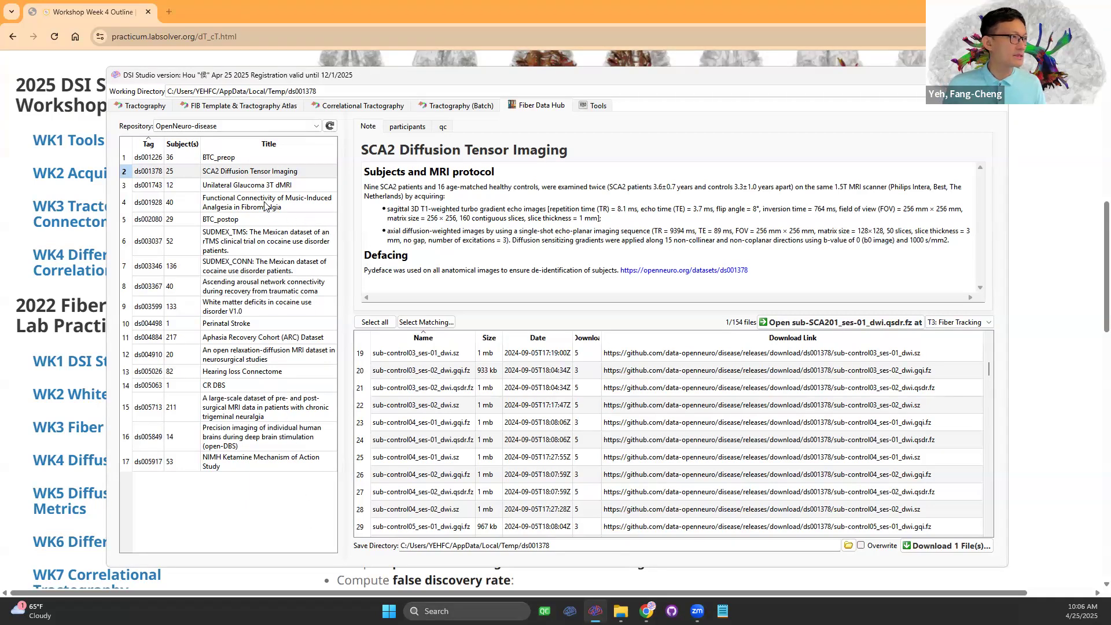
- Select the SCA2 Diffusion Tensor Imaging dataset and widen the Name column of its file list to show full file names
click(241, 173)
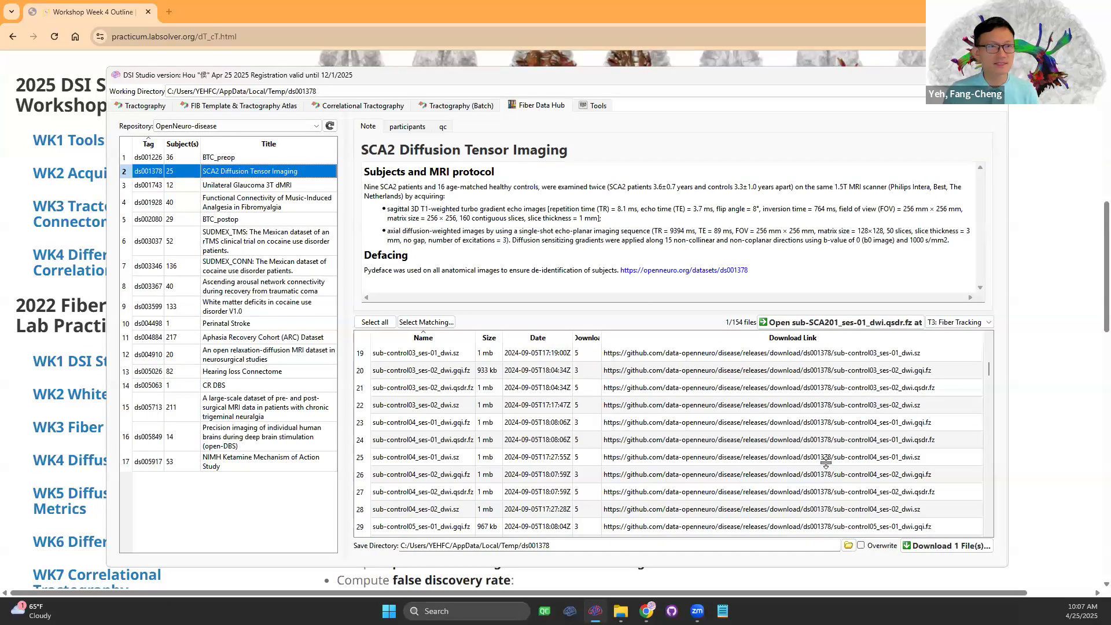
drag(988, 369, 990, 341)
click(281, 169)
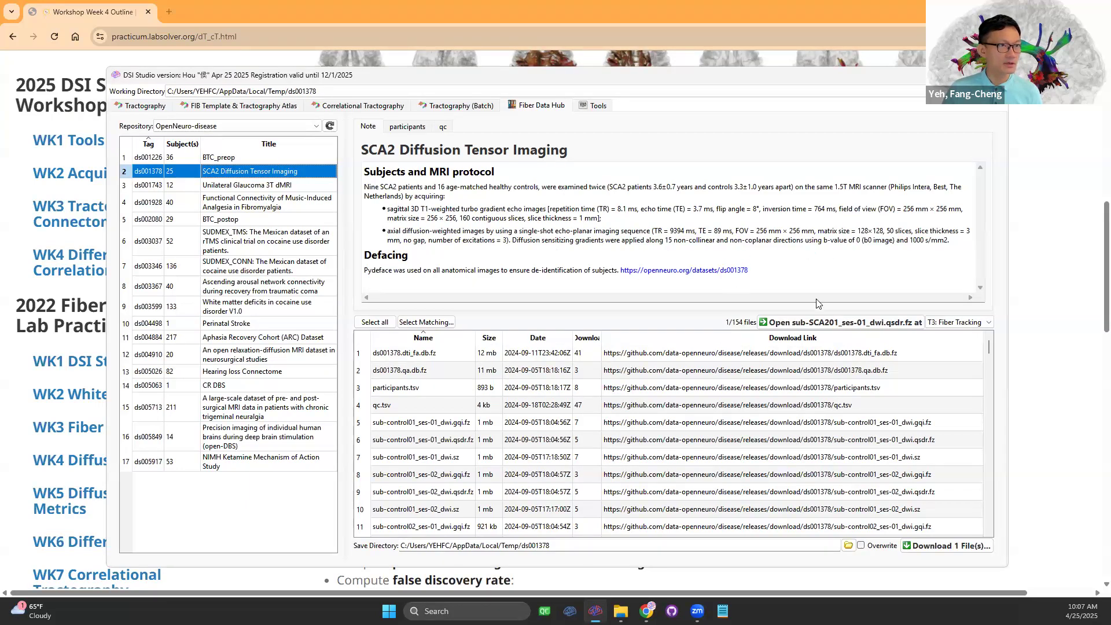
mouse_move(988, 346)
mouse_down()
mouse_move(982, 526)
mouse_move(983, 341)
mouse_up()
drag(474, 336, 554, 337)
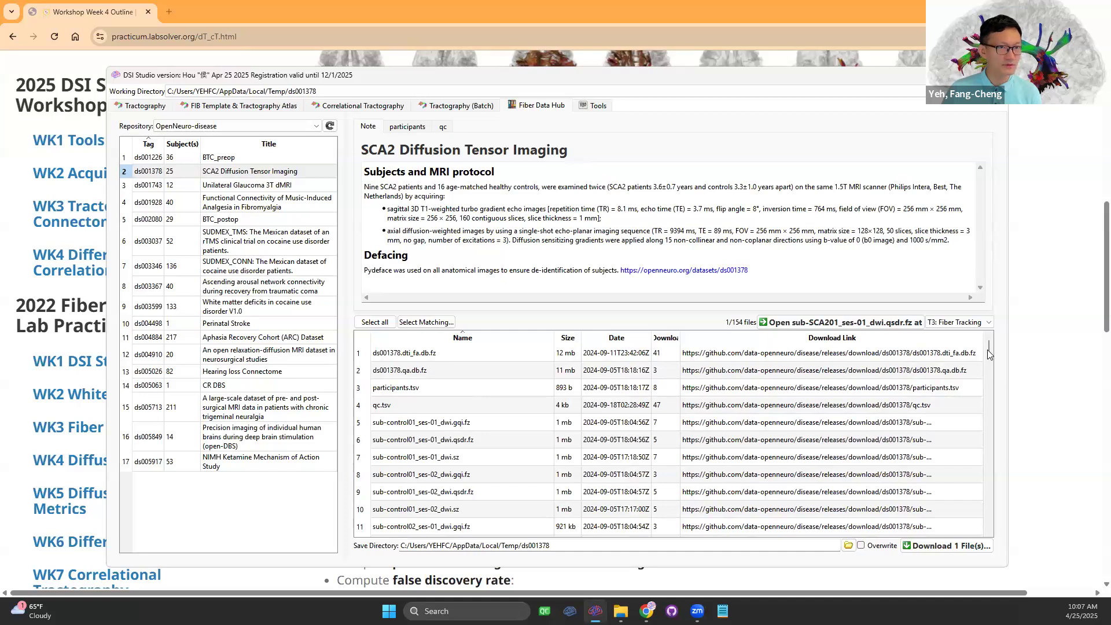
- Examine the session 1 and session 2 gqi and qsdr files of subject SCA201 in the ds001378 file list
drag(988, 372, 982, 498)
scroll(394, 441, up, 3)
scroll(405, 428, up, 7)
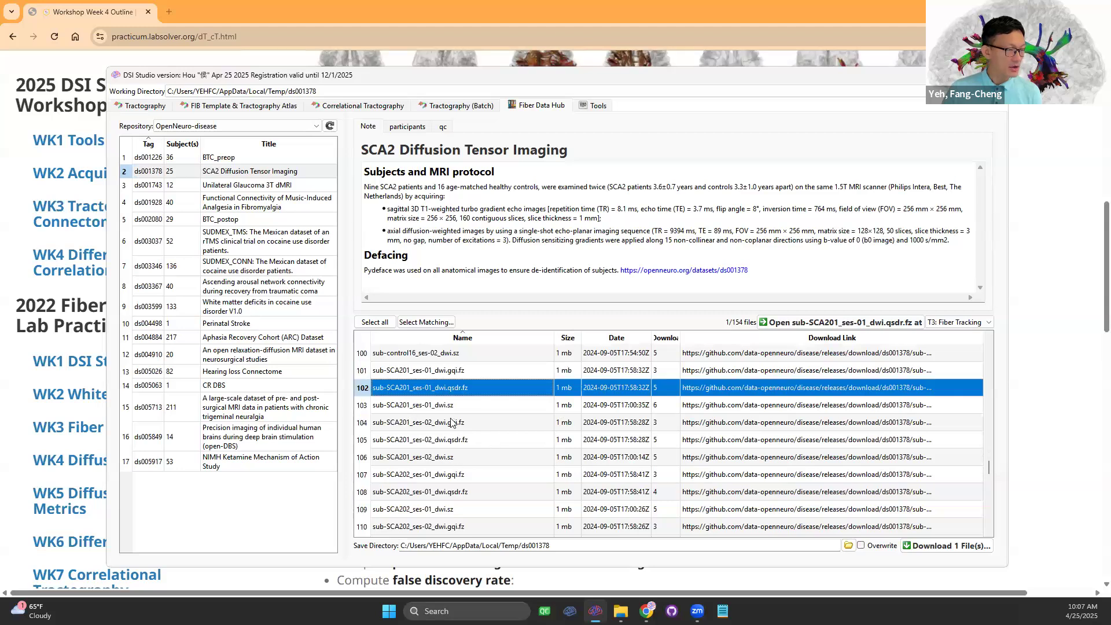
scroll(463, 420, down, 1)
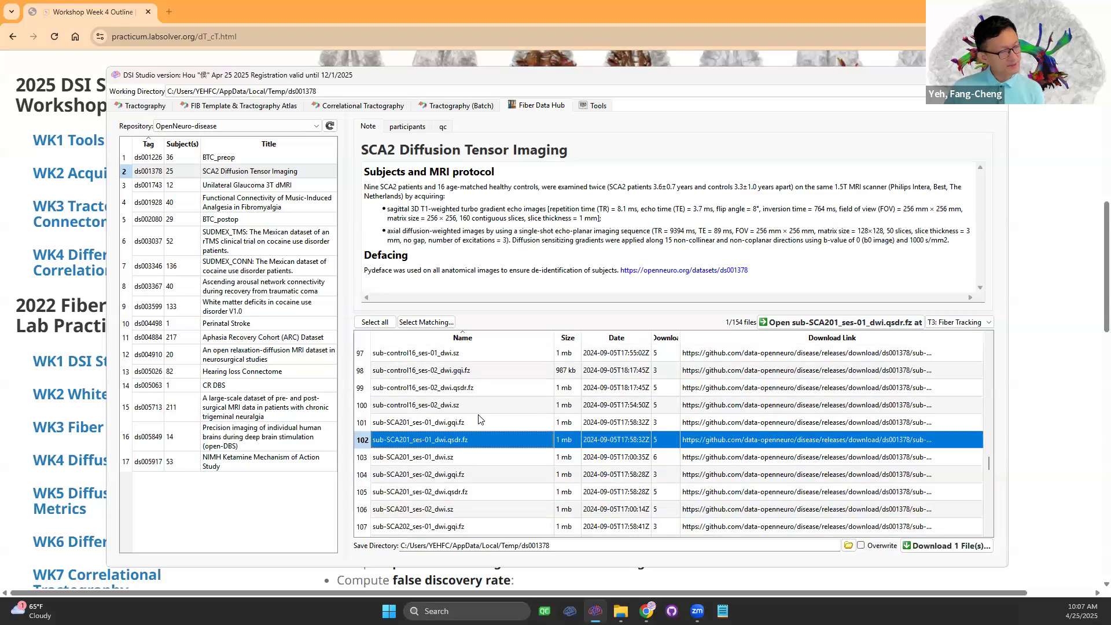
click(444, 474)
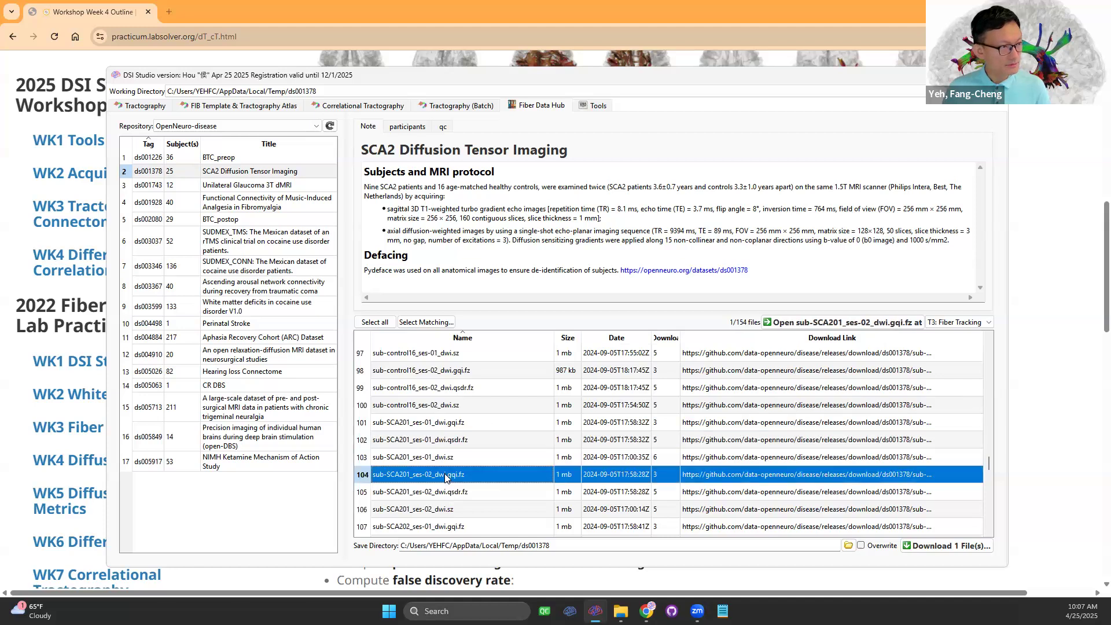
click(443, 441)
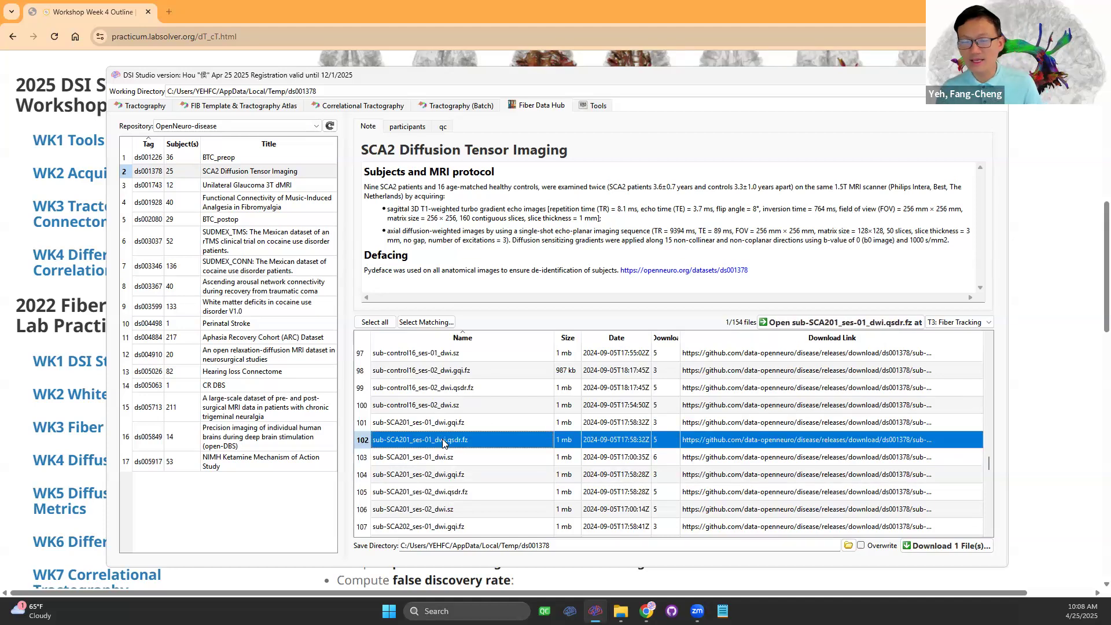
click(446, 493)
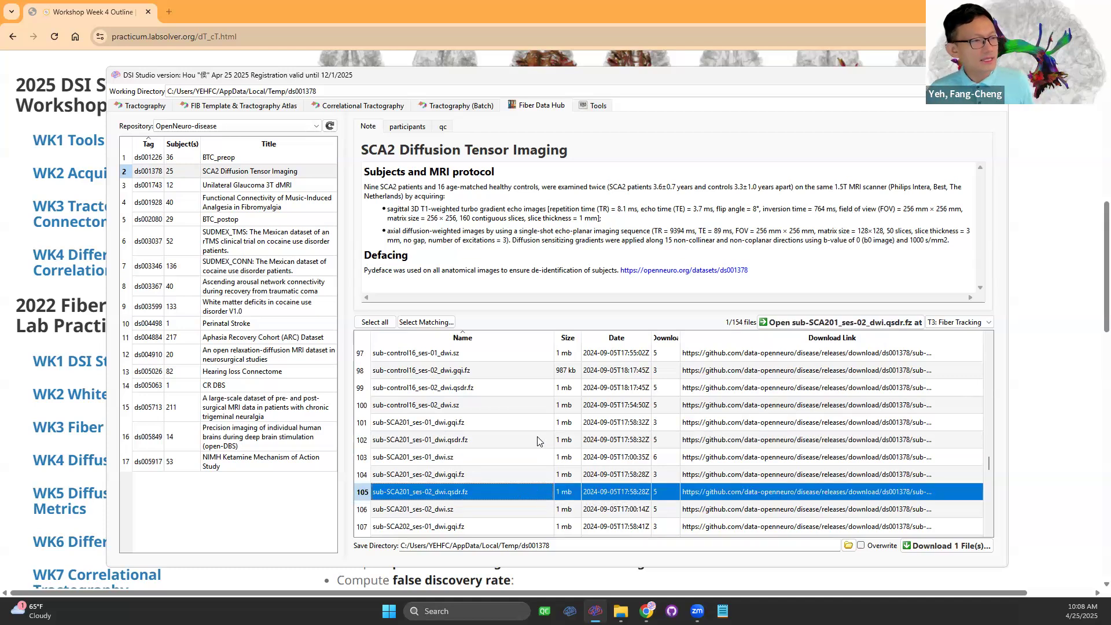
click(462, 435)
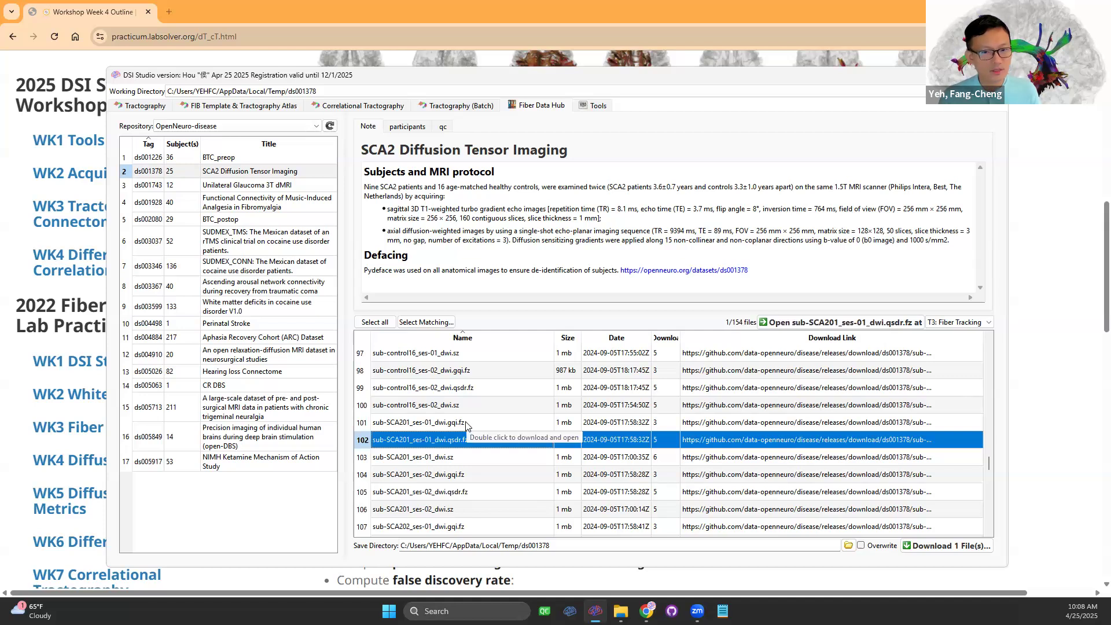
click(464, 421)
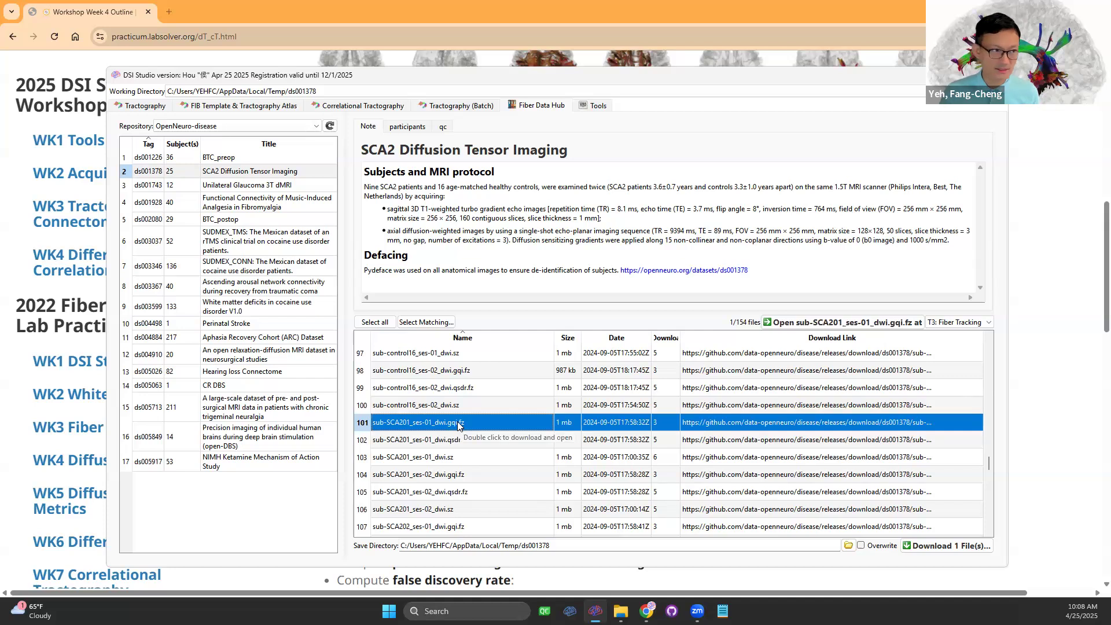
click(524, 446)
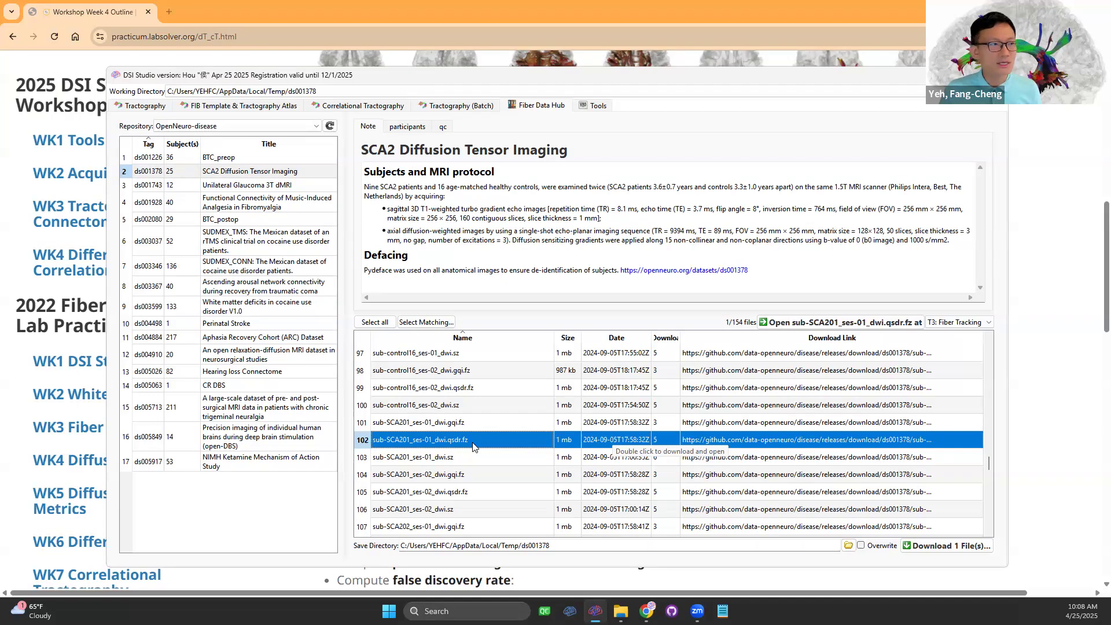
click(466, 492)
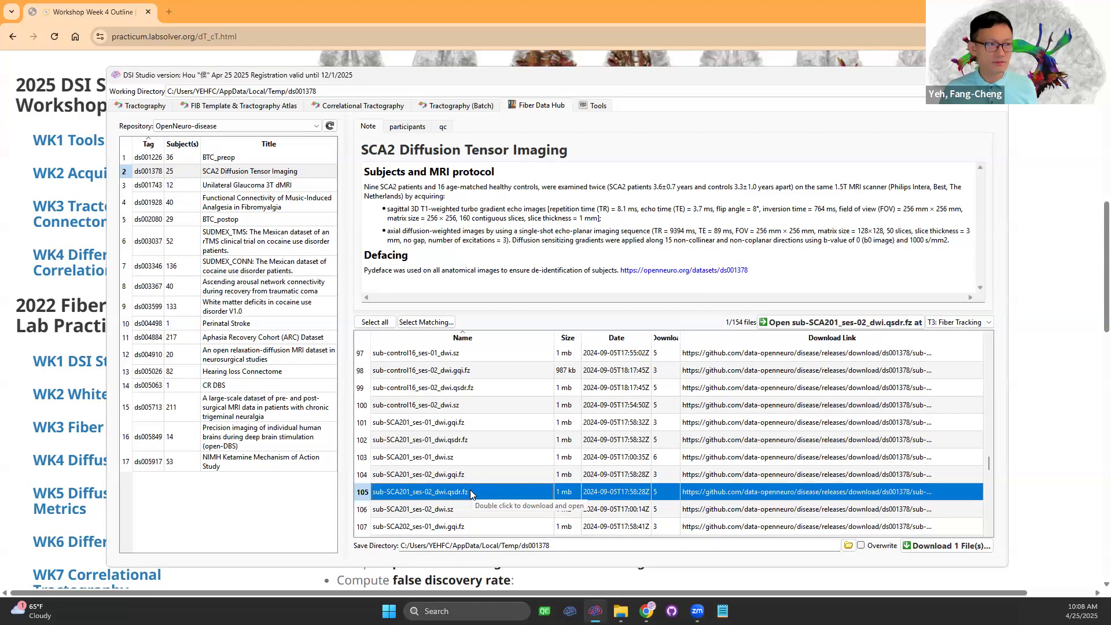
click(493, 443)
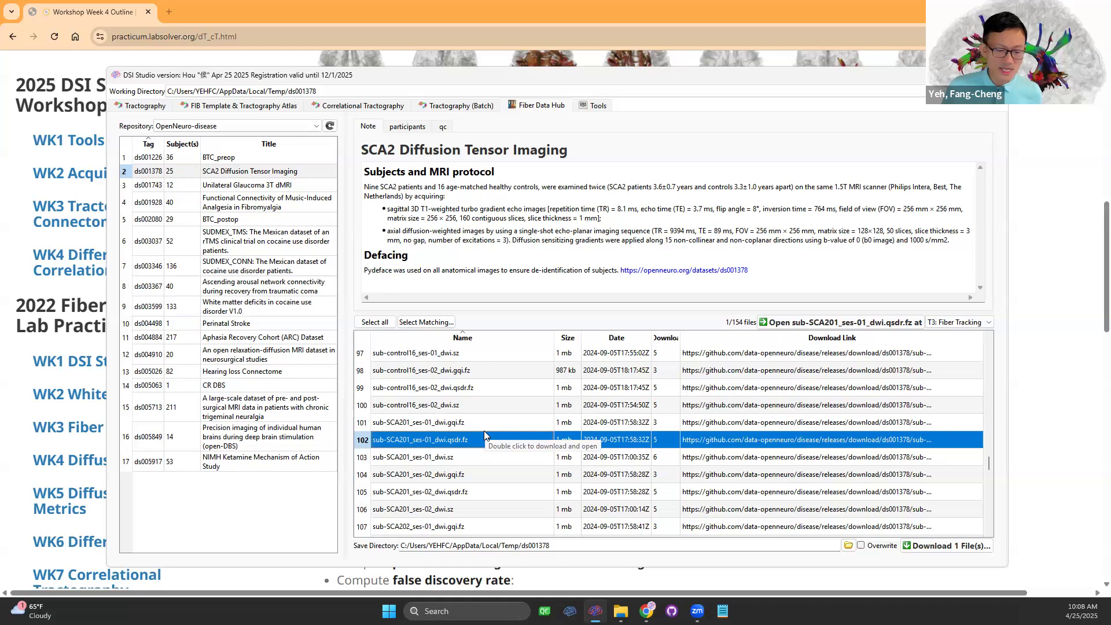
click(474, 429)
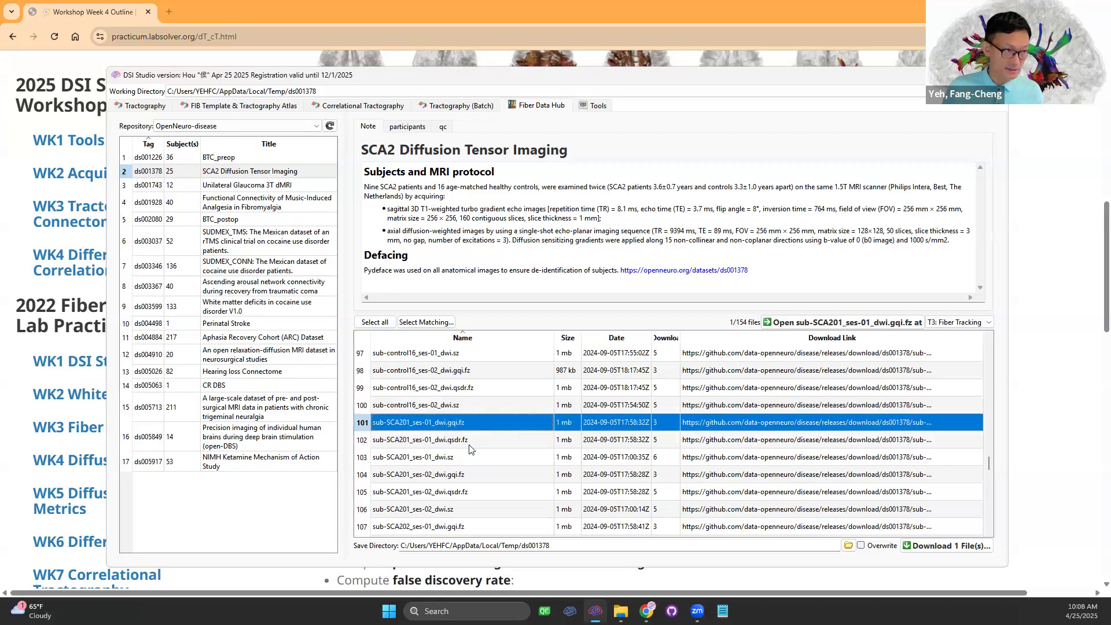
click(467, 439)
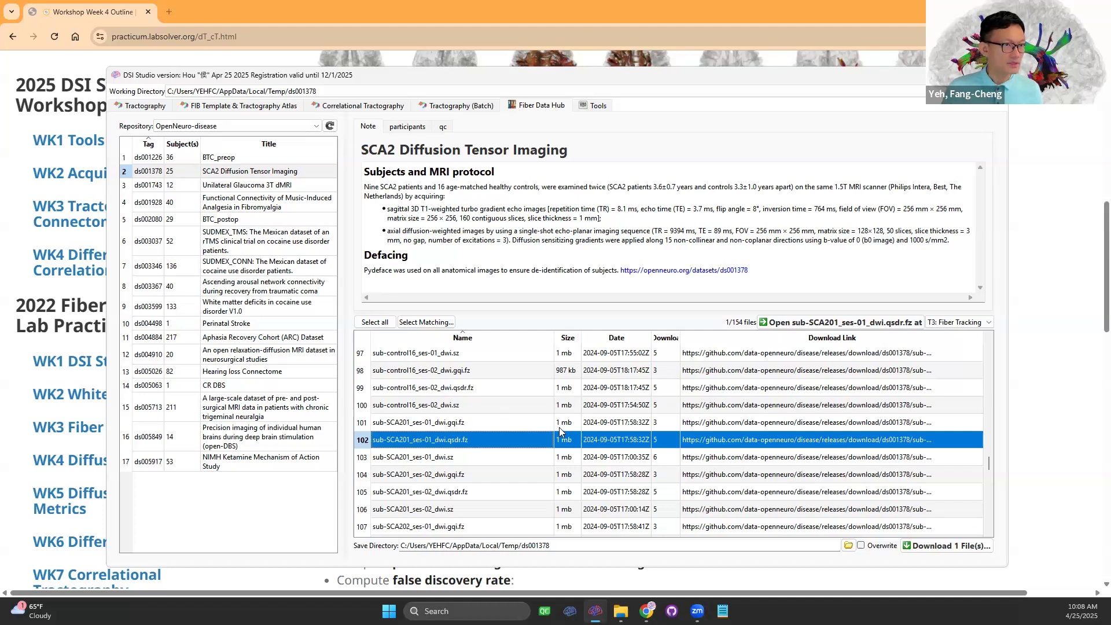
- Download sub-SCA201_ses-01_dwi.qsdr.fz and sub-SCA201_ses-02_dwi.qsdr.fz together to the ds001378 folder
click(450, 459)
click(454, 440)
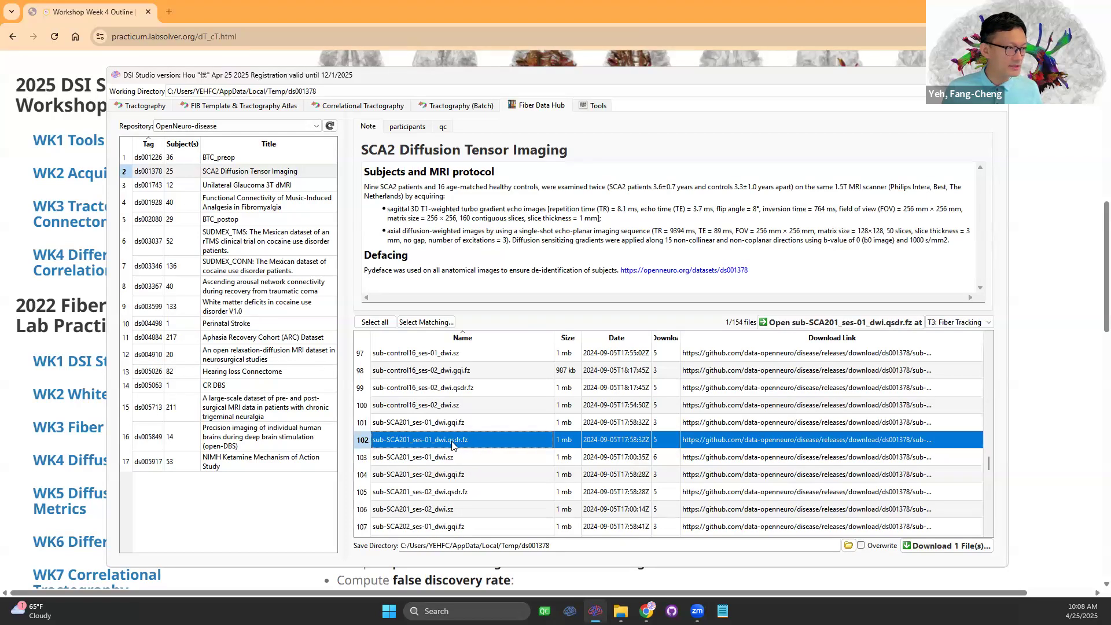
scroll(428, 448, down, 1)
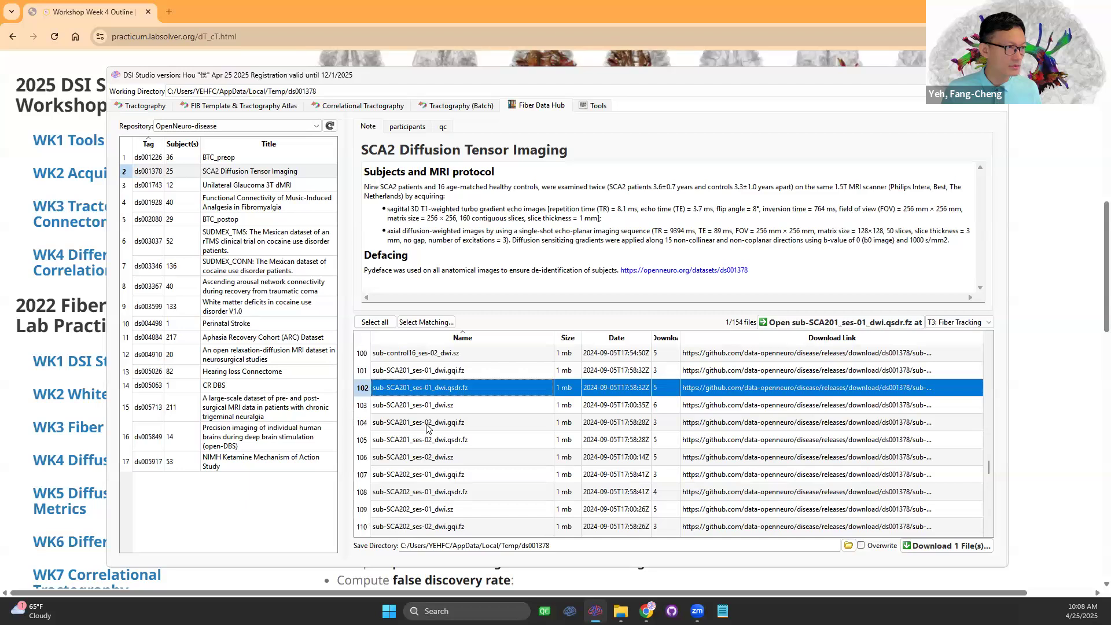
scroll(422, 435, up, 1)
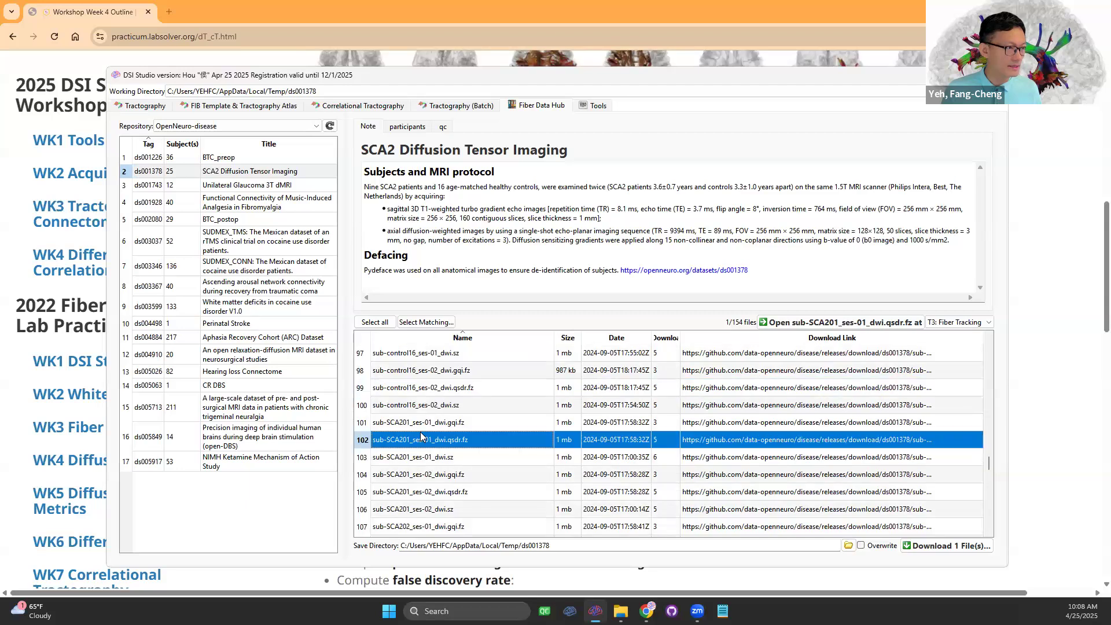
ctrl+click(455, 493)
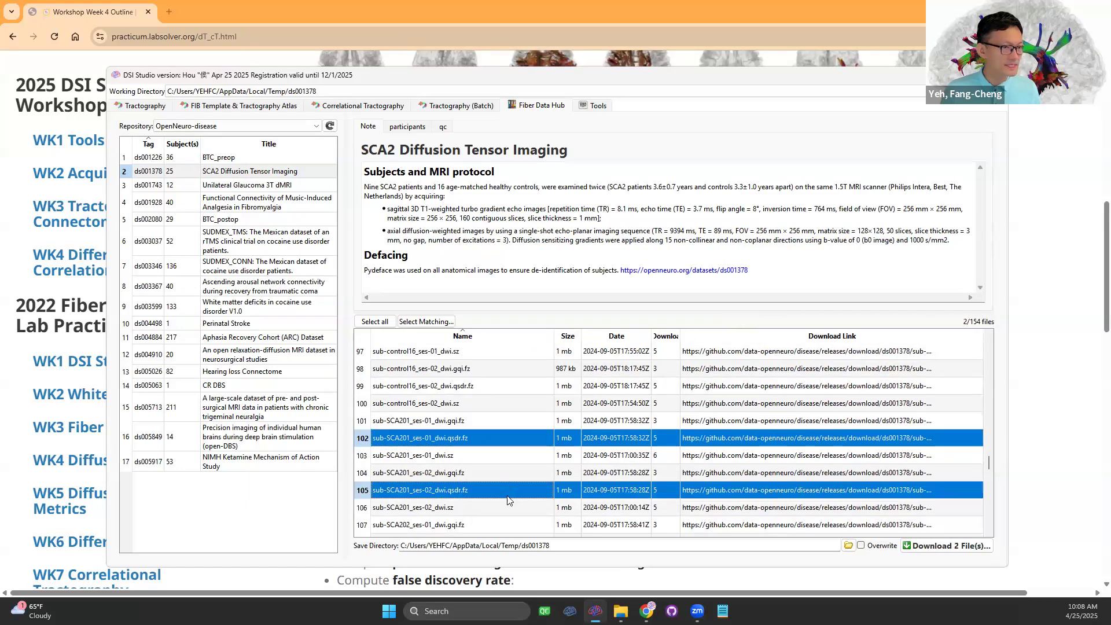
click(922, 547)
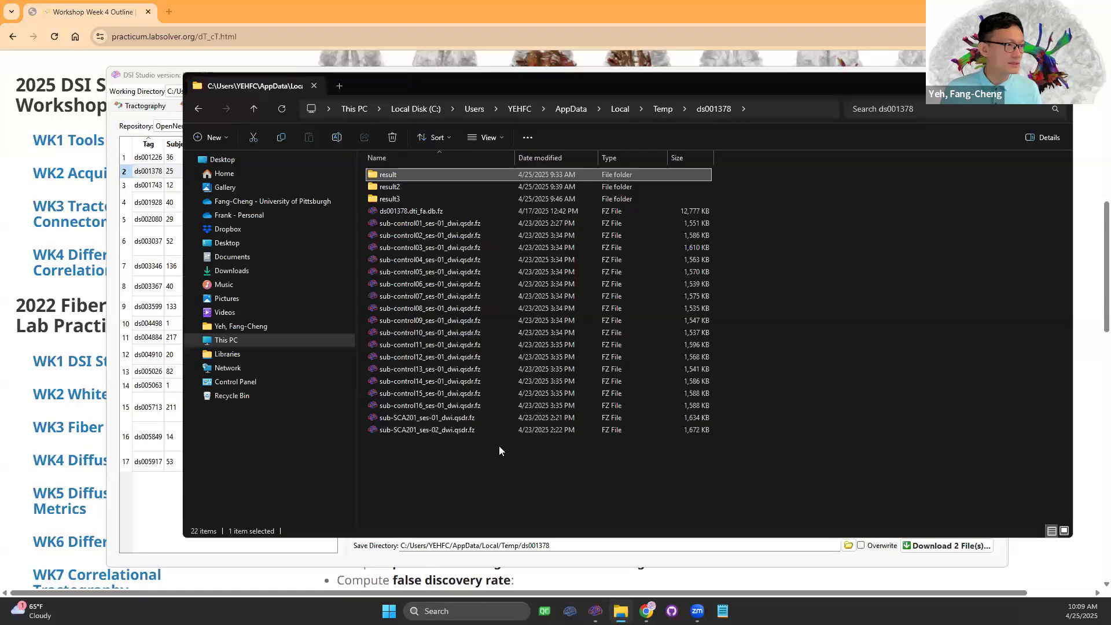
- Look over the two sub-SCA201 session qsdr.fz files in the ds001378 folder in File Explorer
drag(497, 451, 461, 415)
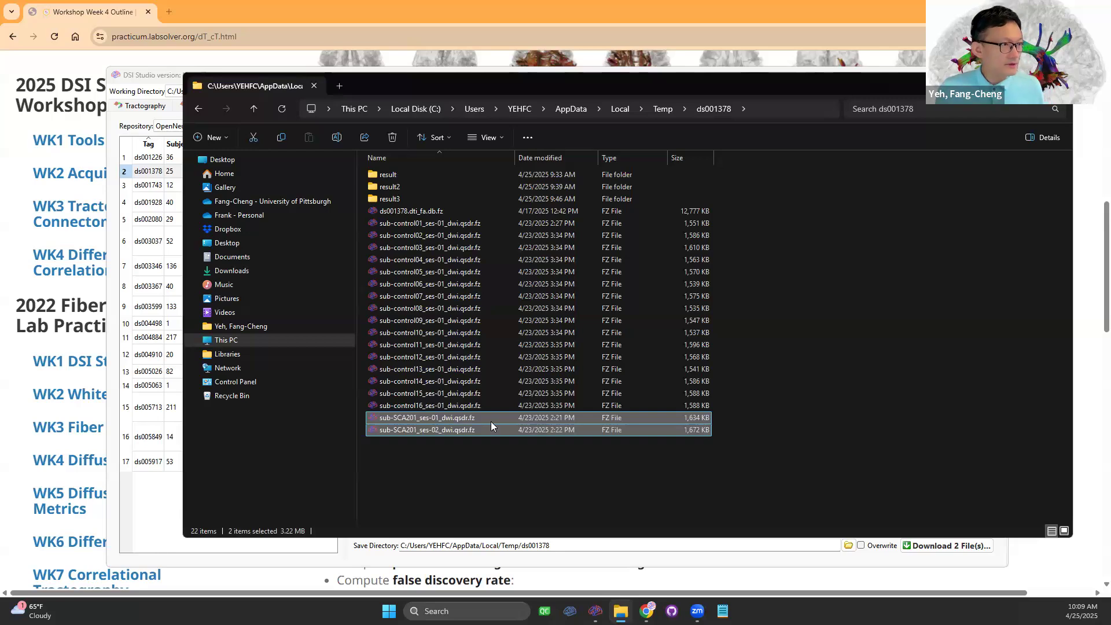
click(452, 425)
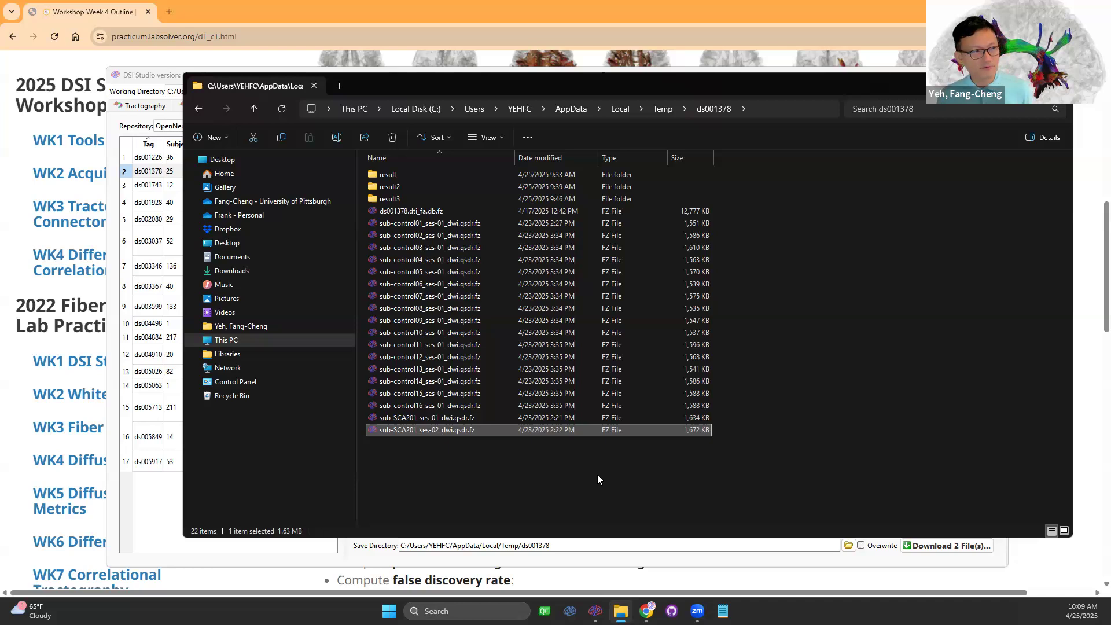
click(491, 466)
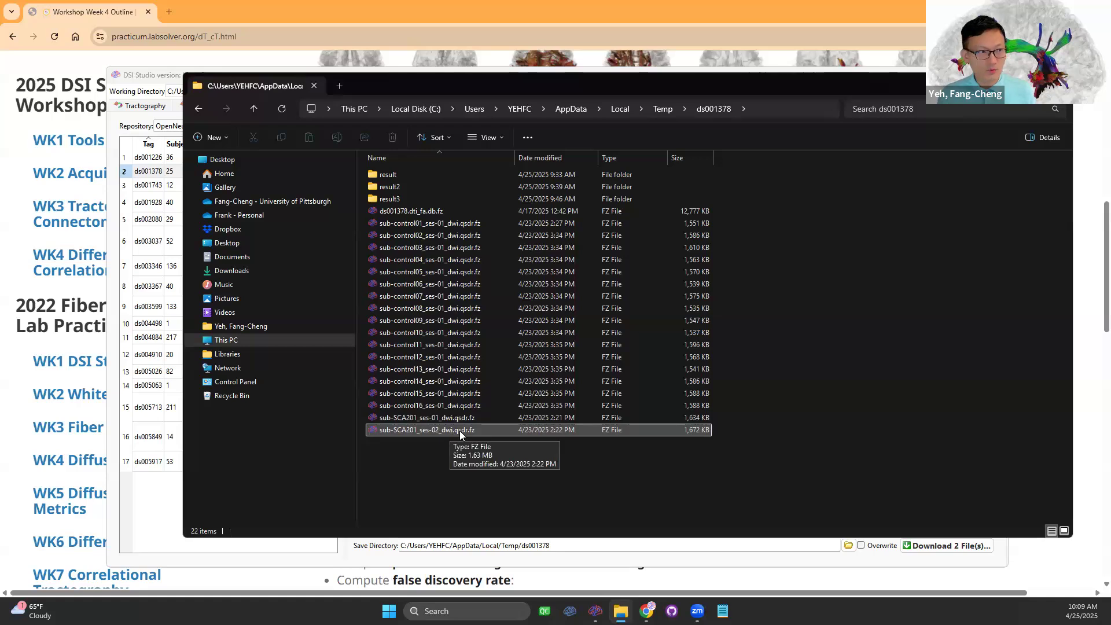
click(461, 417)
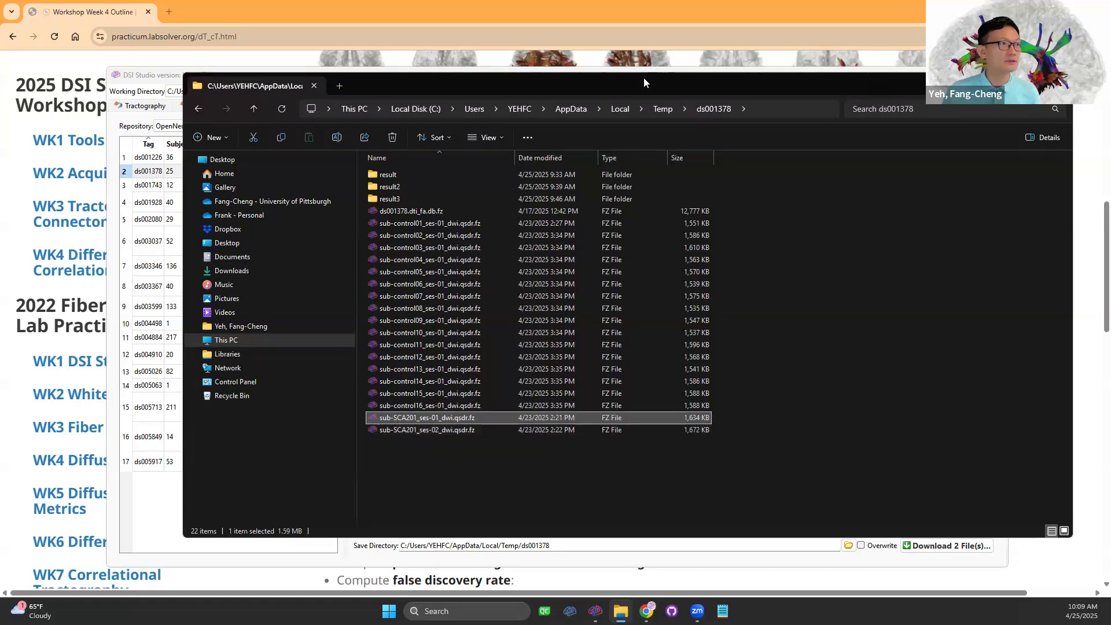
drag(643, 78, 671, 79)
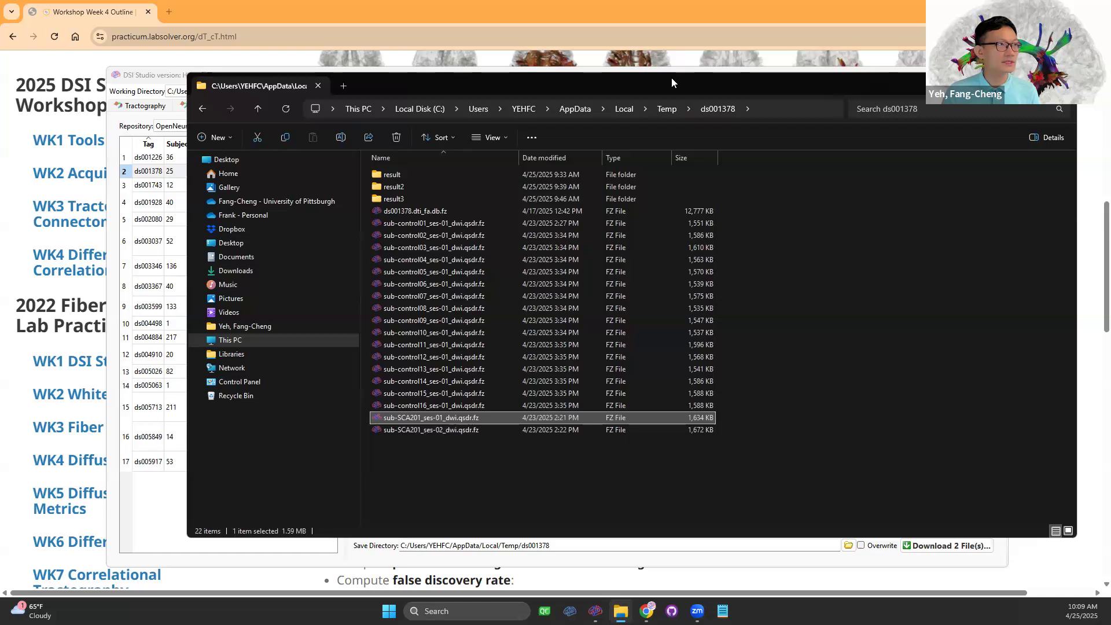
drag(671, 78, 570, 117)
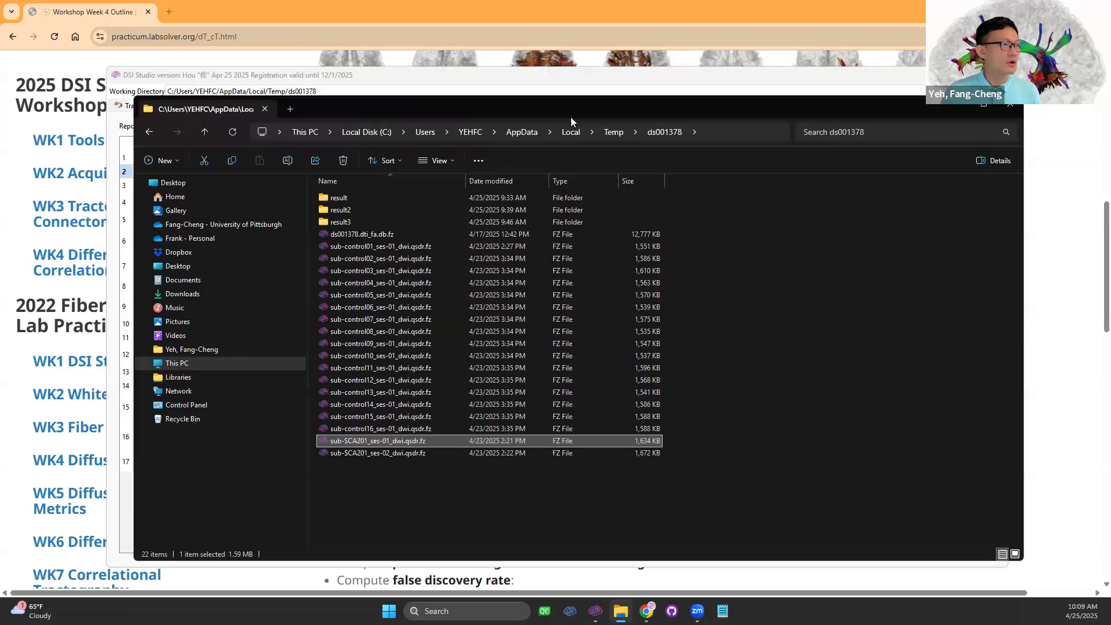
click(395, 450)
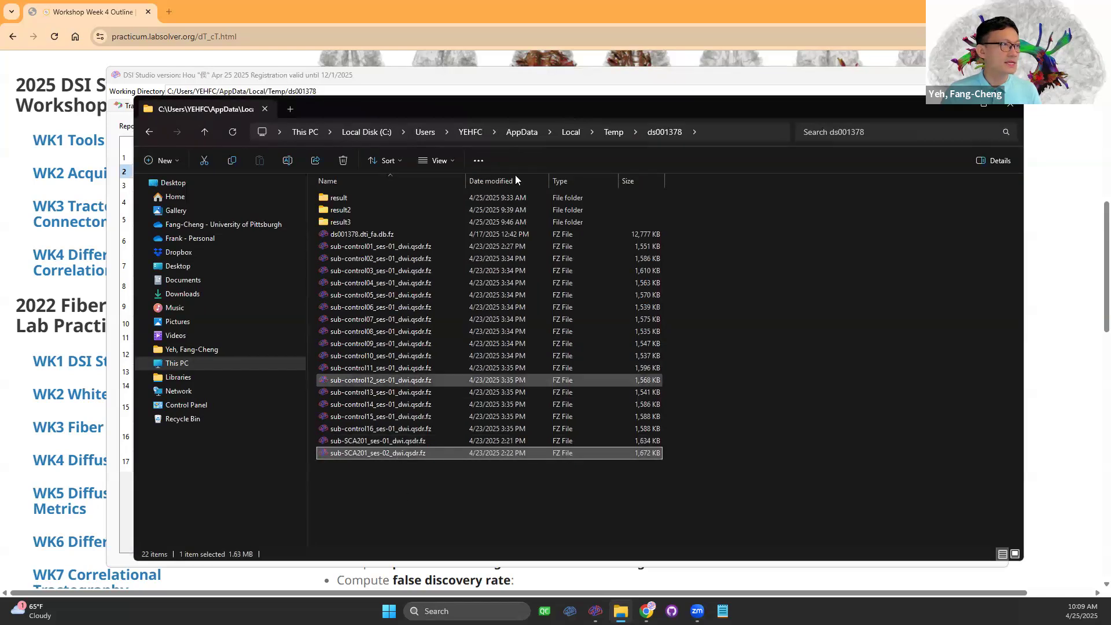
- Open sub-SCA201_ses-02_dwi.qsdr.fz for fiber tracking in DSI Studio and display the dti_fa map in the slice view
drag(518, 105, 1110, 270)
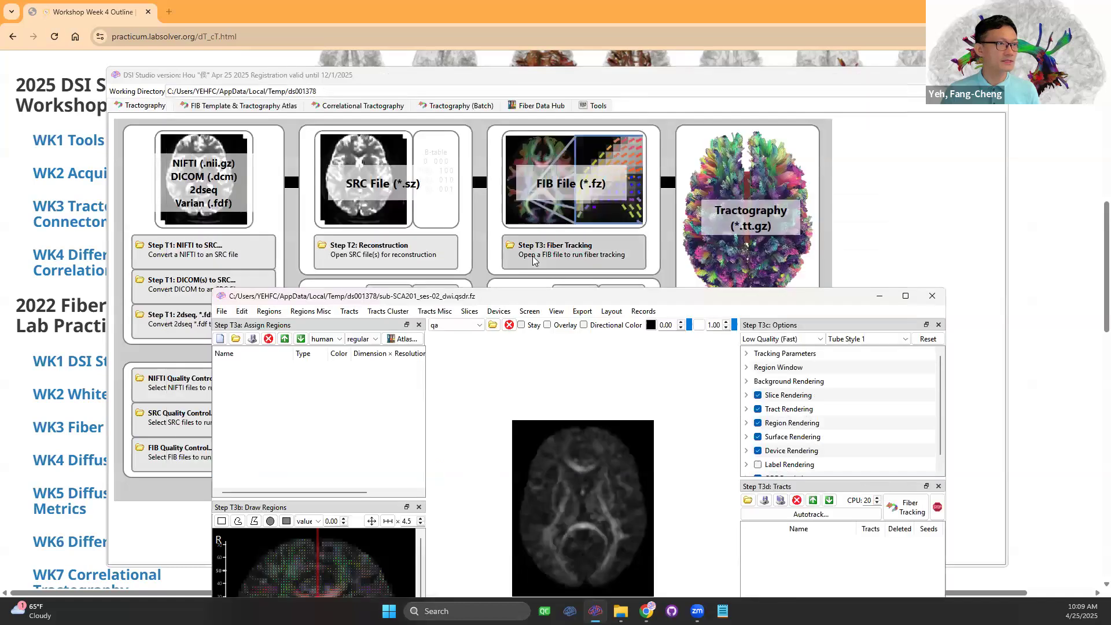
drag(536, 76, 637, 111)
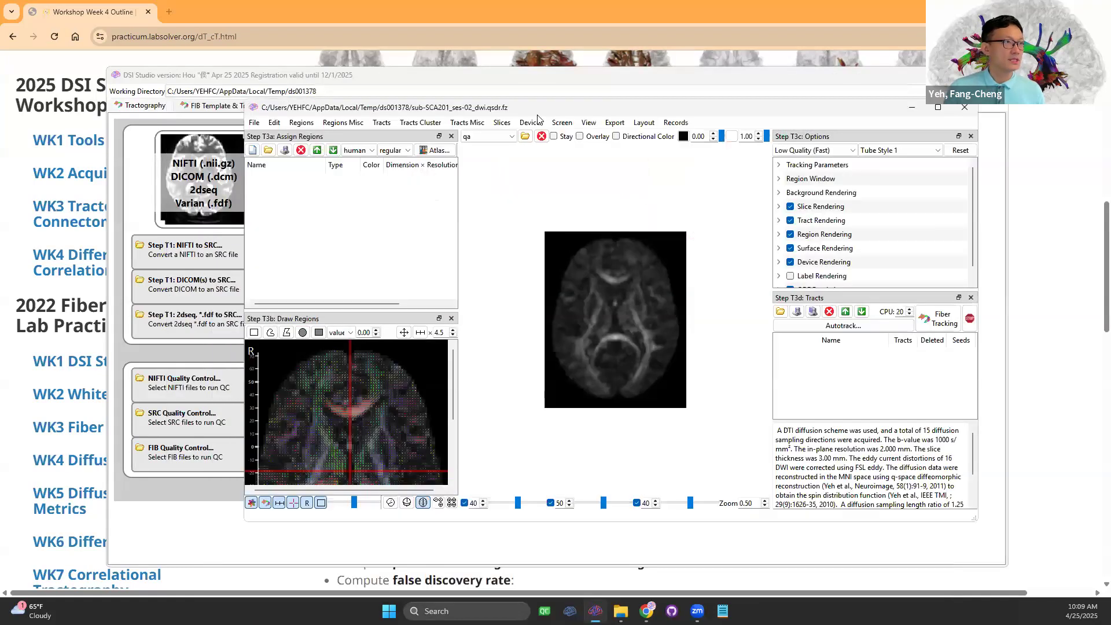
scroll(625, 315, up, 3)
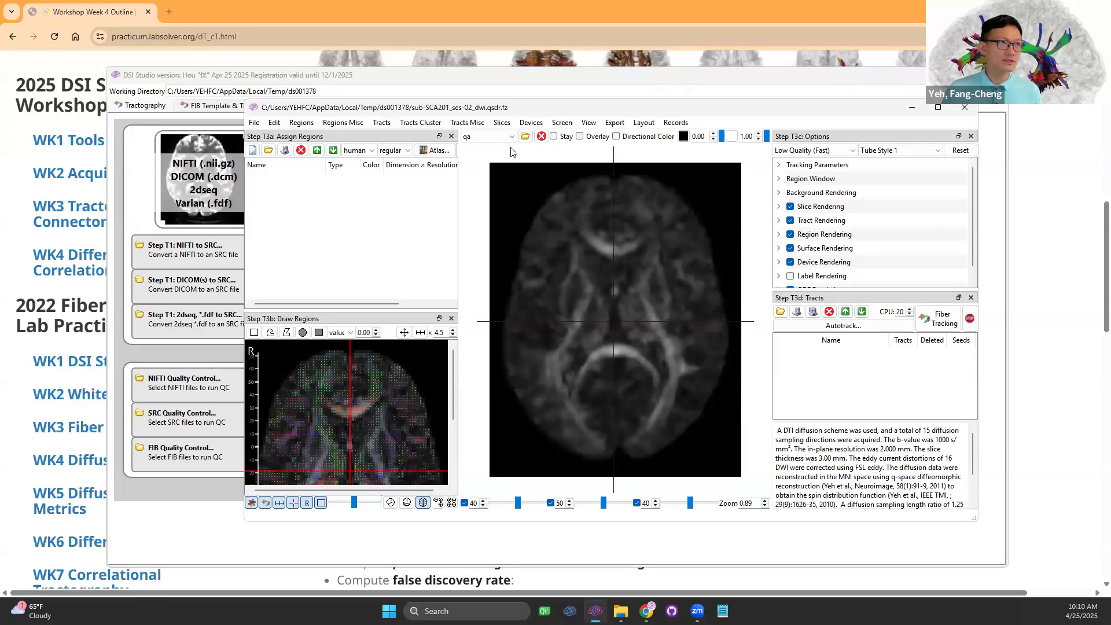
click(487, 137)
click(486, 159)
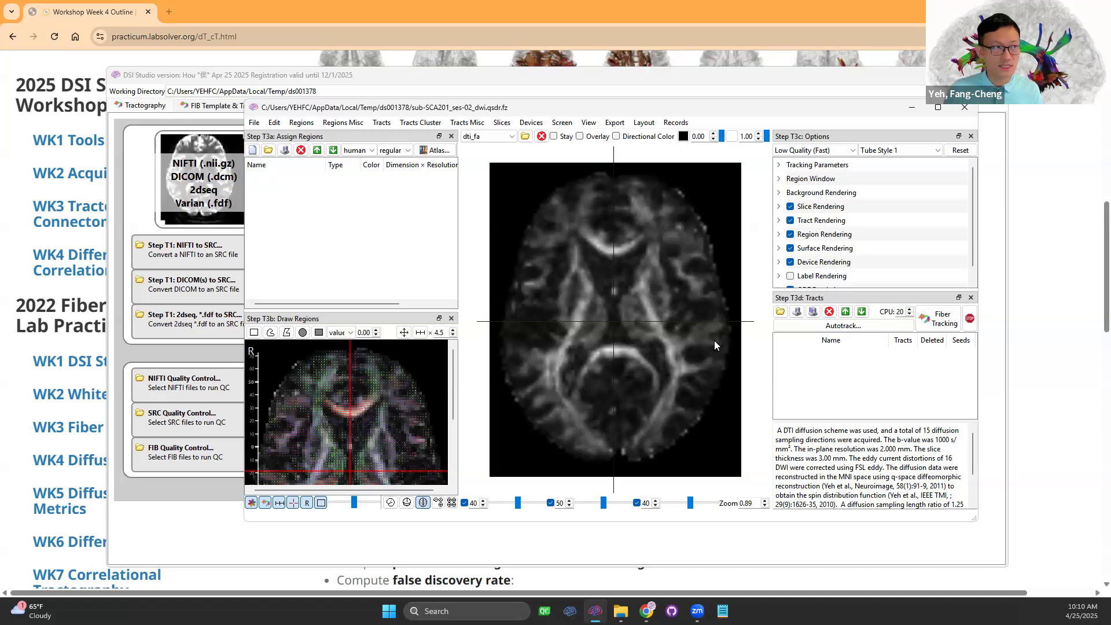
- Export the dti_fa map to the ds001378 folder as the NIFTI file sub-SCA201_ses-02_dwi_dti_fa.nii.gz
click(613, 124)
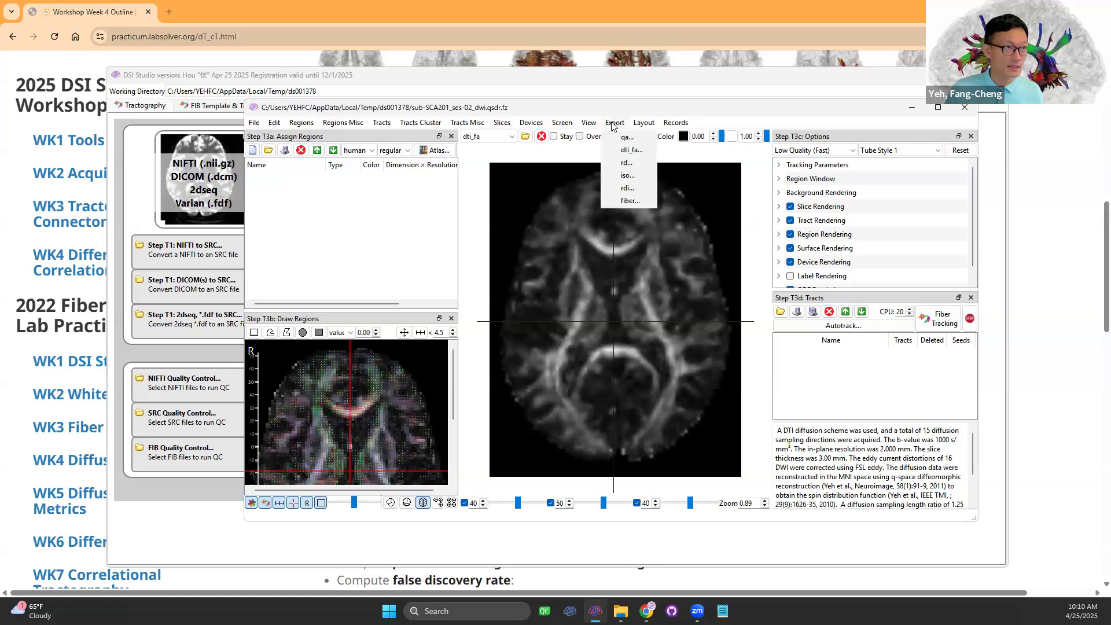
click(623, 151)
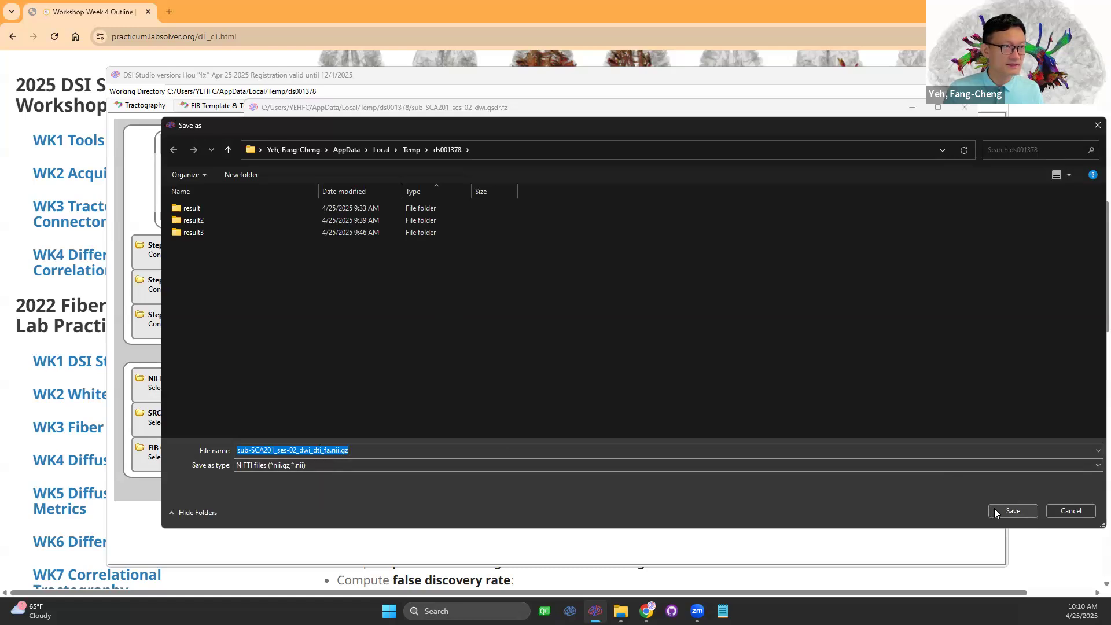
click(1012, 510)
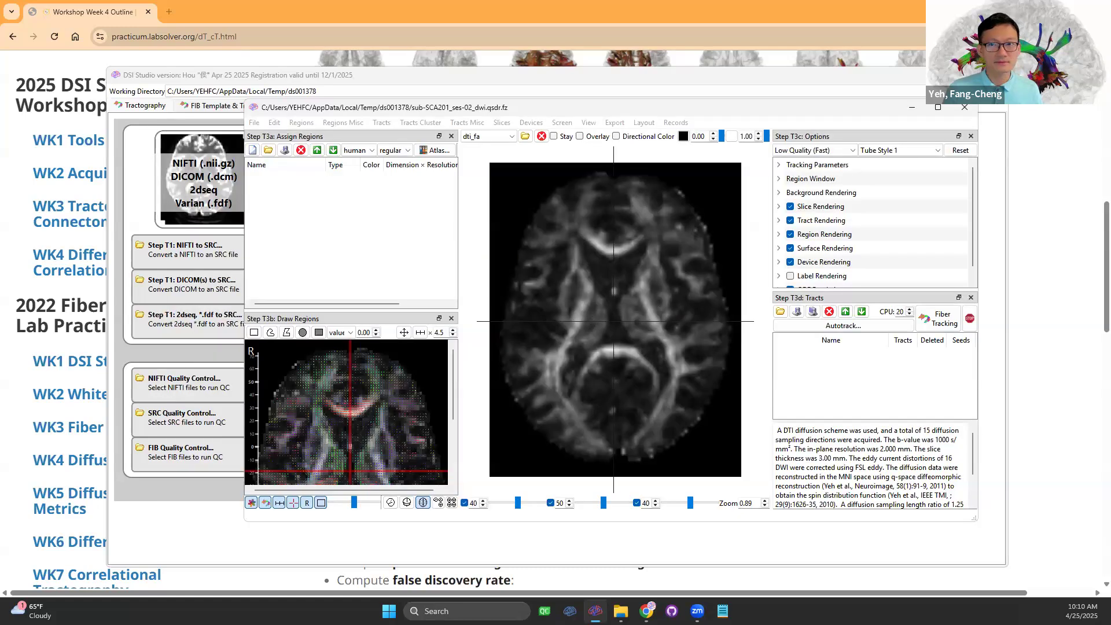
click(627, 331)
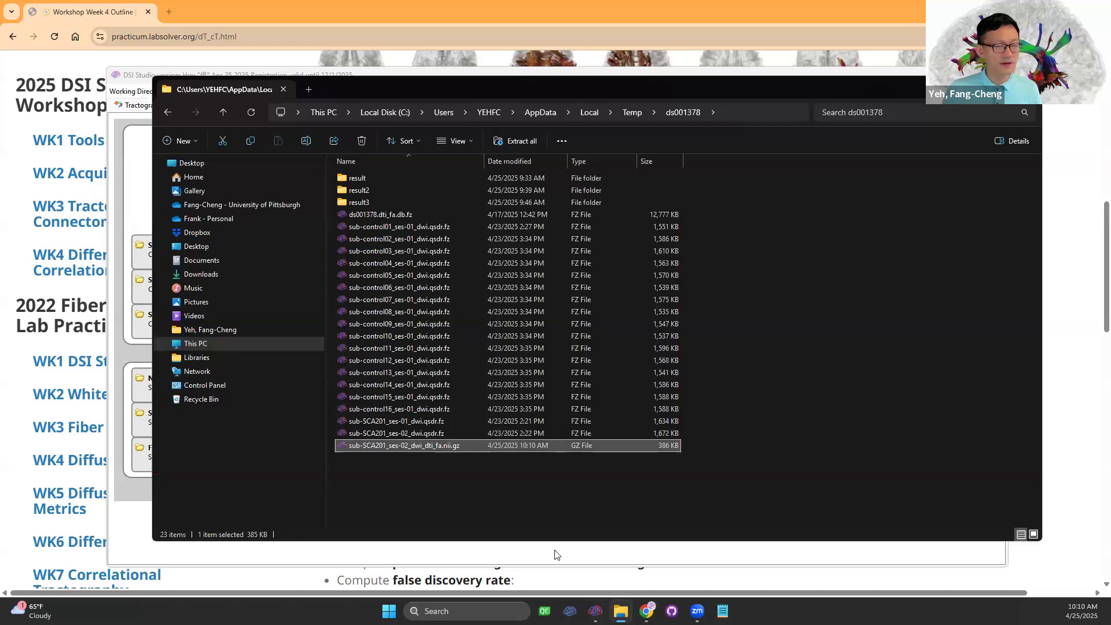
- Switch from File Explorer to DSI Studio and open sub-SCA201_ses-01_dwi.qsdr.fz for fiber tracking
drag(722, 88, 721, 95)
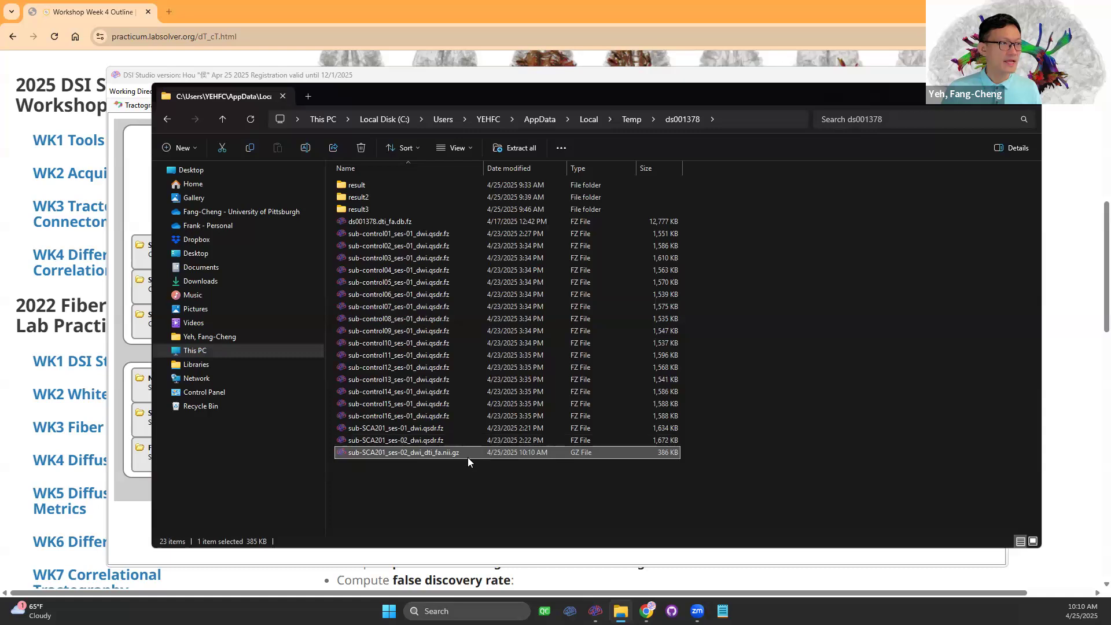
click(435, 433)
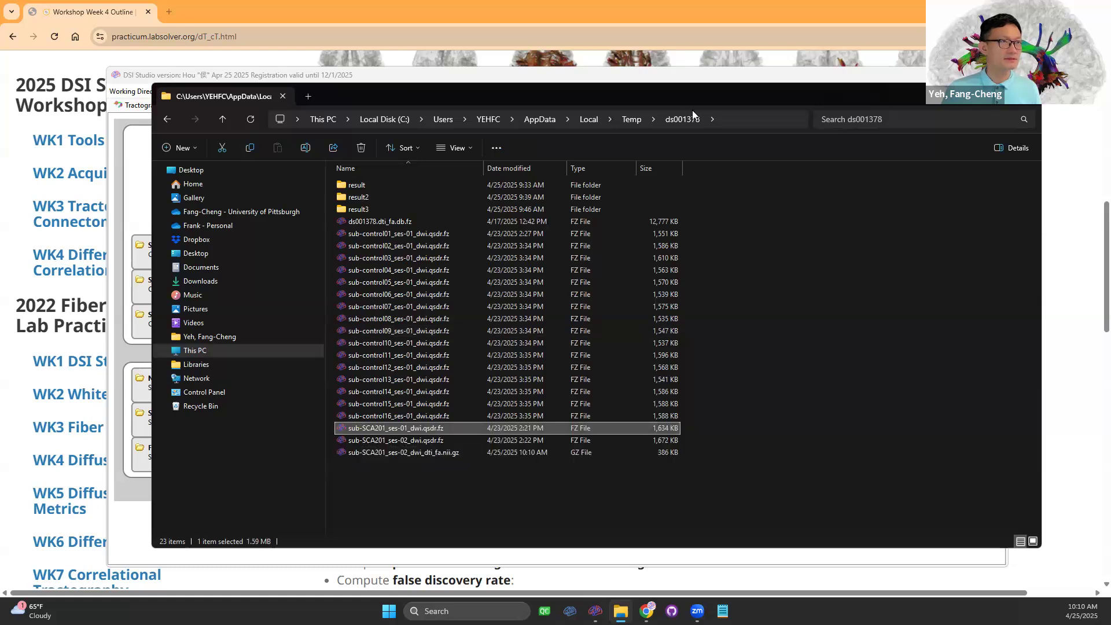
drag(682, 96, 679, 106)
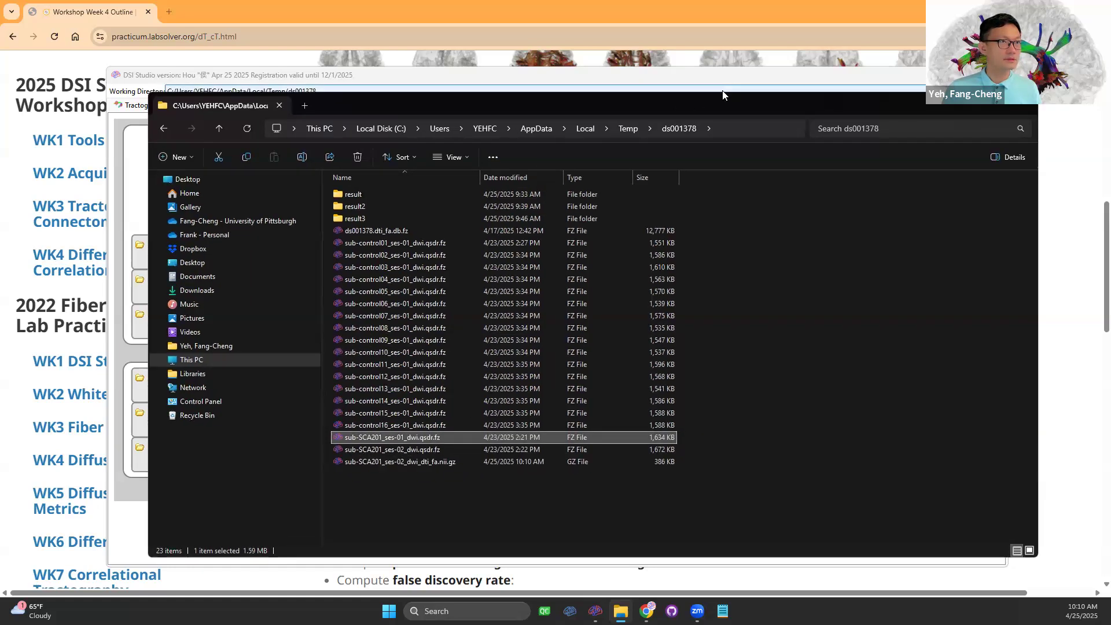
click(723, 91)
click(964, 110)
click(963, 109)
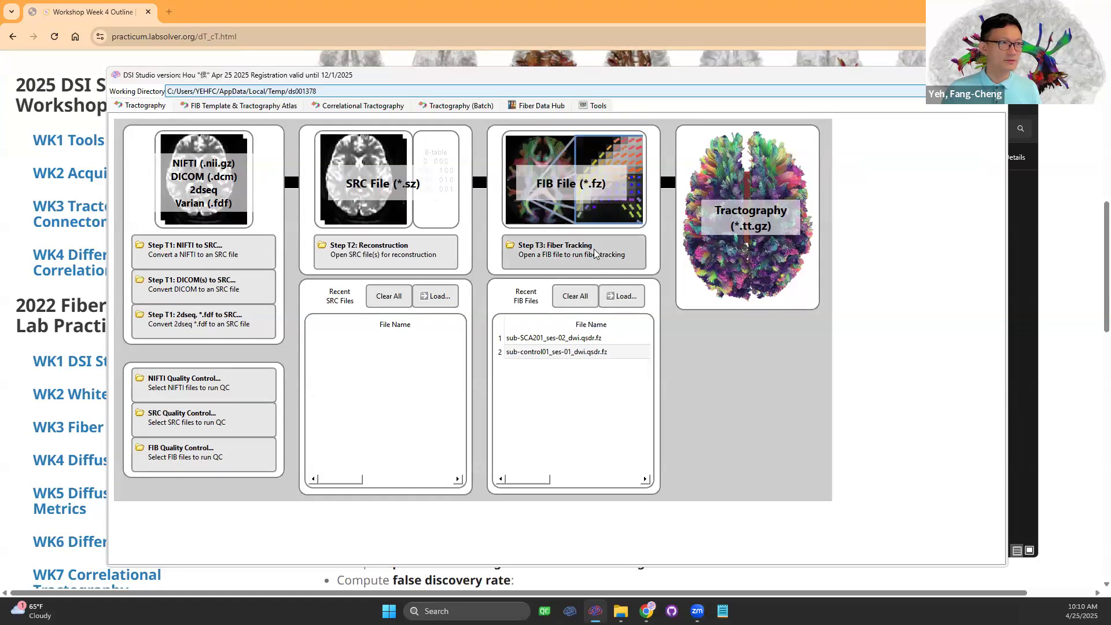
click(532, 261)
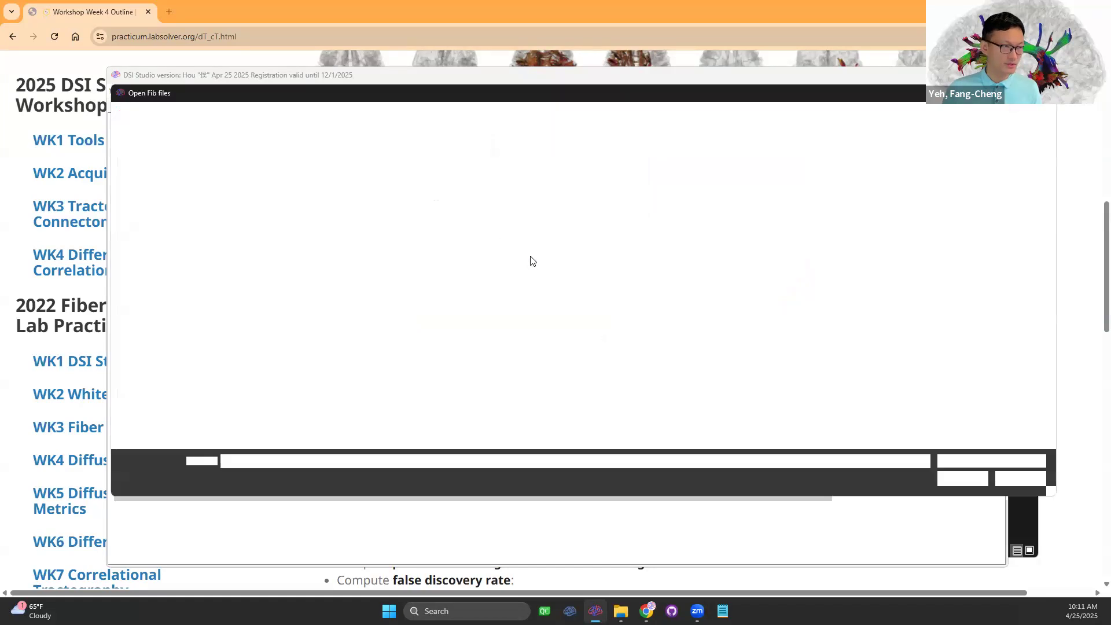
click(400, 418)
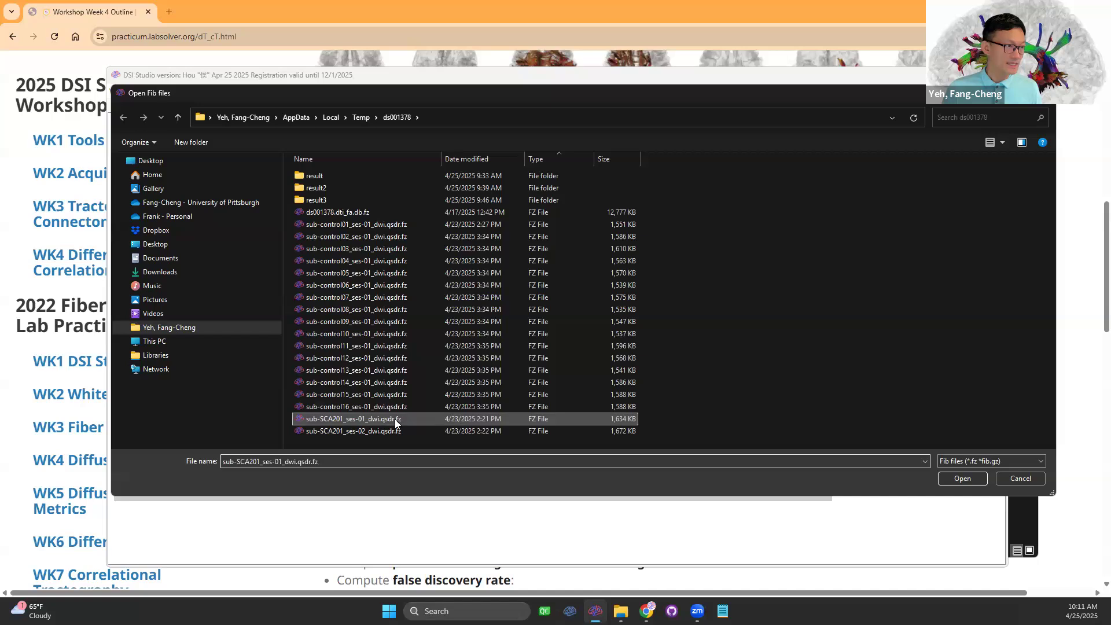
click(964, 478)
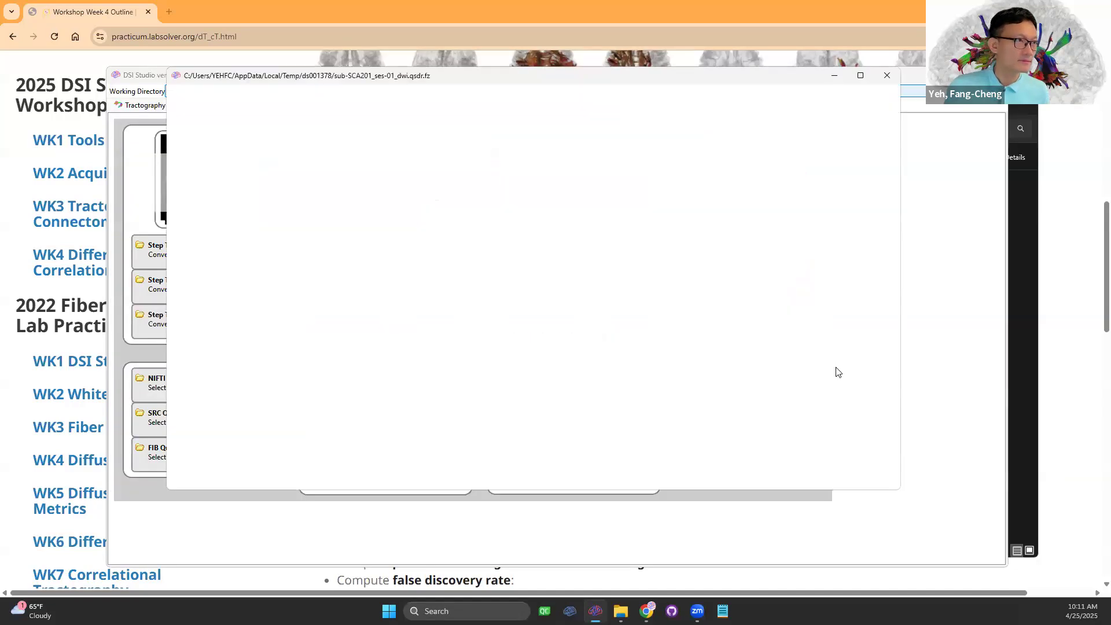
- Insert the exported session 2 map sub-SCA201_ses-02_dwi_dti_fa.nii.gz as an additional slice image in the session 1 tracking window
drag(554, 275, 647, 292)
mouse_move(555, 248)
mouse_down()
mouse_move(523, 240)
mouse_move(553, 237)
mouse_move(559, 250)
mouse_up()
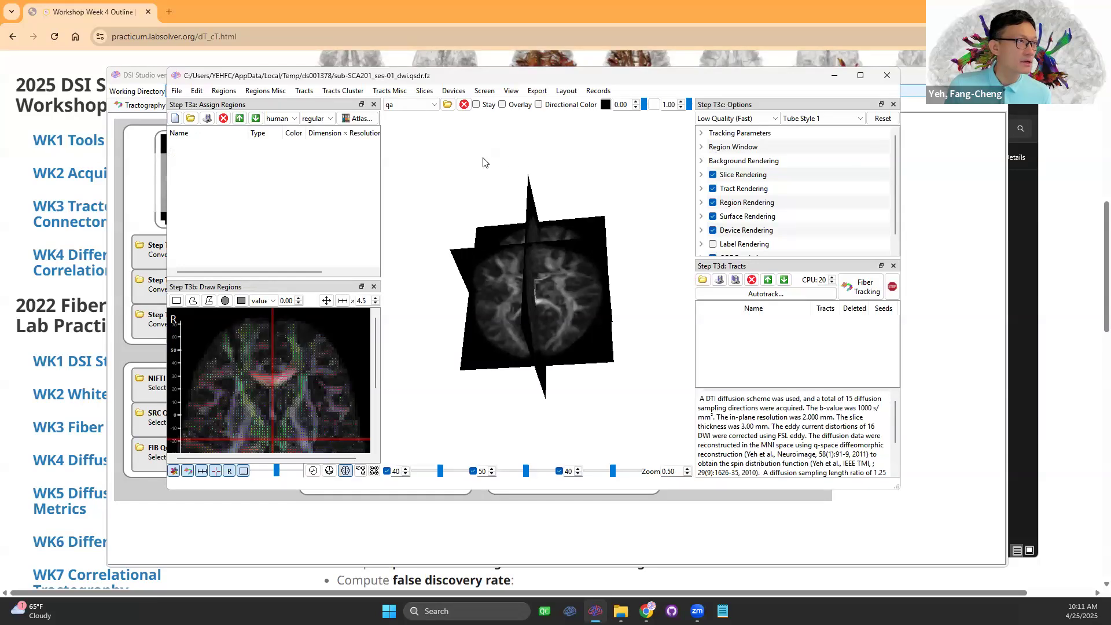
click(425, 91)
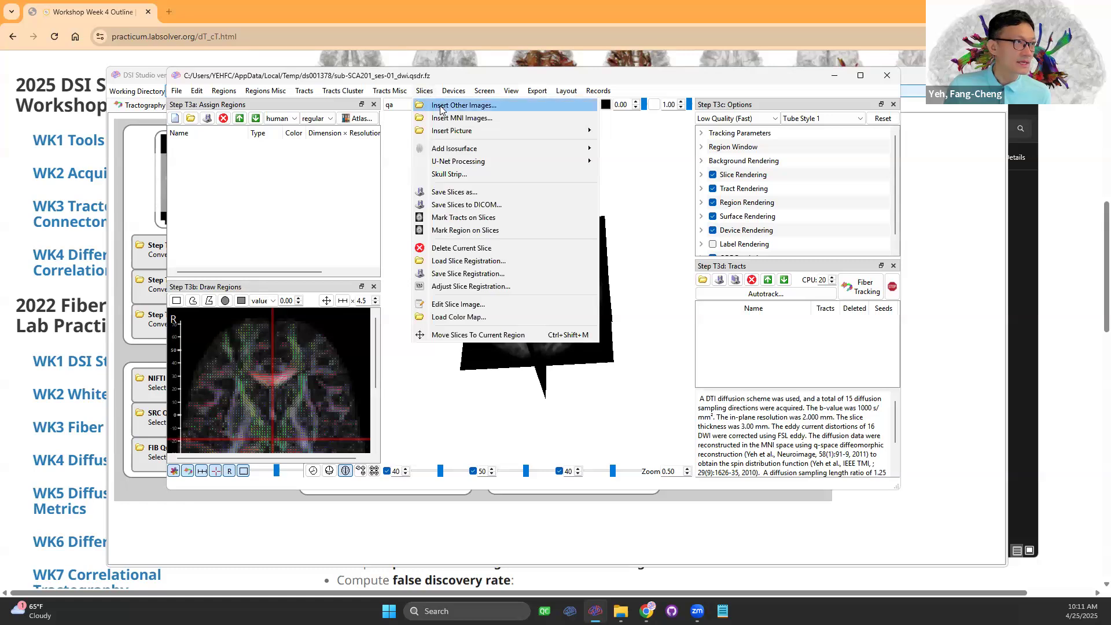
click(440, 109)
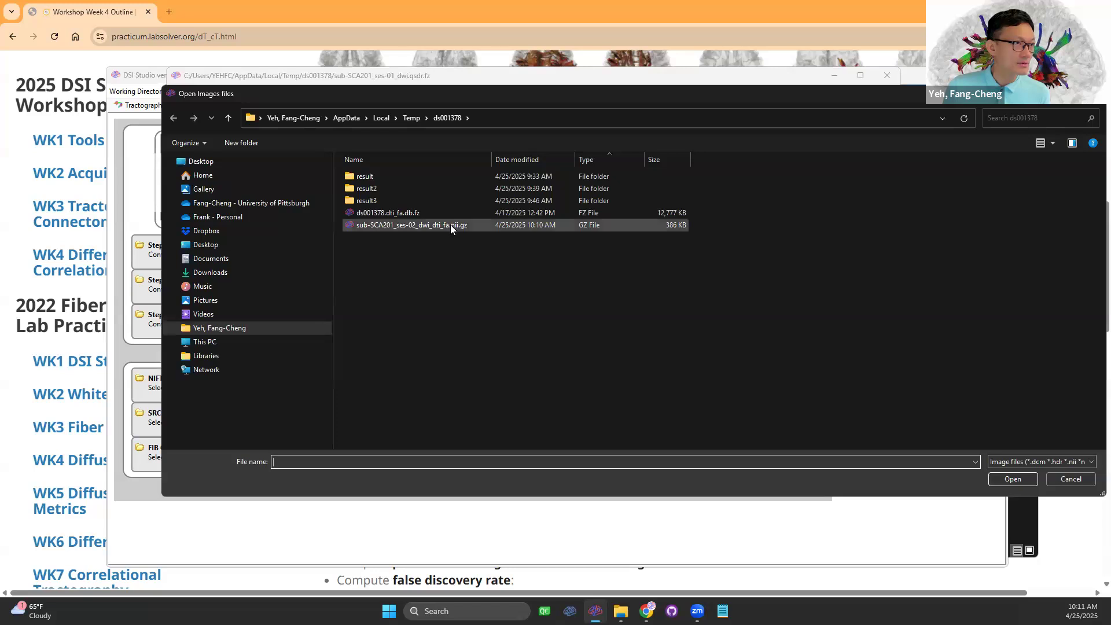
click(450, 225)
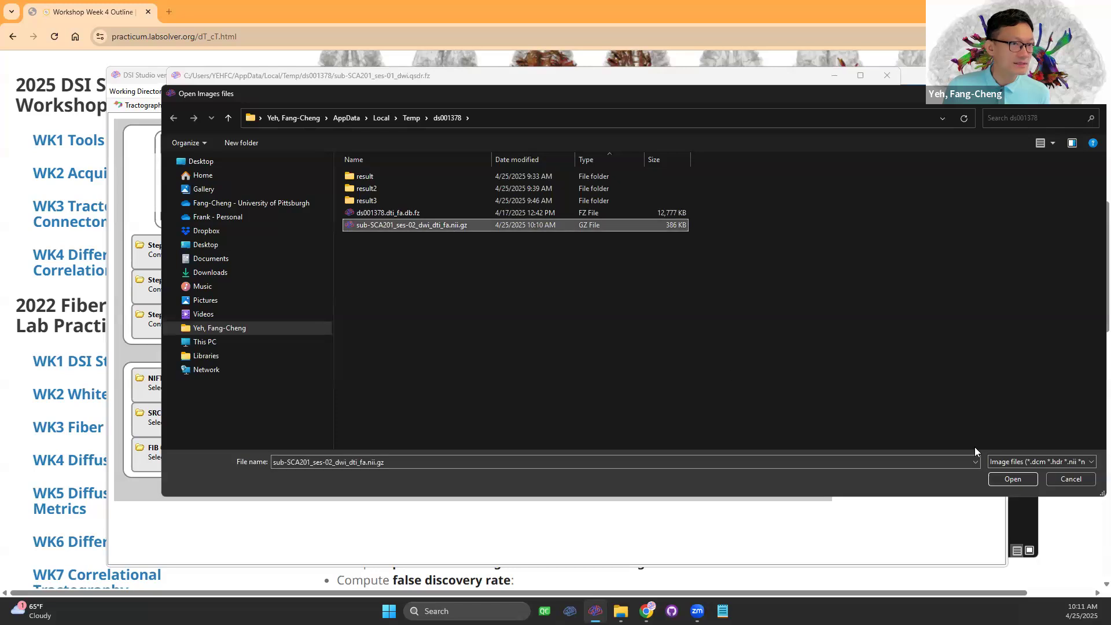
click(1012, 479)
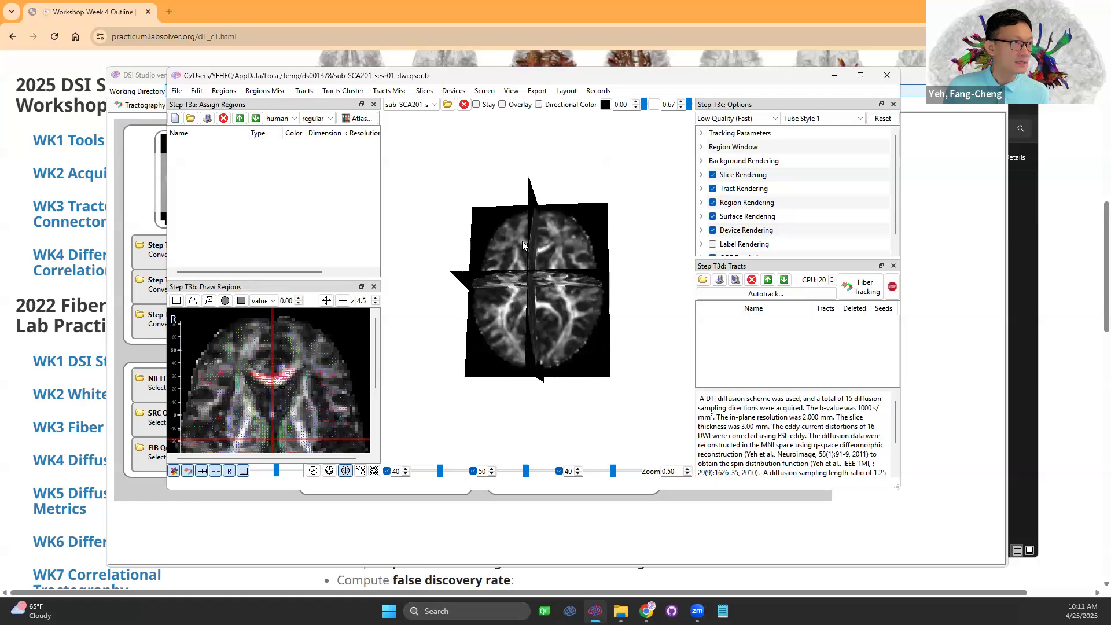
- Display the session 1 dti_fa map in the slice view and enlarge the tracking window to full screen
click(424, 106)
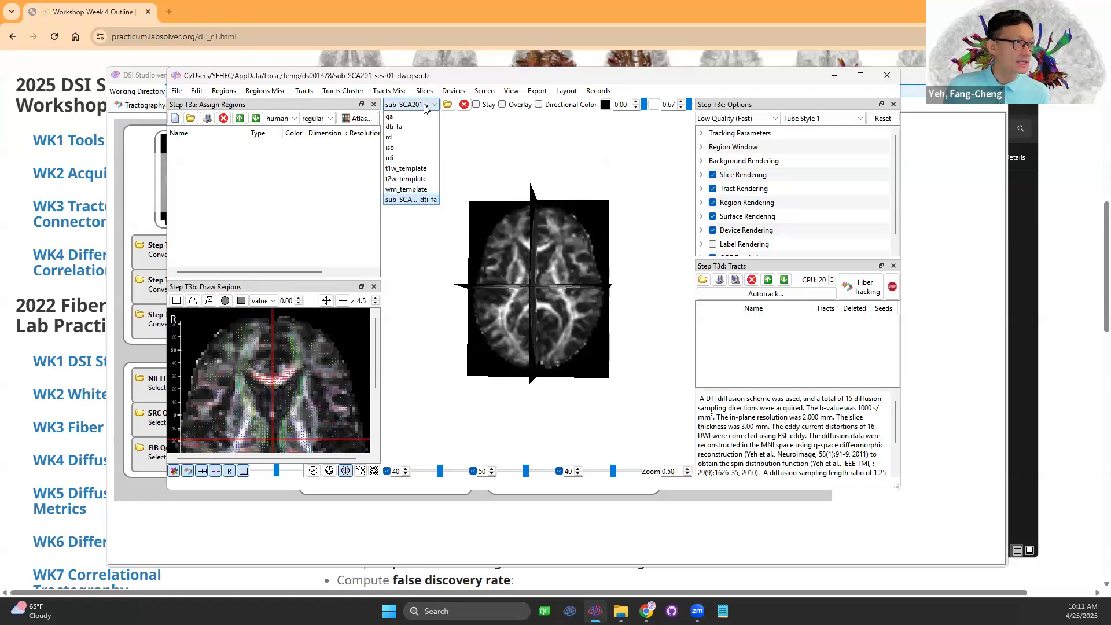
click(411, 201)
click(412, 107)
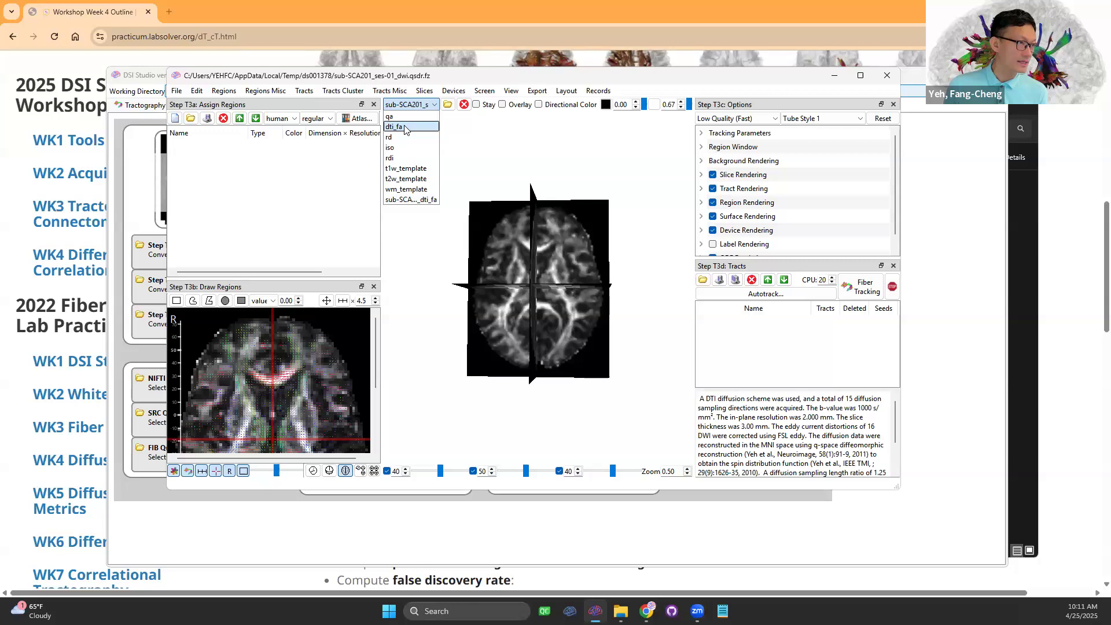
click(405, 127)
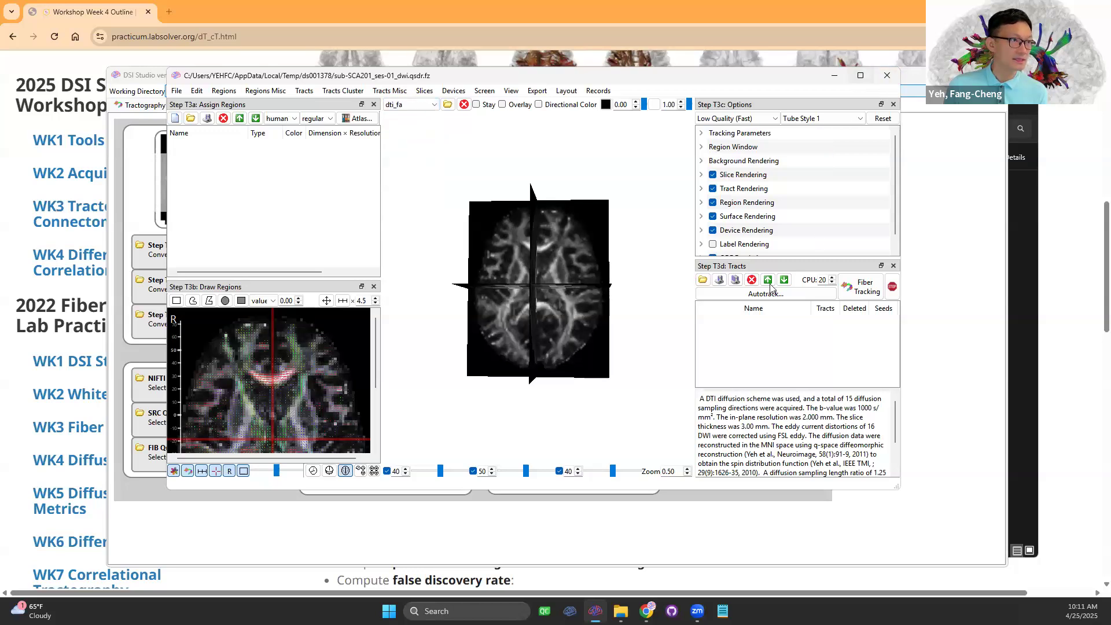
click(860, 75)
scroll(608, 318, up, 3)
mouse_move(622, 312)
mouse_down()
mouse_move(610, 326)
mouse_move(610, 317)
mouse_up()
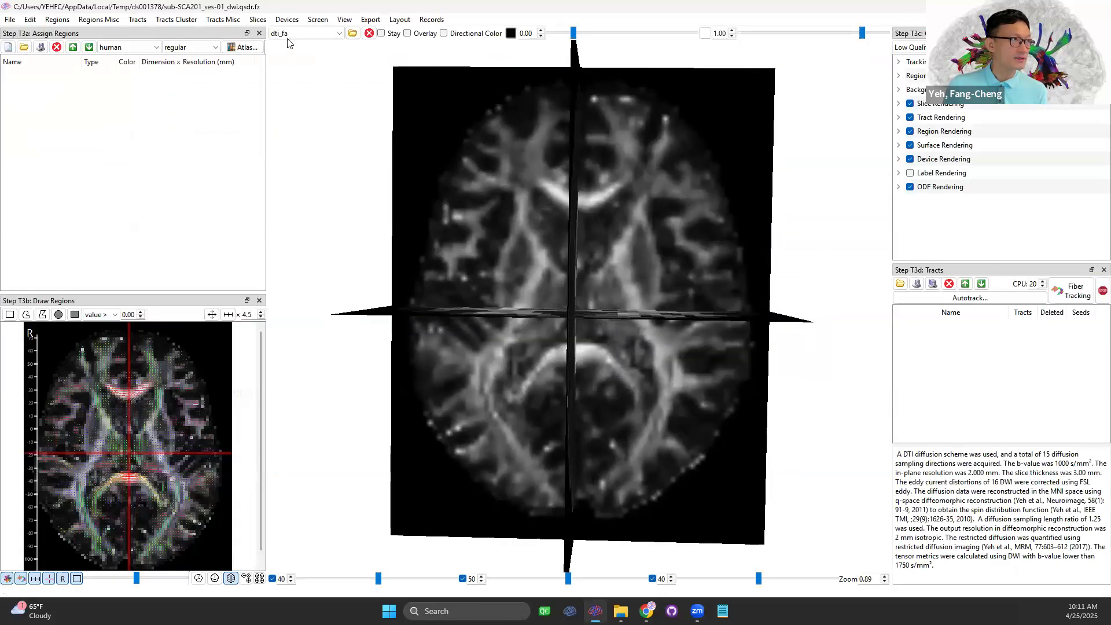
- Compare the session 1 dti_fa map with the inserted session 2 dti_fa map by alternating between them in the slice view
click(292, 35)
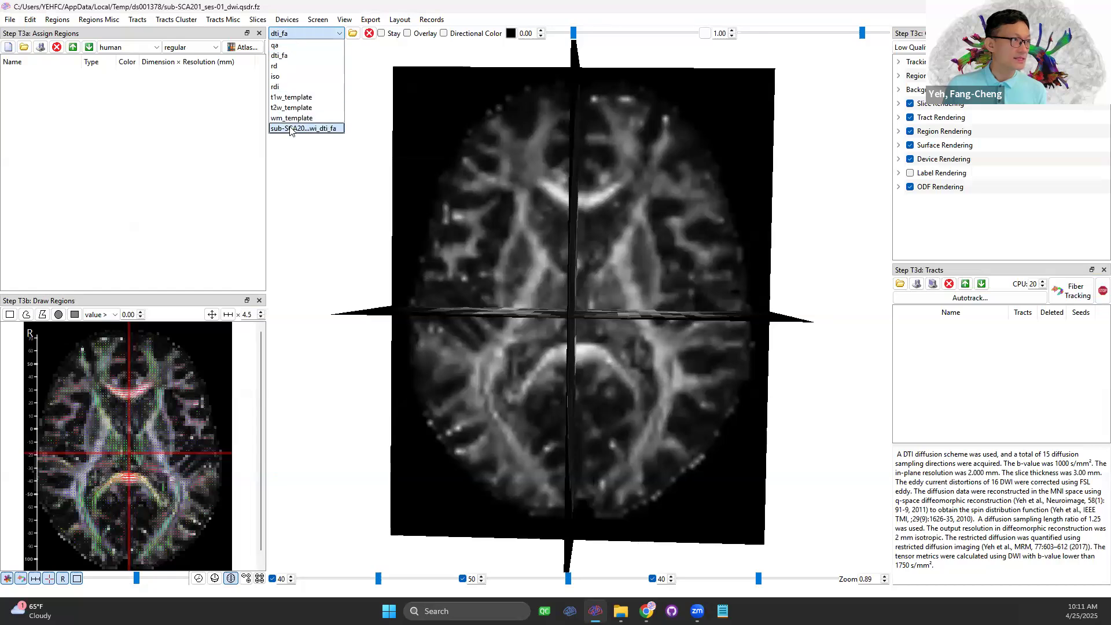
click(290, 129)
click(311, 34)
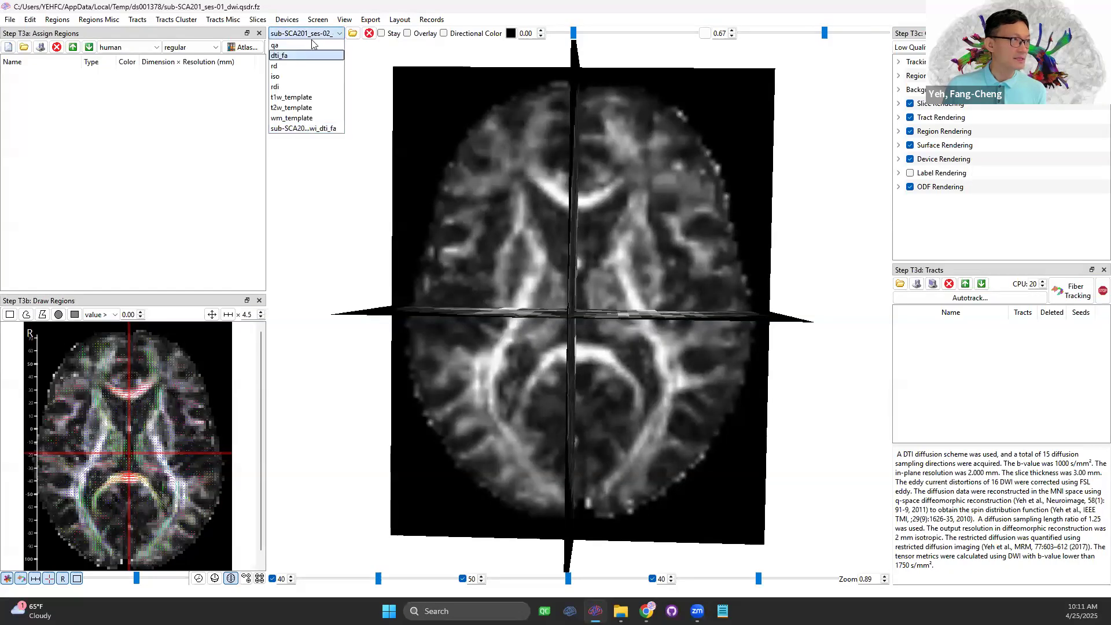
click(311, 45)
click(305, 33)
click(296, 128)
click(314, 34)
click(289, 54)
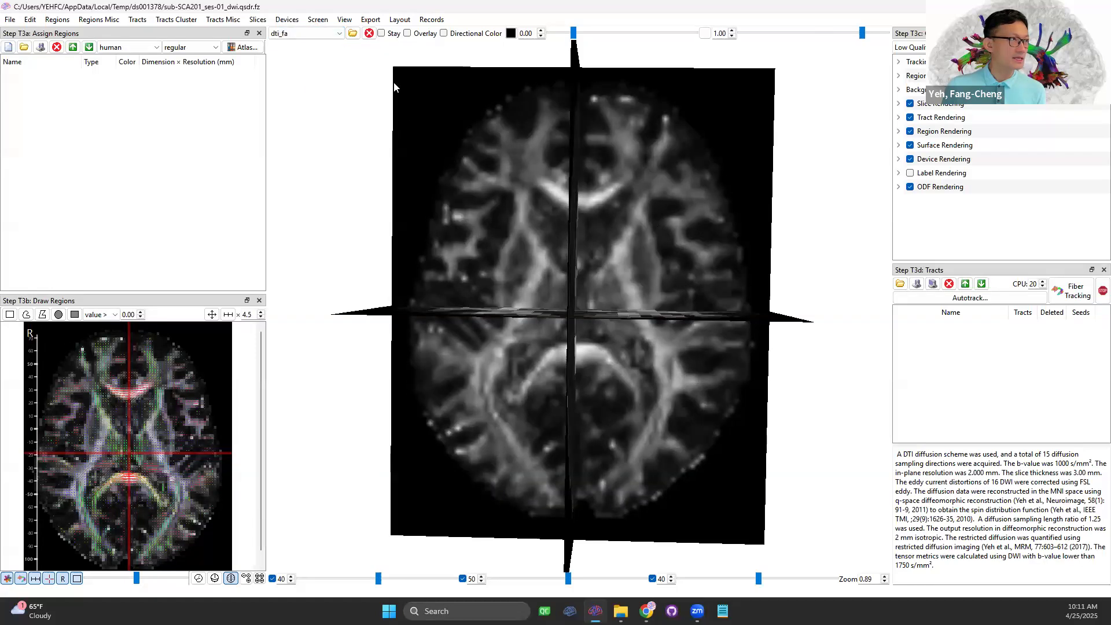
click(307, 34)
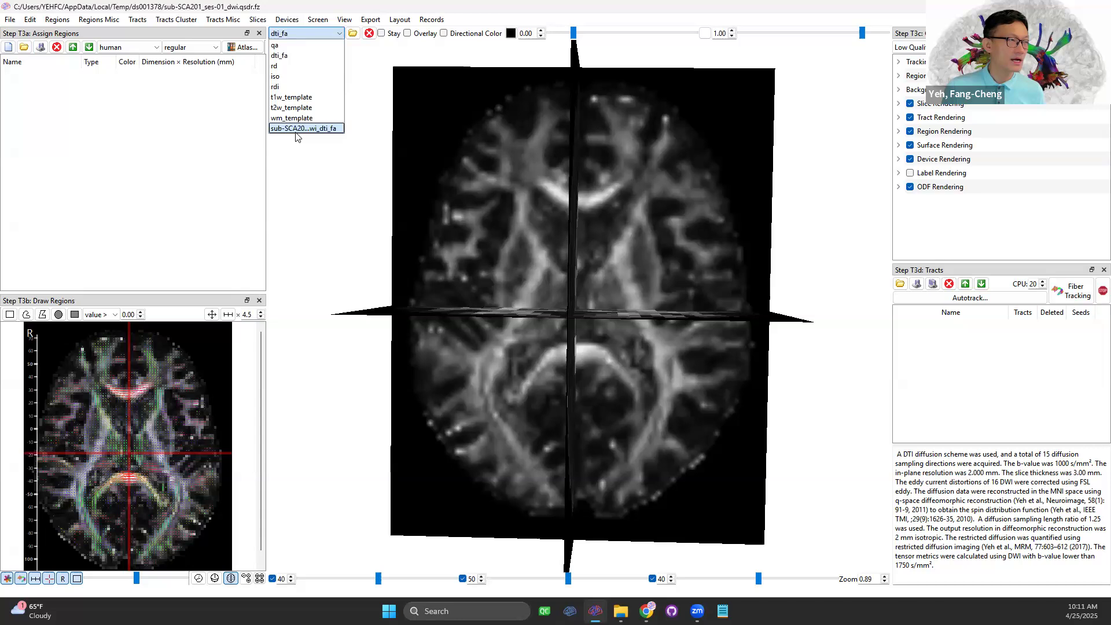
click(295, 128)
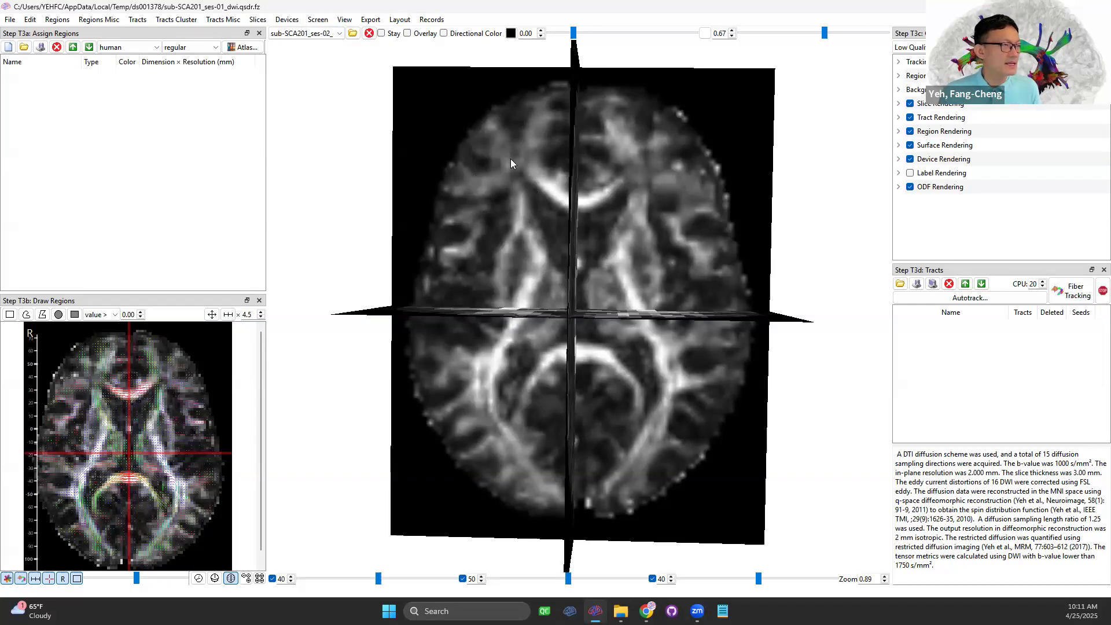
click(310, 33)
click(313, 55)
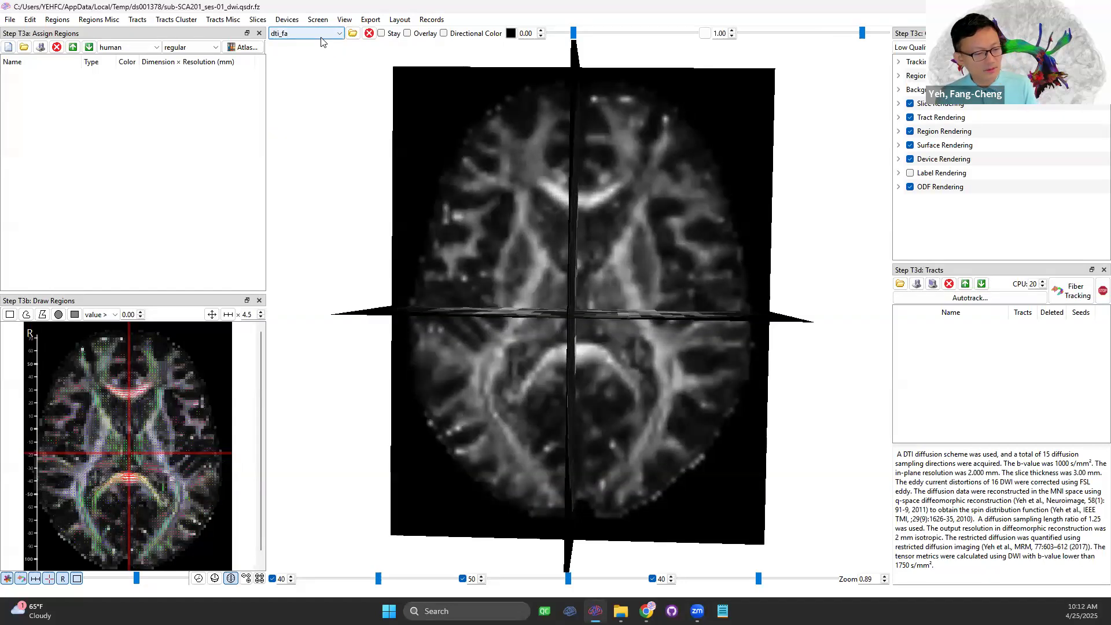
click(313, 33)
click(301, 125)
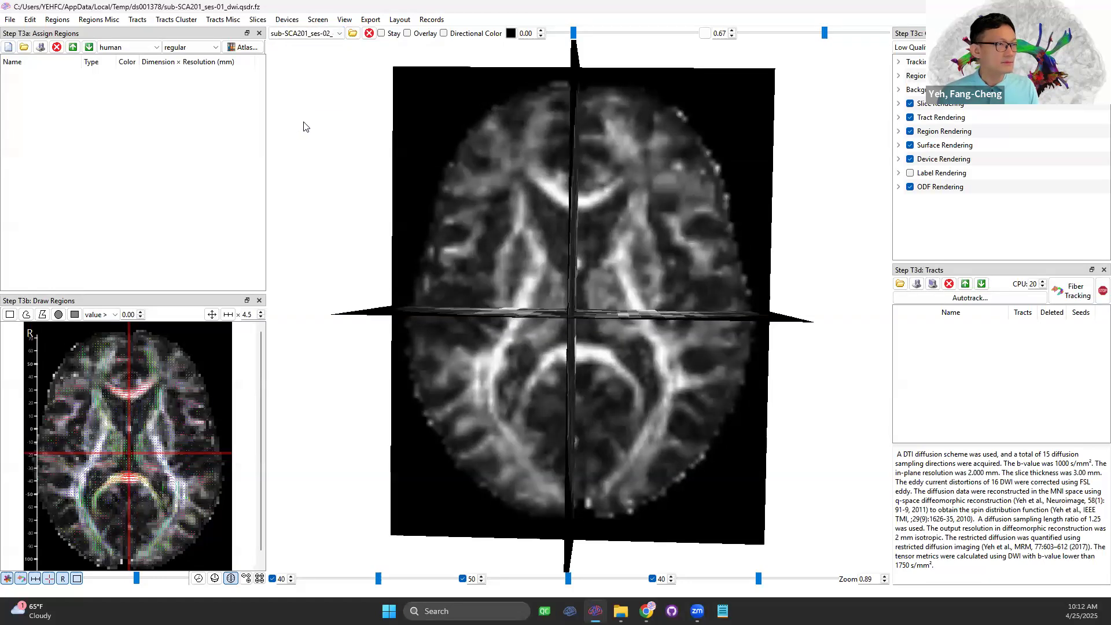
drag(564, 181, 653, 249)
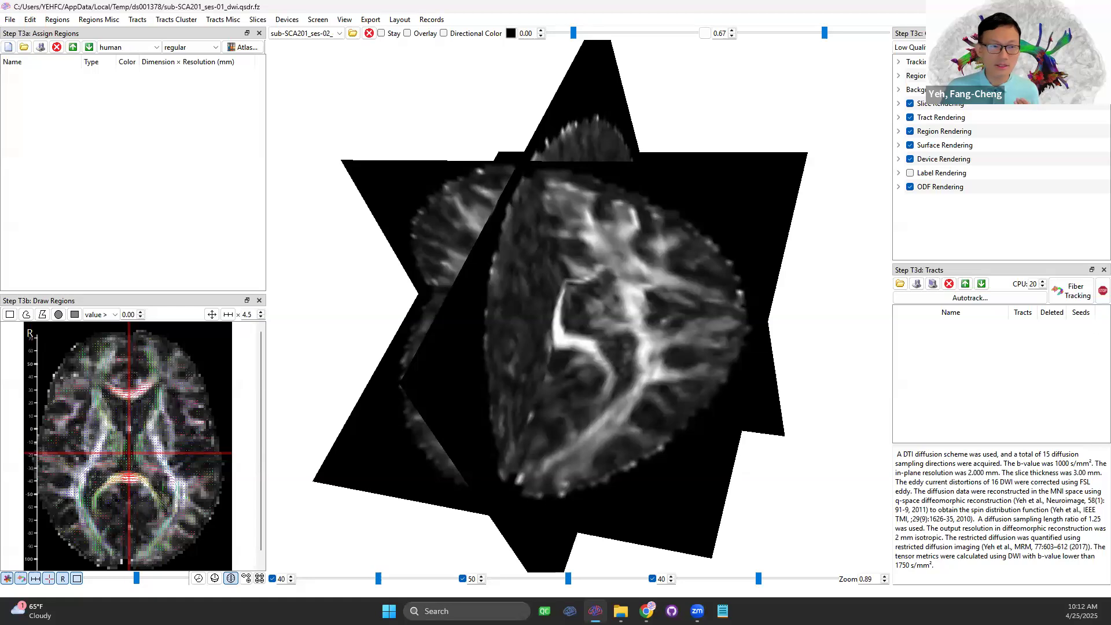
- Run whole-brain fiber tracking to inspect its tracts from several sides, and delete the whole_brain tracts
click(1073, 291)
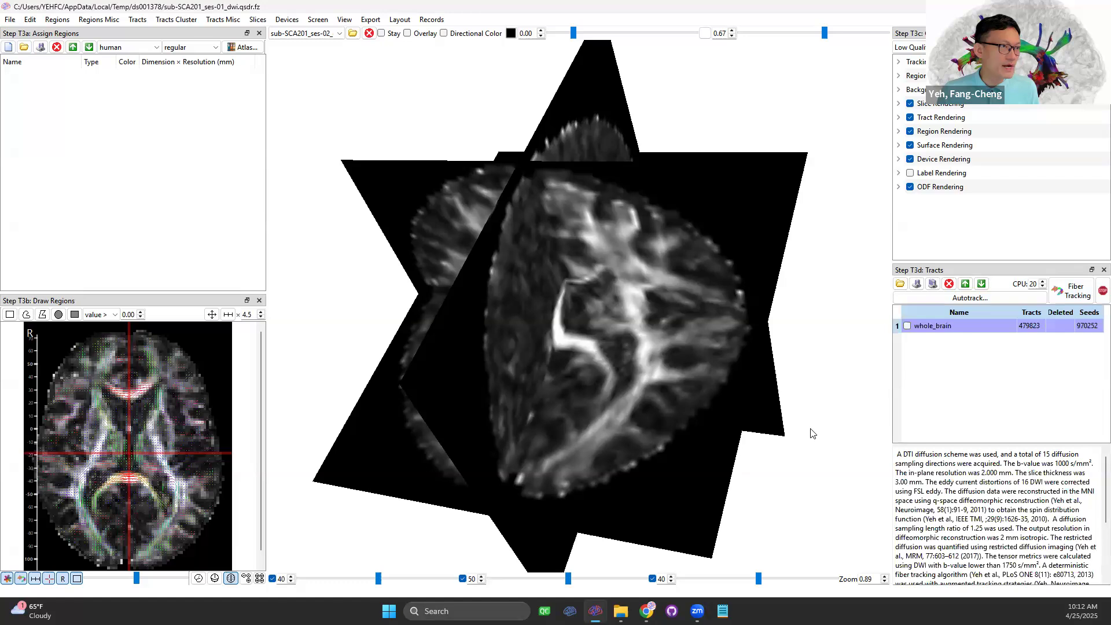
drag(636, 418, 723, 399)
drag(747, 350, 569, 398)
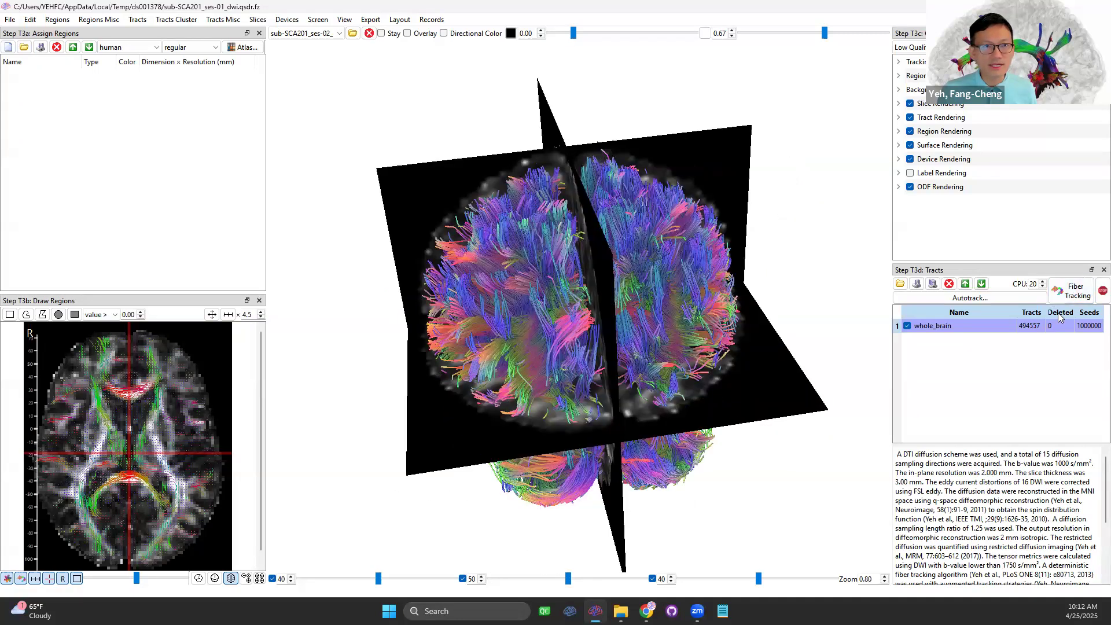
drag(497, 243, 810, 257)
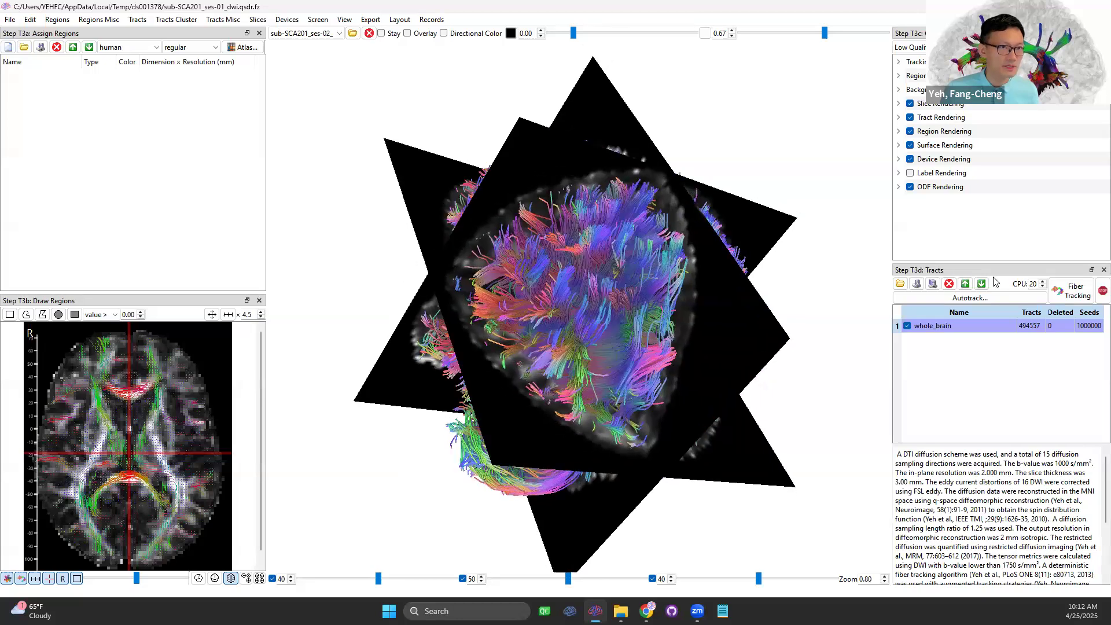
click(949, 284)
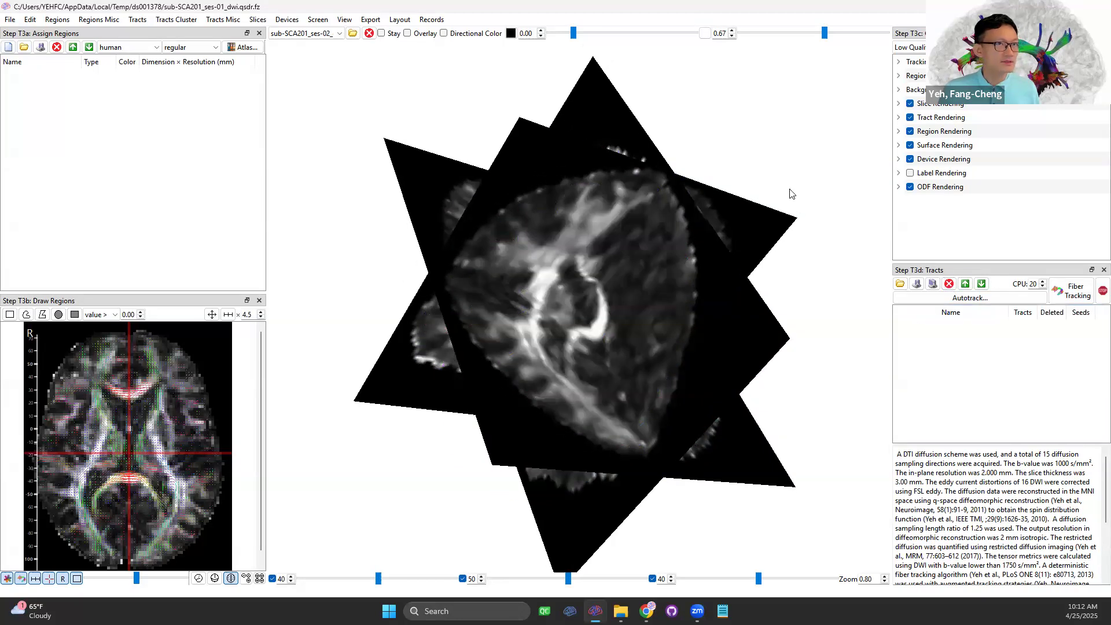
- Restore the default tracking settings and expand the Differential Tracking group of the tracking parameters
click(10, 19)
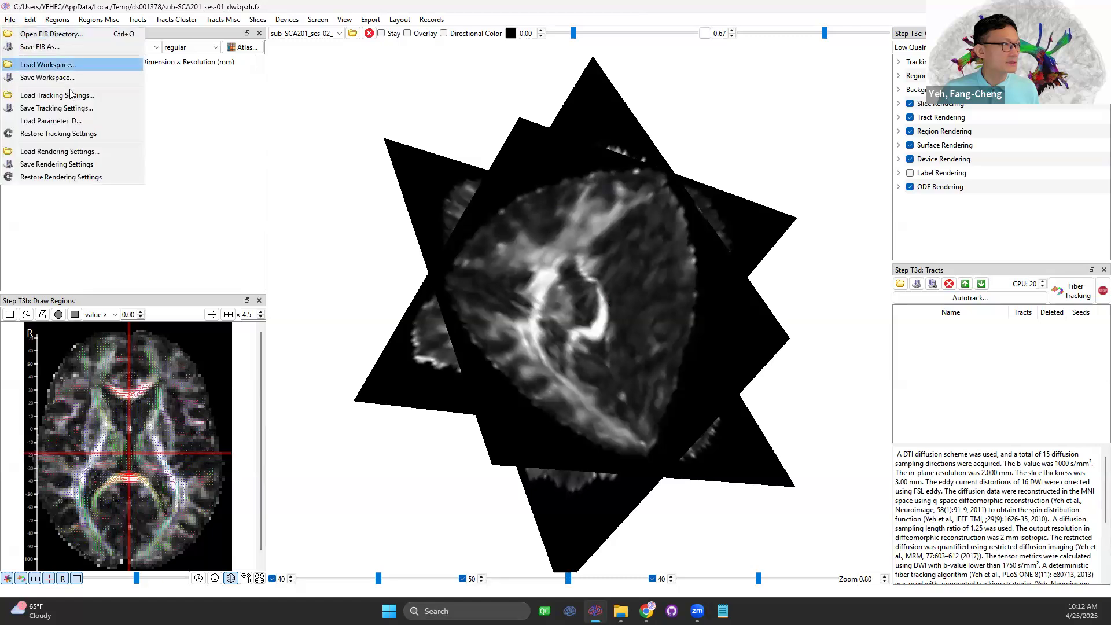
click(100, 133)
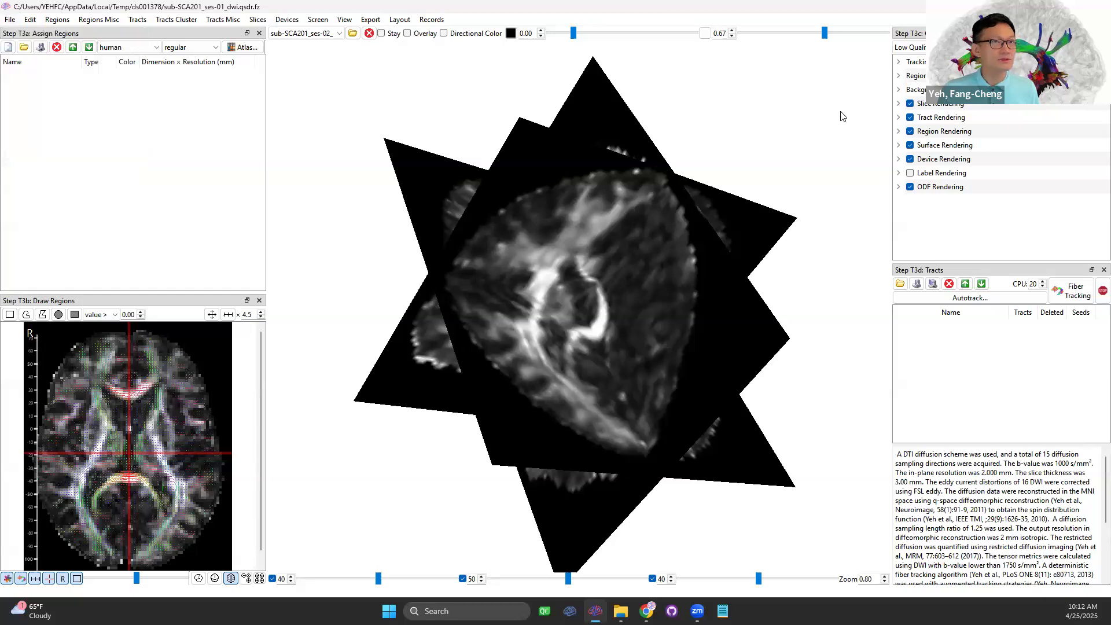
click(898, 63)
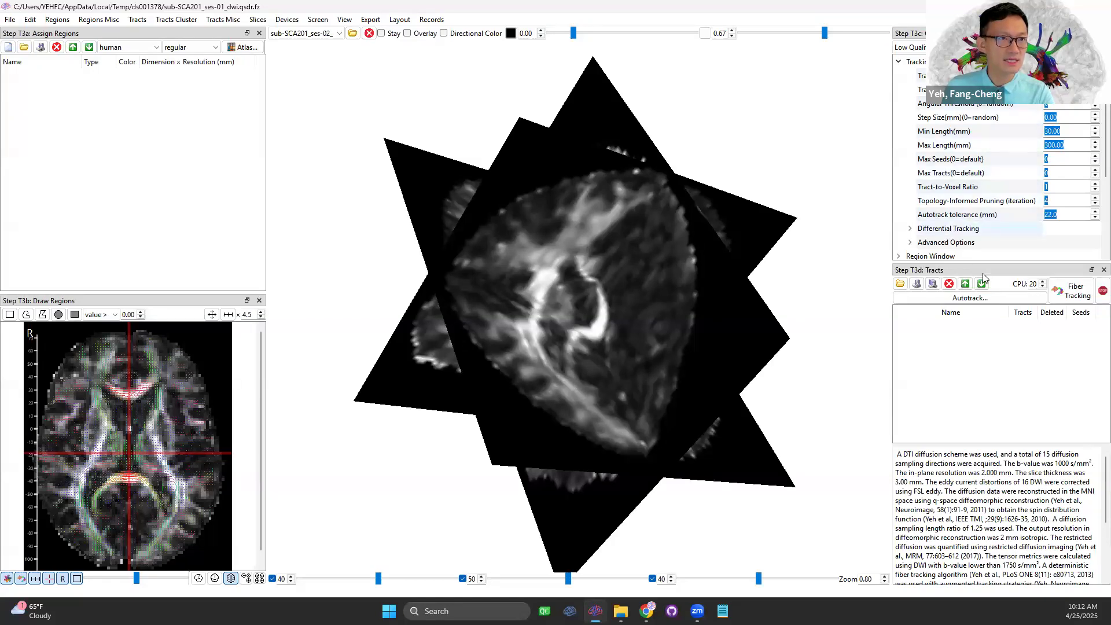
drag(992, 264, 993, 326)
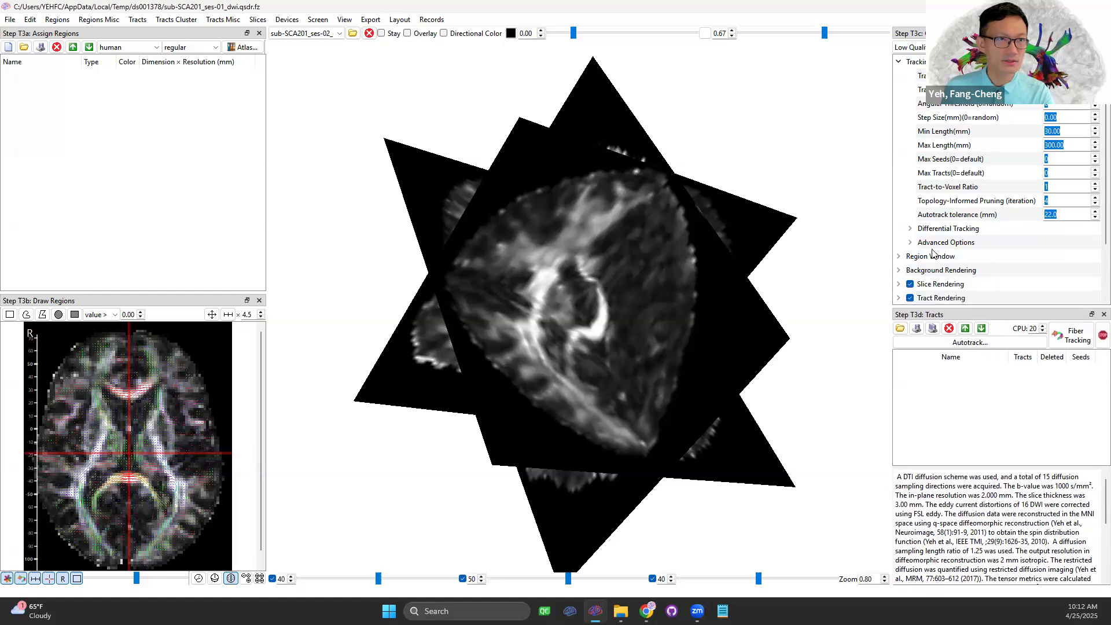
click(910, 229)
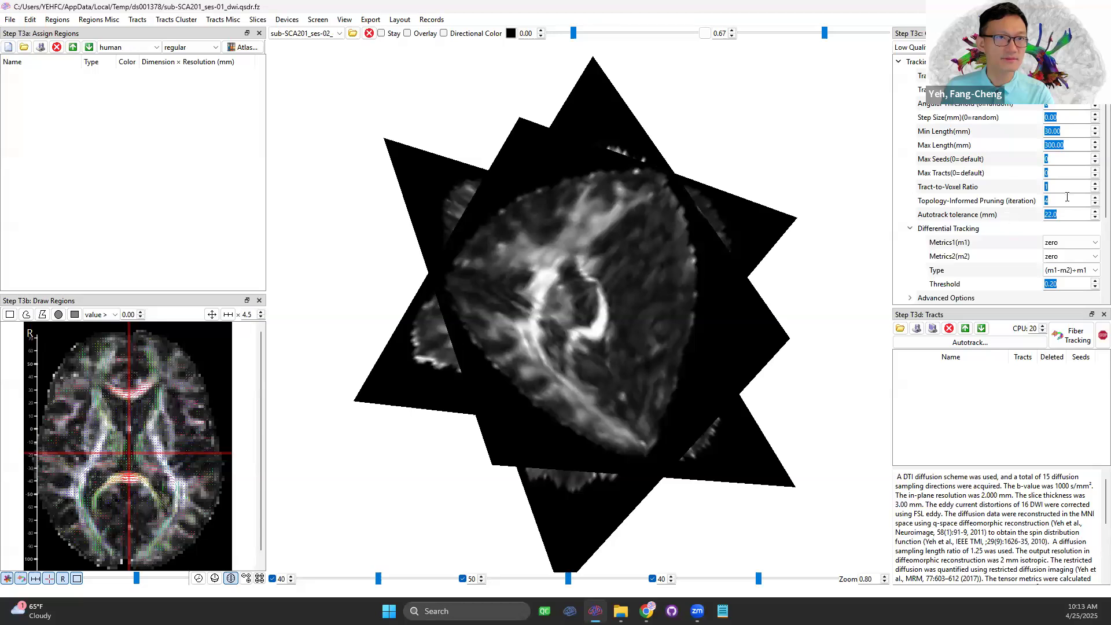
- Set the differential tracking Metrics1 to the session 1 dti_fa map and Metrics2 to the inserted session 2 dti_fa map
scroll(1094, 240, down, 1)
scroll(1093, 241, down, 2)
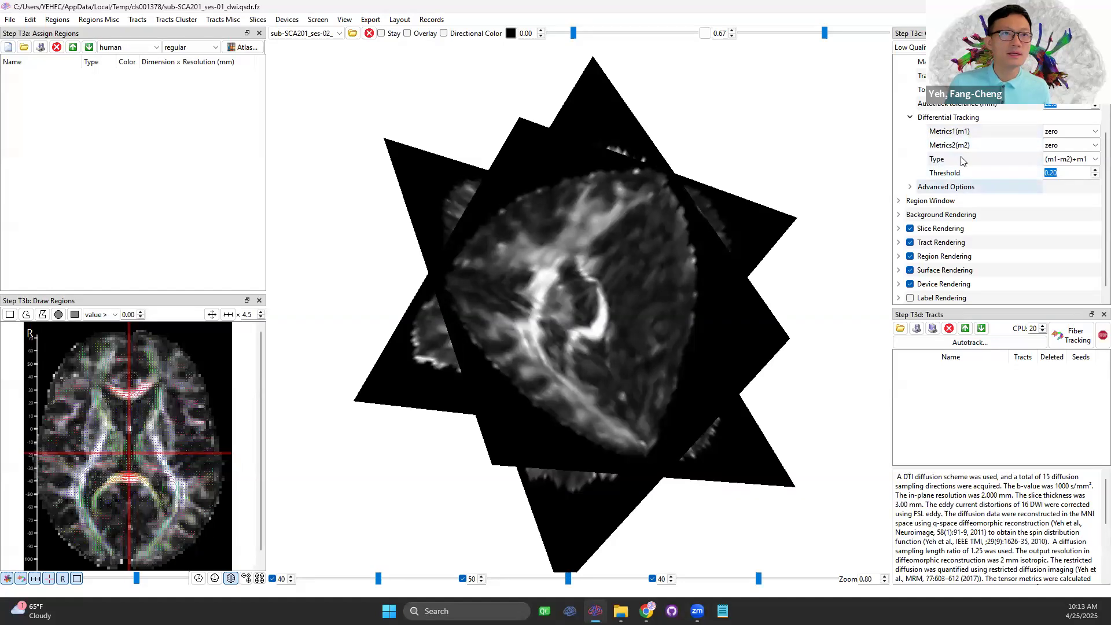
click(1066, 133)
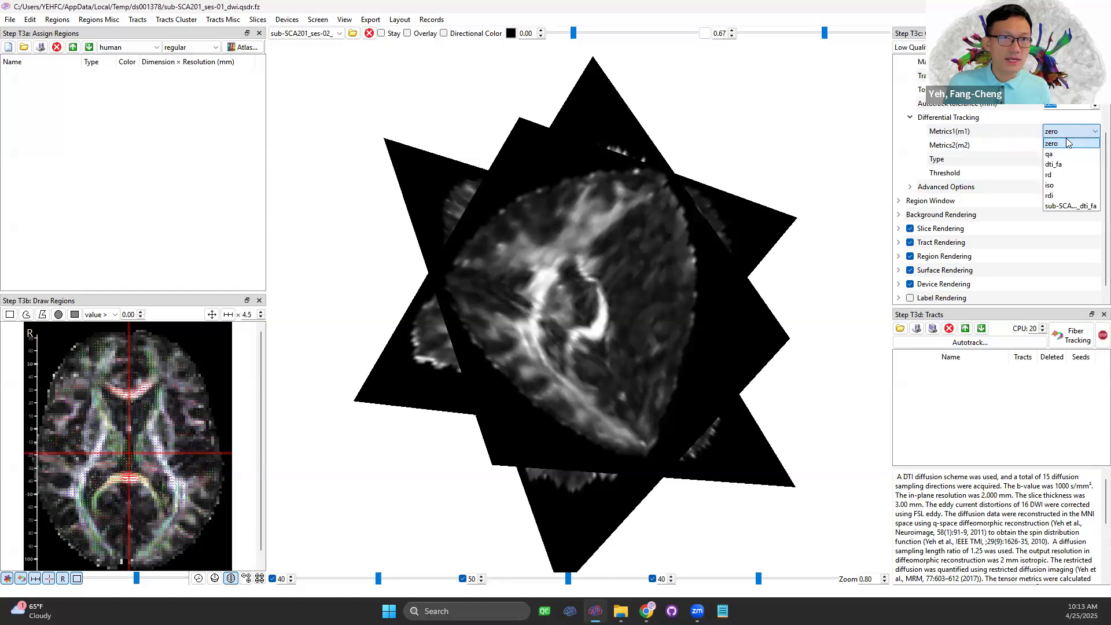
click(1074, 206)
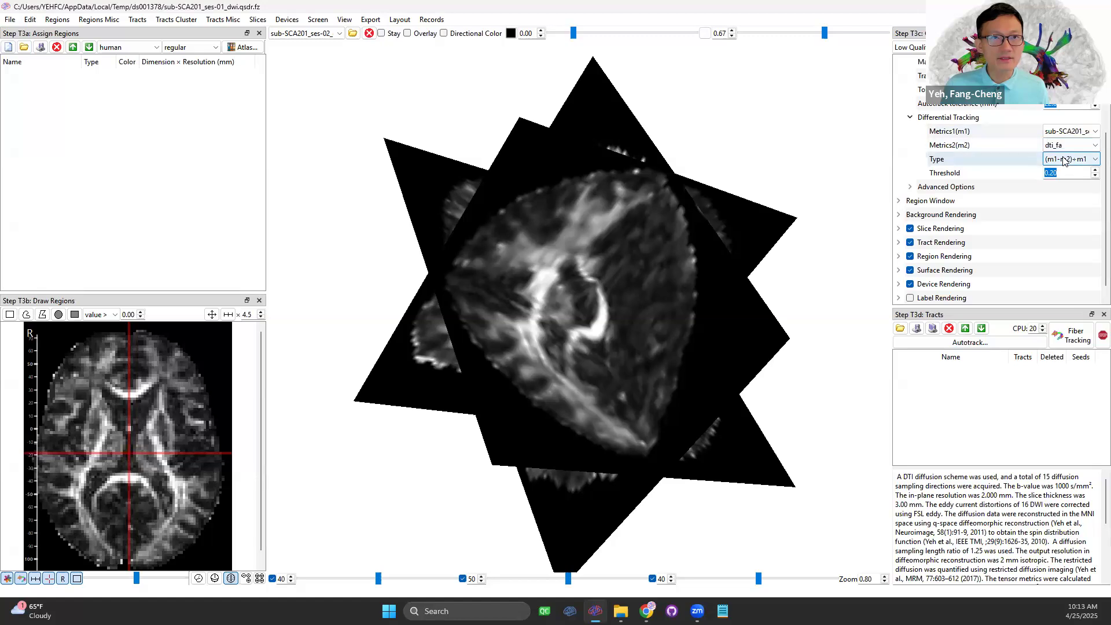
click(1070, 131)
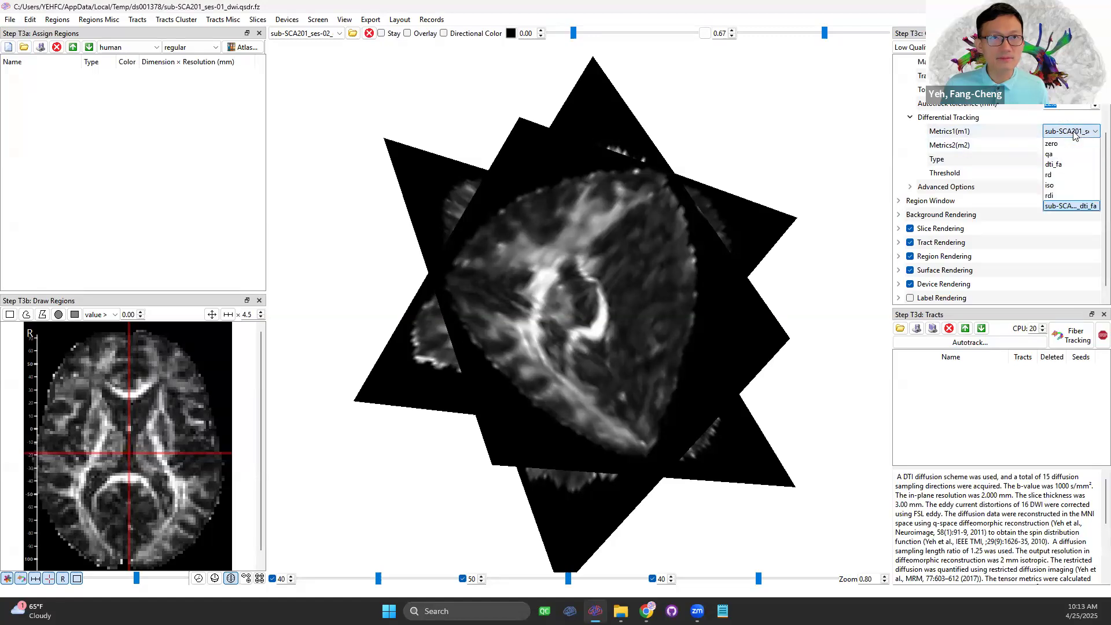
click(1062, 165)
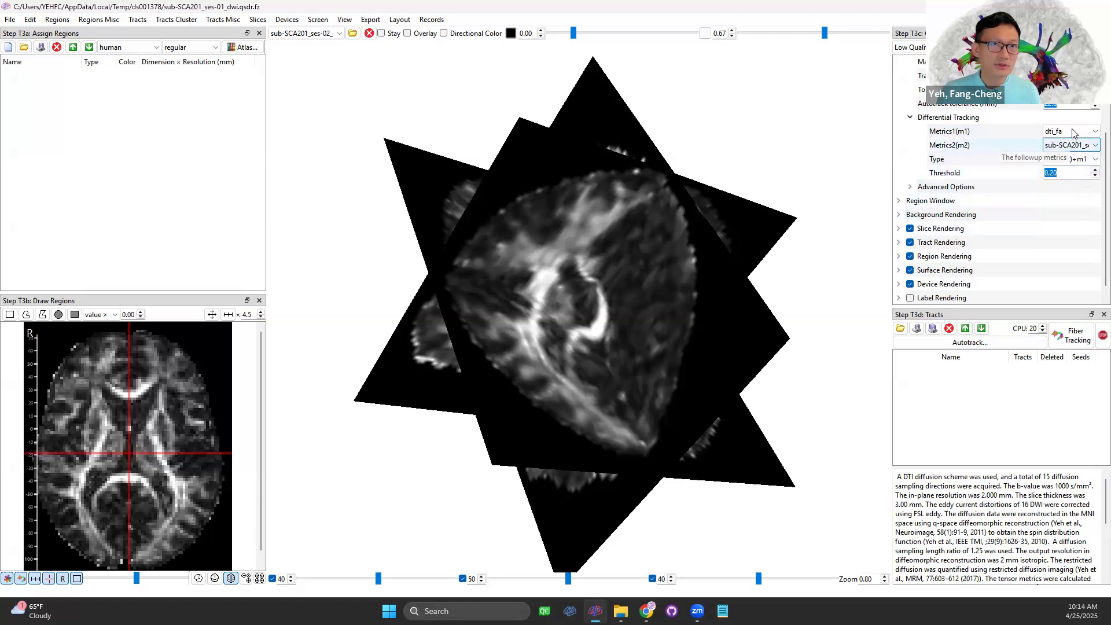
- Use the (m1-m2)÷m1 comparison type with a 0.20 threshold and run fiber tracking
click(1089, 161)
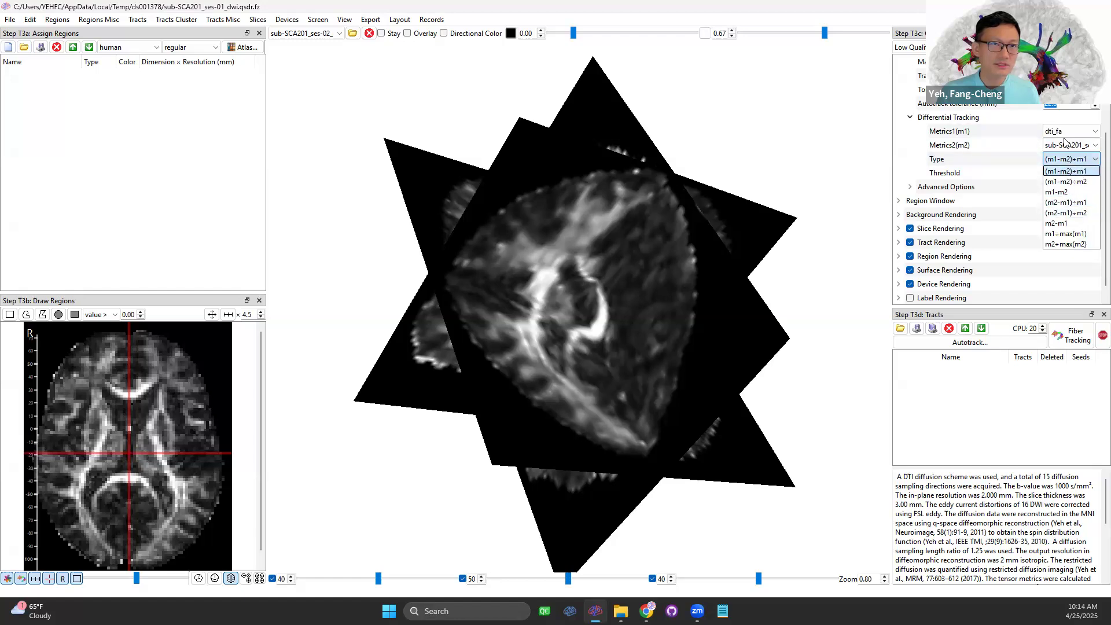
click(1063, 171)
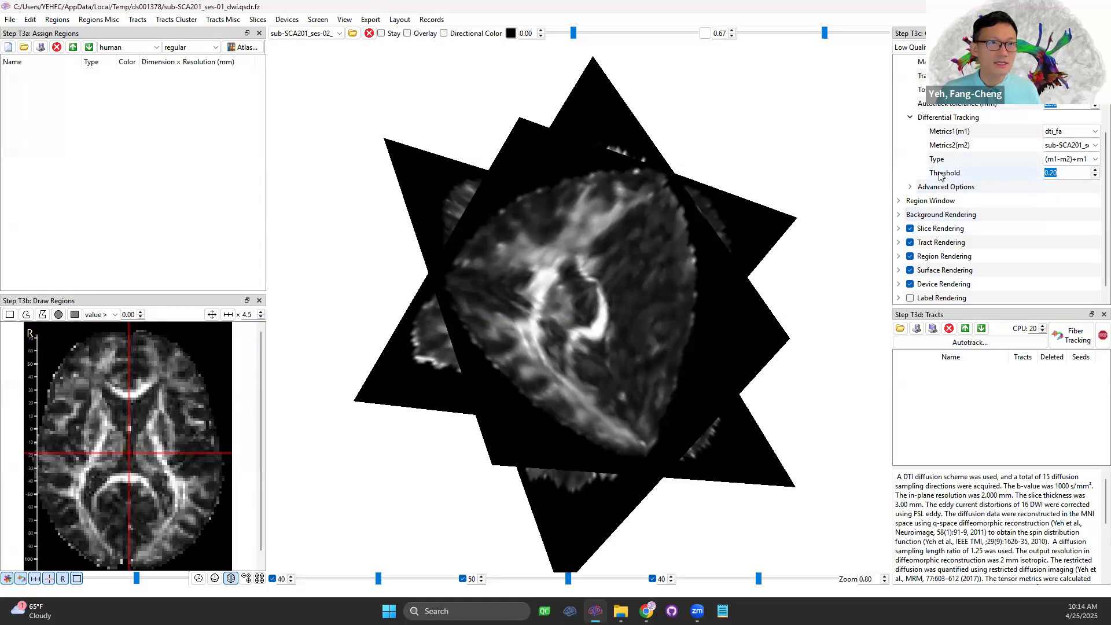
click(1066, 173)
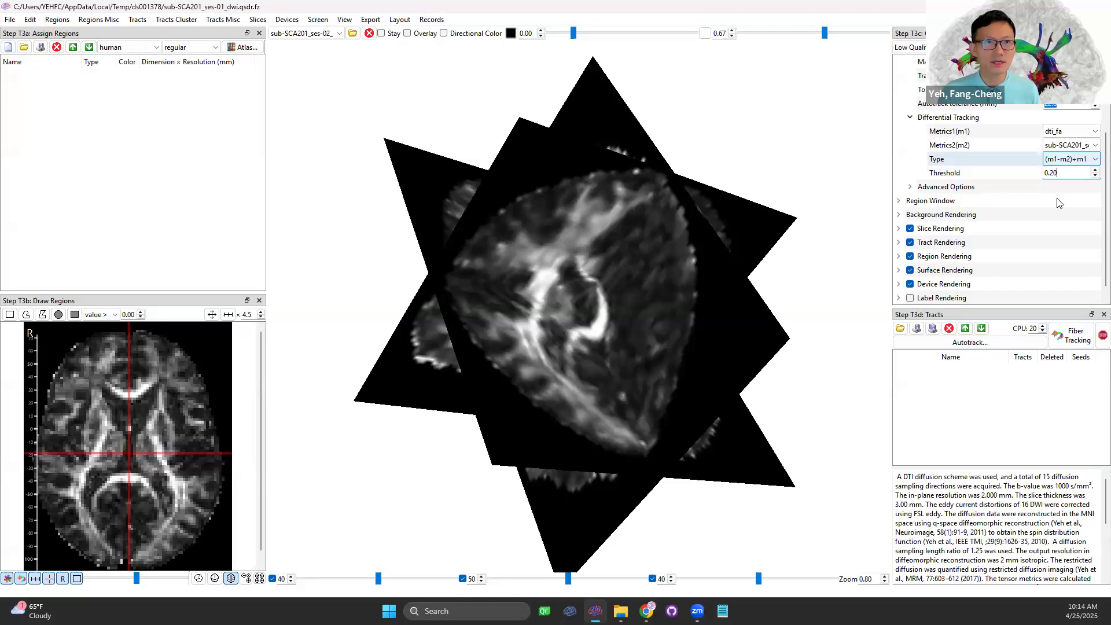
click(1048, 172)
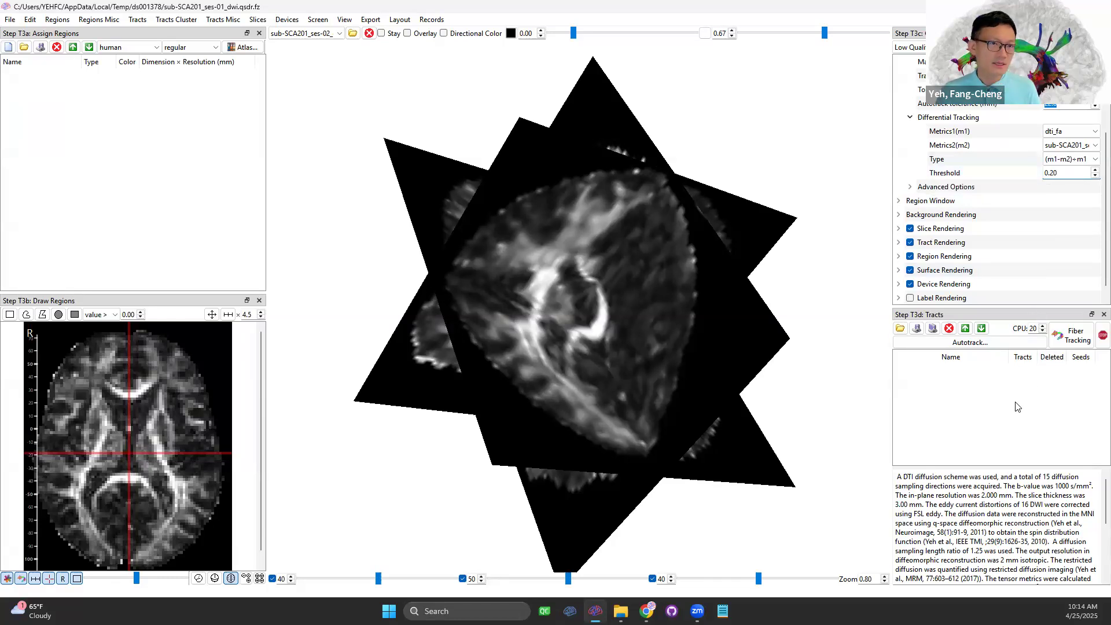
click(1063, 339)
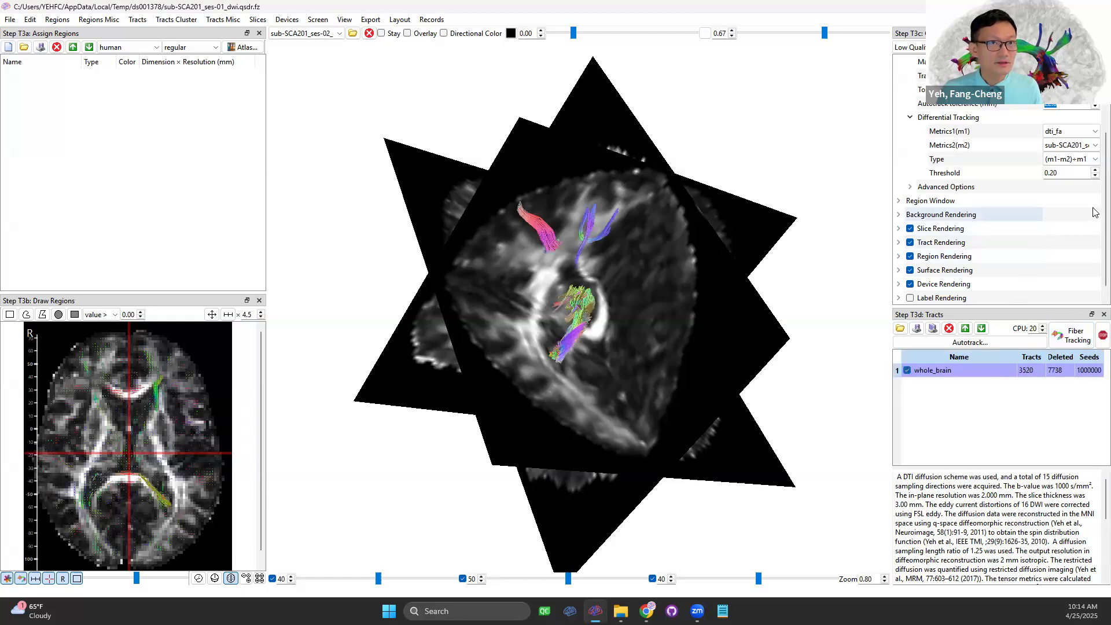
- Examine the differential tracts around the brain slices and check the maximum seeds setting in the tracking parameters
drag(690, 404, 639, 401)
scroll(638, 397, up, 3)
scroll(638, 397, down, 4)
drag(708, 333, 775, 313)
scroll(1093, 180, up, 5)
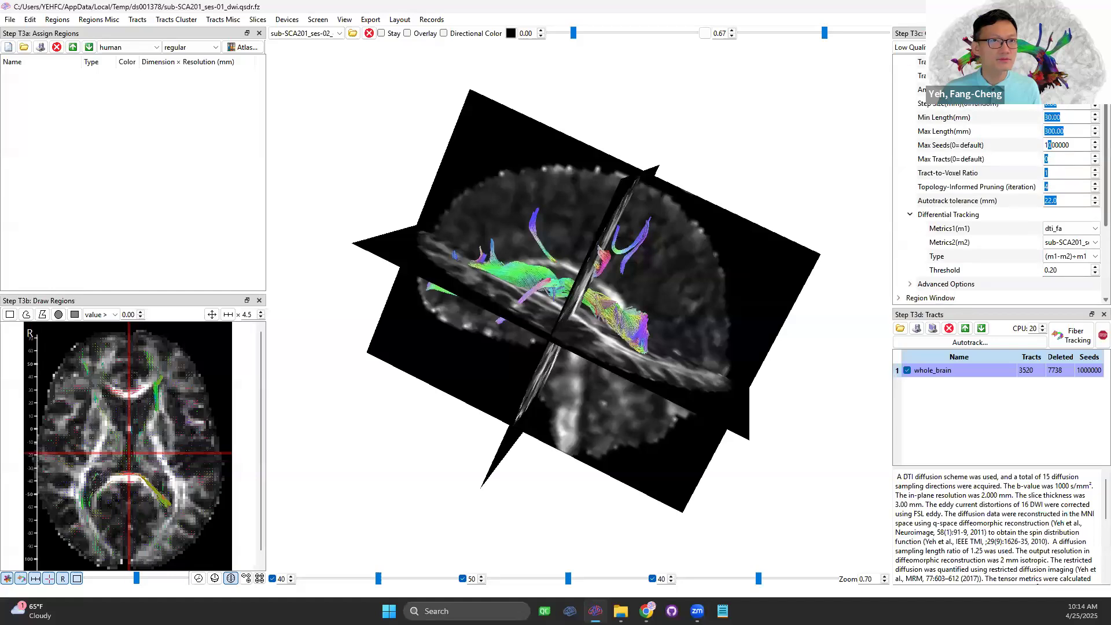
scroll(1065, 148, down, 1)
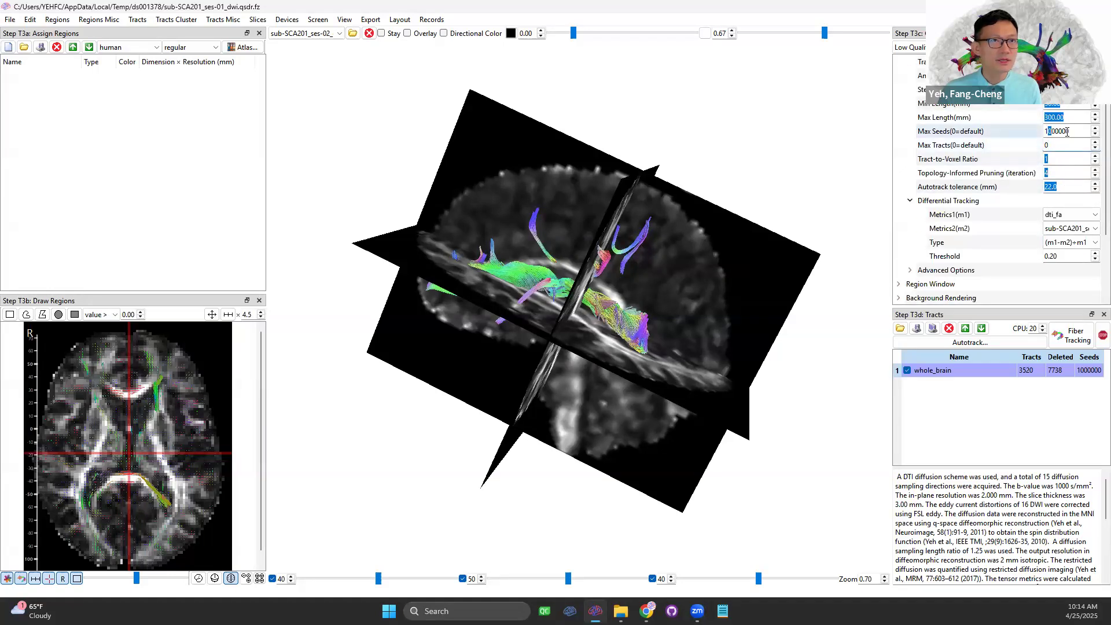
click(1074, 132)
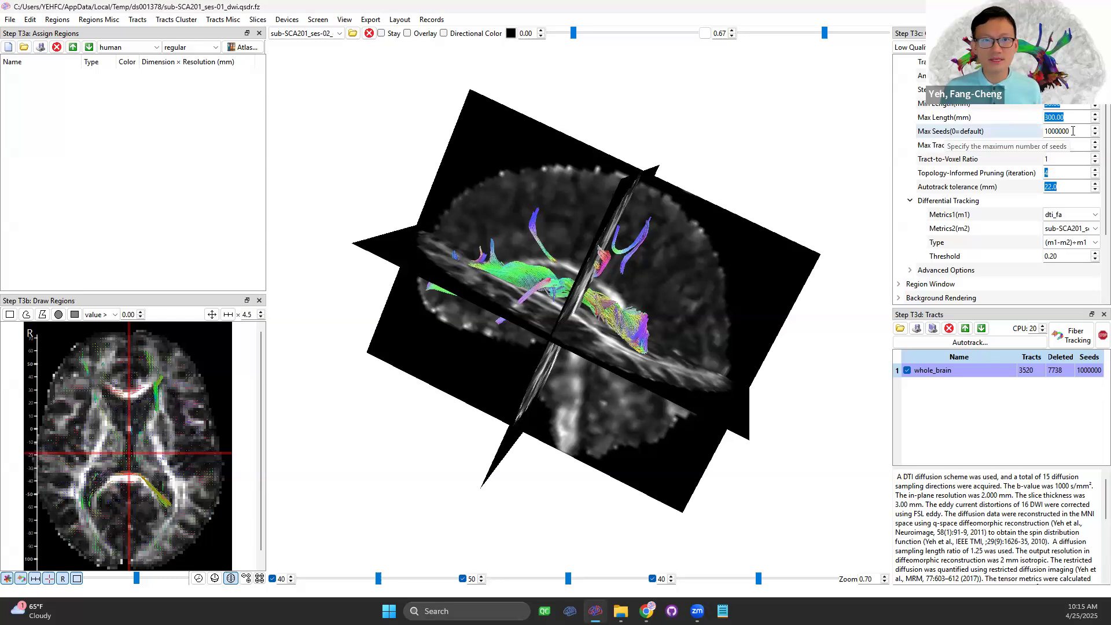
- Hide the sagittal and coronal slices and inspect the differential tracts over the axial slice from several angles
drag(771, 317, 567, 367)
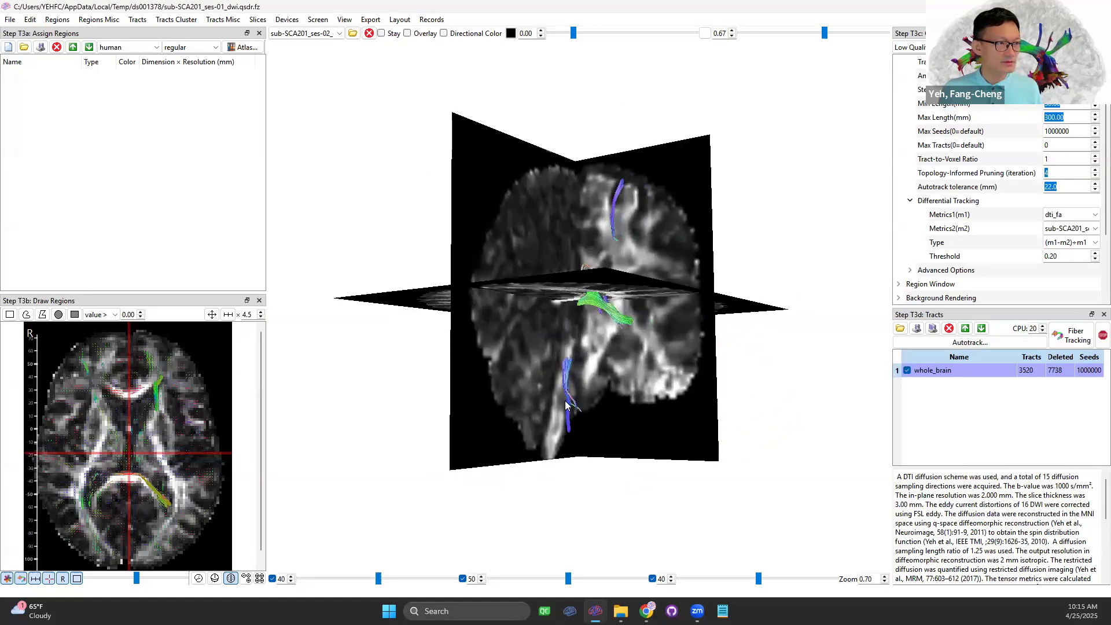
drag(632, 327, 563, 270)
drag(606, 308, 674, 365)
scroll(660, 367, up, 6)
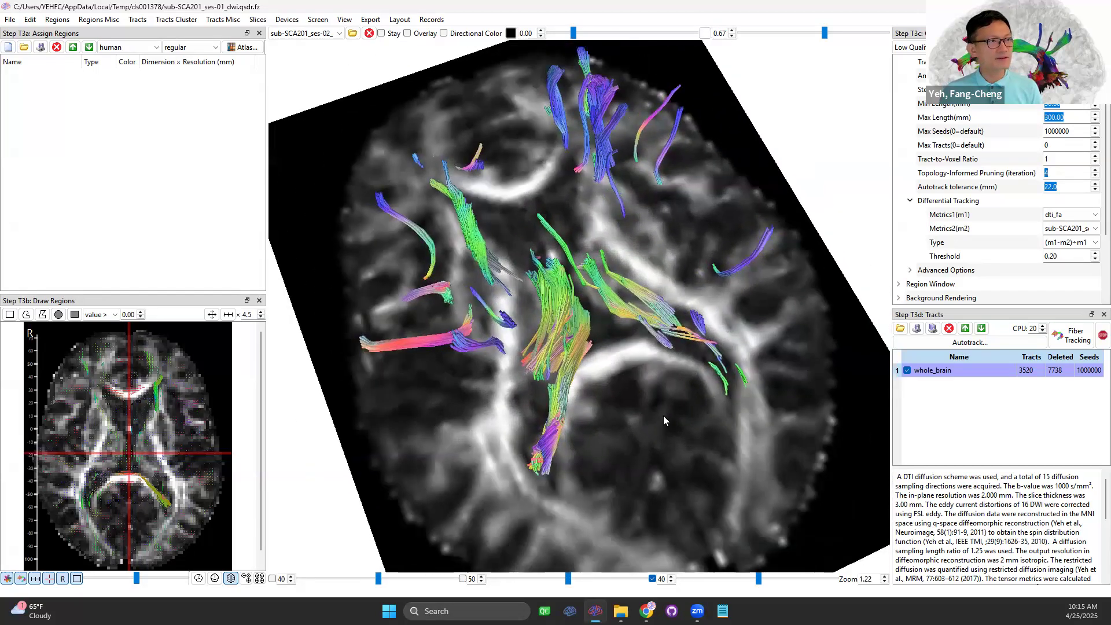
drag(663, 415, 740, 356)
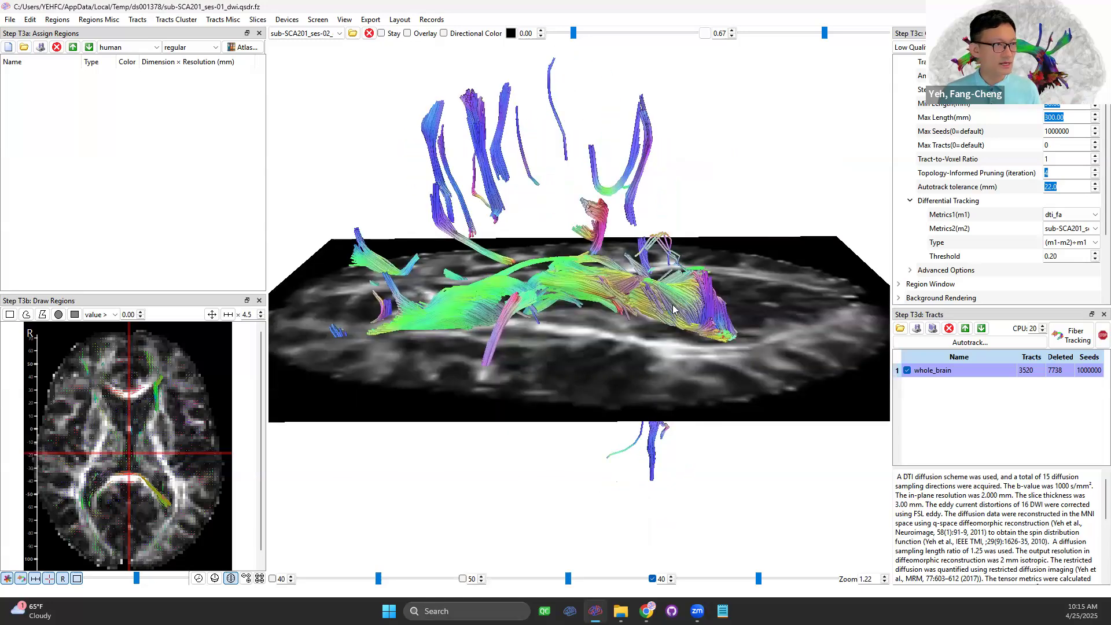
drag(671, 336, 631, 356)
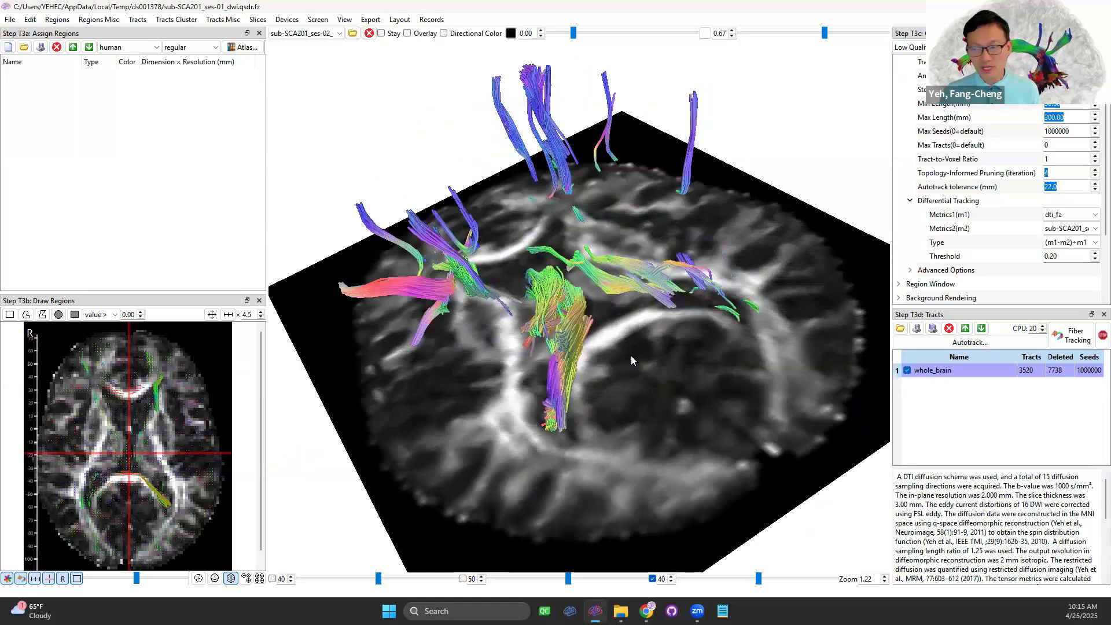
scroll(642, 390, down, 3)
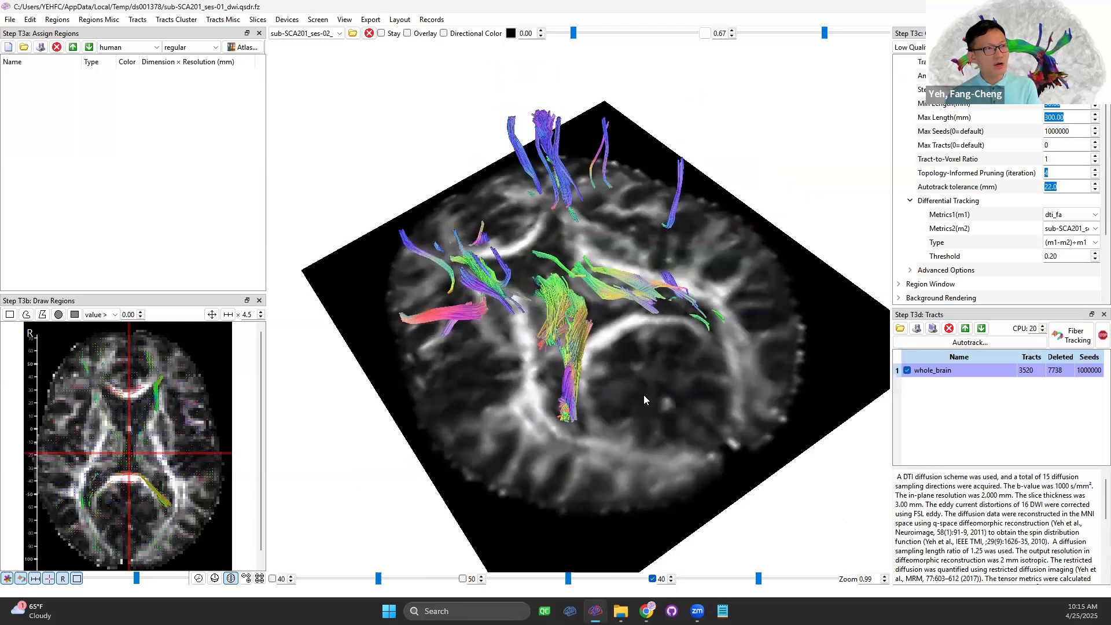
drag(653, 345, 677, 332)
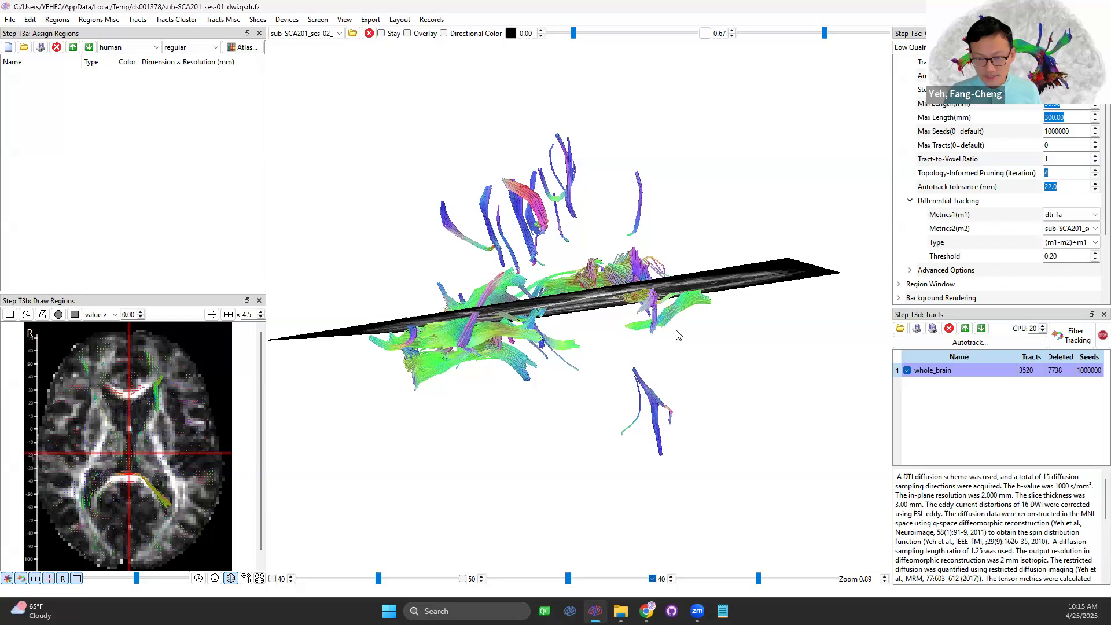
drag(636, 279, 718, 323)
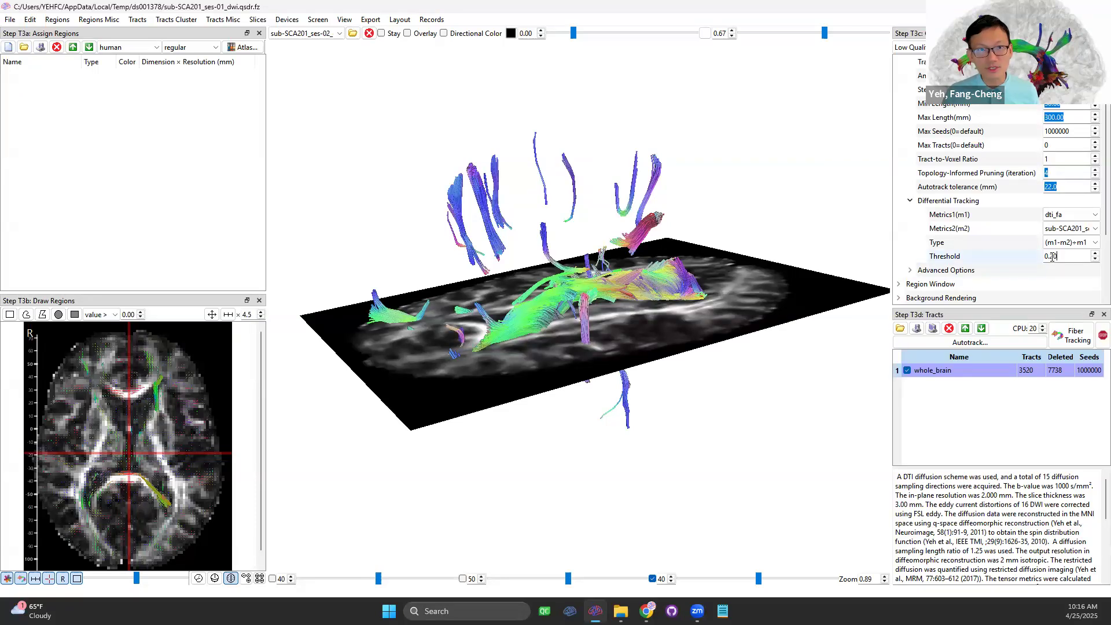
- Try differential tracking with a threshold of 0.30 and delete the resulting whole_brain tracts
text(3)
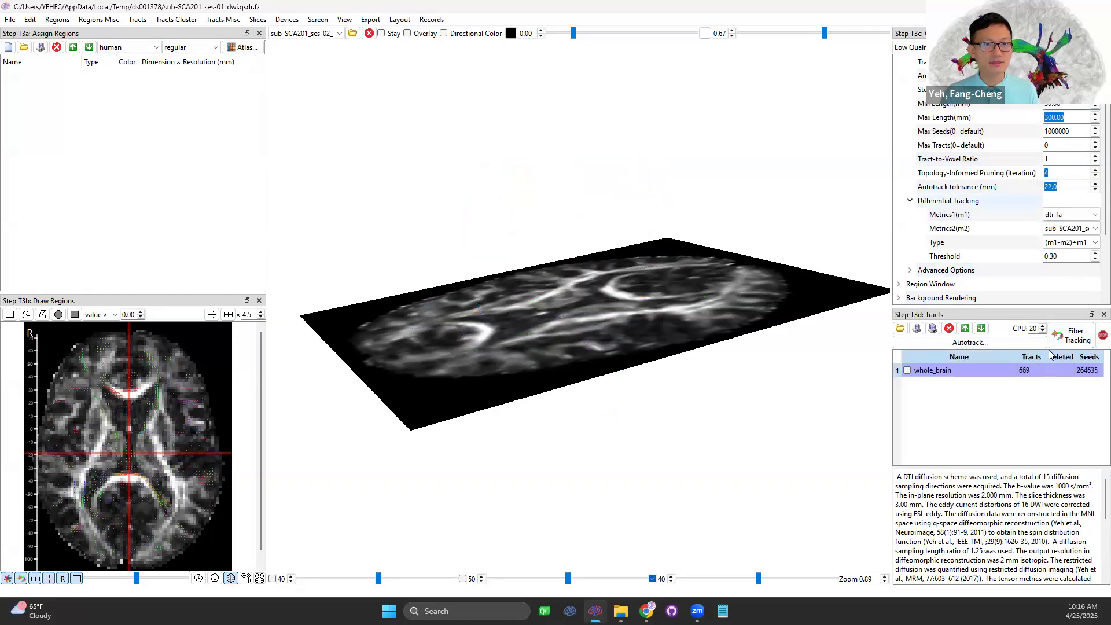
drag(772, 359, 618, 295)
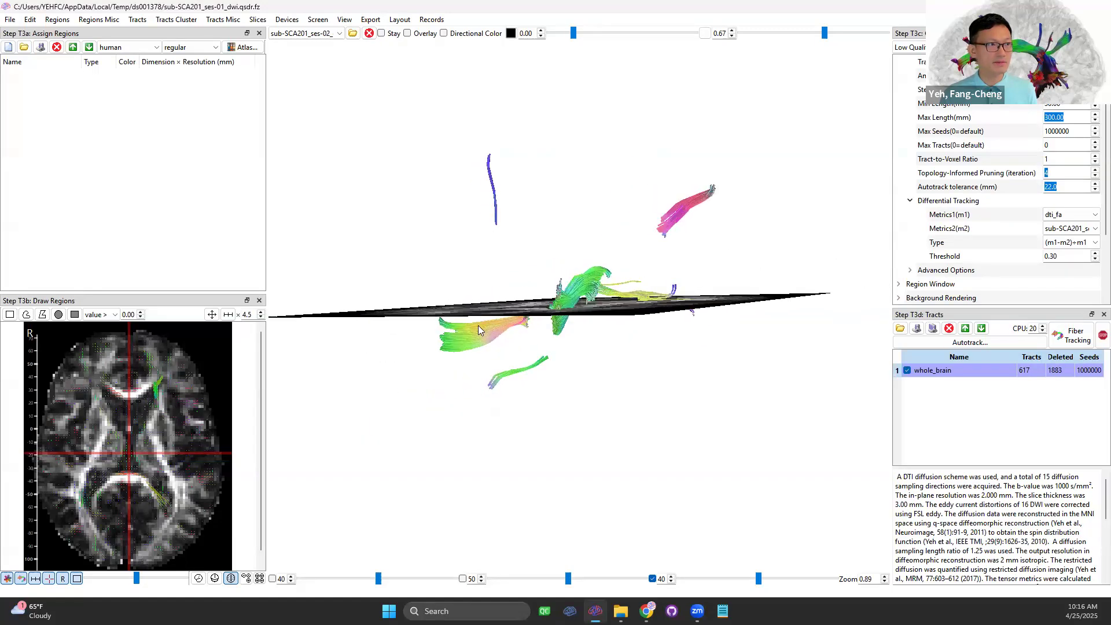
click(948, 328)
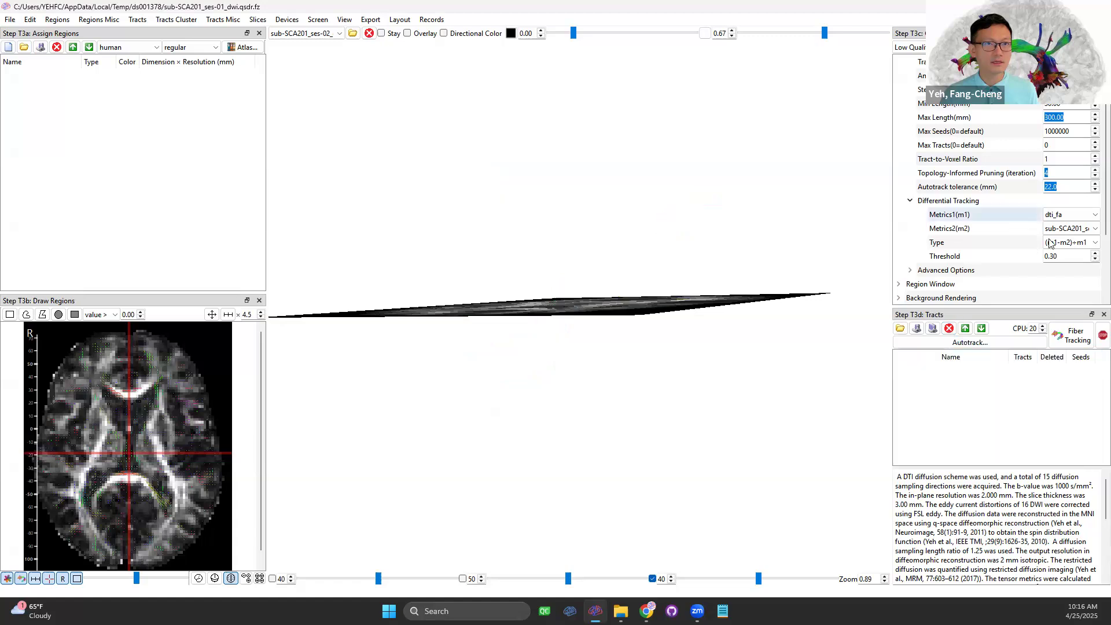
- Rerun fiber tracking with a 0.20 differential threshold and 40 mm minimum length, and hide the axial slice to inspect the tracts
text(2)
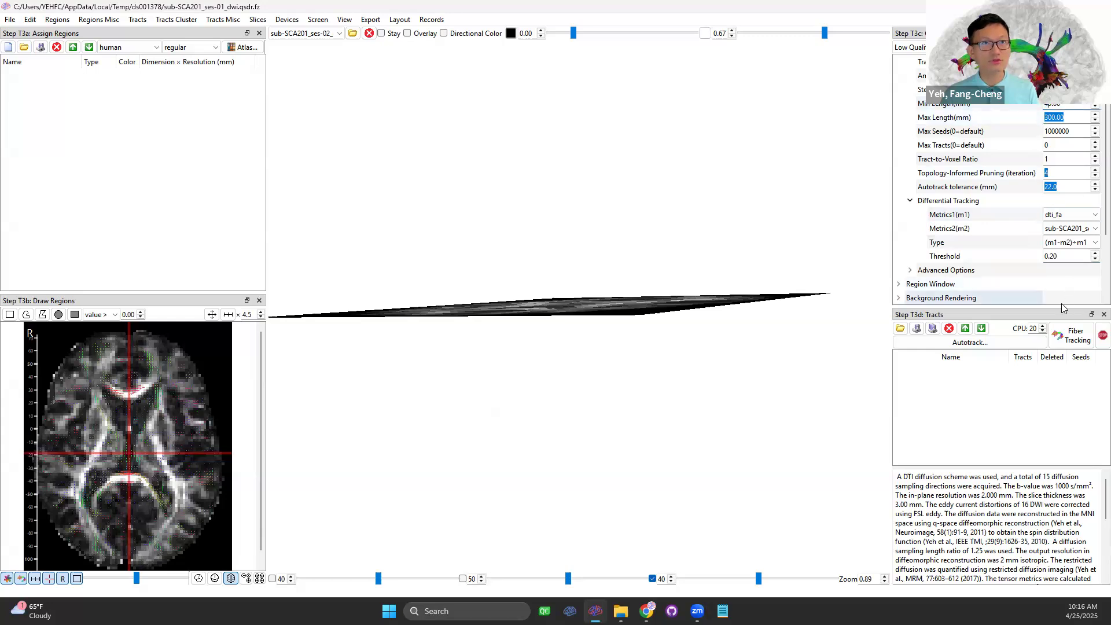
click(1070, 336)
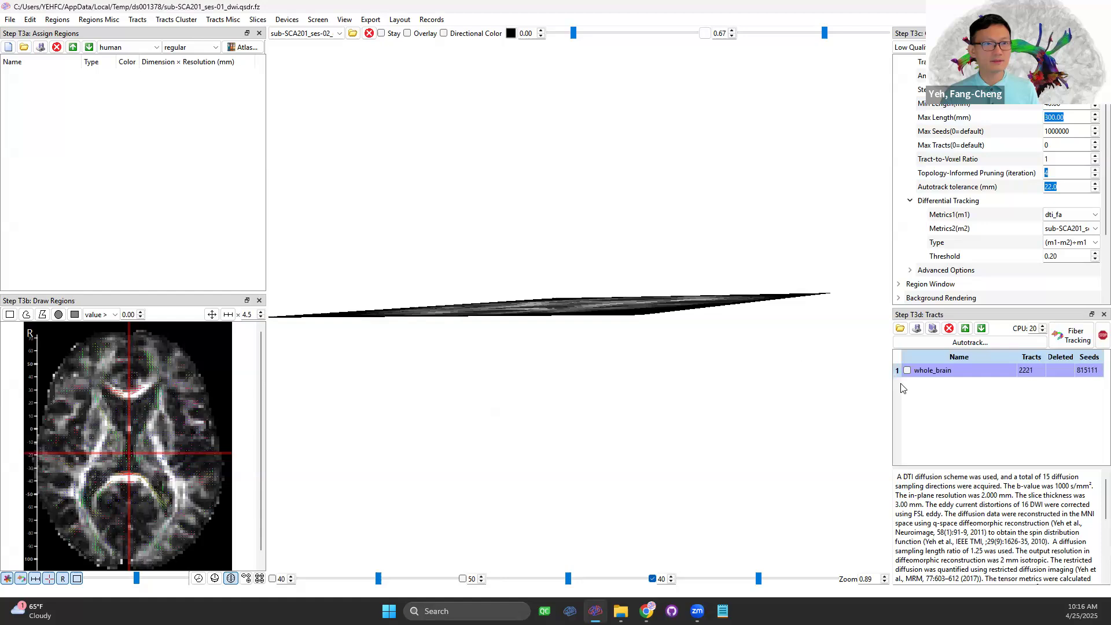
drag(703, 347, 624, 391)
key(3)
scroll(625, 391, up, 7)
scroll(625, 376, down, 6)
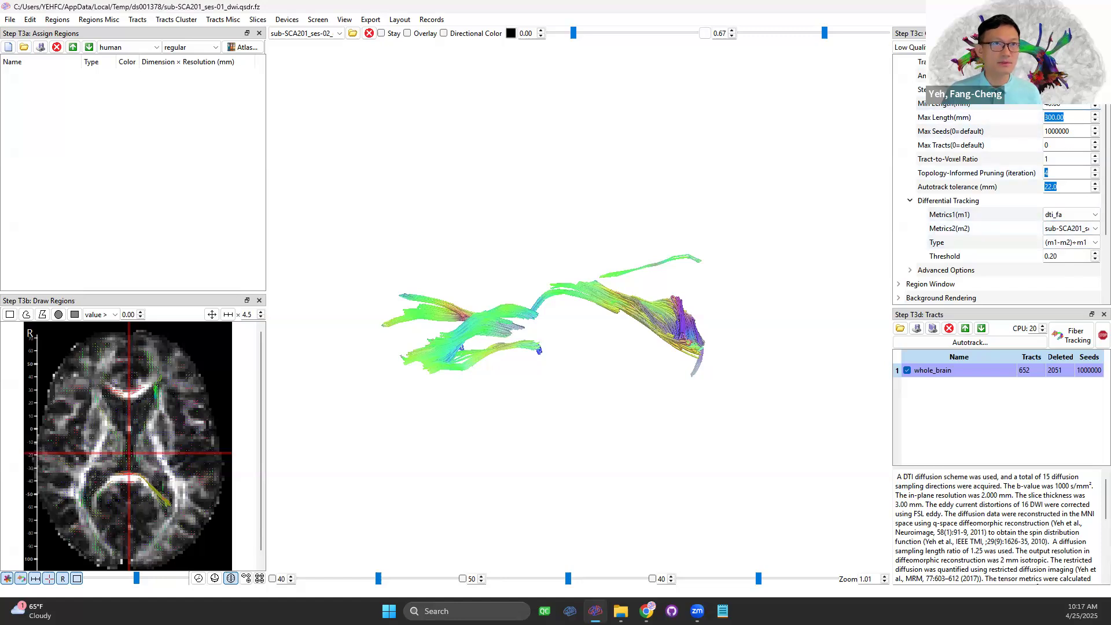
- Restore the tracking window to its smaller size and show the Fiber Data Hub in the main DSI Studio window
key(super+Down)
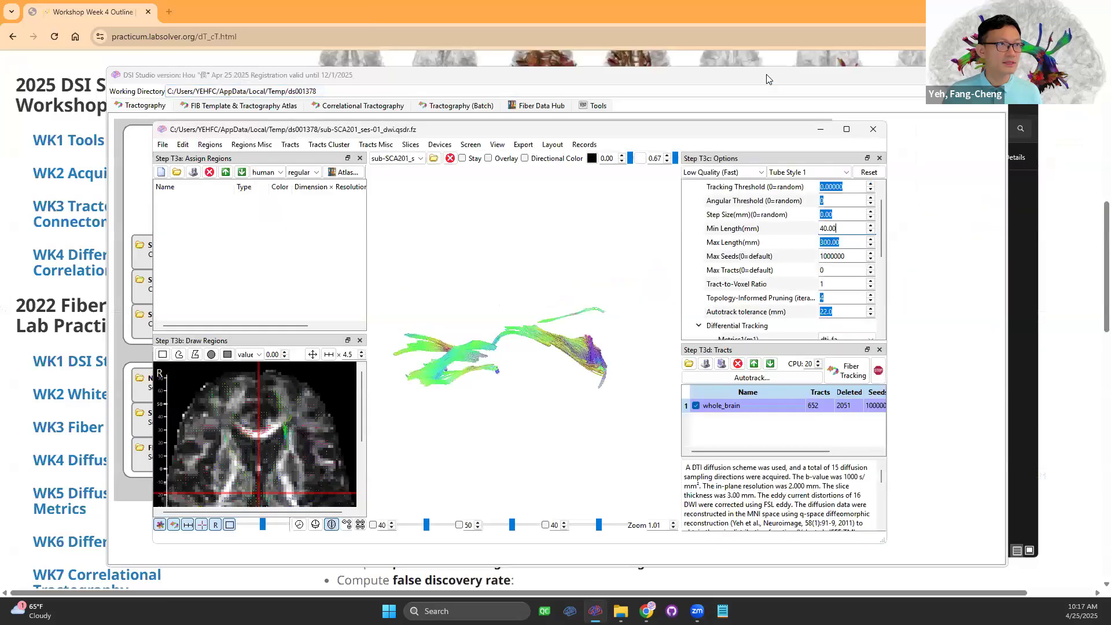
click(767, 77)
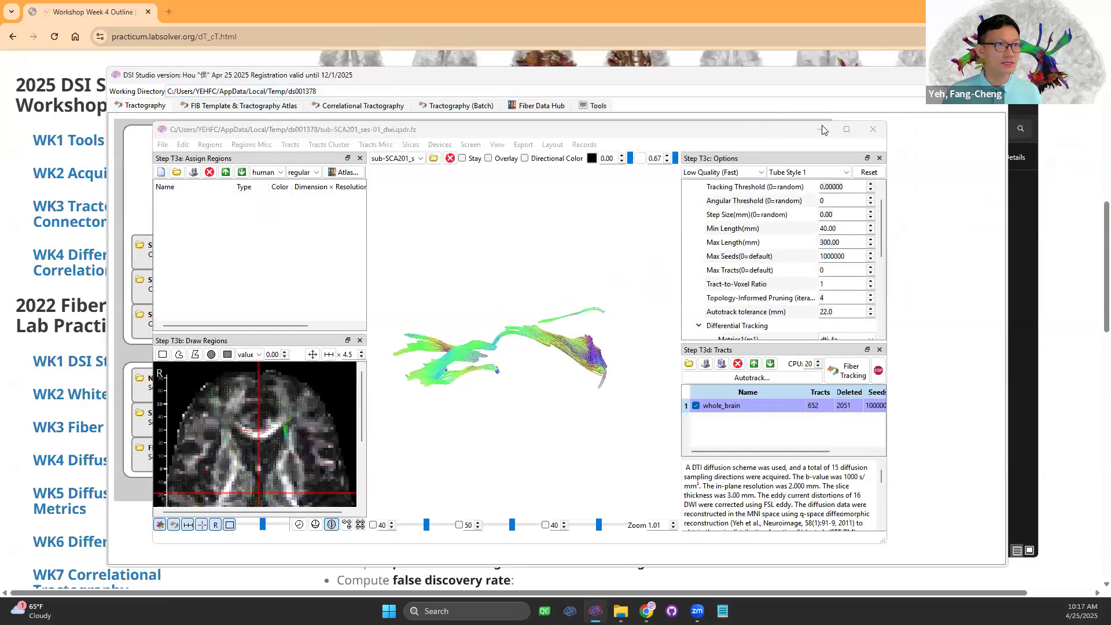
drag(744, 132, 752, 130)
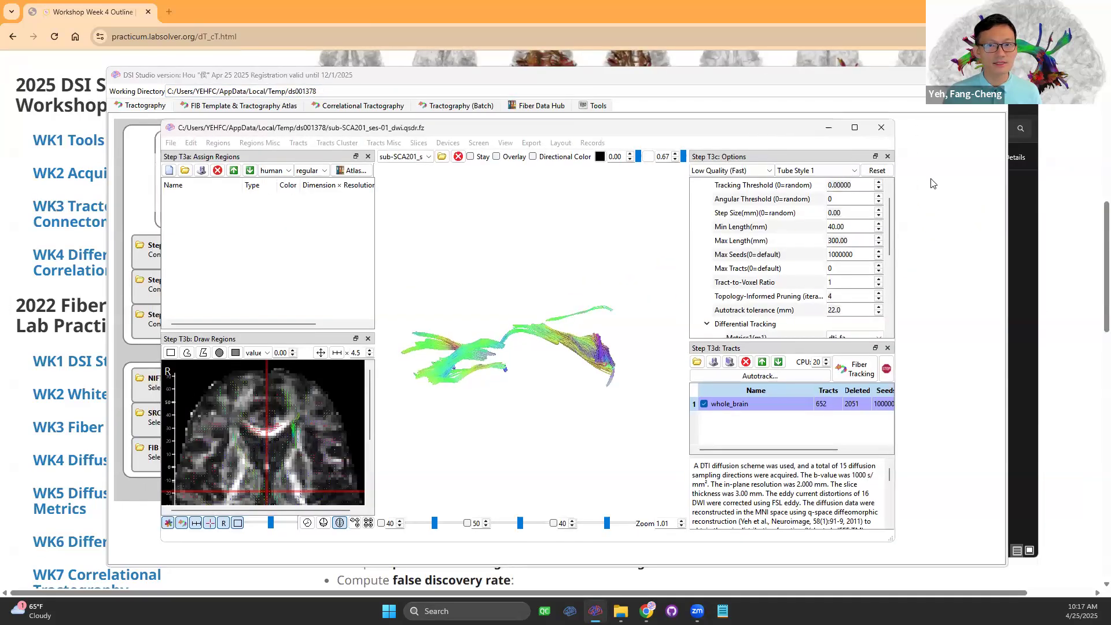
click(932, 183)
click(538, 105)
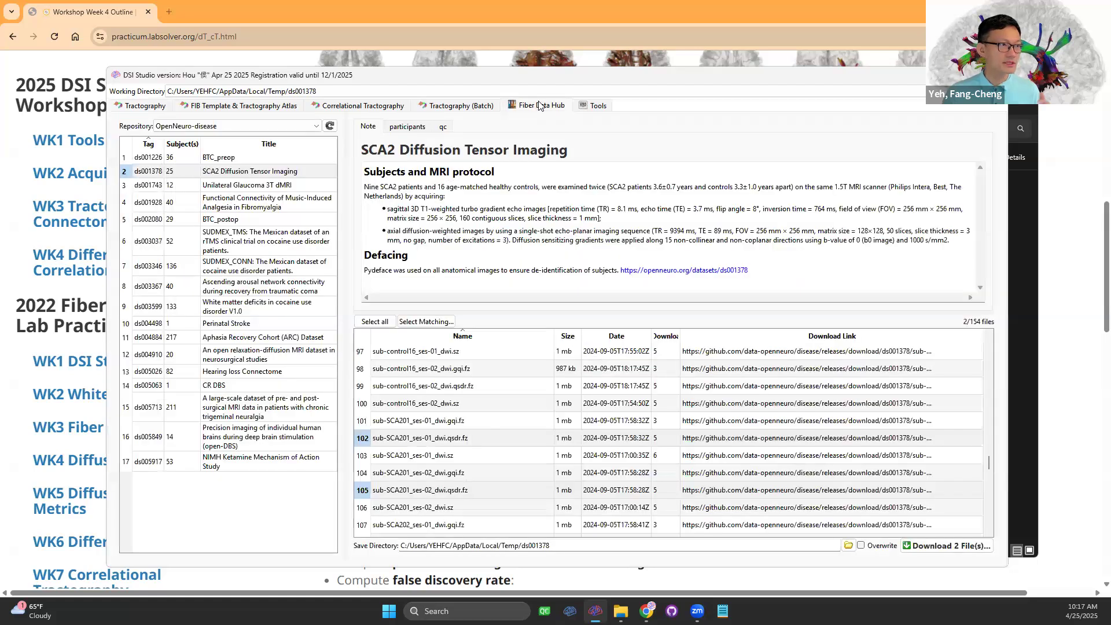
- Download sub-control01_ses-01_dwi.qsdr.fz and sub-control01_ses-02_dwi.qsdr.fz from the ds001378 dataset
scroll(462, 419, up, 18)
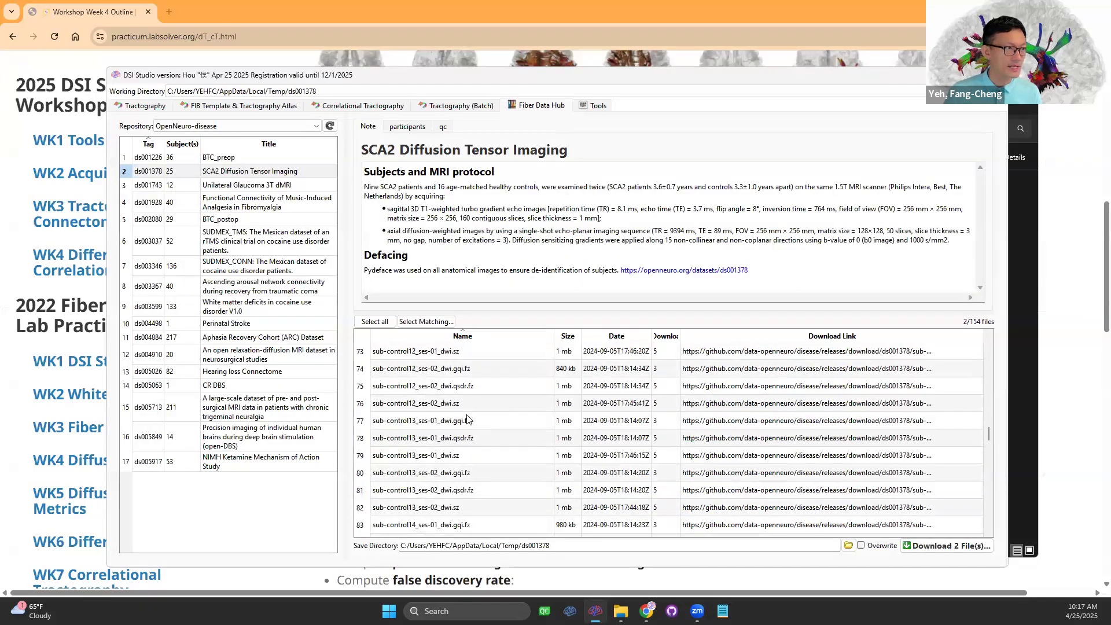
scroll(467, 419, up, 14)
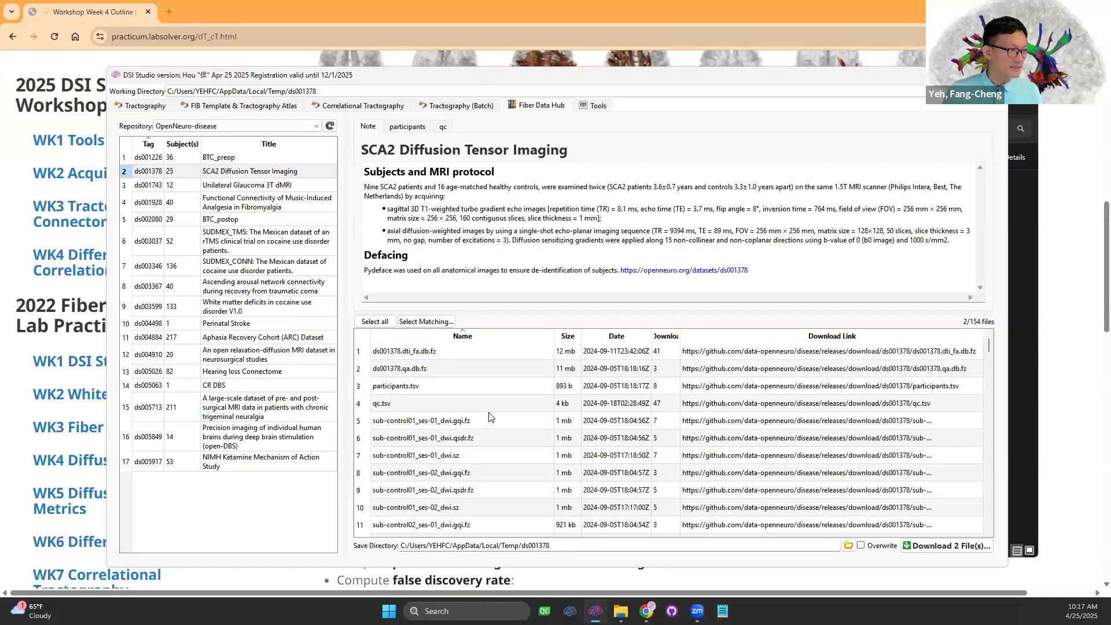
click(467, 440)
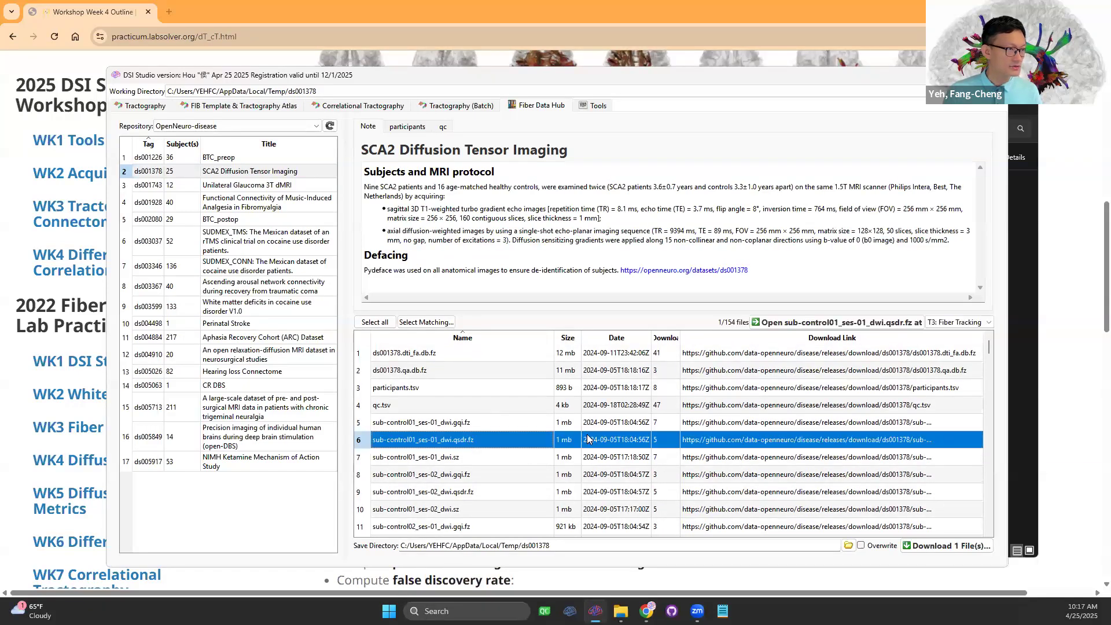
scroll(527, 445, down, 1)
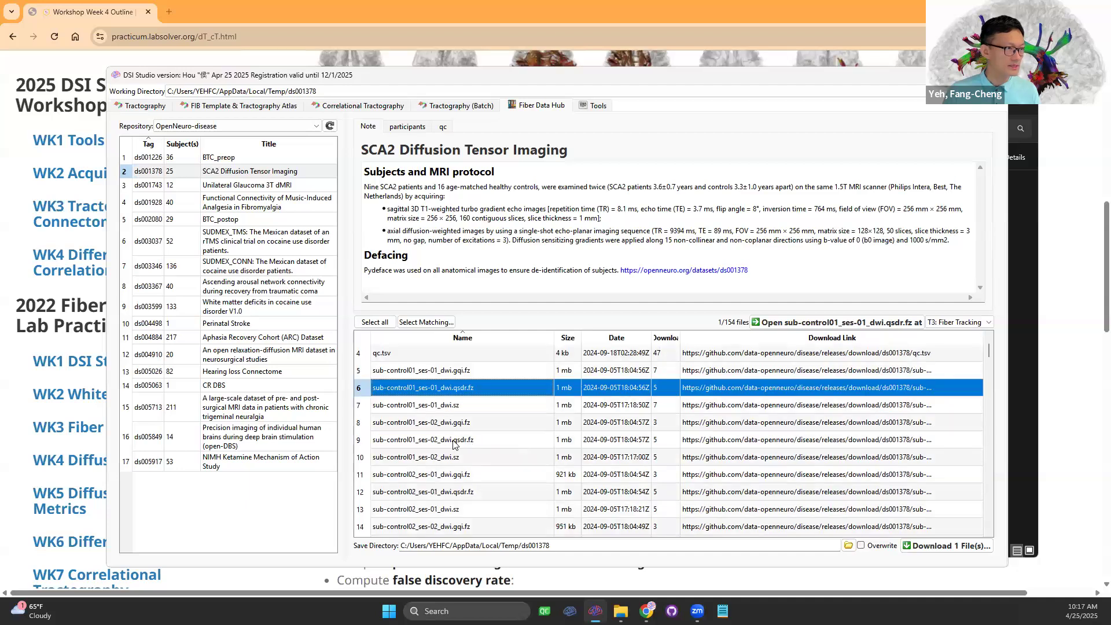
ctrl+click(452, 441)
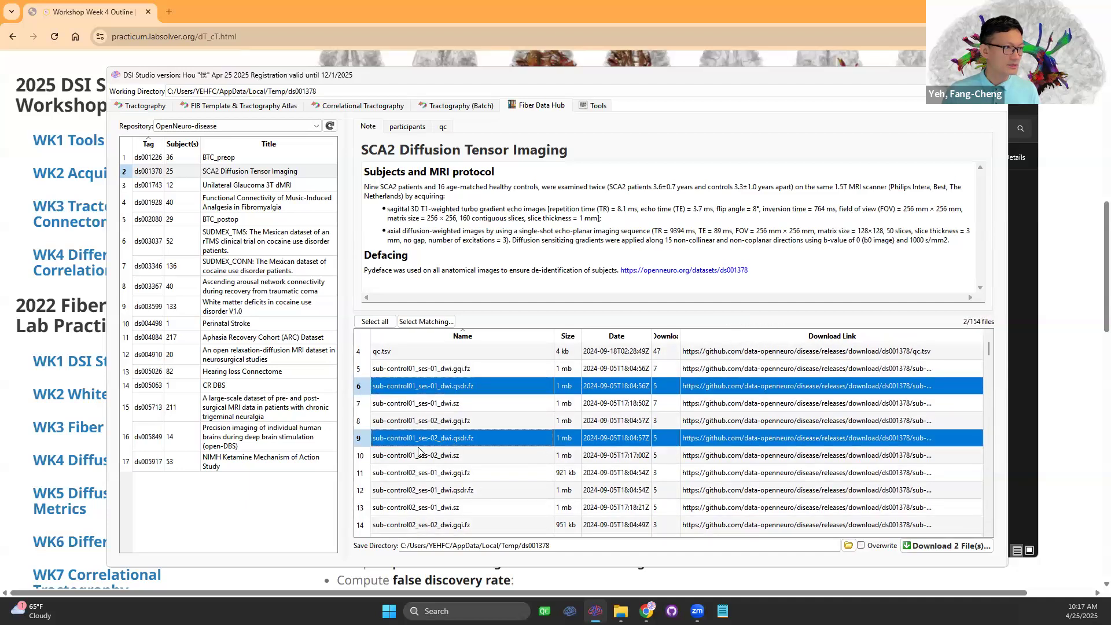
click(948, 546)
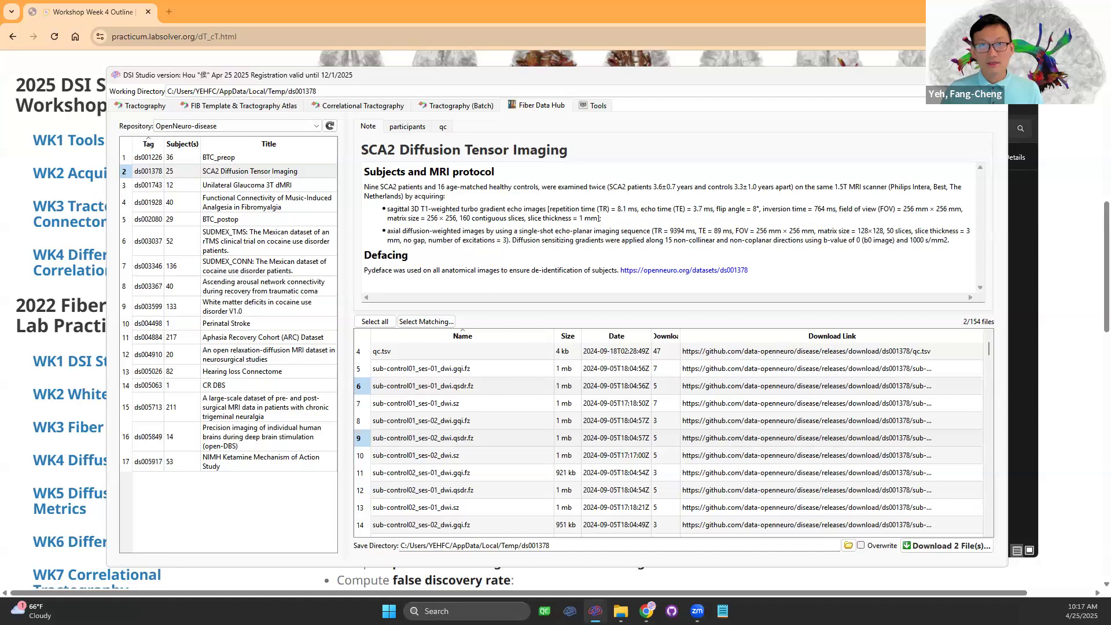
- Open sub-control01_ses-02_dwi.qsdr.fz for fiber tracking
click(146, 106)
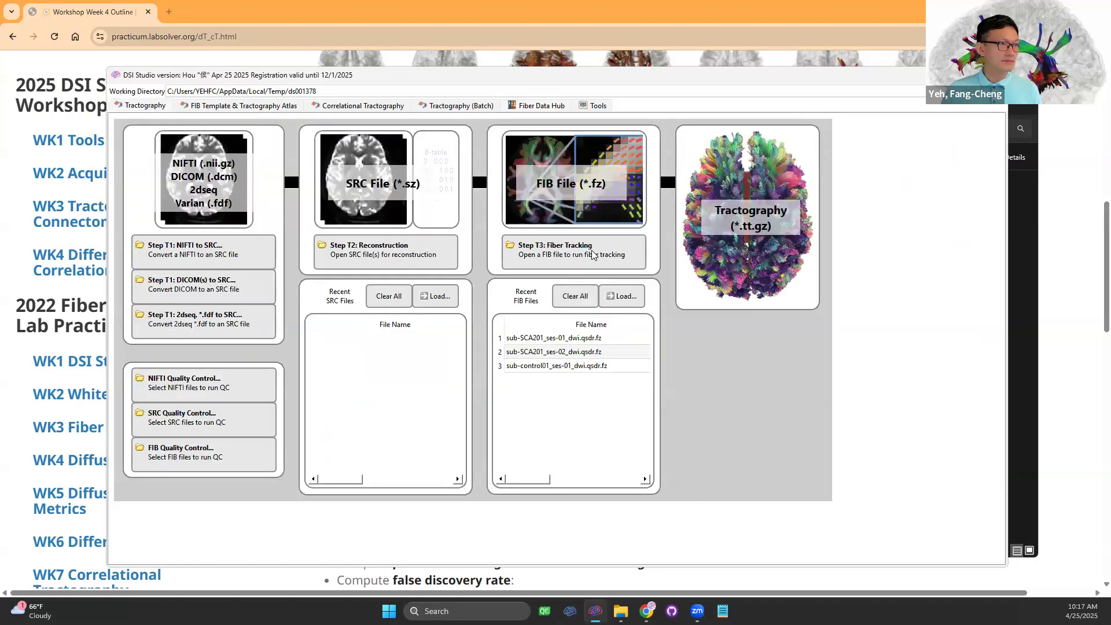
click(607, 257)
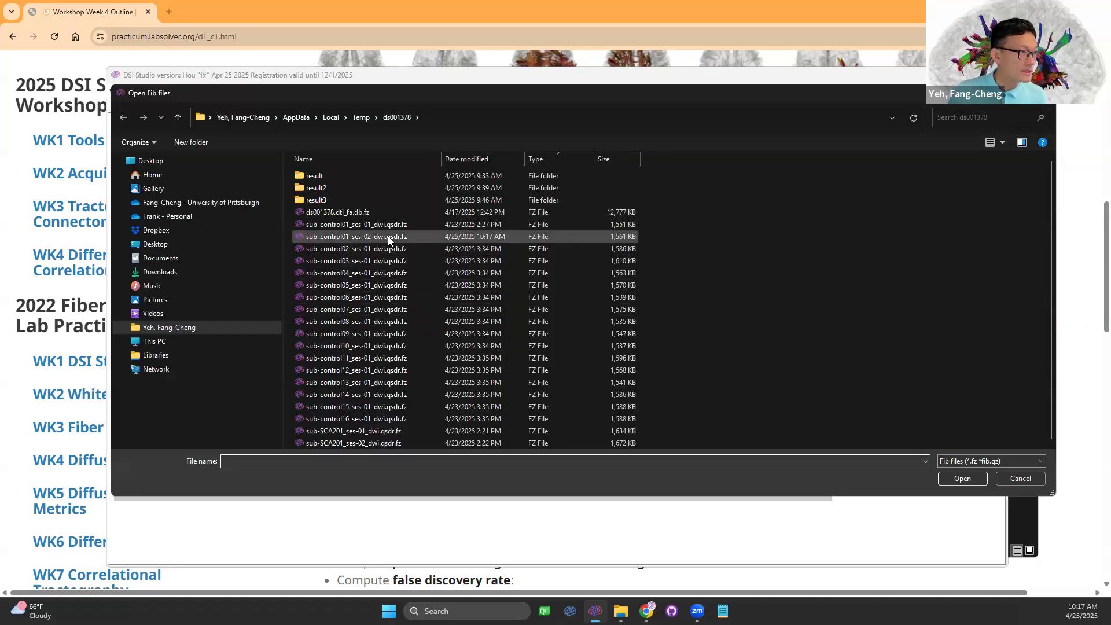
click(387, 236)
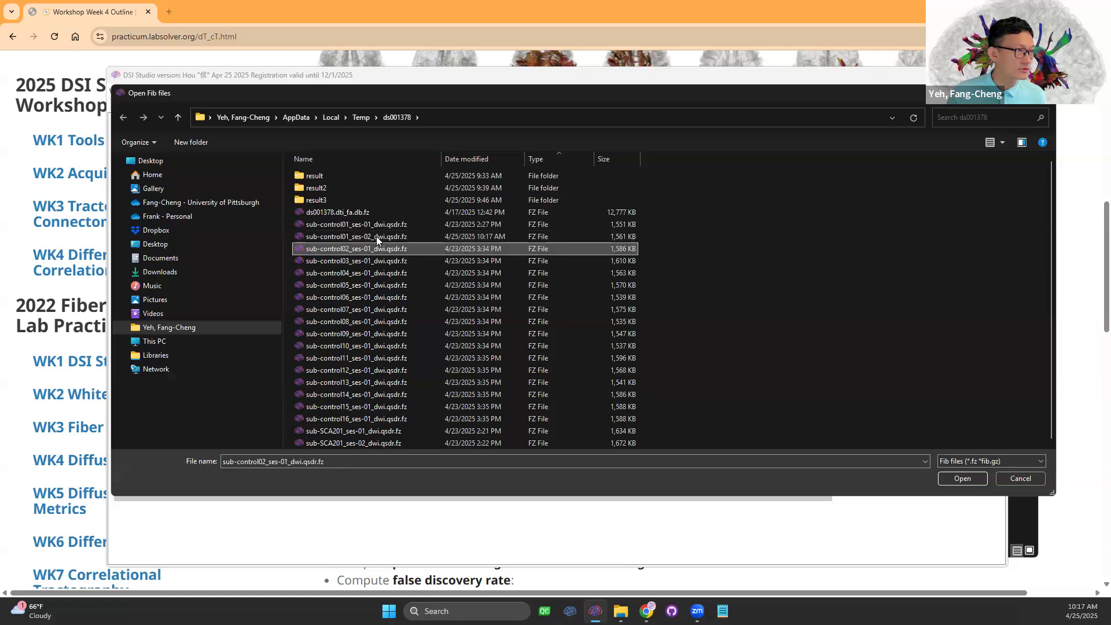
double_click(376, 236)
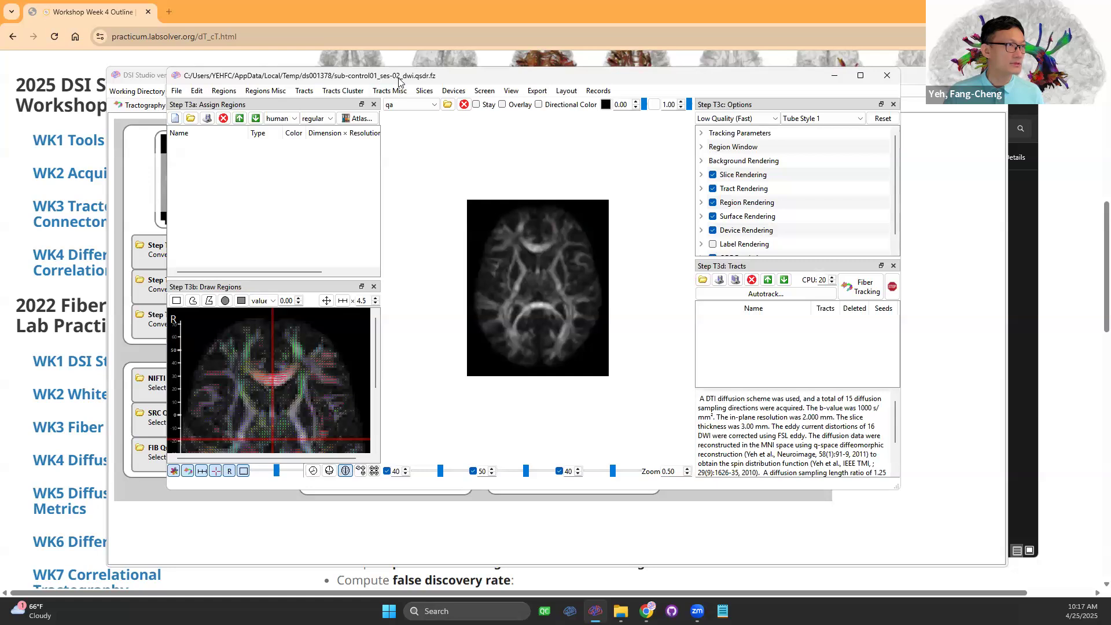
- Export the session 2 dti_fa map as sub-control01_ses-02_dwi_dti_fa.nii.gz and close its tracking window
click(537, 92)
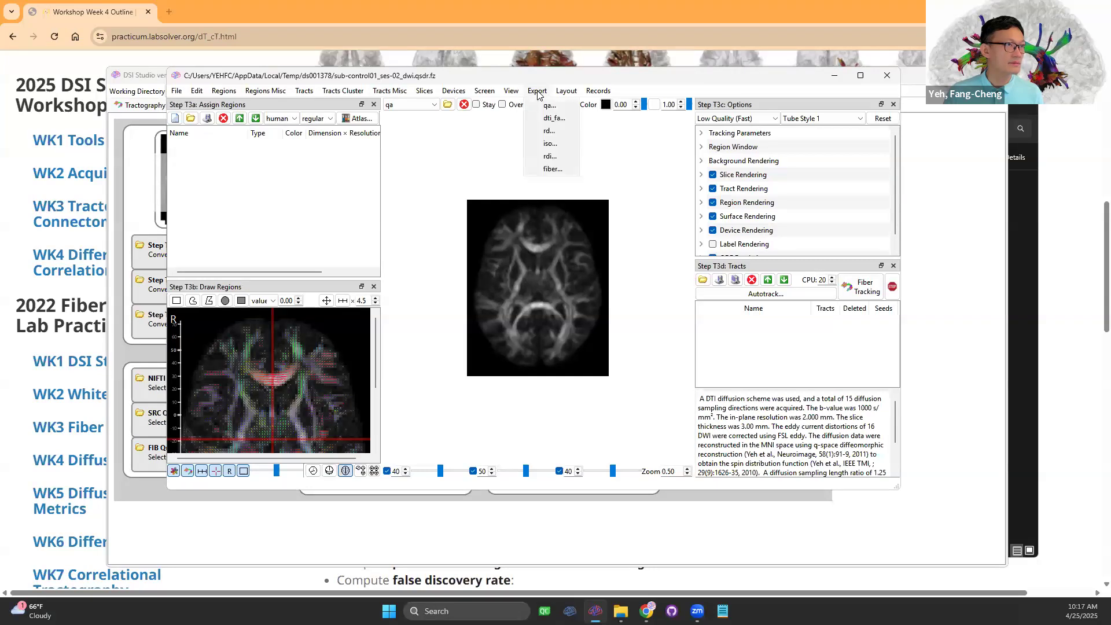
click(545, 118)
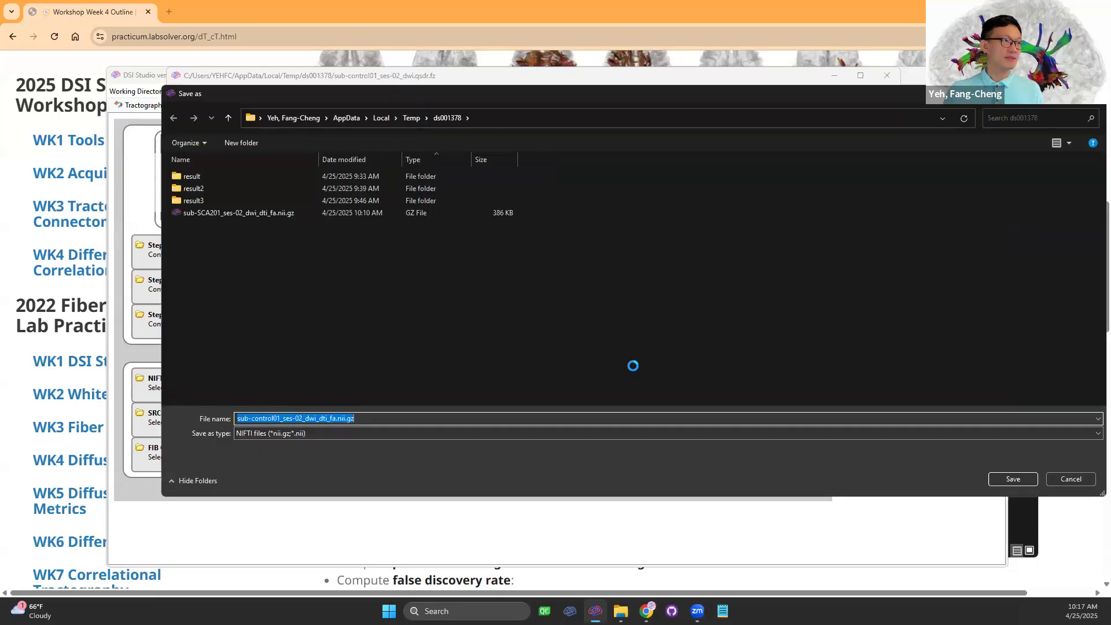
click(1012, 478)
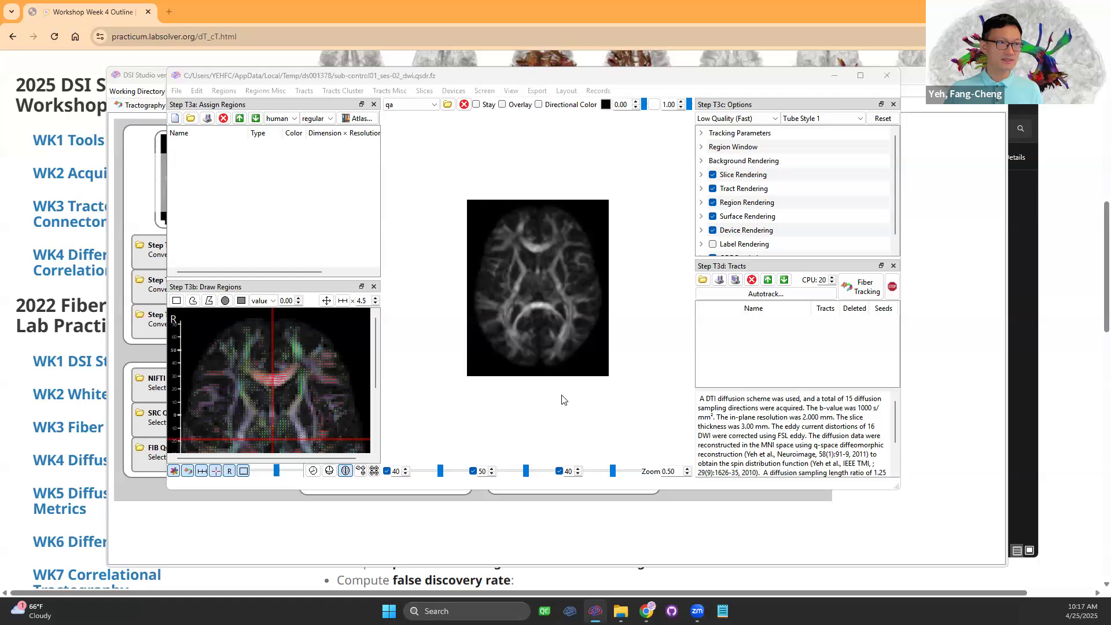
click(560, 302)
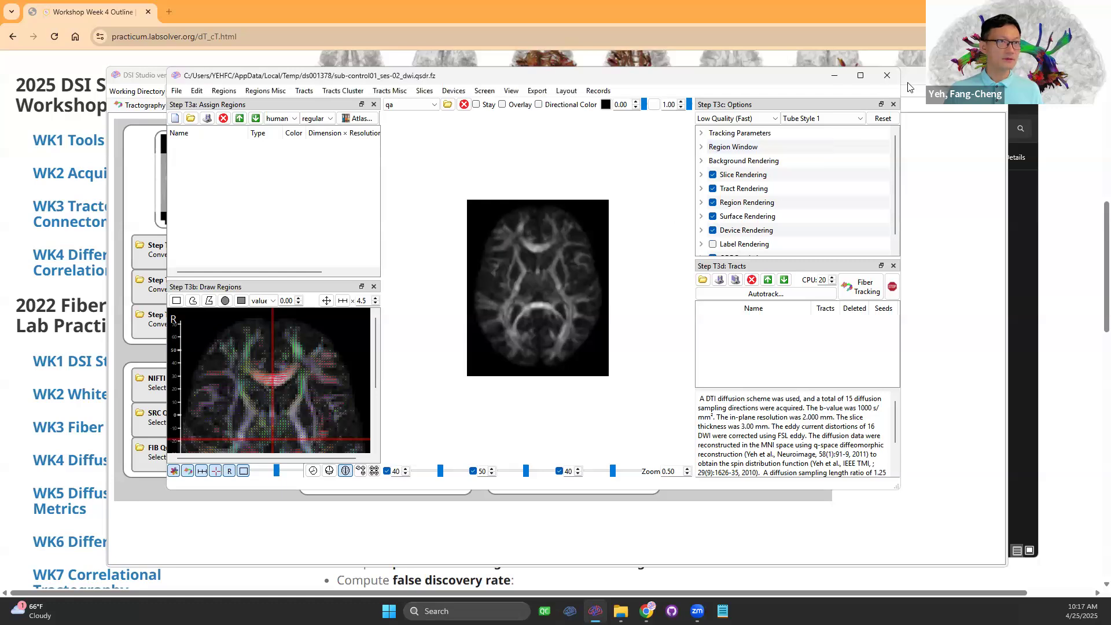
click(886, 76)
- Open sub-control01_ses-01_dwi.qsdr.fz for fiber tracking
click(542, 257)
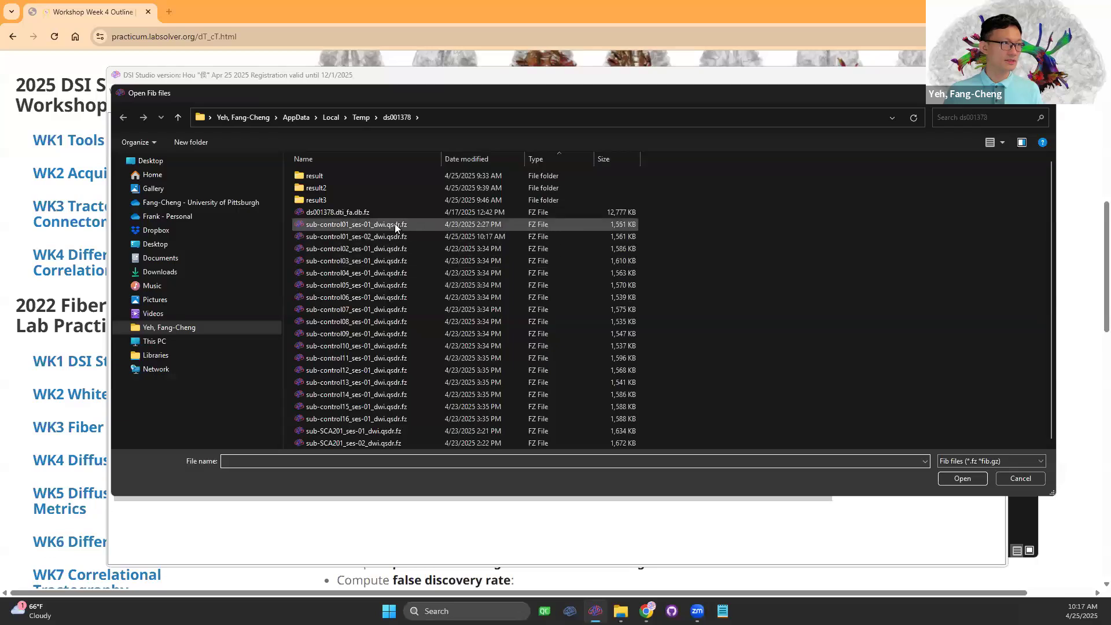
click(392, 223)
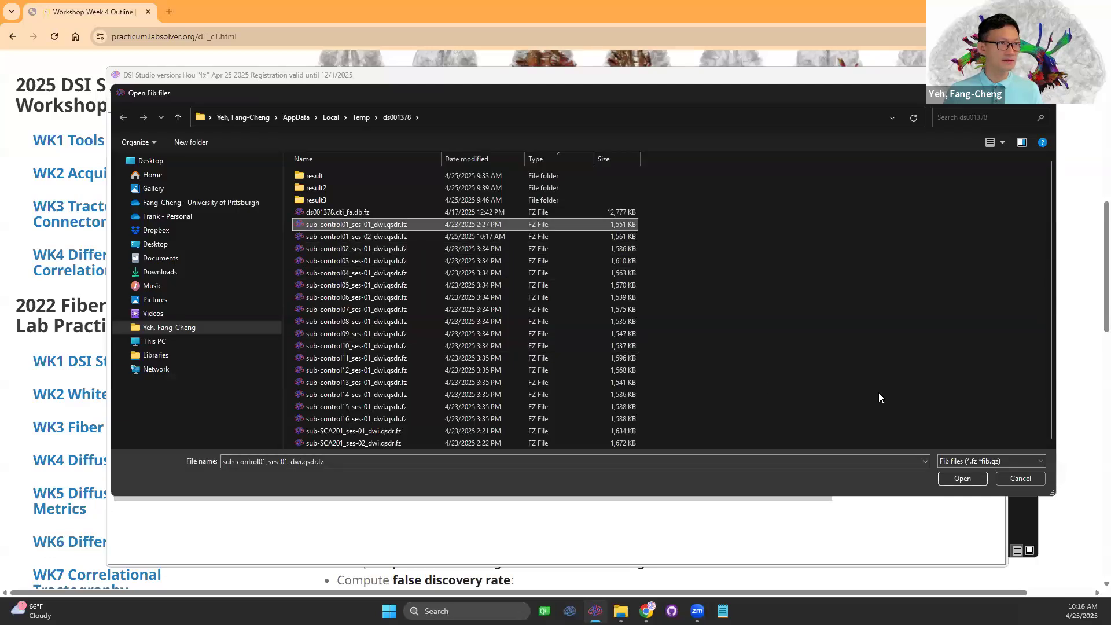
click(956, 476)
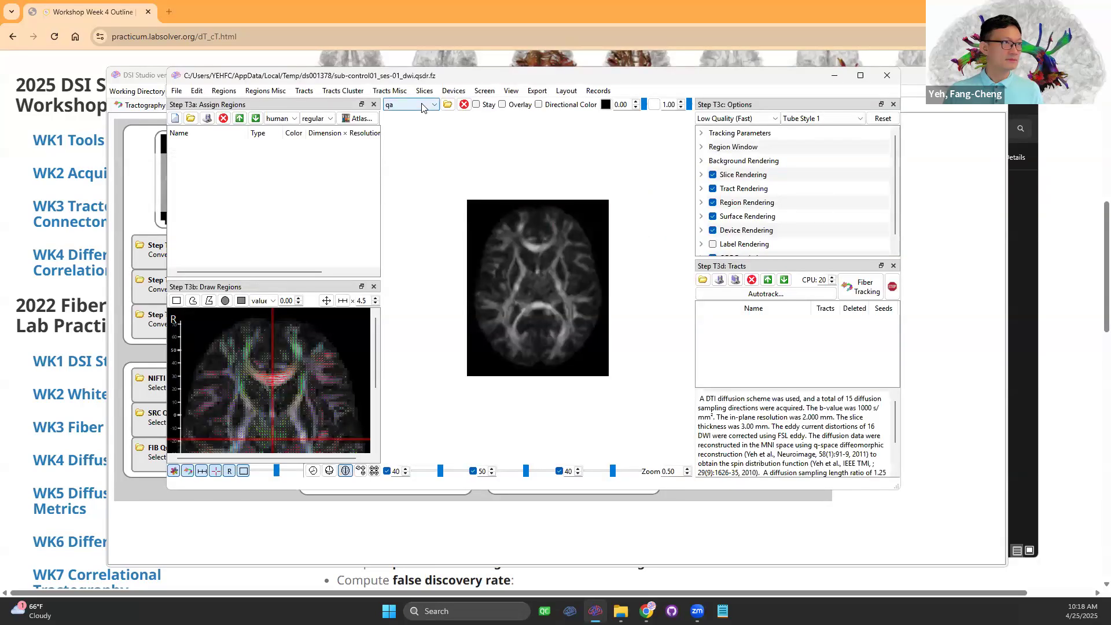
- Insert sub-control01_ses-02_dwi_dti_fa.nii.gz as an additional slice image in the control01 session 1 data
click(424, 91)
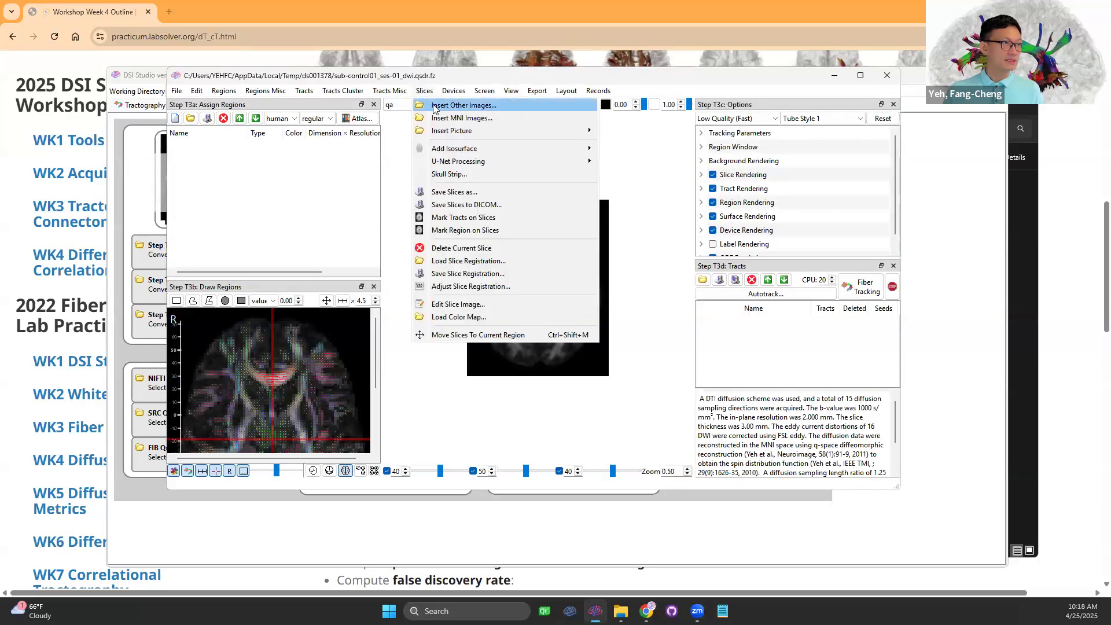
click(434, 106)
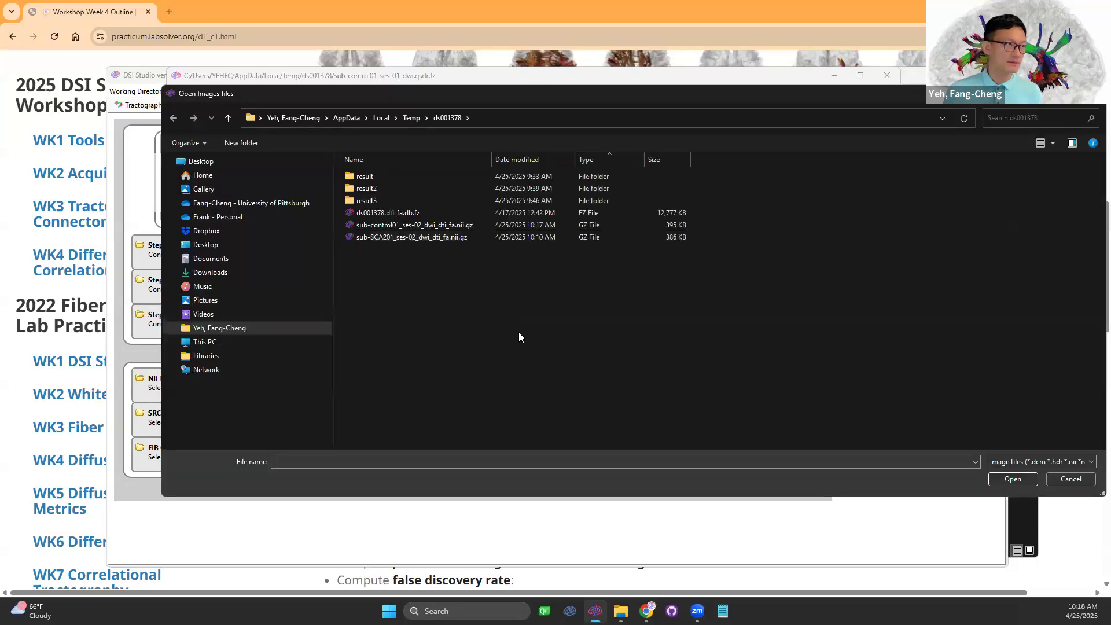
click(434, 224)
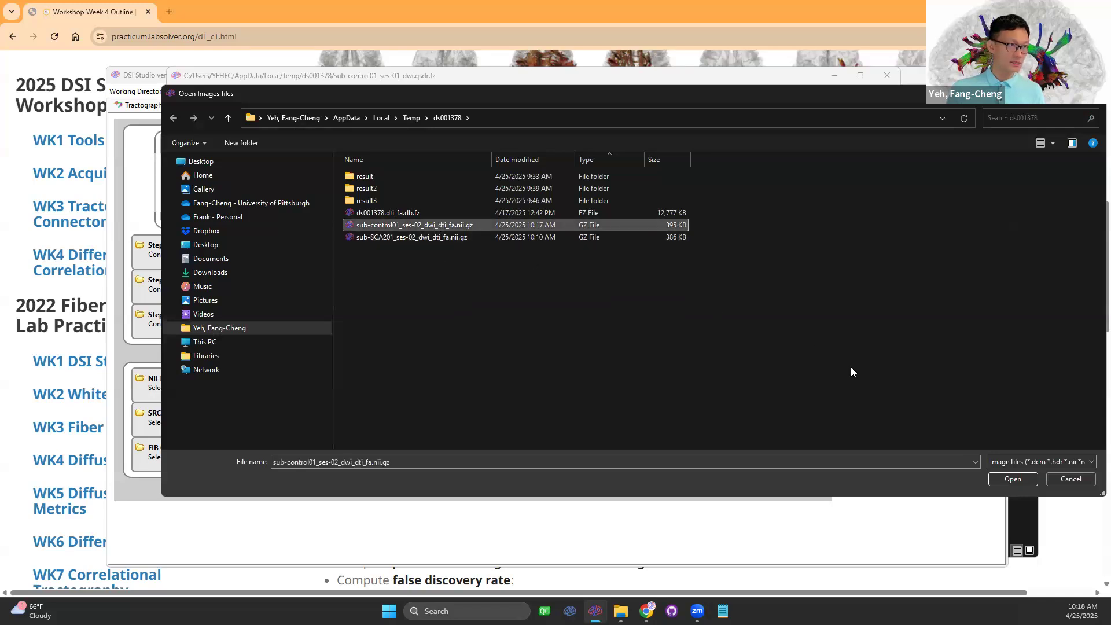
click(1010, 478)
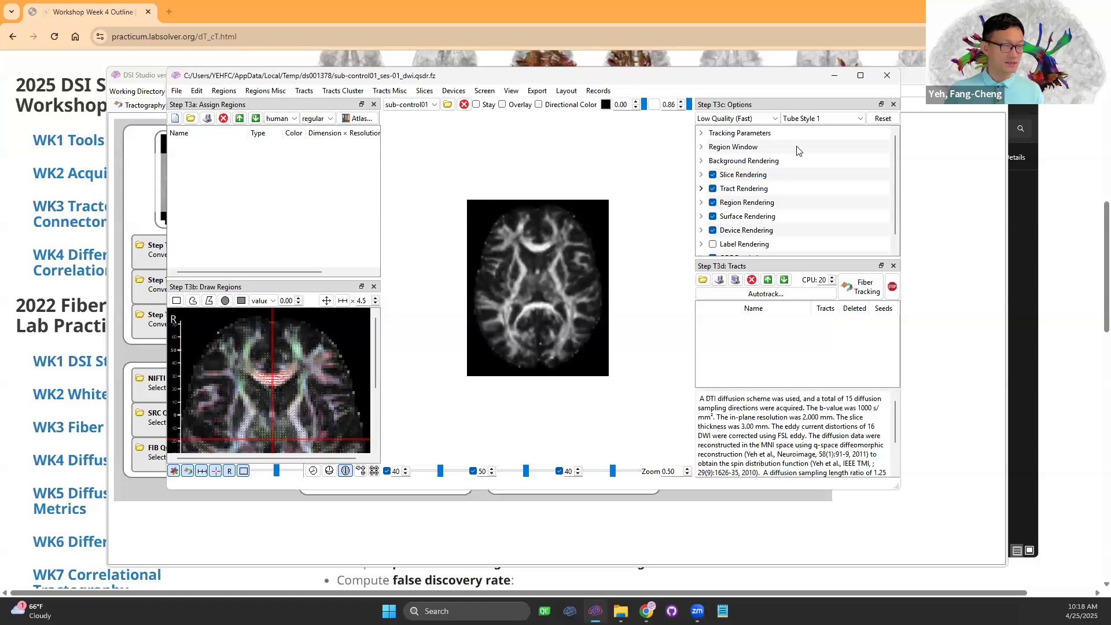
- Maximize the control01 tracking window and set the minimum tract length to 40 mm, matching the SCA201 tracking parameters
click(702, 133)
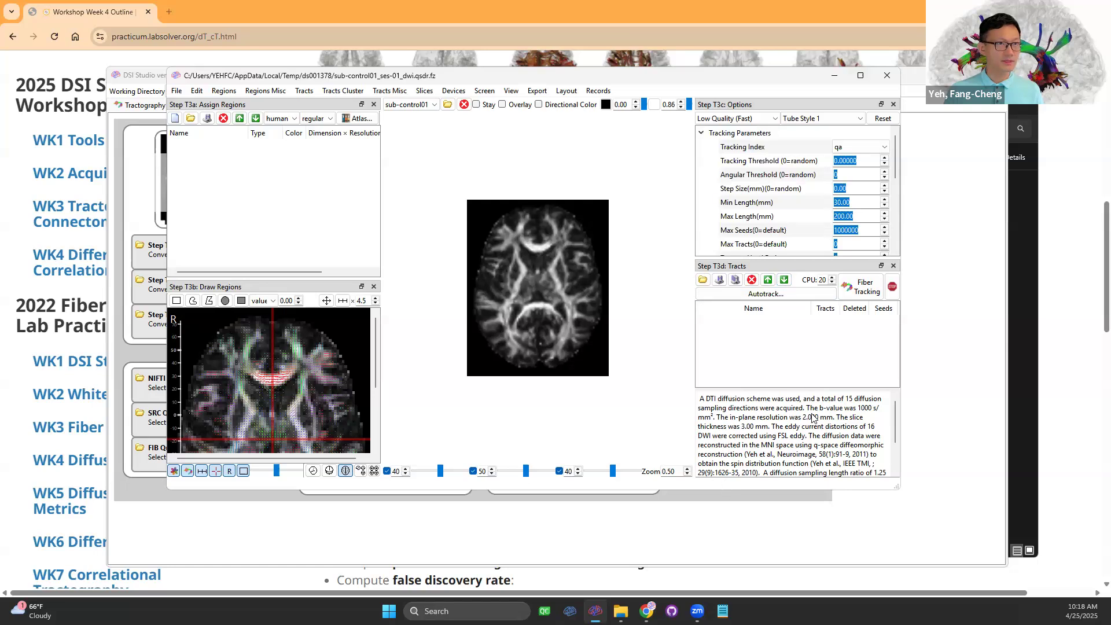
drag(725, 491, 725, 537)
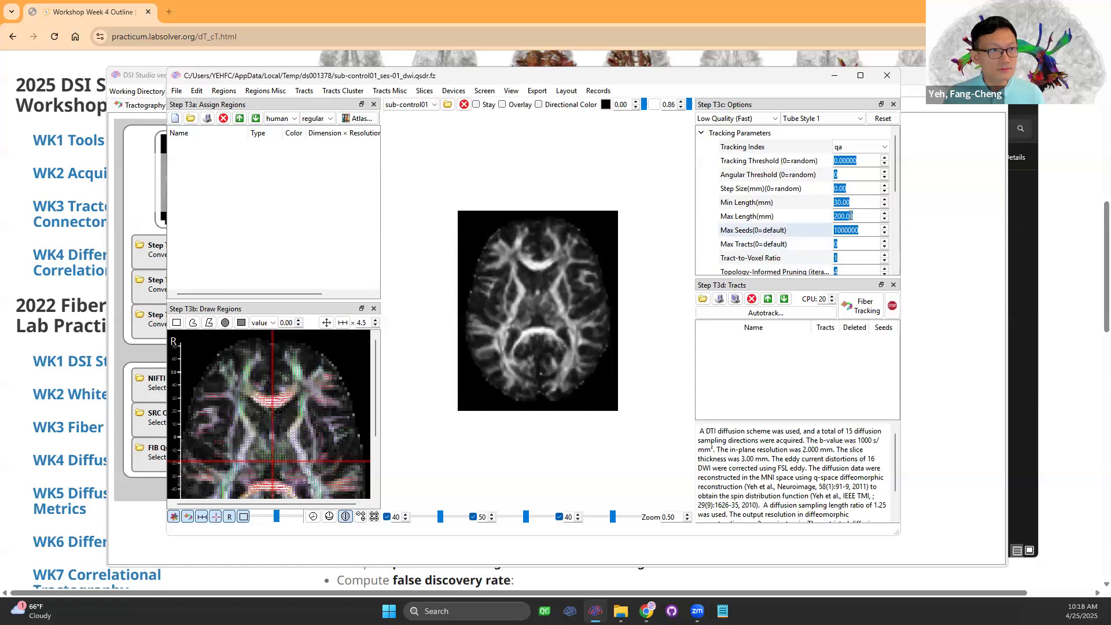
click(860, 75)
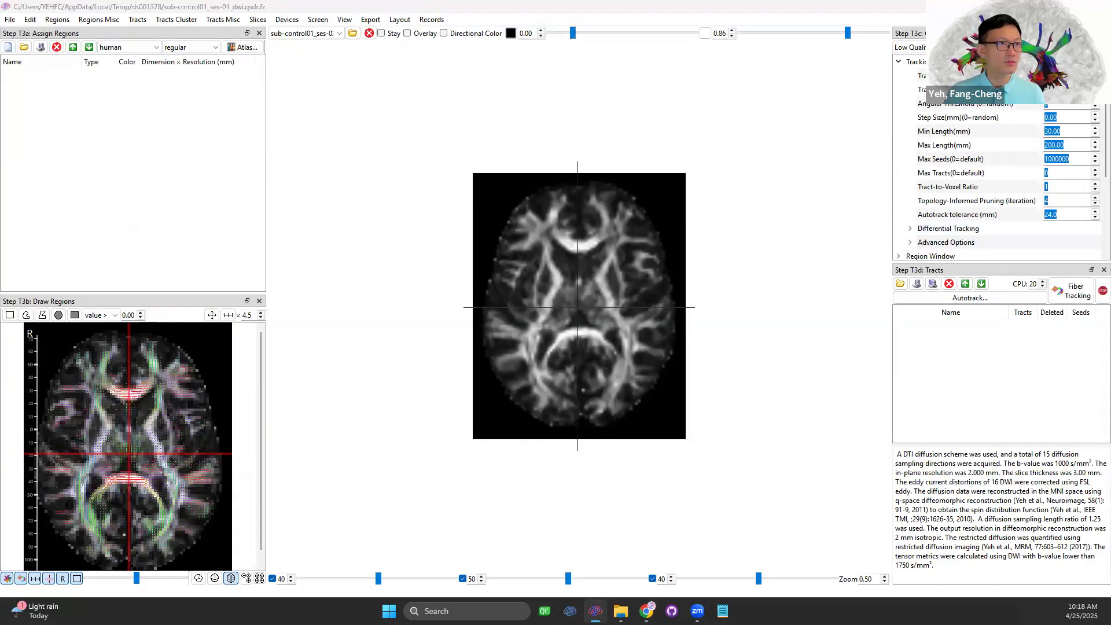
key(alt+Tab)
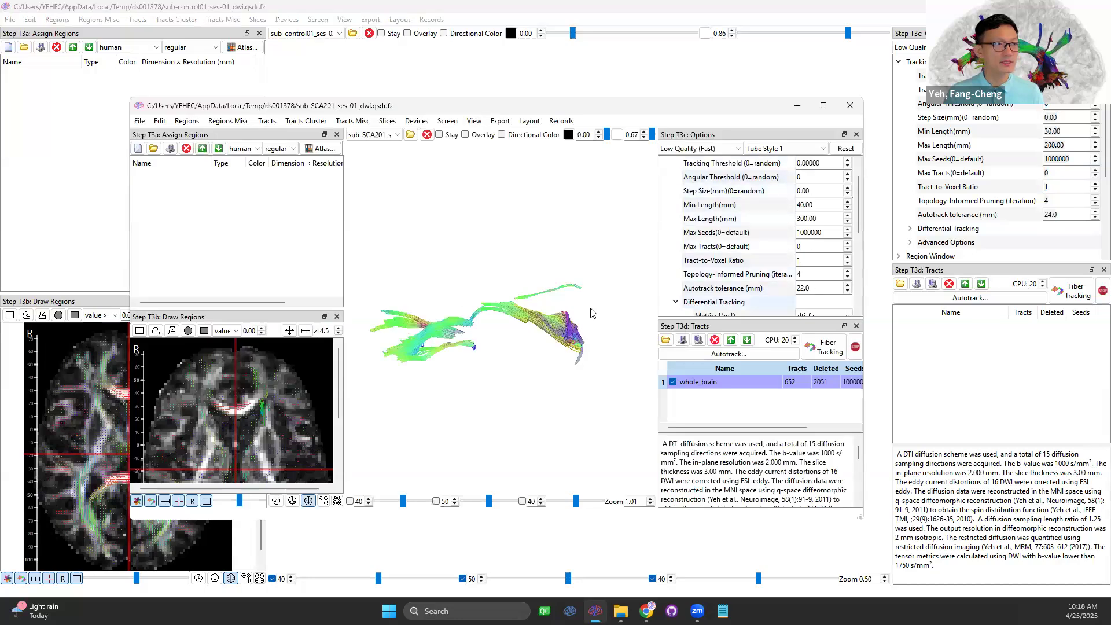
click(1045, 131)
text(4)
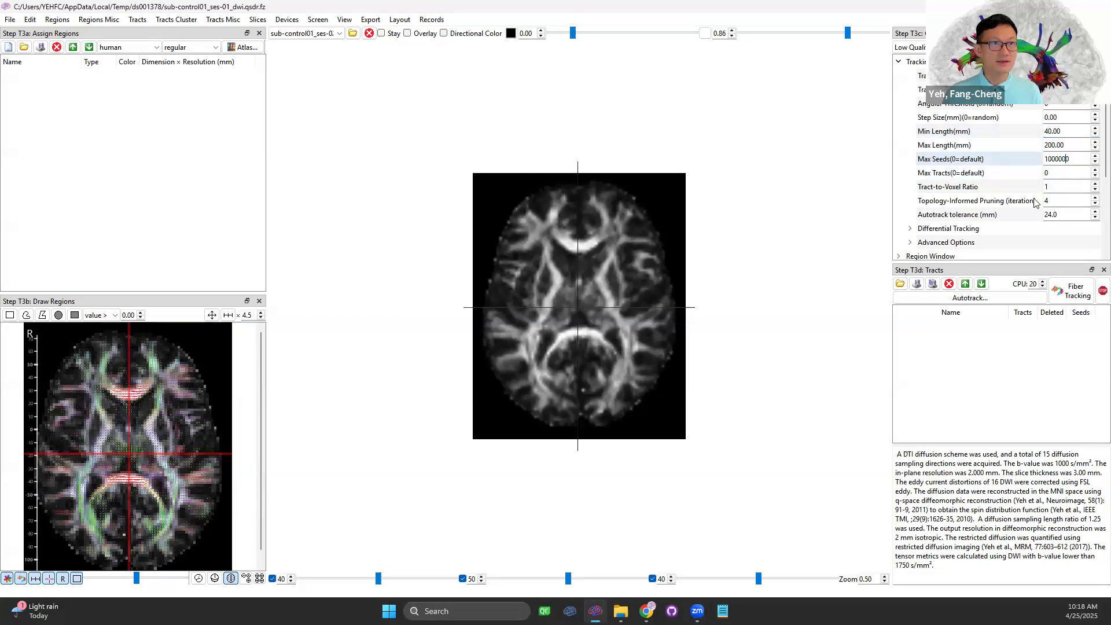
- Set the differential tracking metrics to dti_fa for m1 and the inserted control01 session 2 map for m2
click(909, 228)
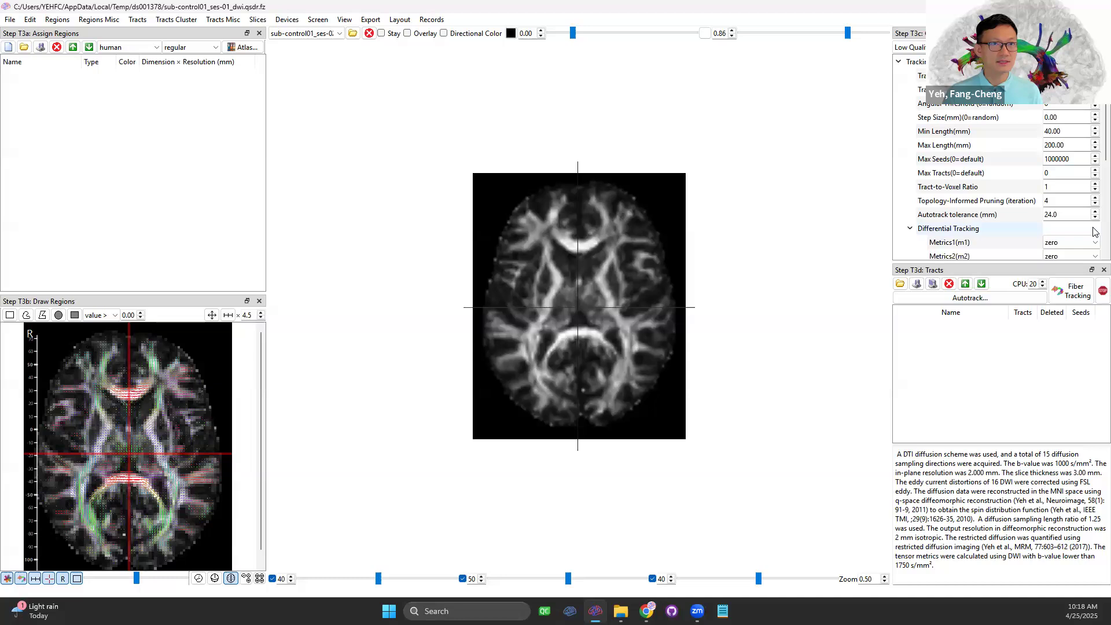
scroll(1094, 231, down, 5)
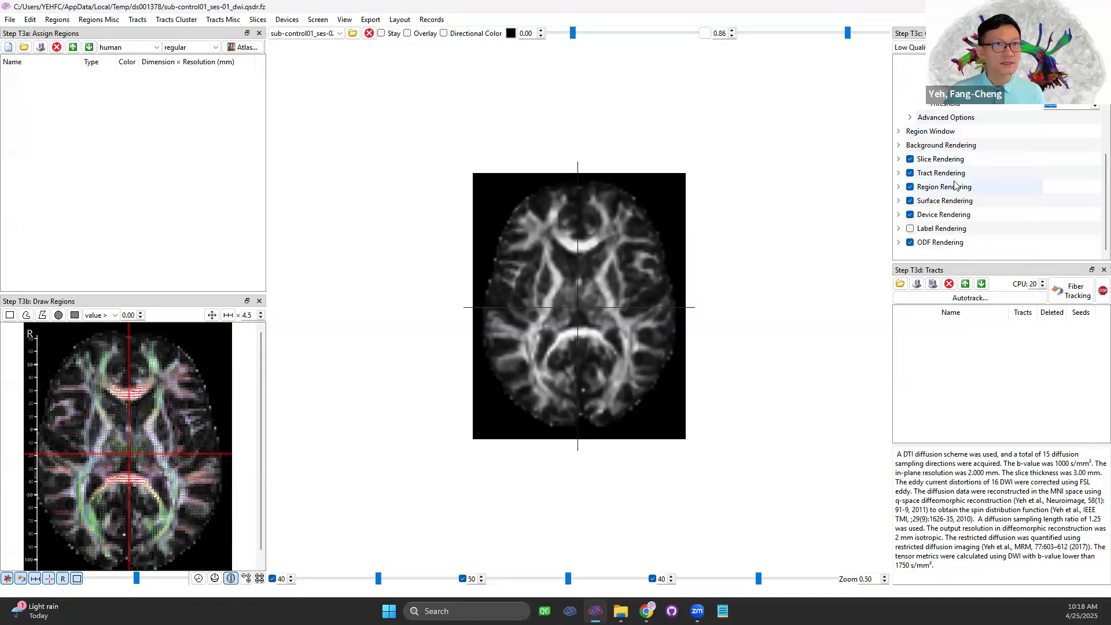
scroll(1095, 143, up, 1)
scroll(1095, 144, up, 4)
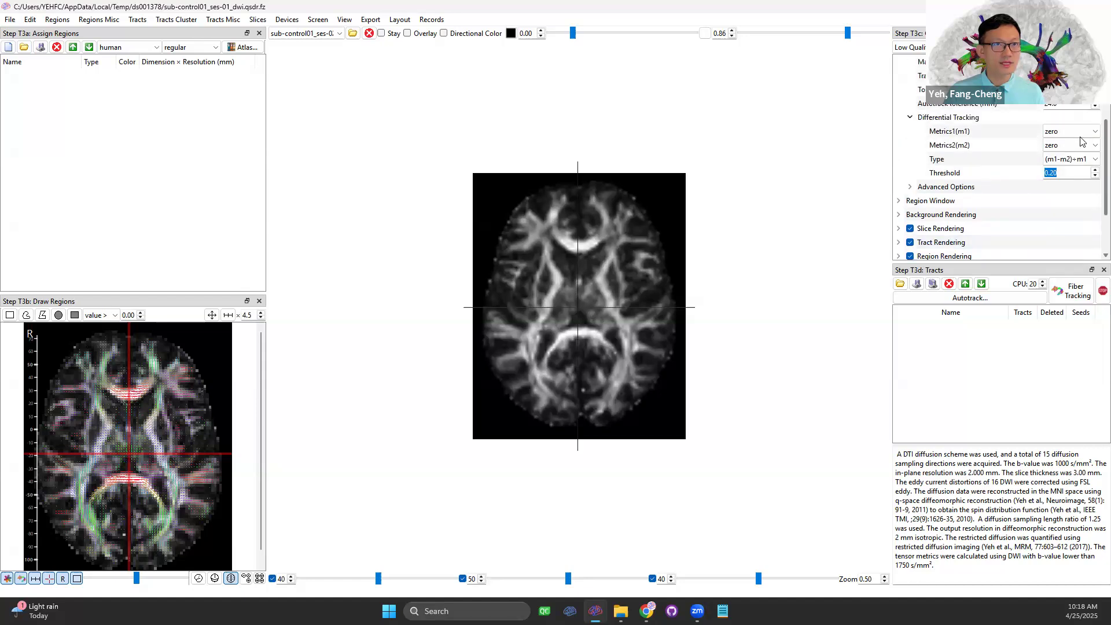
click(1076, 132)
click(1062, 164)
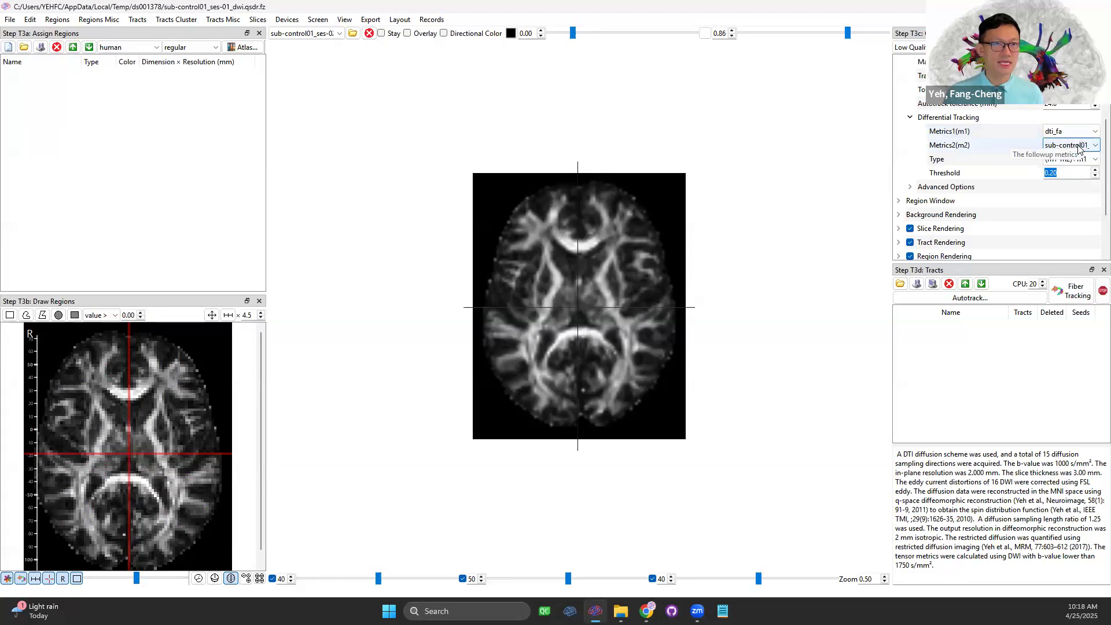
click(1078, 150)
click(1078, 157)
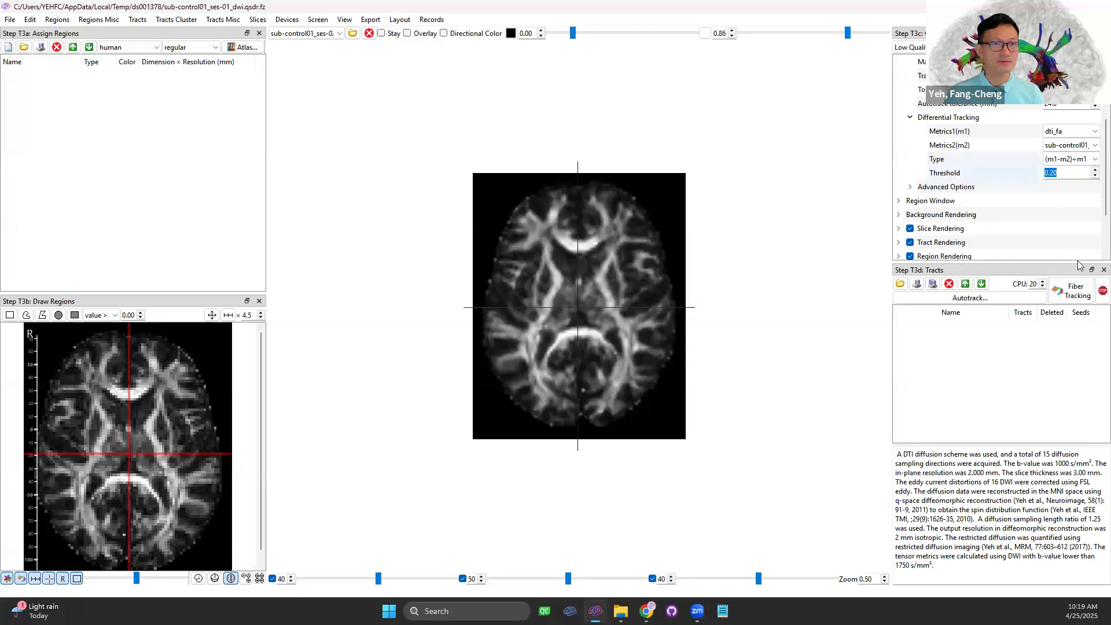
- Run differential fiber tracking on control01 and rotate the 3D view to inspect the result
click(1066, 295)
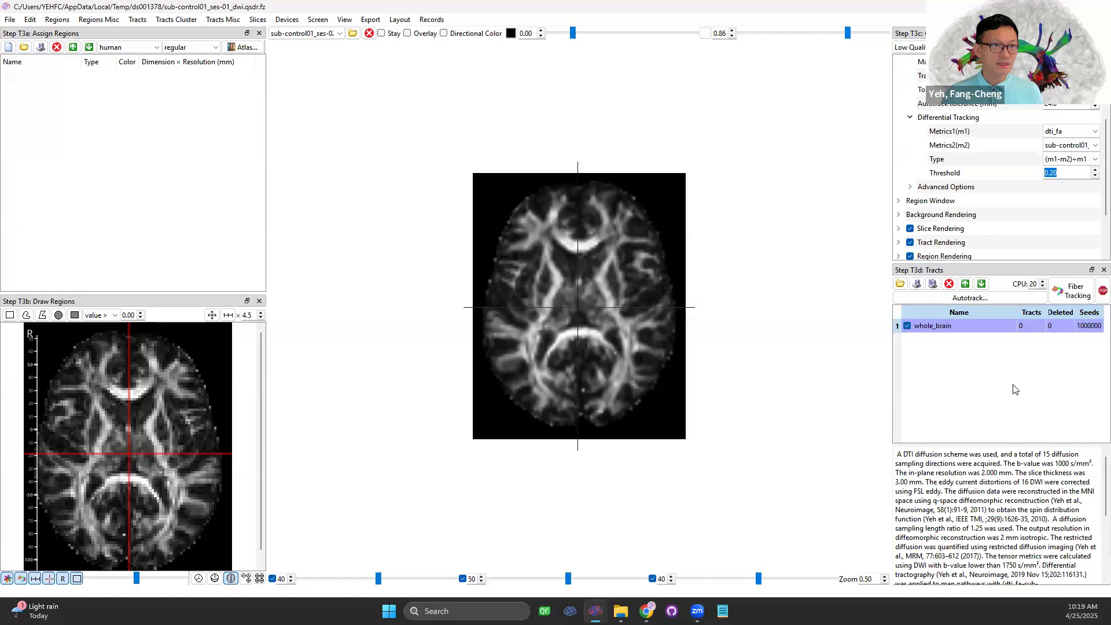
drag(693, 399, 840, 335)
scroll(813, 351, up, 8)
scroll(808, 351, down, 6)
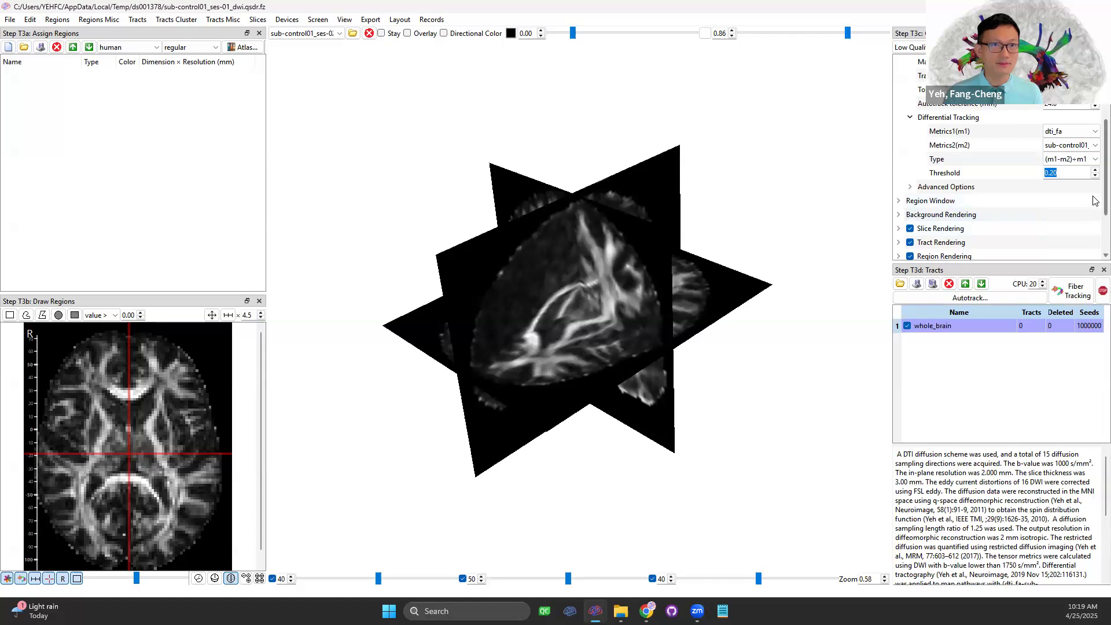
- Delete the whole_brain tract entry and rerun fiber tracking with the same differential settings
scroll(1093, 198, up, 2)
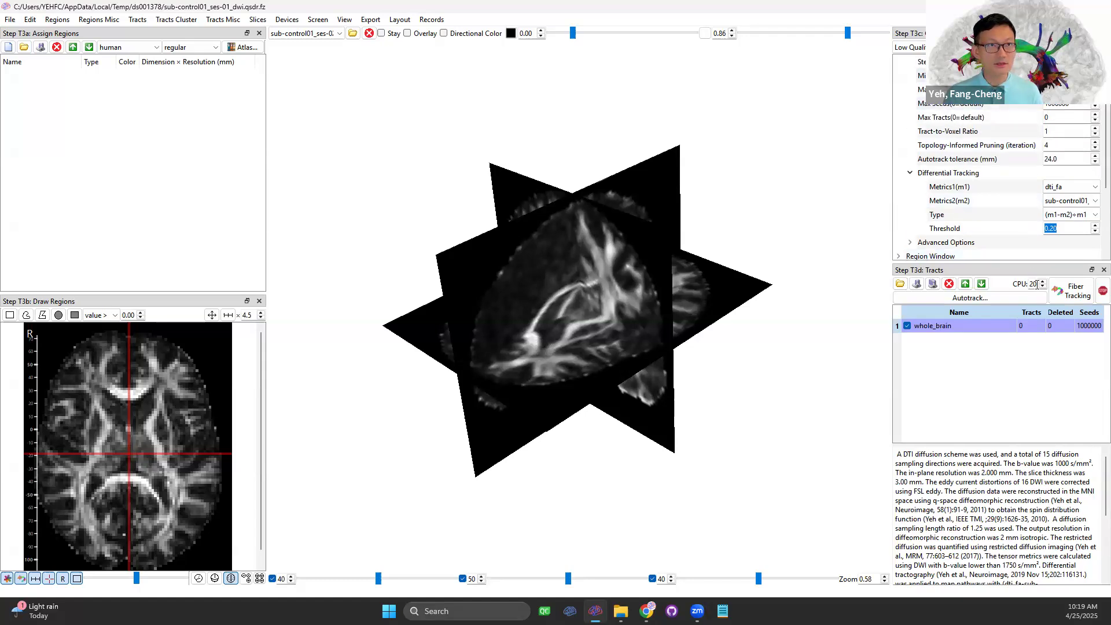
click(949, 283)
click(1067, 296)
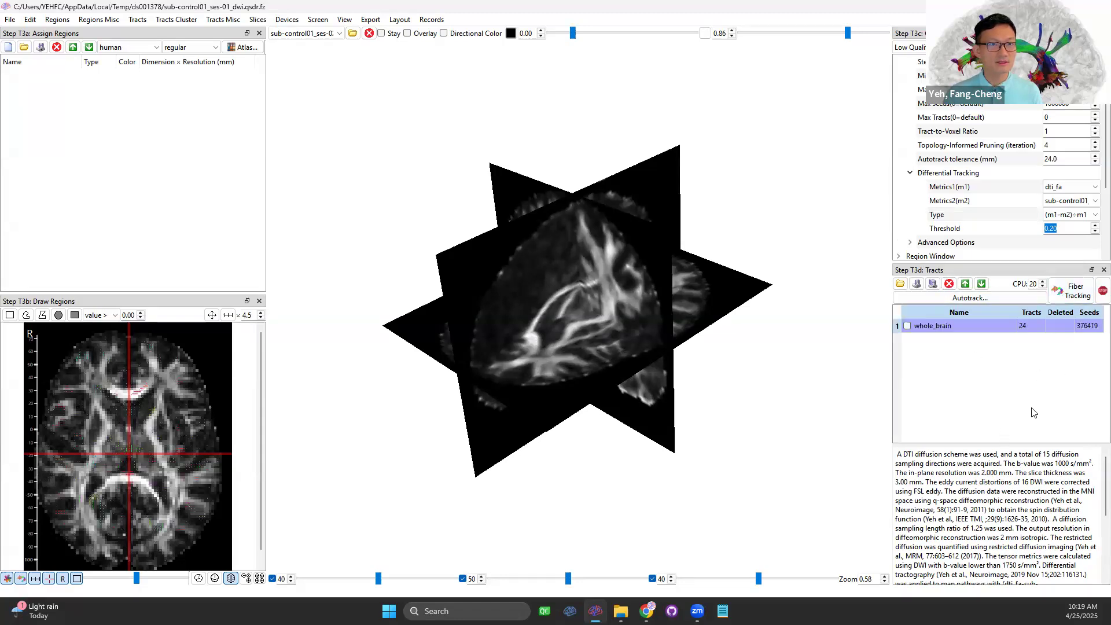
- Set control01's topology-informed pruning to 1 iteration, delete the whole_brain tract, rerun fiber tracking and inspect the result in 3D
drag(666, 329, 982, 378)
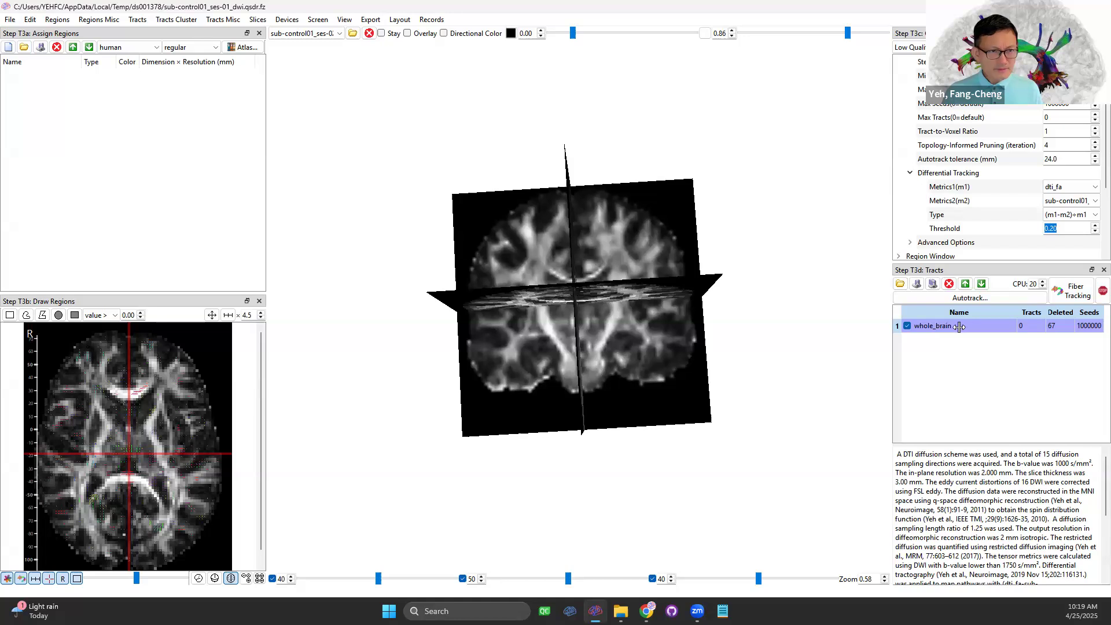
drag(719, 386, 815, 394)
scroll(687, 387, up, 5)
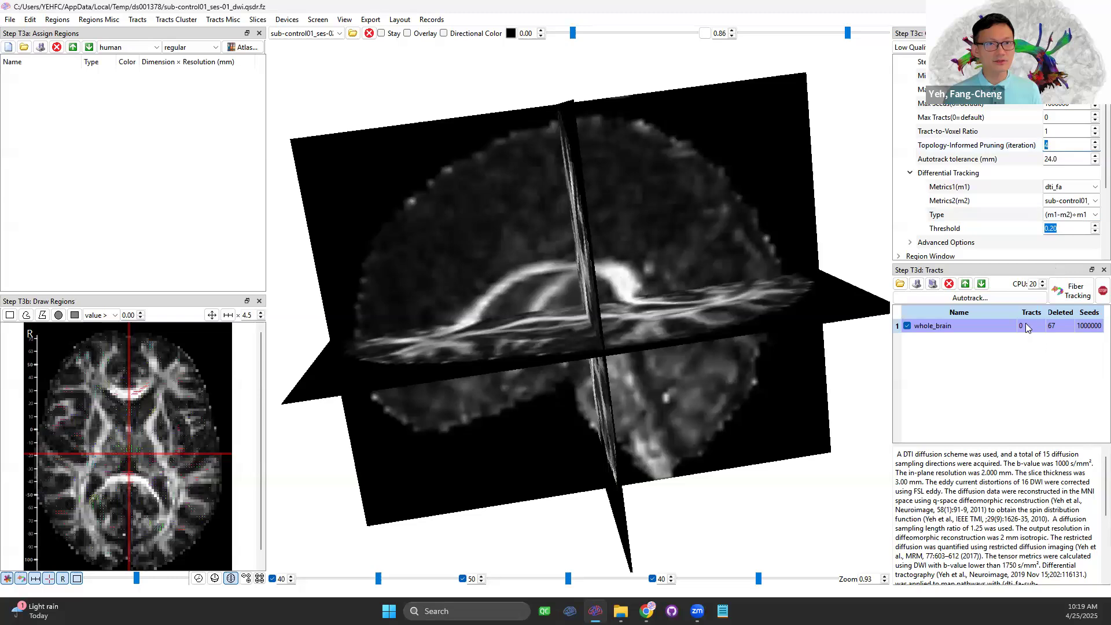
click(994, 325)
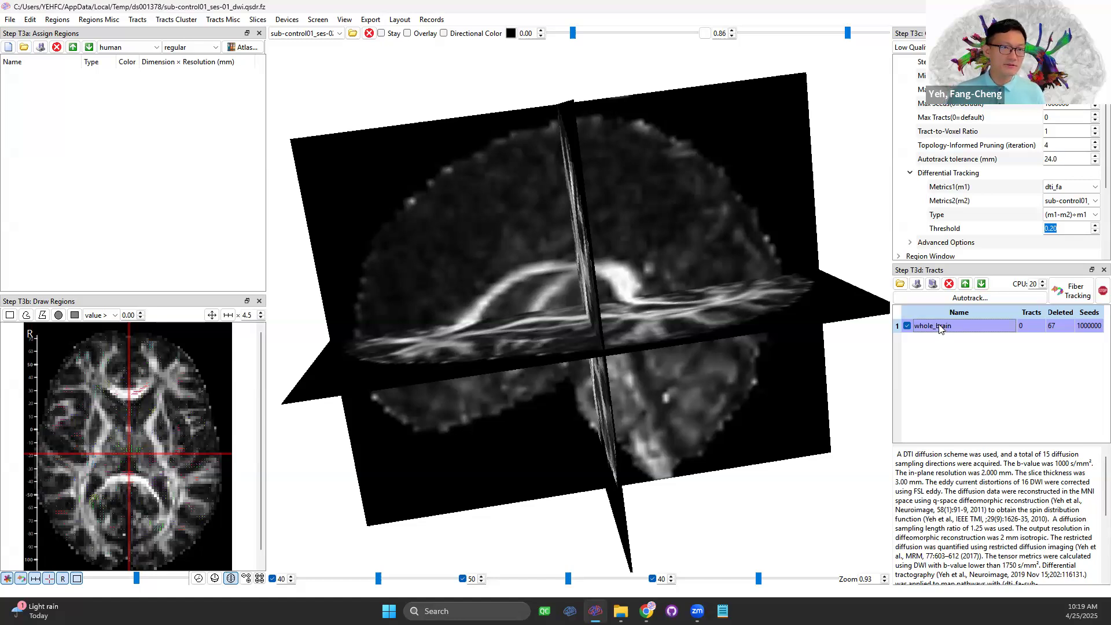
text(1)
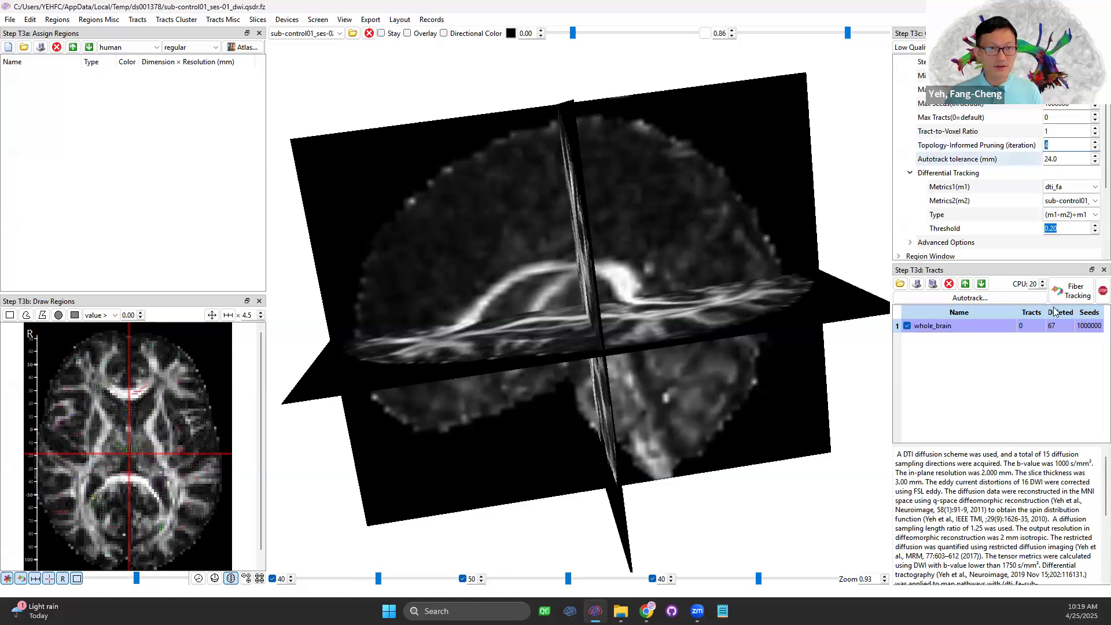
click(949, 284)
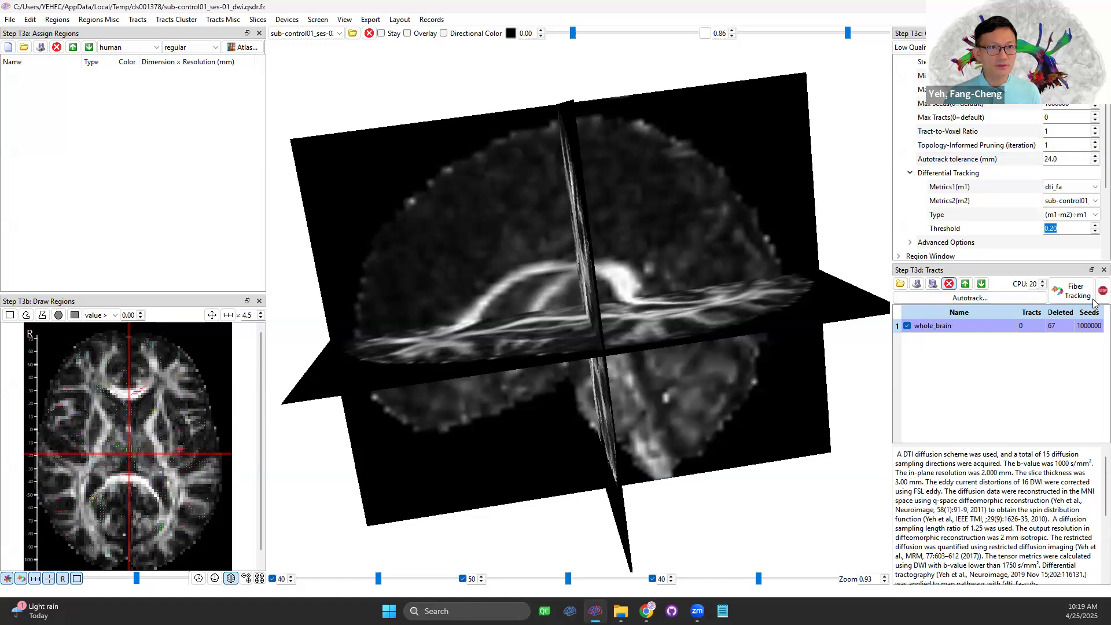
click(1073, 290)
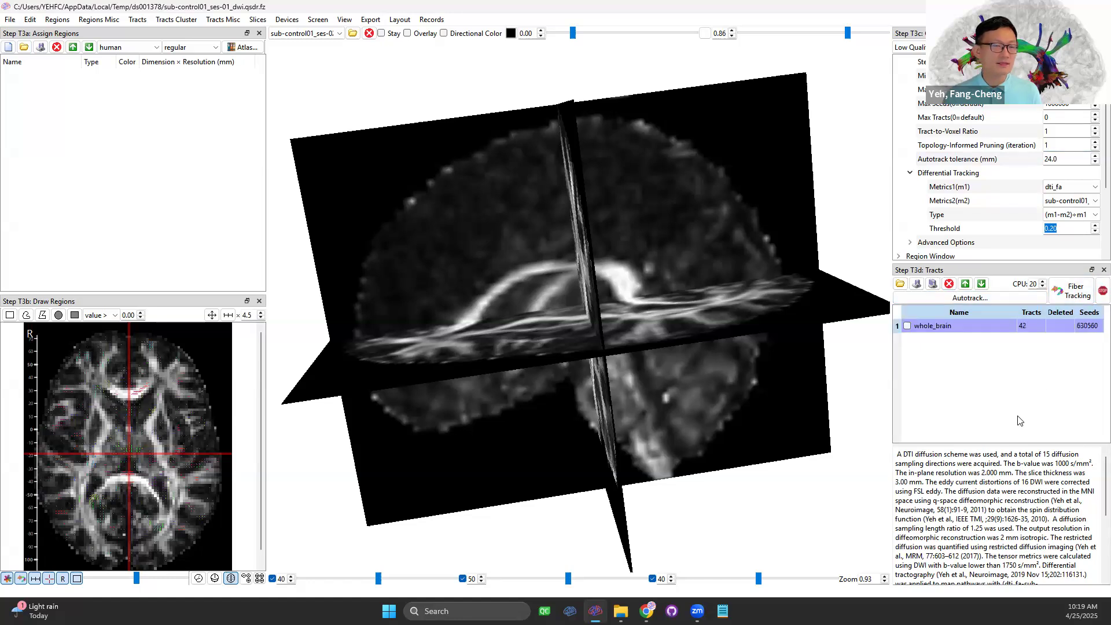
drag(586, 363, 657, 307)
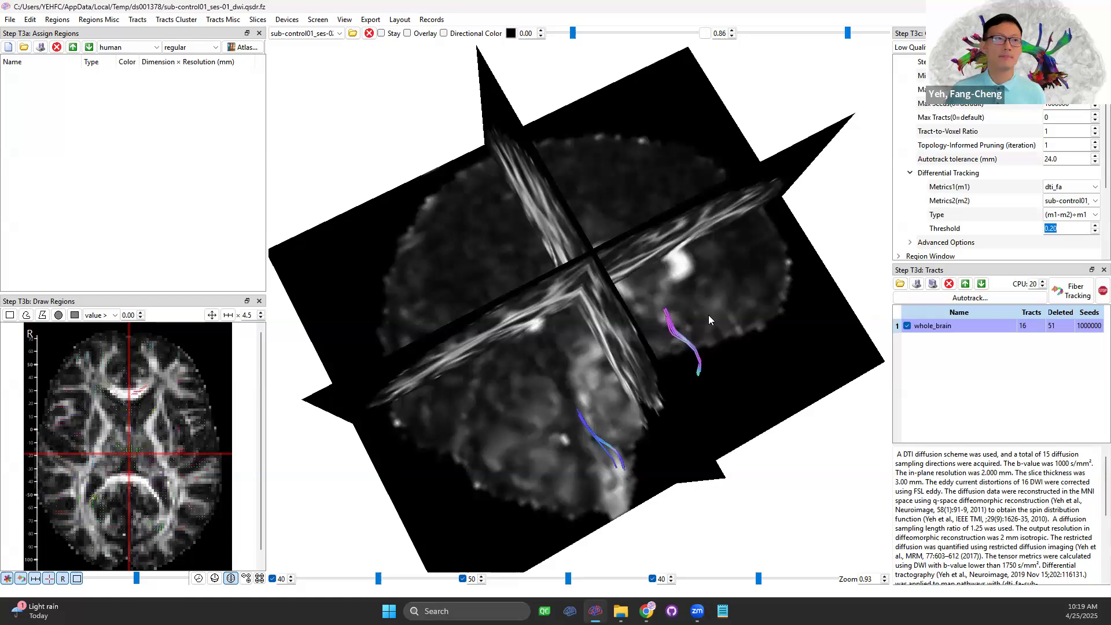
drag(649, 363, 685, 379)
- Restore the control01 tracking window to its smaller size, move it aside and bring the SCA201 tracking window forward
click(1070, 6)
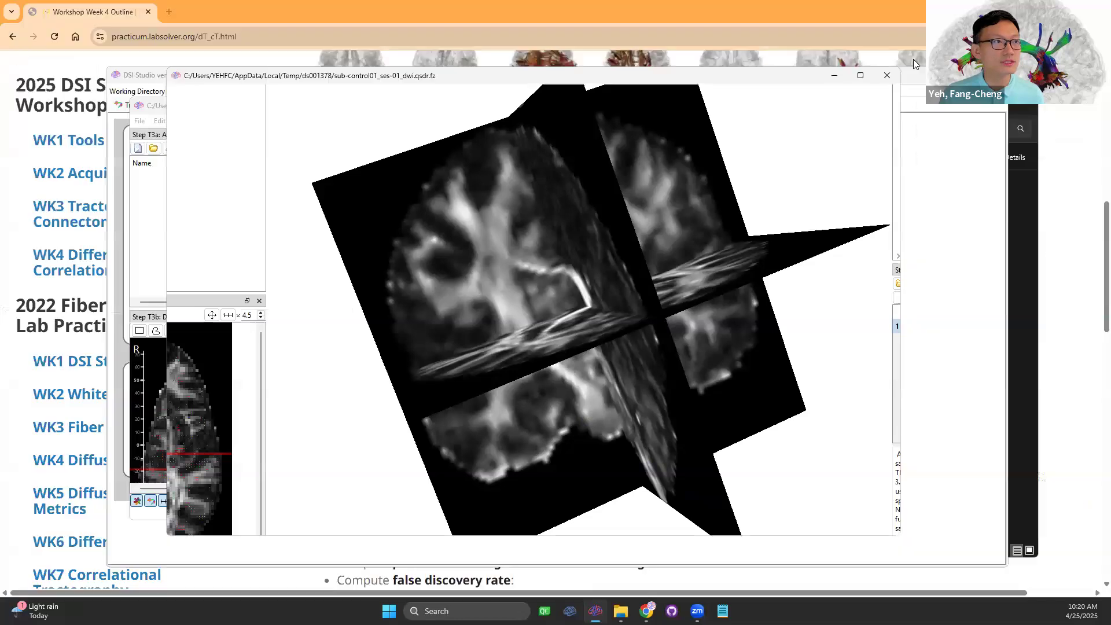
drag(733, 75, 540, 82)
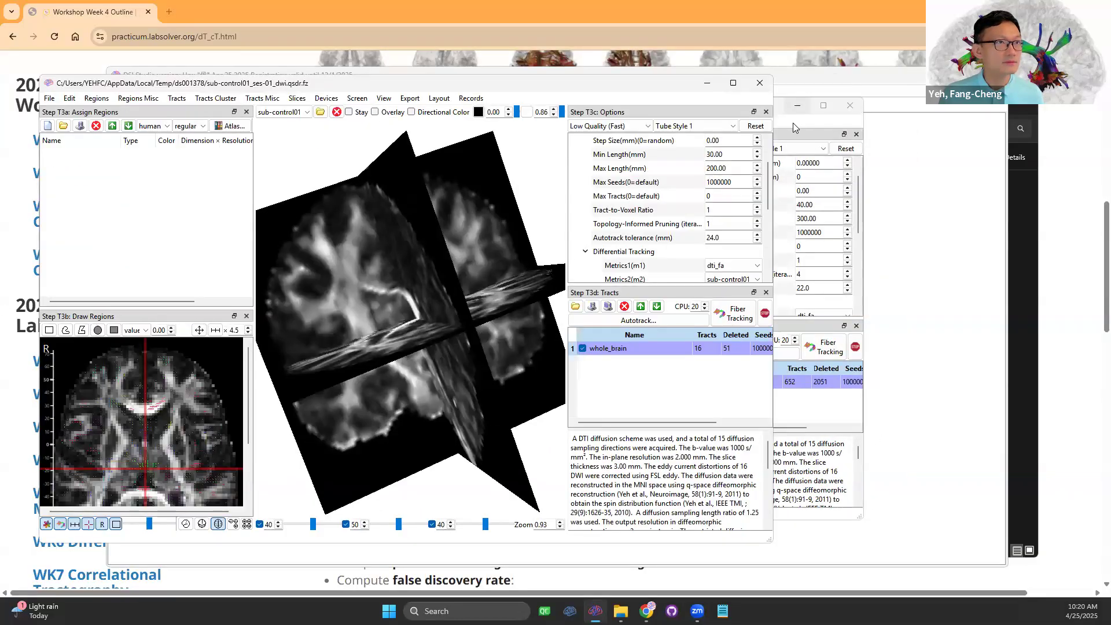
click(793, 123)
- Set SCA201's topology-informed pruning to 1 iteration, delete its whole_brain tract and rerun the differential fiber tracking
double_click(948, 275)
text(1)
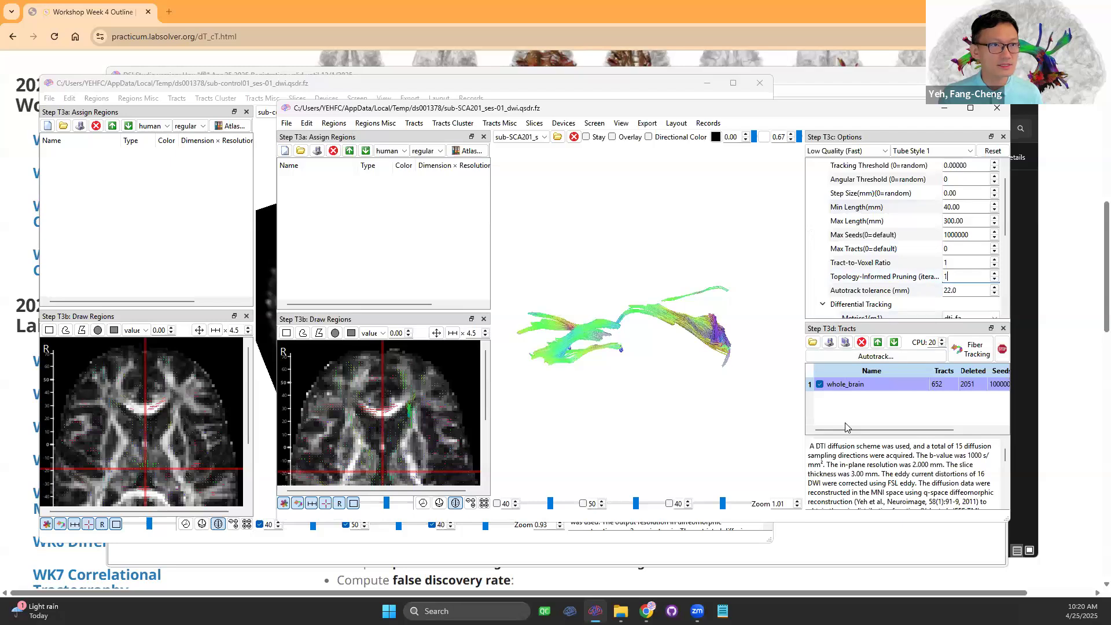
click(862, 343)
click(969, 345)
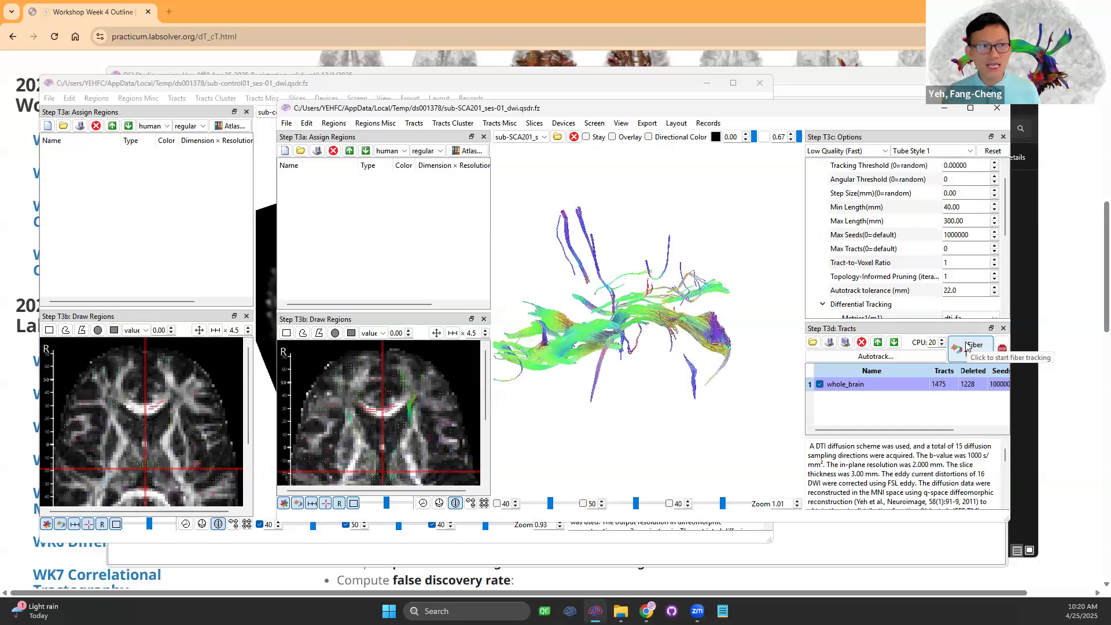
mouse_move(689, 279)
mouse_down()
mouse_move(660, 292)
mouse_move(691, 277)
mouse_up()
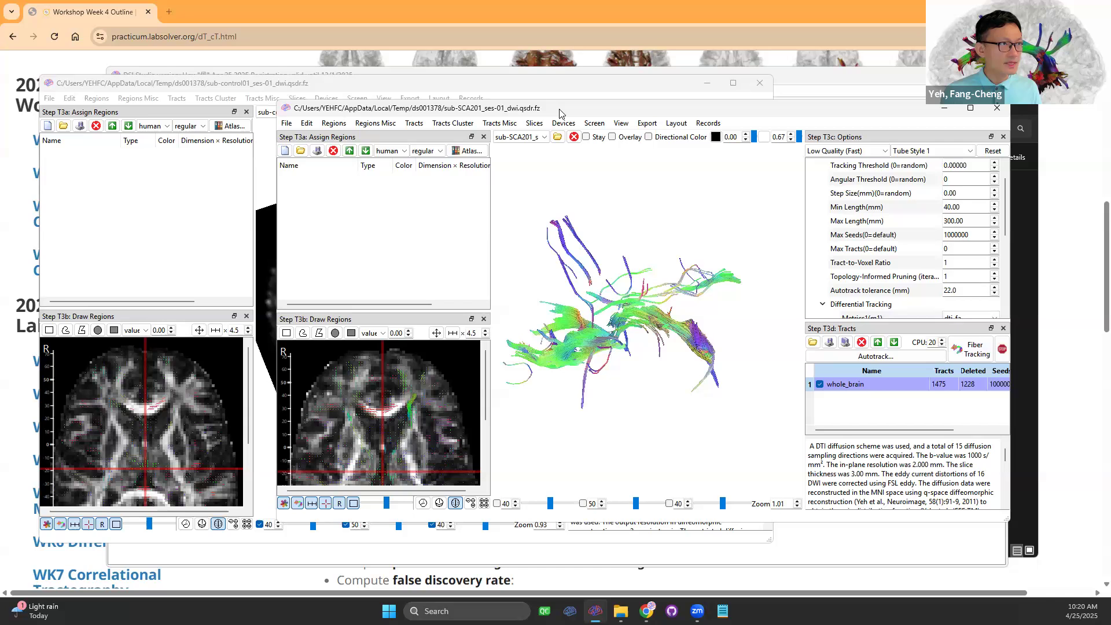
drag(551, 118, 504, 137)
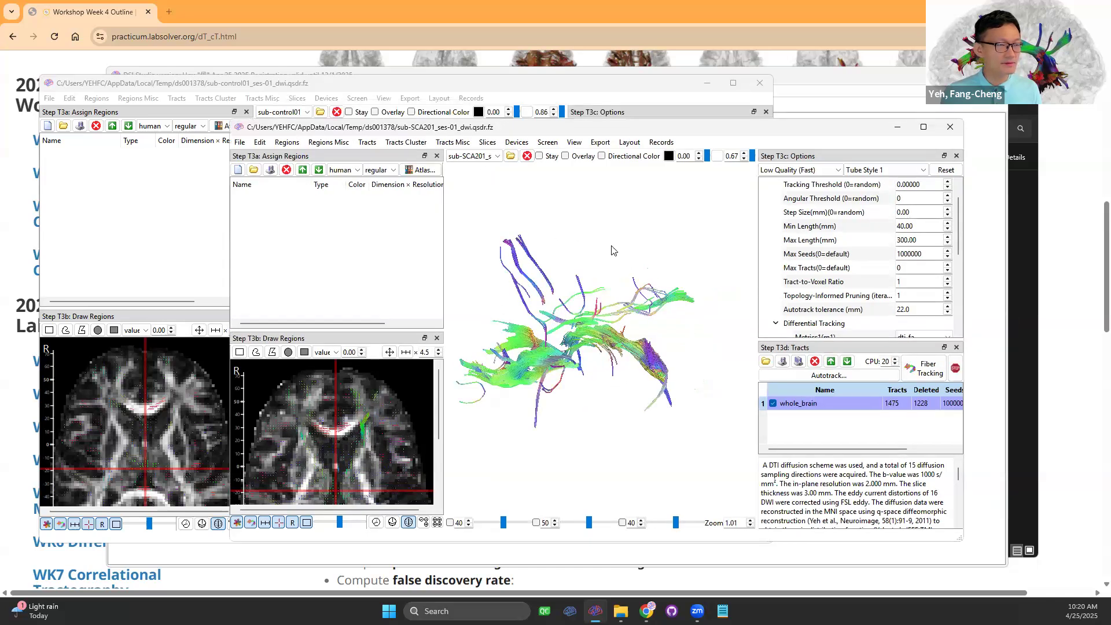
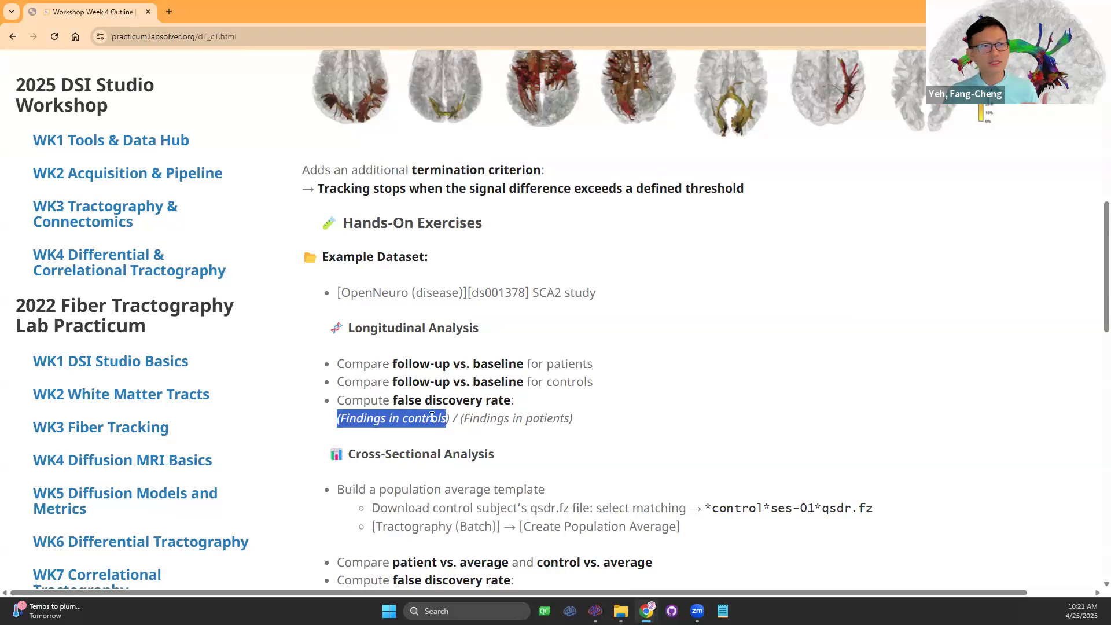
- Highlight "false discovery rate:" in the workshop page's longitudinal analysis list, then switch to DSI Studio
drag(391, 401, 516, 403)
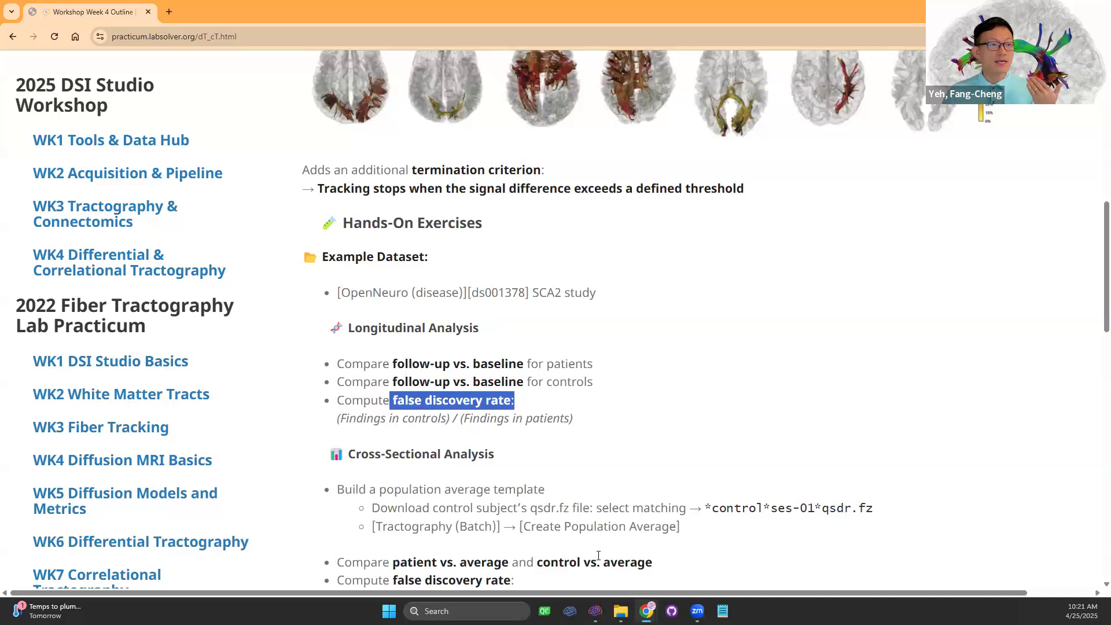
click(595, 610)
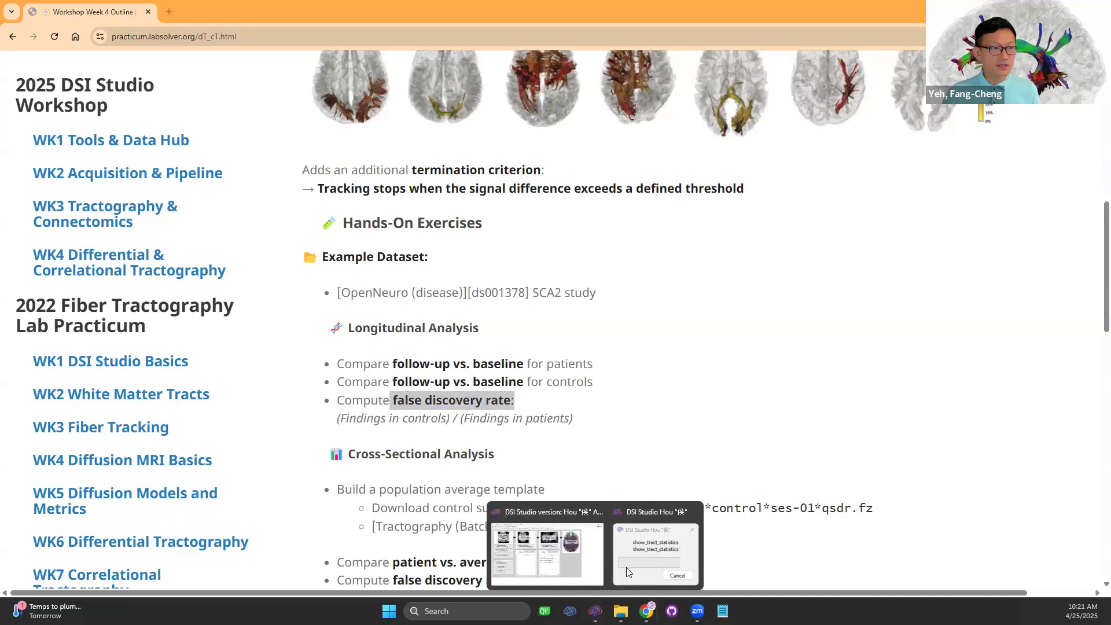
click(796, 338)
click(1044, 12)
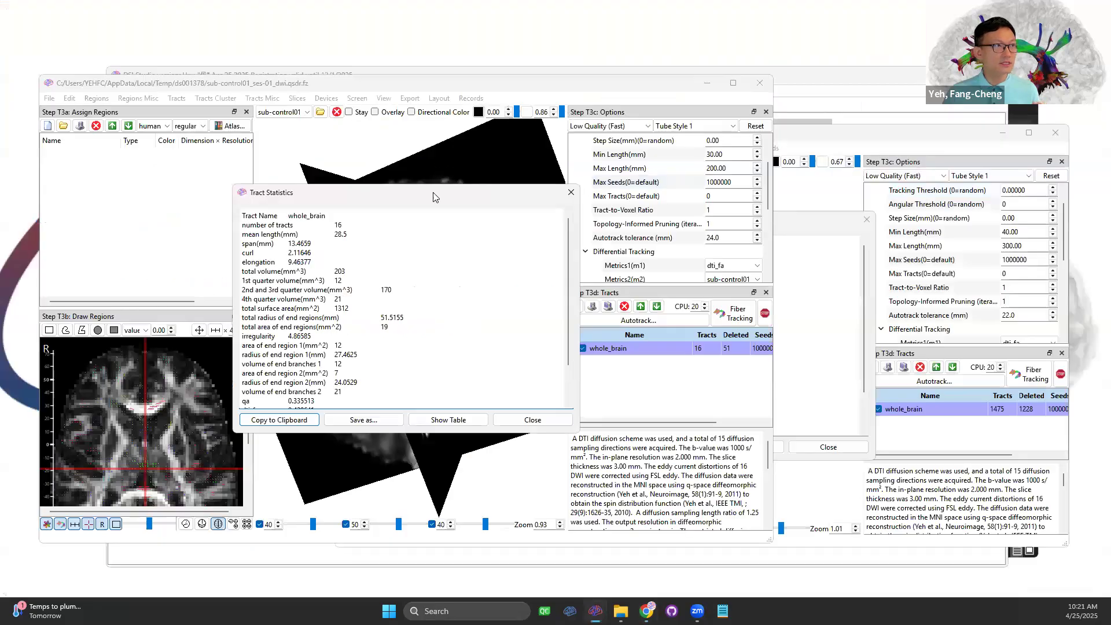
- Close the Tract Statistics windows of both control01 and SCA201
click(571, 194)
drag(430, 333, 405, 347)
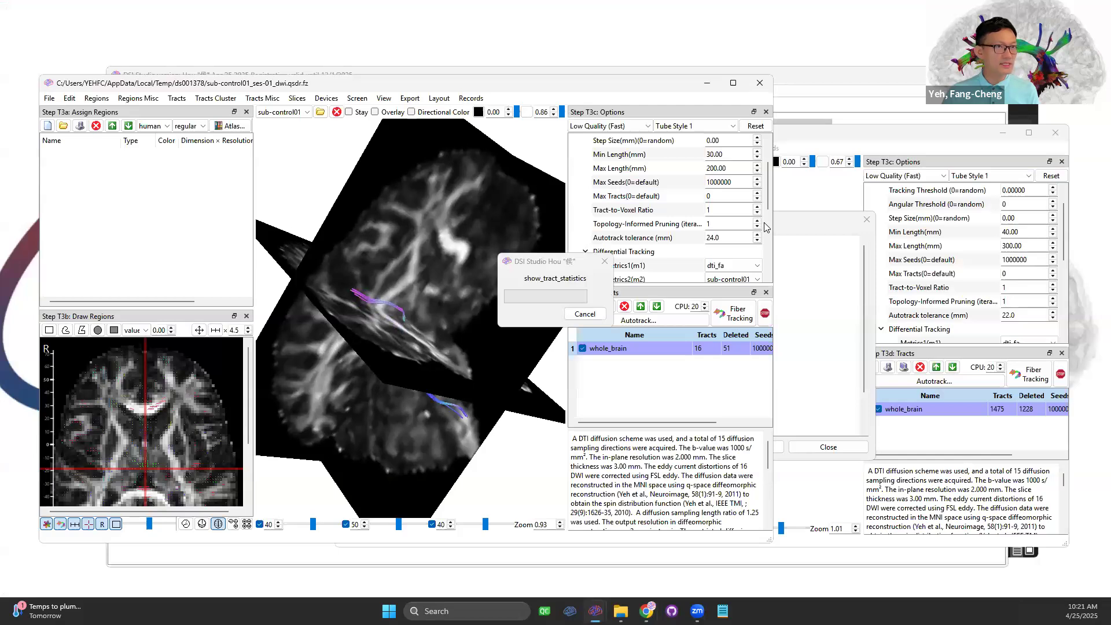
click(818, 199)
click(866, 220)
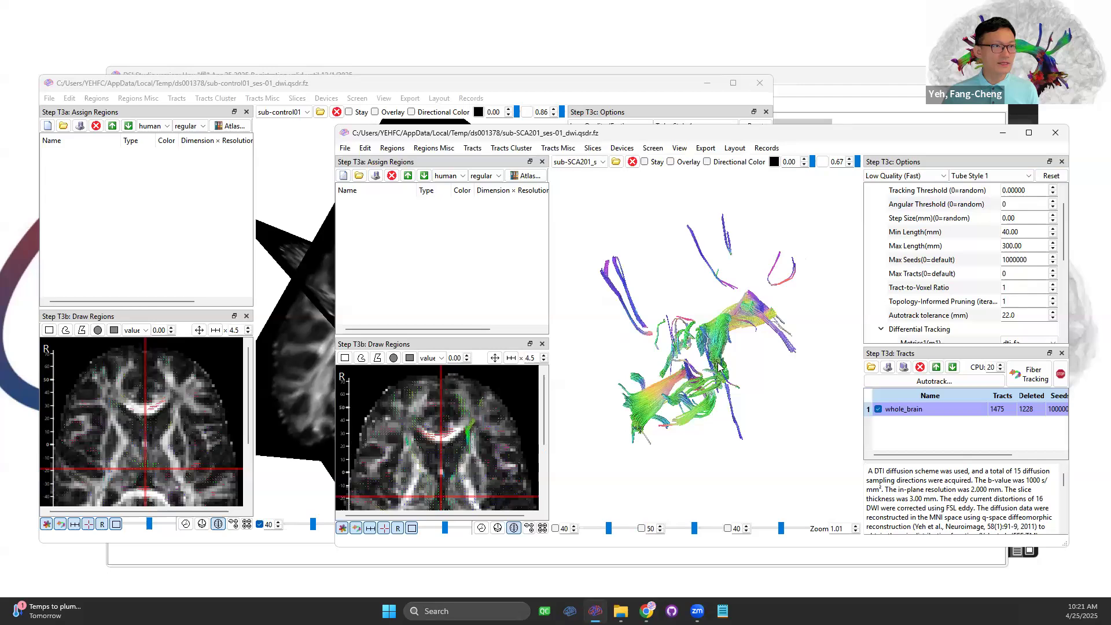
- Compare the control01 and SCA201 differential tracts by alternating between their tracking windows and rotating the 3D views
click(494, 84)
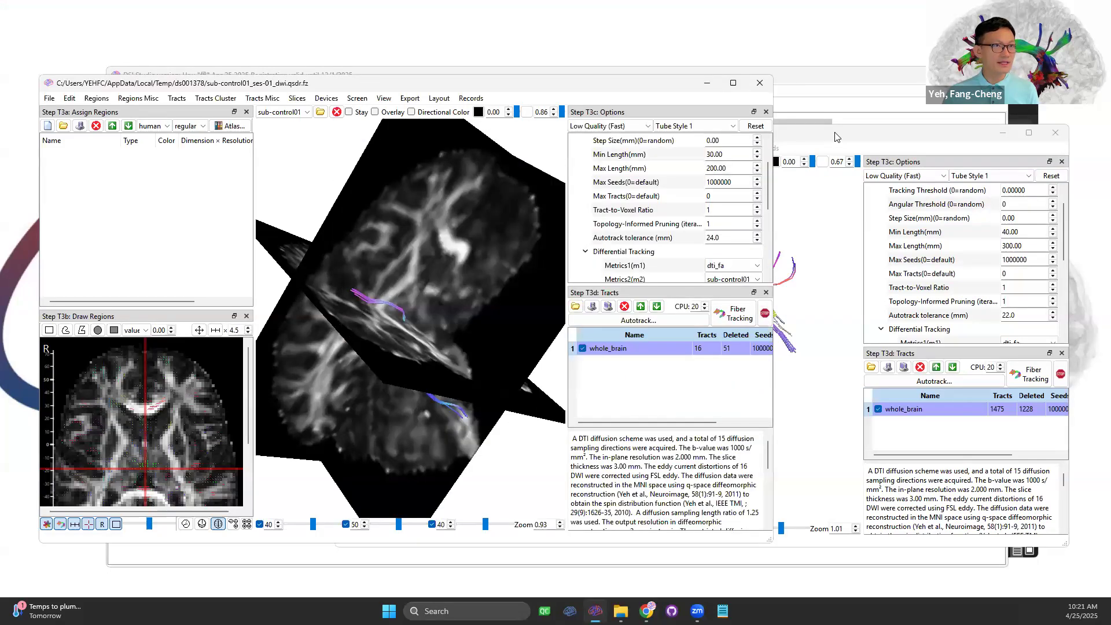
click(835, 136)
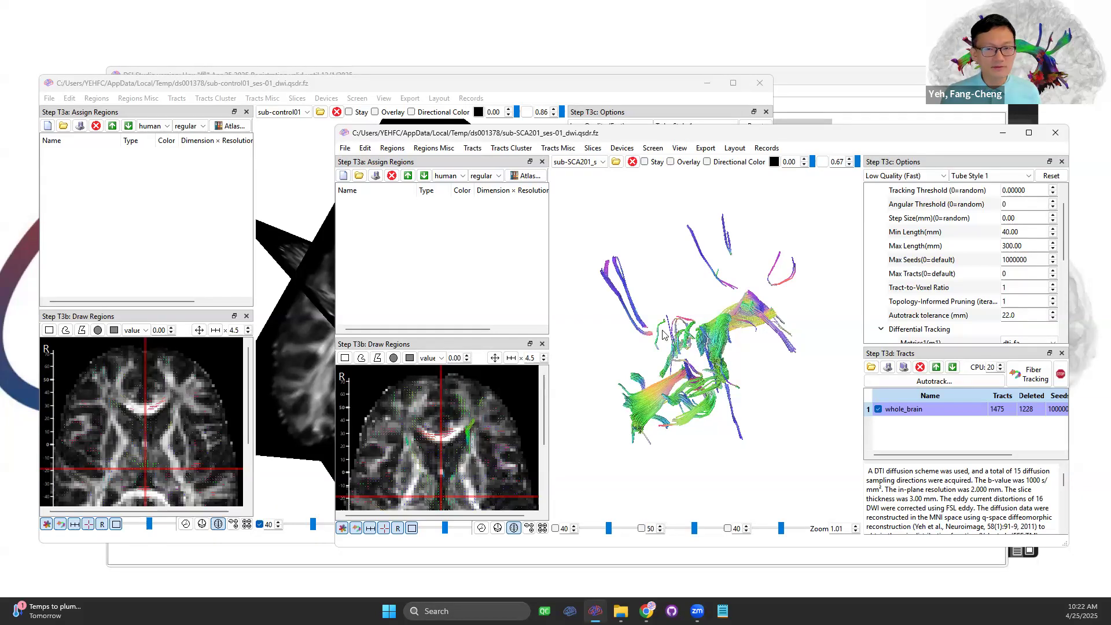
drag(754, 324, 703, 206)
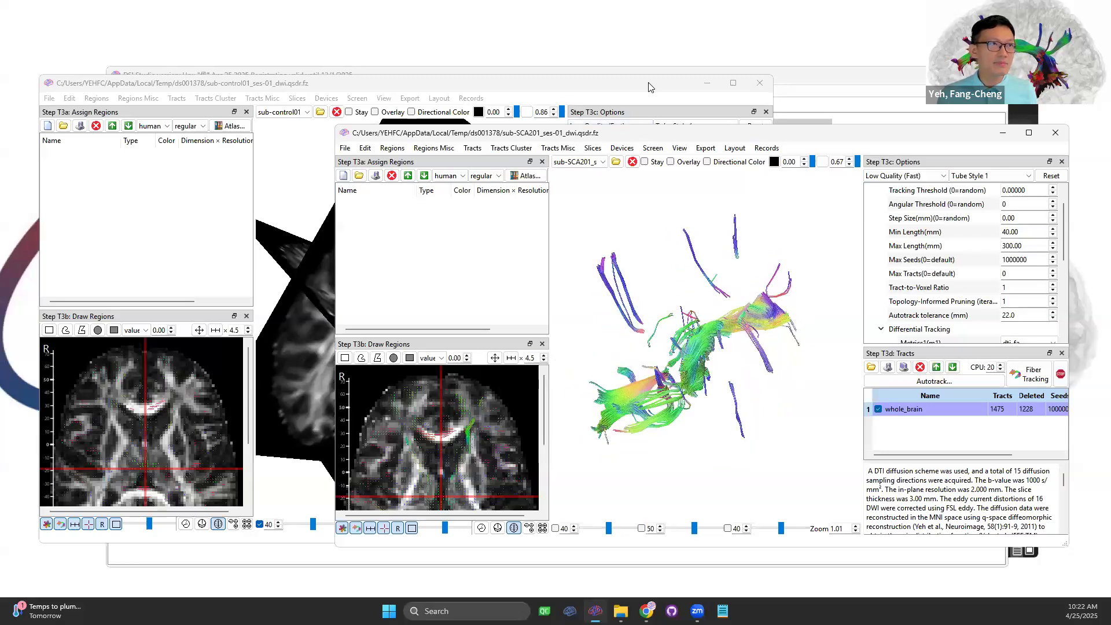
drag(688, 318, 682, 373)
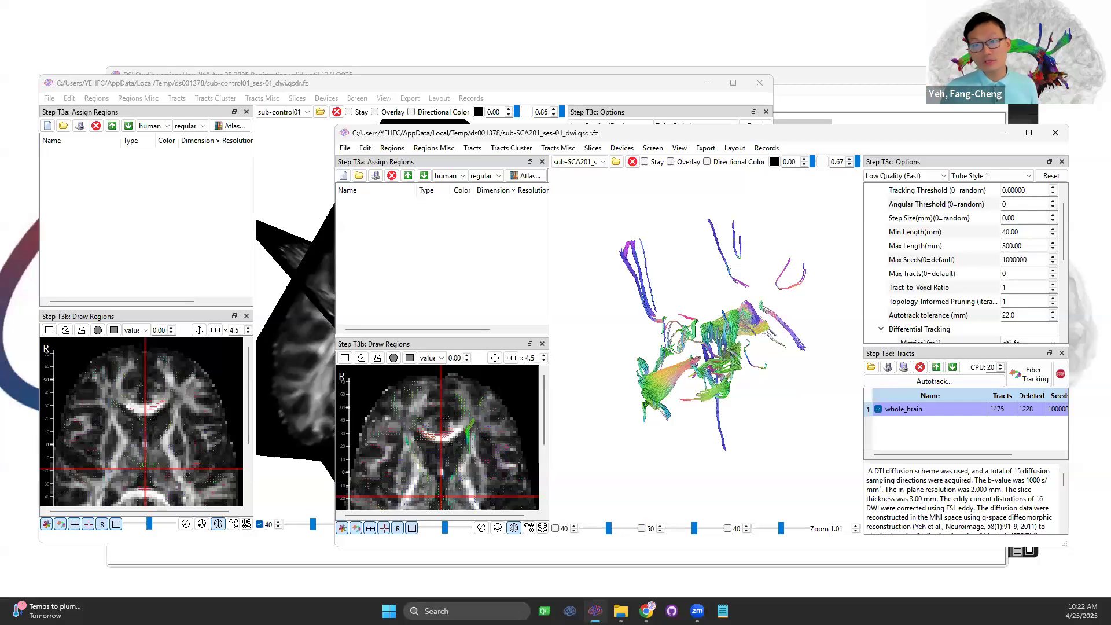
key(alt+Tab)
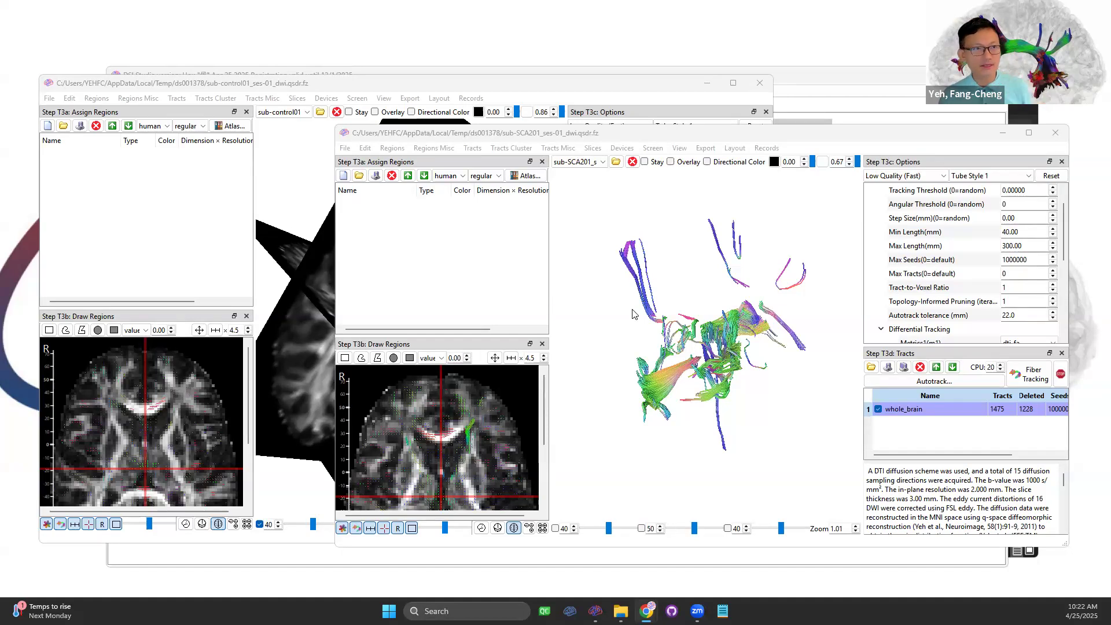
drag(728, 334, 706, 338)
drag(293, 183, 390, 281)
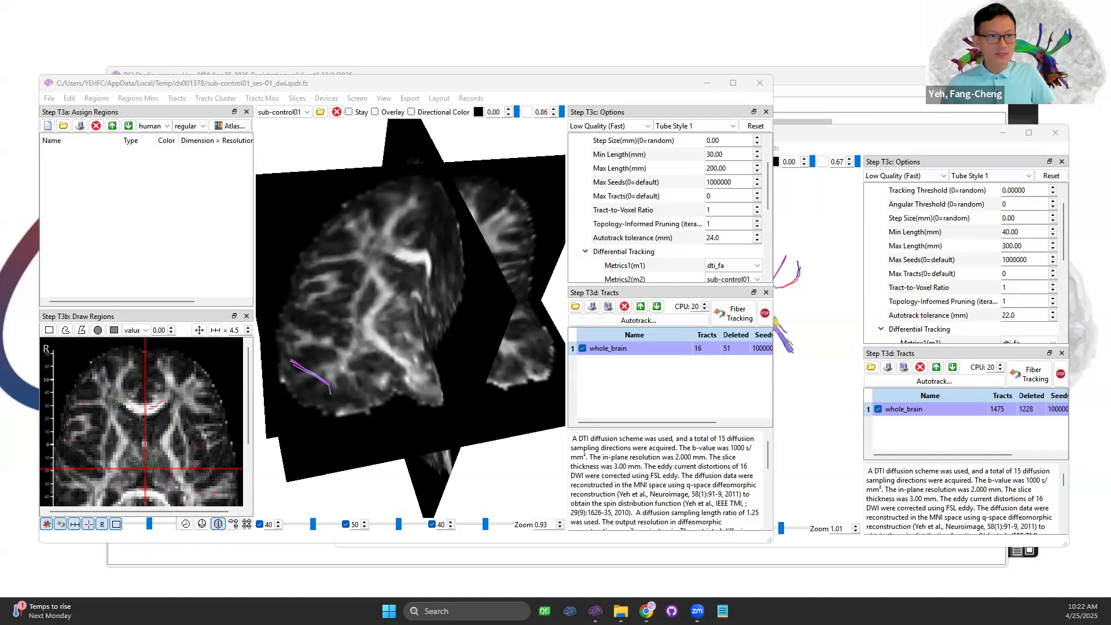
- Close the control01 and SCA201 tracking windows without saving their tractography
click(595, 610)
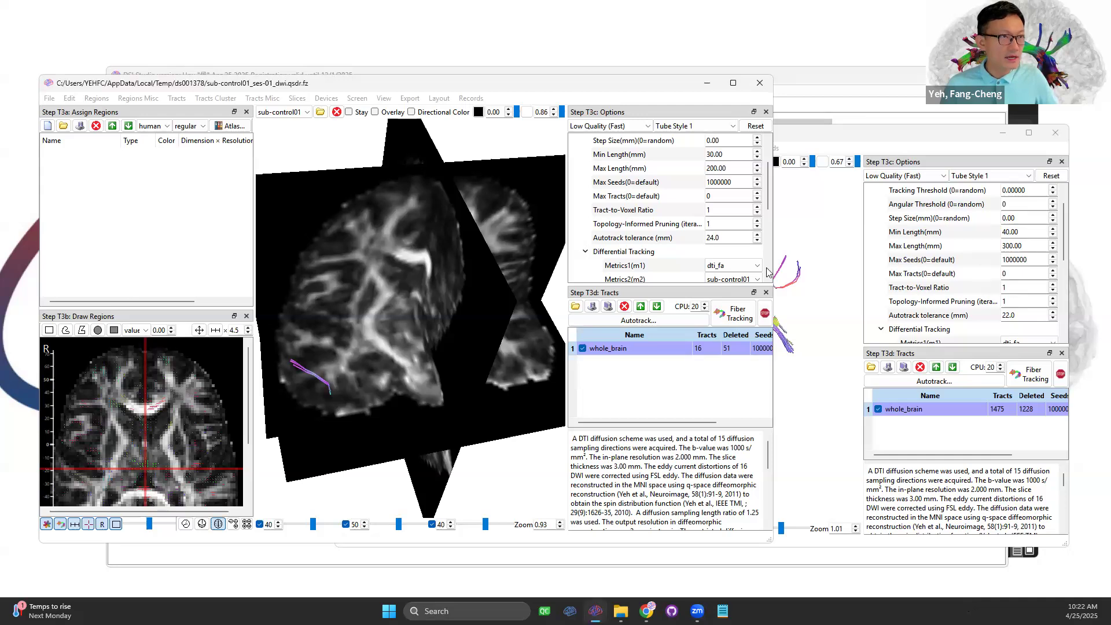
click(759, 82)
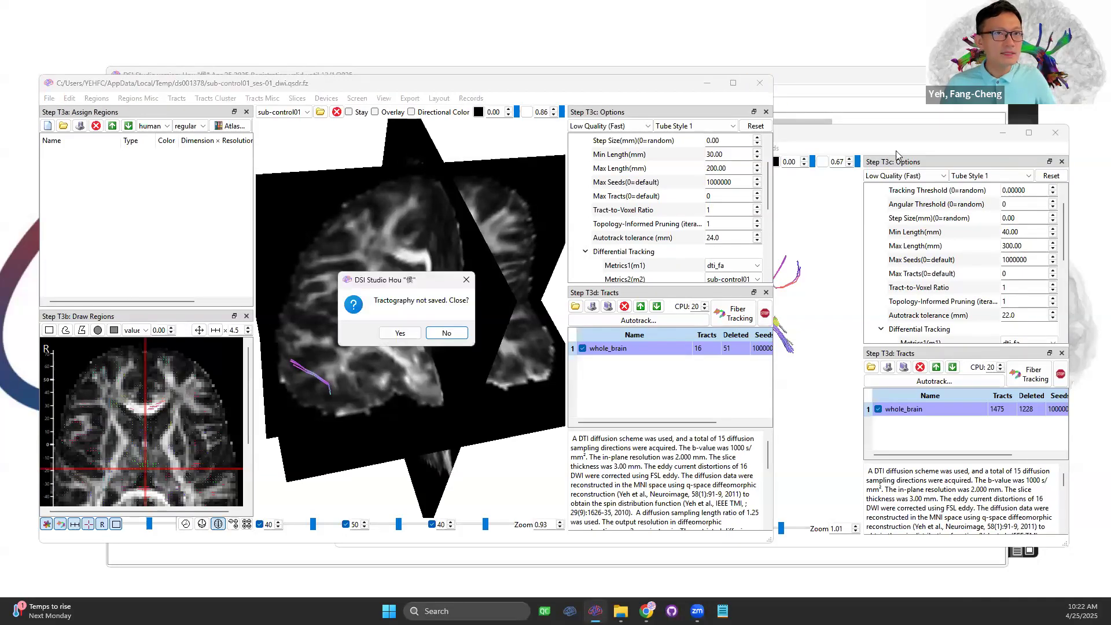
click(399, 333)
click(1055, 133)
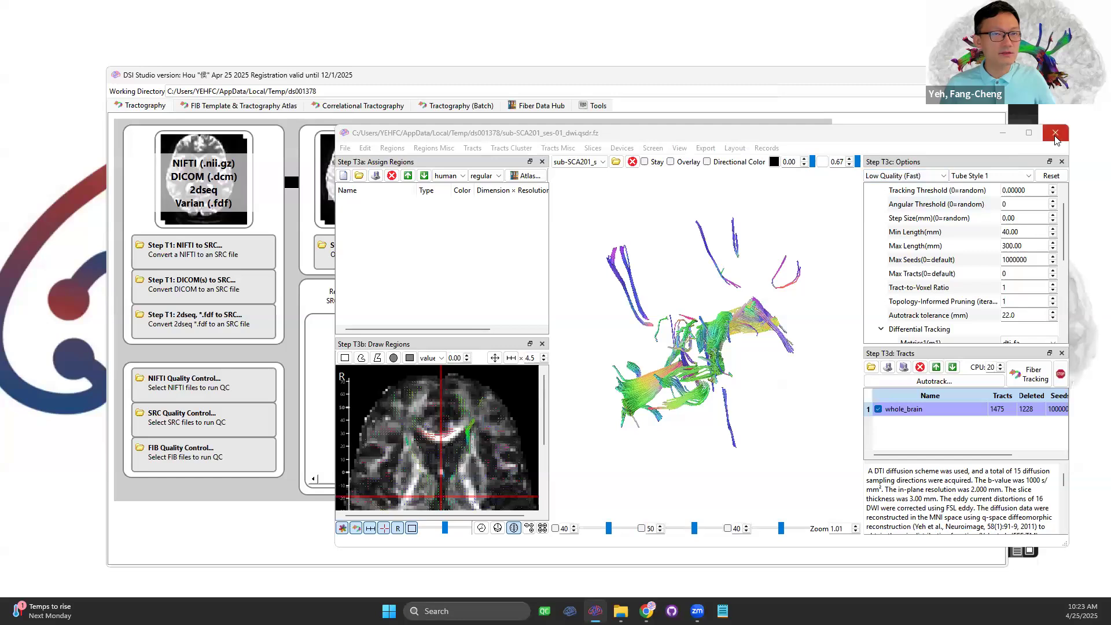
click(695, 360)
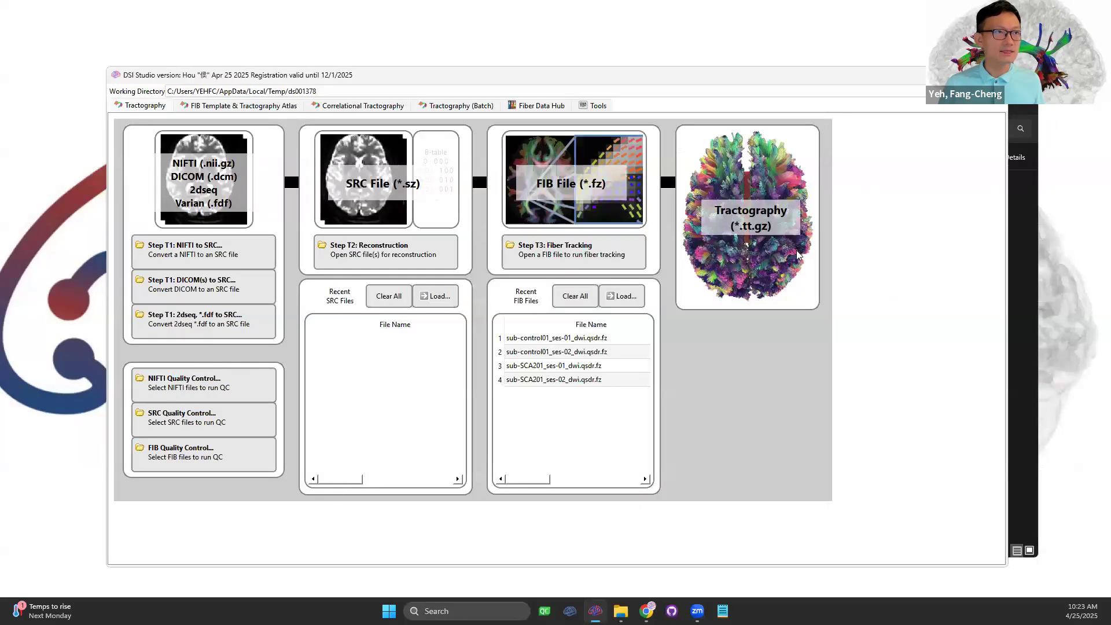
- Show the quality control table for ds001378 in the Fiber Data Hub, enlarging it and widening its file name column
click(534, 107)
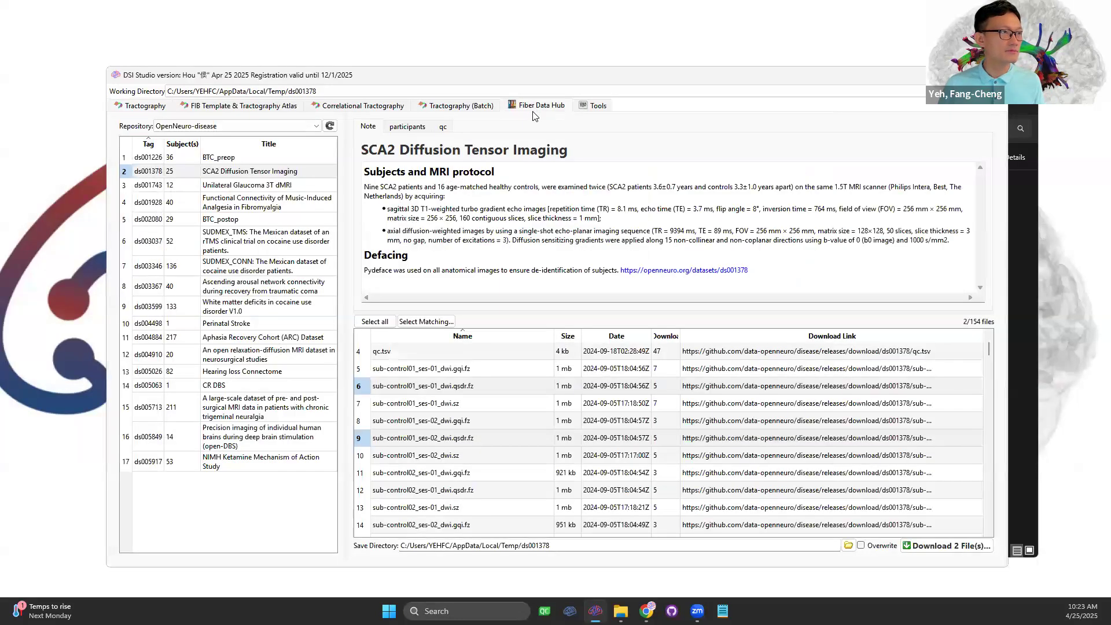
click(444, 127)
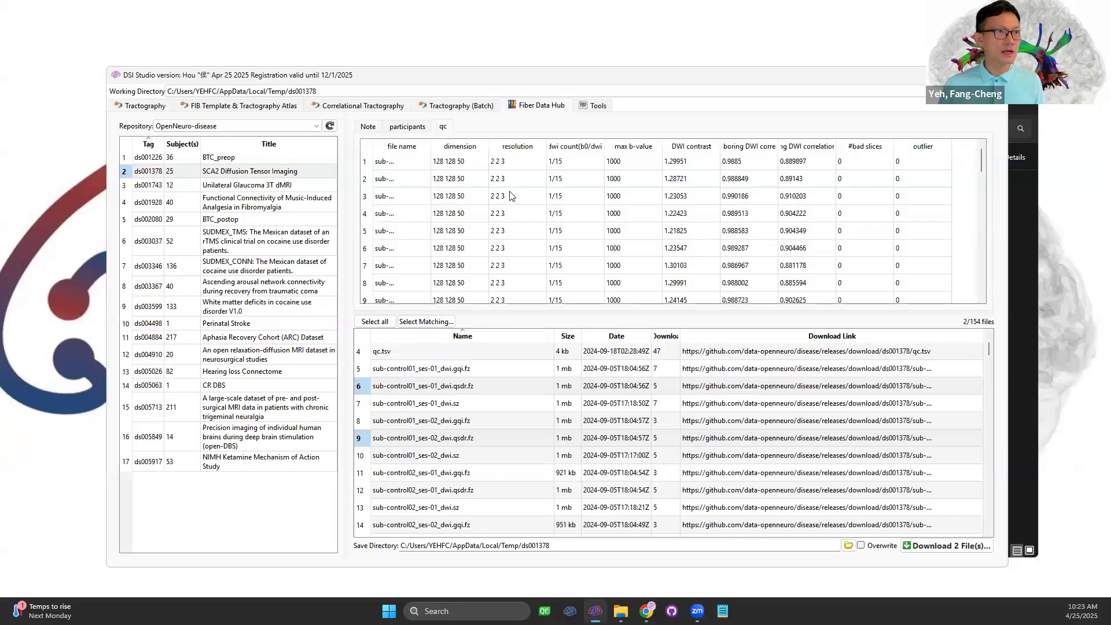
drag(677, 313, 676, 369)
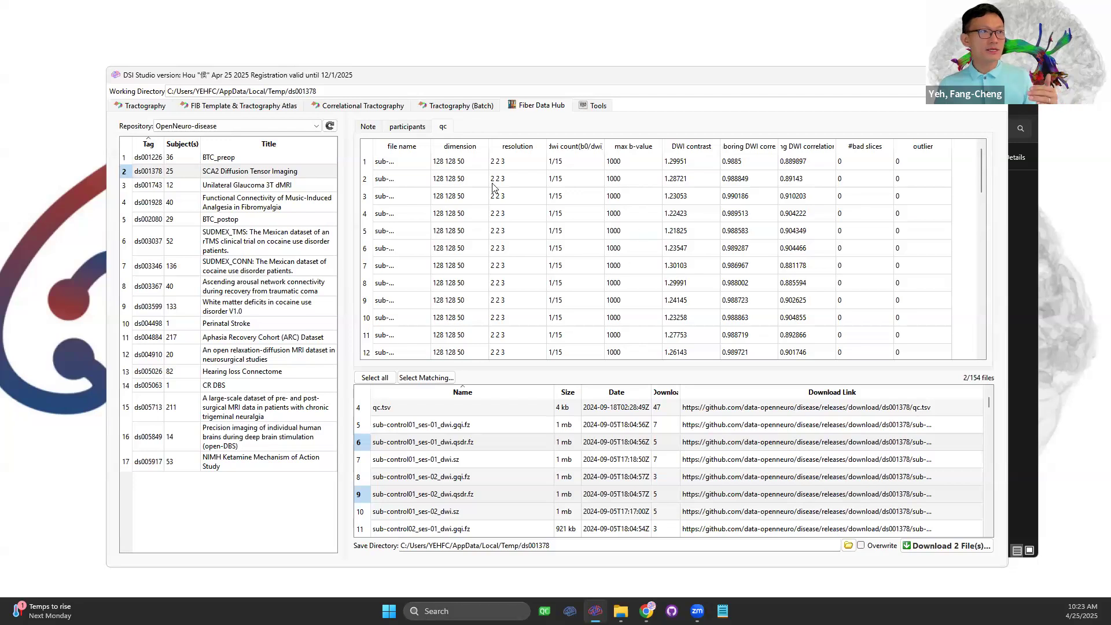
click(388, 162)
drag(431, 146, 506, 149)
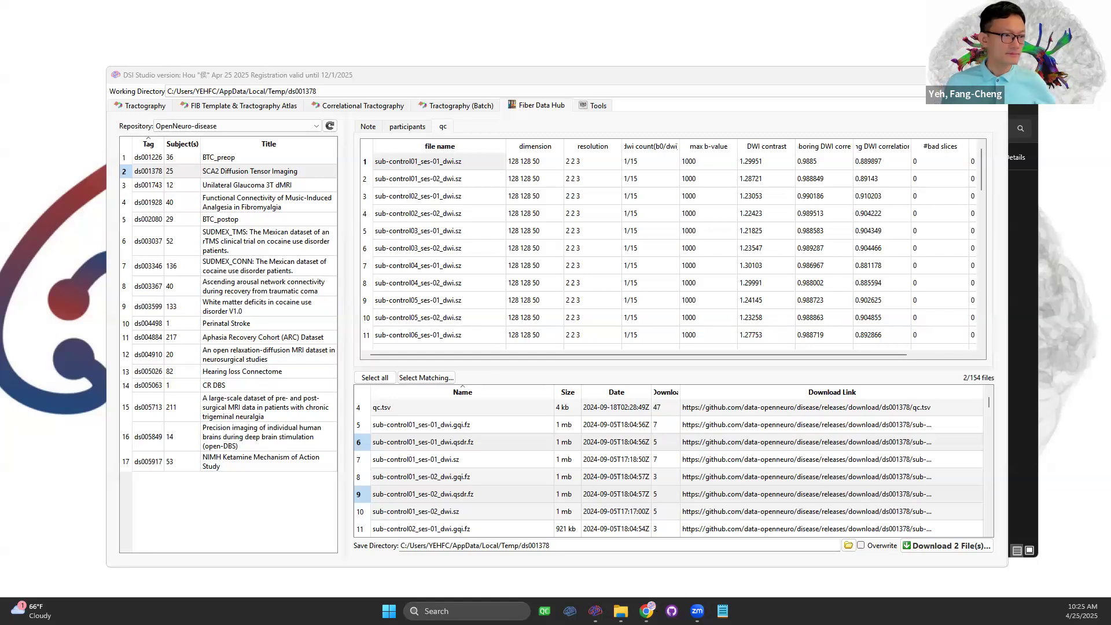
- Switch to the Workshop Week 4 Outline page in Chrome
mouse_move(646, 610)
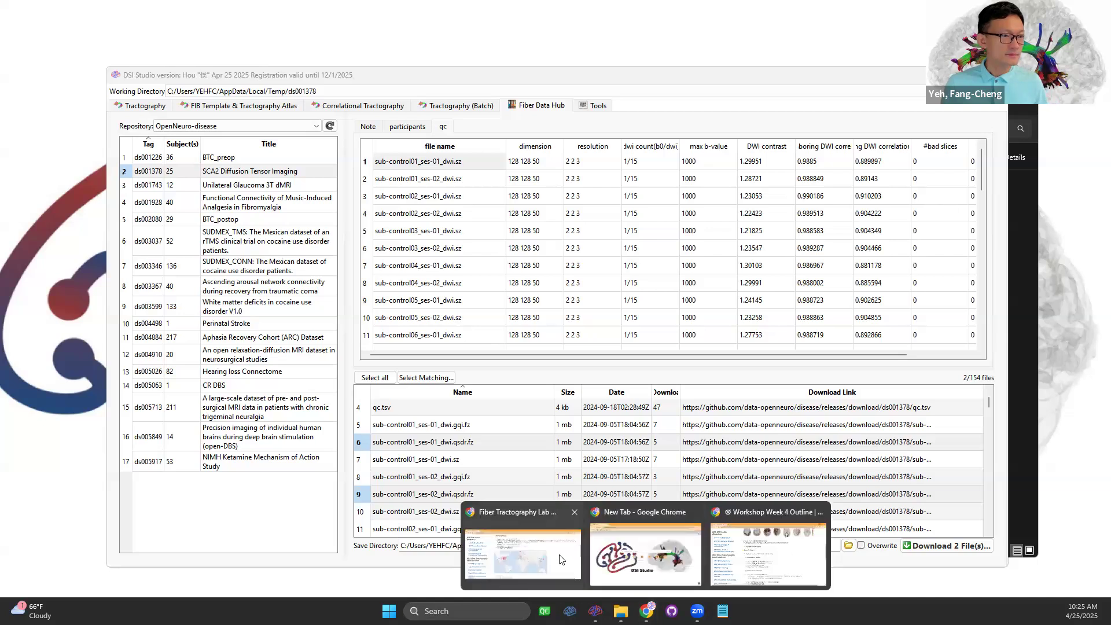
click(763, 560)
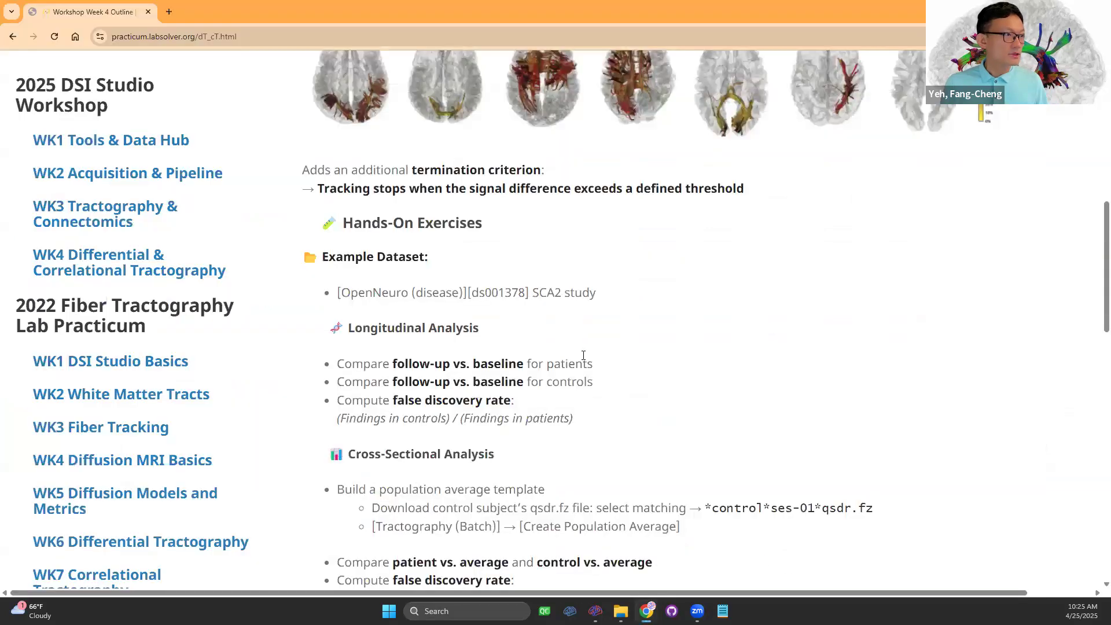
- Review the longitudinal and cross-sectional analysis exercises in the workshop outline
drag(593, 364, 333, 269)
click(664, 352)
scroll(664, 351, down, 4)
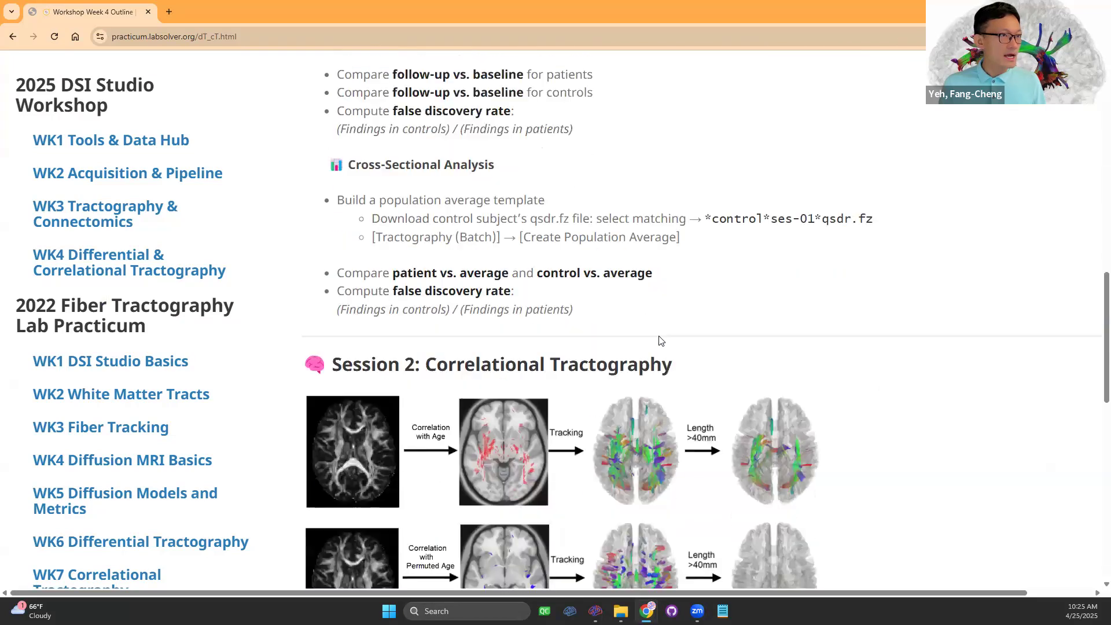
scroll(654, 344, up, 4)
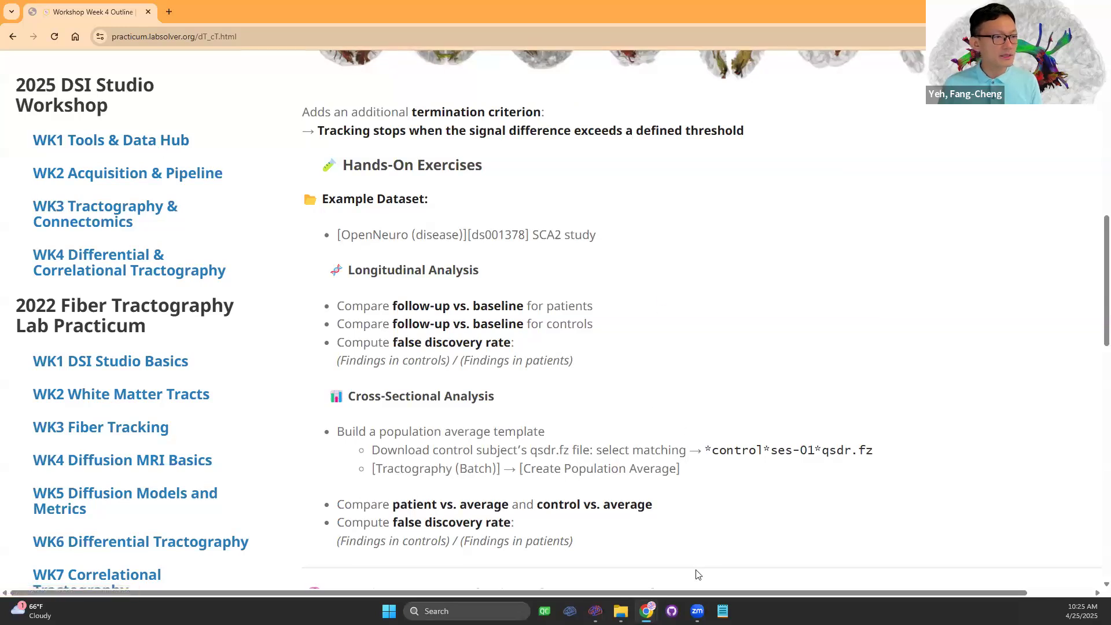
- Switch to DSI Studio, open the recent FIB file sub-control01_ses-01_dwi.qsdr.fz for fiber tracking, and inspect its slices in an enlarged 3D view
click(595, 611)
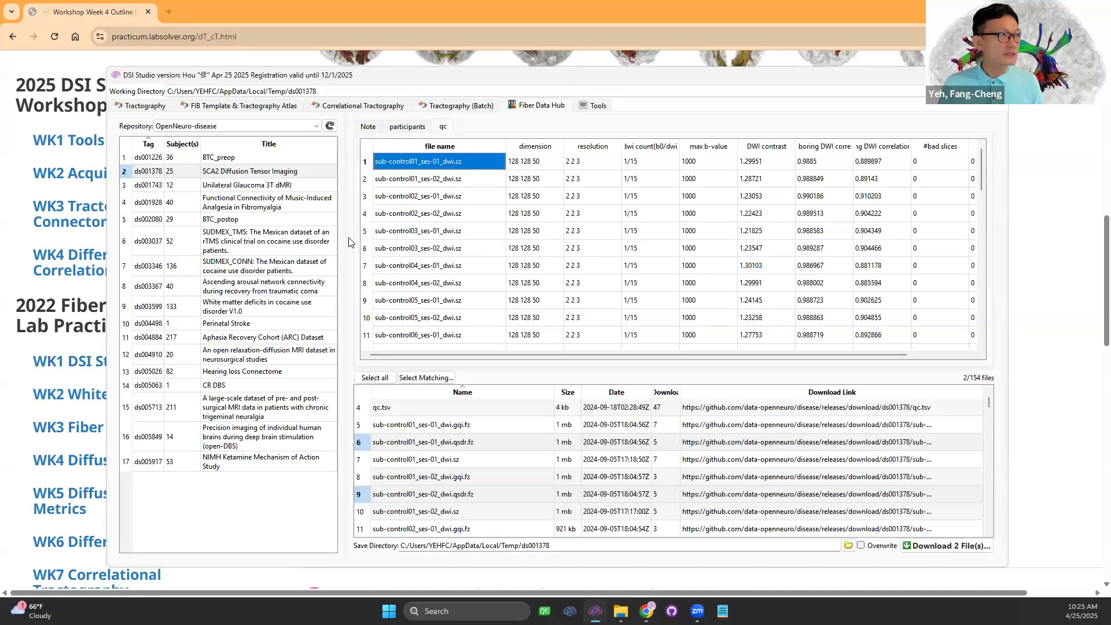
click(147, 108)
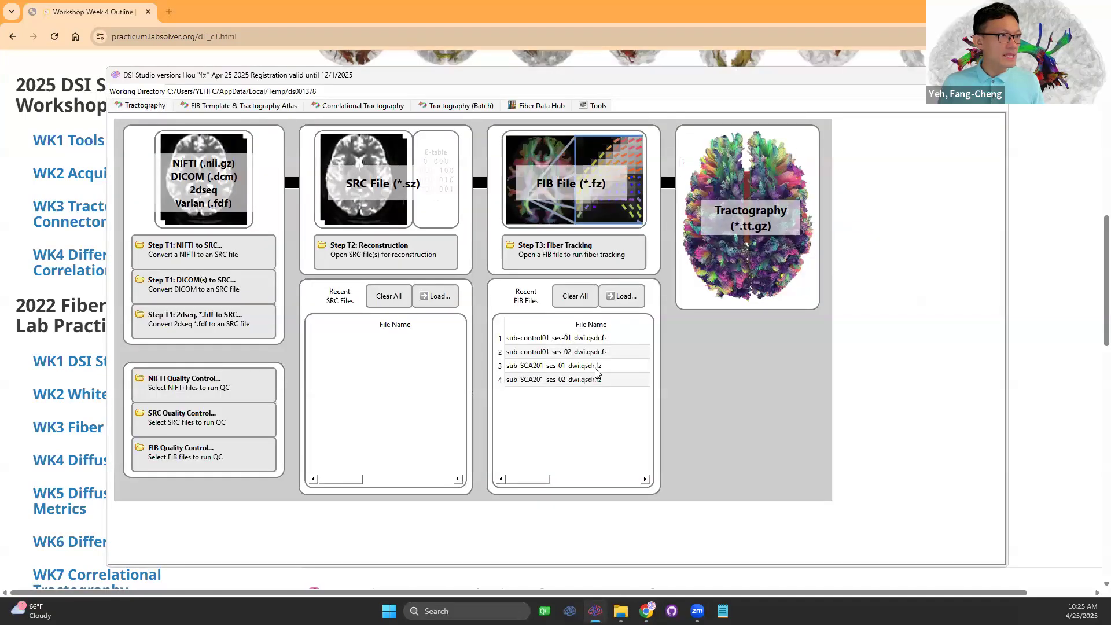
click(587, 338)
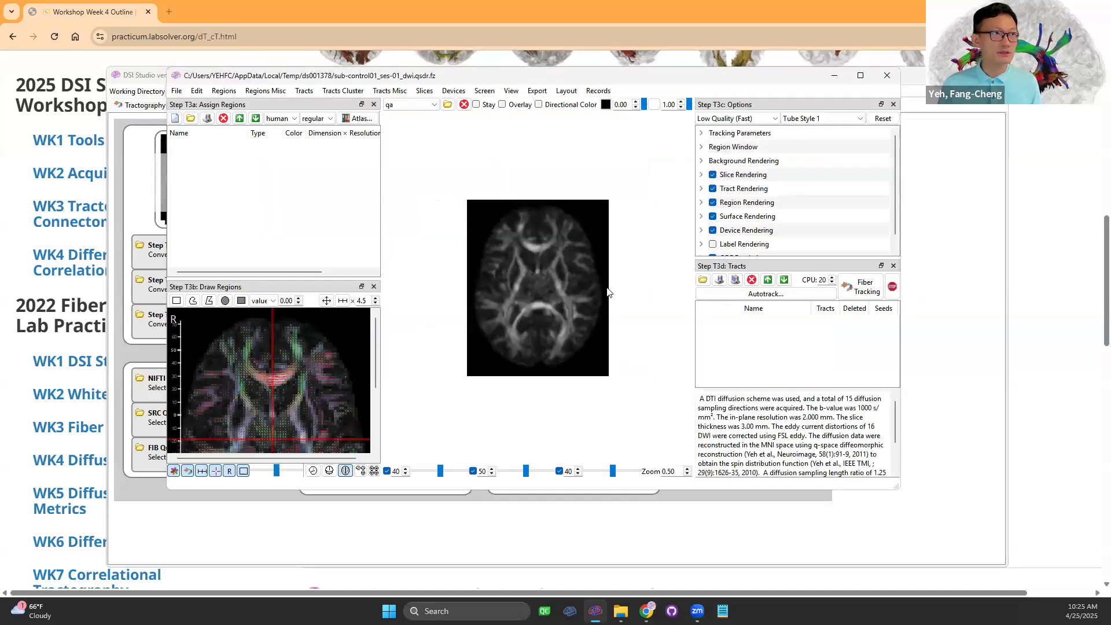
click(598, 92)
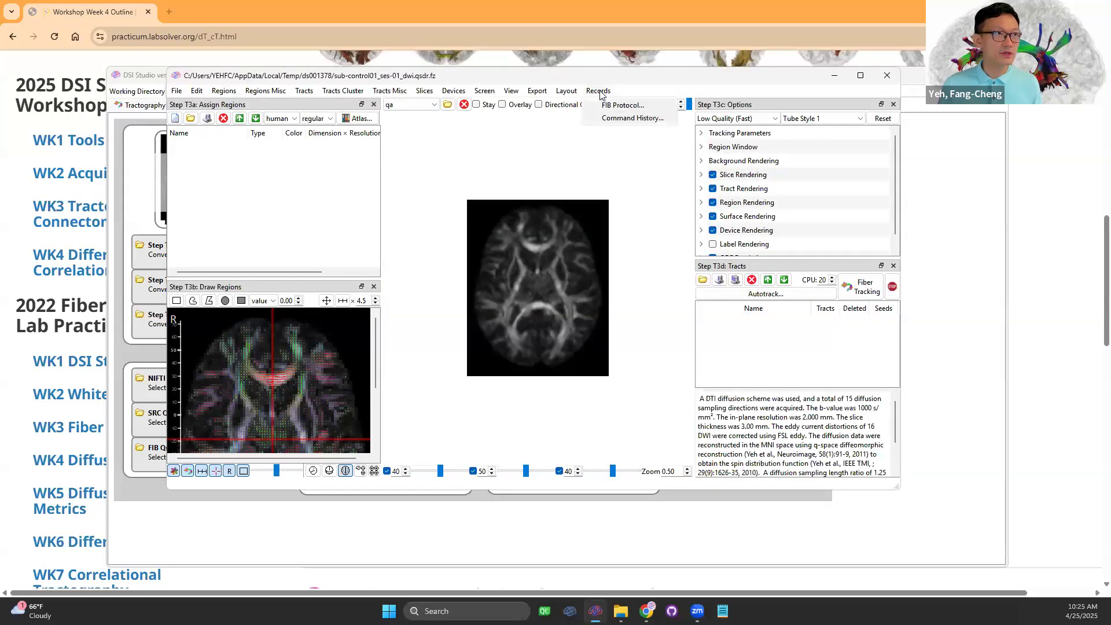
drag(581, 302, 587, 268)
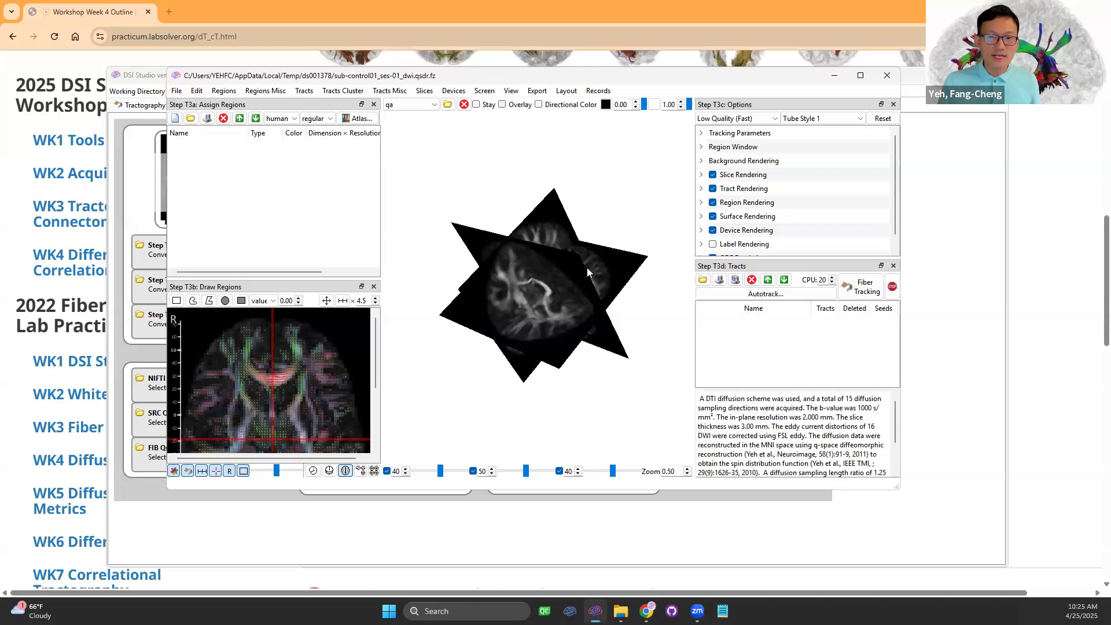
click(860, 75)
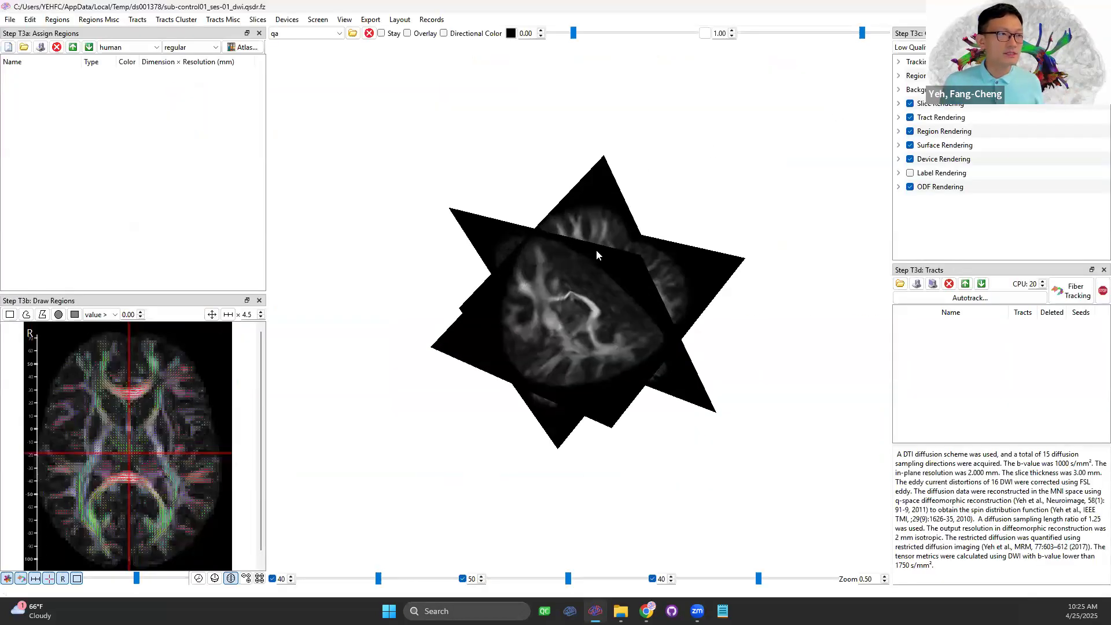
drag(596, 250, 601, 258)
scroll(600, 258, up, 7)
scroll(583, 269, down, 3)
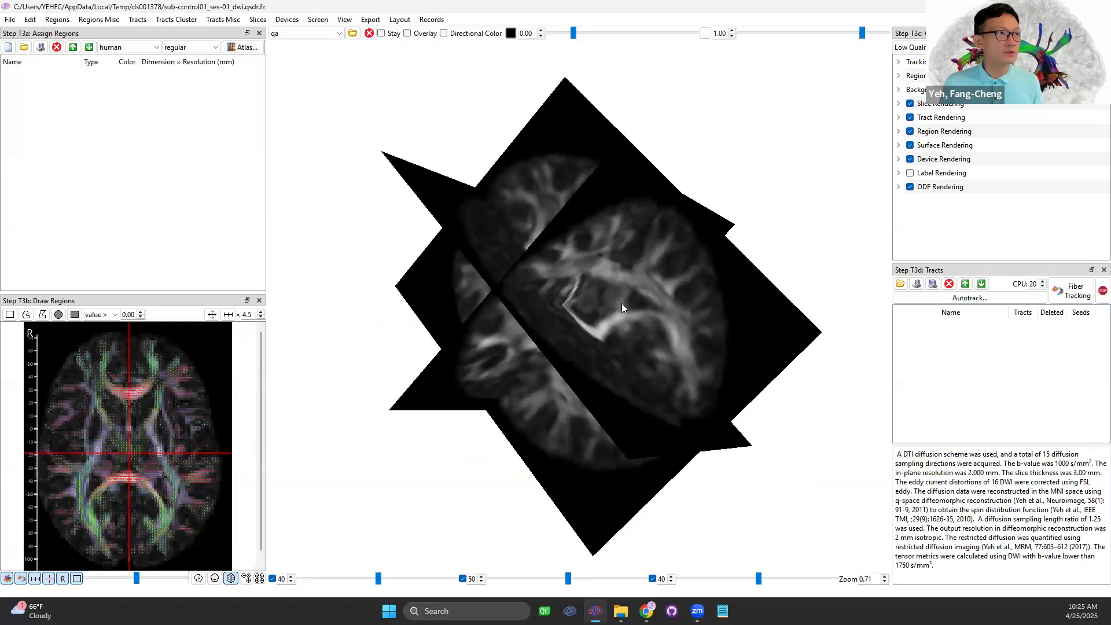
- Locate the Command History option for the session's records, and close the control01 tracking window
click(430, 21)
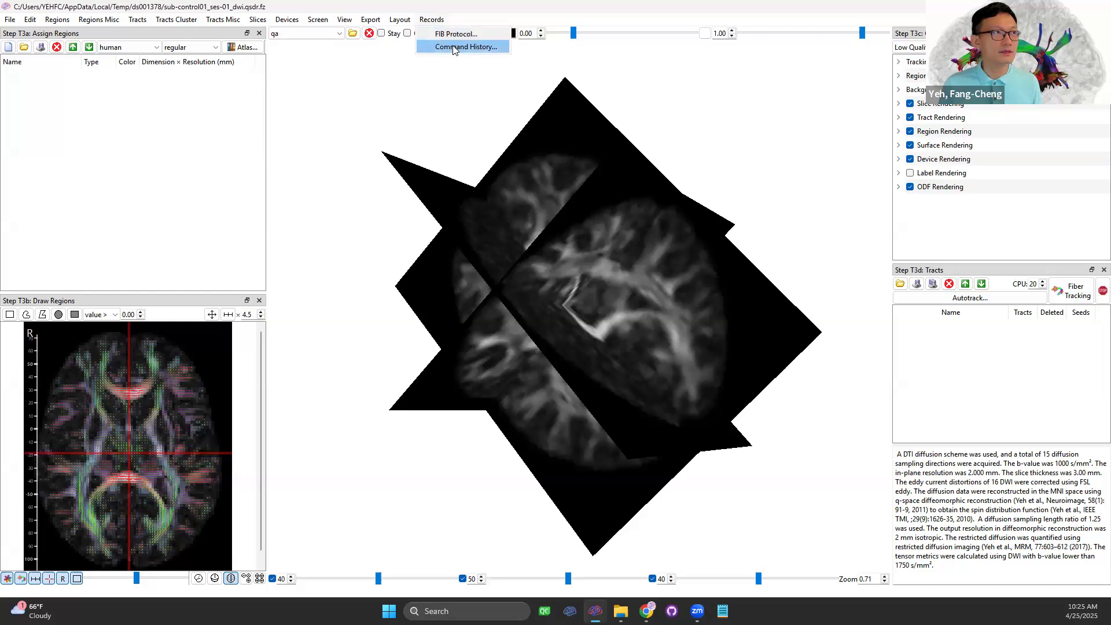
click(676, 237)
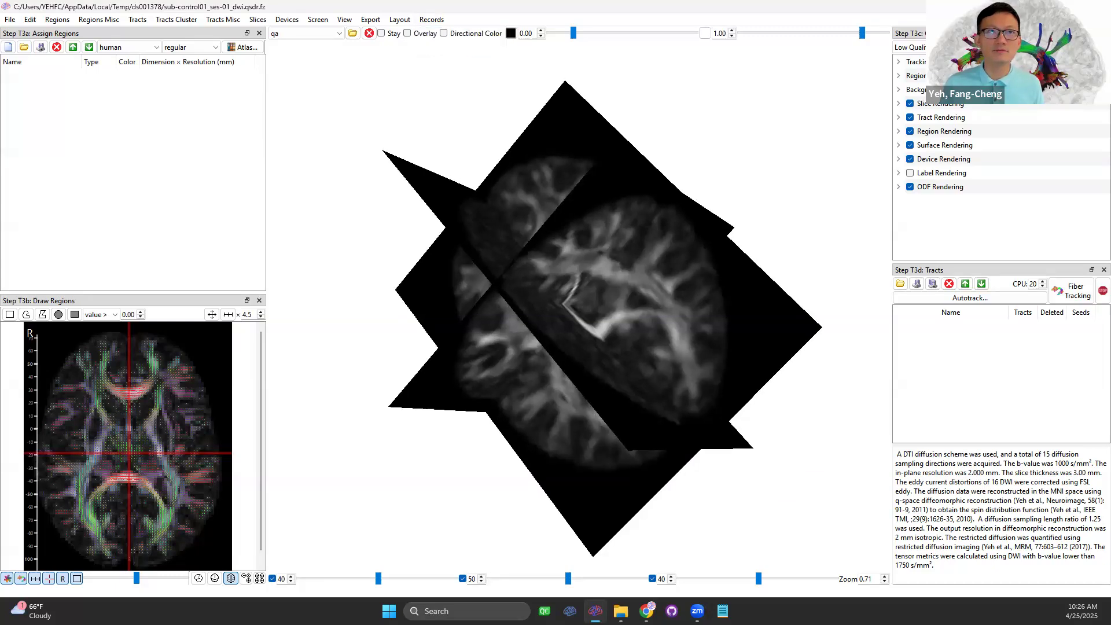
click(1094, 6)
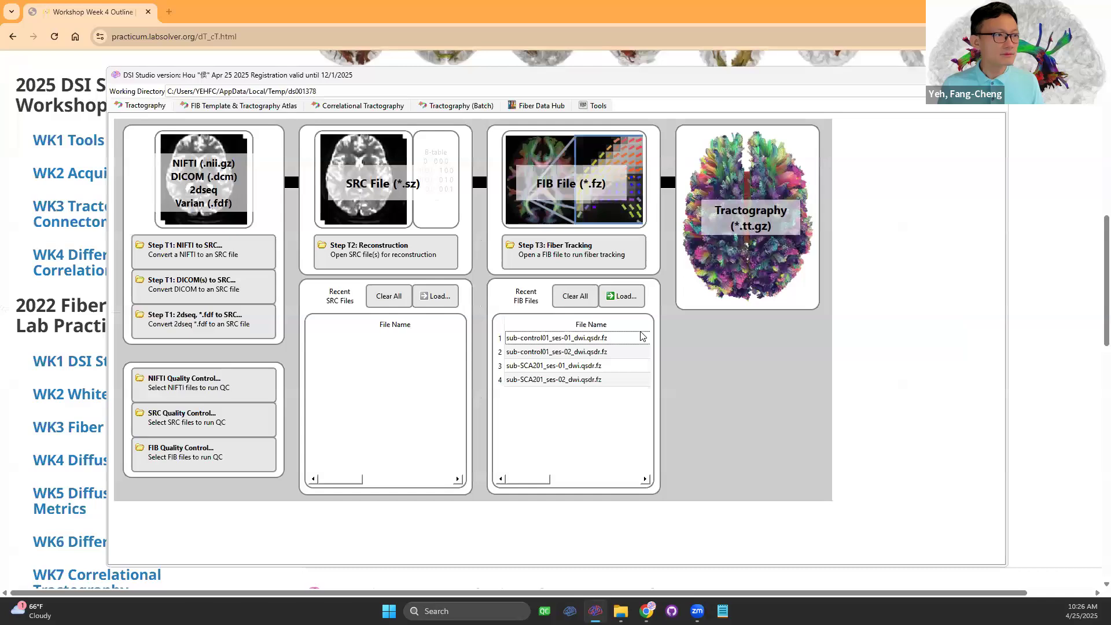
- Switch to the workshop outline in Chrome and read the cross-sectional analysis instructions, including building a population average template
click(499, 13)
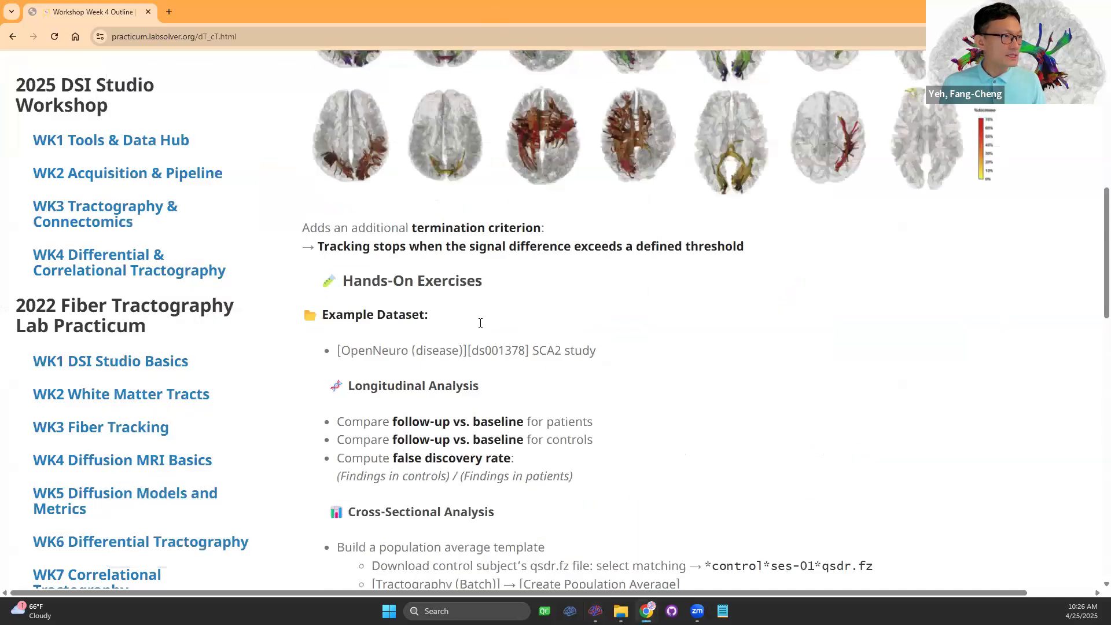
drag(342, 270, 520, 269)
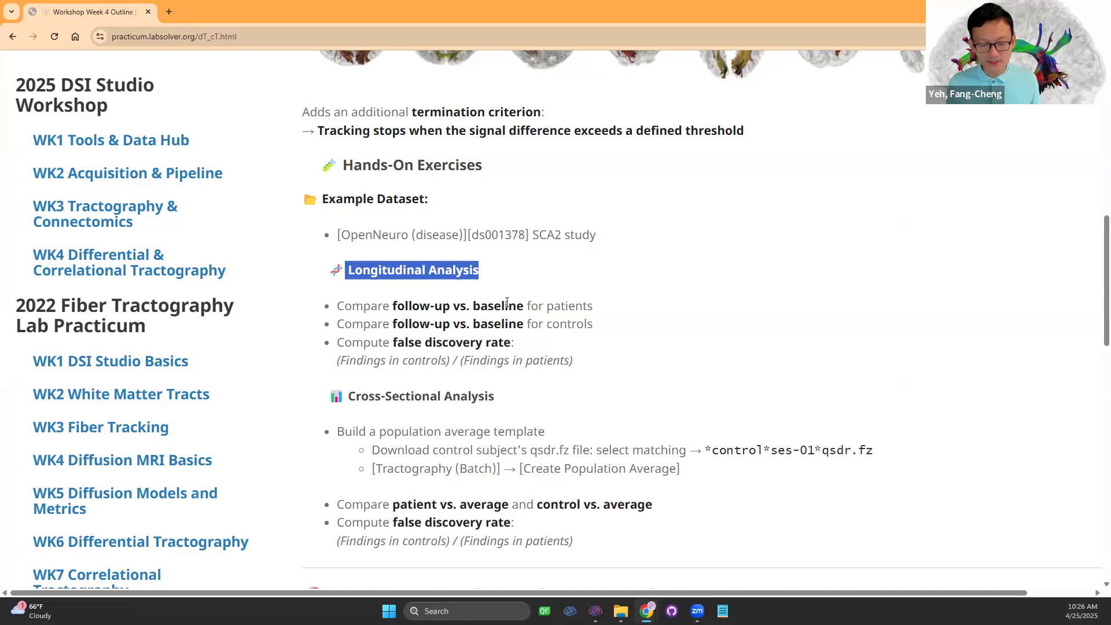
scroll(439, 405, down, 1)
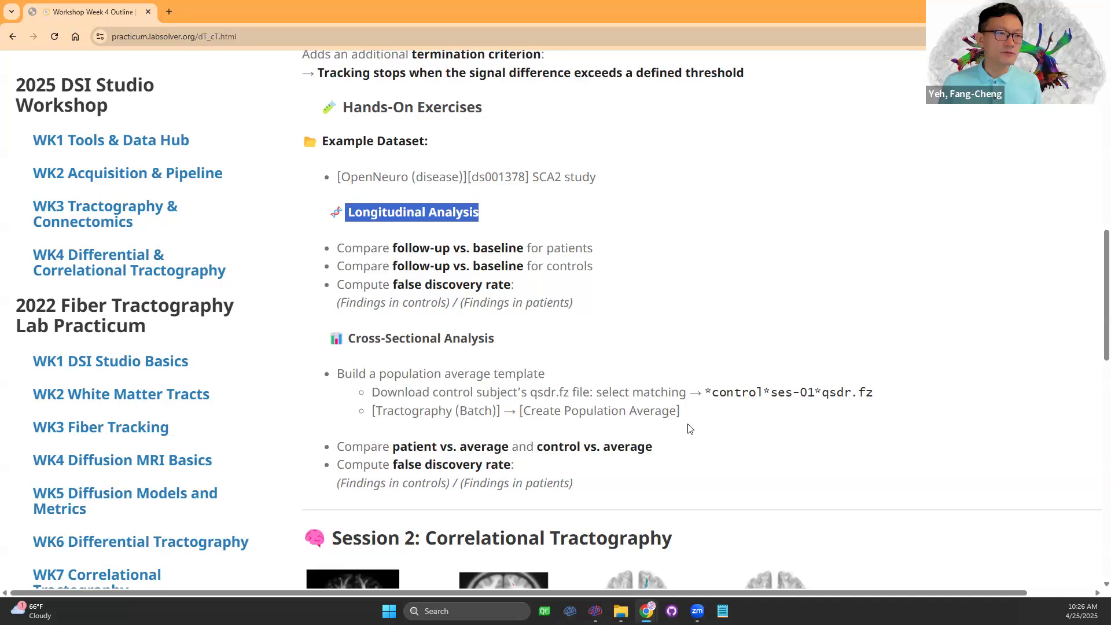
triple_click(558, 466)
click(650, 433)
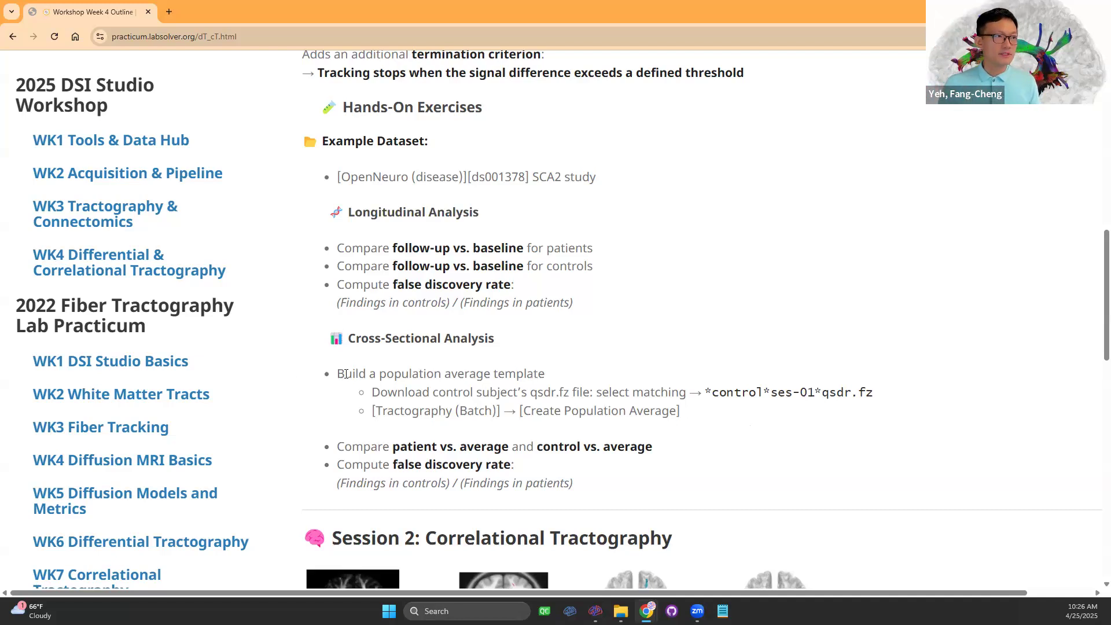
drag(339, 374, 727, 414)
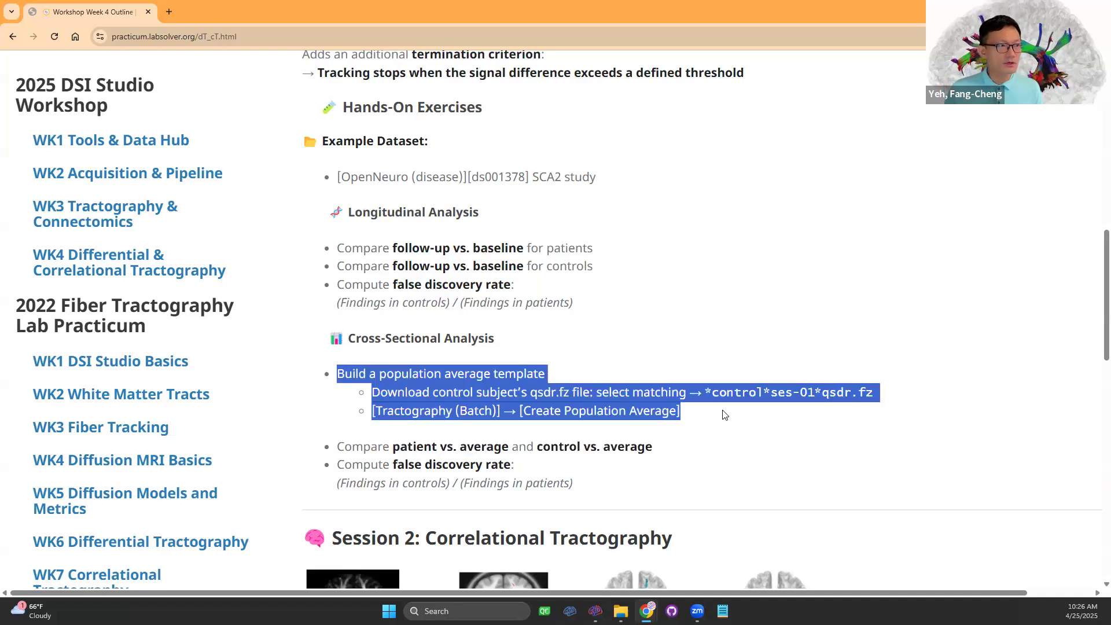
click(618, 446)
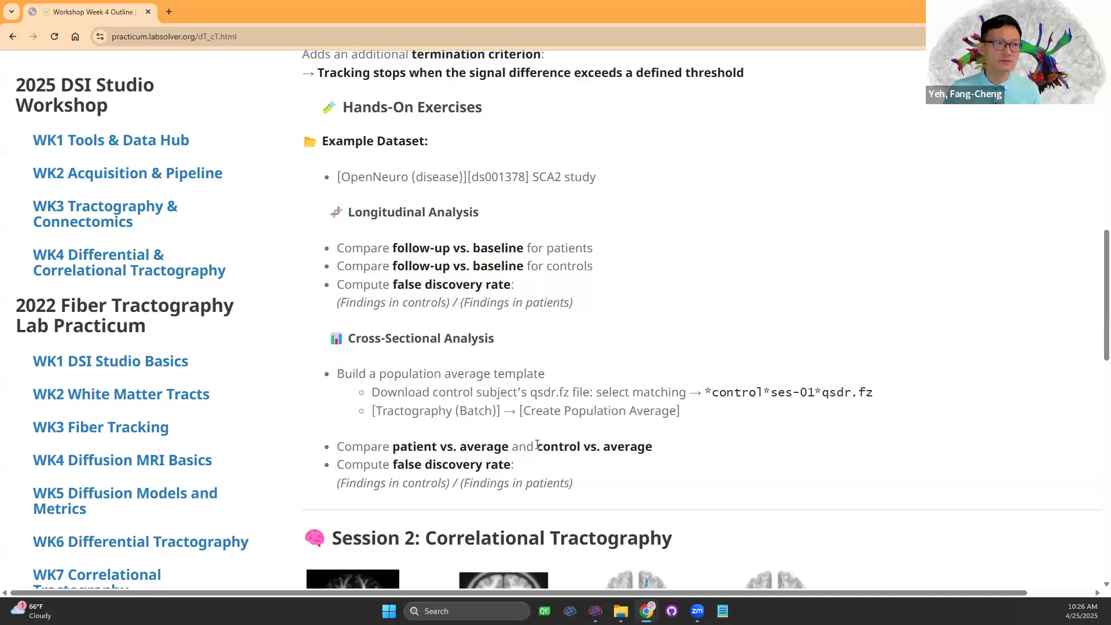
- Switch to DSI Studio's Fiber Data Hub and select sub-control01_ses-01_dwi.qsdr.fz in the ds001378 SCA2 dataset
click(594, 611)
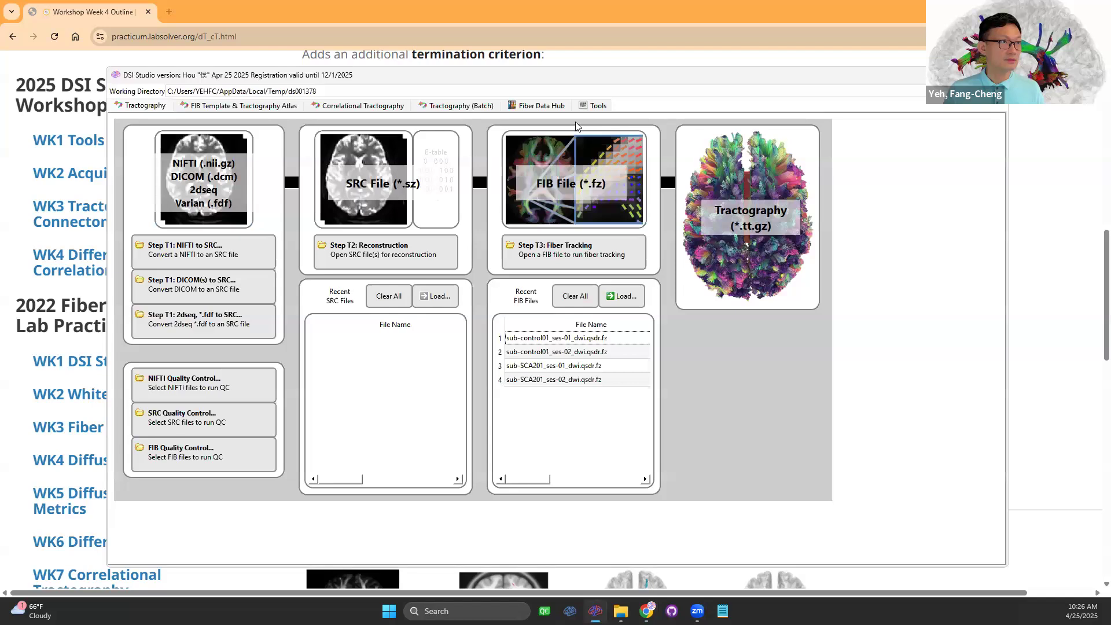
click(540, 105)
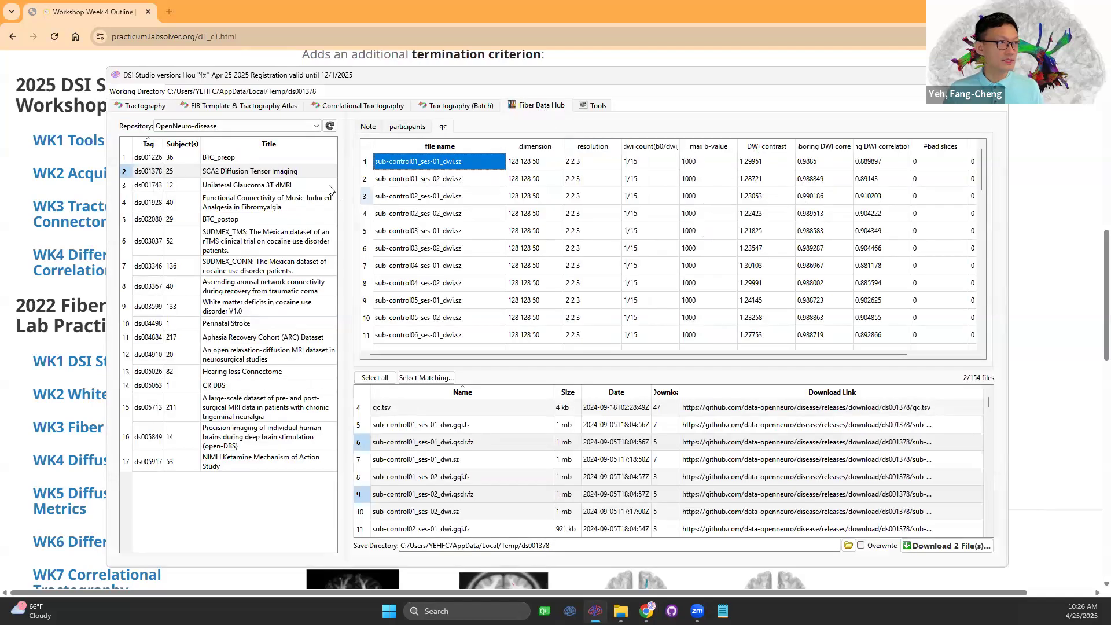
click(309, 171)
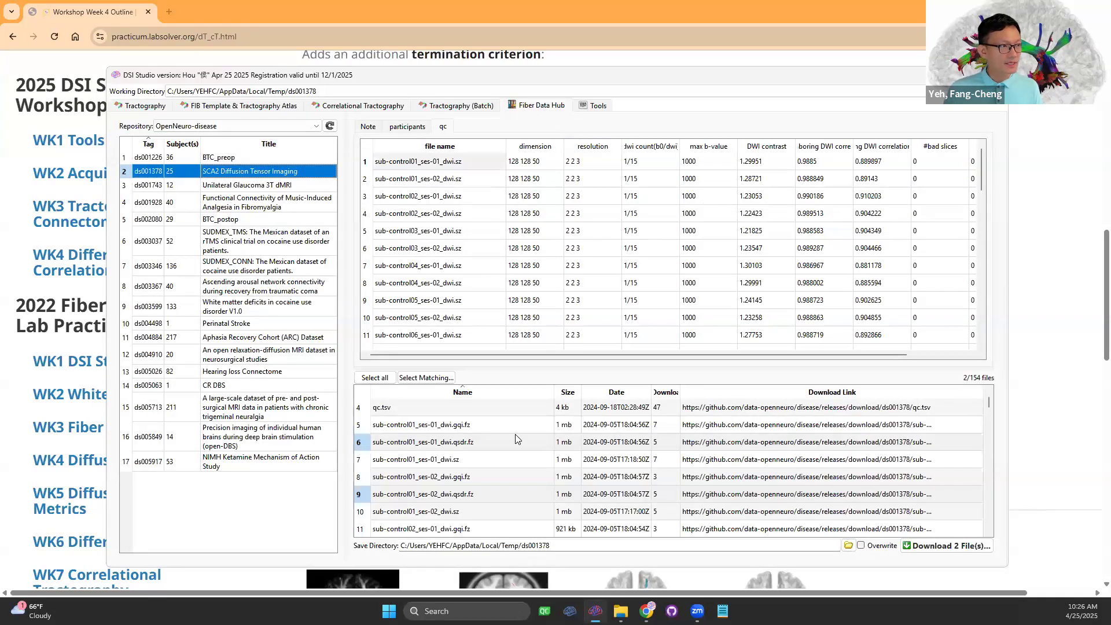
click(481, 425)
click(464, 446)
click(464, 433)
click(466, 446)
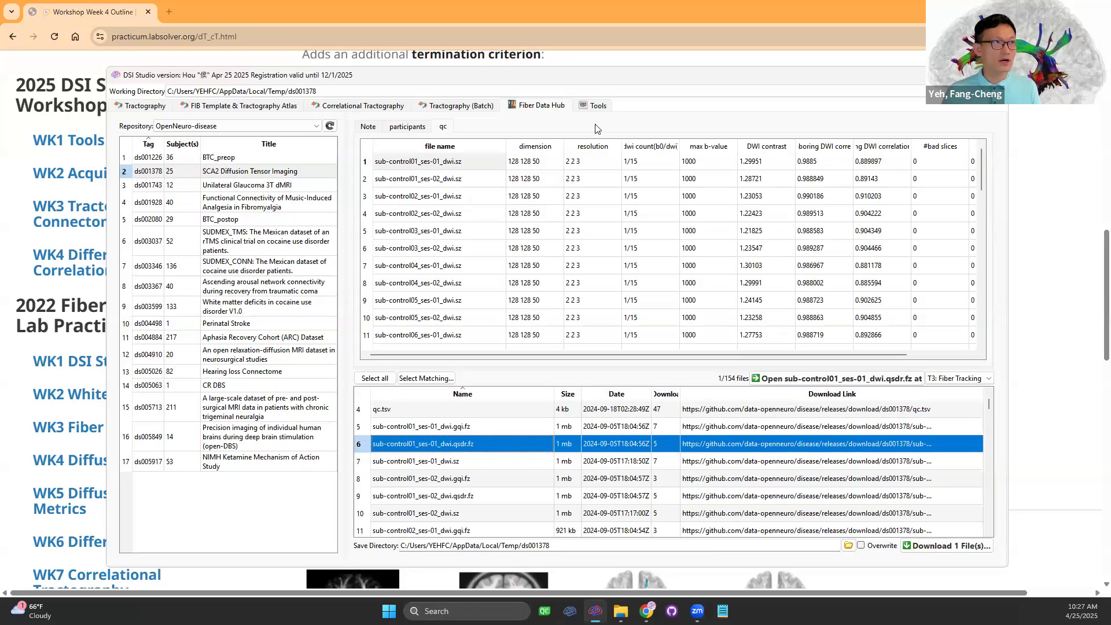
- Switch to the workshop outline in Chrome and copy the file matching pattern *control*ses-01*qsdr.fz
click(599, 7)
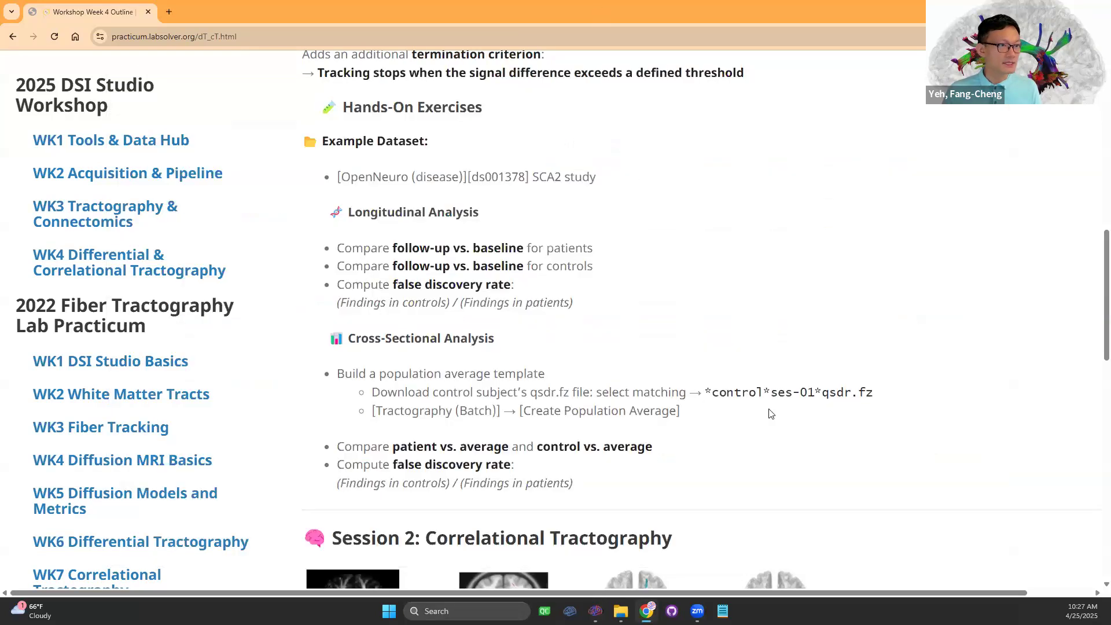
drag(703, 391, 875, 394)
key(ctrl+c)
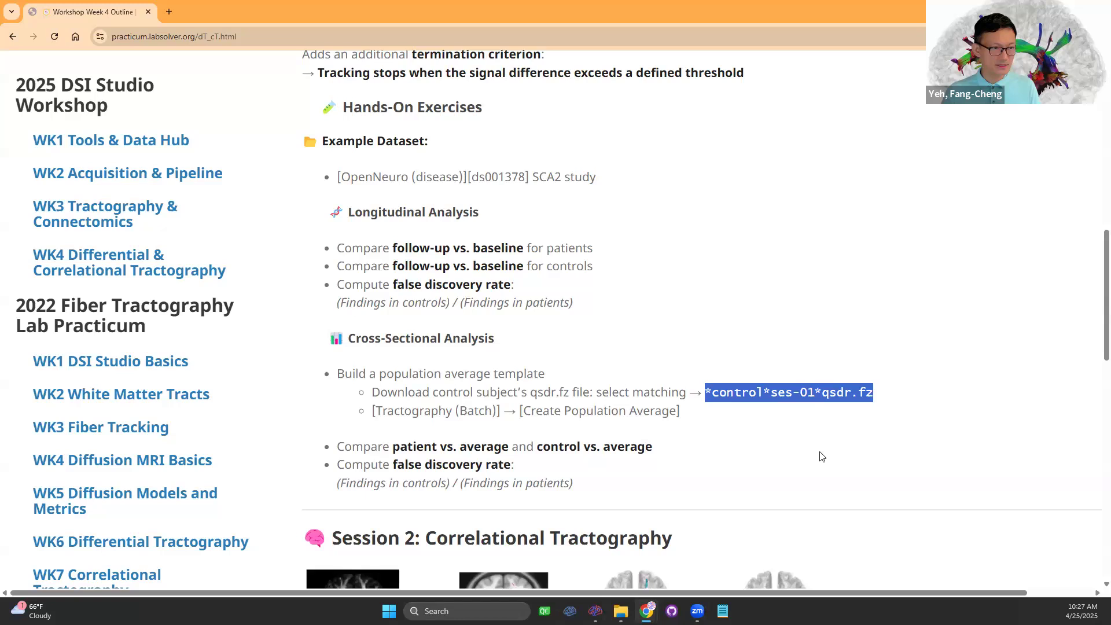
- Switch to DSI Studio and select the ds001378 files matching *control*ses-01*qsdr.fz in the Fiber Data Hub
click(595, 611)
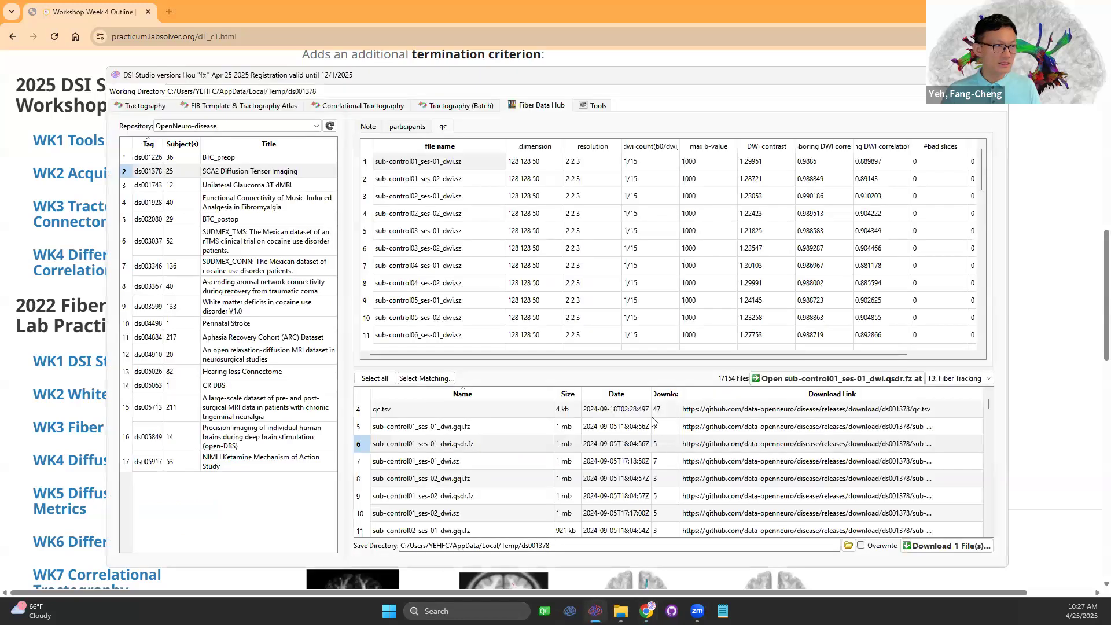
click(437, 380)
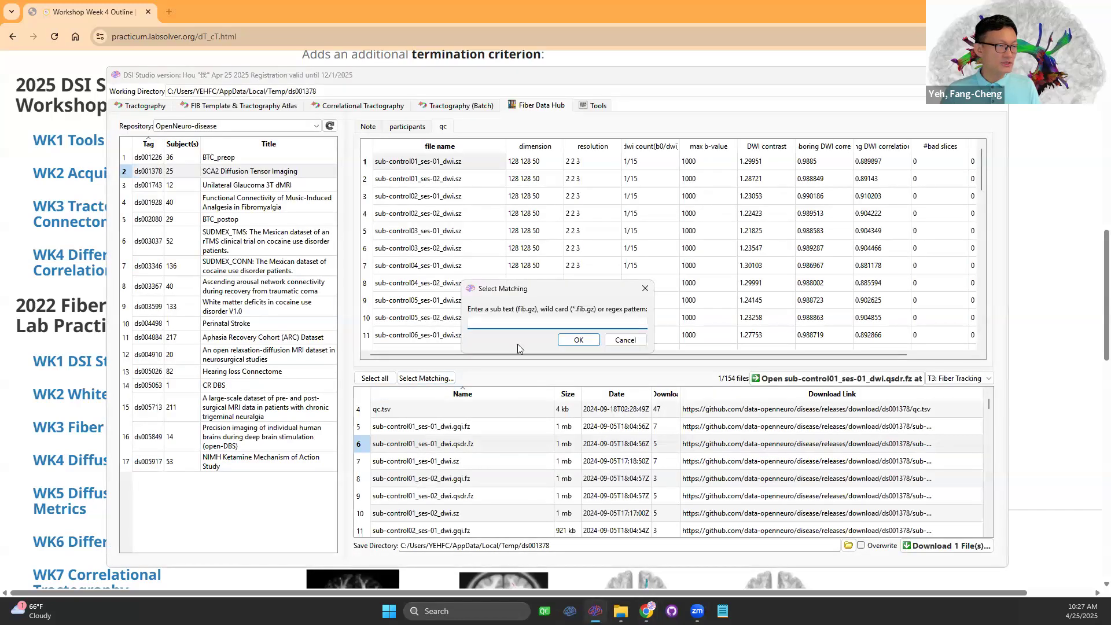
key(ctrl+v)
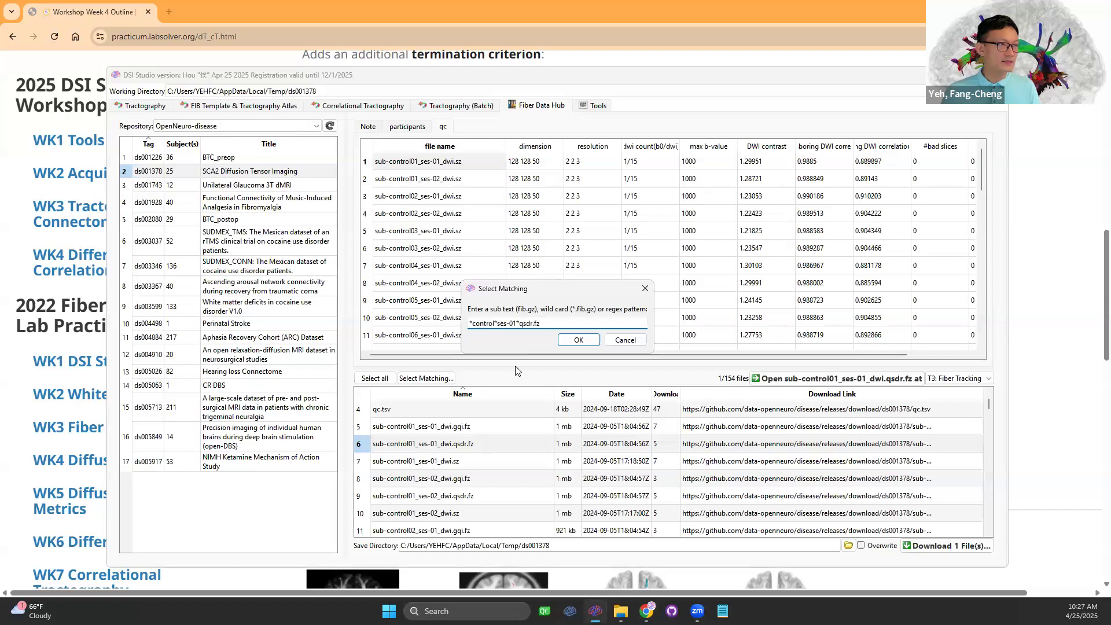
click(569, 344)
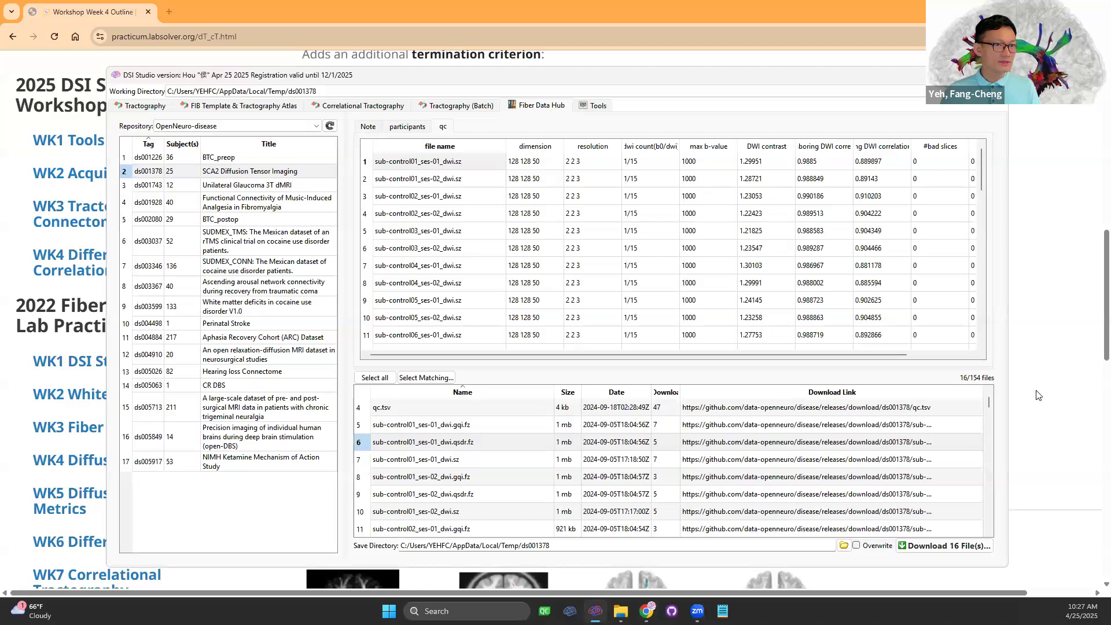
- Look through the ds001378 download list to check which control session 1 qsdr.fz files are selected
mouse_move(989, 403)
mouse_down()
mouse_move(989, 423)
mouse_move(990, 400)
mouse_up()
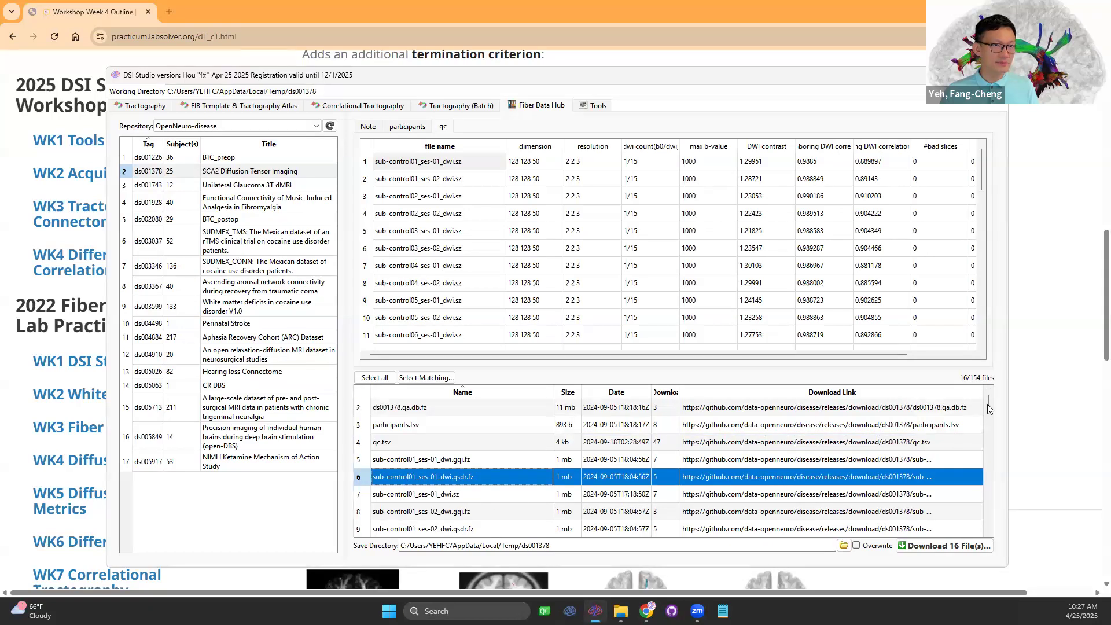
drag(989, 401, 987, 444)
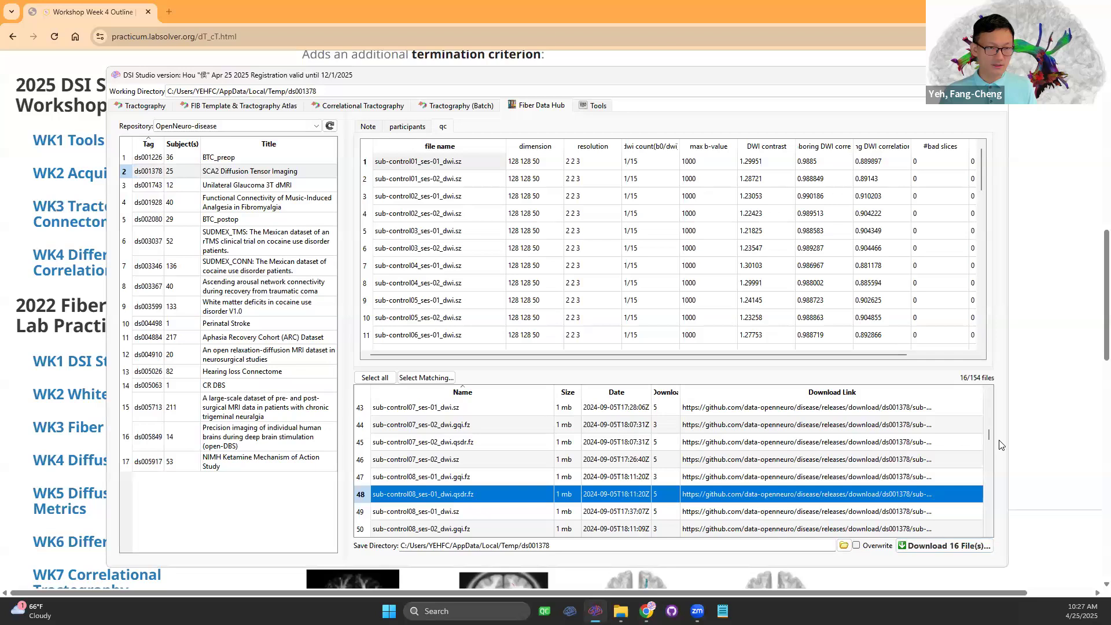
drag(989, 434, 989, 476)
scroll(989, 471, down, 3)
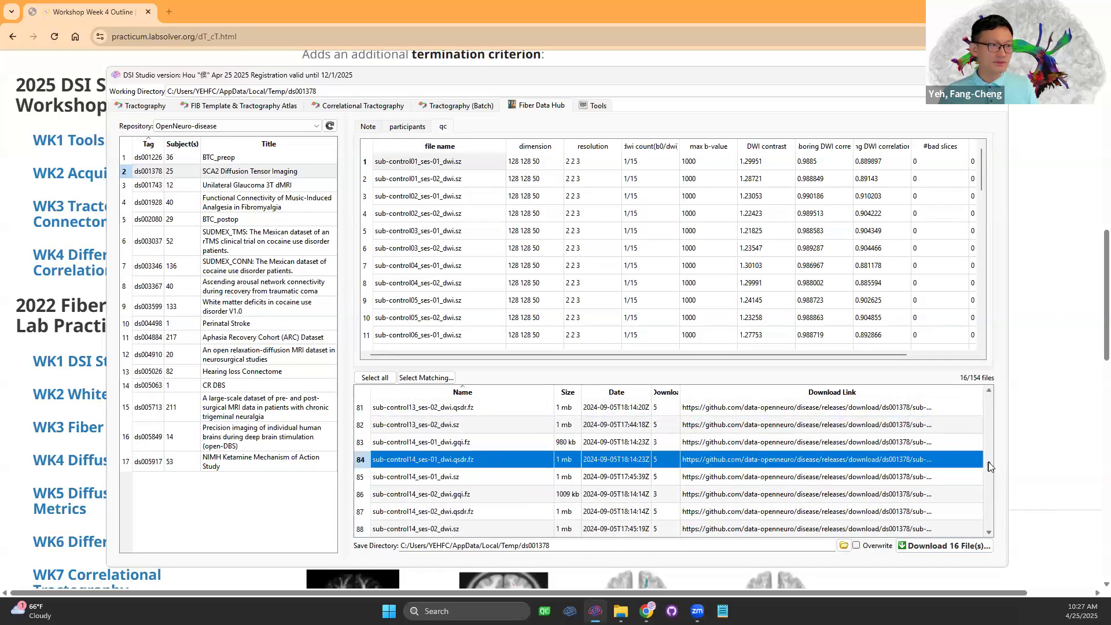
scroll(988, 457, up, 6)
scroll(988, 463, down, 2)
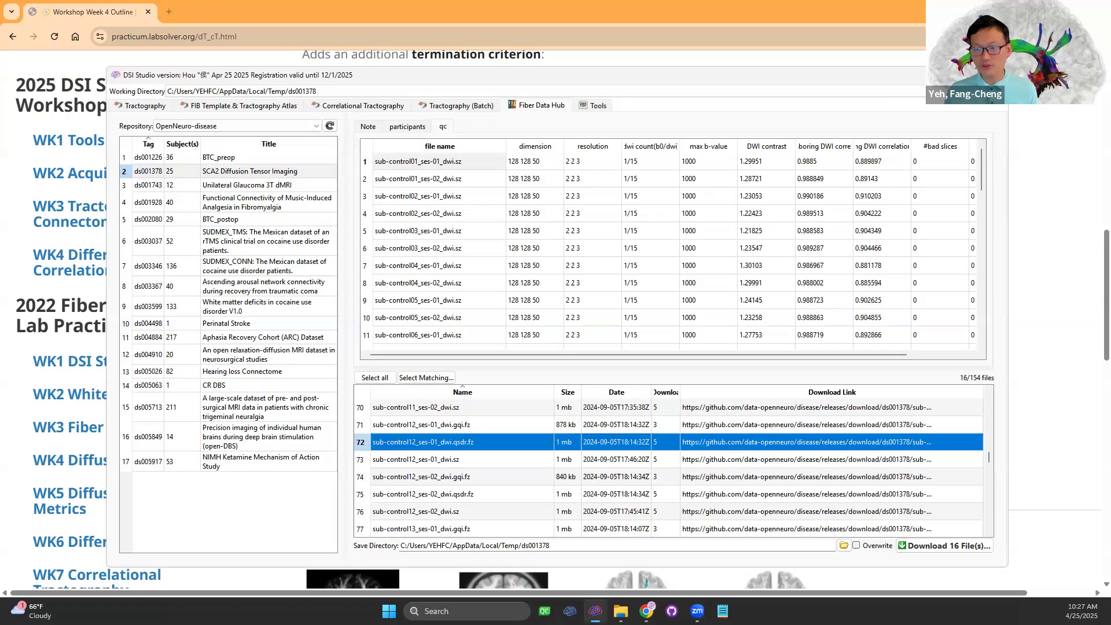
- Switch to File Explorer and check the downloaded control session 1 qsdr.fz files, control01 through control16, in the ds001378 folder
key(alt+Tab)
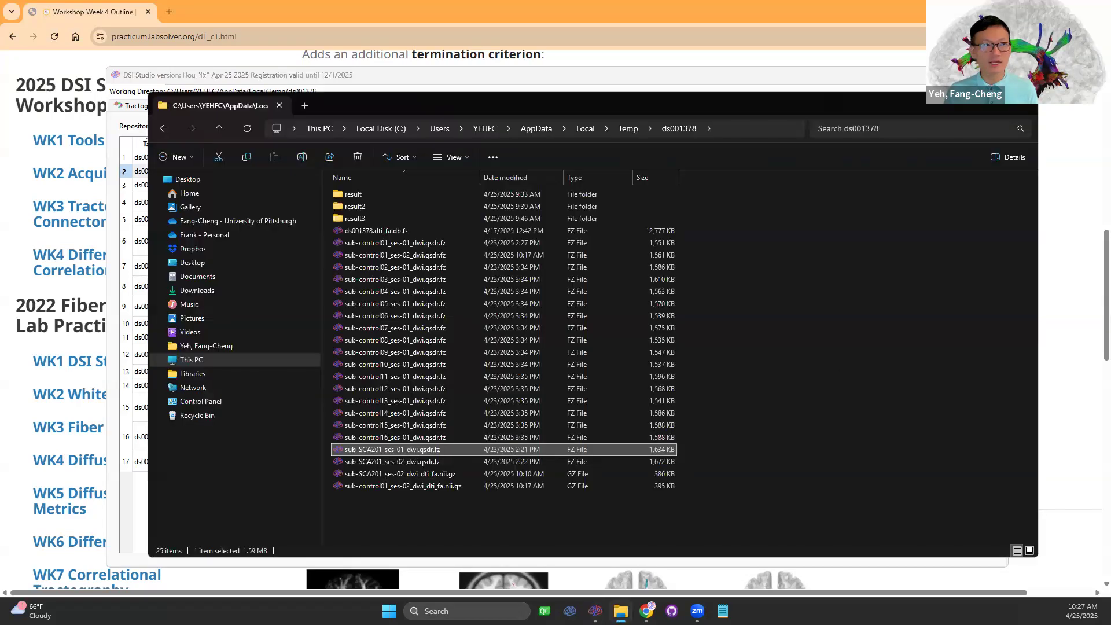
click(424, 242)
click(422, 254)
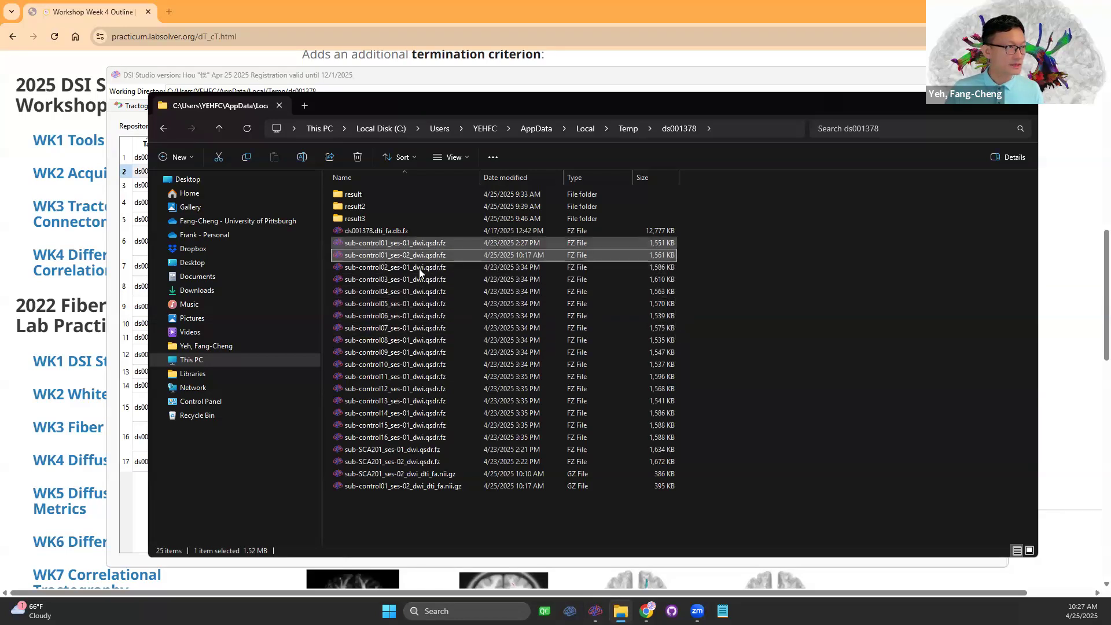
click(425, 438)
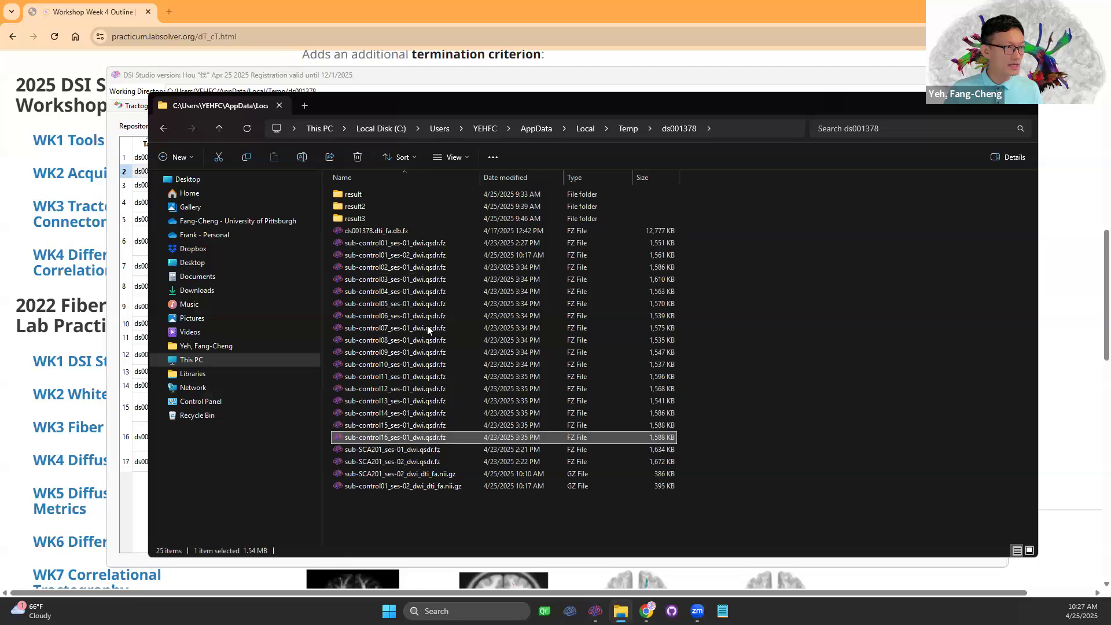
click(431, 266)
shift+click(421, 437)
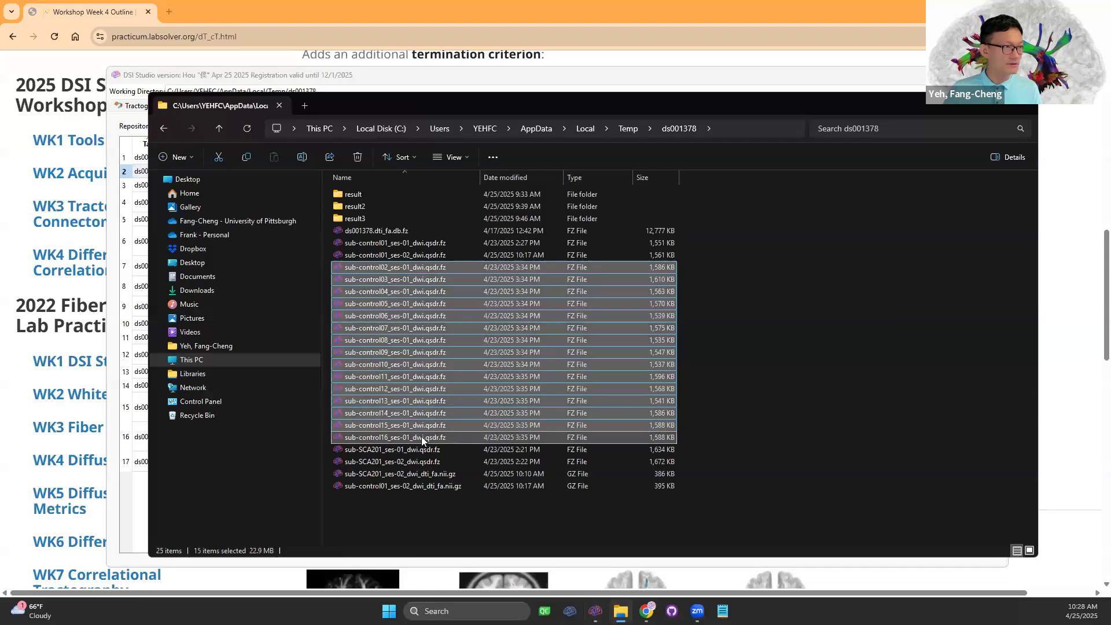
click(432, 243)
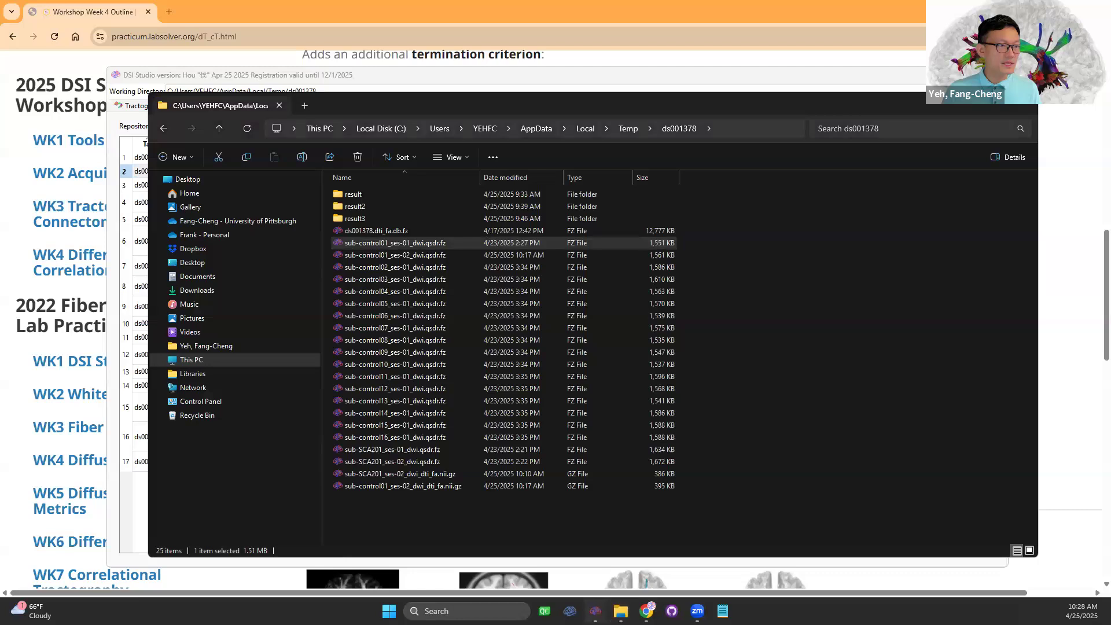
- Switch to DSI Studio and open the Create Population Average tool among the batch tractography functions
click(595, 610)
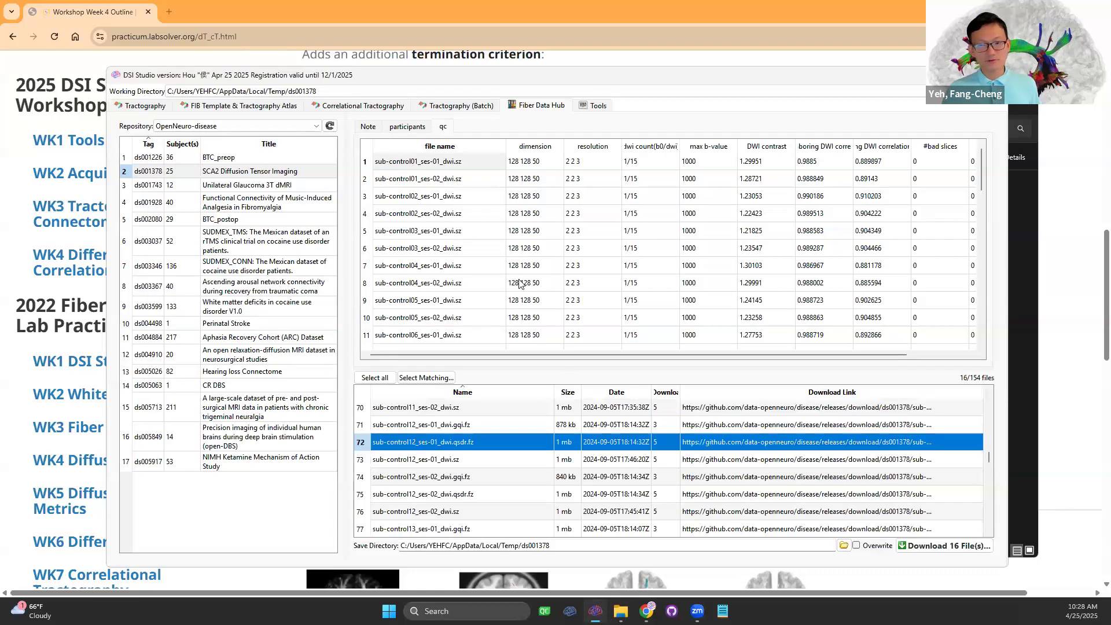
click(368, 108)
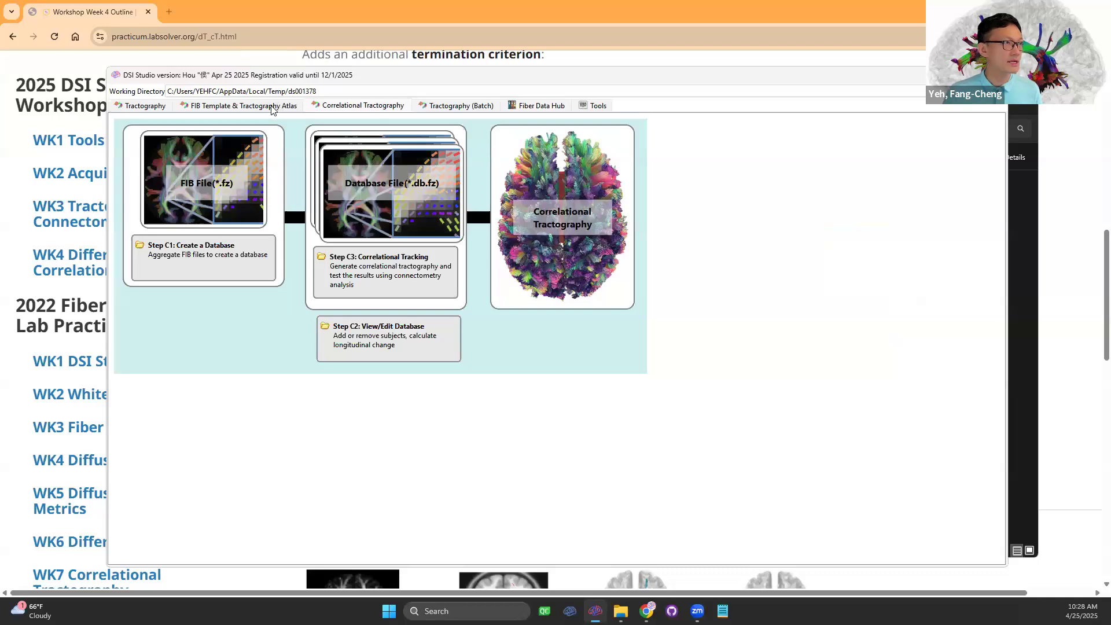
click(452, 109)
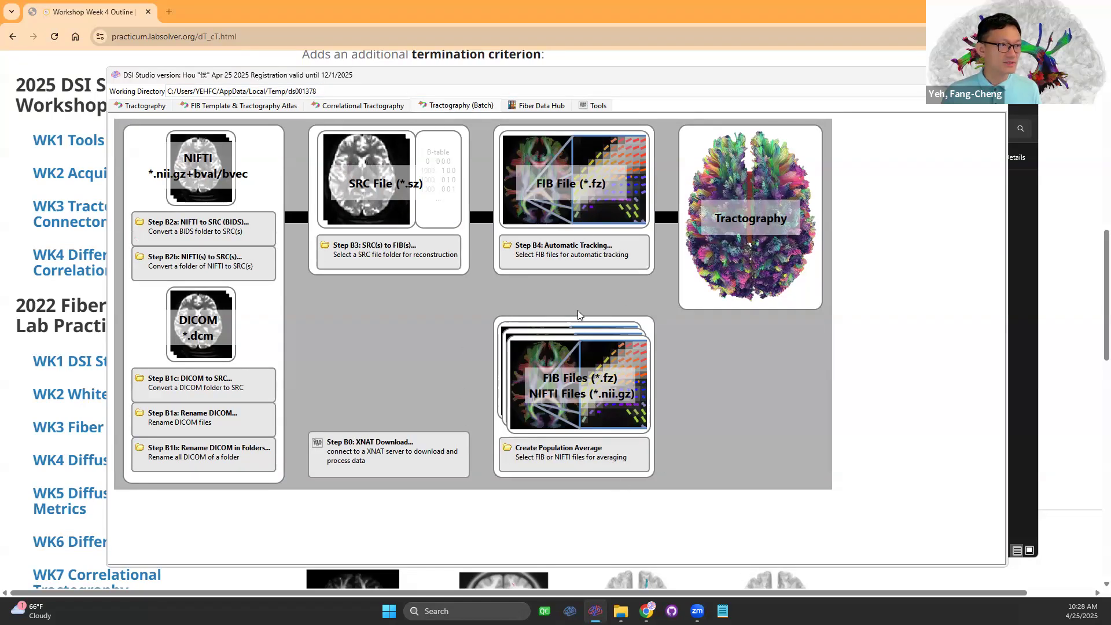
drag(719, 84, 766, 91)
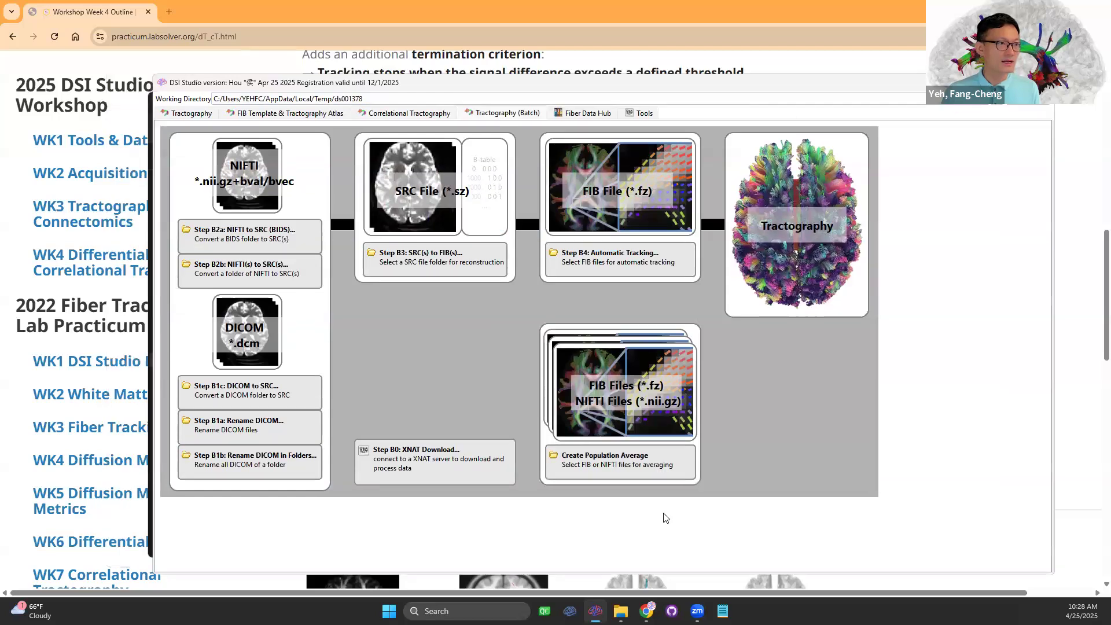
click(631, 459)
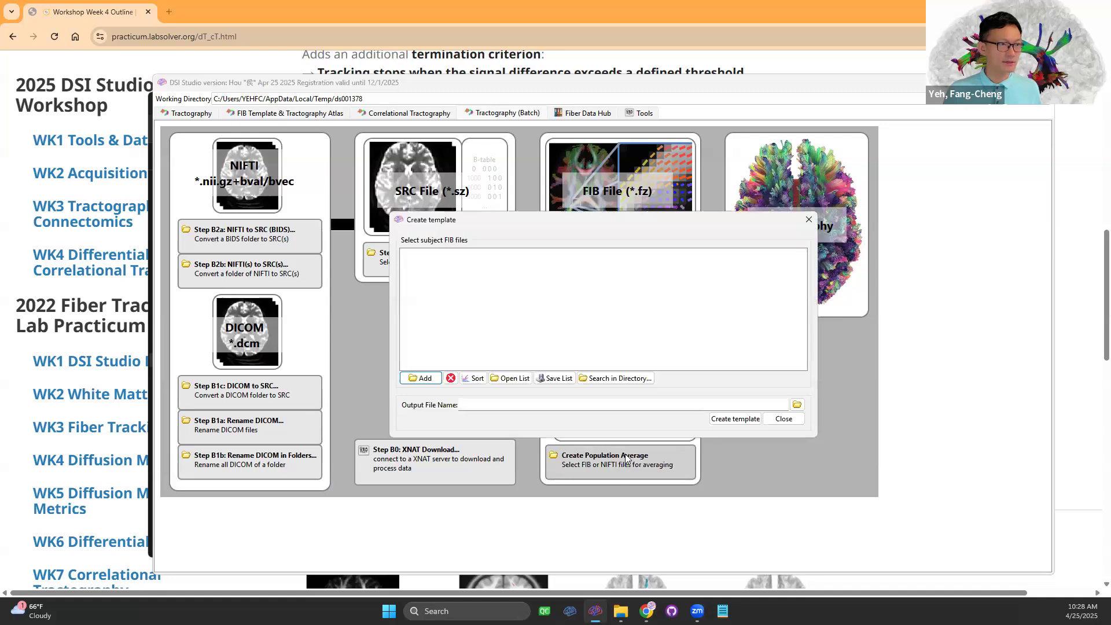
- Add the session 1 qsdr.fz files of sub-control01 through sub-control16 as template subjects, leaving out sub-control01_ses-02_dwi.qsdr.fz
click(422, 381)
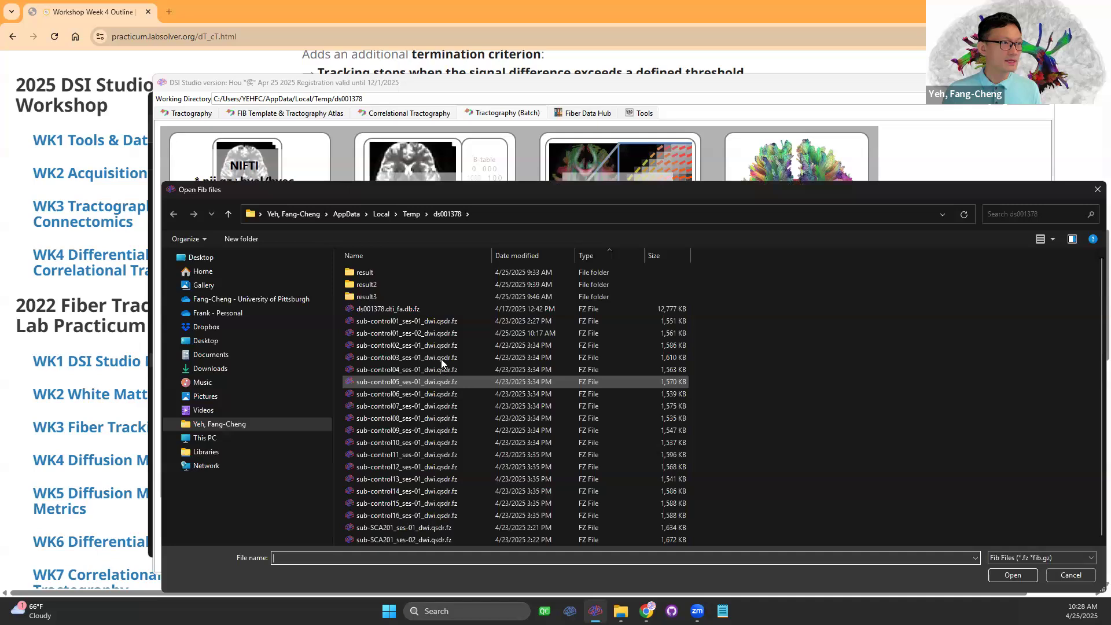
click(447, 321)
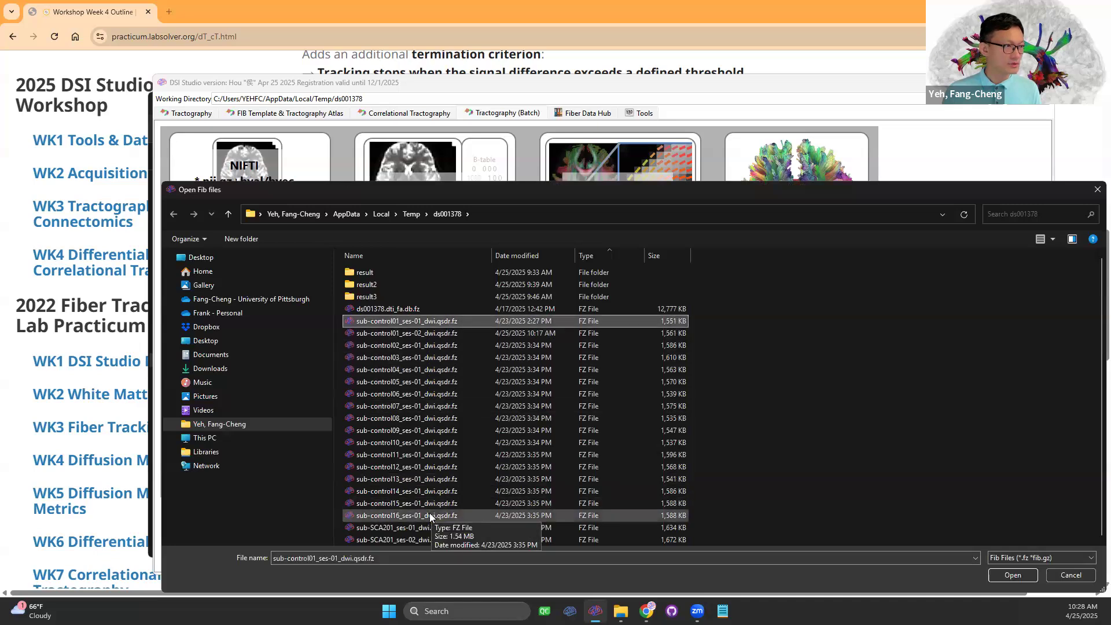
shift+click(433, 515)
ctrl+click(435, 334)
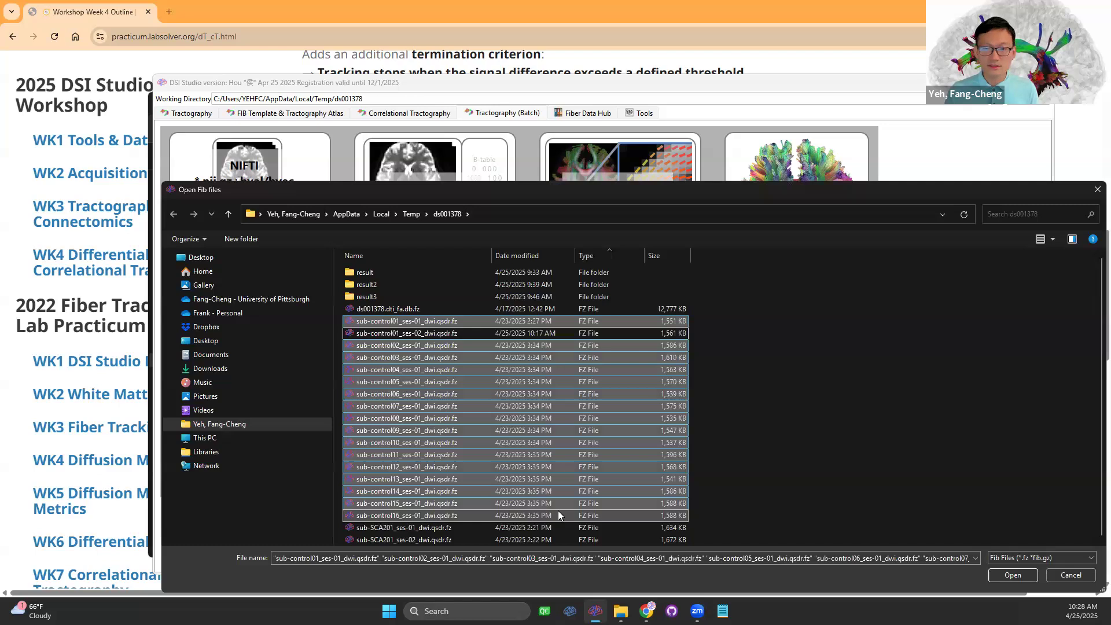
click(1007, 573)
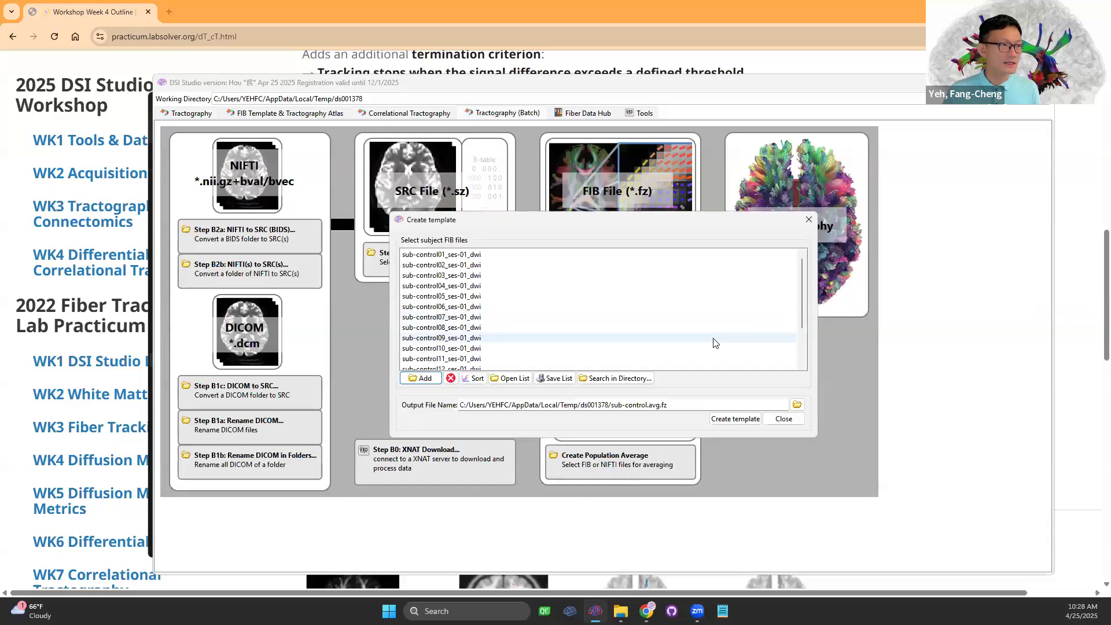
- Create the population average template with output name sub-control.avg.fz from the listed control subjects and close the template dialog
drag(801, 305, 800, 339)
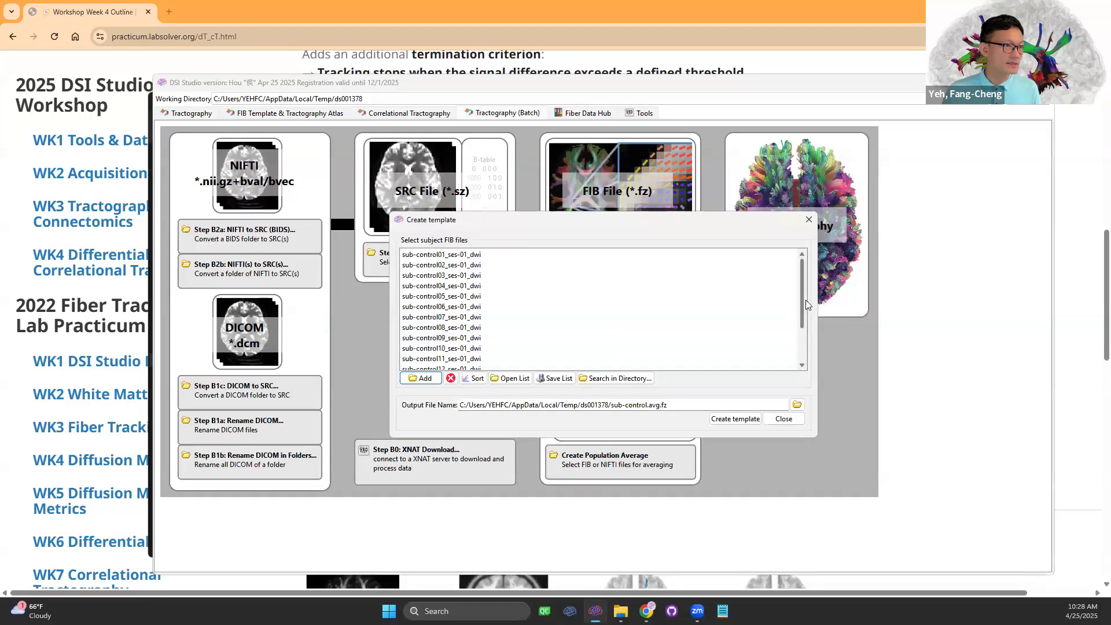
click(732, 422)
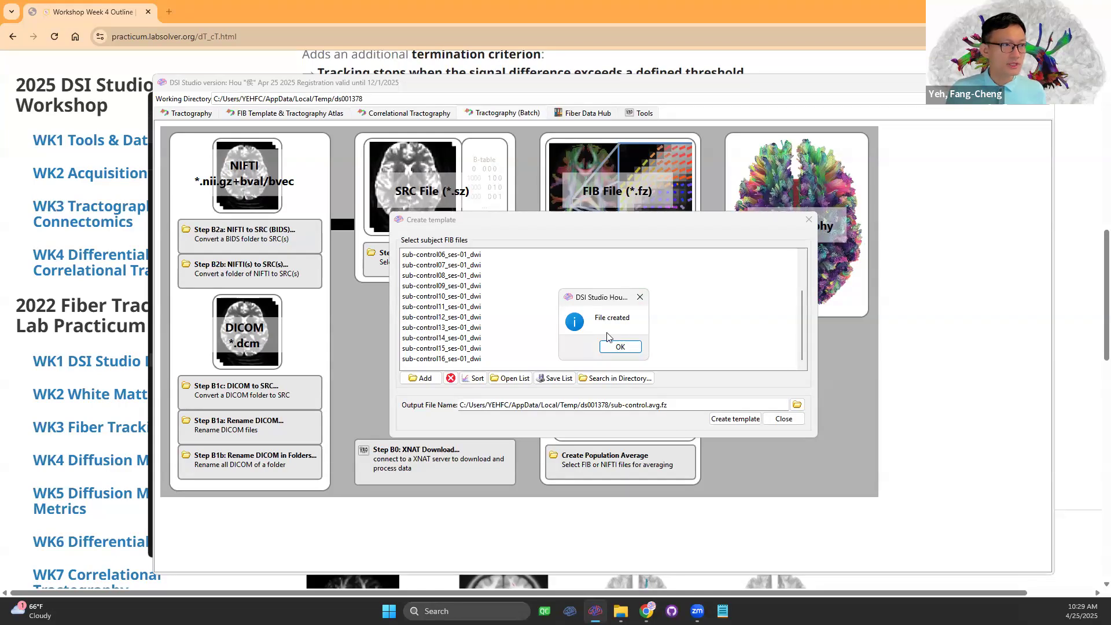
click(619, 347)
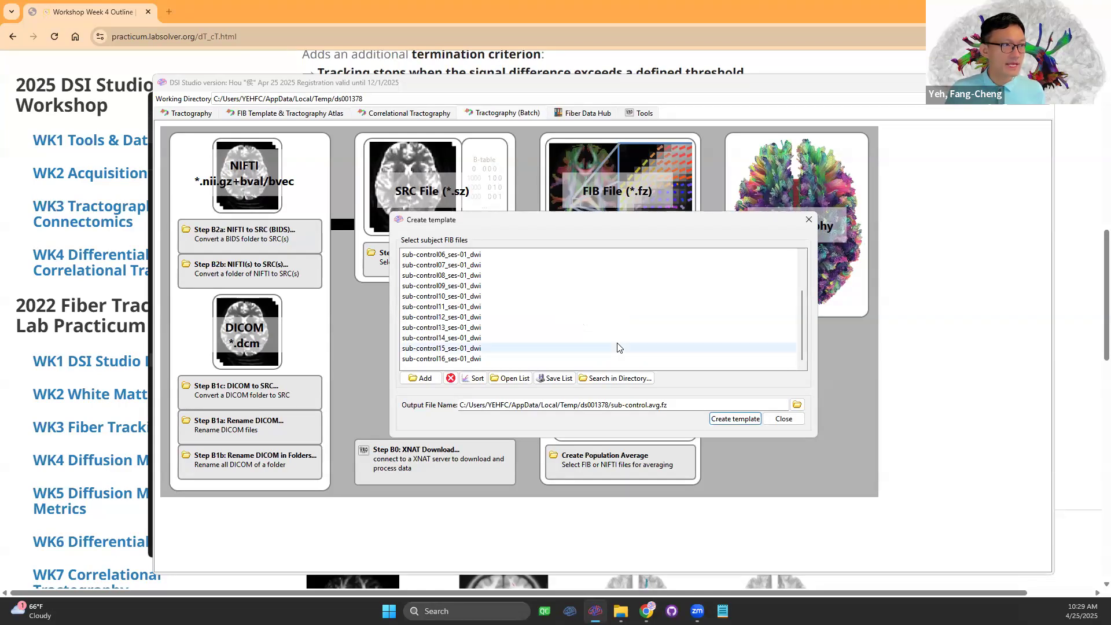
click(809, 220)
- Switch to File Explorer and open sub-control.avg.fz.mean.fz from the ds001378 folder in DSI Studio's tracking window
click(620, 610)
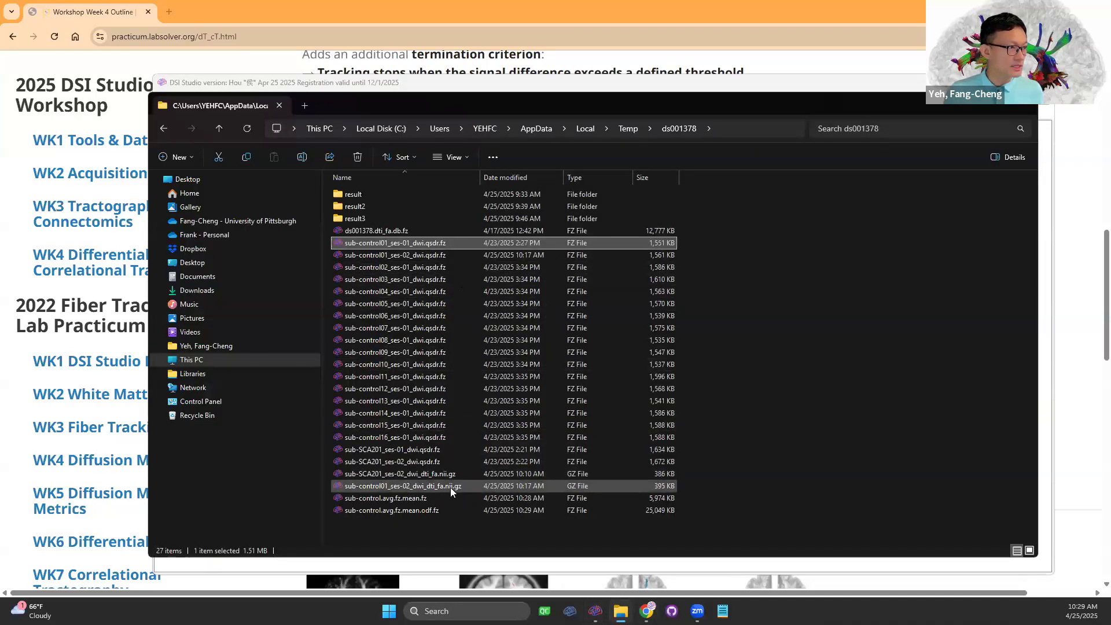
click(431, 510)
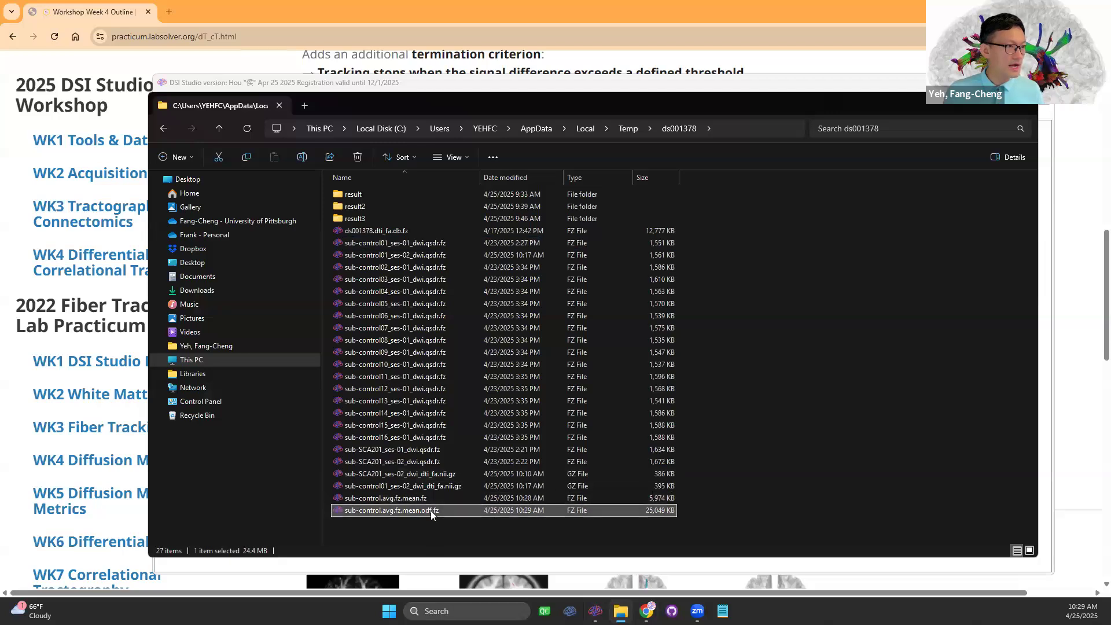
click(416, 497)
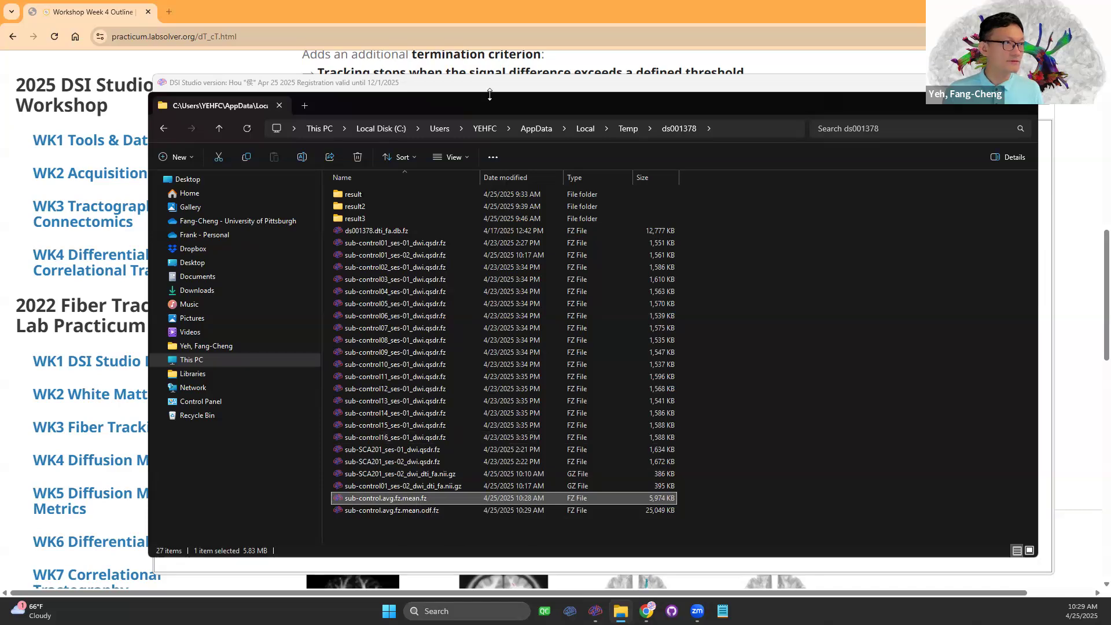
drag(483, 106, 854, 85)
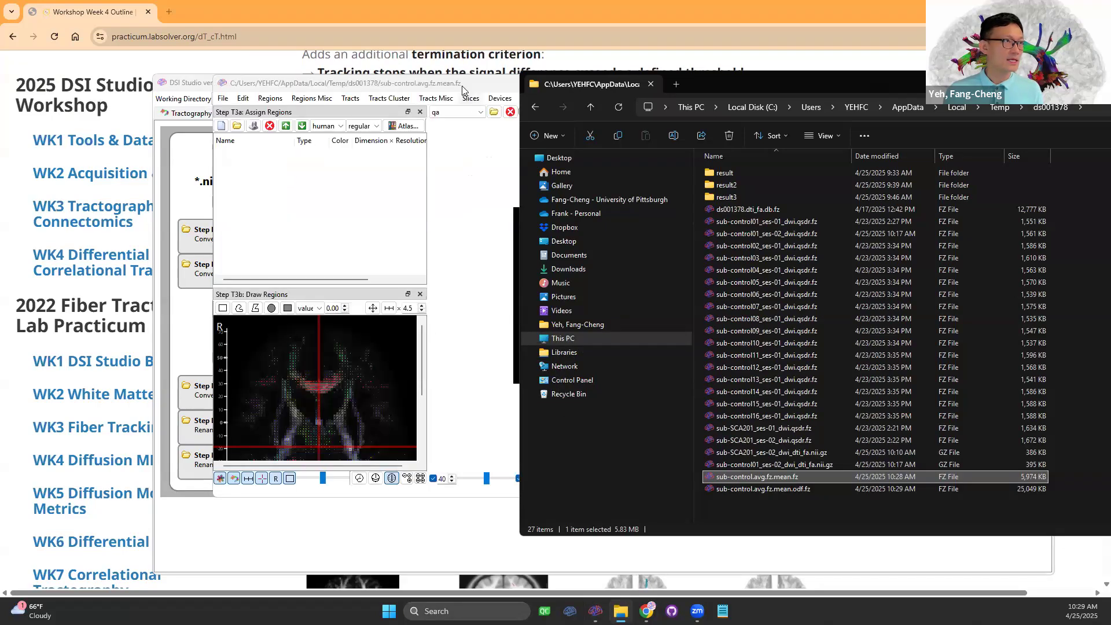
click(461, 84)
- View the template's averaged metric maps, including avg_dti_fa, avg_iso and avg_rdi, and return the slice display to avg_dti_fa
click(462, 112)
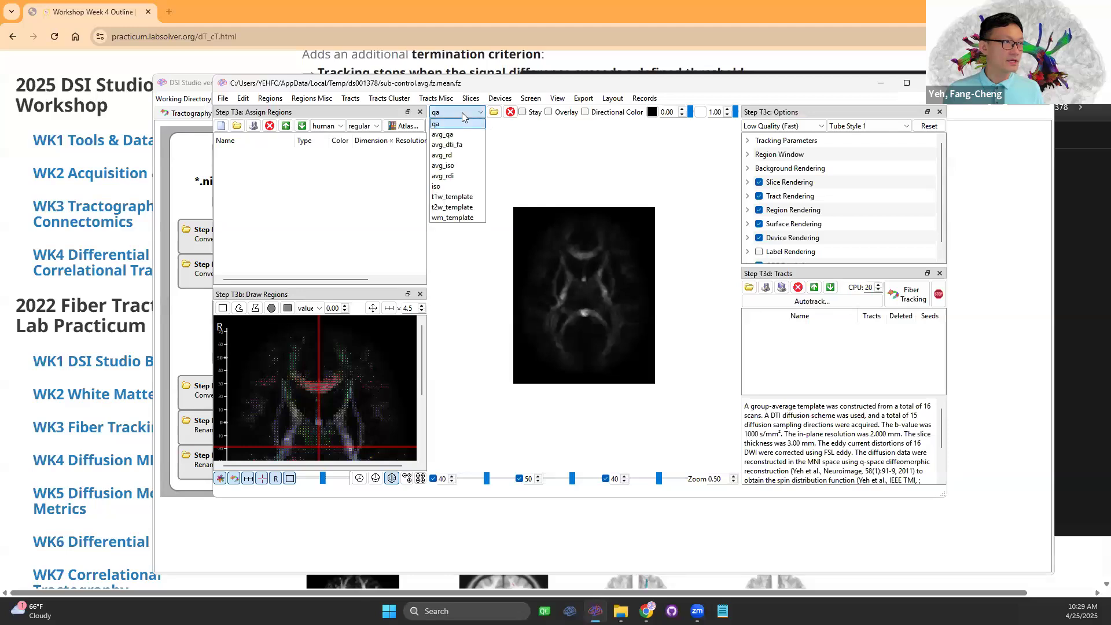
click(456, 144)
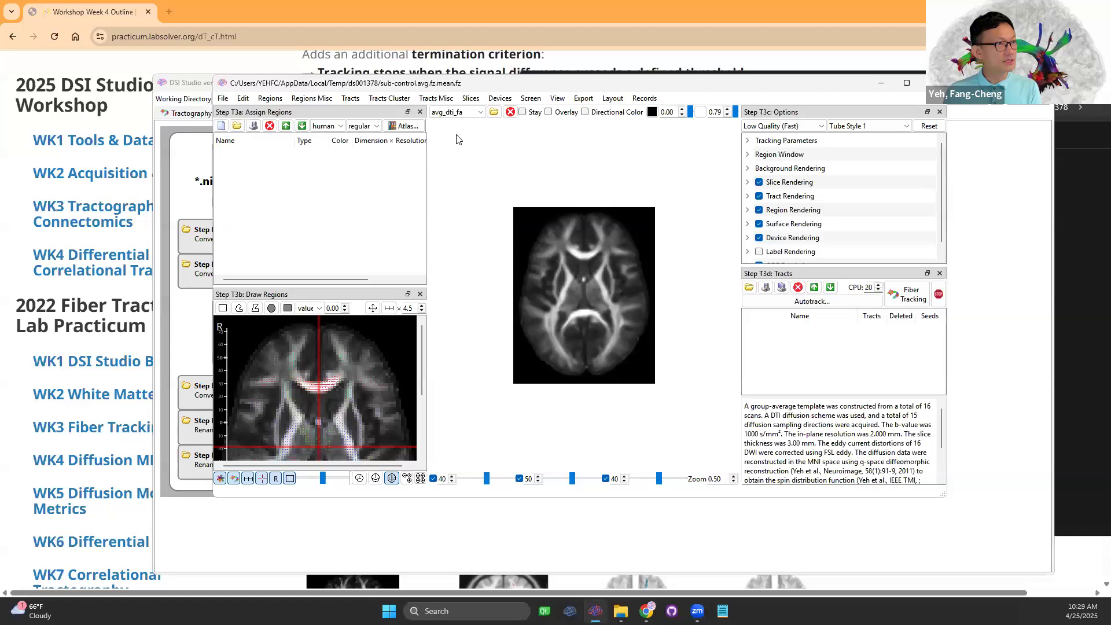
key(Down)
key(Down)
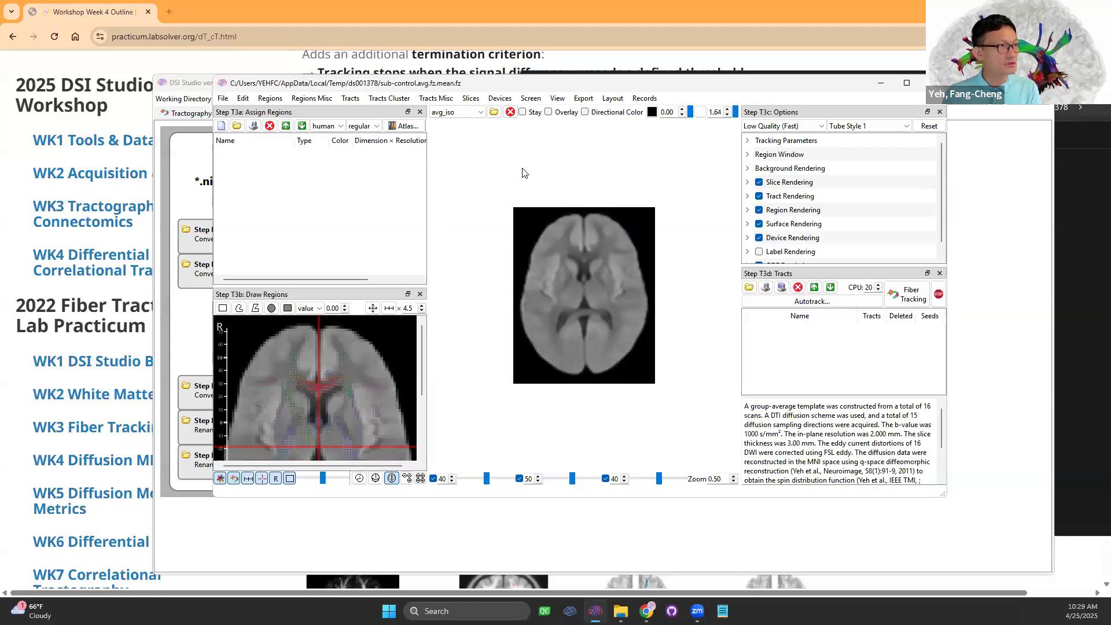
key(Down)
key(Down)
scroll(456, 116, up, 2)
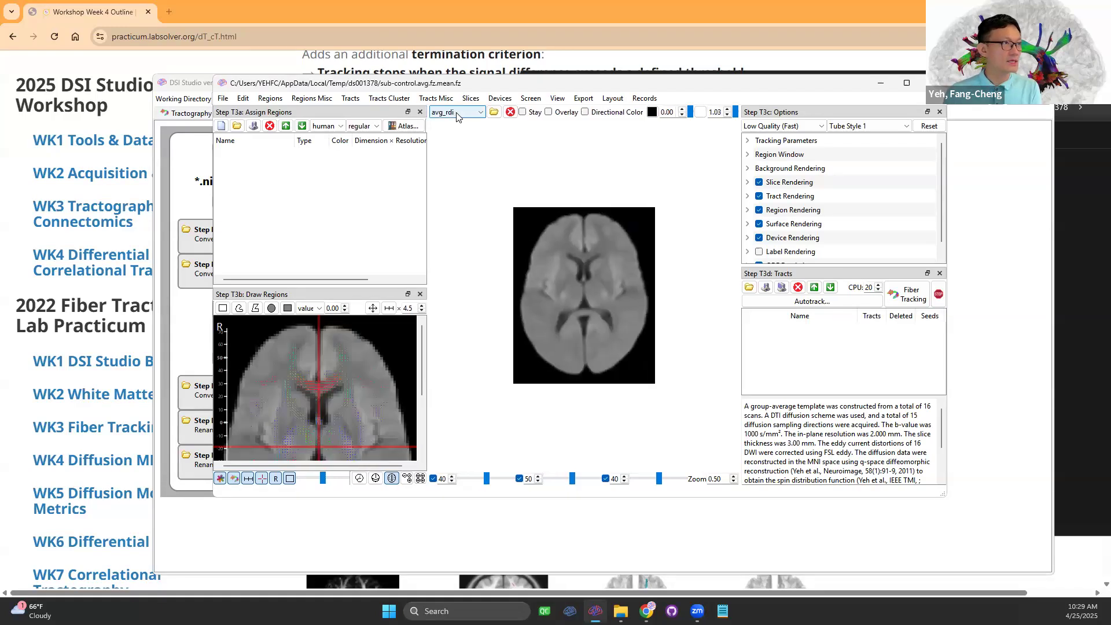
click(456, 112)
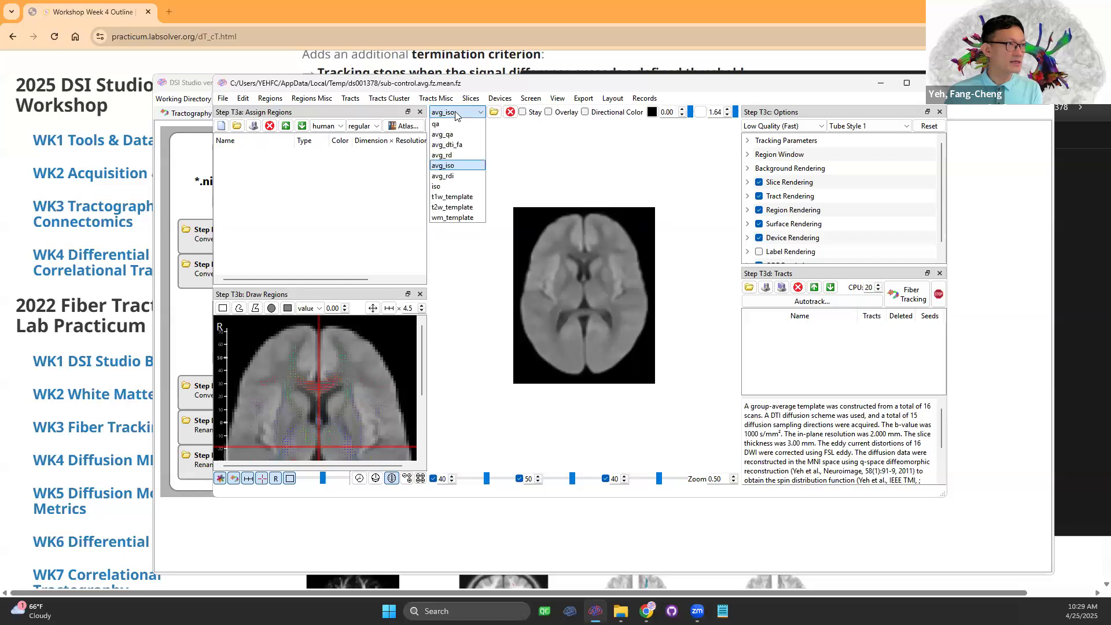
click(457, 144)
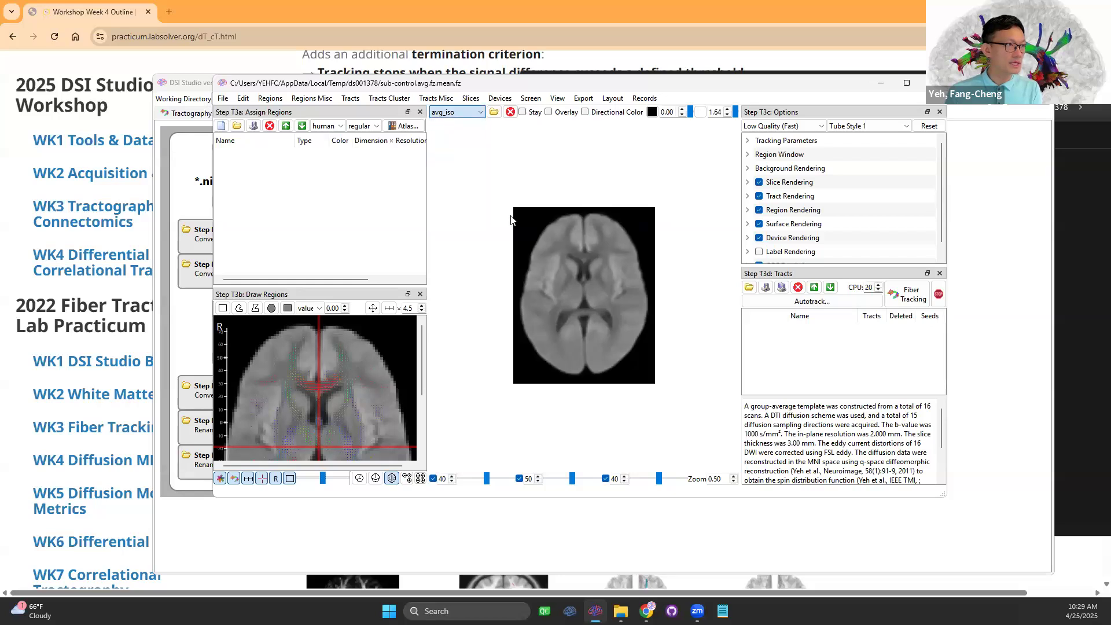
- Export the template's avg_dti_fa map as sub-control_avg_dti_fa.nii.gz in the ds001378 folder and close the tracking window
click(585, 100)
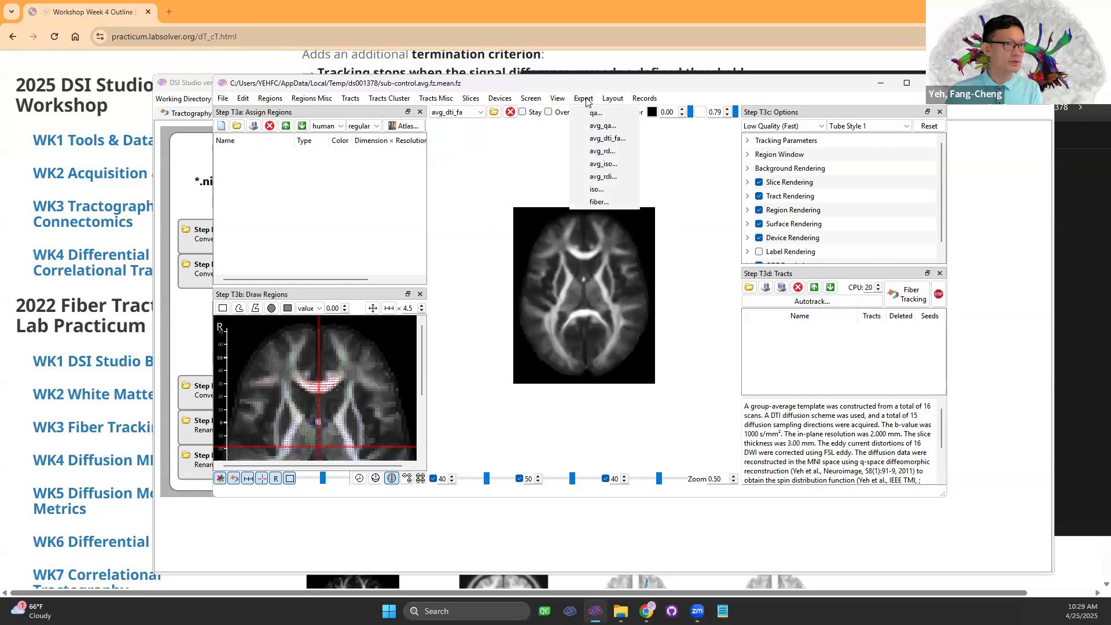
click(596, 143)
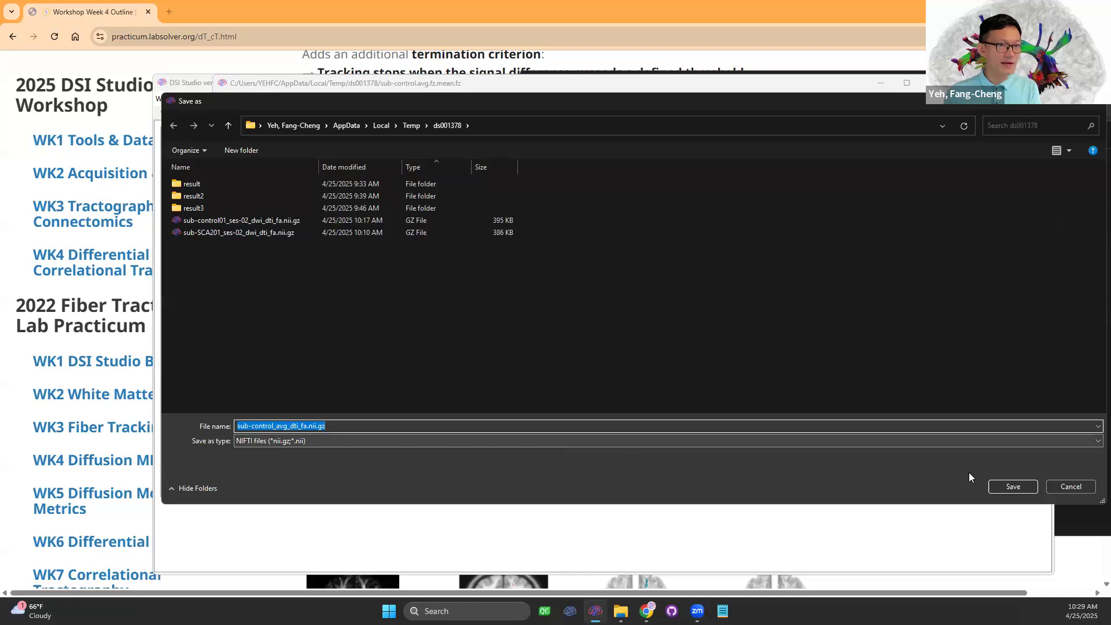
click(1004, 487)
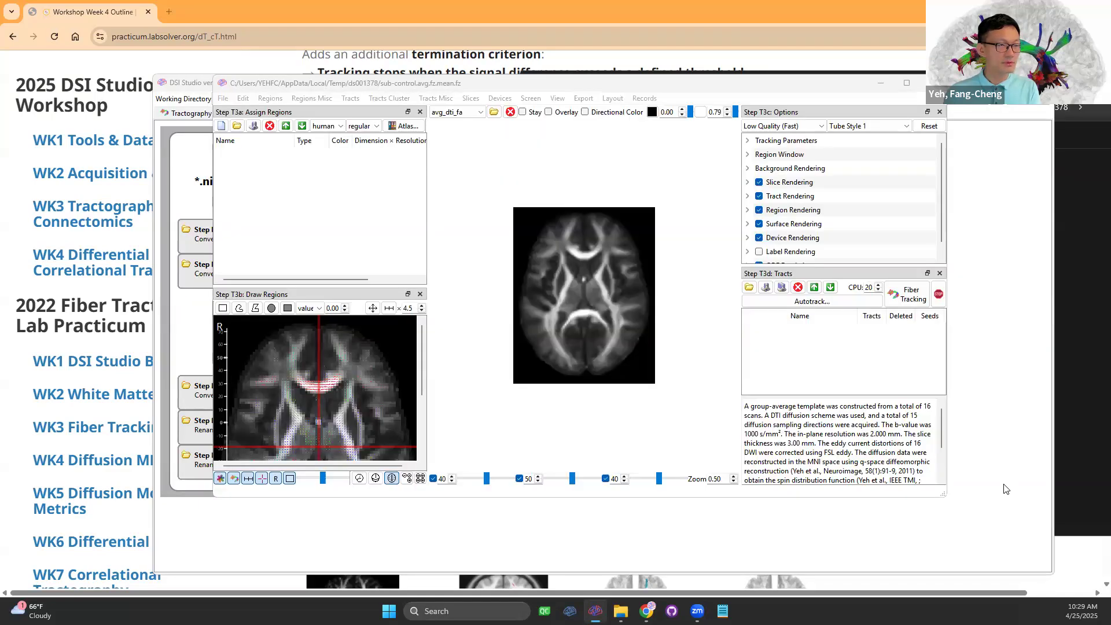
click(599, 314)
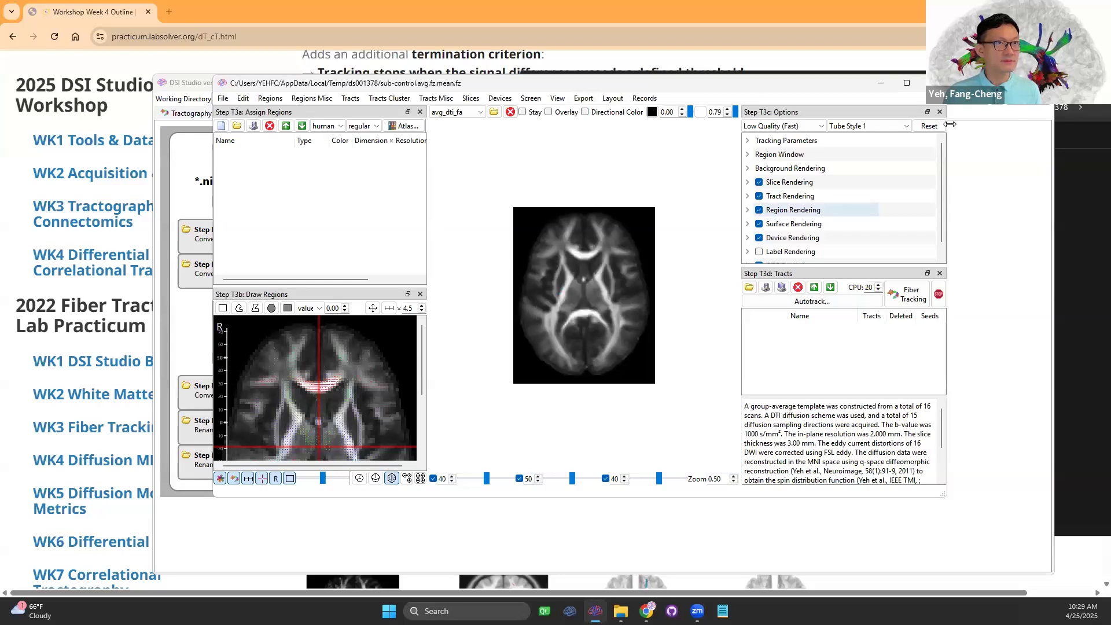
click(925, 83)
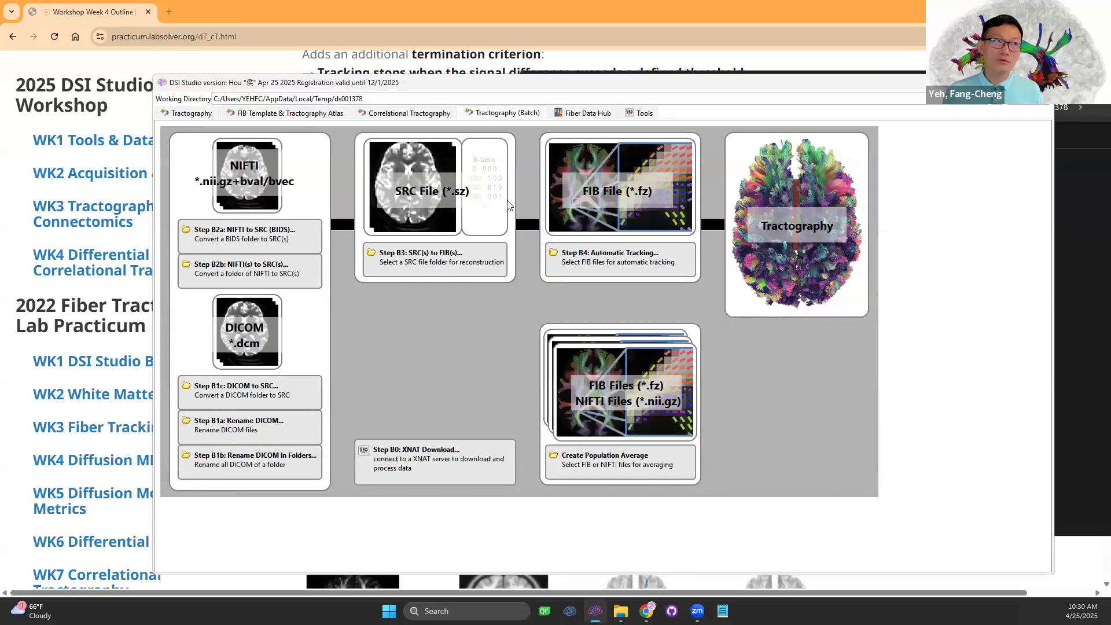
- Open the patient's baseline file sub-SCA201_ses-01_dwi.qsdr.fz from the ds001378 folder for fiber tracking
click(191, 112)
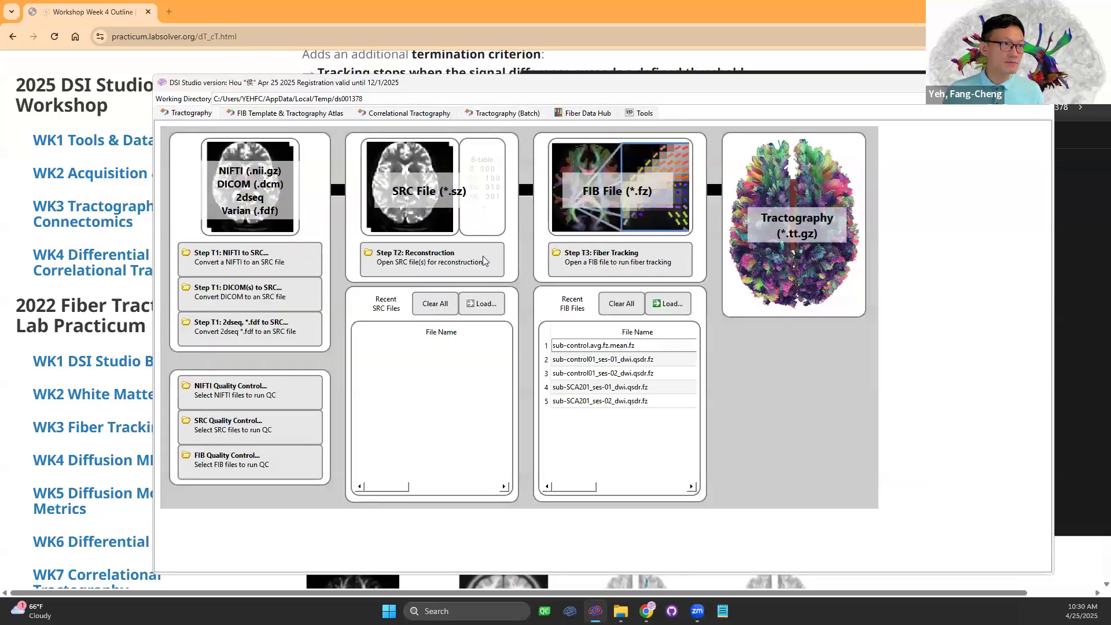
click(637, 360)
click(637, 387)
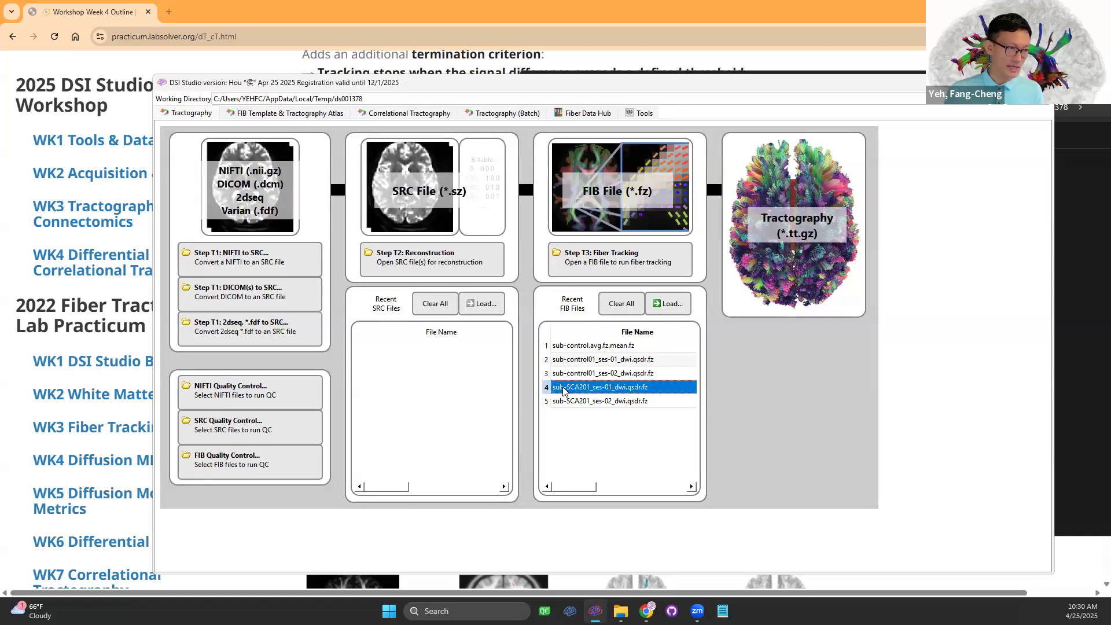
click(610, 261)
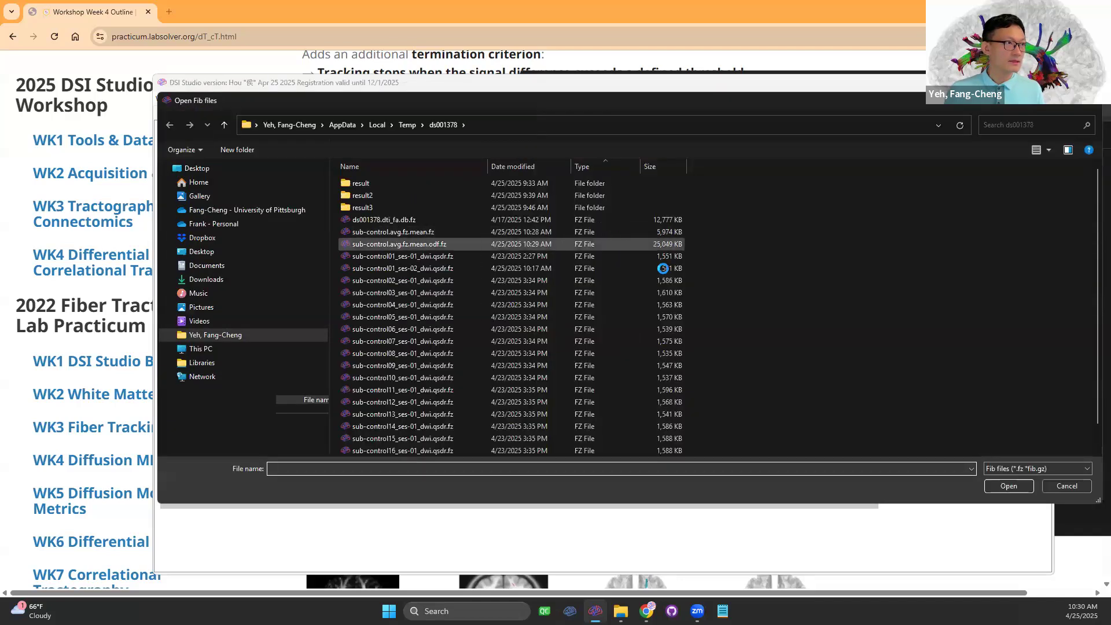
scroll(704, 382, down, 1)
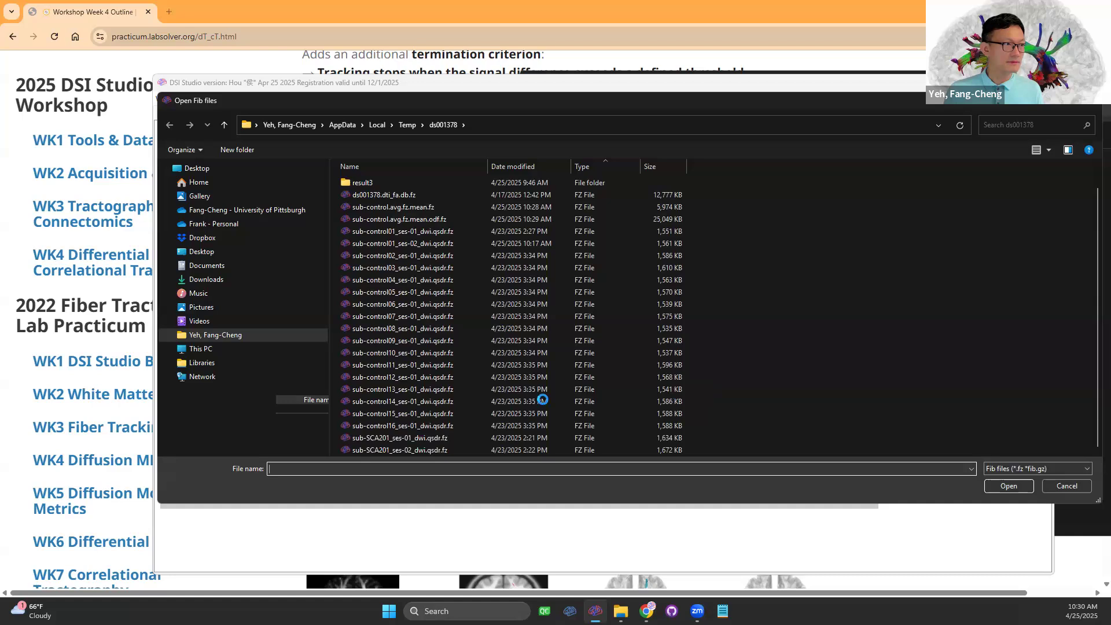
double_click(416, 438)
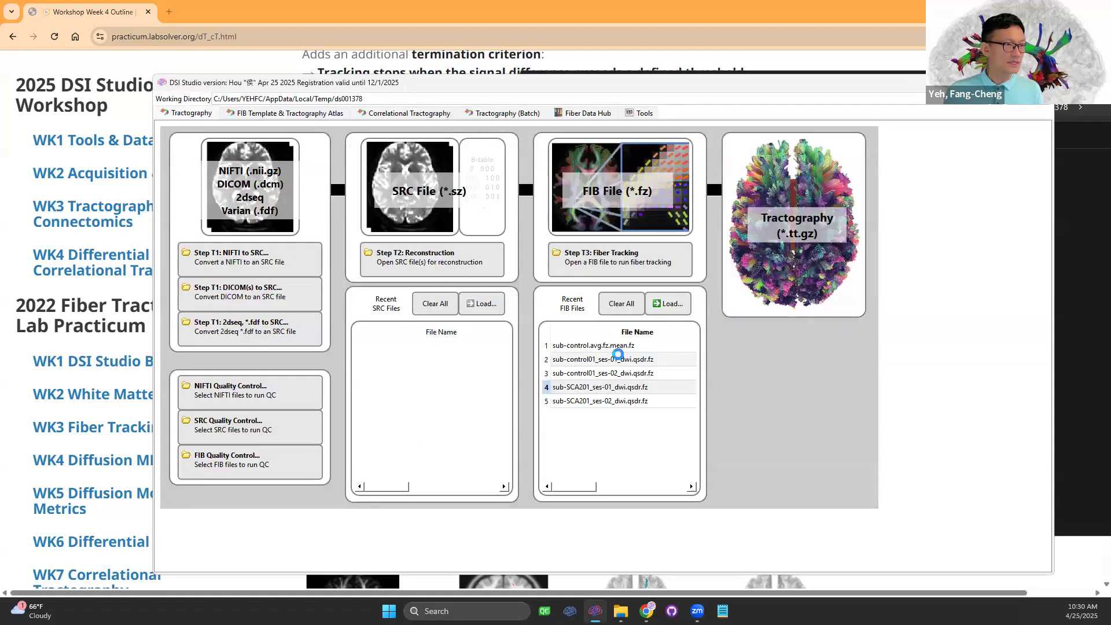
- Insert sub-control_avg_dti_fa.nii.gz from the ds001378 folder as an additional slice image in the patient's tracking window
scroll(592, 301, down, 2)
click(475, 100)
click(485, 118)
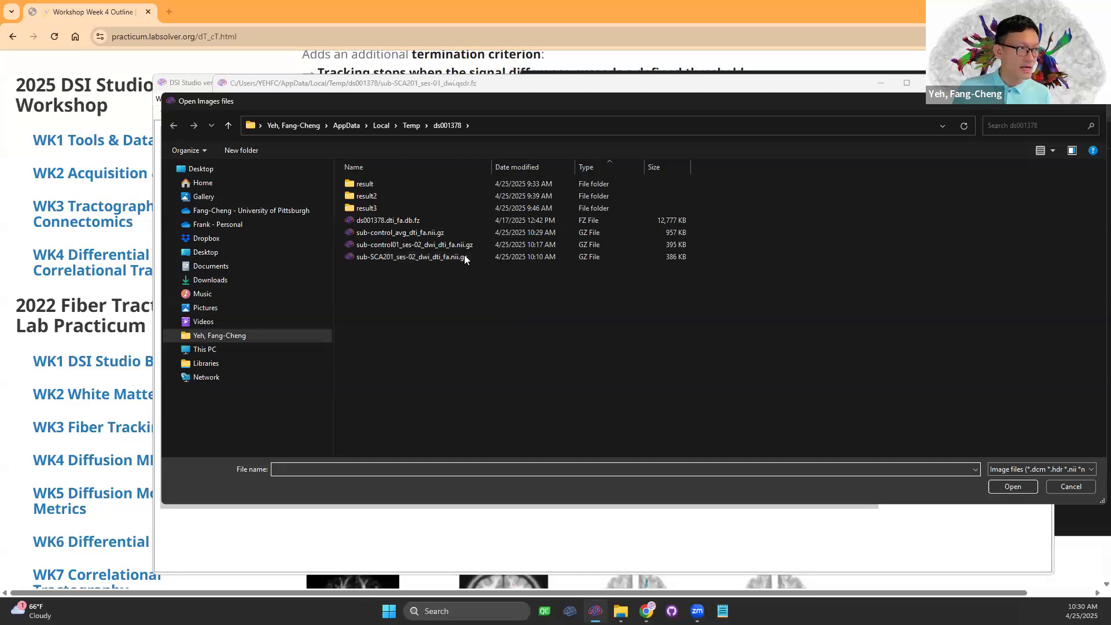
click(422, 234)
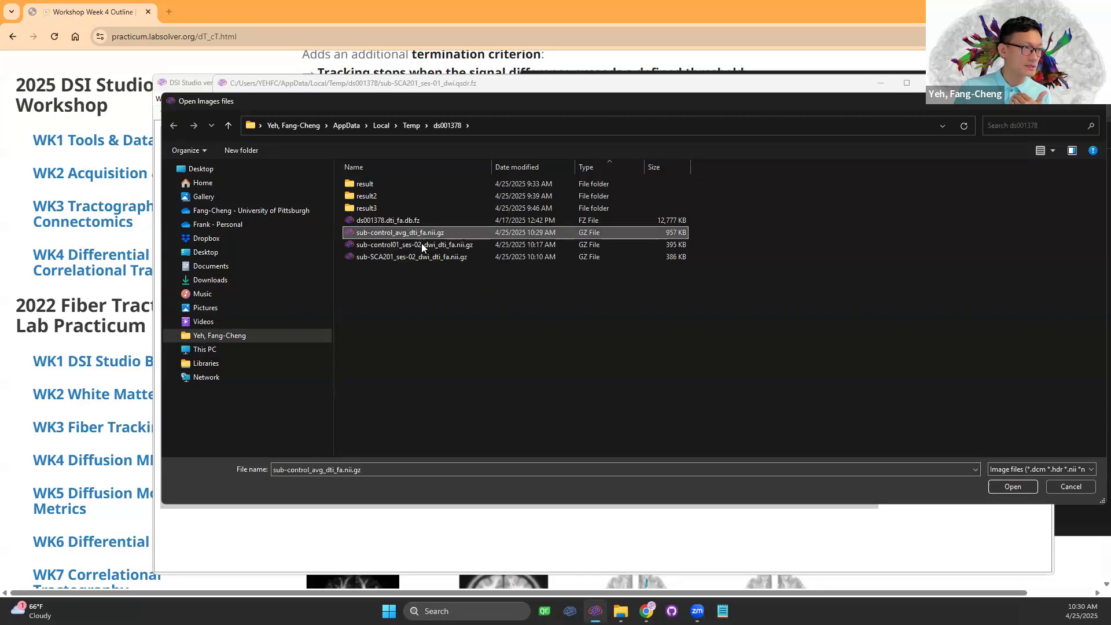
click(1012, 486)
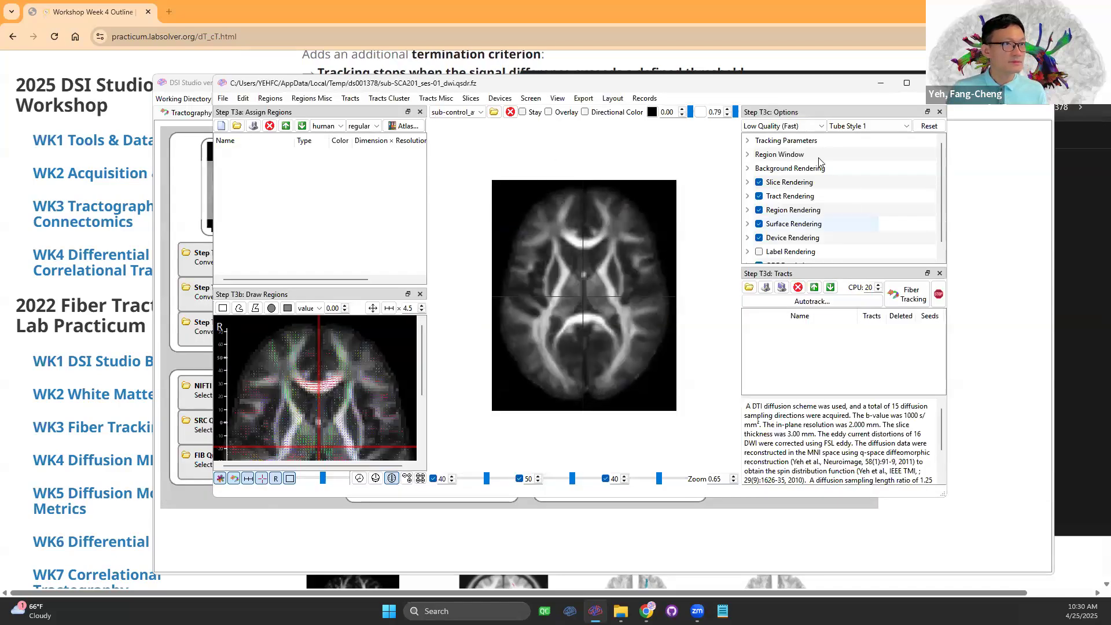
- Maximize the tracking window and set differential tracking to compare sub-control_avg_dti_fa as m1 with dti_fa as m2, using type (m1-m2)÷m1
click(810, 140)
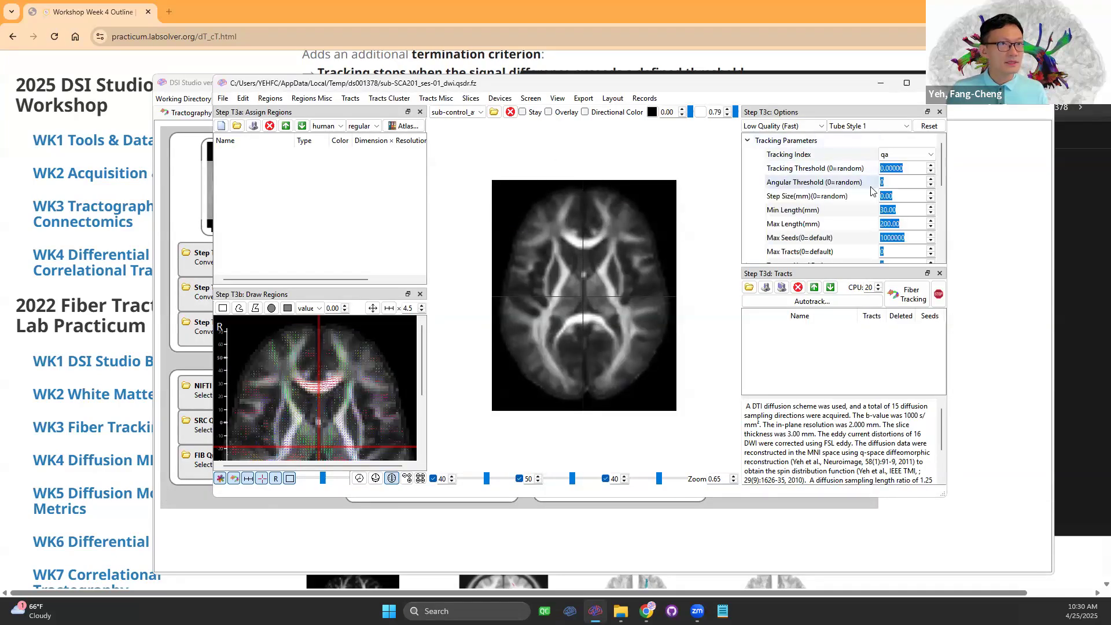
click(906, 83)
click(909, 228)
click(1077, 243)
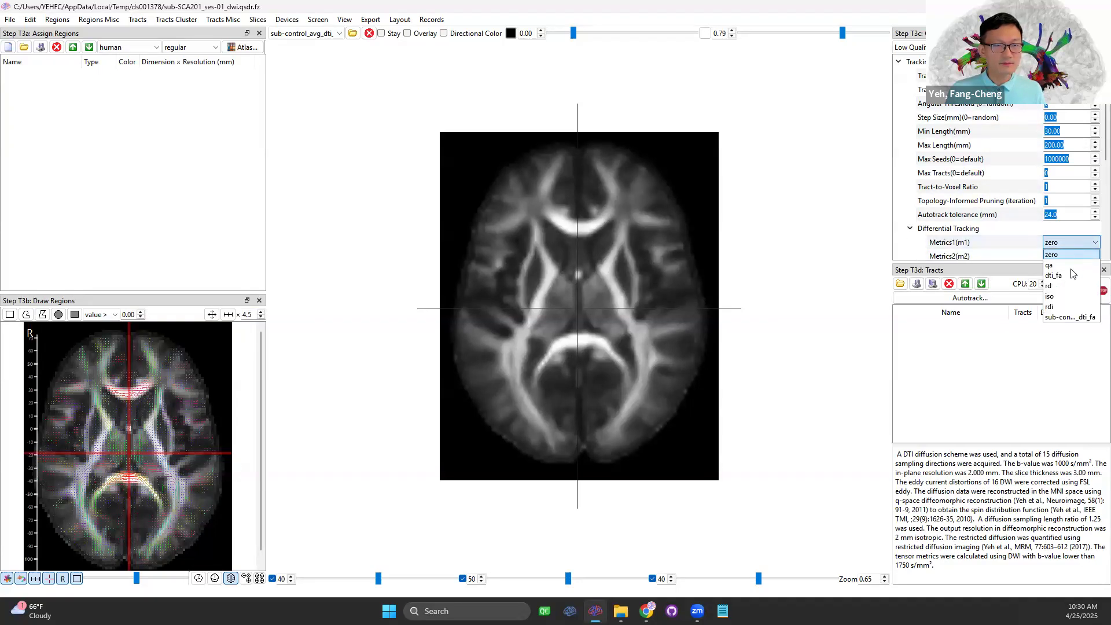
click(1070, 317)
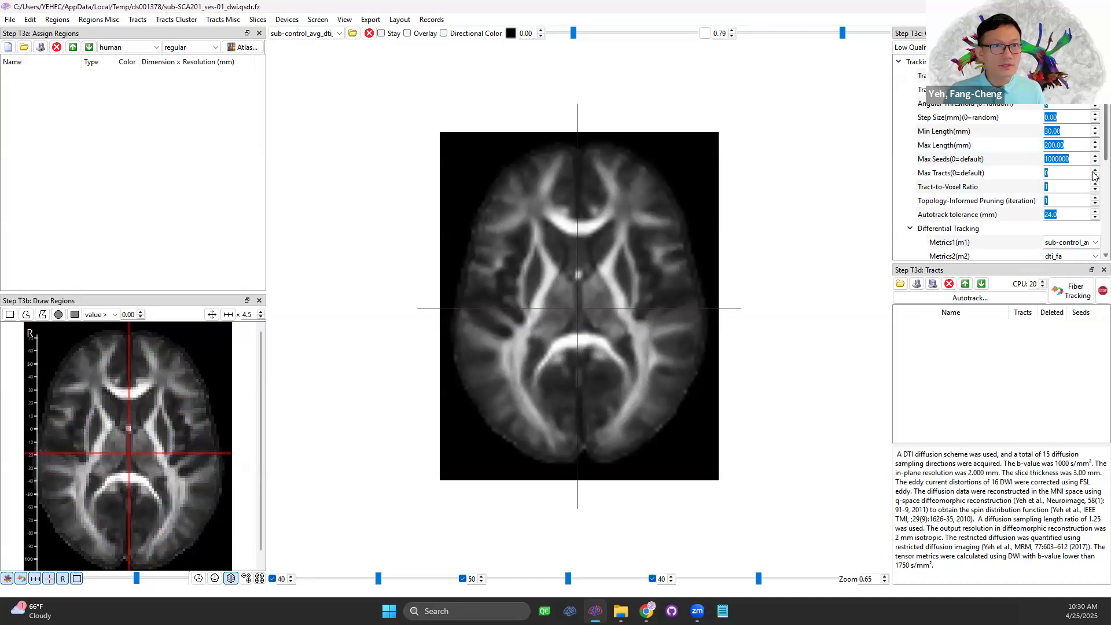
scroll(1093, 174, down, 2)
click(1066, 160)
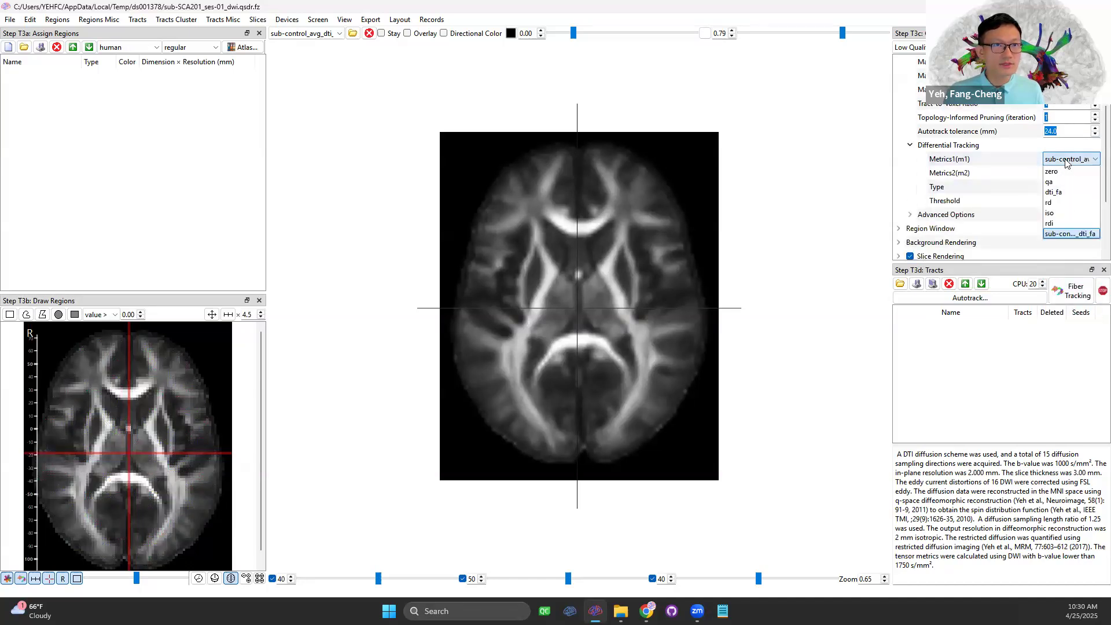
click(1070, 234)
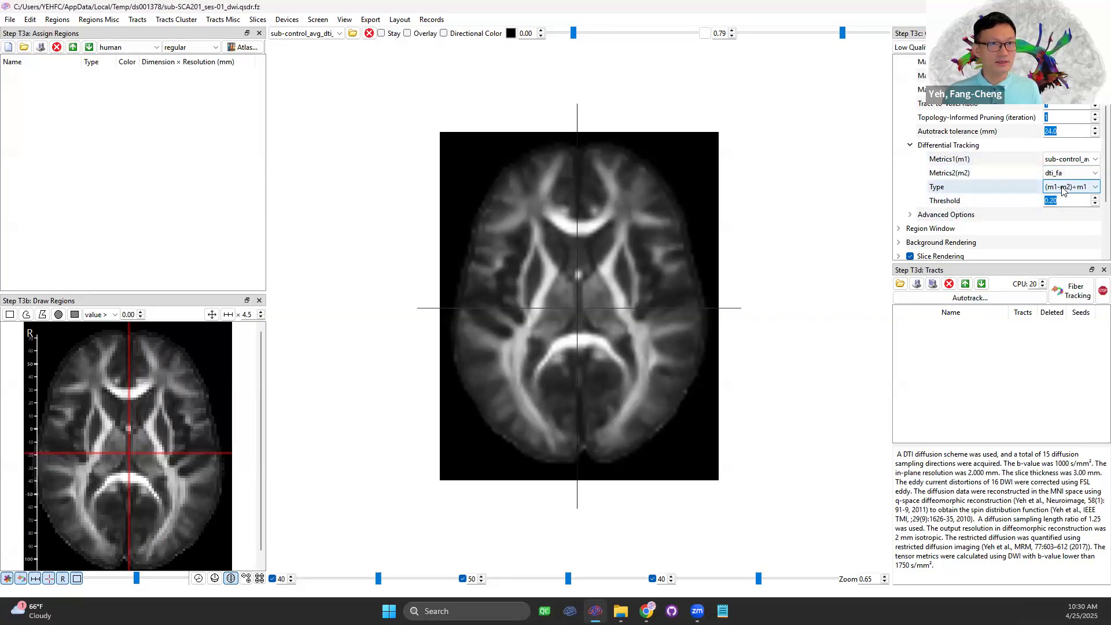
- Run differential fiber tracking at the 0.20 threshold and inspect the whole_brain tracts in 3D from several angles
click(1063, 293)
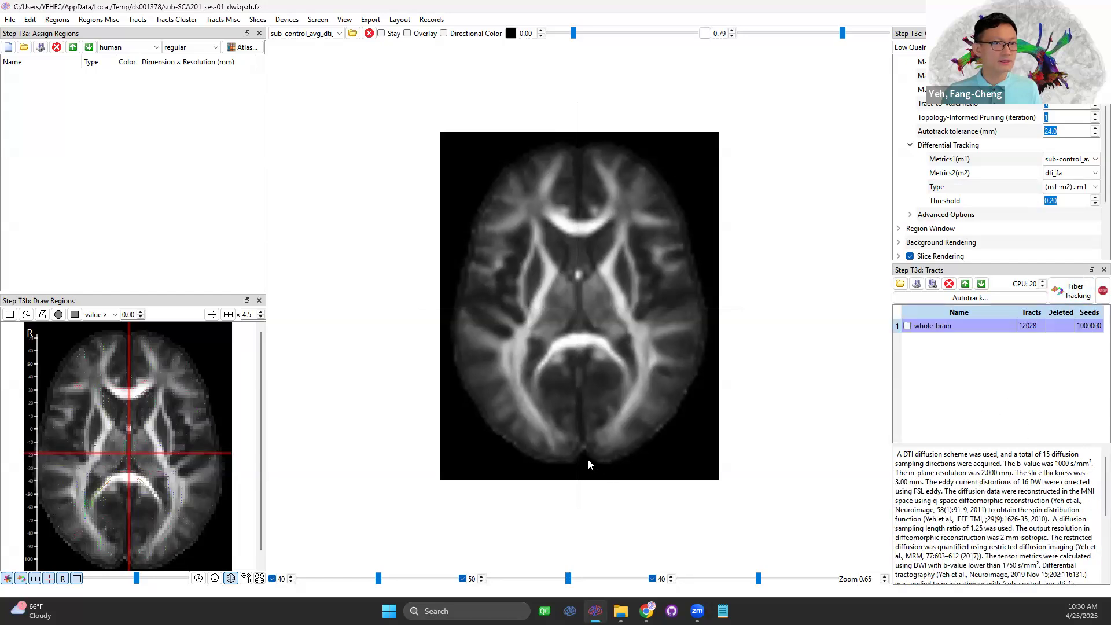
mouse_move(585, 423)
mouse_down()
mouse_move(635, 352)
mouse_move(705, 344)
mouse_move(640, 346)
mouse_move(517, 432)
mouse_up()
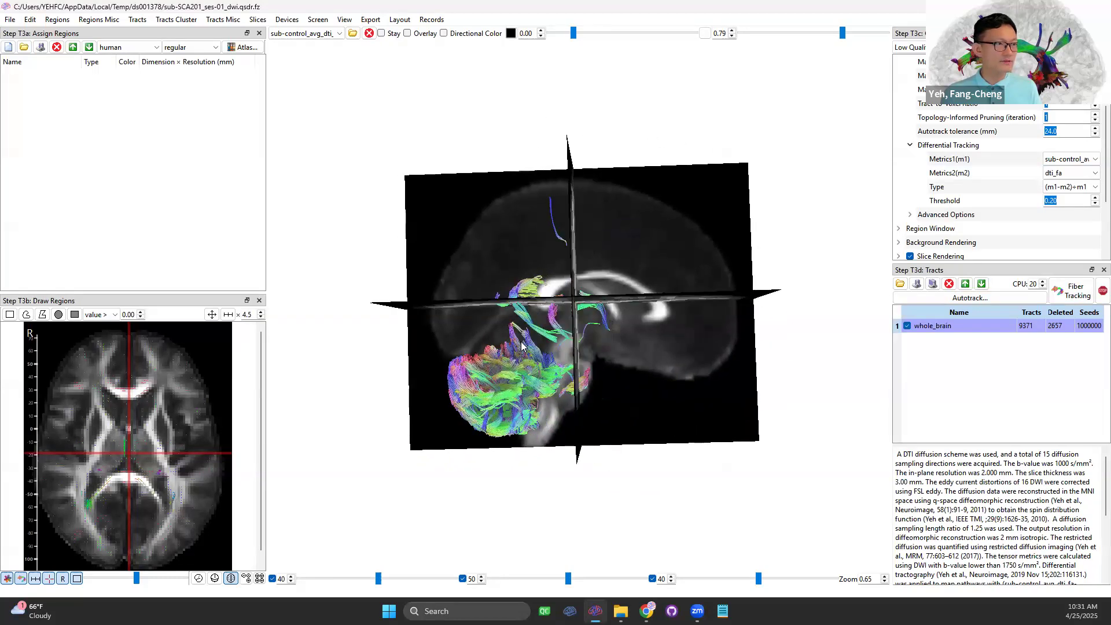
drag(432, 333, 621, 332)
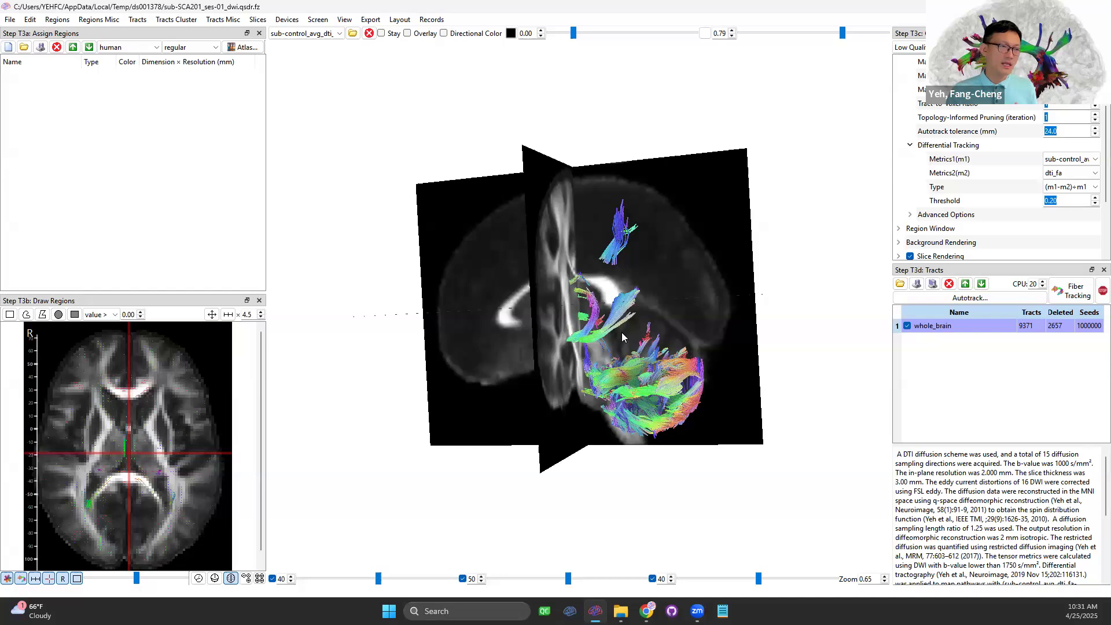
drag(687, 399, 701, 414)
drag(610, 397, 781, 278)
- Set the differential tracking threshold to 0.30, delete the existing tracts, rerun fiber tracking and view the tracts from a coronal angle
scroll(1034, 156, up, 1)
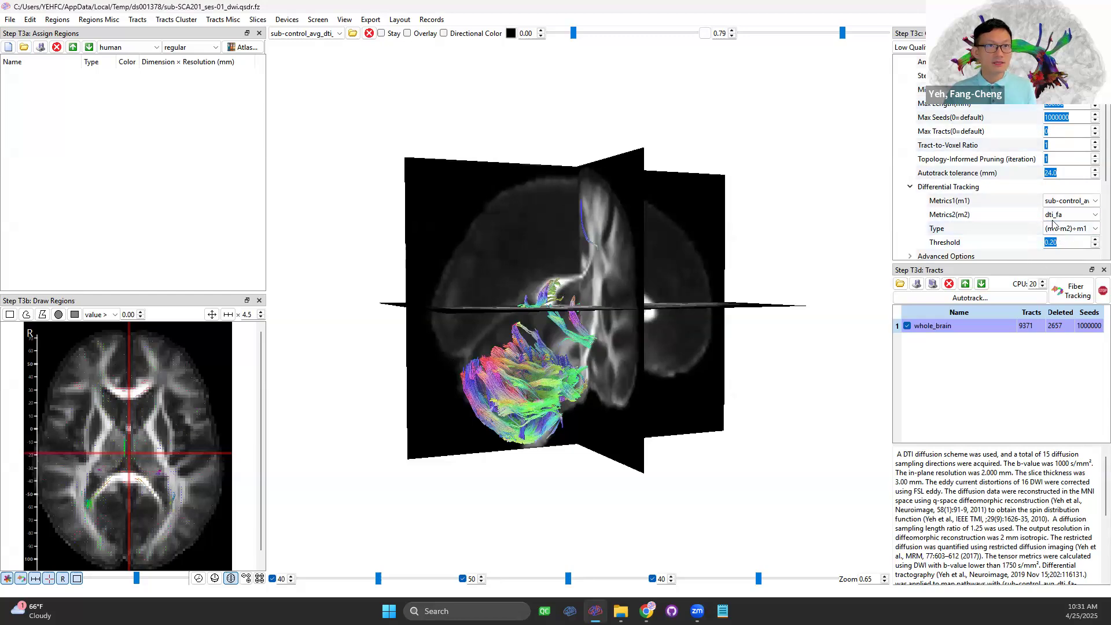
drag(1050, 242, 1054, 242)
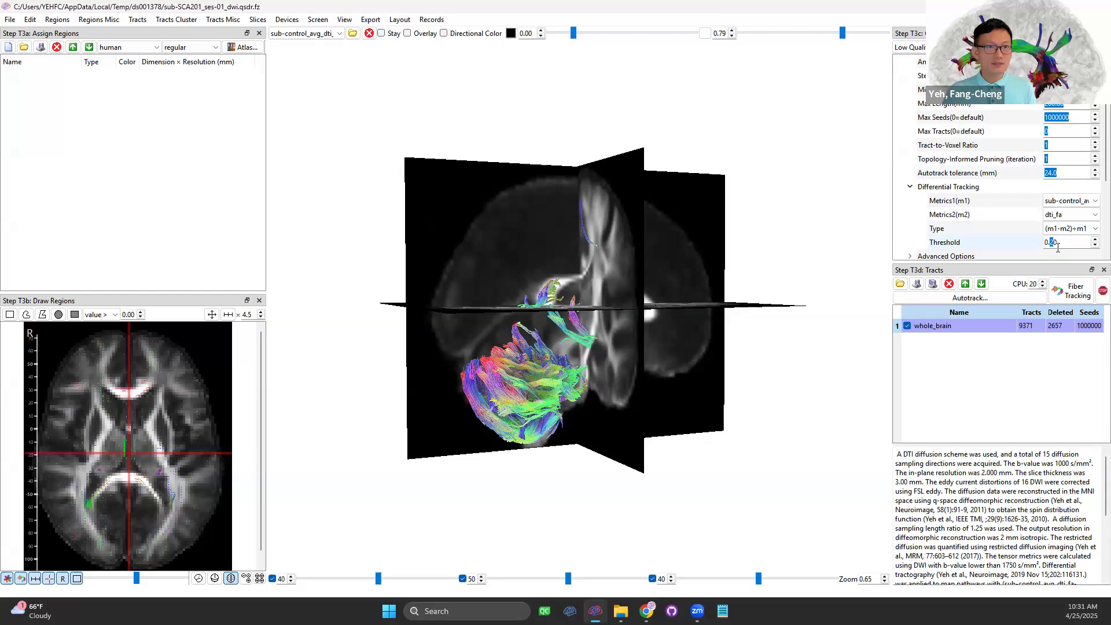
text(3)
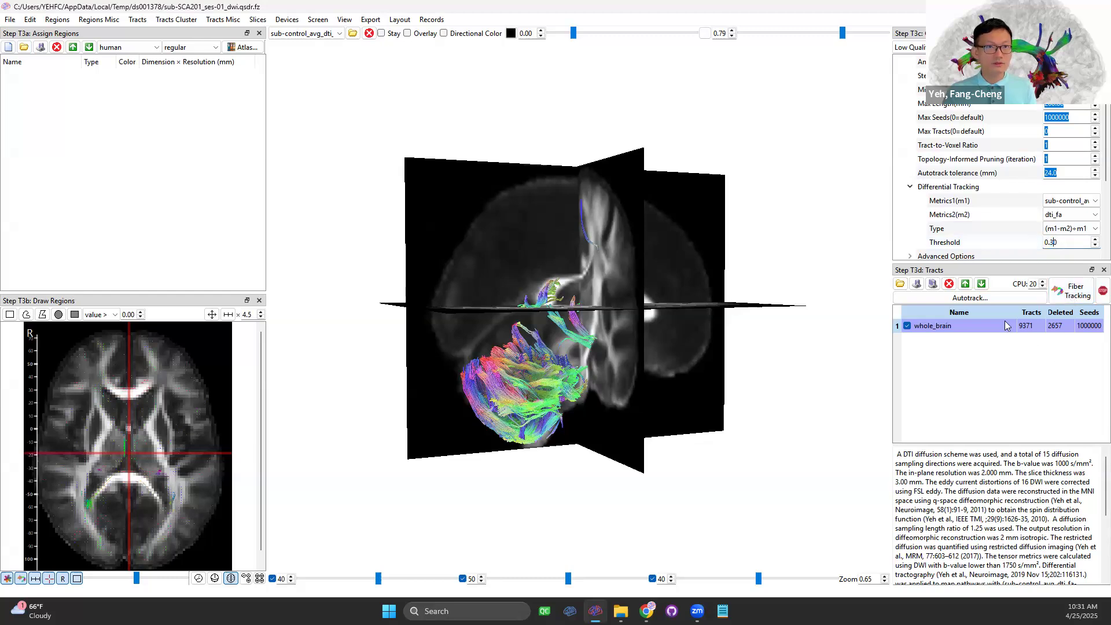
click(948, 284)
click(1066, 296)
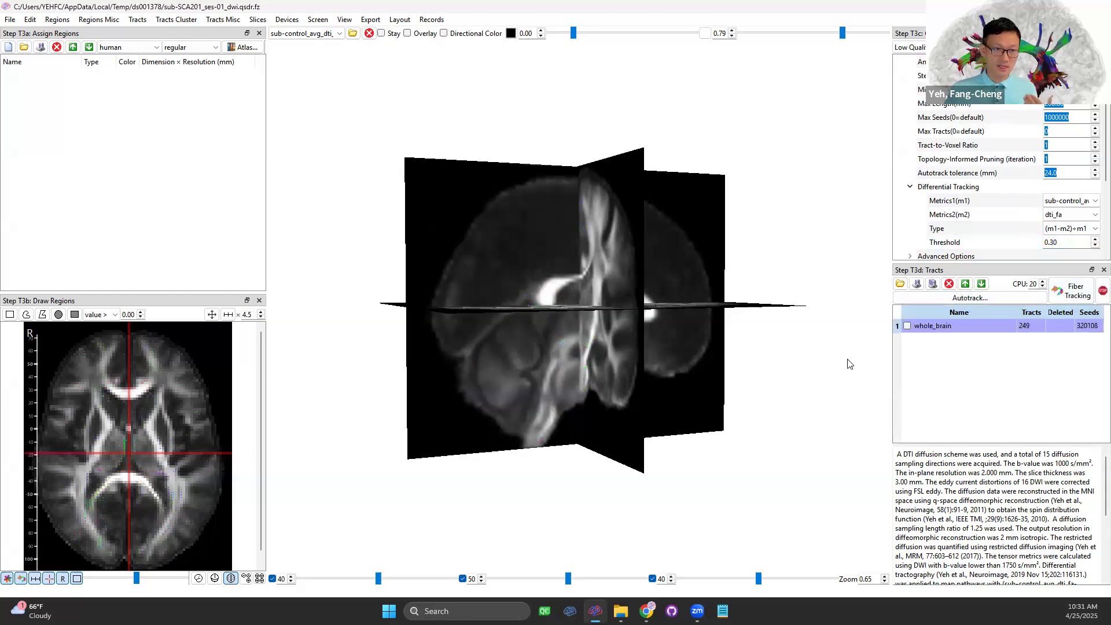
drag(646, 391, 529, 417)
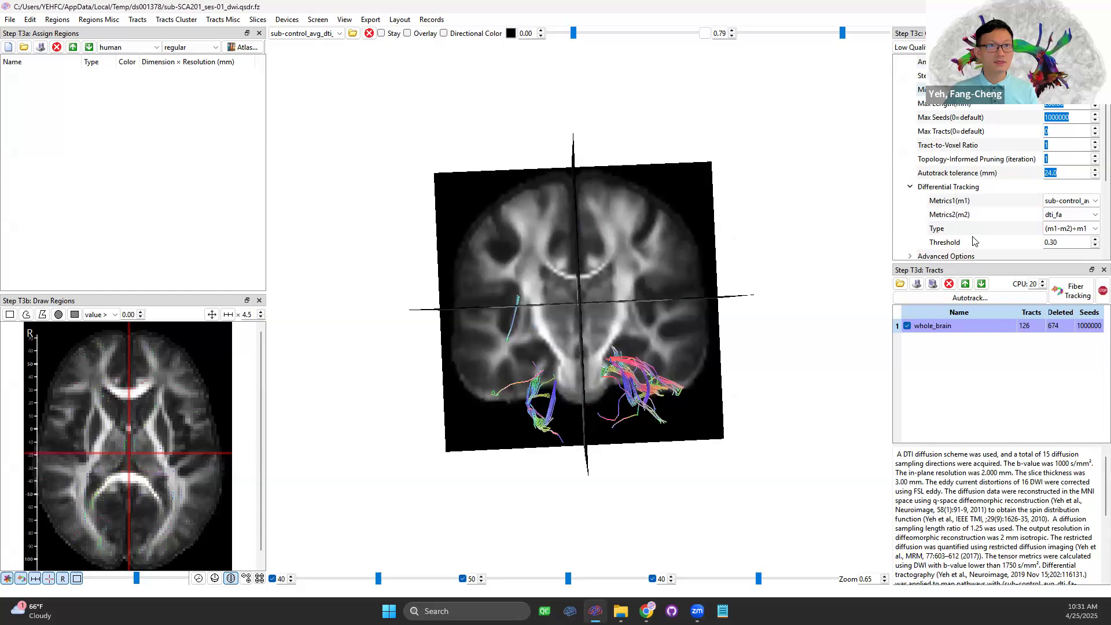
- Delete the current whole_brain tracts, repeat the fiber tracking with the same settings and inspect the tracts in 3D
click(949, 284)
click(1074, 290)
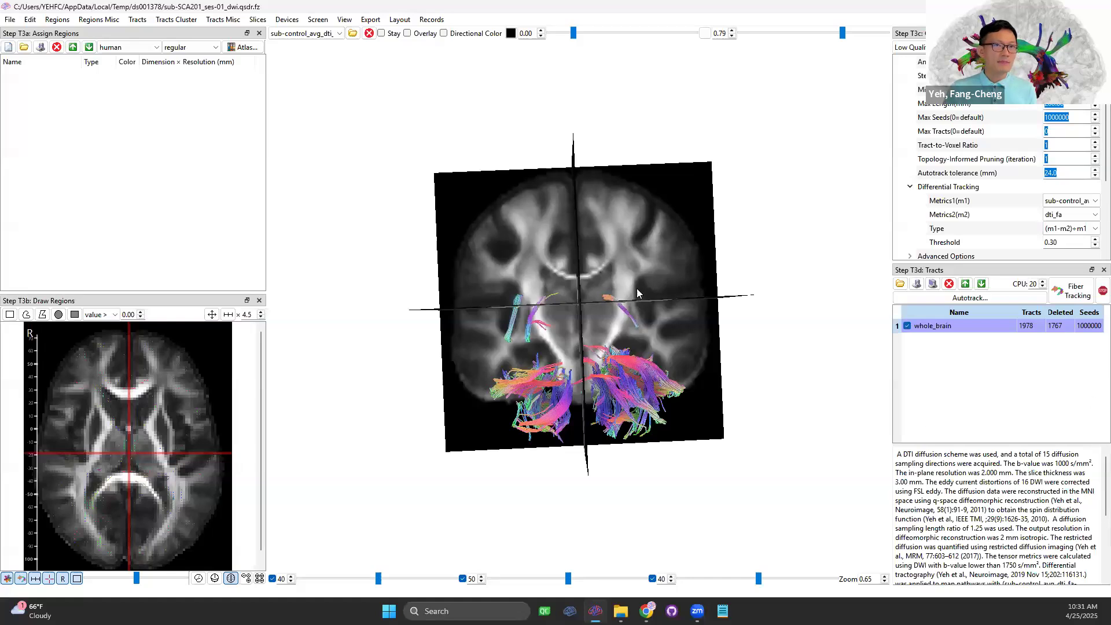
drag(660, 359, 588, 354)
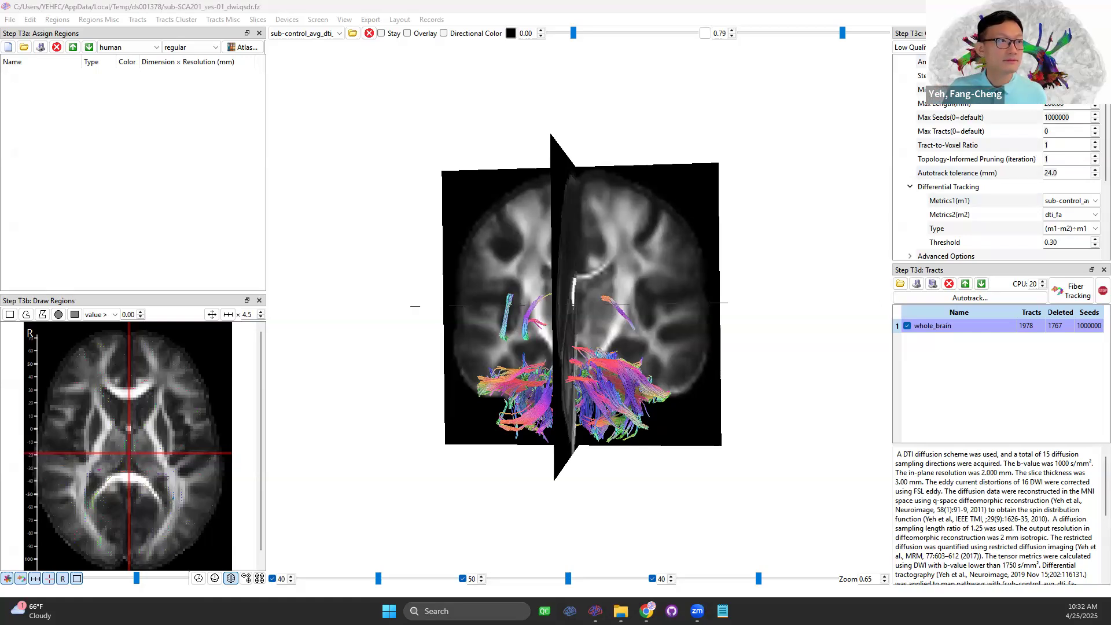
- Switch to the Workshop Week 4 Outline in Chrome and review the differential tractography session, highlighting the *control*ses-01*qsdr.fz pattern
click(1045, 6)
click(782, 7)
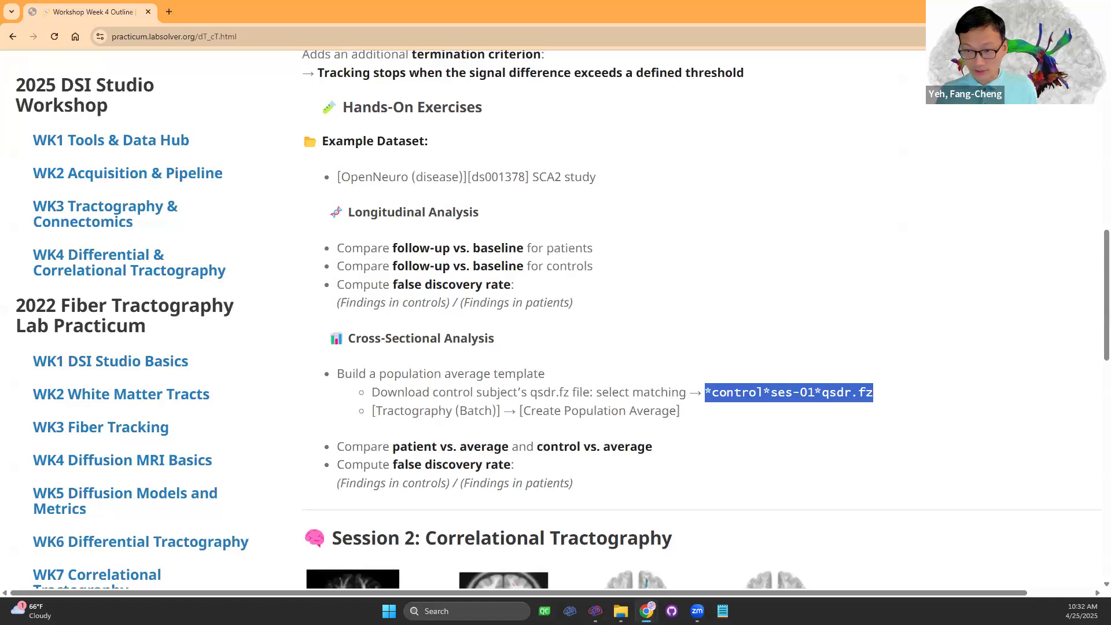
key(alt+Tab)
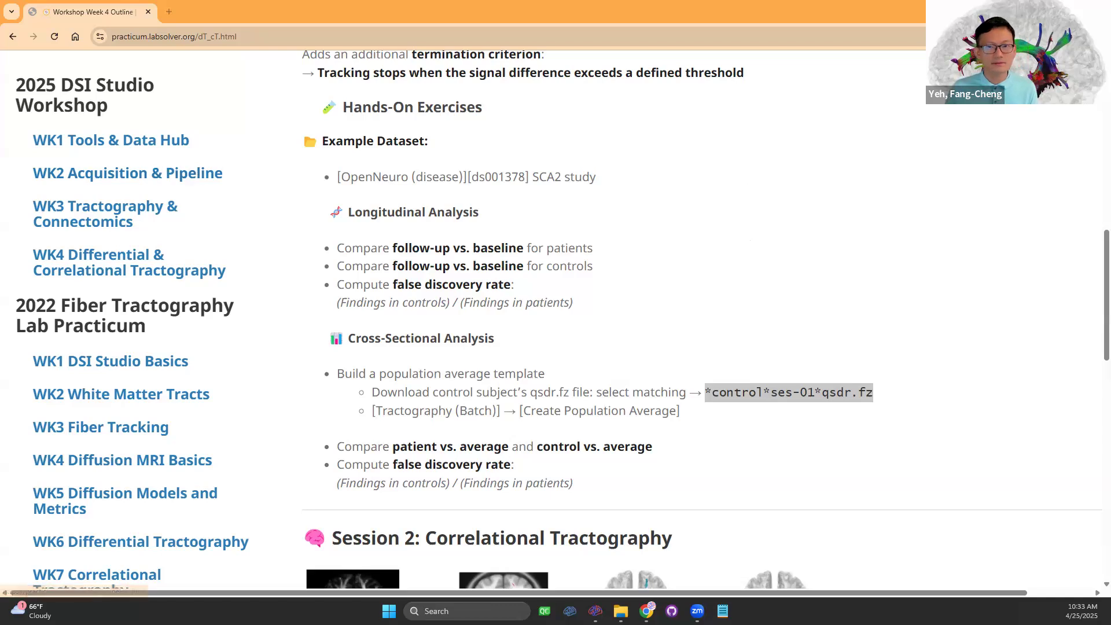
scroll(724, 339, up, 10)
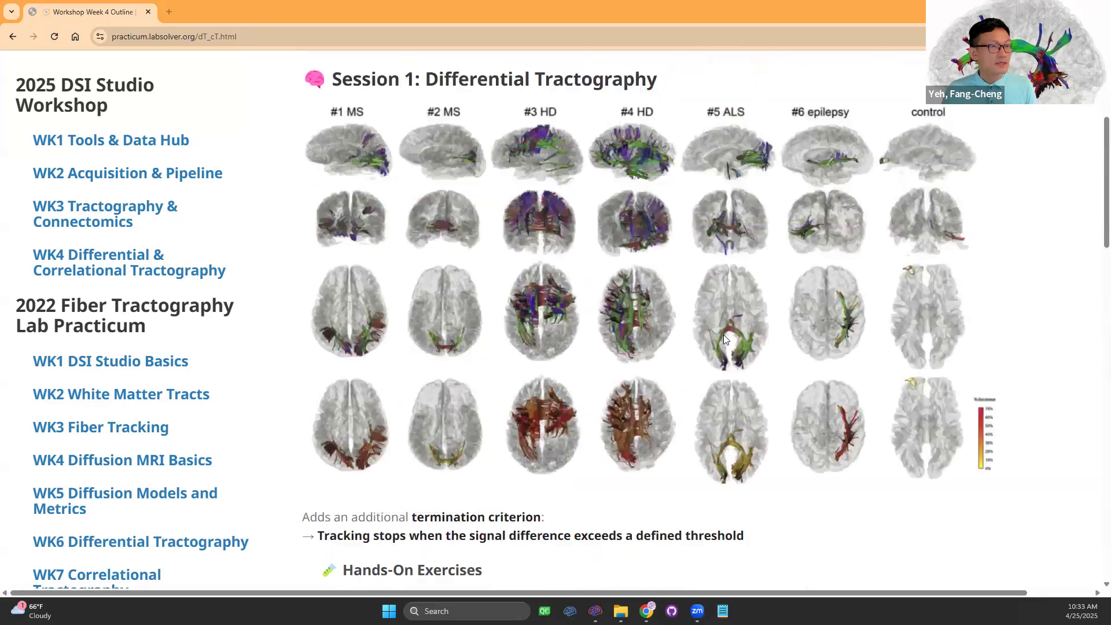
scroll(729, 365, down, 10)
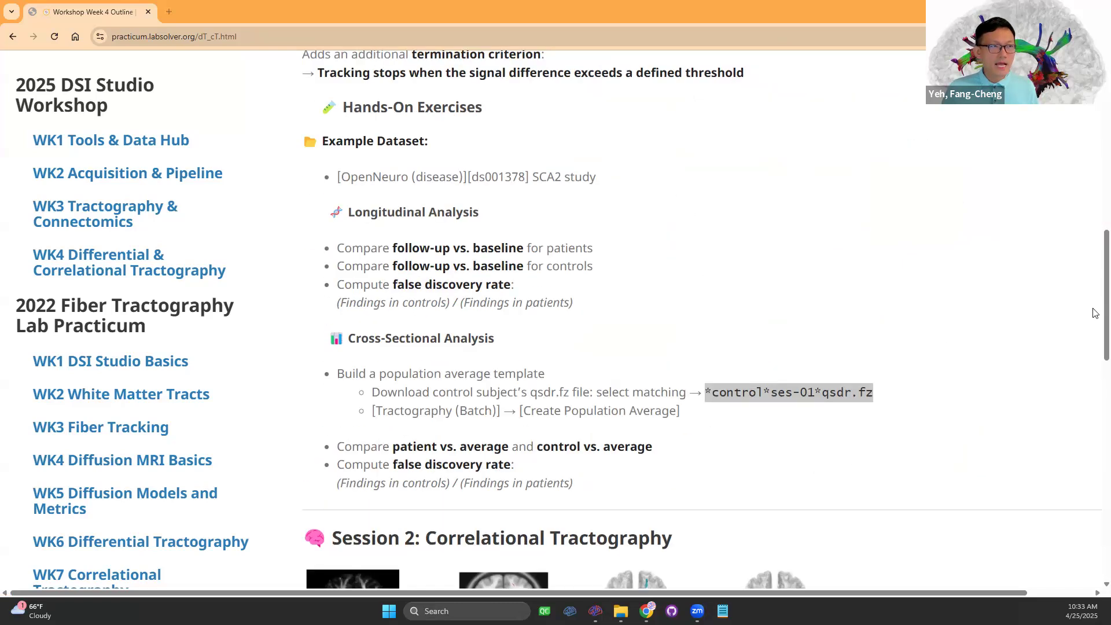
scroll(602, 400, down, 1)
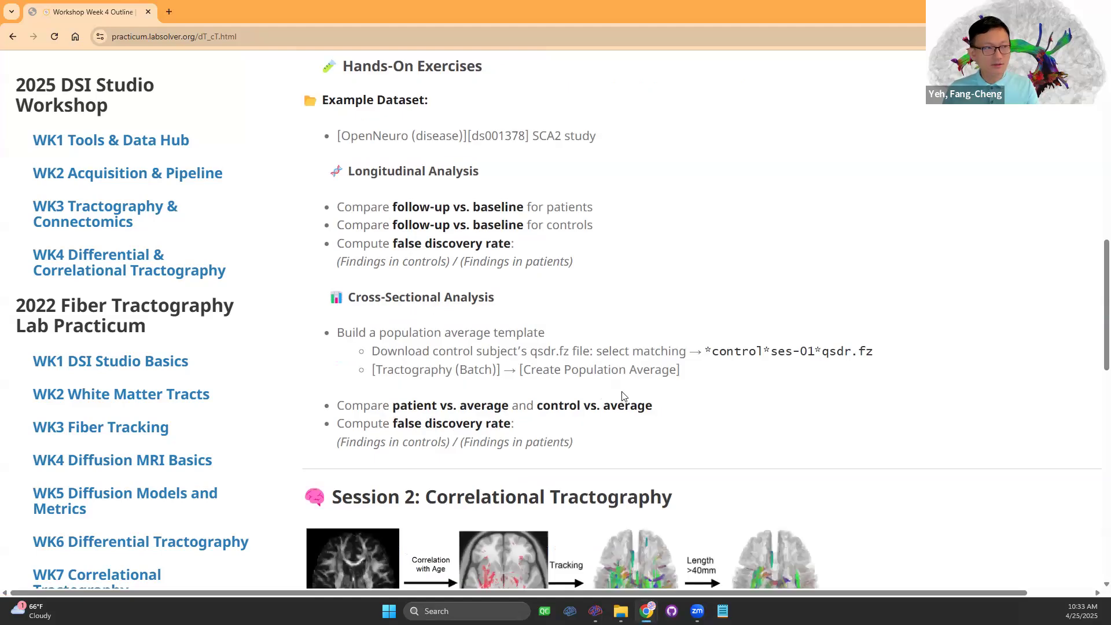
drag(706, 350, 885, 354)
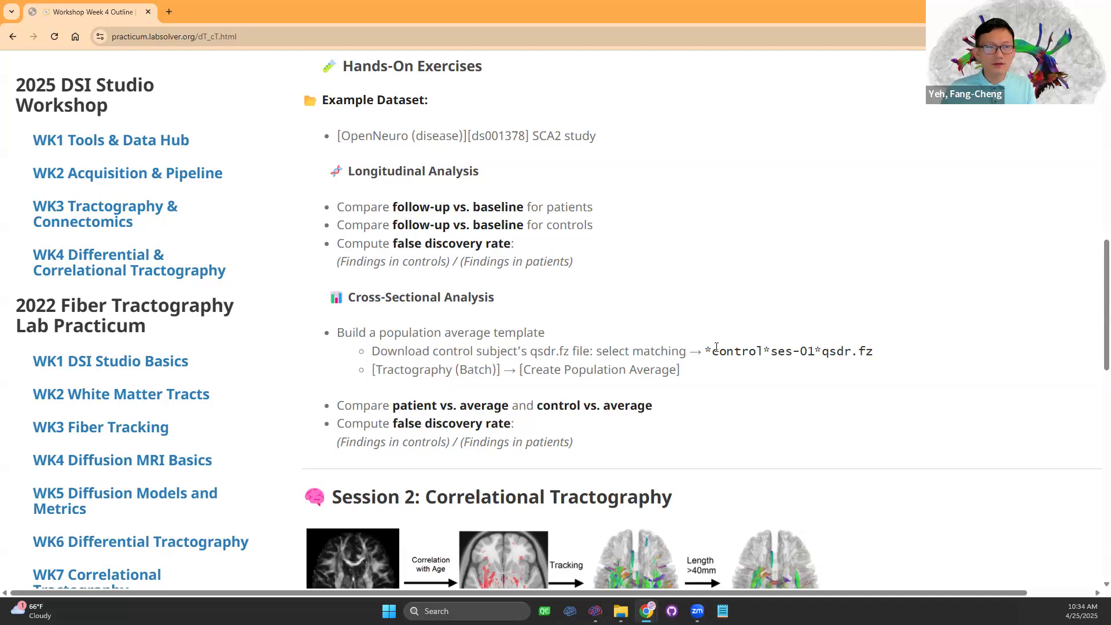
drag(851, 355, 888, 358)
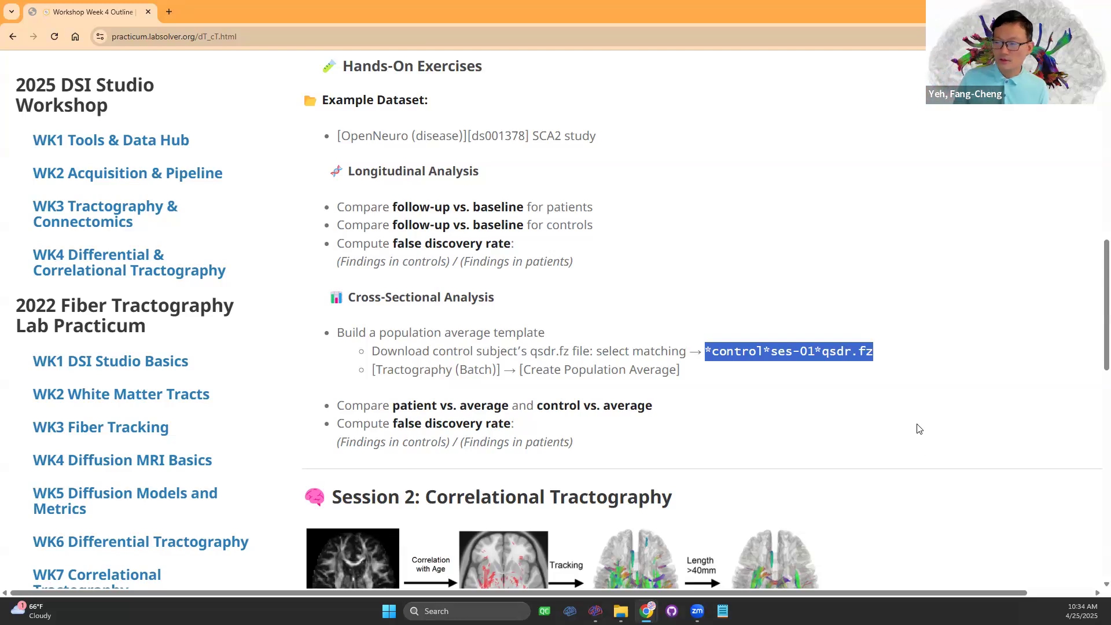
click(524, 434)
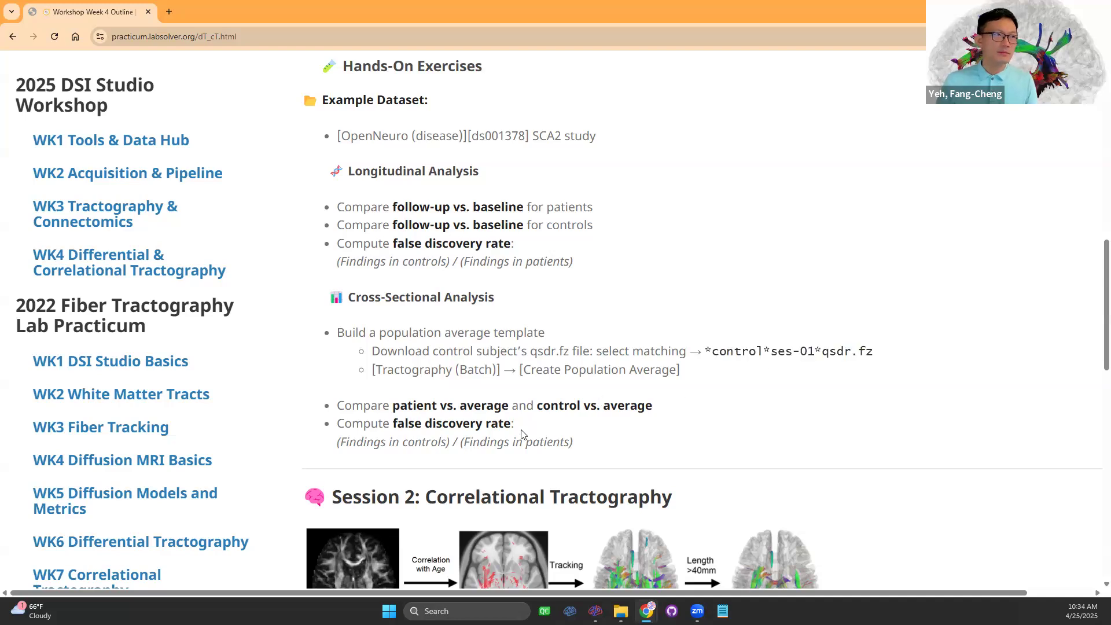
- Examine the longitudinal and cross-sectional exercise instructions and preview Session 2: Correlational Tractography on the outline page
scroll(671, 416, up, 3)
scroll(669, 409, down, 2)
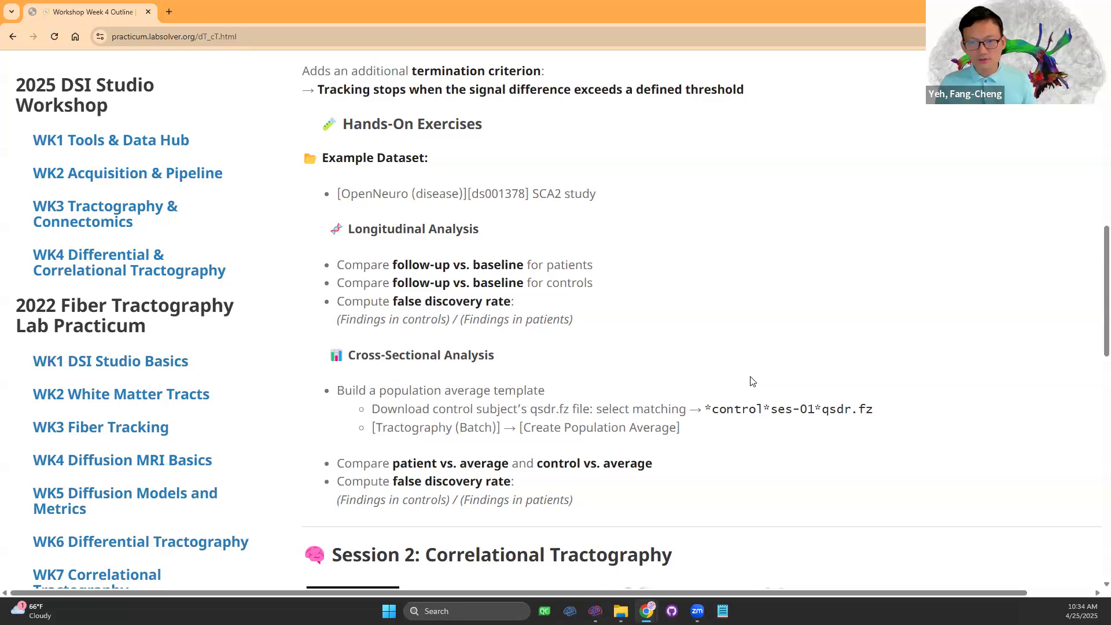
scroll(590, 315, down, 2)
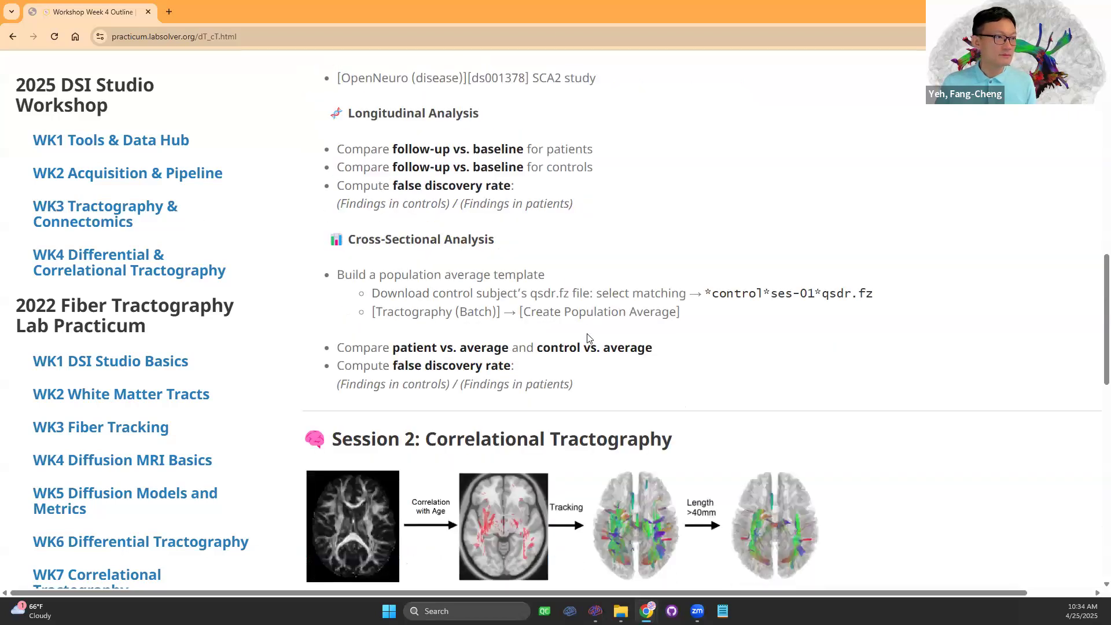
scroll(588, 336, down, 2)
scroll(589, 333, down, 5)
scroll(589, 334, up, 8)
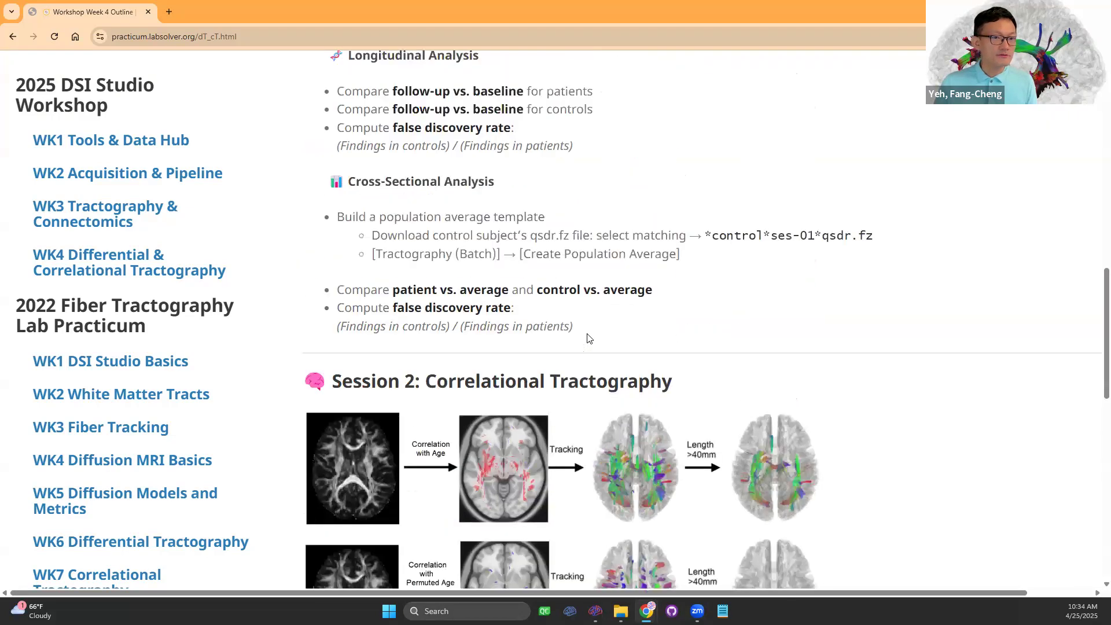
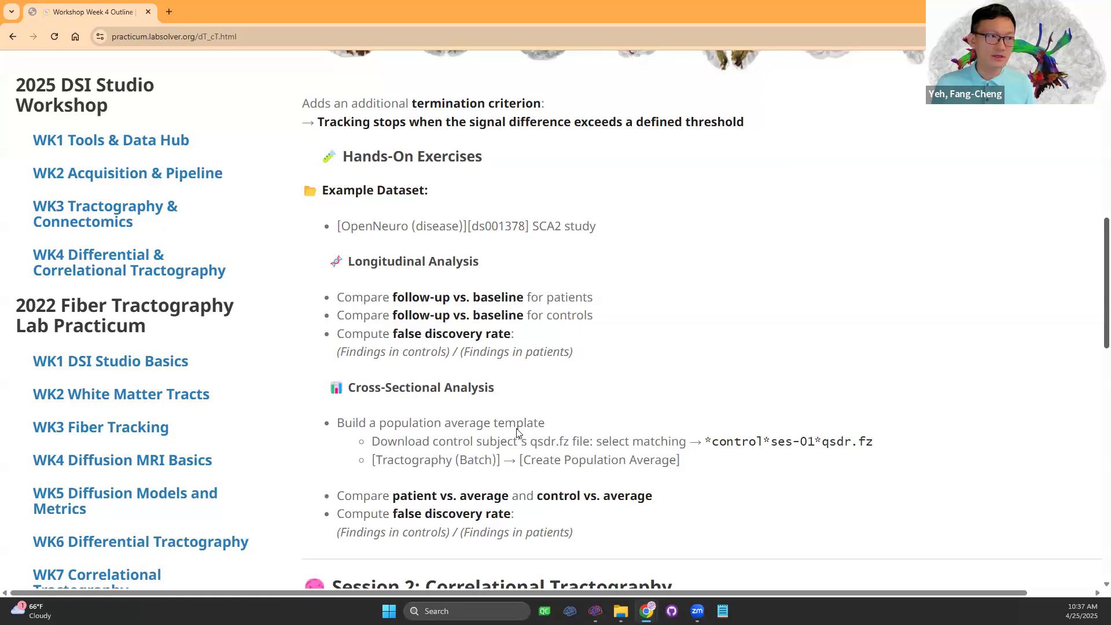
- Review Session 2: Correlational Tractography on the outline page, covering the method diagram, database preparation and analysis types
scroll(508, 405, up, 10)
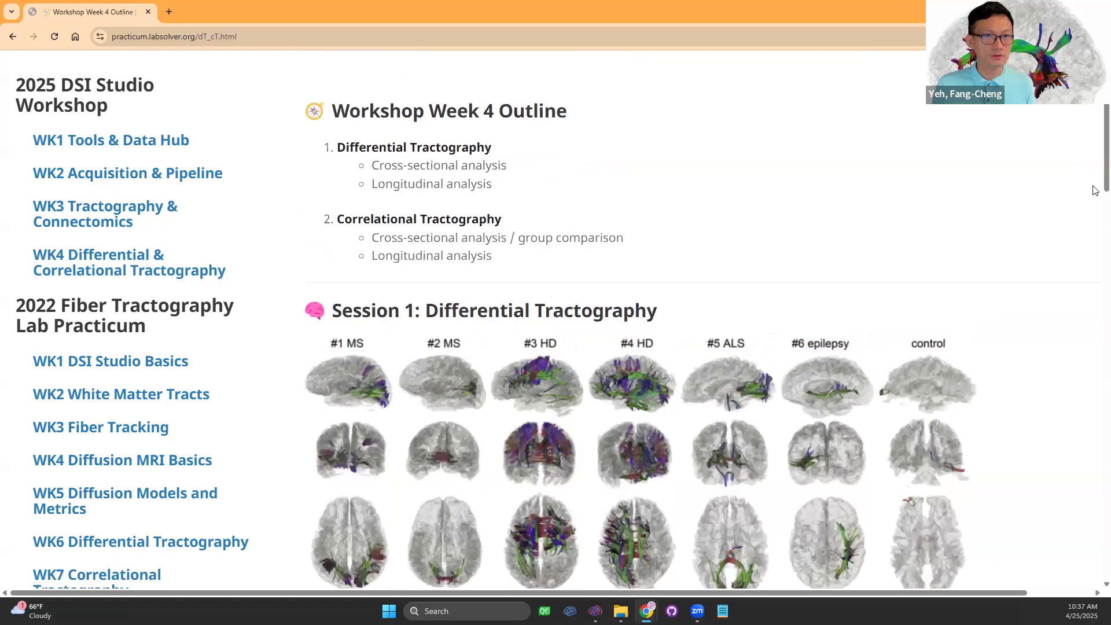
scroll(1093, 191, down, 15)
scroll(636, 347, up, 1)
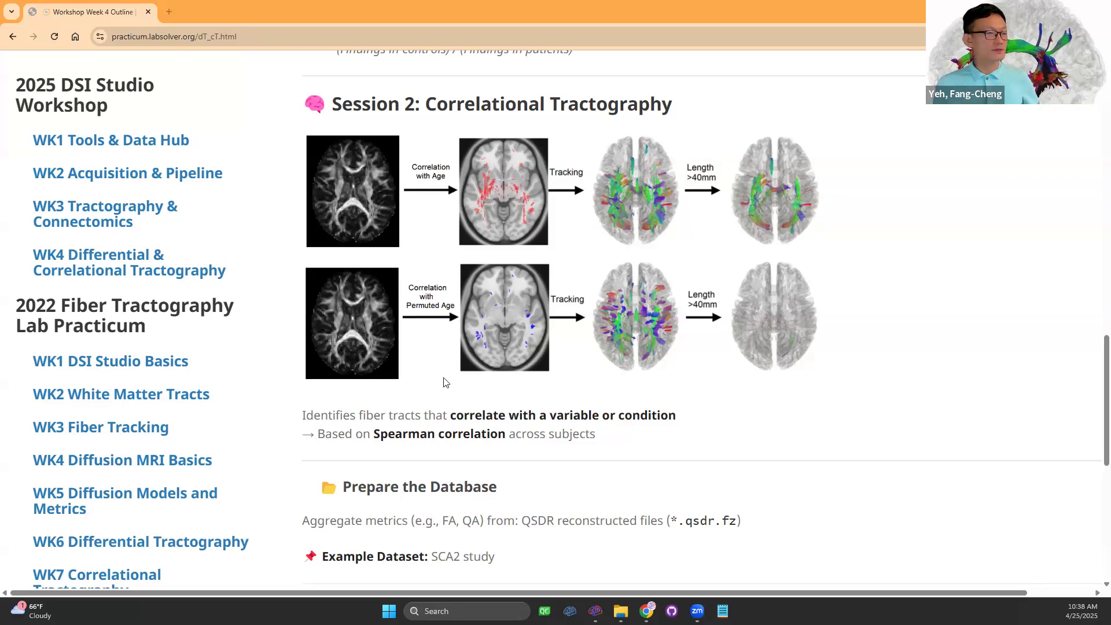
scroll(511, 434, down, 2)
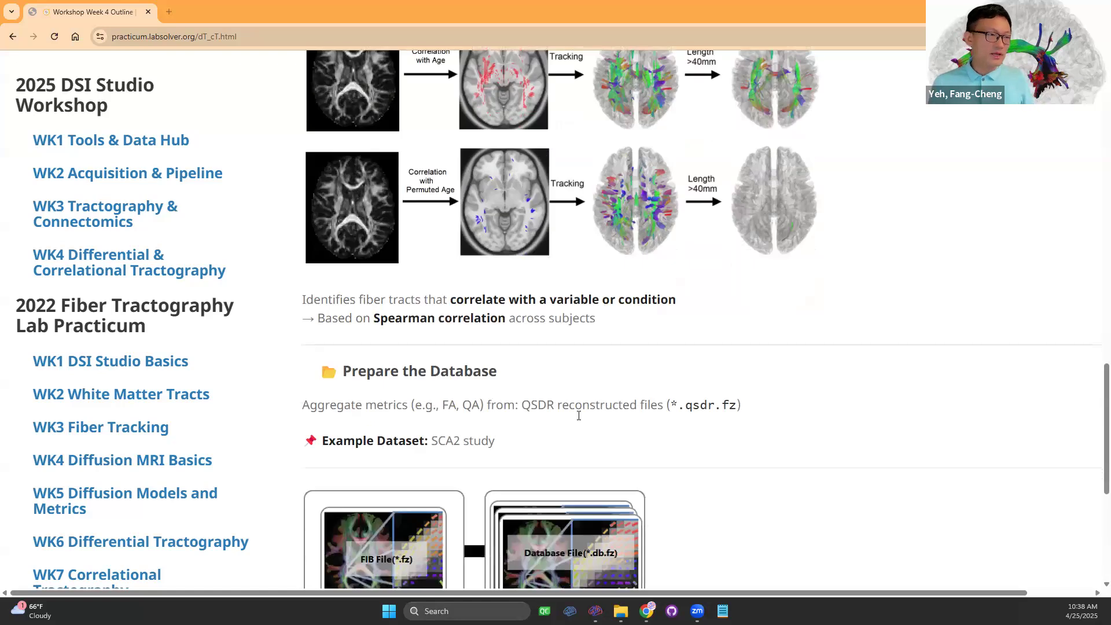
scroll(597, 412, down, 6)
scroll(596, 415, up, 3)
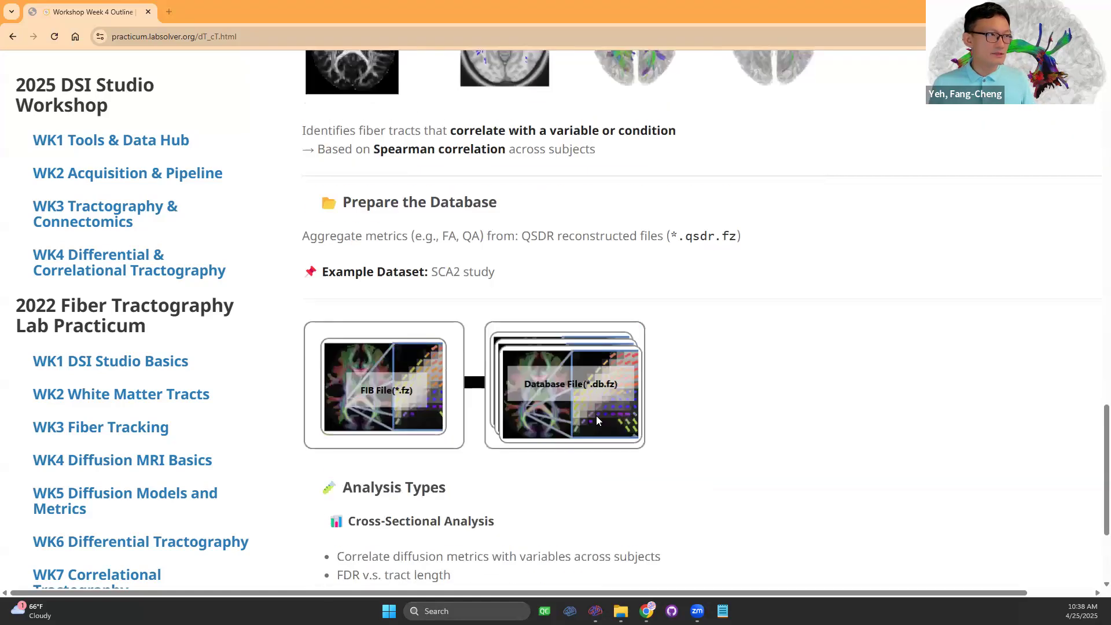
scroll(596, 415, down, 2)
scroll(521, 446, down, 1)
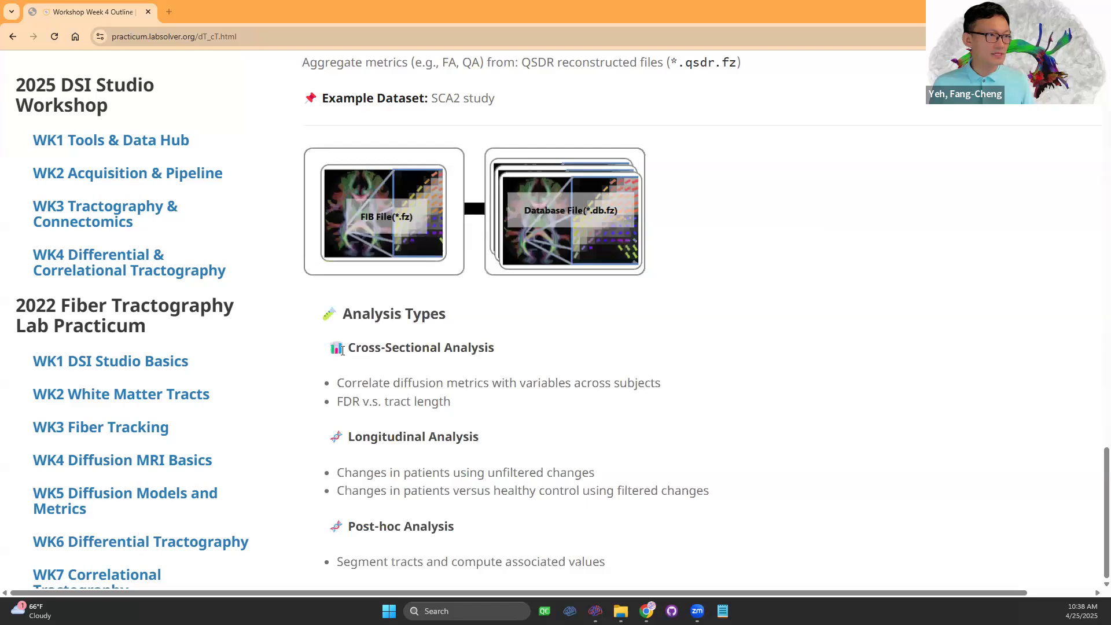
scroll(581, 392, up, 7)
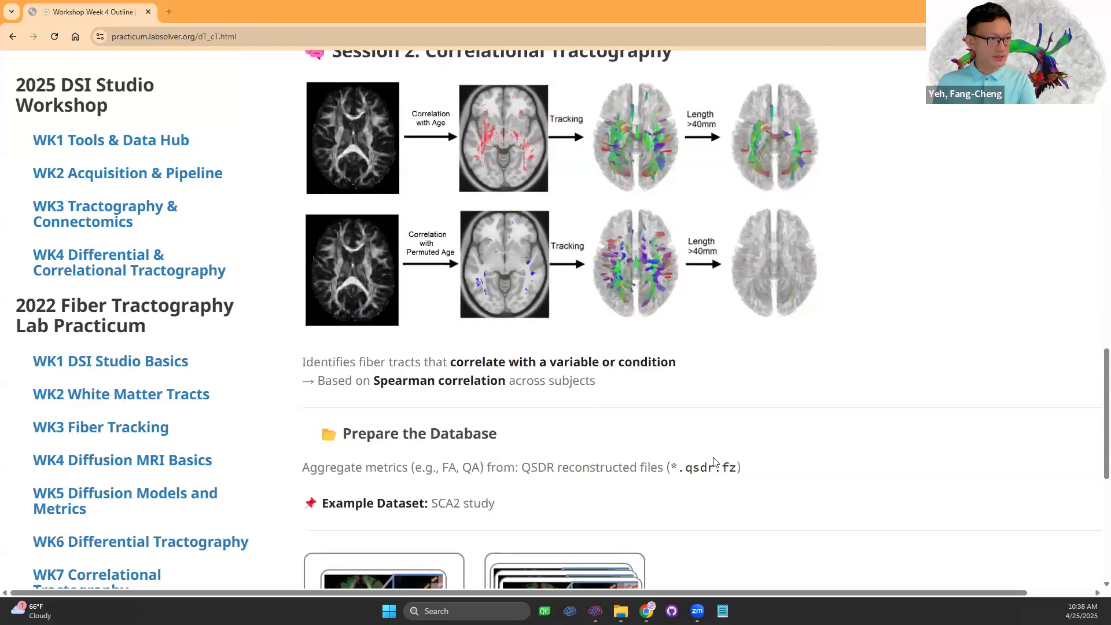
scroll(576, 448, down, 2)
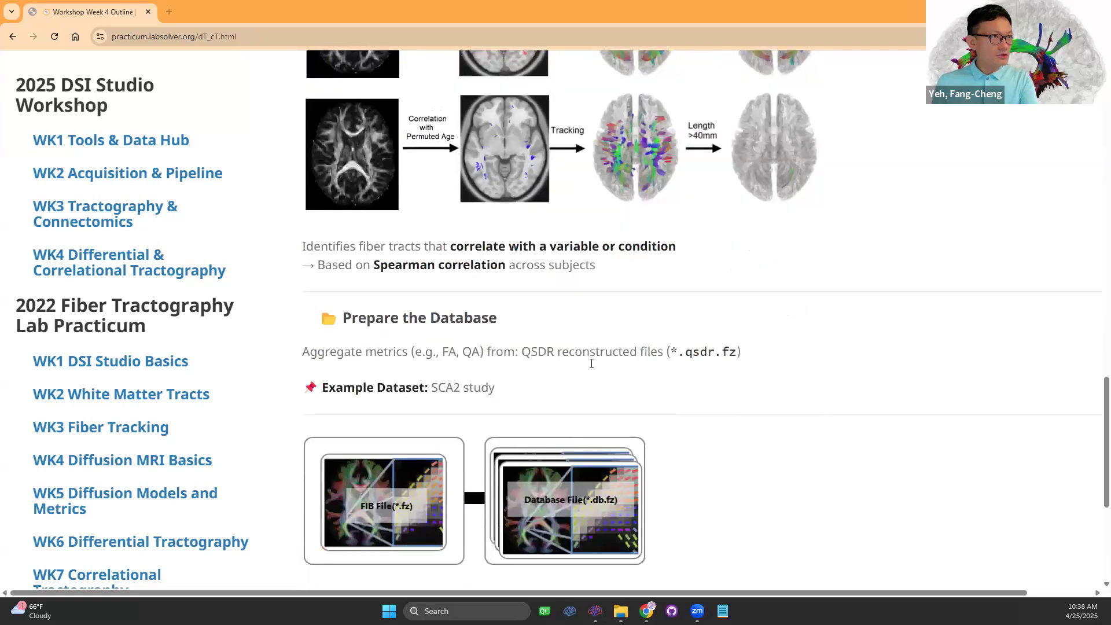
scroll(593, 362, up, 2)
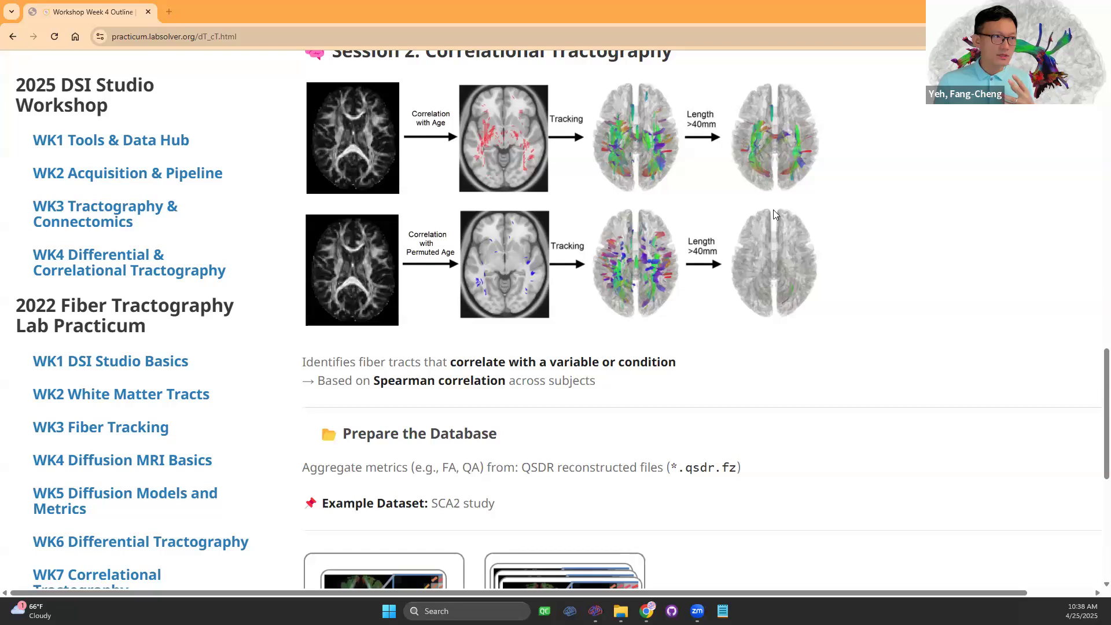
scroll(769, 289, down, 4)
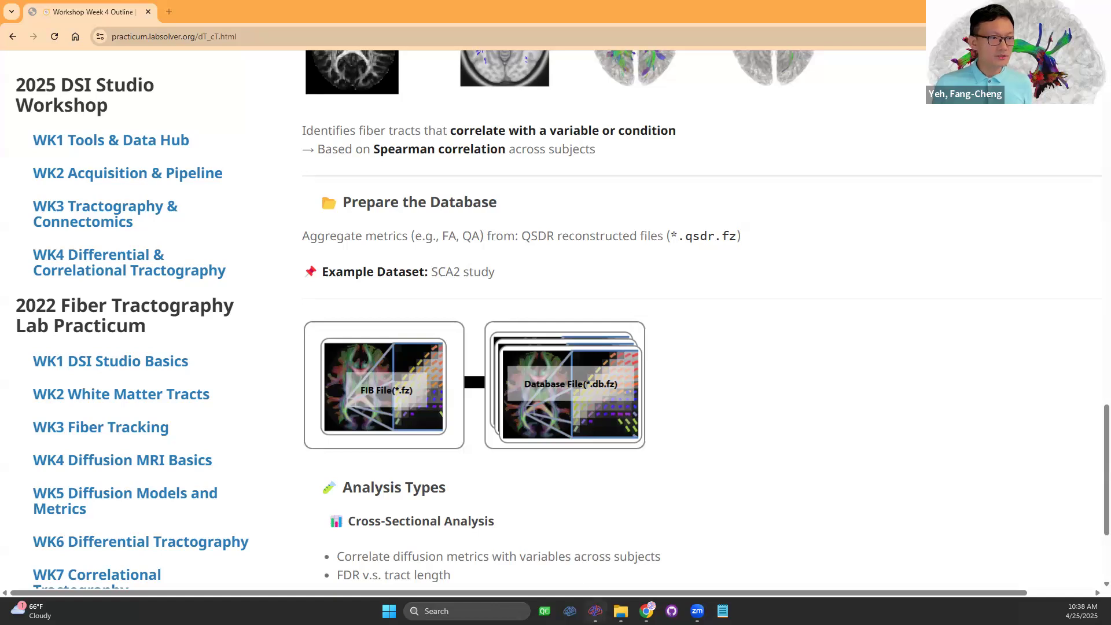
- Switch to DSI Studio, start creating a connectometry database and add the files from sub-control01_ses-01_dwi.qsdr.fz through sub-SCA201_ses-02_dwi.qsdr.fz
click(595, 610)
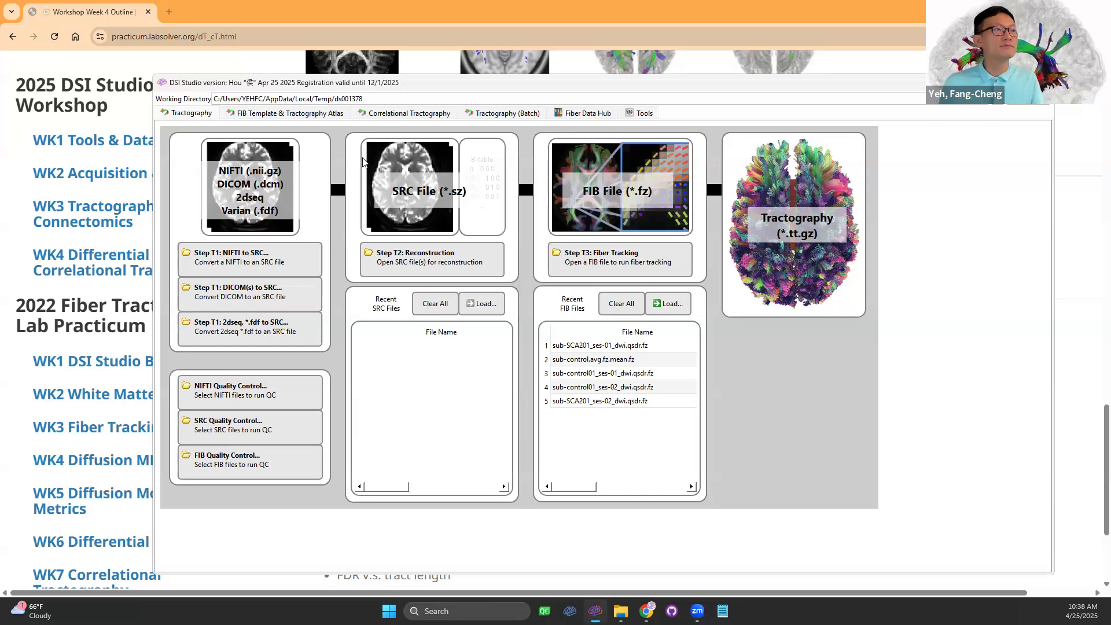
click(385, 115)
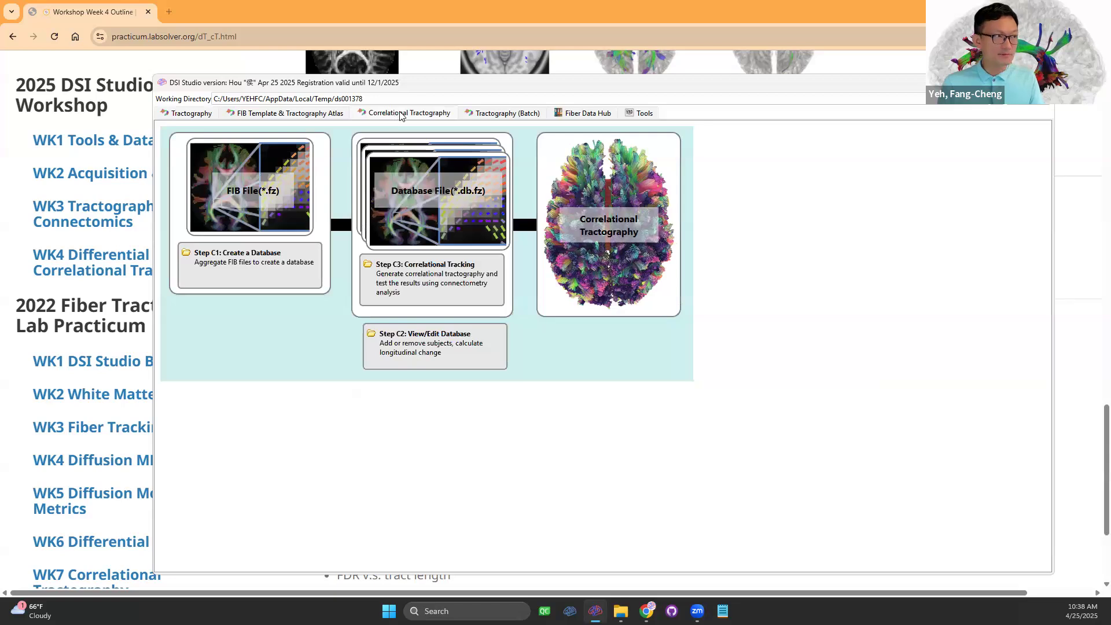
click(255, 266)
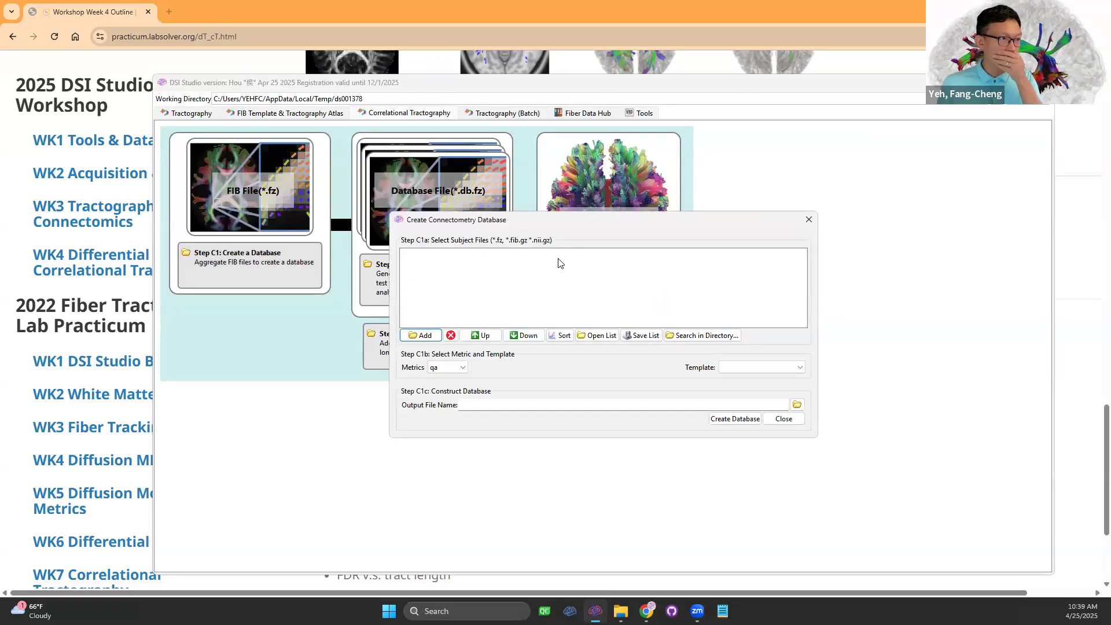
click(426, 339)
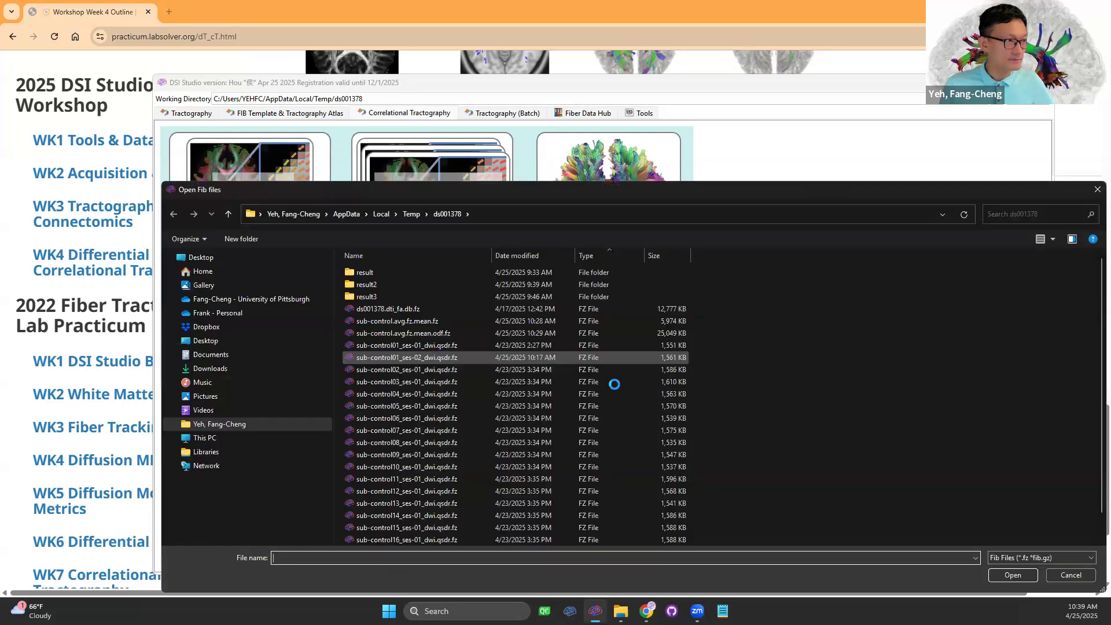
click(465, 345)
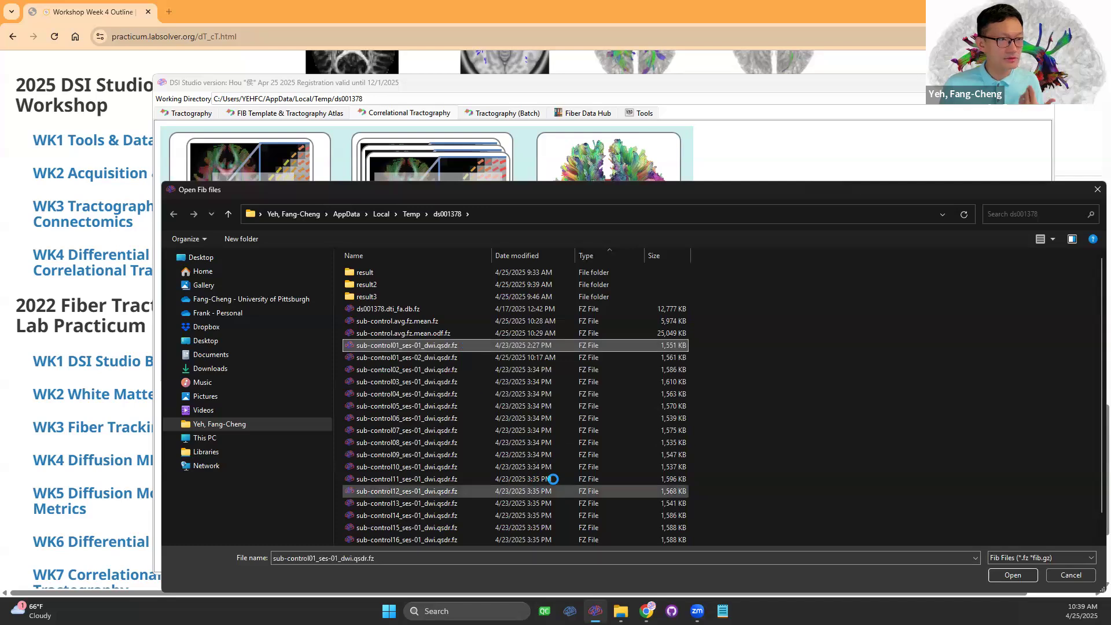
scroll(710, 466, down, 1)
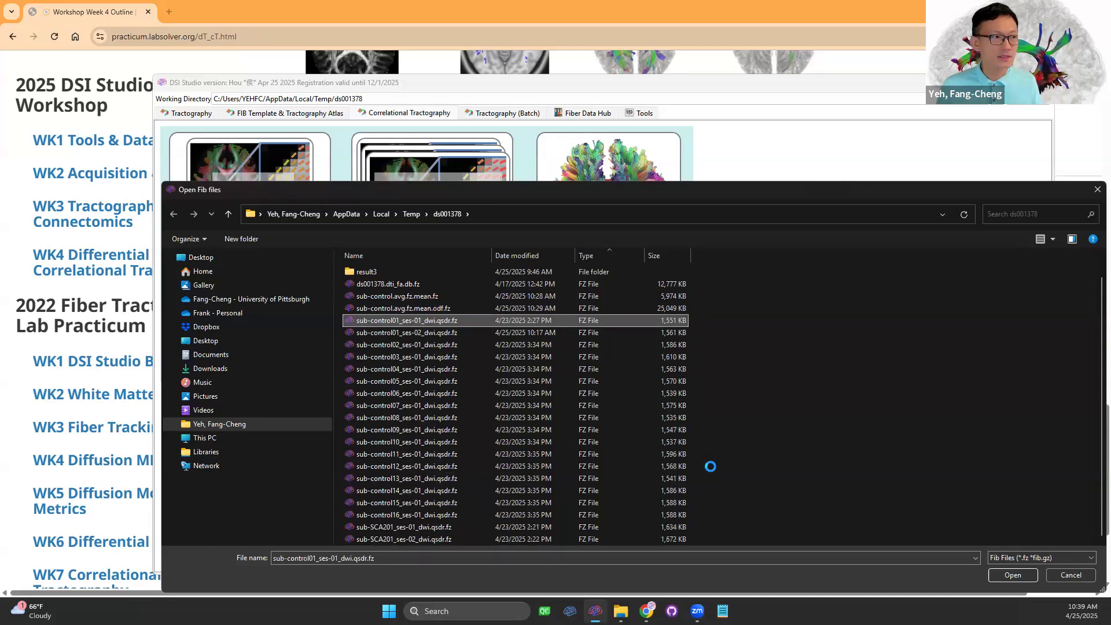
shift+click(438, 538)
click(1009, 575)
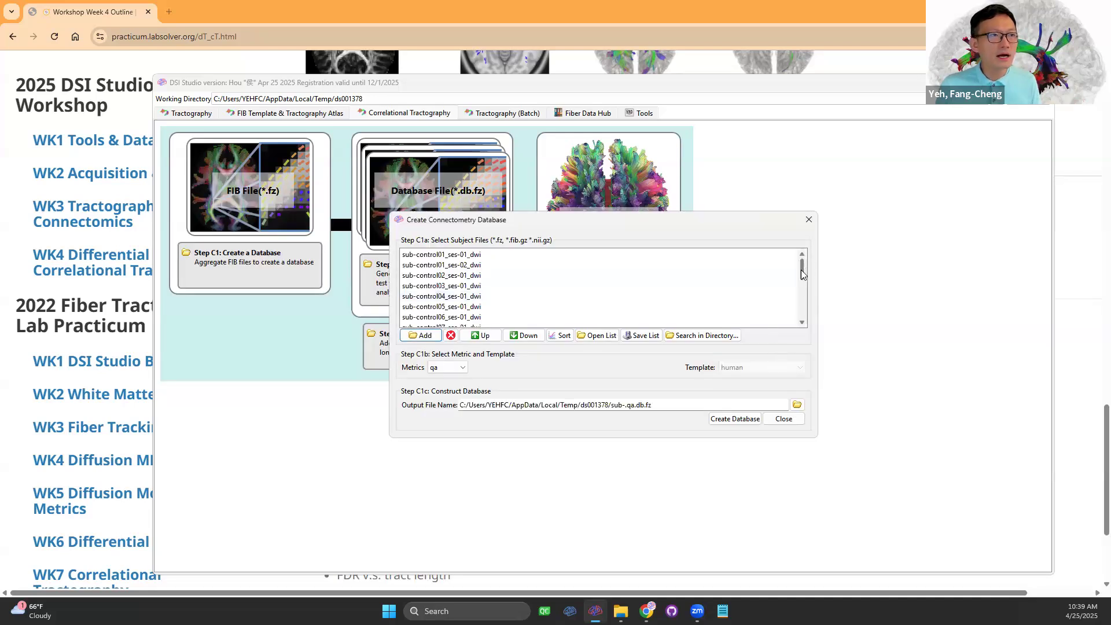
- Choose the dti_fa metric, create the database as sub-.dti_fa.db.fz in the ds001378 folder and close the creation dialog
click(472, 286)
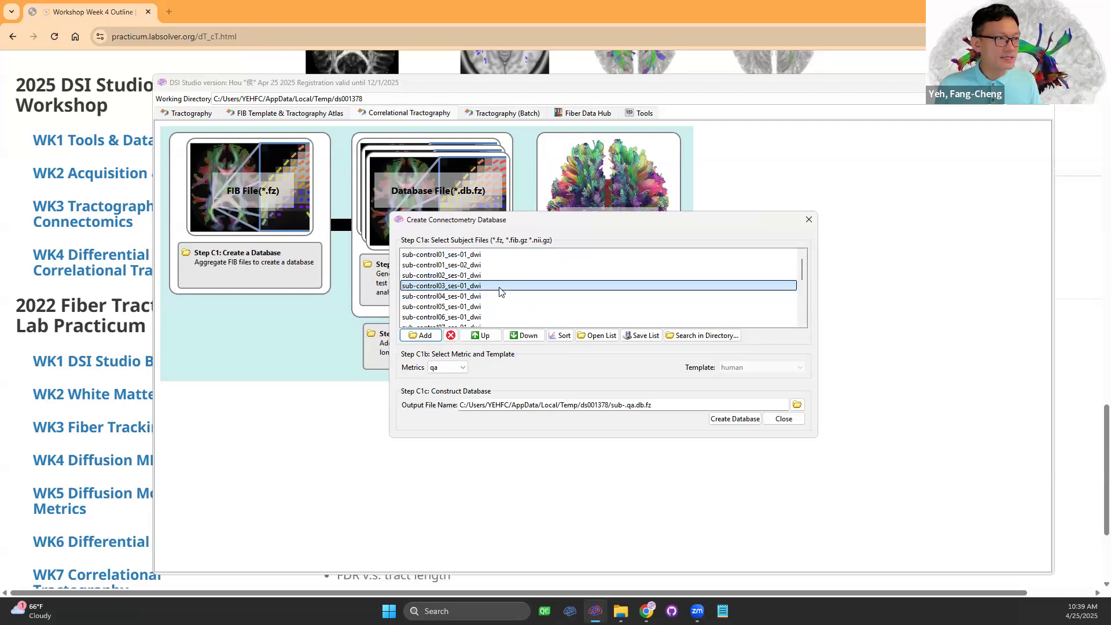
click(461, 368)
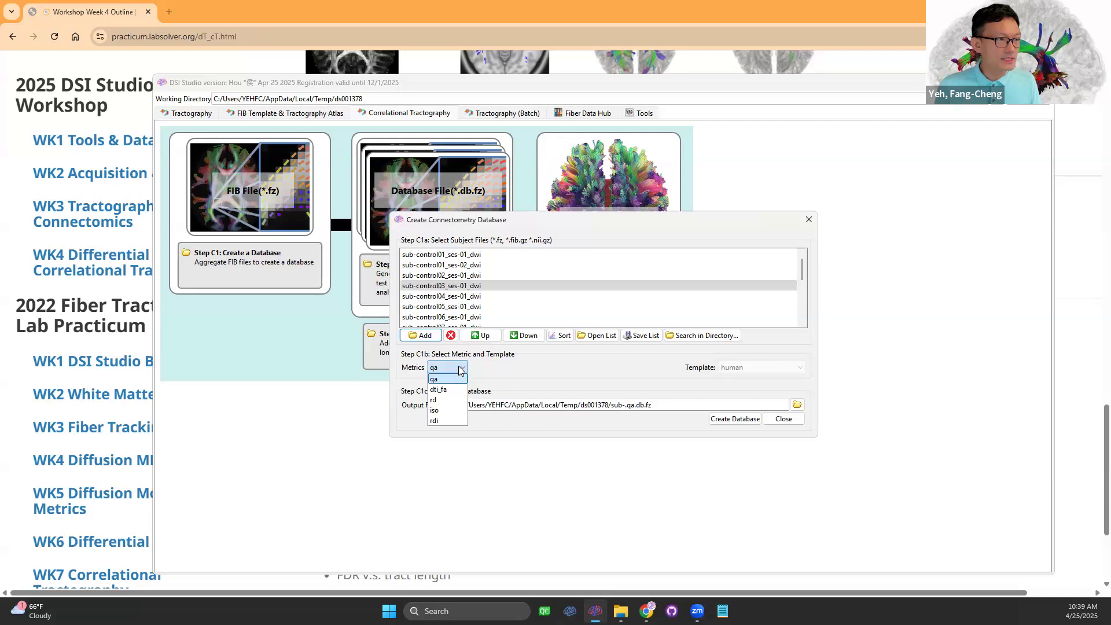
click(450, 380)
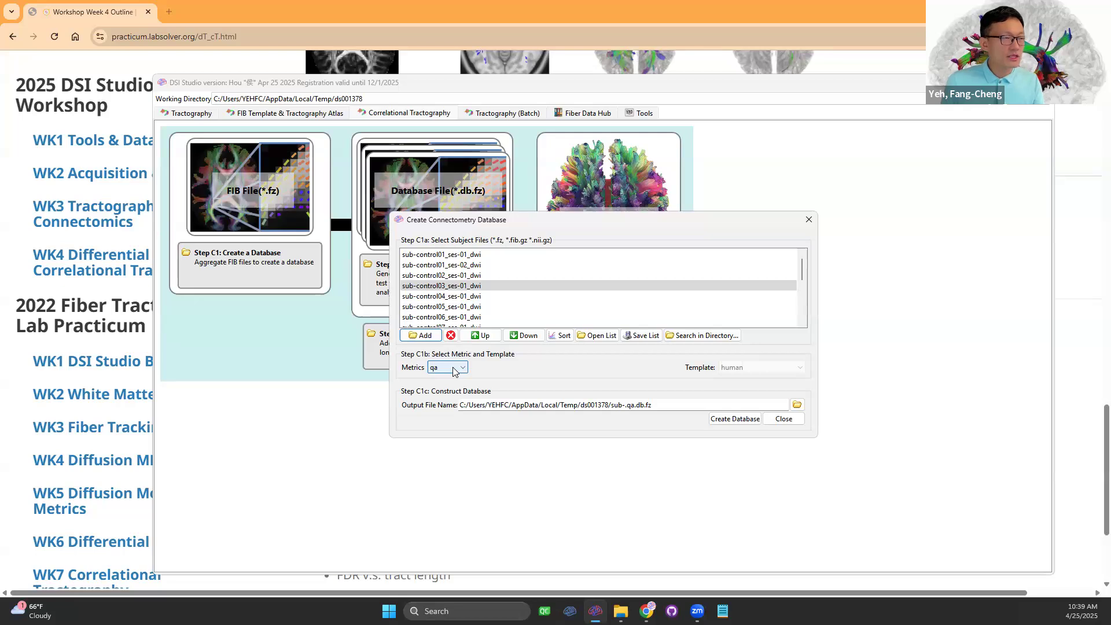
click(454, 372)
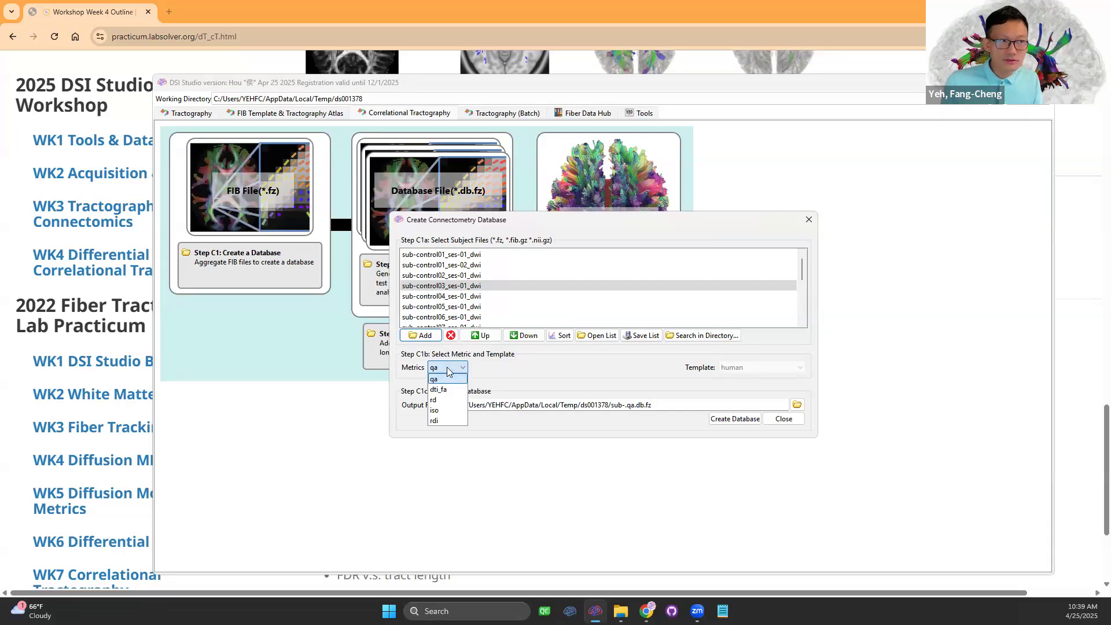
click(447, 389)
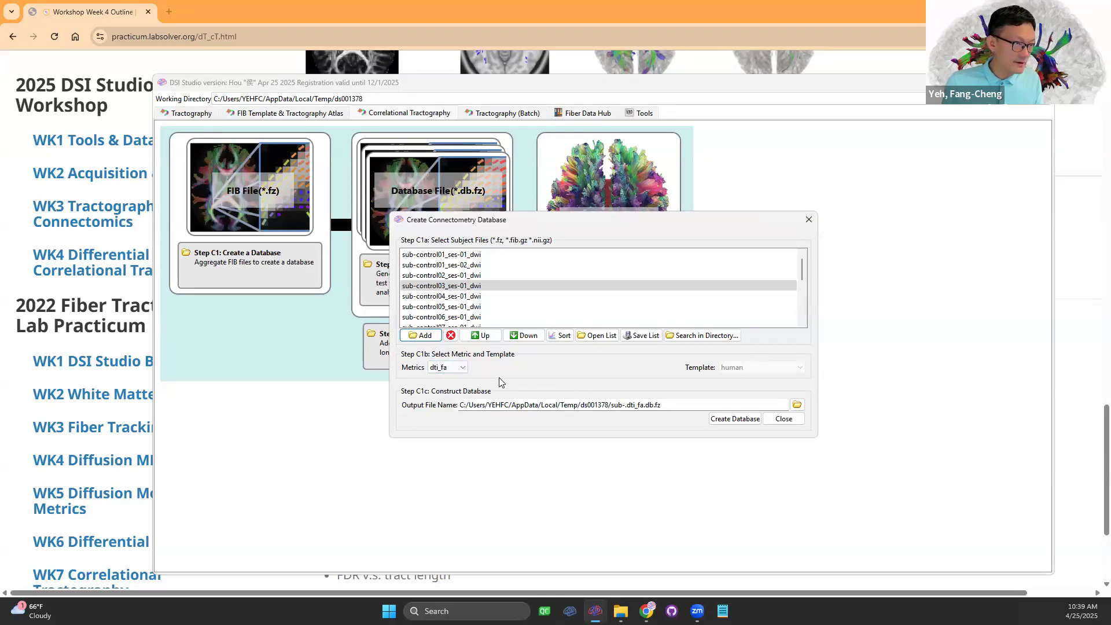
click(734, 419)
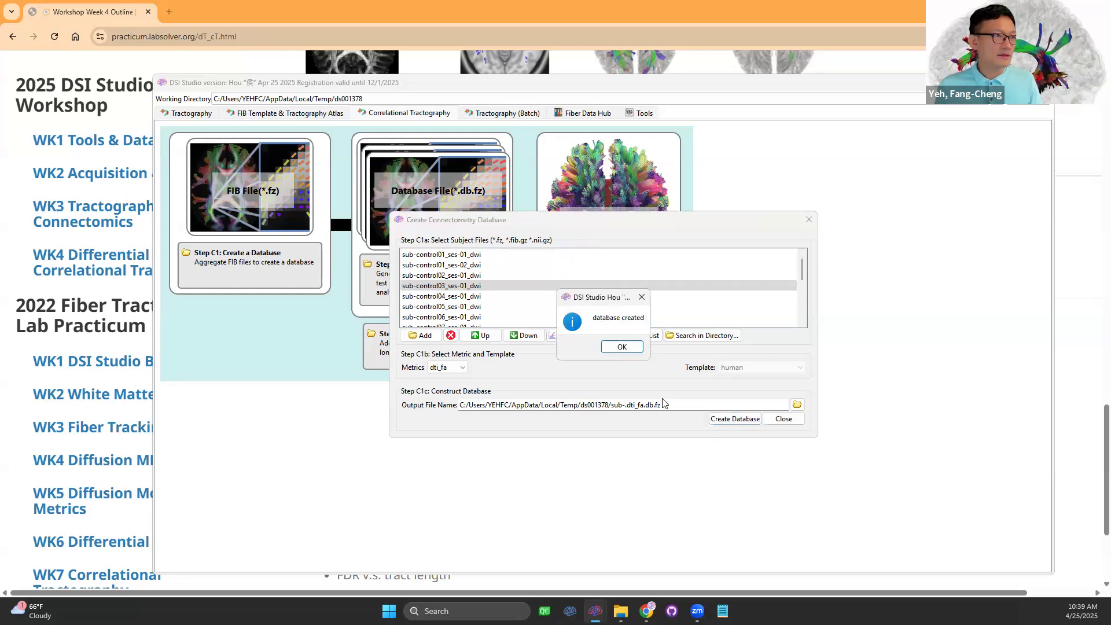
click(623, 347)
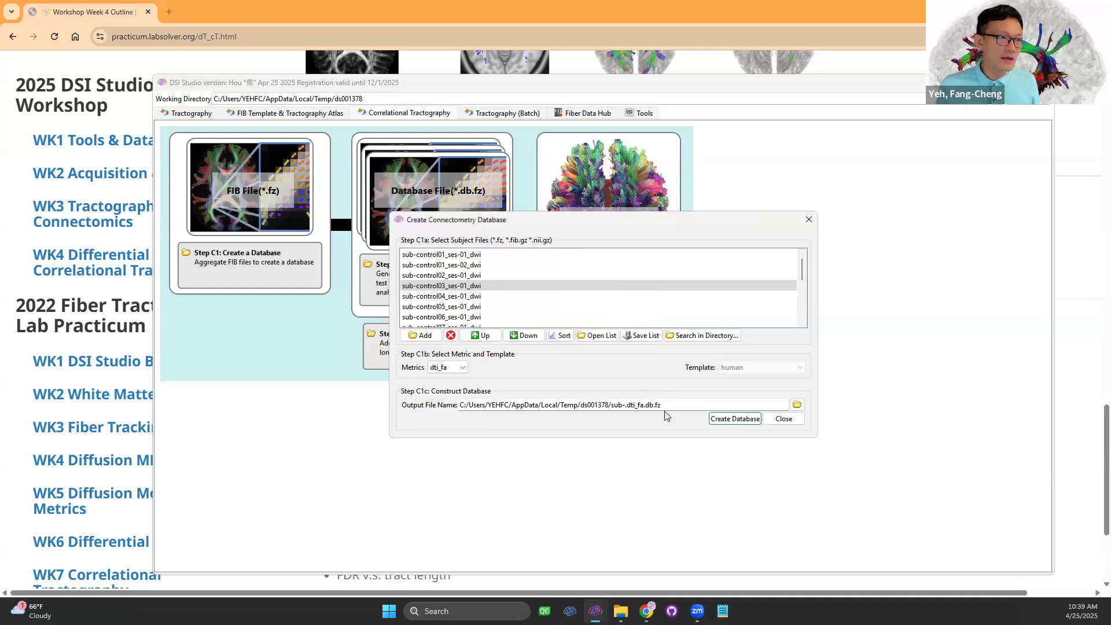
drag(660, 404, 610, 404)
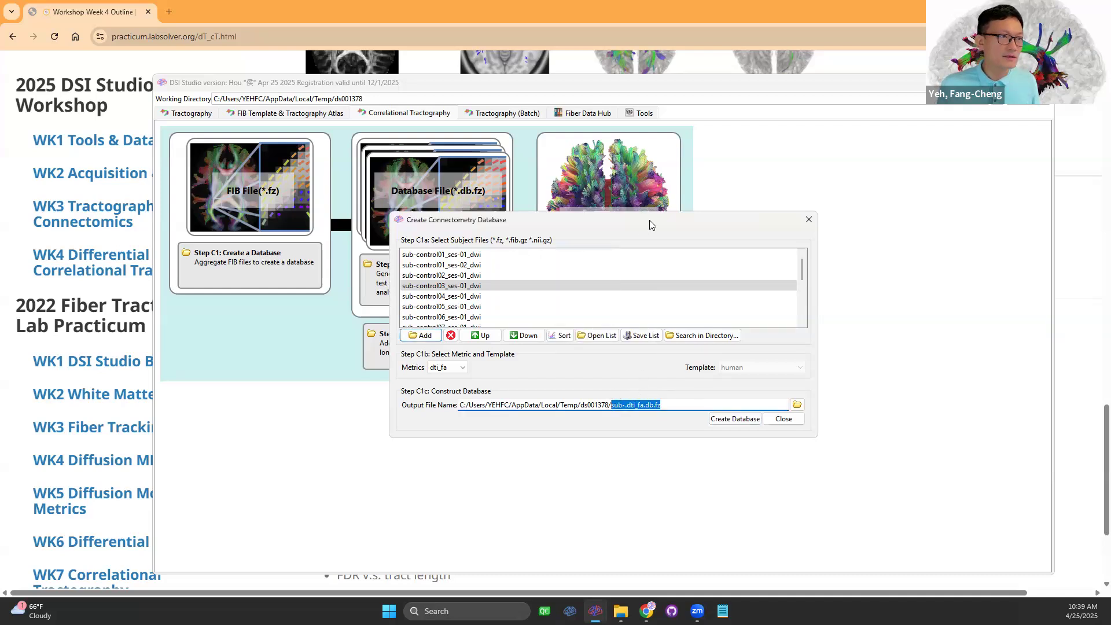
click(809, 220)
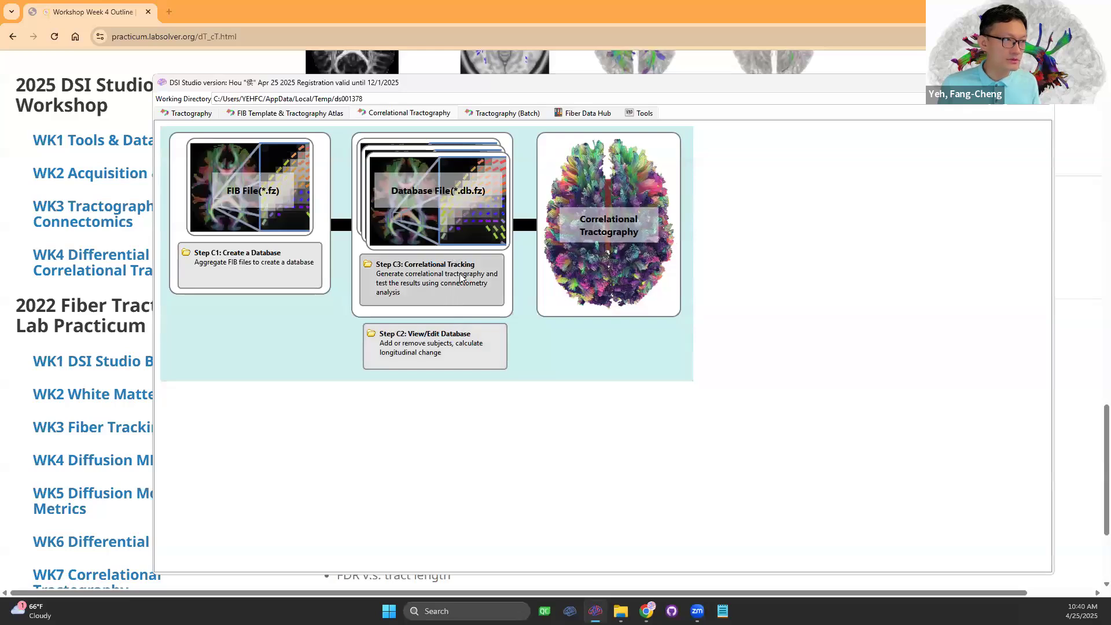
- Open sub-.dti_fa.db.fz for viewing and editing, and widen the window and id column to show full subject names
click(455, 360)
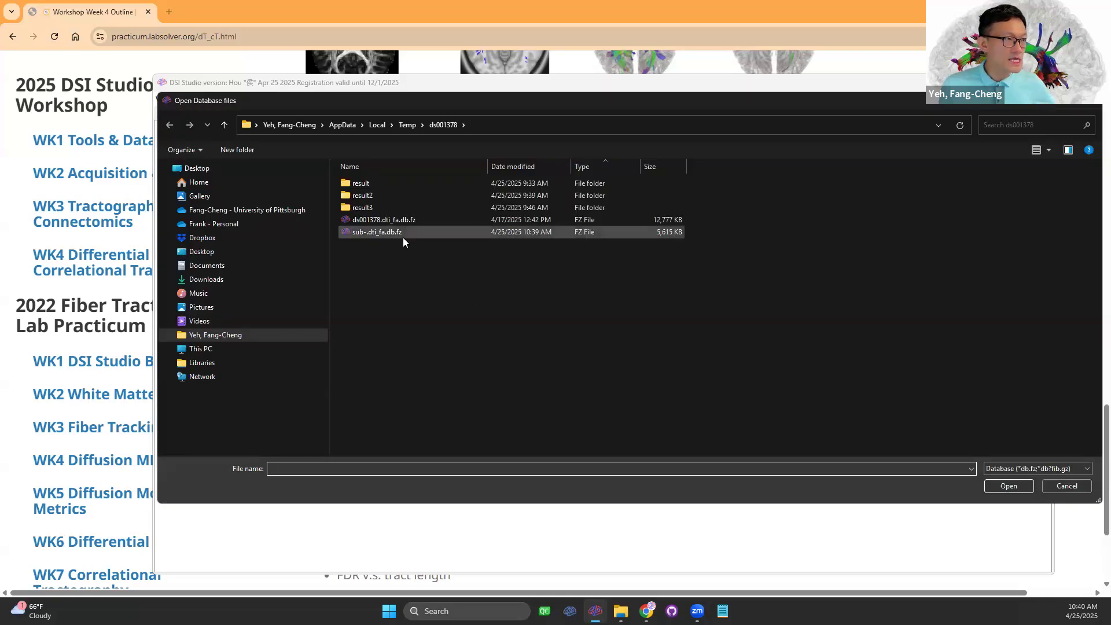
click(389, 232)
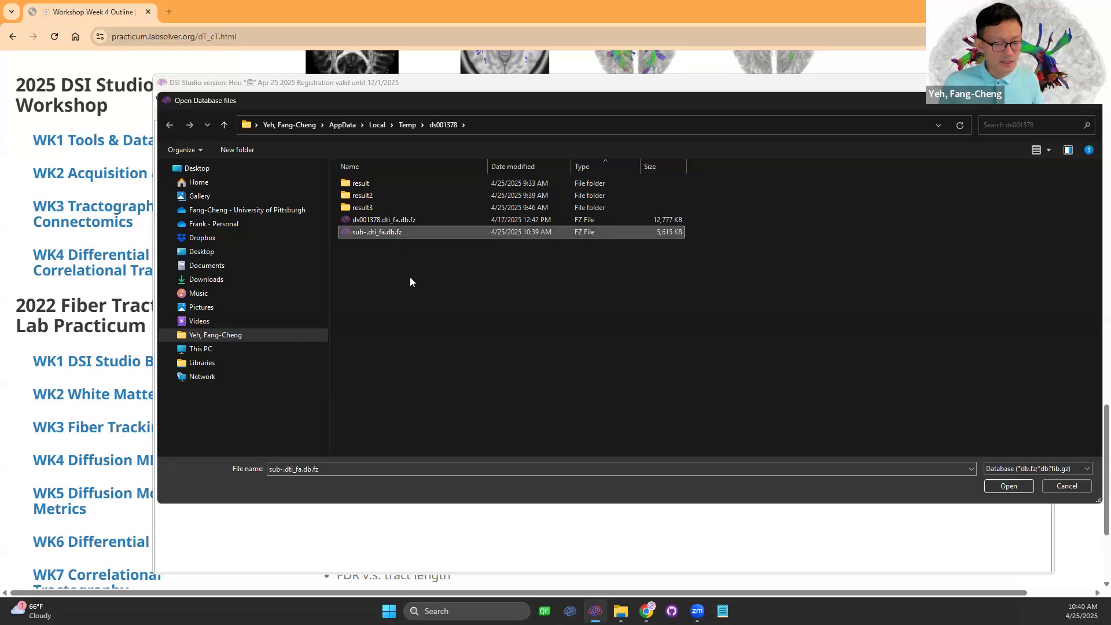
double_click(401, 230)
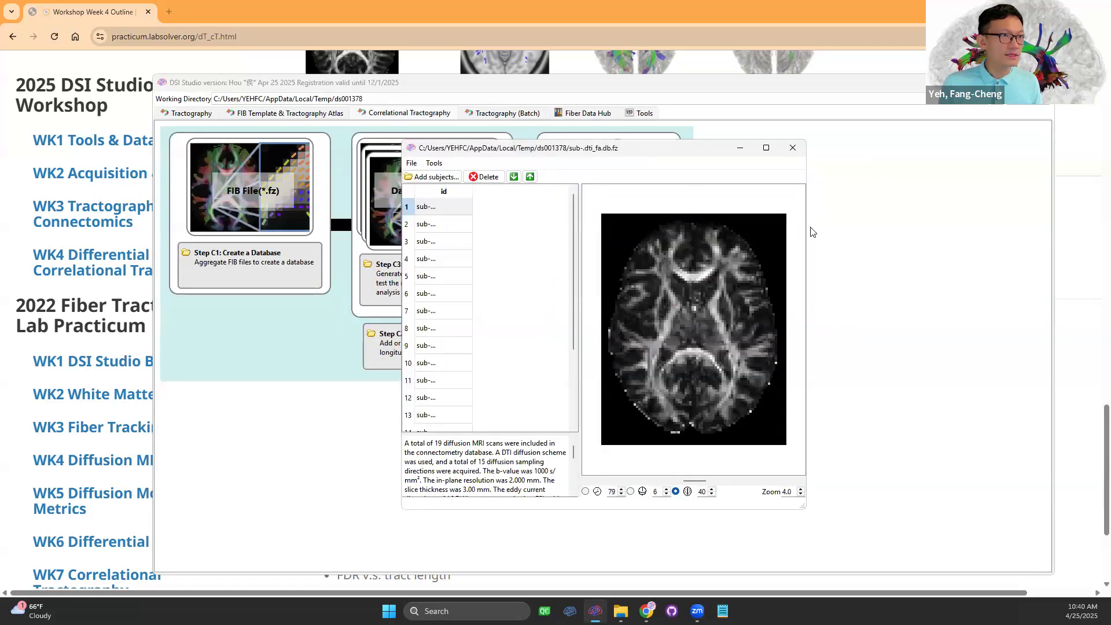
drag(807, 227, 1005, 227)
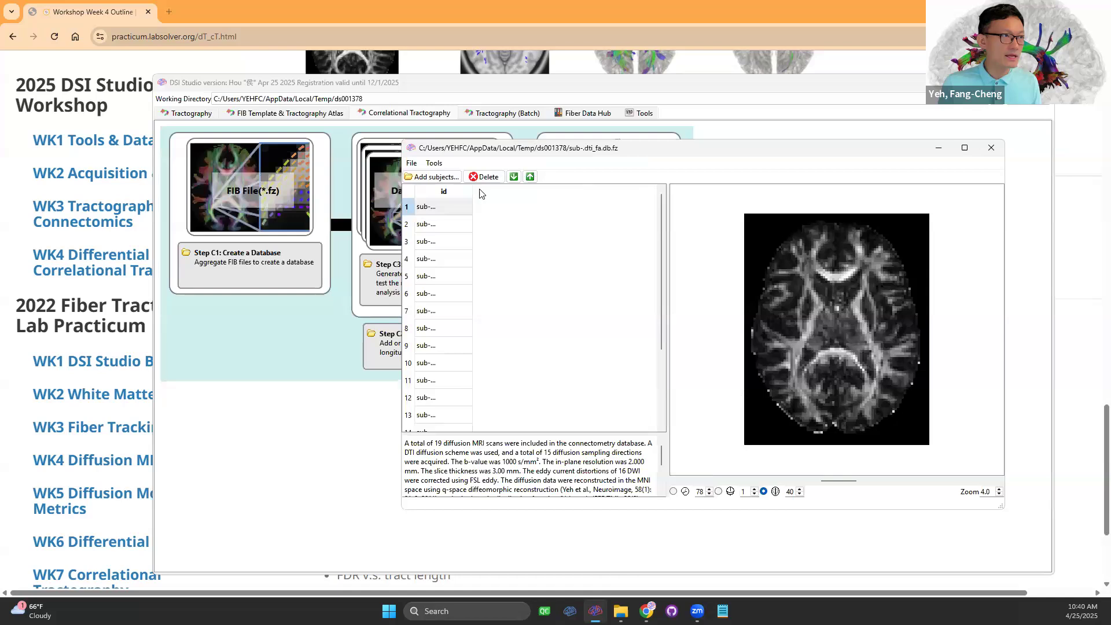
drag(471, 192, 580, 191)
- Step through the subjects in the database and compare their FA maps for quality, ending on sub-control01_ses-01_dwi
click(537, 214)
key(Down)
key(Down)
key(Down)
key(Down)
key(Down)
key(Down)
key(Down)
key(Down)
key(Down)
key(Down)
key(Down)
key(Down)
key(Down)
key(Down)
key(Down)
key(Down)
key(Down)
key(Down)
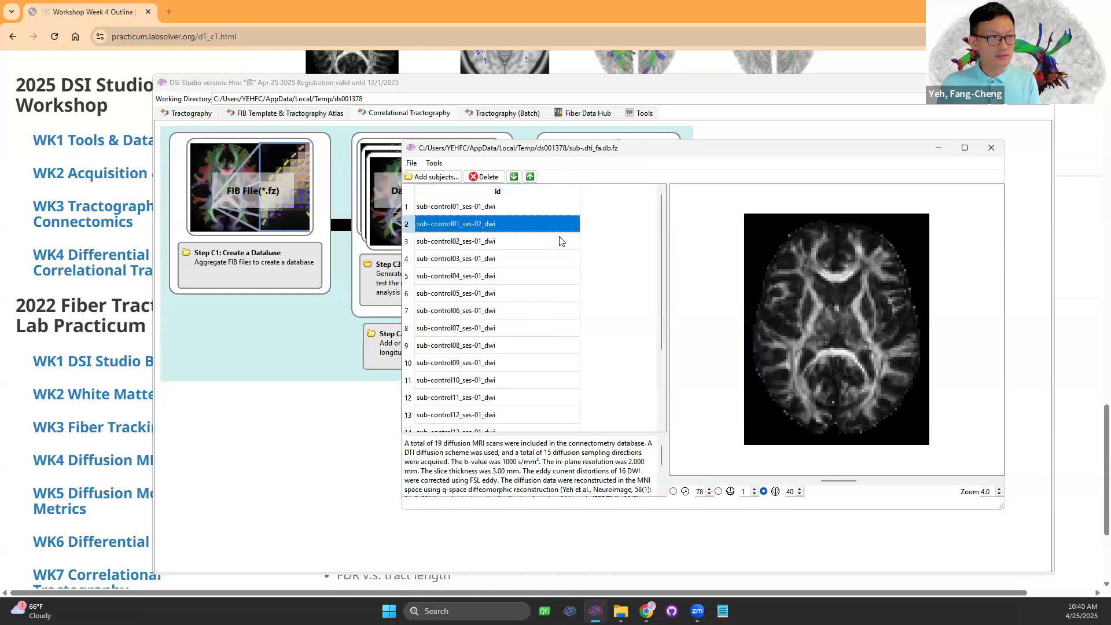
key(Up)
key(Up)
key(Up)
key(Up)
key(Up)
key(Up)
key(Up)
key(Up)
key(Up)
key(Up)
key(Up)
key(Up)
key(Up)
key(Up)
key(Up)
key(Up)
key(Up)
key(Up)
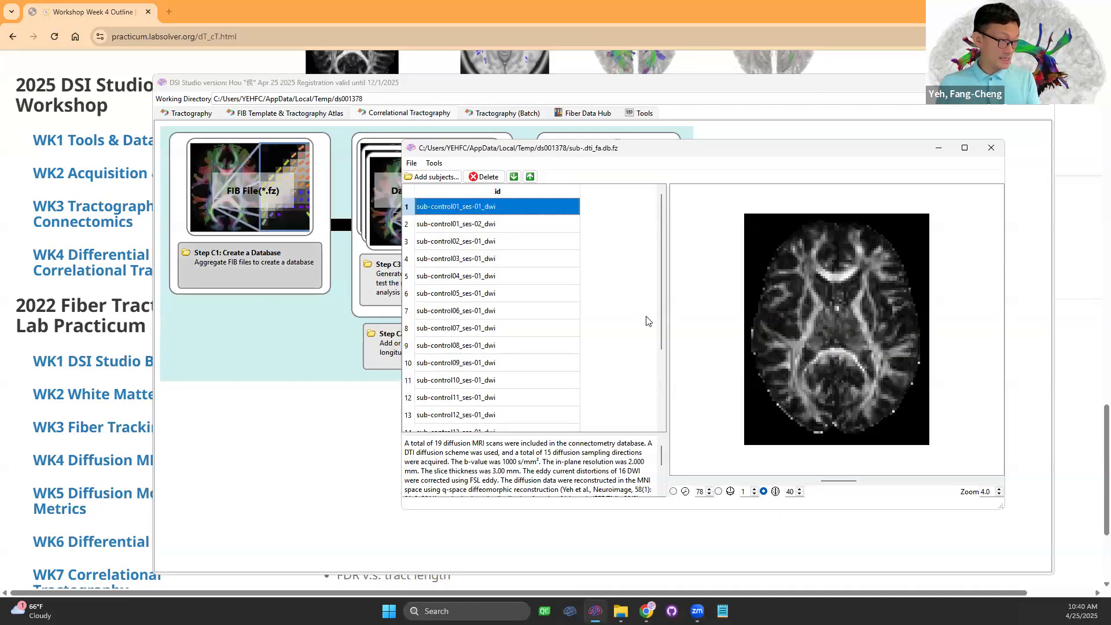
key(Down)
key(Down)
key(Down)
key(End)
key(Up)
key(Home)
key(Down)
key(Down)
key(Down)
key(Down)
key(Down)
key(Down)
key(Down)
key(Down)
key(Down)
key(Down)
key(Down)
key(Down)
key(Down)
key(Down)
key(Down)
key(Down)
key(Down)
key(Down)
key(Up)
key(Up)
key(Up)
key(Up)
key(Up)
key(Up)
key(Up)
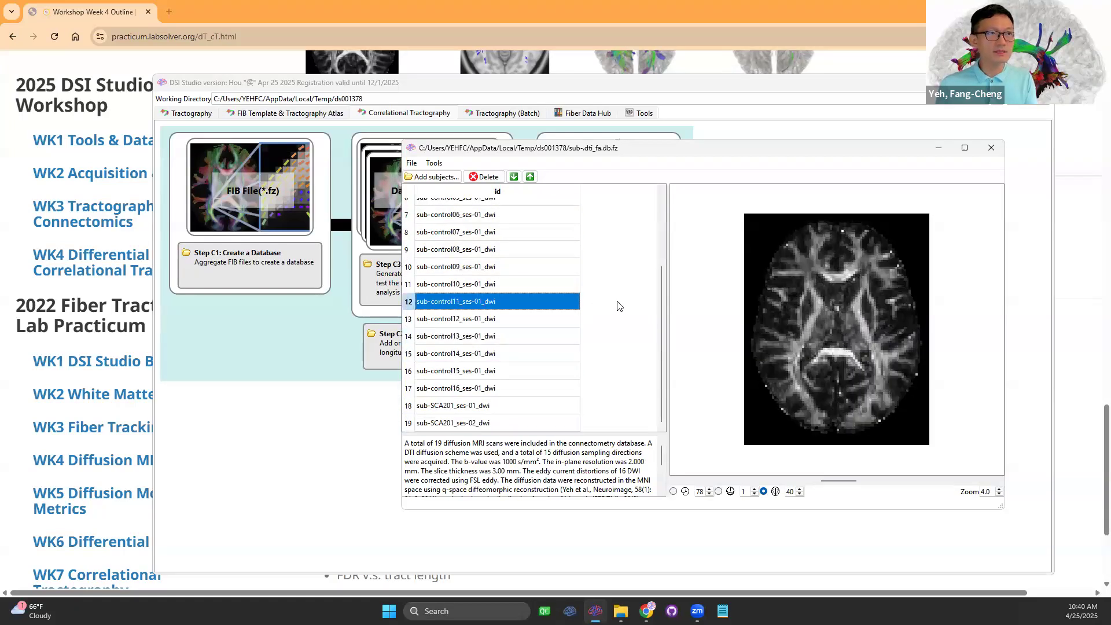
key(Home)
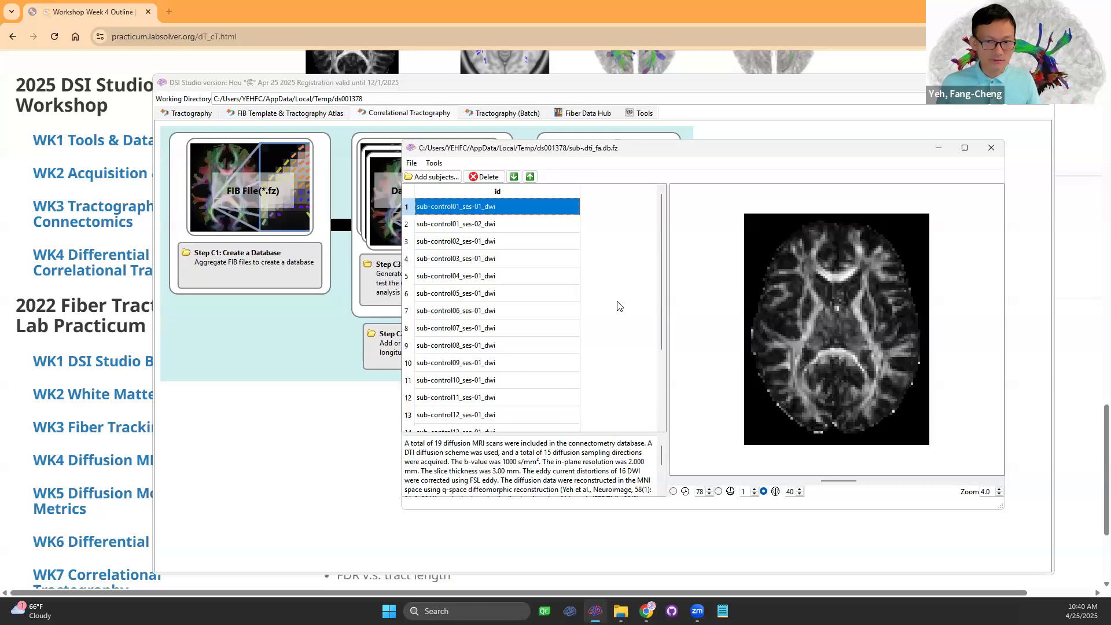
- Close the database view and go to the start of the ds001378 file list in the Fiber Data Hub
click(991, 148)
click(595, 117)
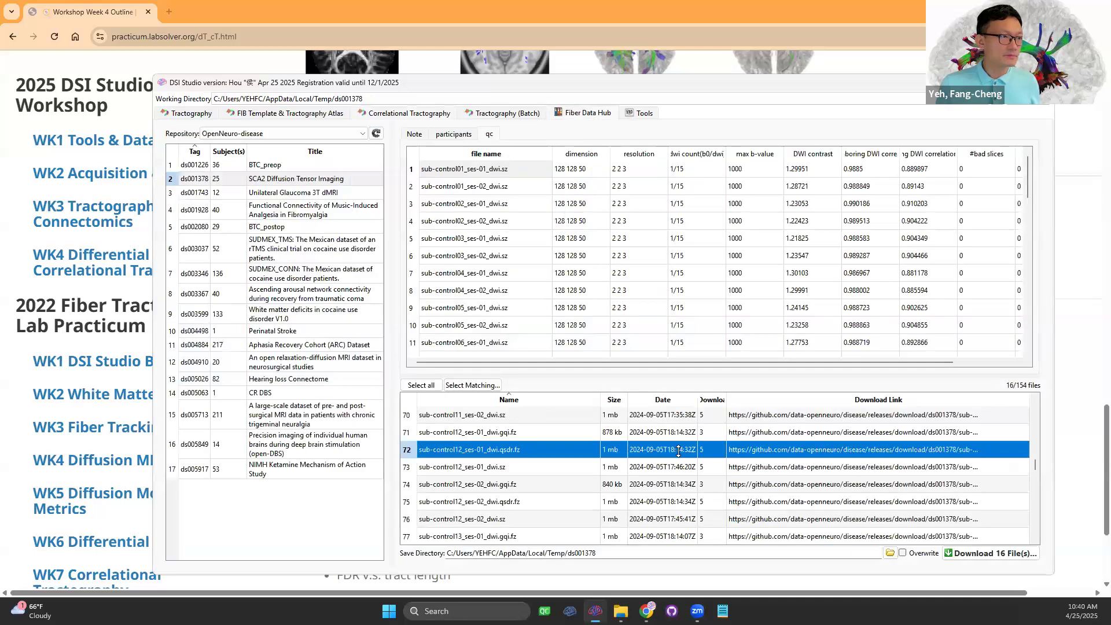
scroll(635, 448, up, 17)
drag(1035, 421, 1035, 405)
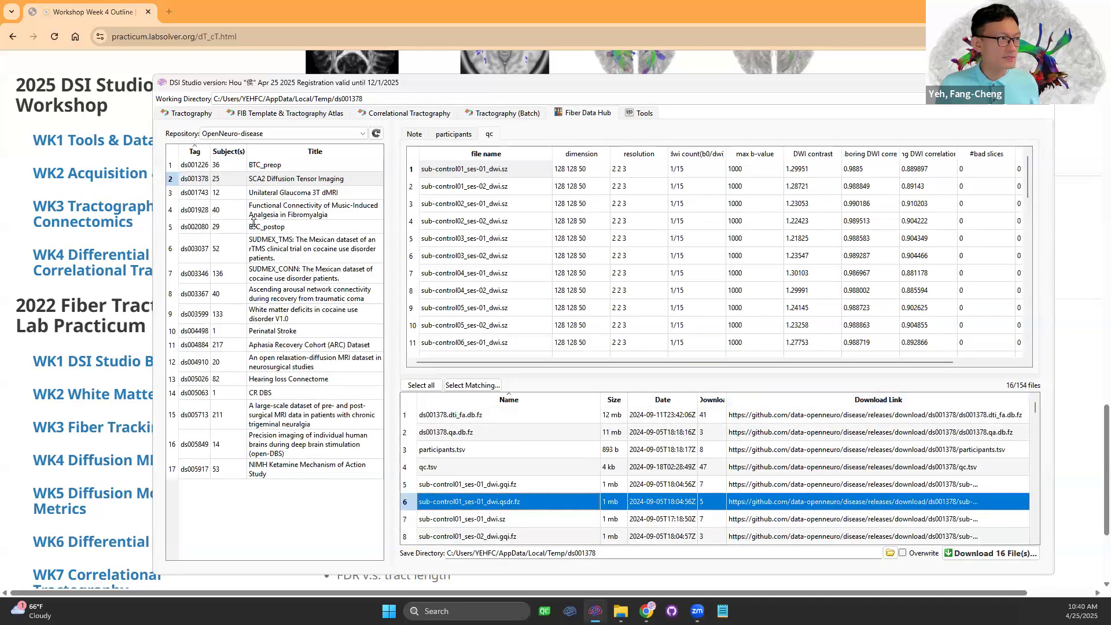
- Select only ds001378.dti_fa.db.fz in the ds001378 file list and download it to the dataset's save directory
click(575, 428)
click(566, 417)
click(498, 433)
click(482, 420)
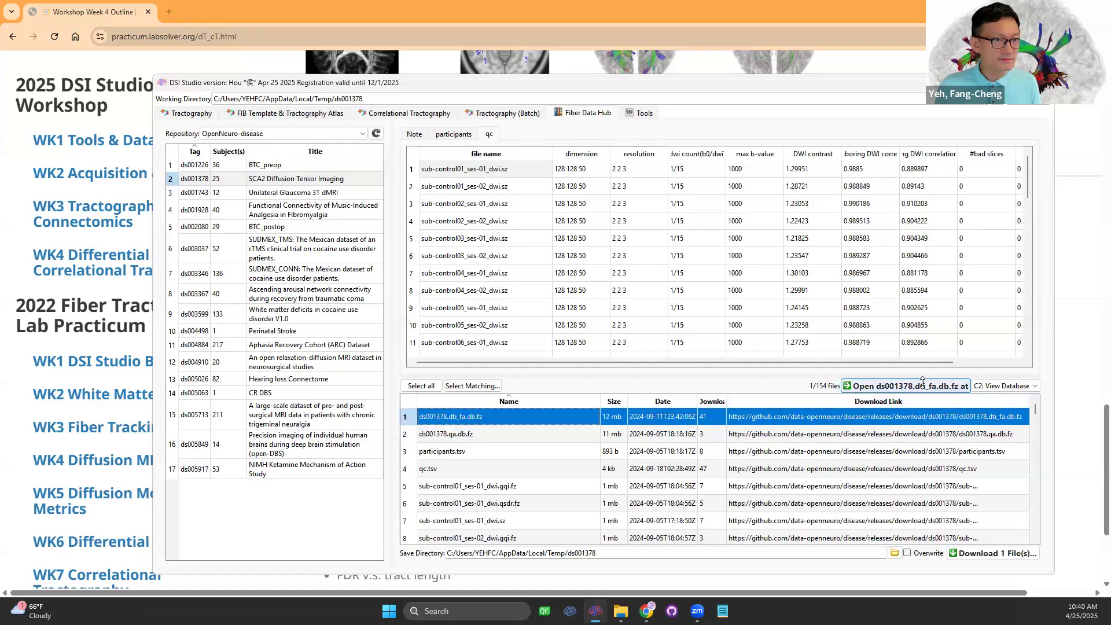
click(971, 552)
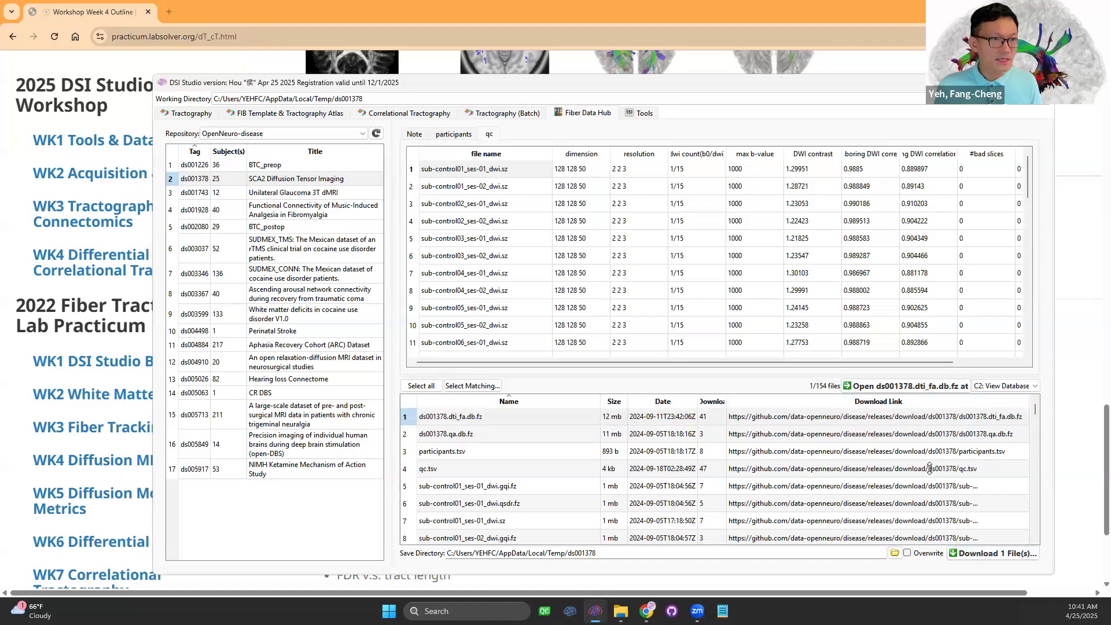
- Open ds001378.dti_fa.db.fz for viewing and editing, and widen its window to show the age and gender columns
click(425, 114)
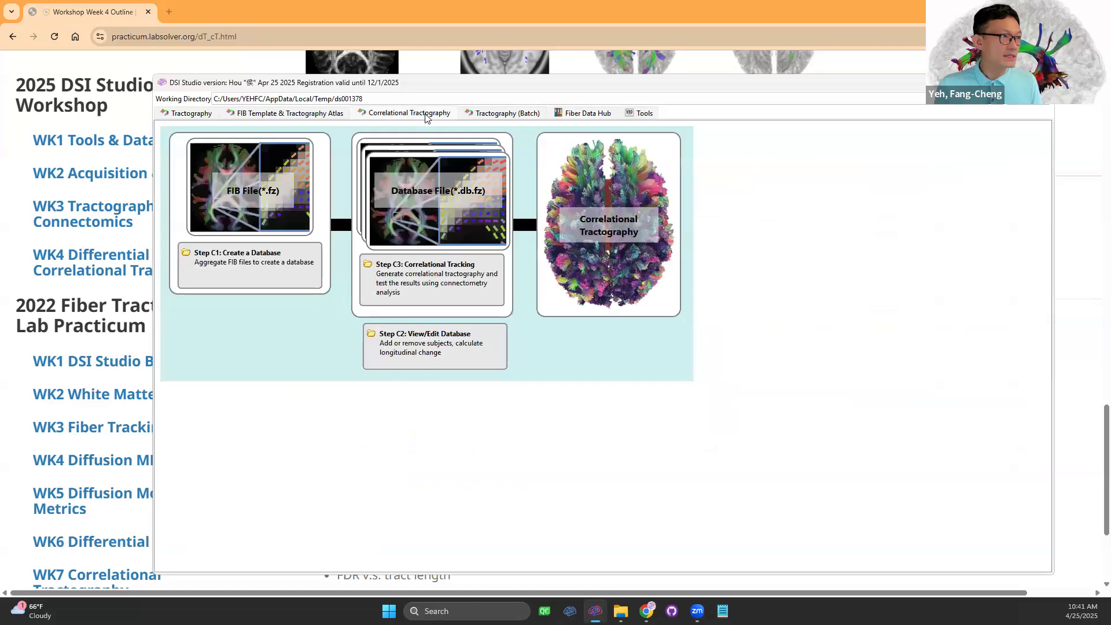
click(461, 346)
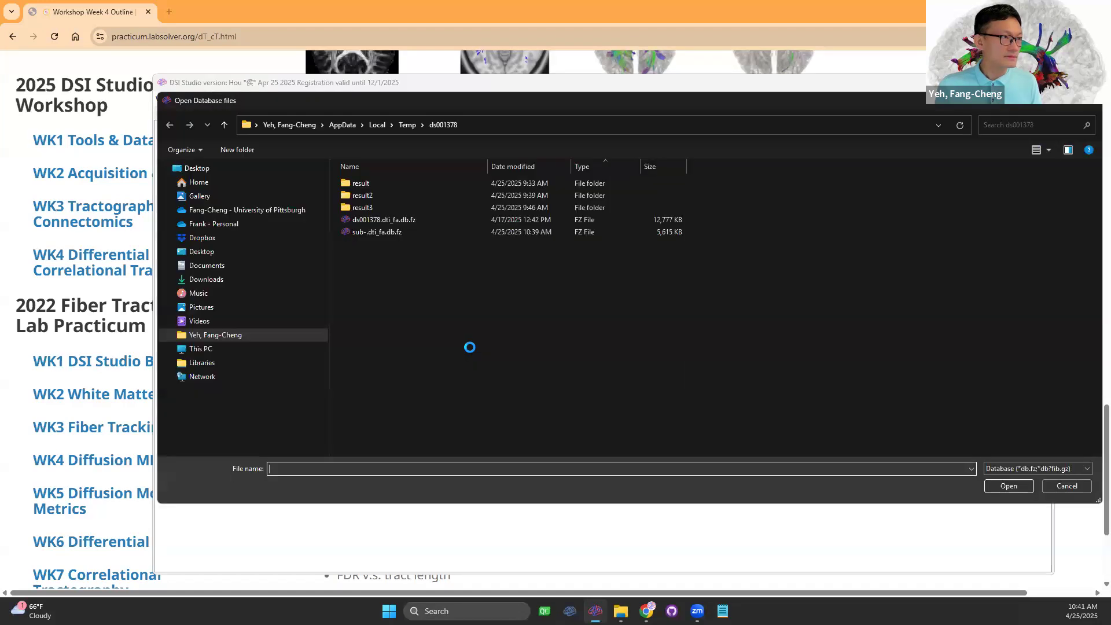
click(408, 219)
click(996, 485)
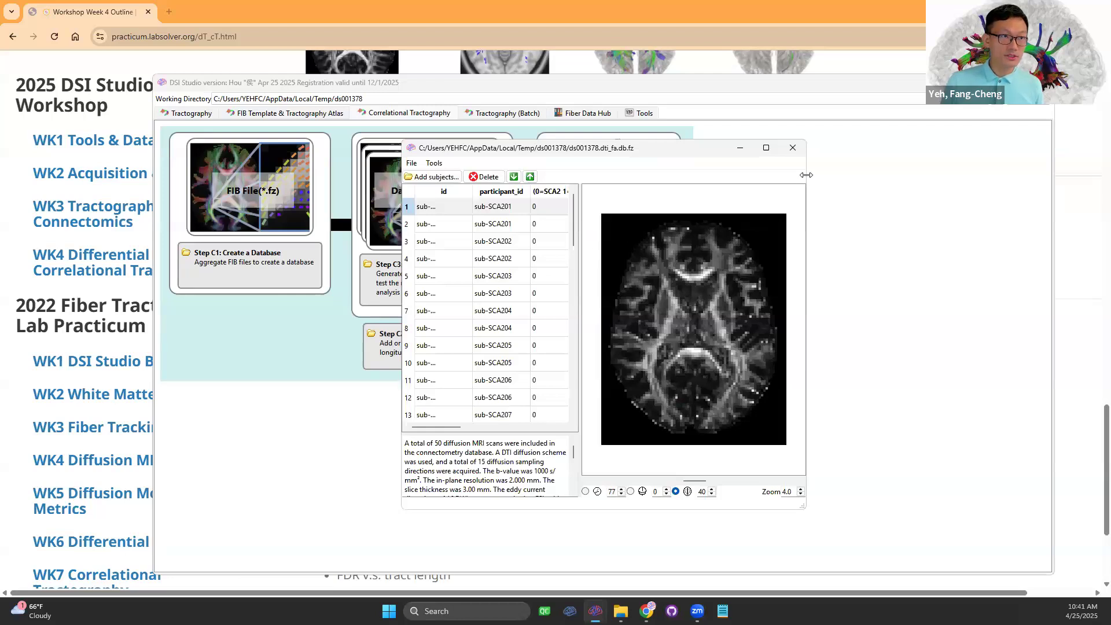
drag(805, 175, 1027, 175)
drag(544, 427, 412, 413)
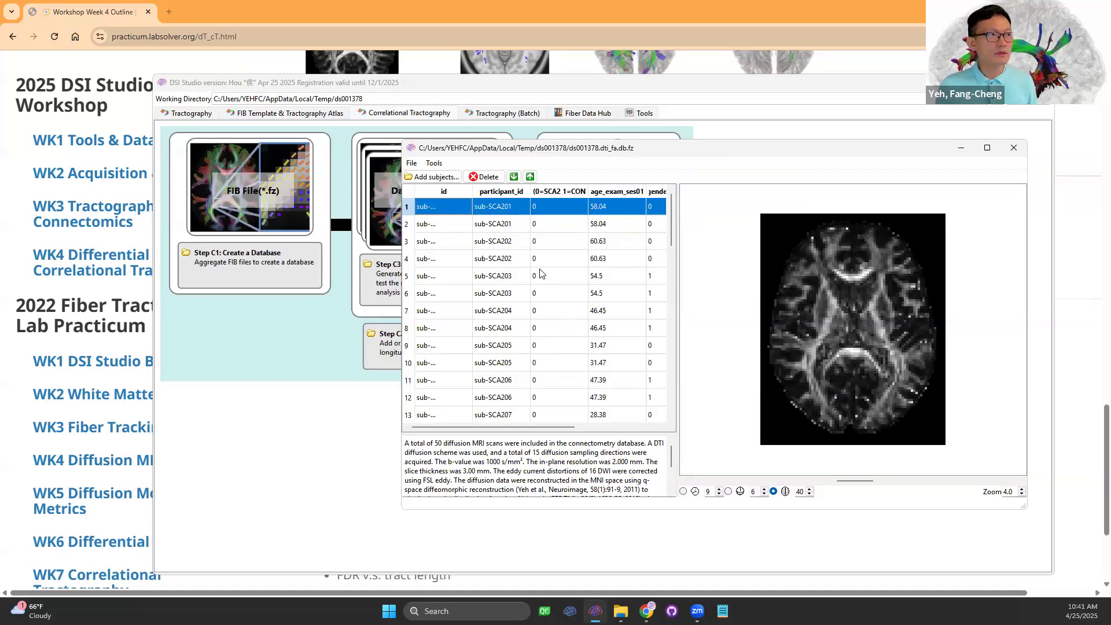
click(412, 164)
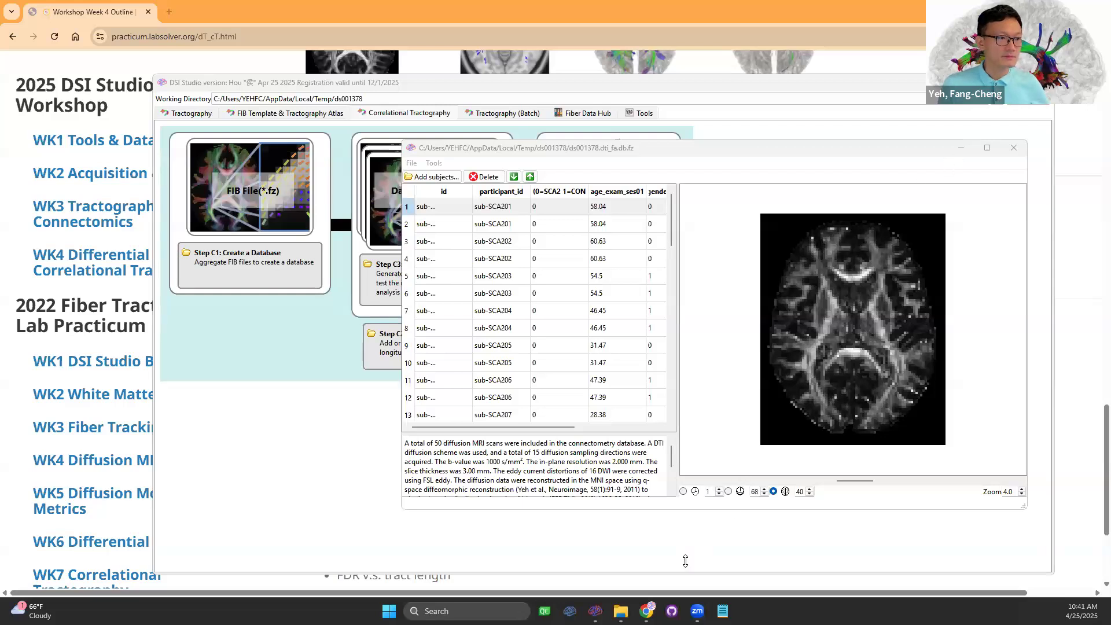
- Return to the Fiber Data Hub, select participants.tsv in the file list and view the ds001378 participants table
mouse_move(596, 612)
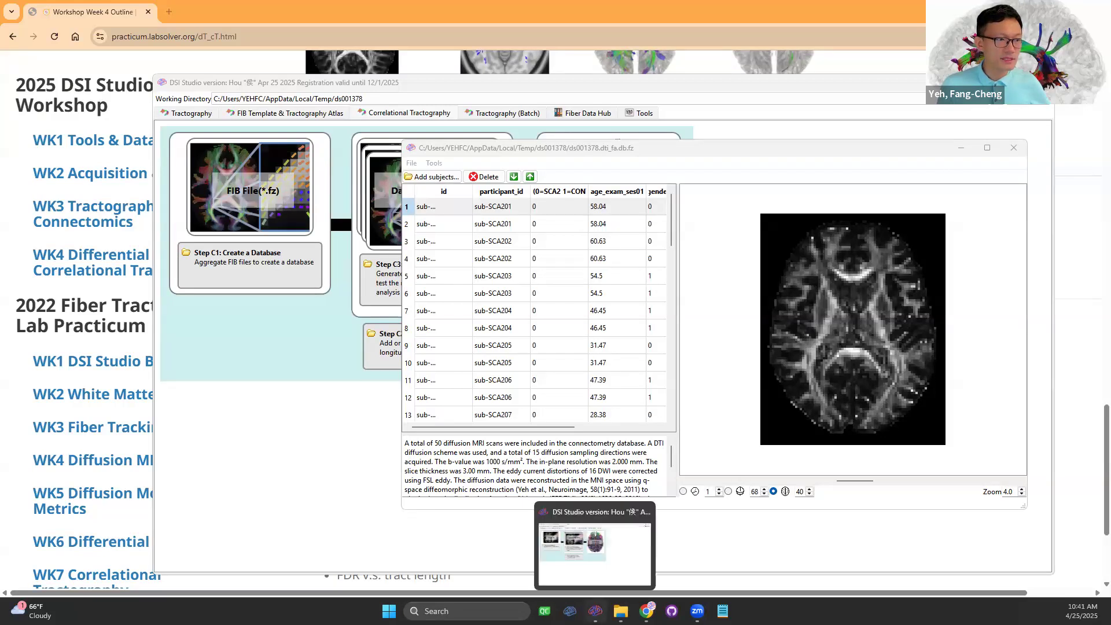
click(587, 113)
drag(539, 158, 346, 206)
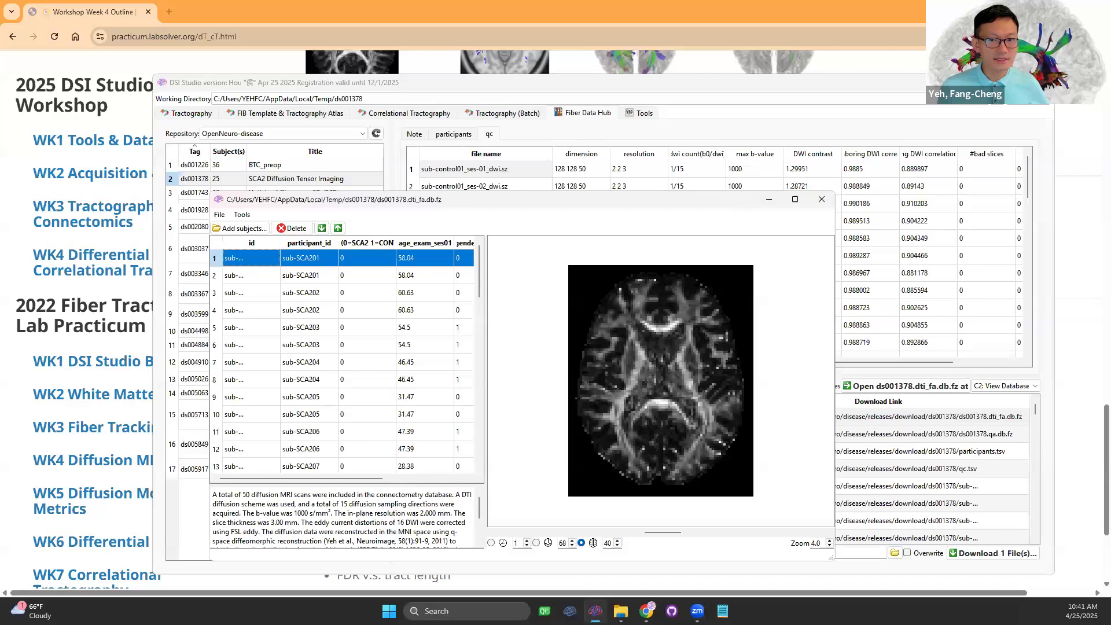
click(821, 199)
click(461, 455)
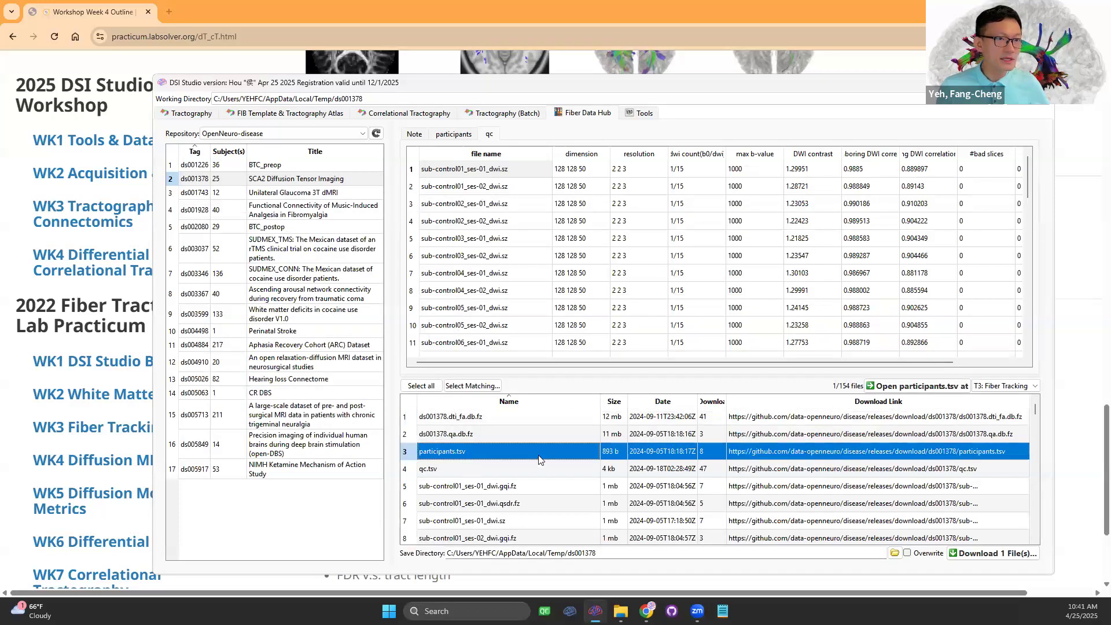
click(454, 135)
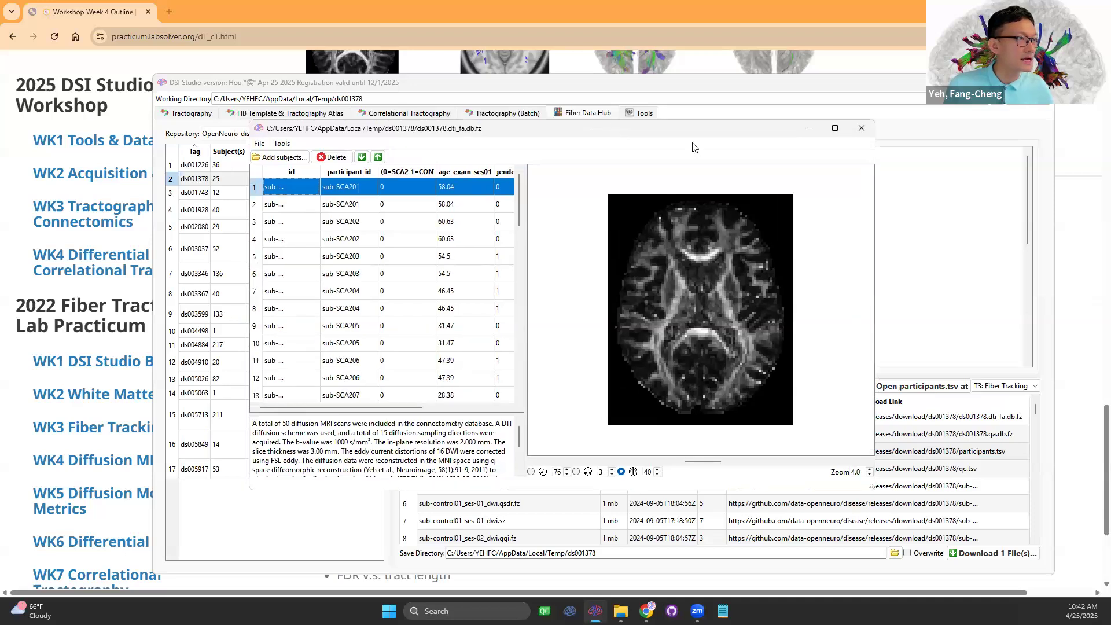
- Widen the id column of the ds001378.dti_fa.db.fz database and inspect the FA maps of several subjects from sub-SCA201_ses-01_dwi to sub-SCA206_ses-01_dwi
scroll(500, 329, down, 10)
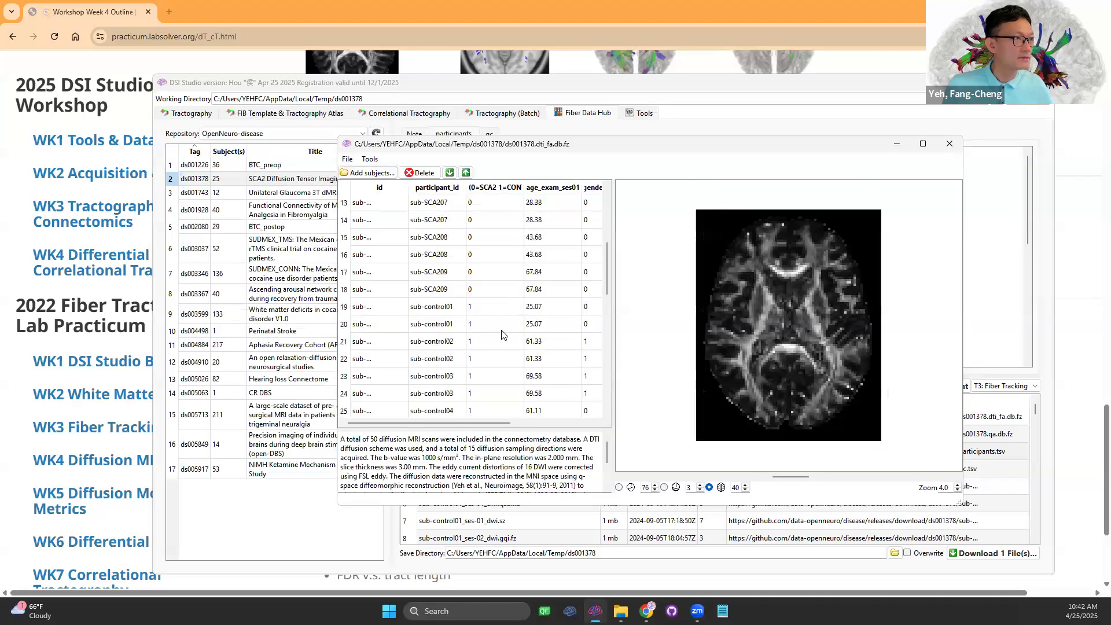
double_click(408, 187)
scroll(451, 272, up, 10)
click(426, 220)
click(427, 206)
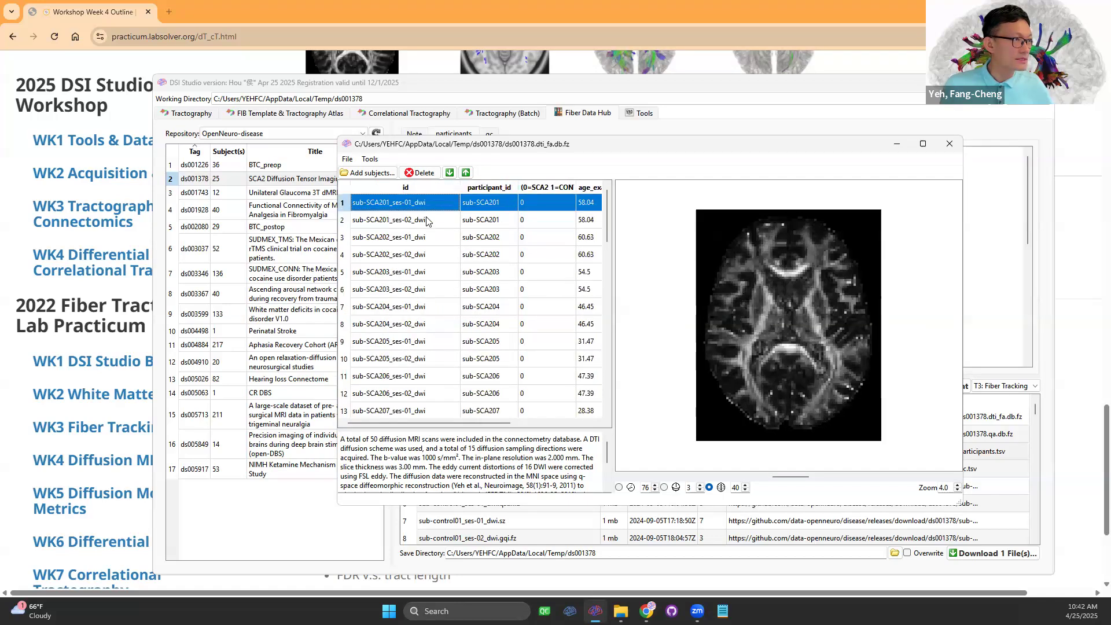
click(426, 221)
click(422, 240)
click(418, 270)
click(411, 359)
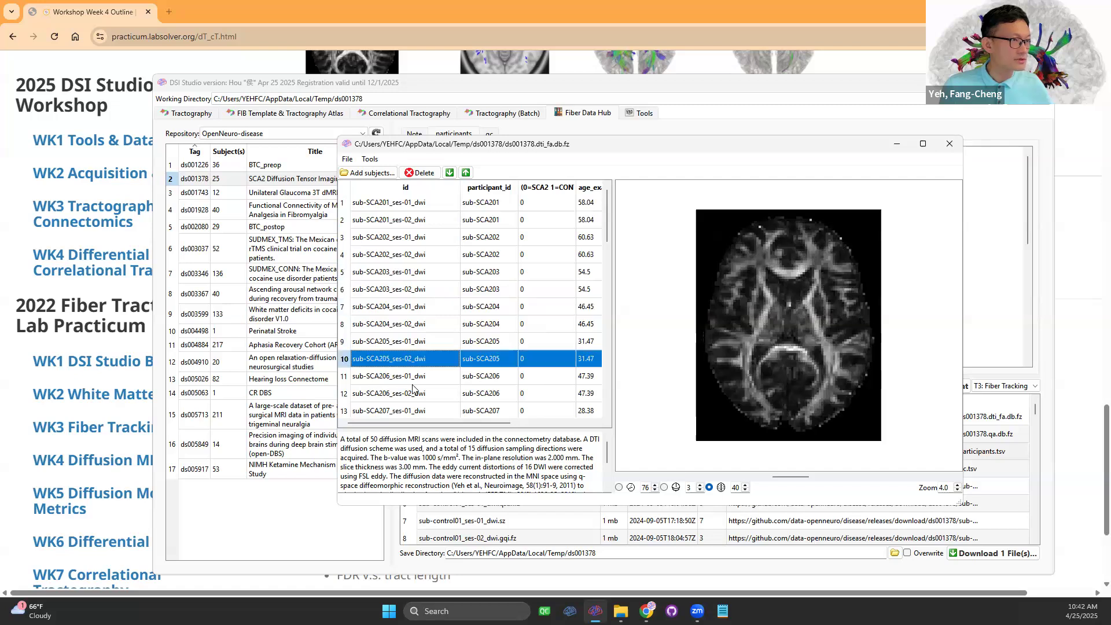
click(415, 376)
click(528, 423)
drag(528, 423, 443, 413)
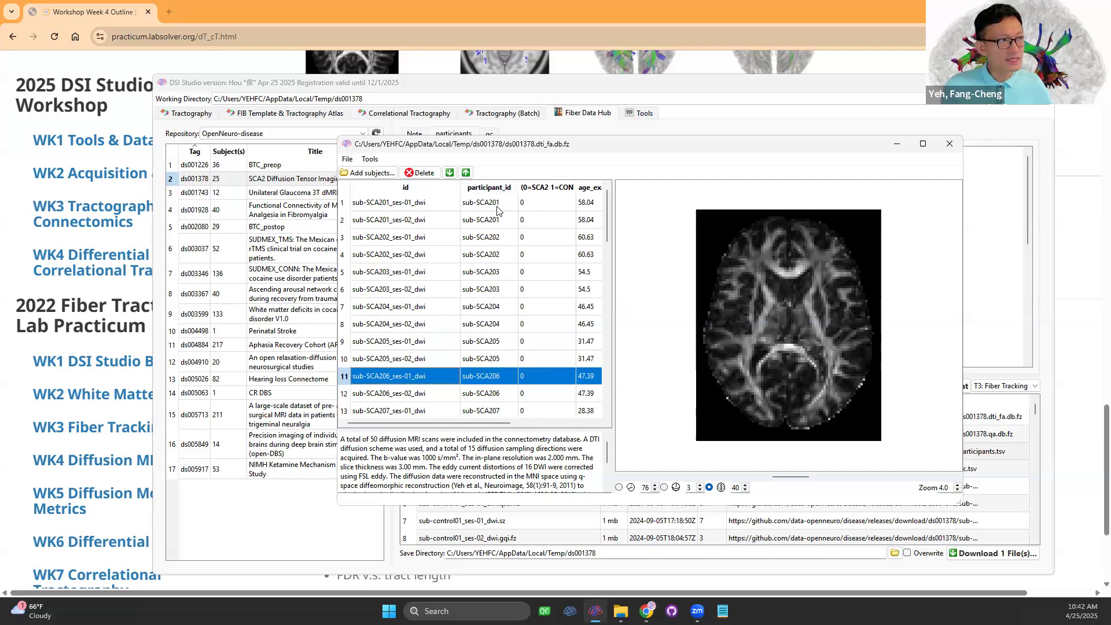
- Compare the FA maps of sub-SCA201, sub-SCA202 and sub-SCA206, and look through the subject list down to the control scans
click(429, 208)
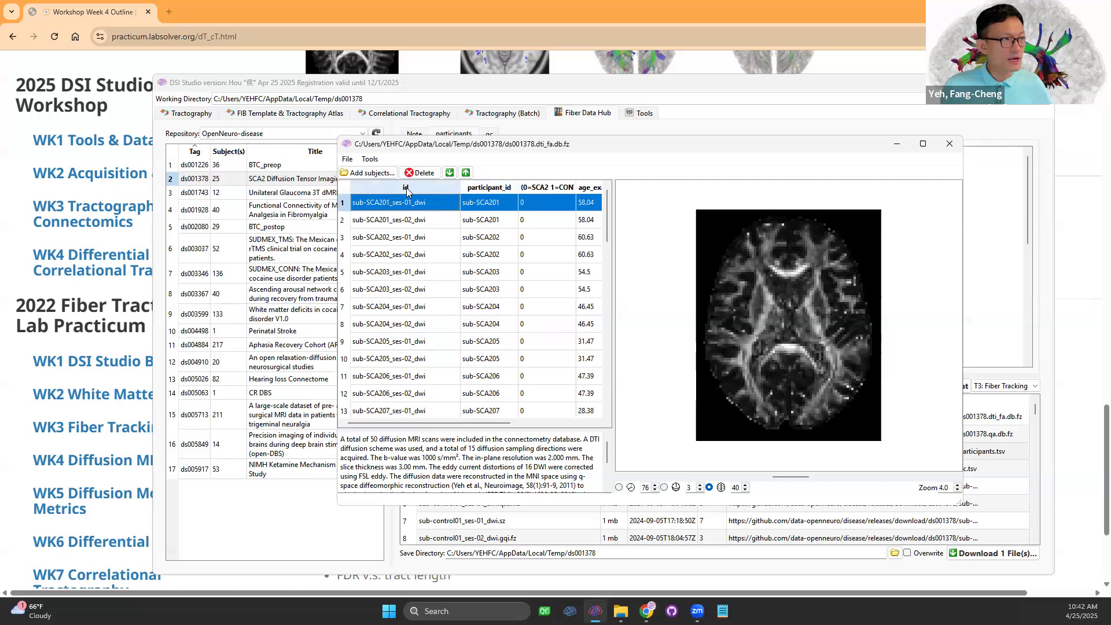
click(417, 243)
click(431, 259)
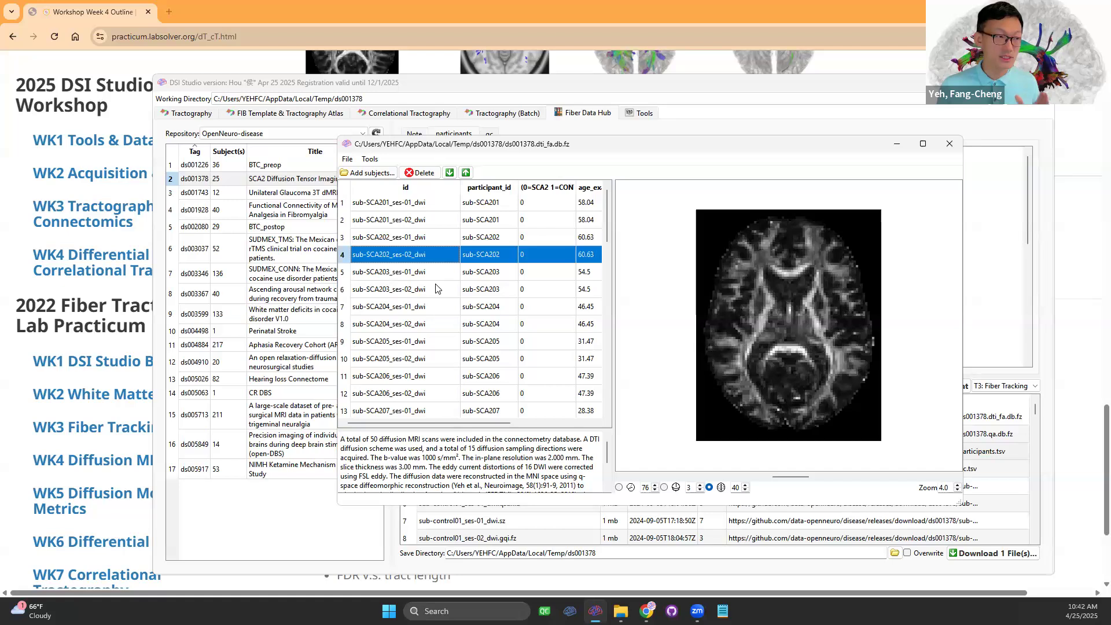
scroll(448, 309, down, 7)
scroll(473, 308, up, 7)
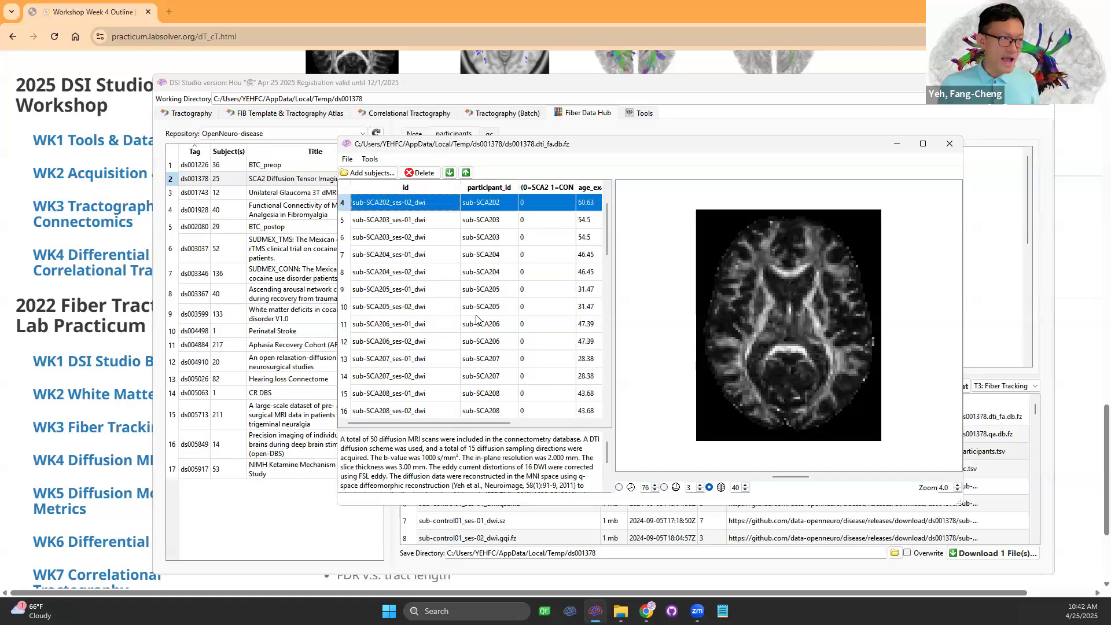
click(438, 325)
click(421, 375)
scroll(425, 358, down, 4)
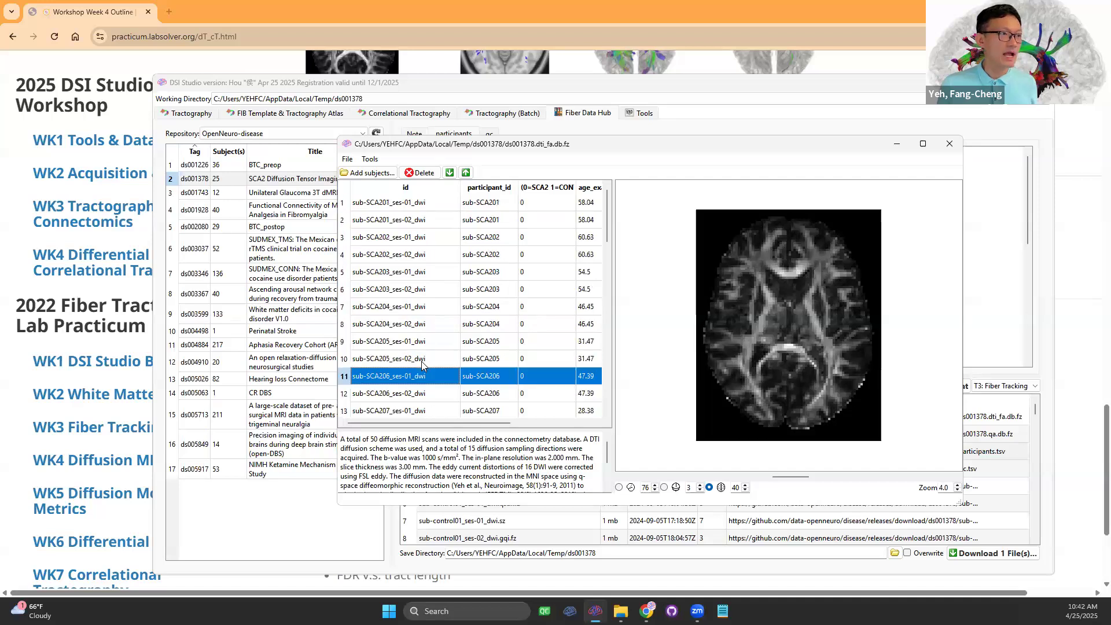
scroll(590, 274, up, 2)
drag(605, 250, 607, 414)
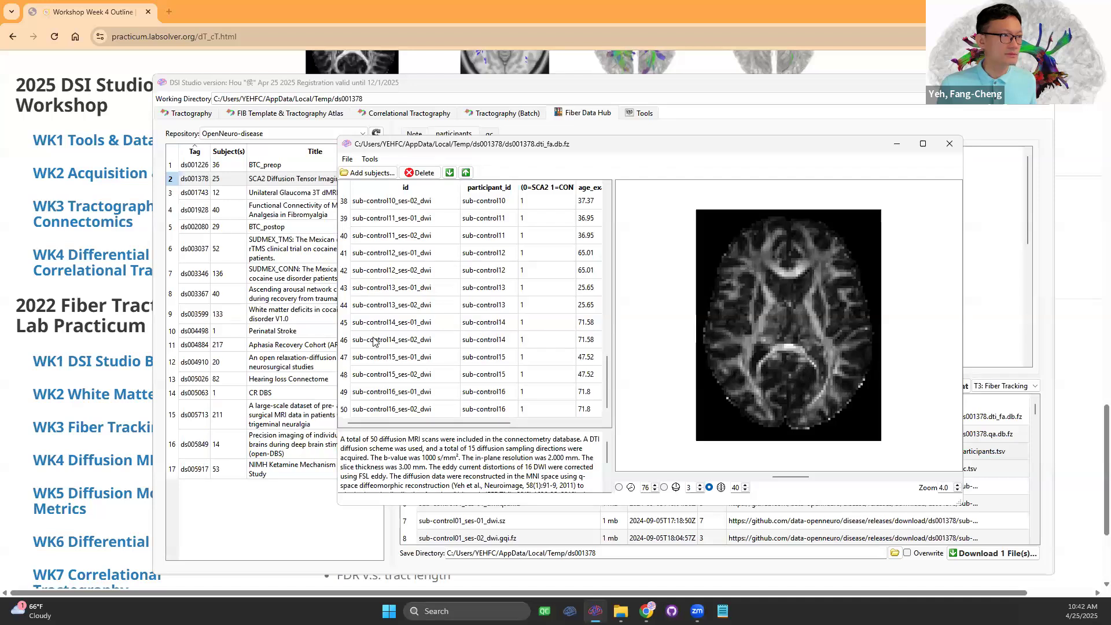
scroll(440, 313, up, 4)
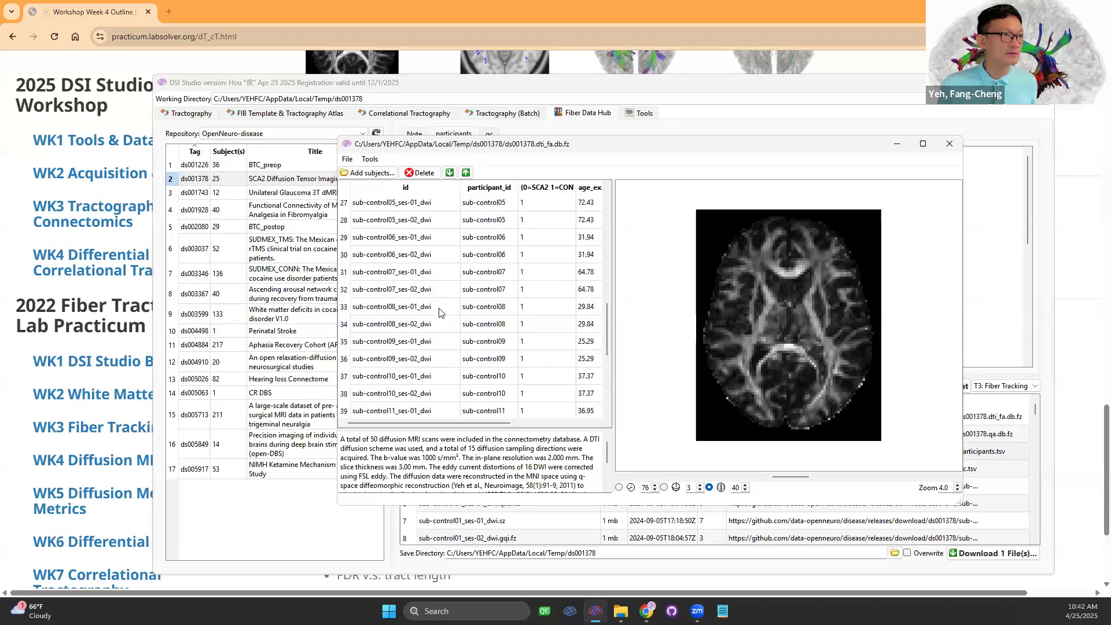
scroll(439, 313, up, 9)
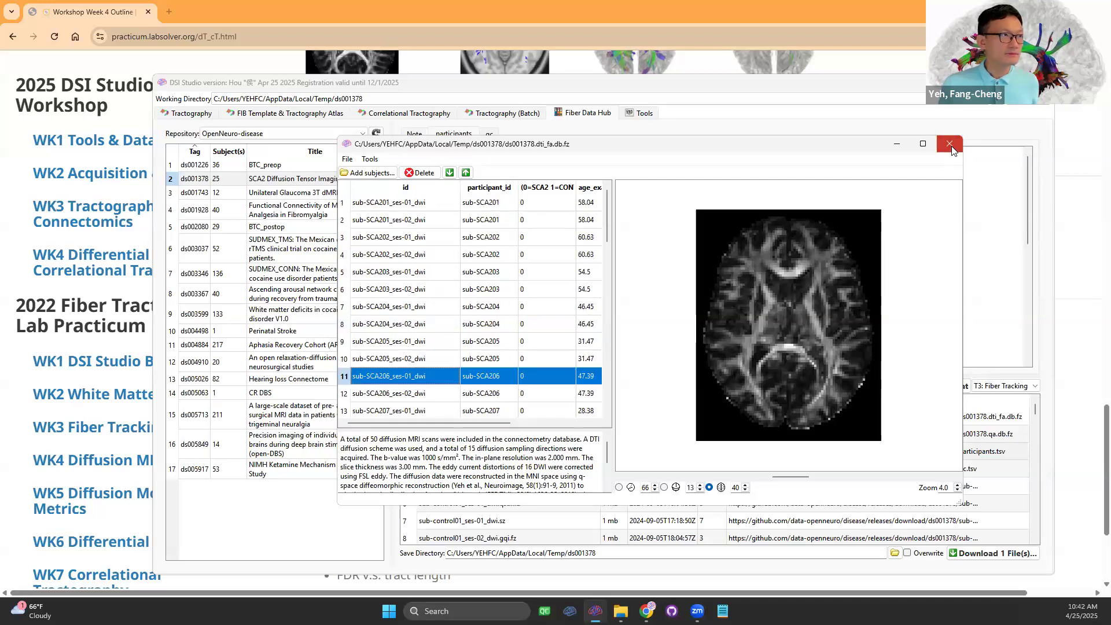
- Close the database view and open ds001378.dti_fa.db.fz for correlational tracking
click(950, 149)
click(397, 114)
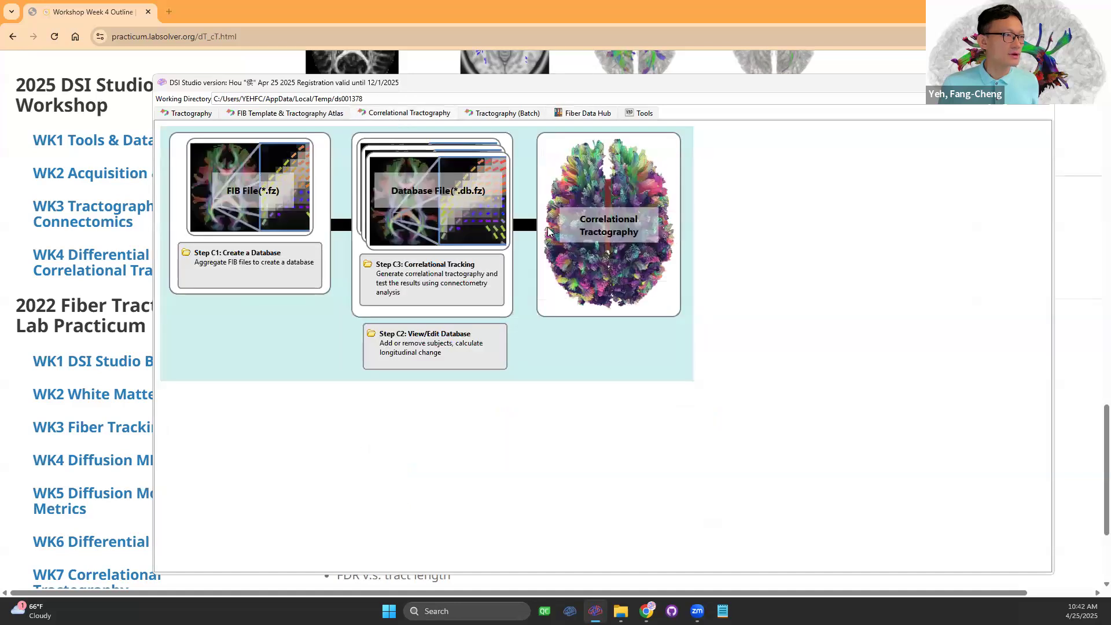
click(426, 279)
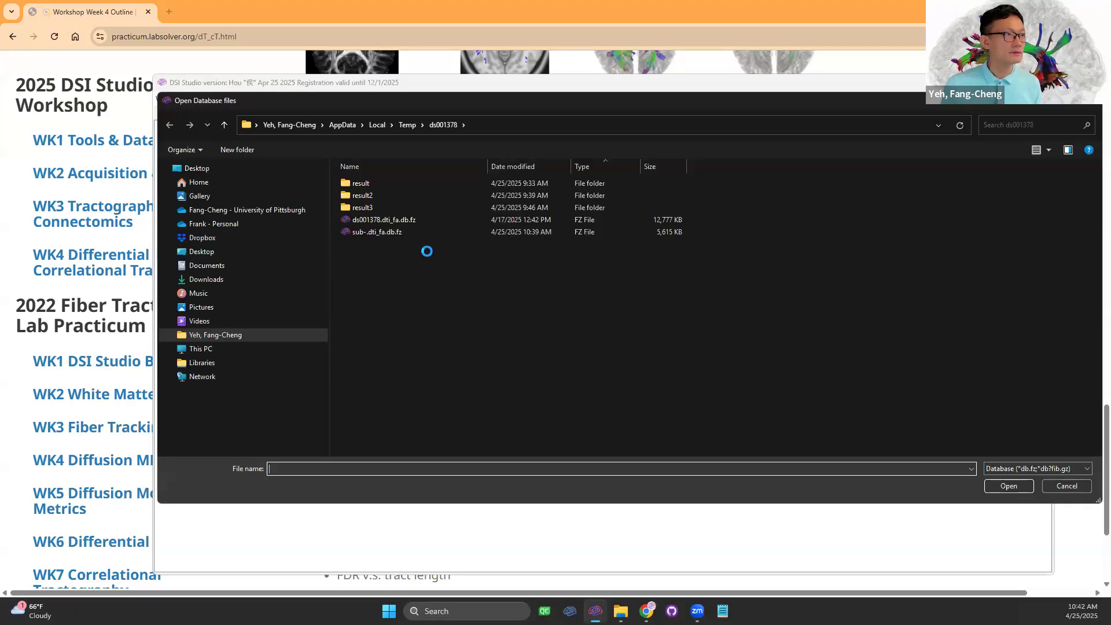
double_click(404, 220)
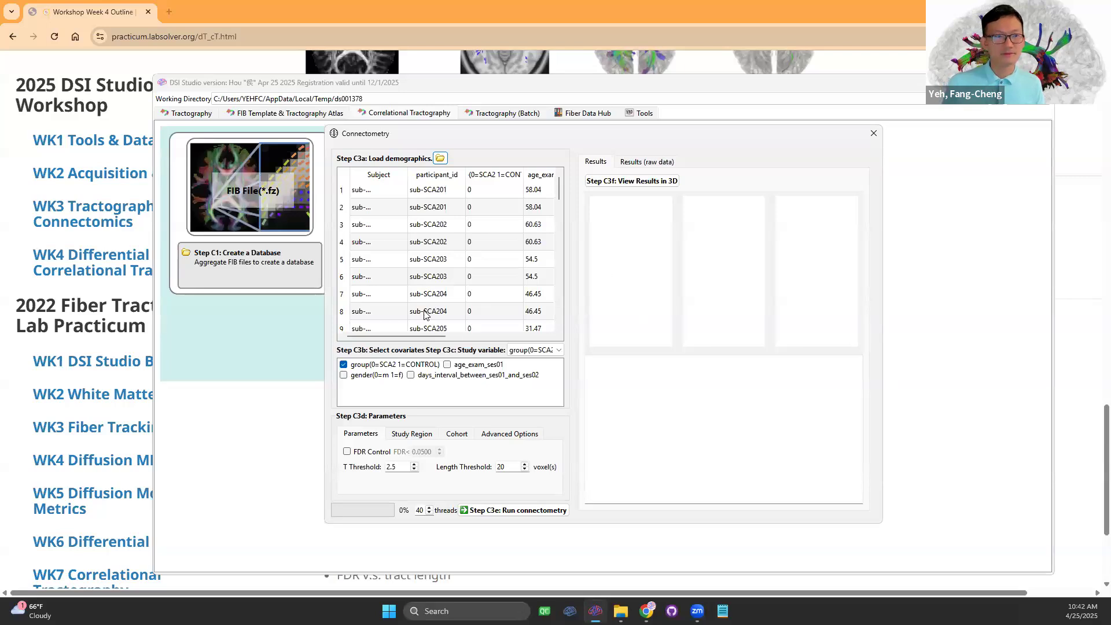
- Enlarge the Connectometry window, widen the Subject column and review the demographics table and the demographics loading option
drag(666, 133, 608, 104)
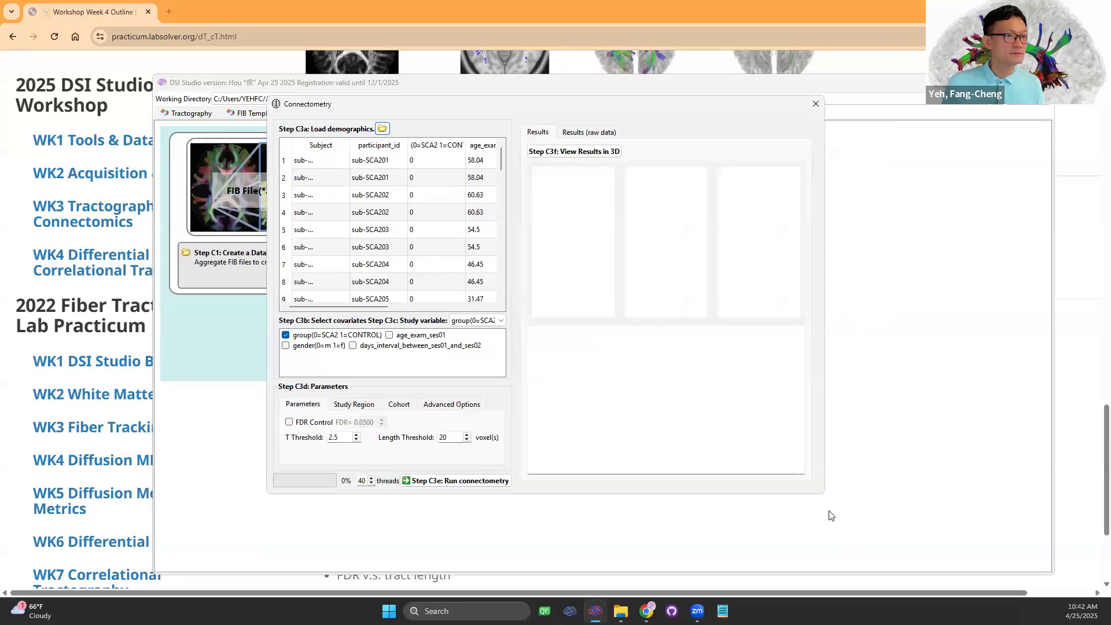
drag(822, 496, 1052, 550)
scroll(471, 301, down, 12)
scroll(471, 306, up, 6)
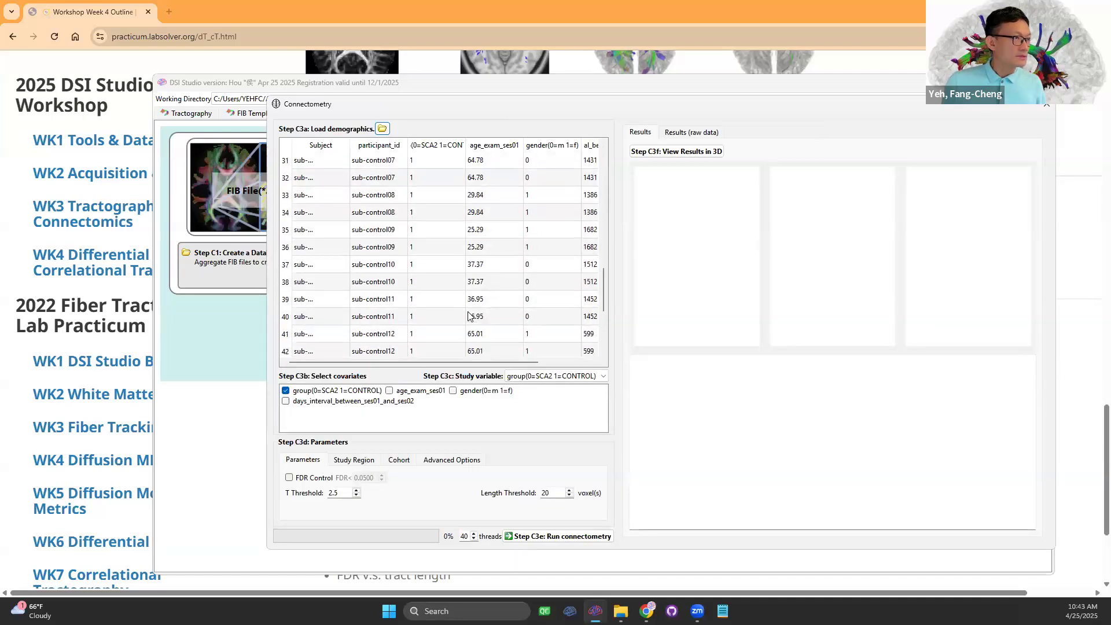
drag(567, 109, 538, 99)
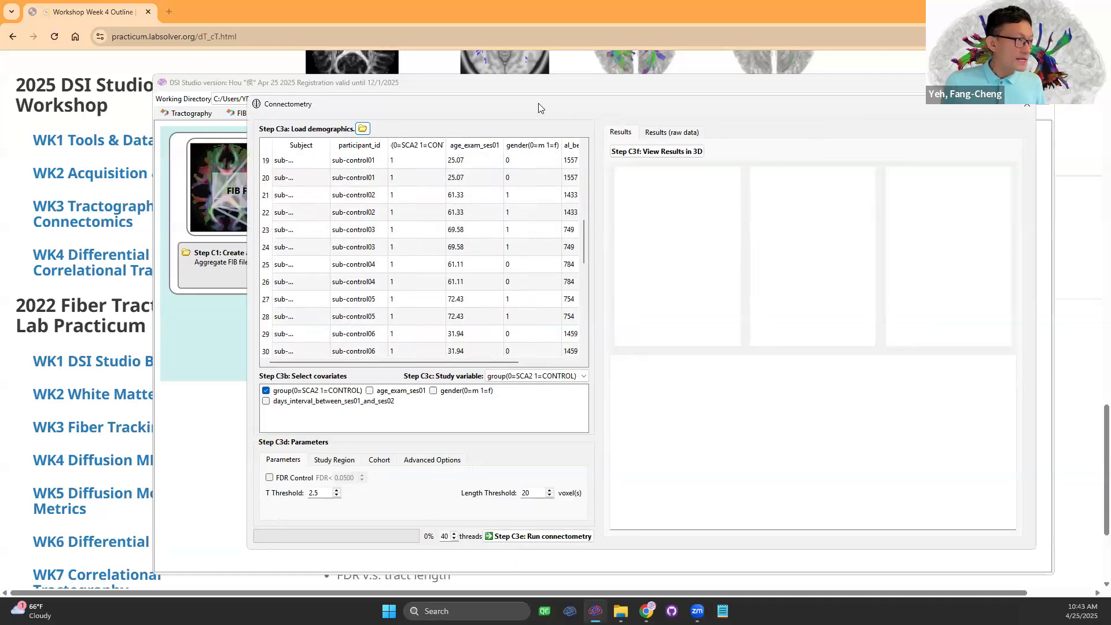
drag(577, 230, 577, 136)
drag(320, 136, 350, 135)
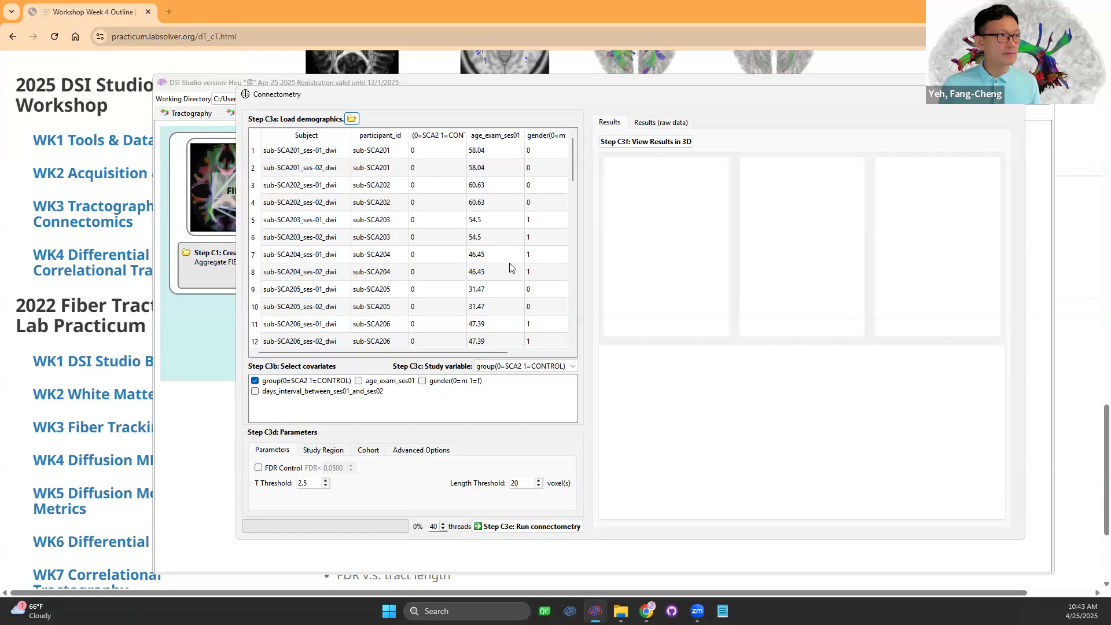
click(351, 120)
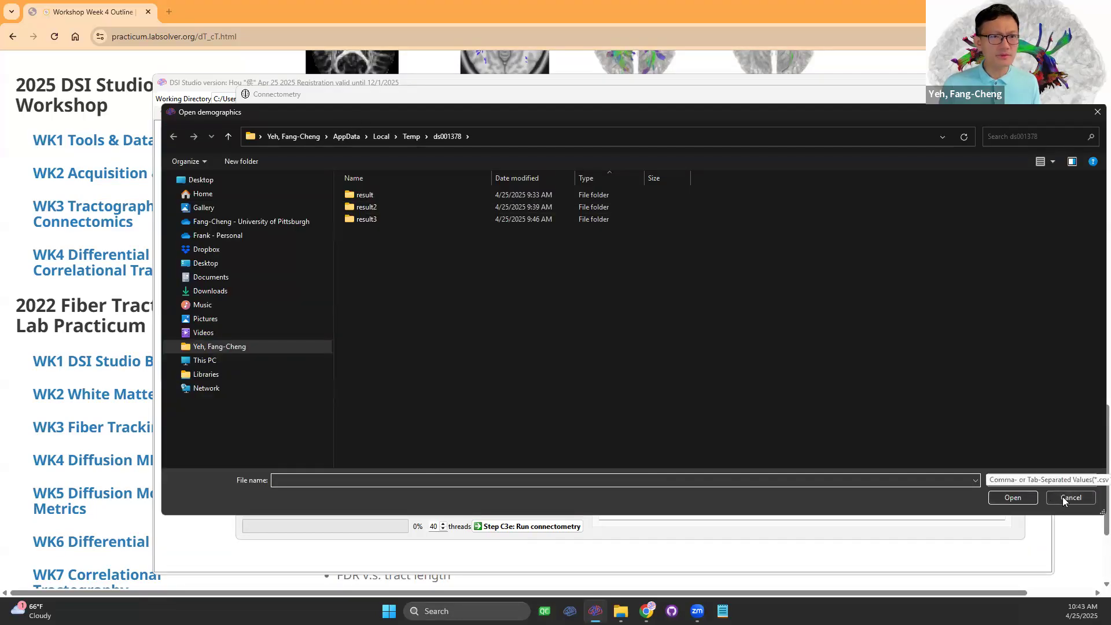
click(1068, 498)
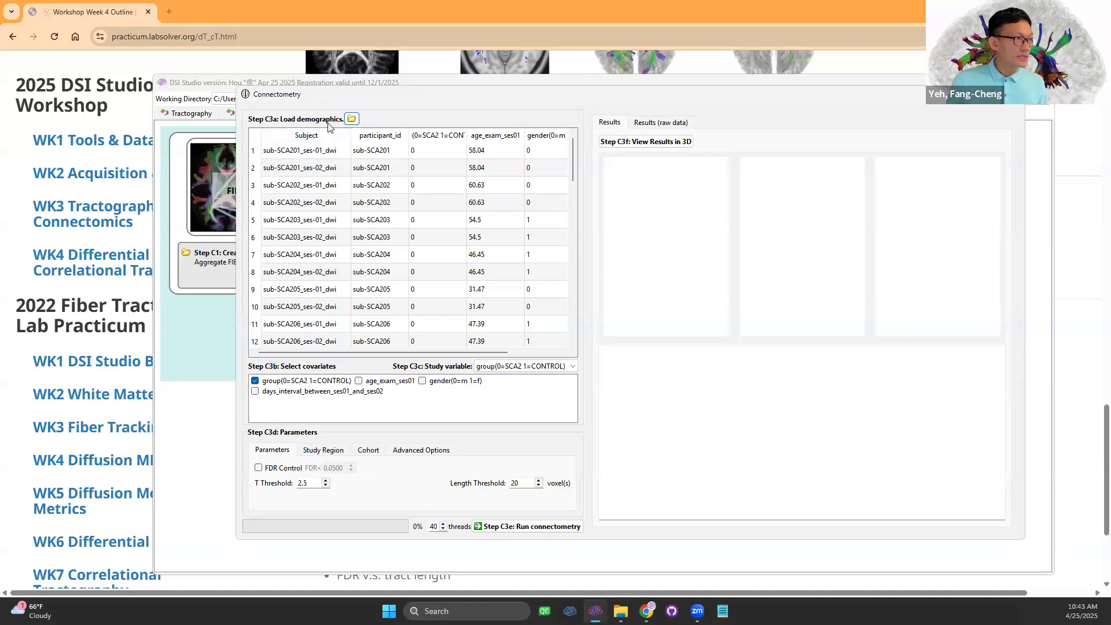
- Add age_exam_ses01 and gender(0=m 1=f) as covariates, set the study variable to age_exam_ses01 and reopen the study variable choices
click(359, 381)
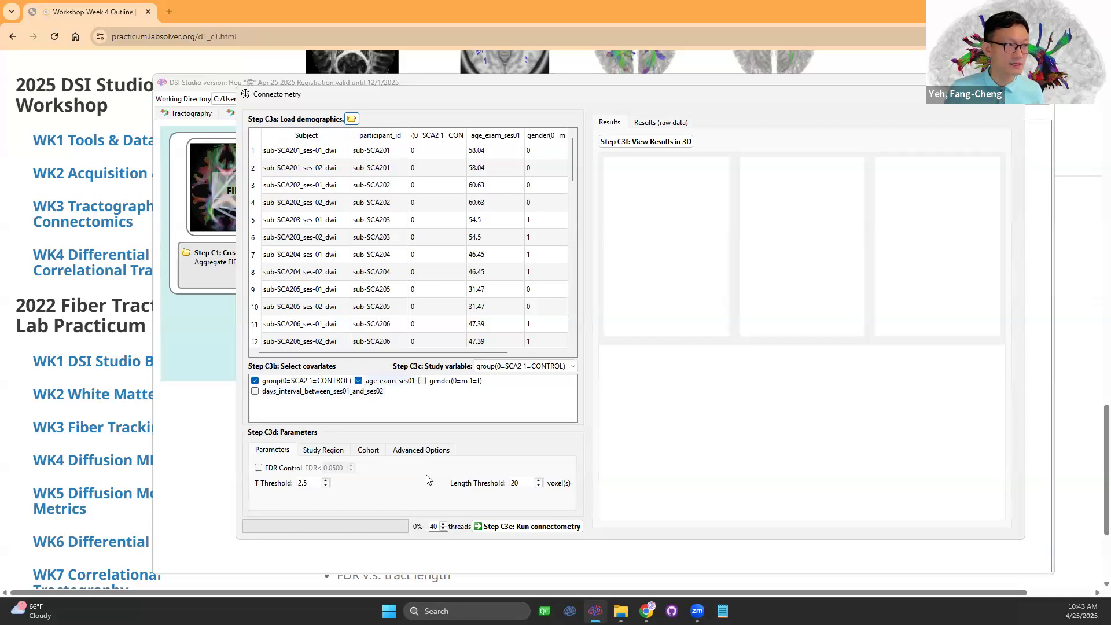
click(422, 381)
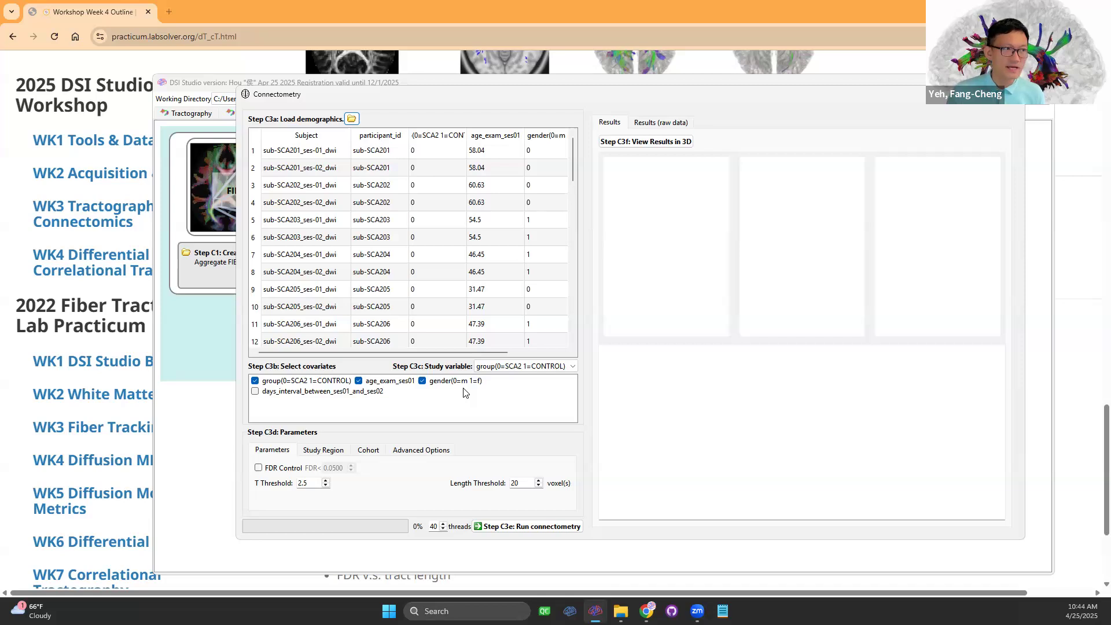
click(538, 367)
click(509, 388)
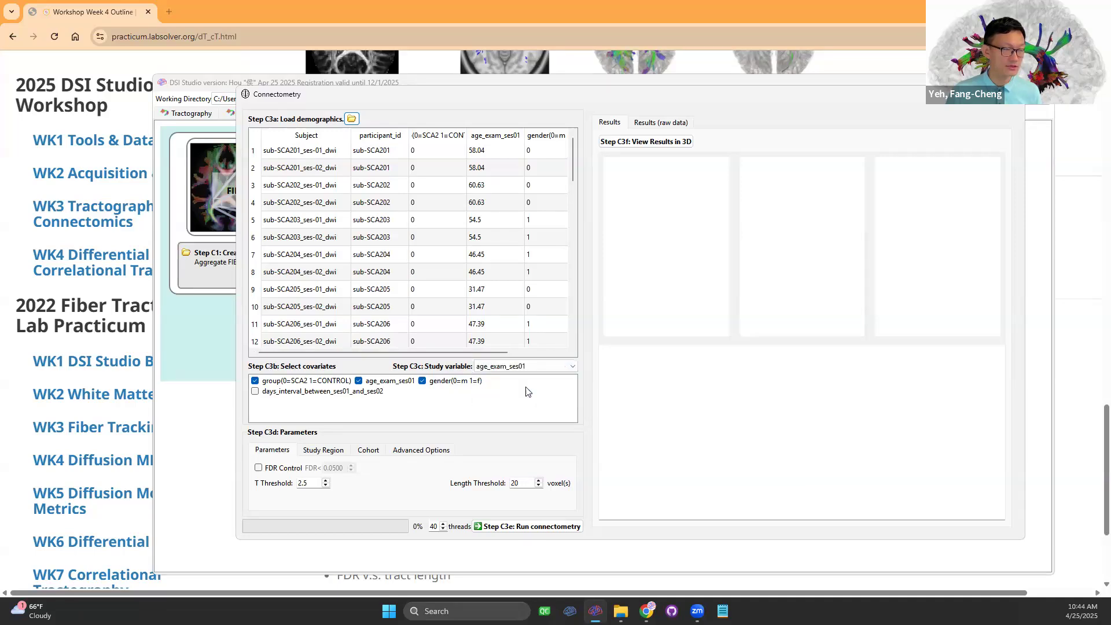
click(525, 368)
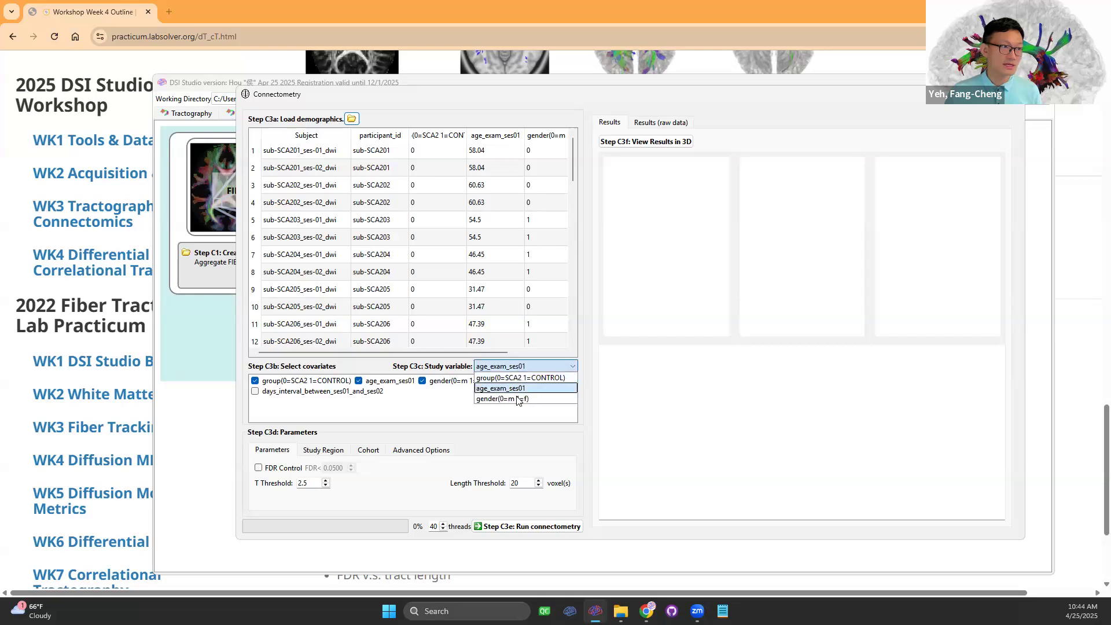
- Set the connectometry study variable to group(0=SCA2 1=CONTROL) after trying gender(0=m 1=f), and reposition the Connectometry window
click(518, 395)
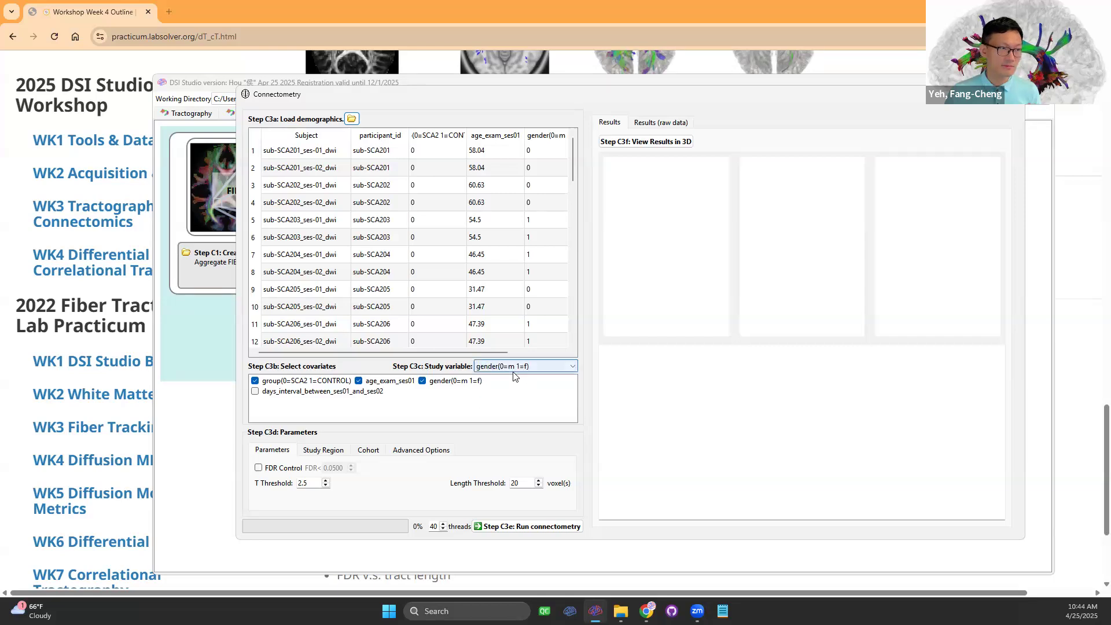
click(512, 368)
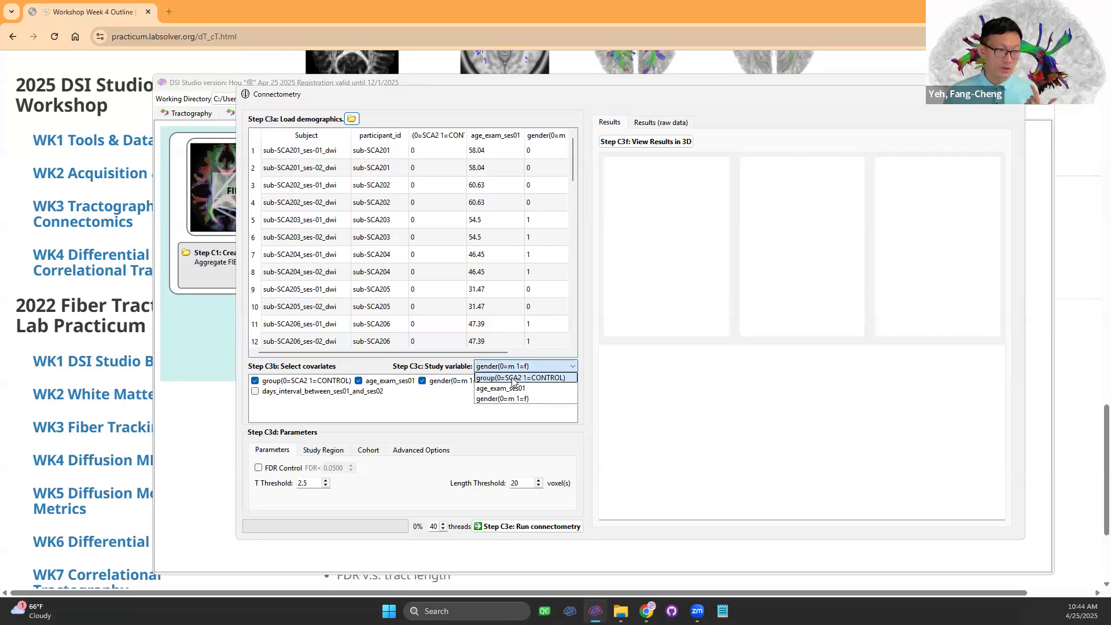
click(512, 379)
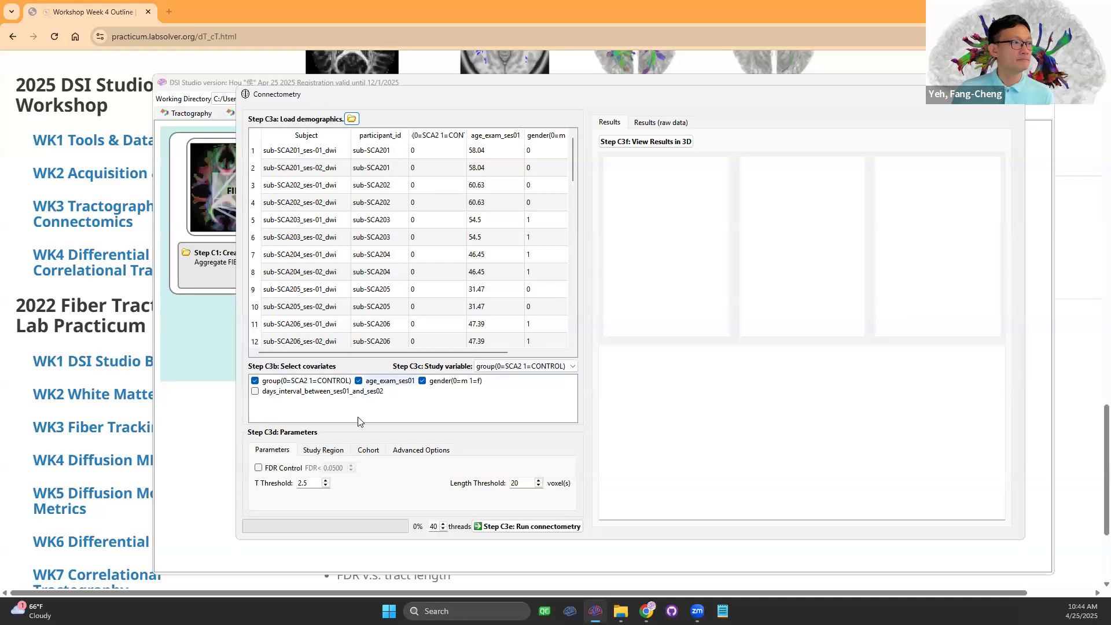
drag(688, 96, 692, 53)
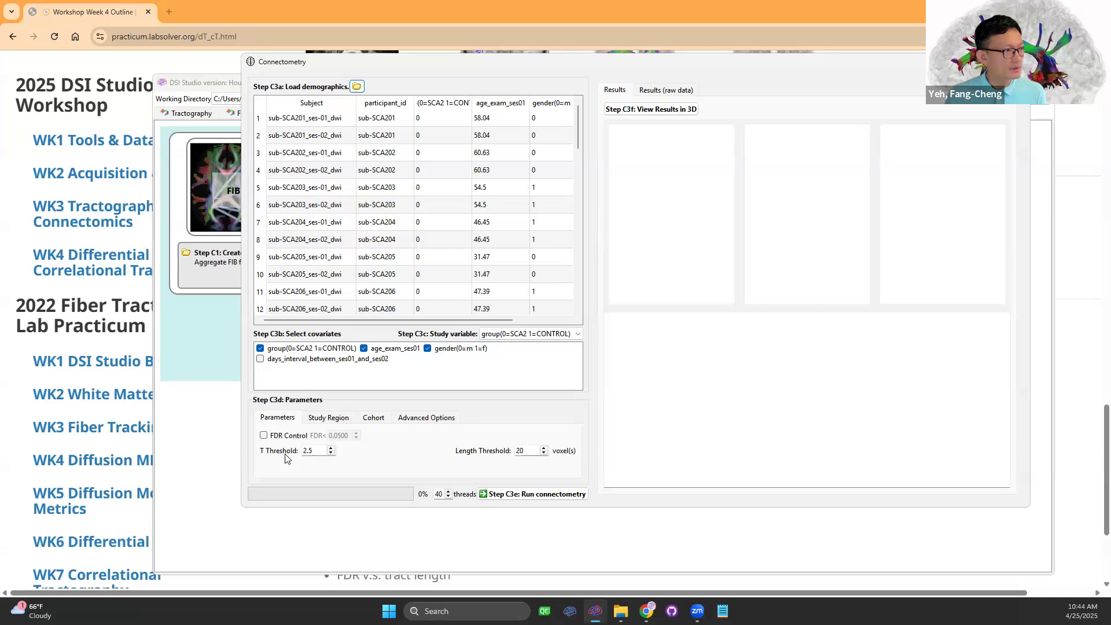
double_click(301, 450)
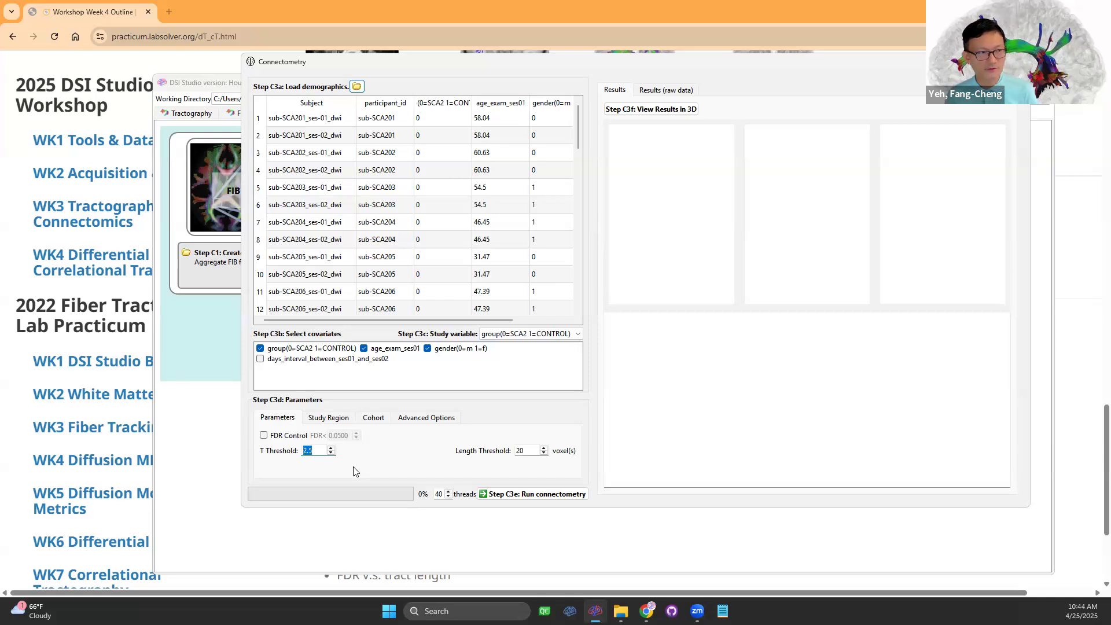
click(322, 450)
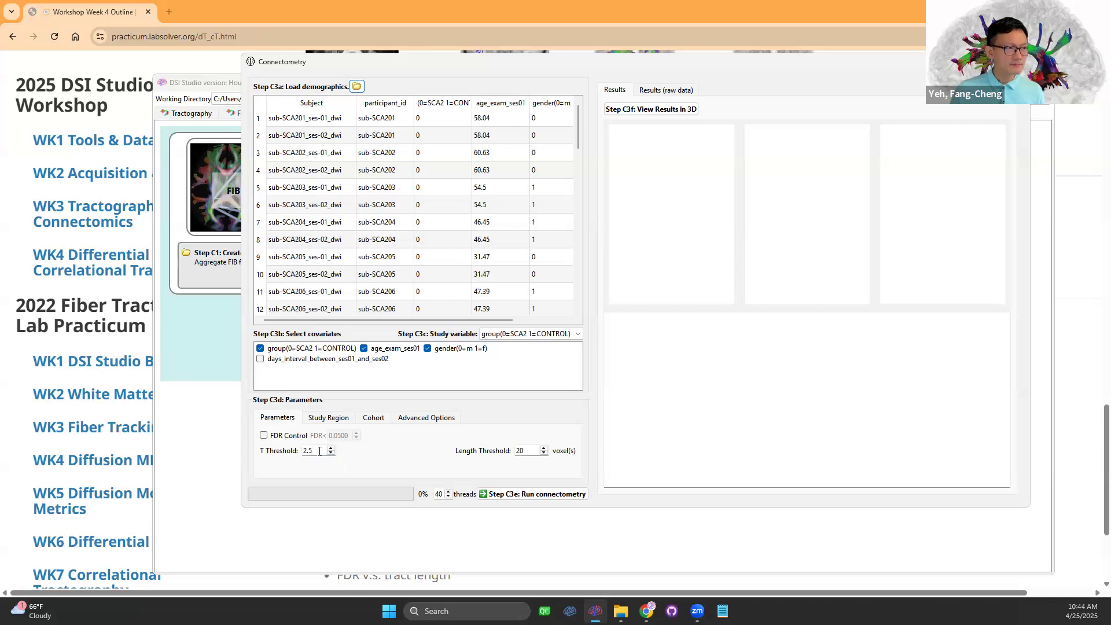
drag(300, 451, 292, 455)
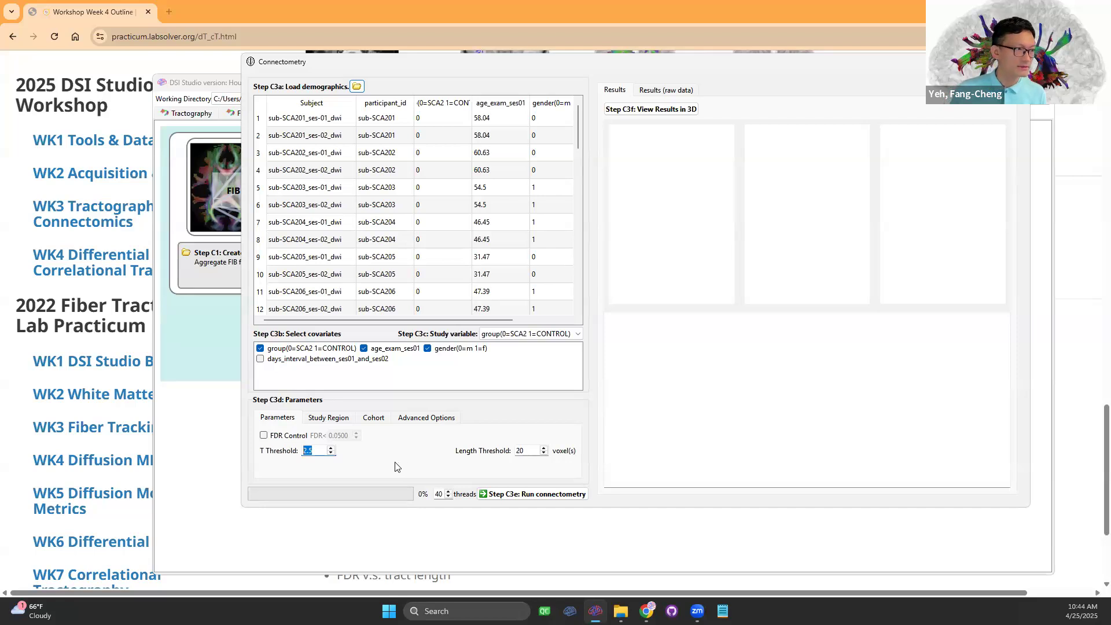
- Try length thresholds of 10 and 30 voxels for the connectometry analysis, and return the value to 20 voxels
click(525, 450)
double_click(526, 450)
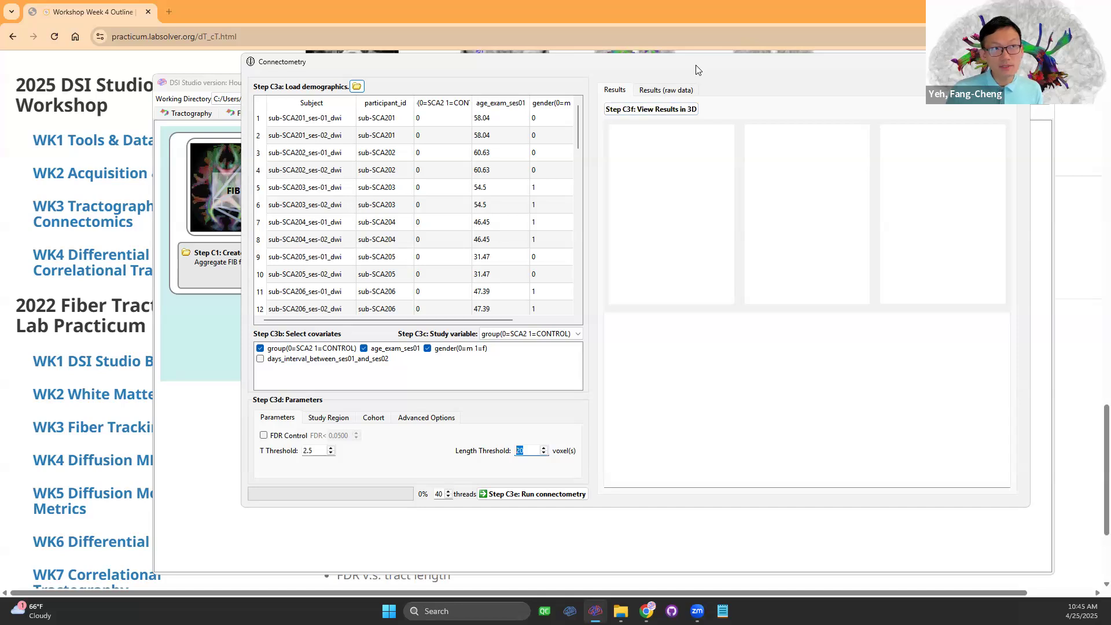
drag(685, 70, 652, 95)
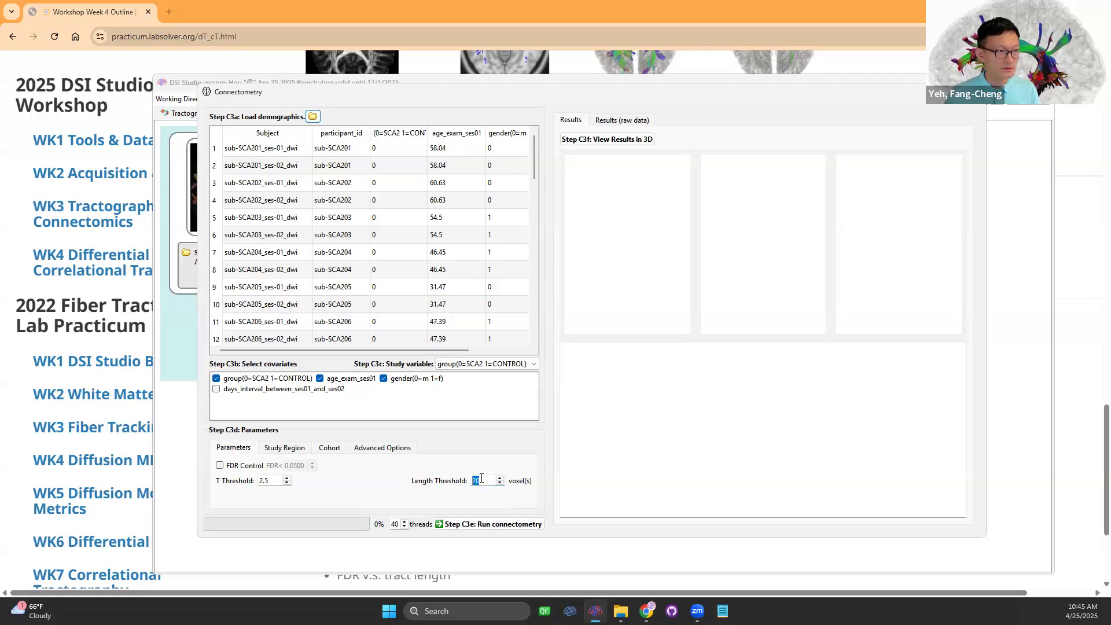
text(10)
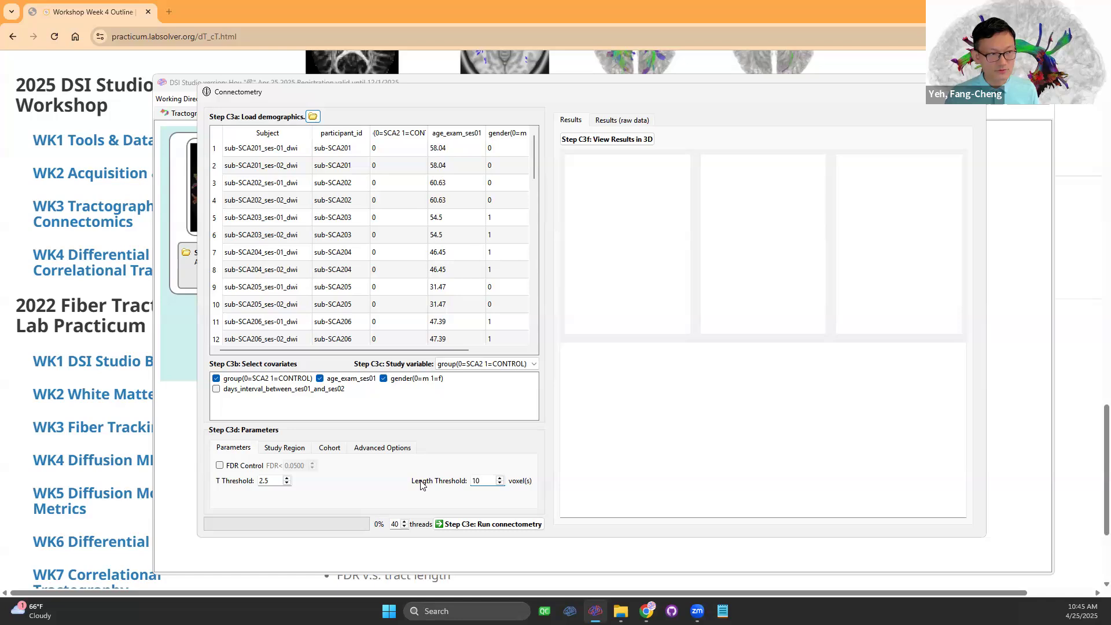
double_click(478, 480)
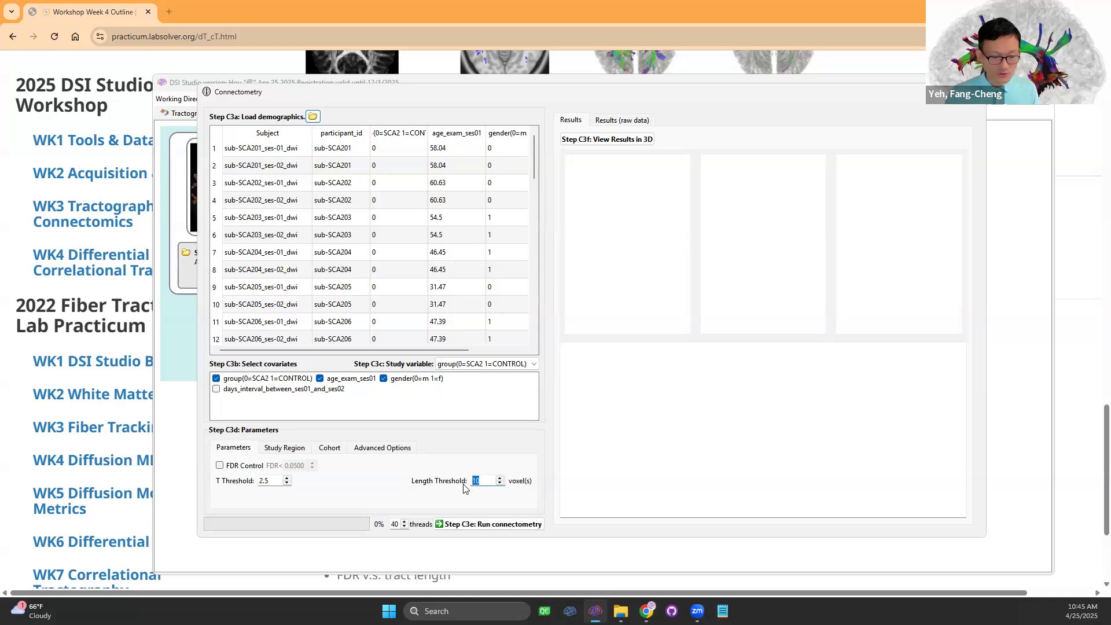
text(3)
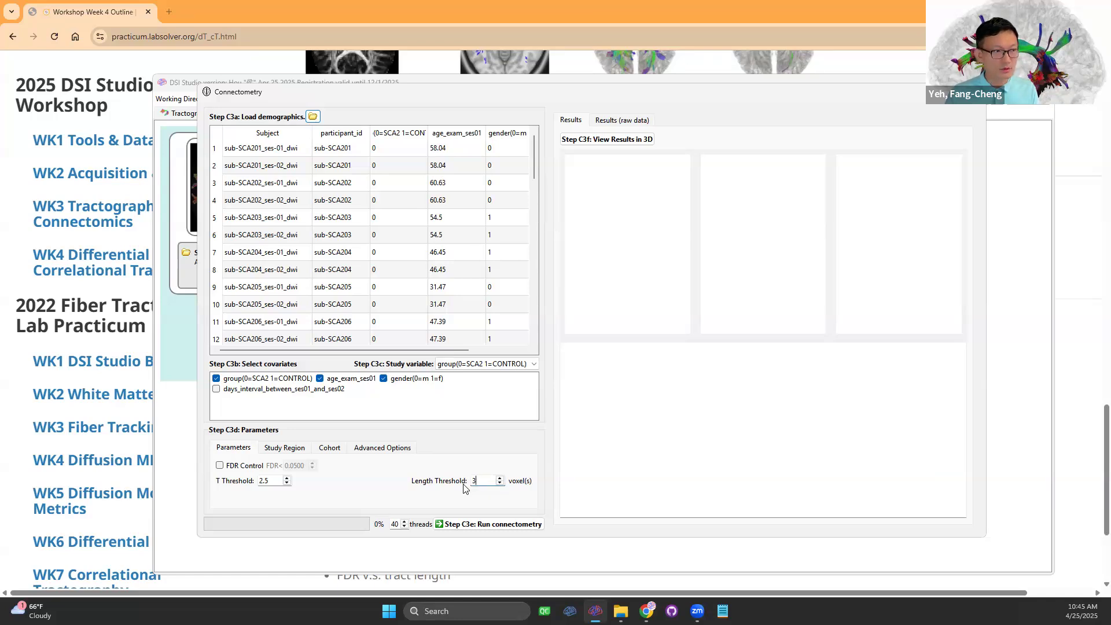
text(30)
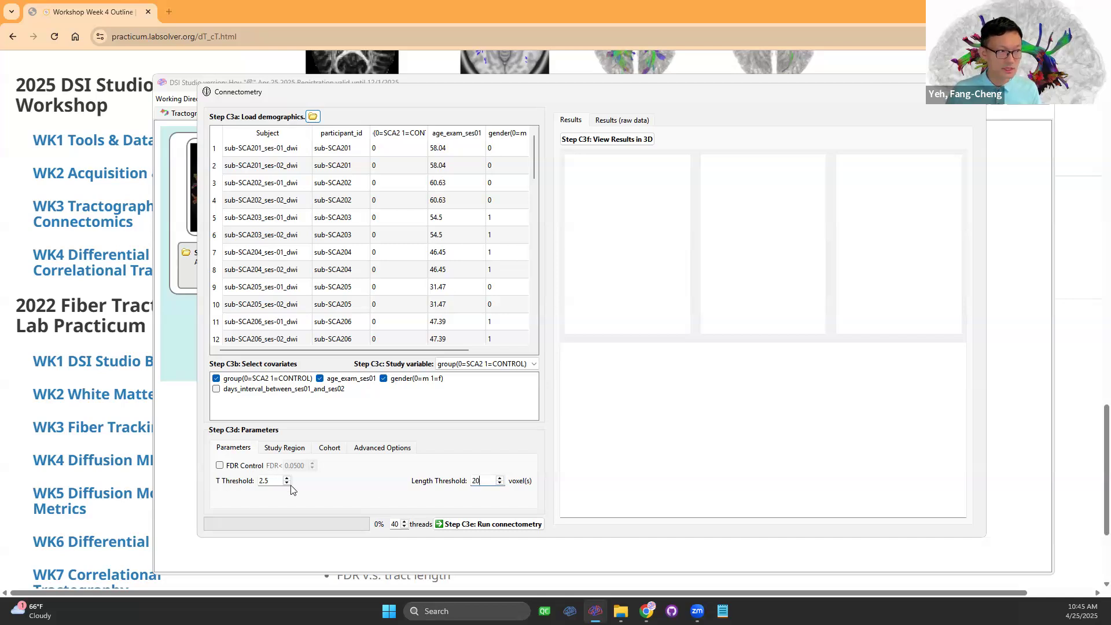
click(269, 481)
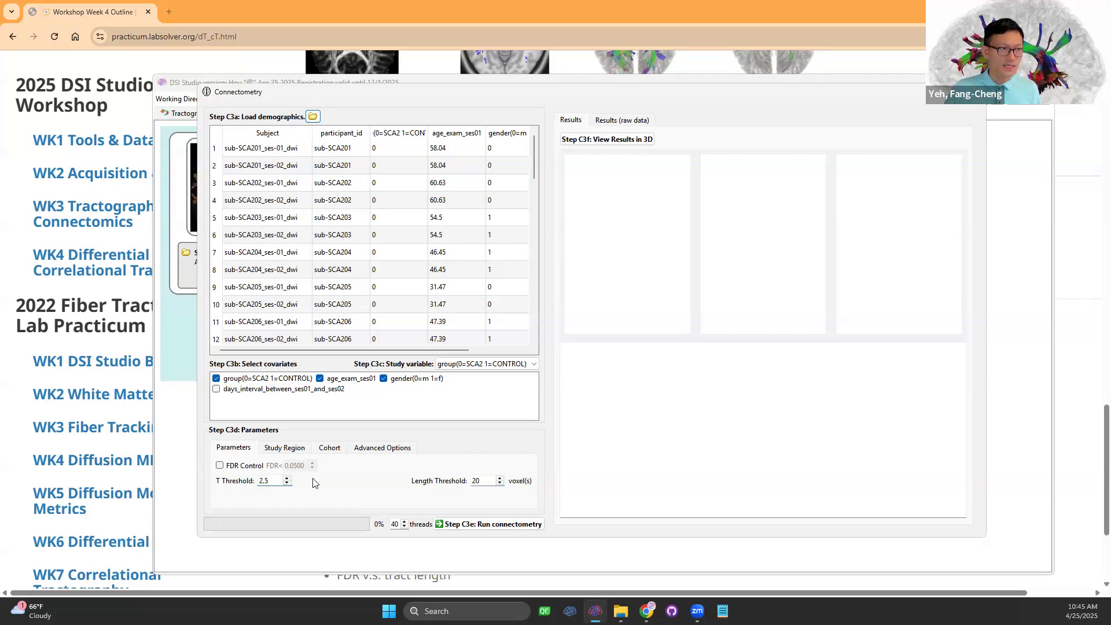
click(488, 480)
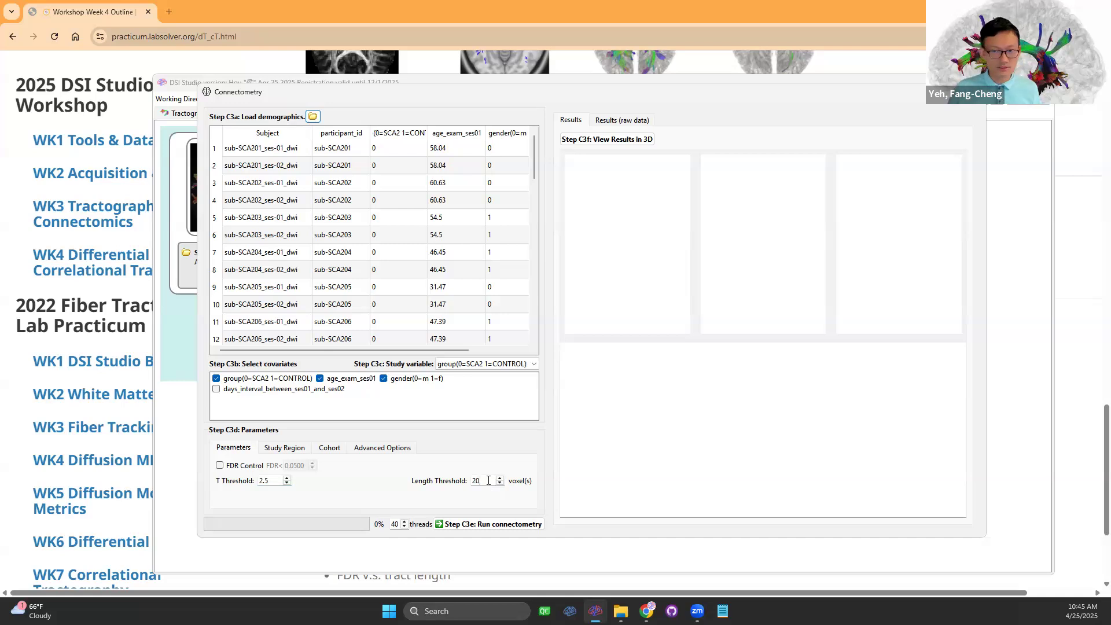
click(269, 482)
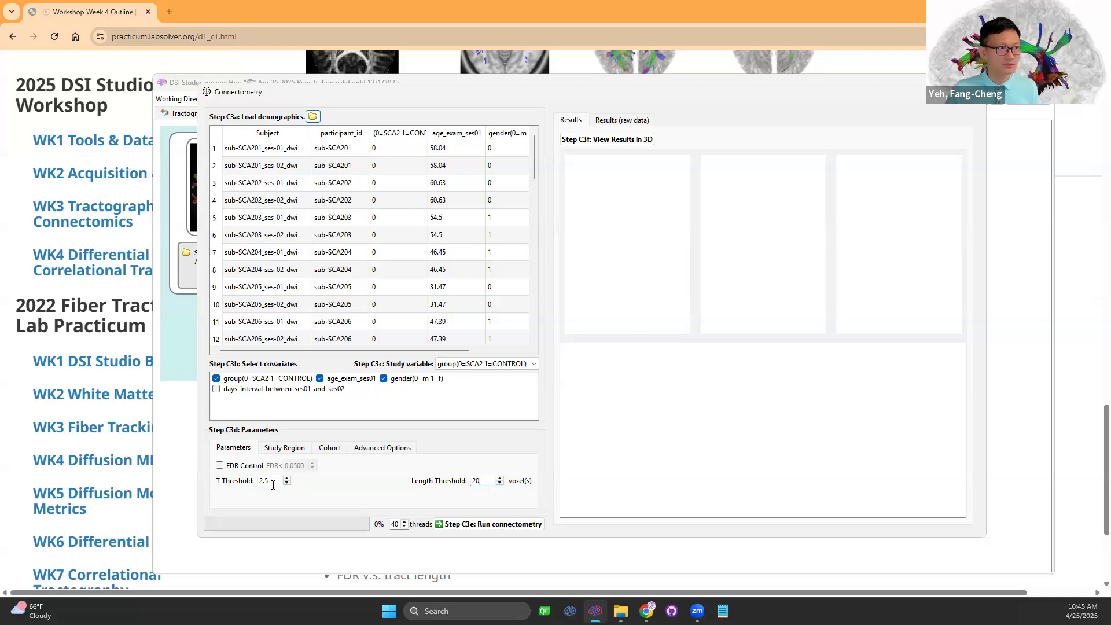
click(484, 479)
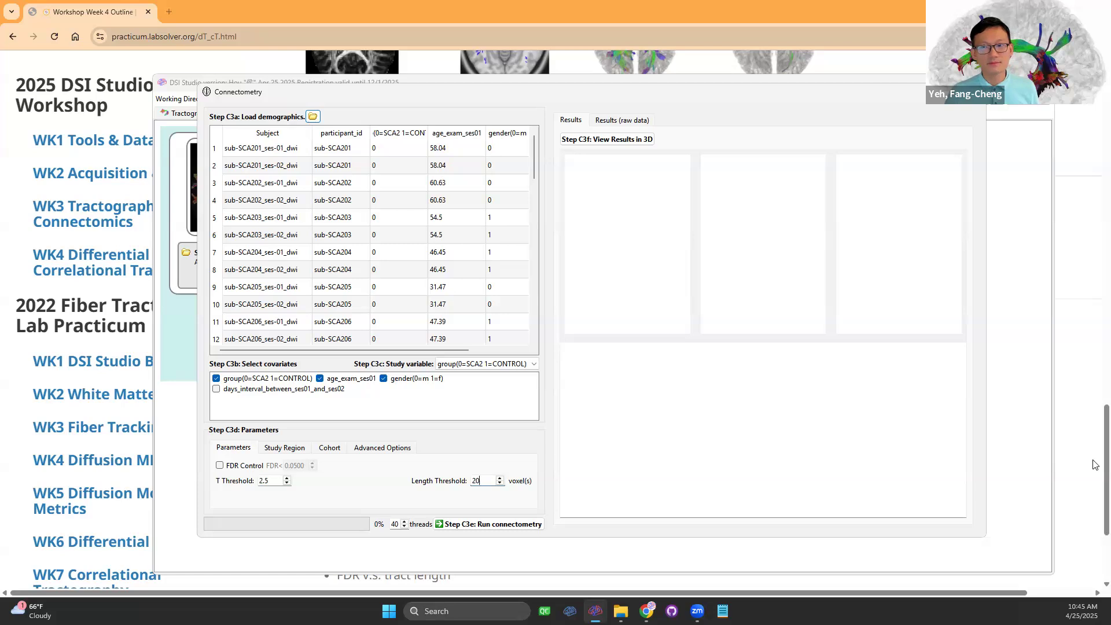
- Try a user-defined study region, look at the atlas regions on offer, and return the study region to whole brain
click(294, 450)
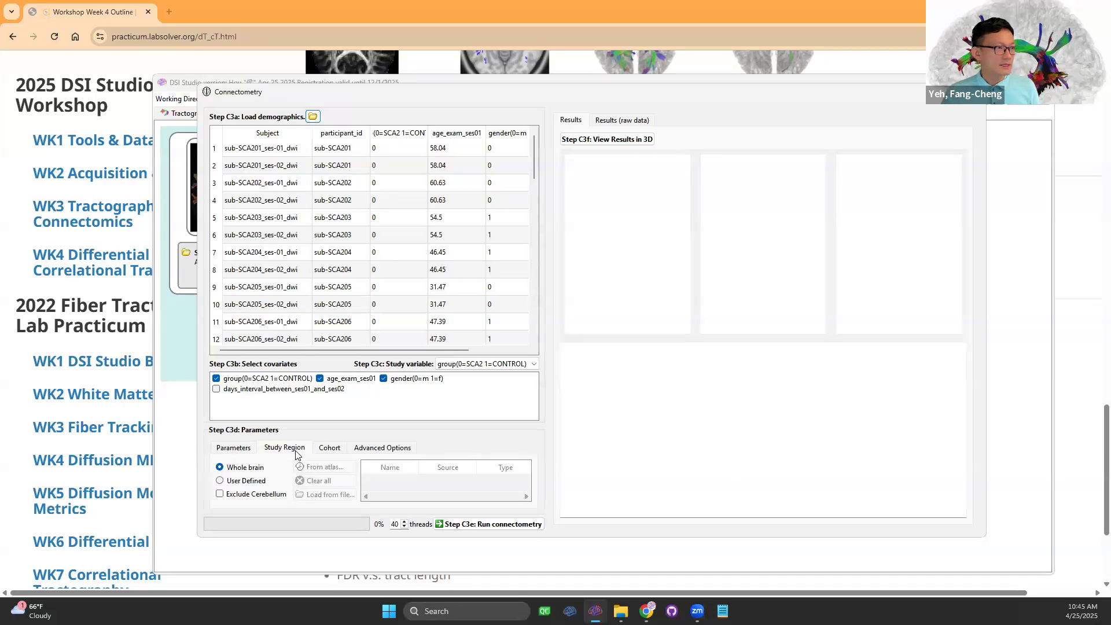
click(254, 481)
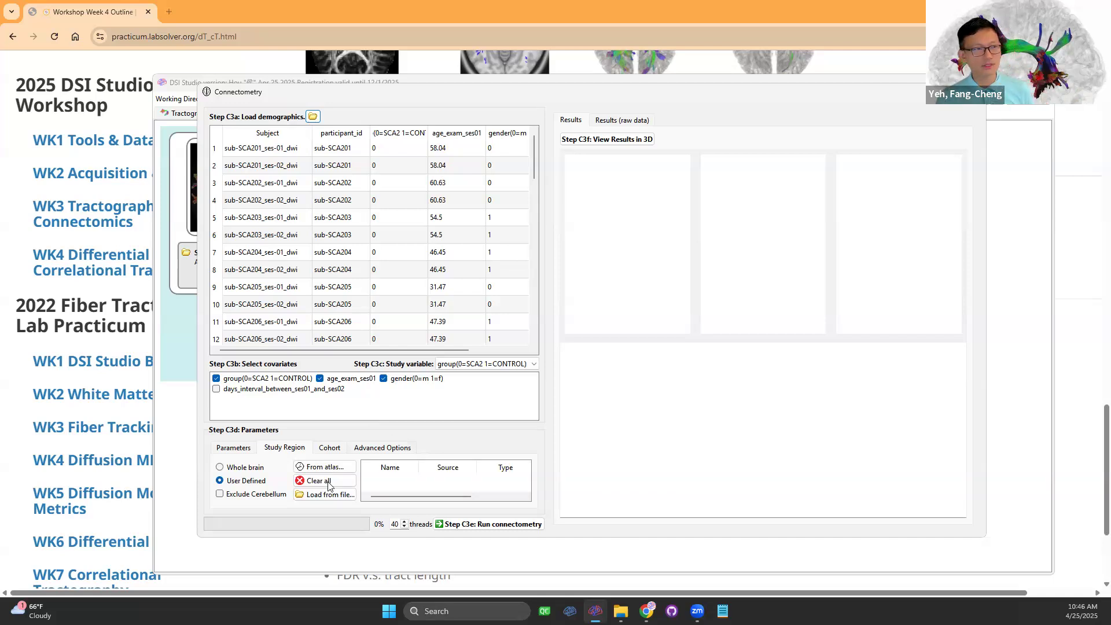
click(325, 466)
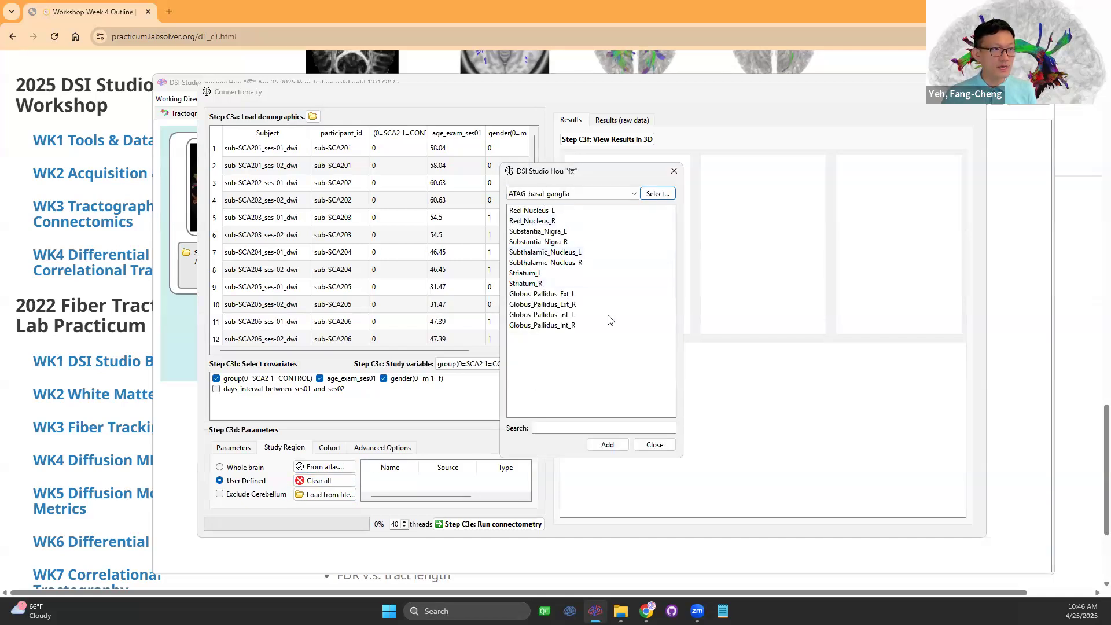
click(654, 445)
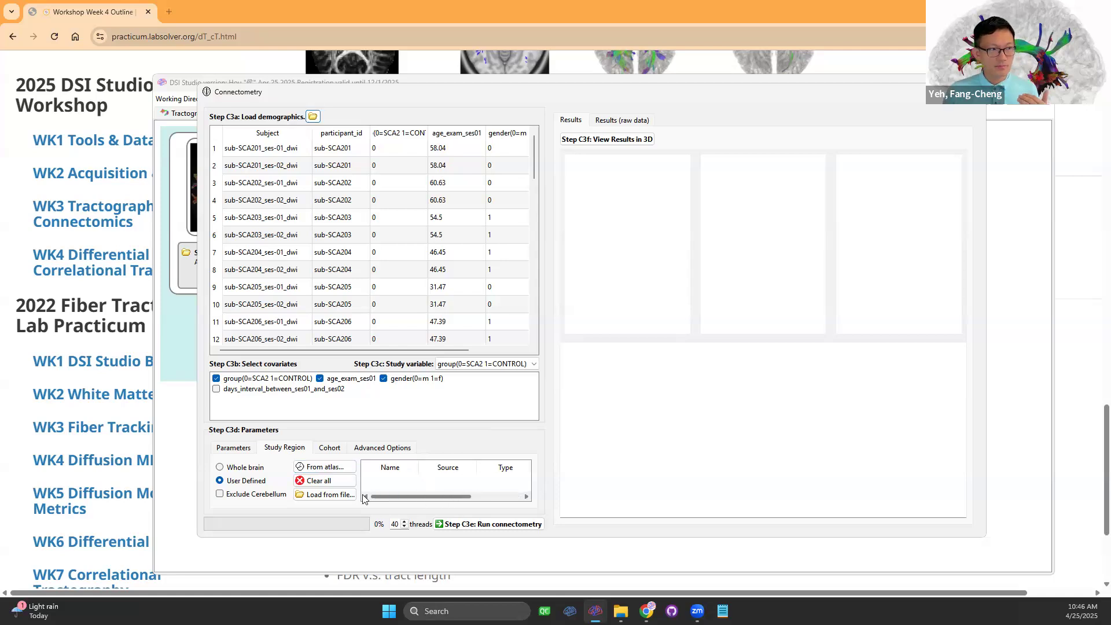
click(250, 473)
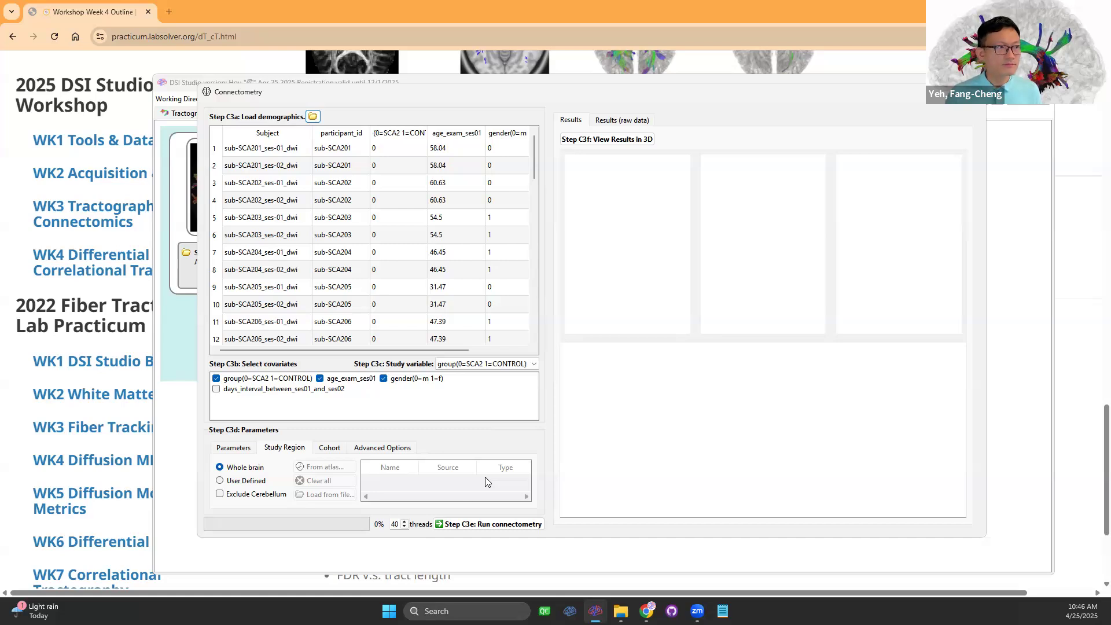
- Check the subjects' demographics and add age_exam_ses01 > 40 to the cohort selection criteria
click(328, 449)
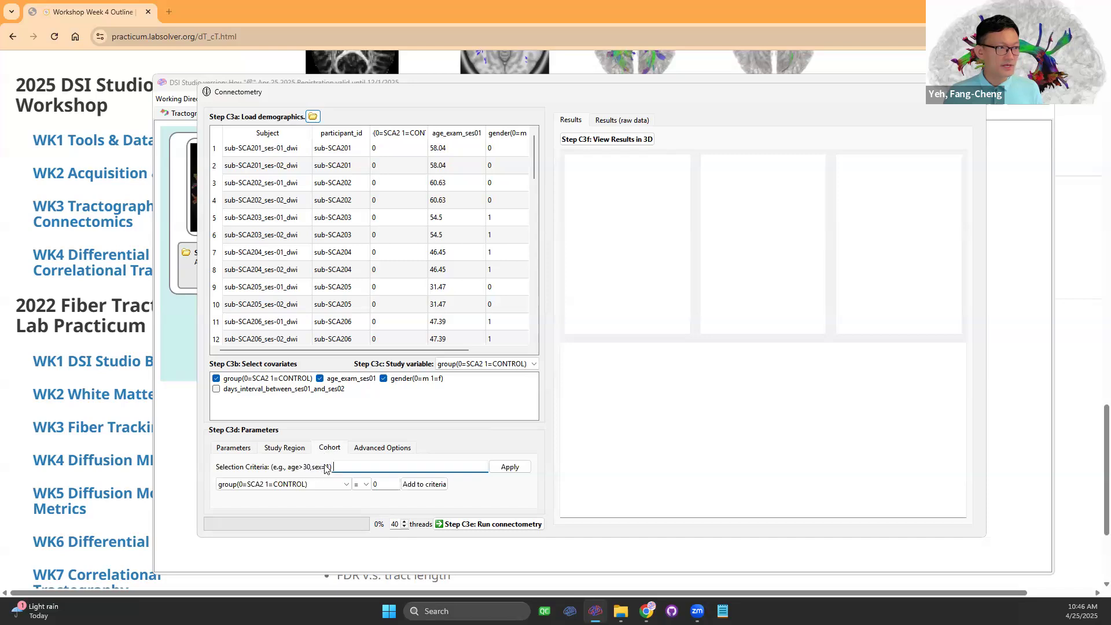
scroll(495, 254, down, 5)
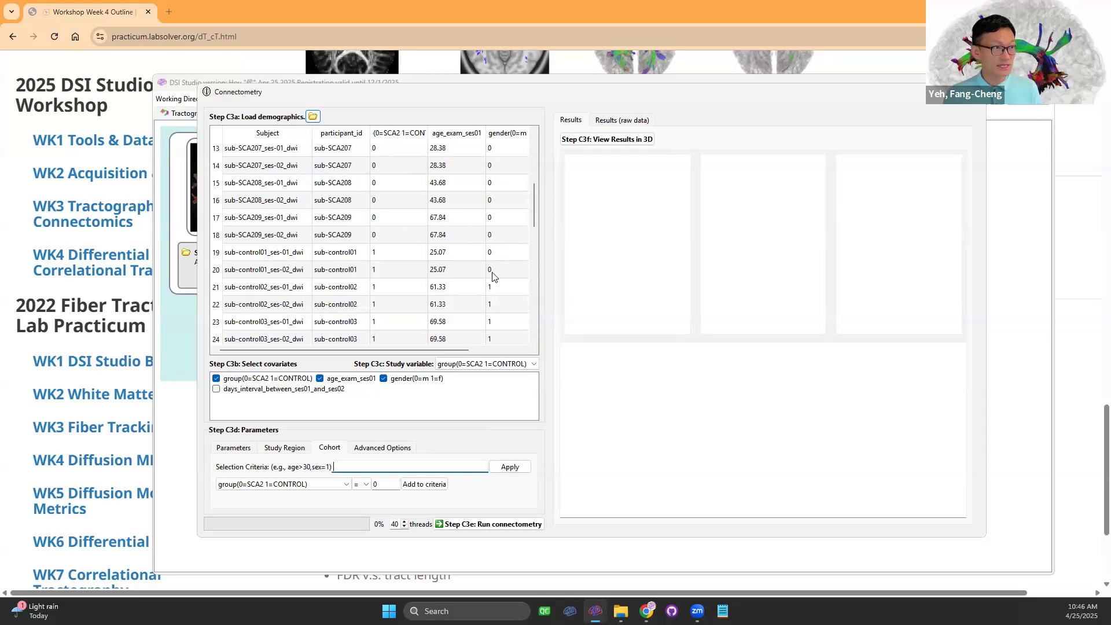
drag(533, 228, 533, 327)
drag(540, 192, 540, 144)
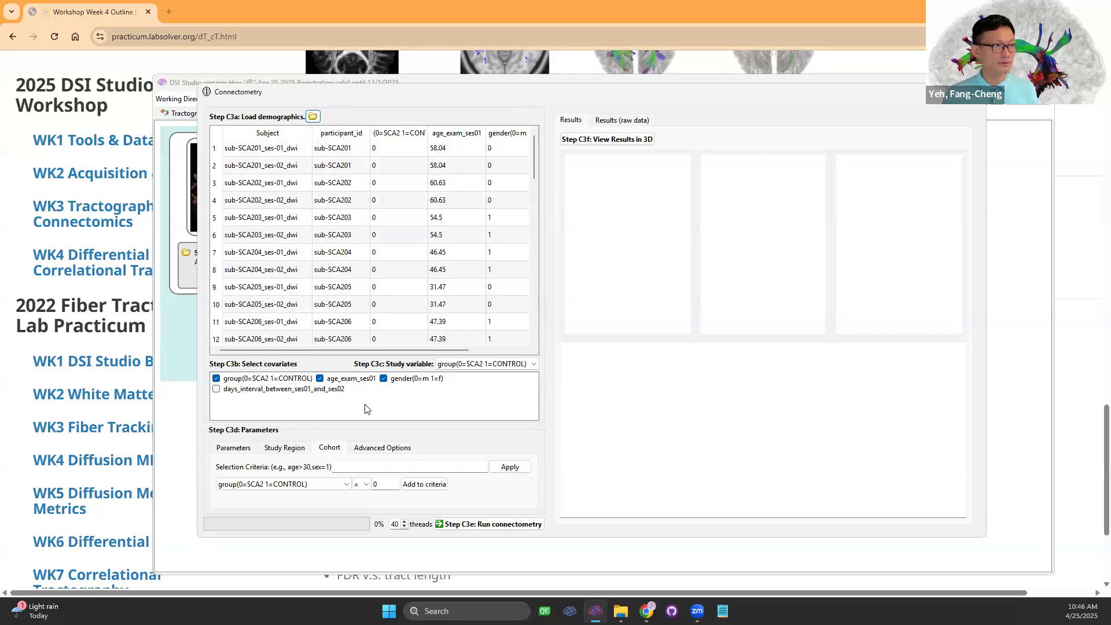
drag(422, 151, 427, 328)
drag(535, 224, 539, 157)
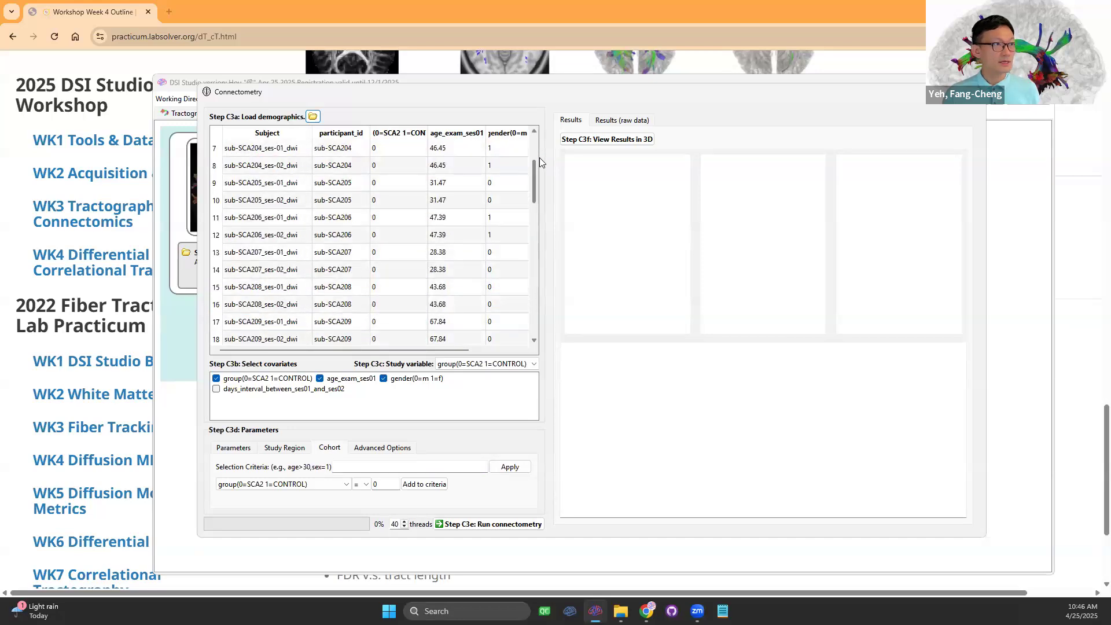
click(338, 488)
double_click(340, 488)
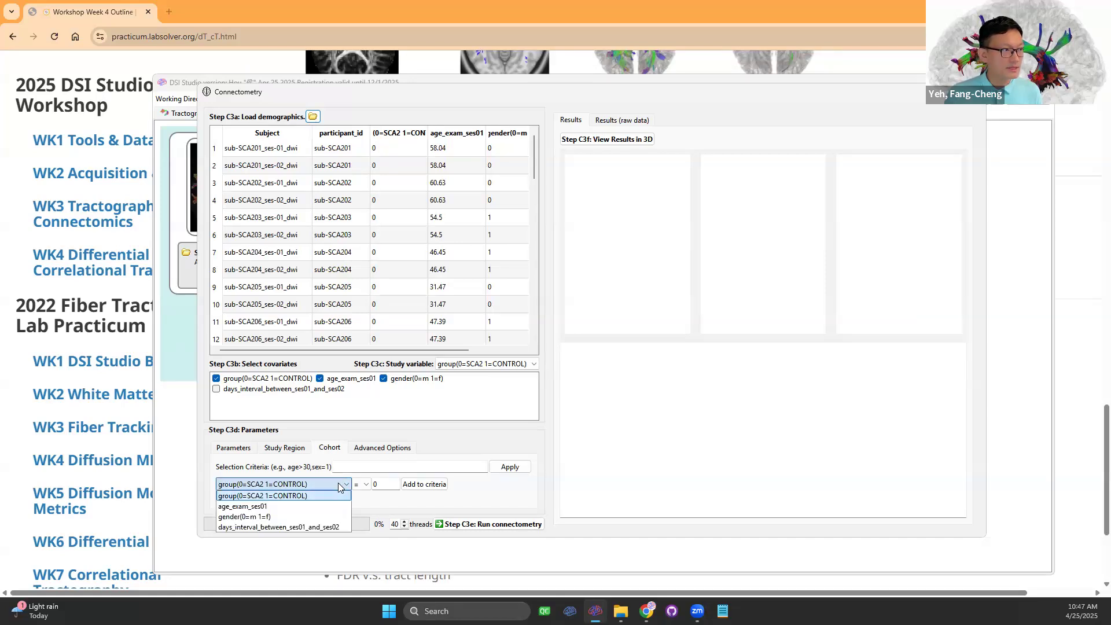
click(322, 507)
click(361, 484)
click(364, 506)
drag(384, 484, 346, 486)
text(40)
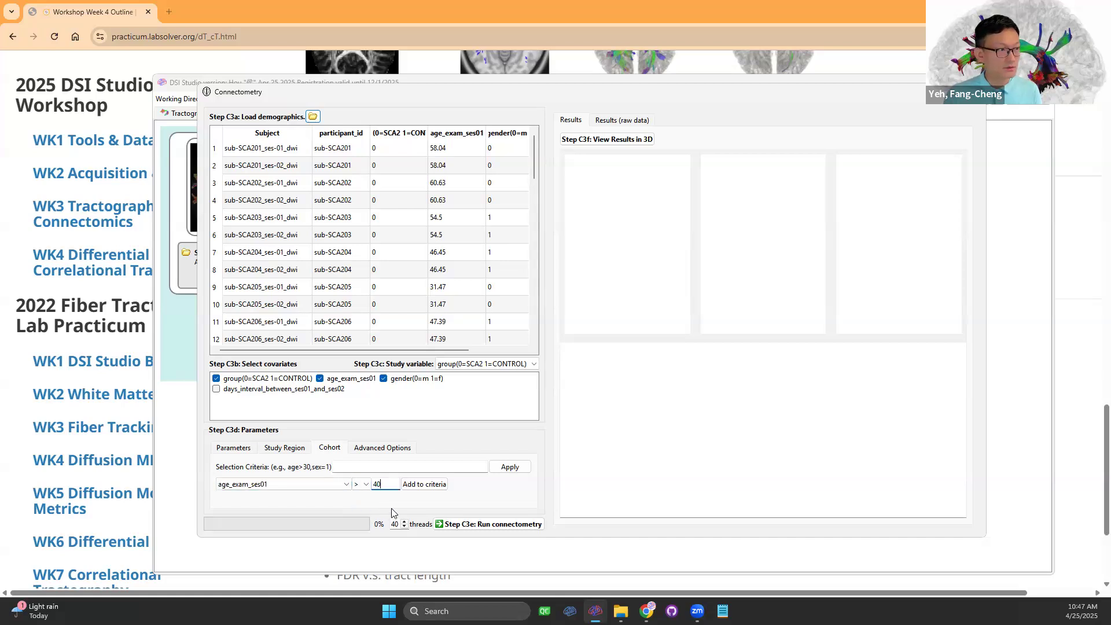
click(417, 485)
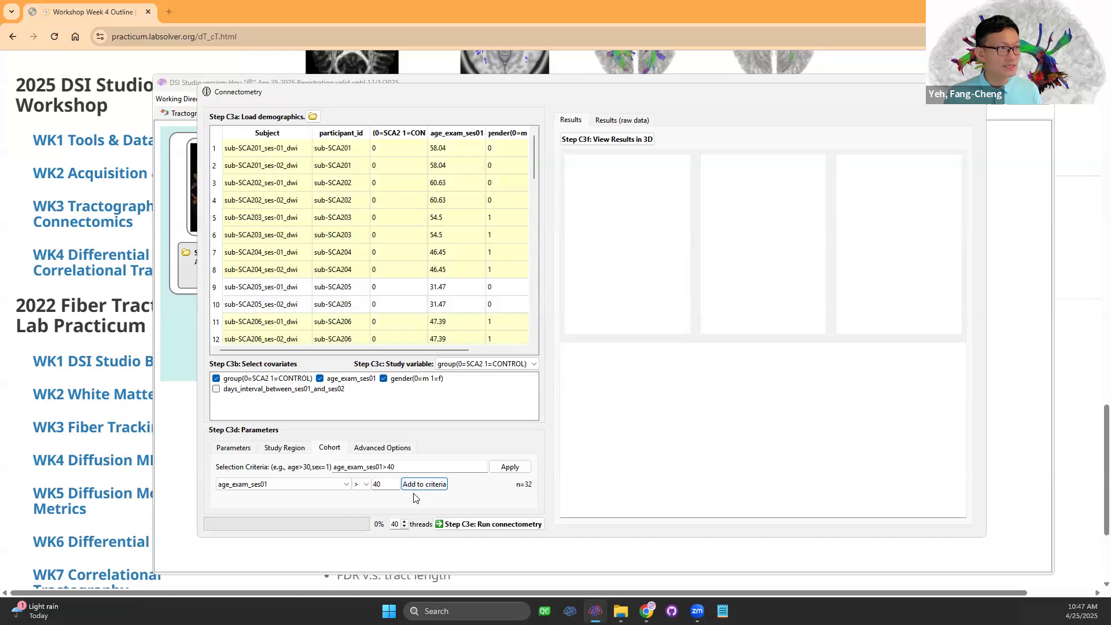
- Check which subjects the age criterion selects and add gender(0=m 1=f) = 1 to the cohort selection criteria
scroll(525, 243, down, 10)
scroll(522, 333, up, 7)
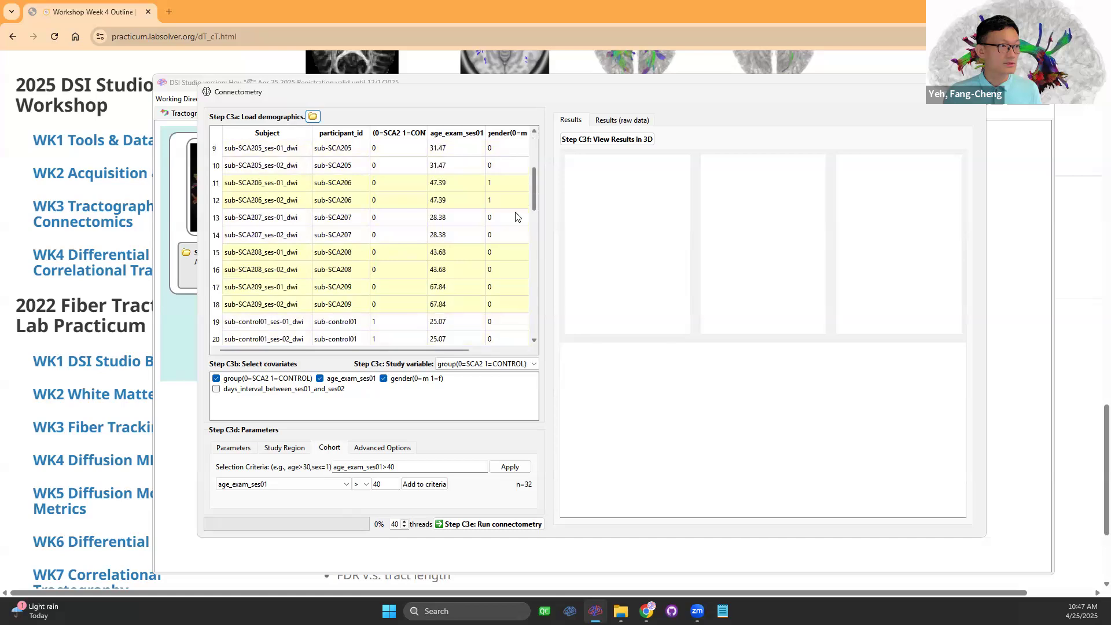
scroll(515, 217, down, 2)
click(474, 321)
click(437, 468)
click(346, 483)
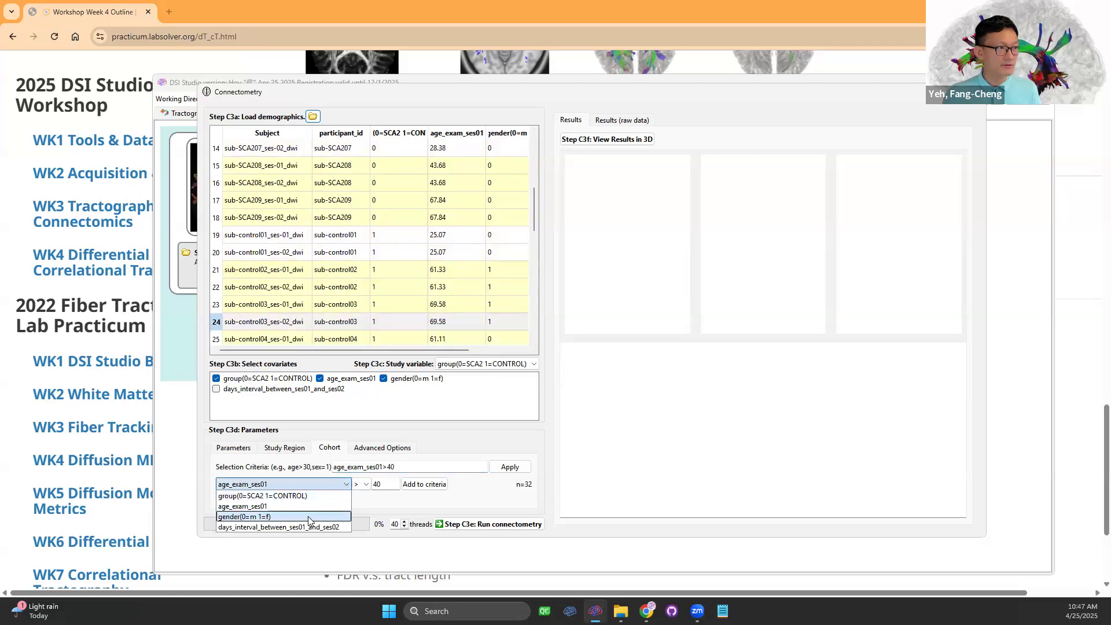
click(320, 516)
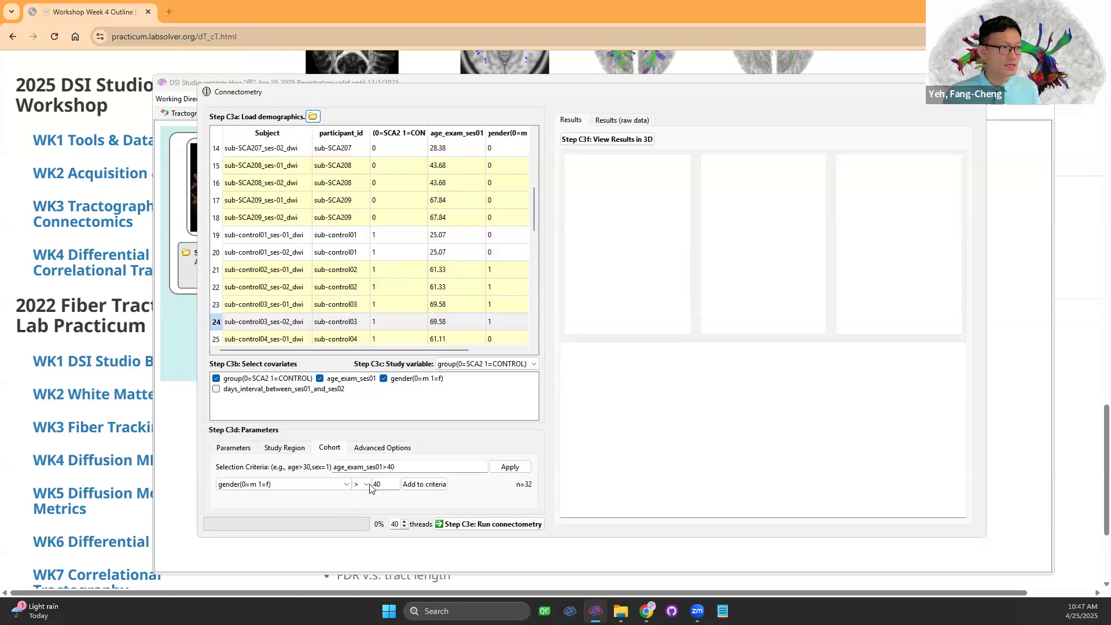
click(362, 484)
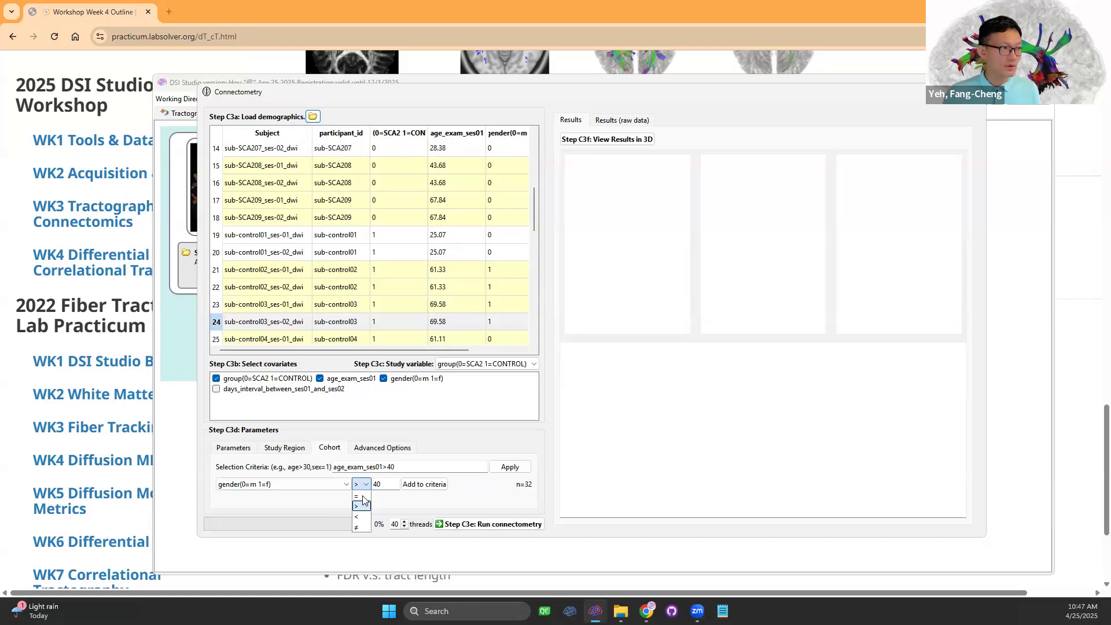
click(360, 496)
text(1)
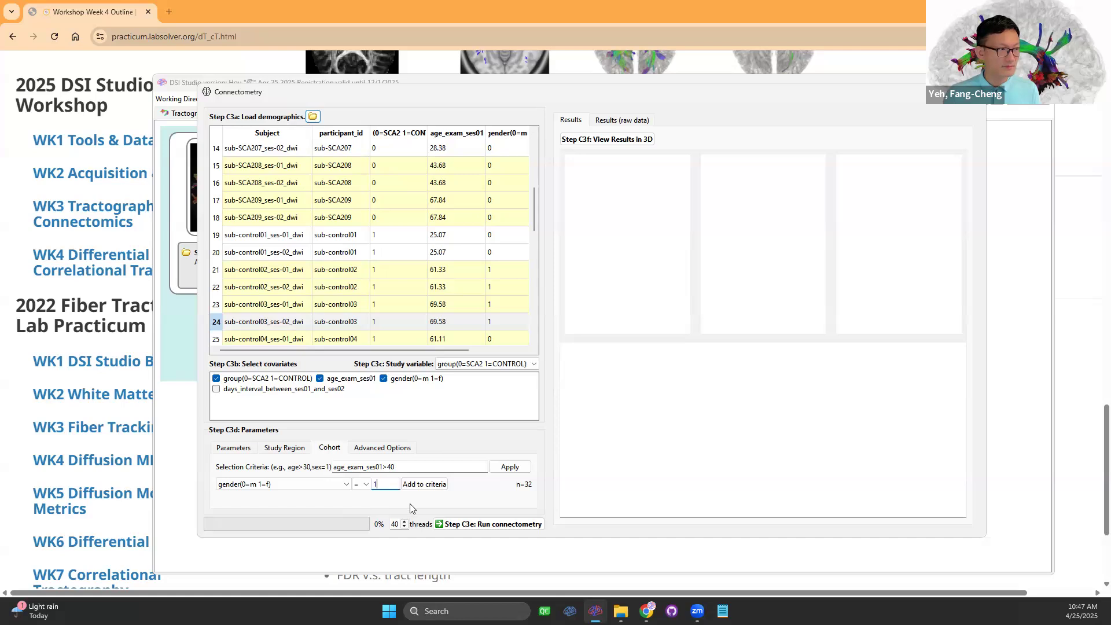
click(423, 486)
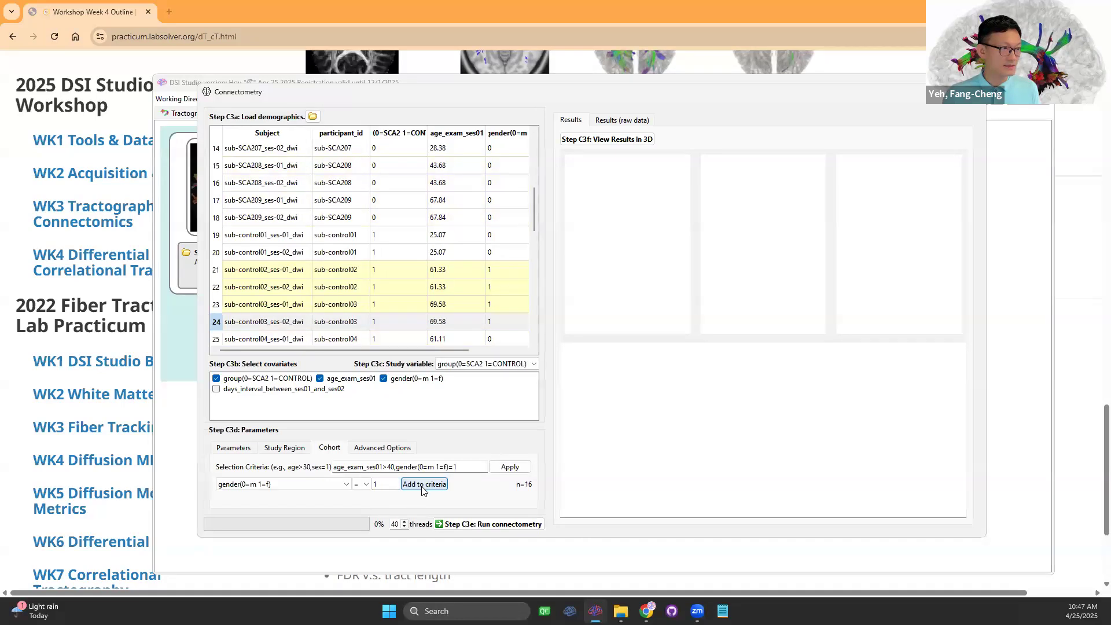
- Clear the age and gender cohort selection criteria and apply the empty criteria so every subject is included in the analysis
drag(395, 467, 458, 467)
click(397, 467)
click(340, 467)
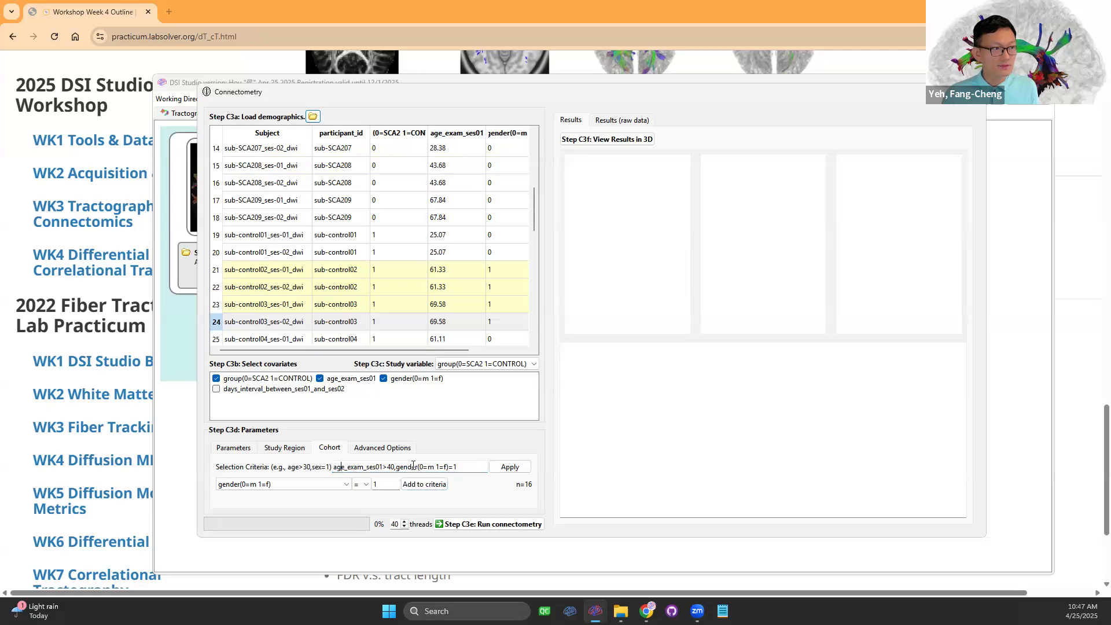
drag(459, 468, 210, 463)
key(Delete)
click(505, 469)
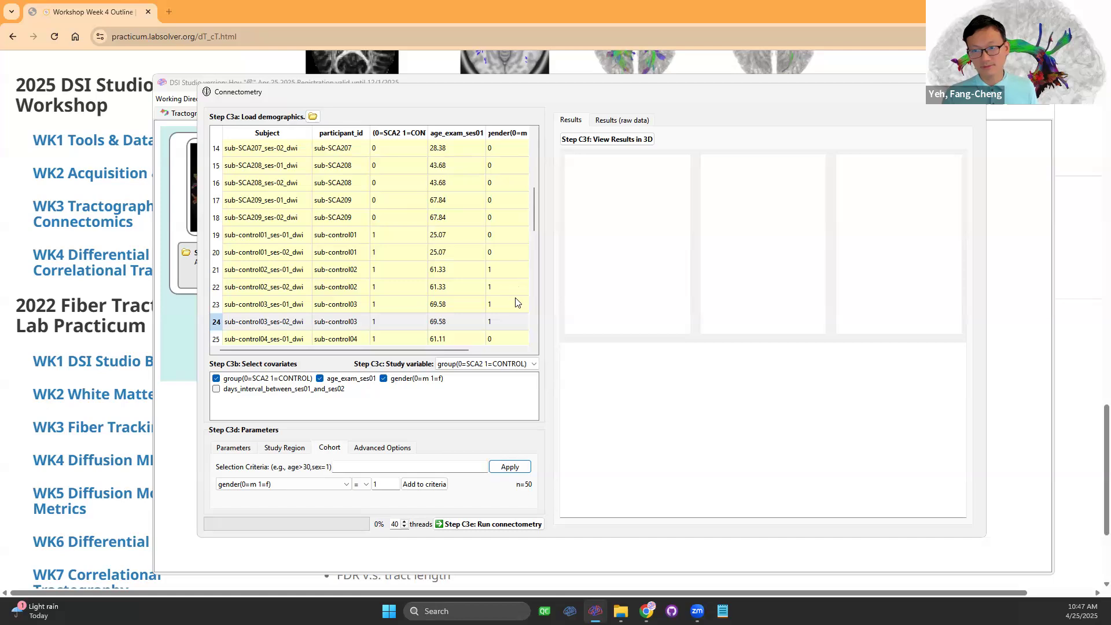
scroll(476, 273, up, 3)
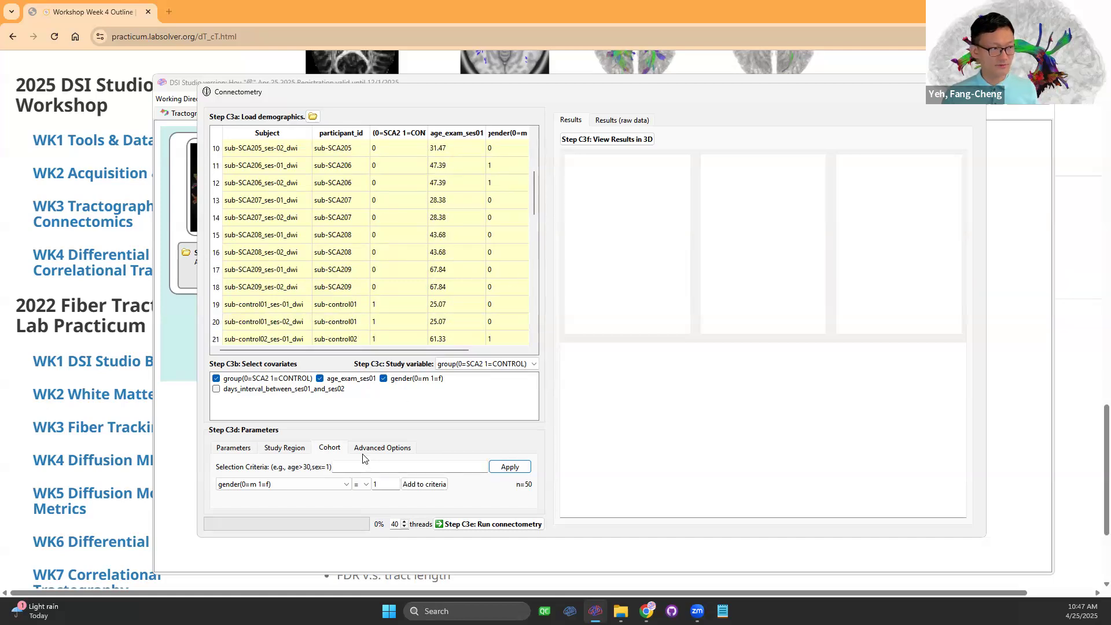
click(352, 469)
click(352, 467)
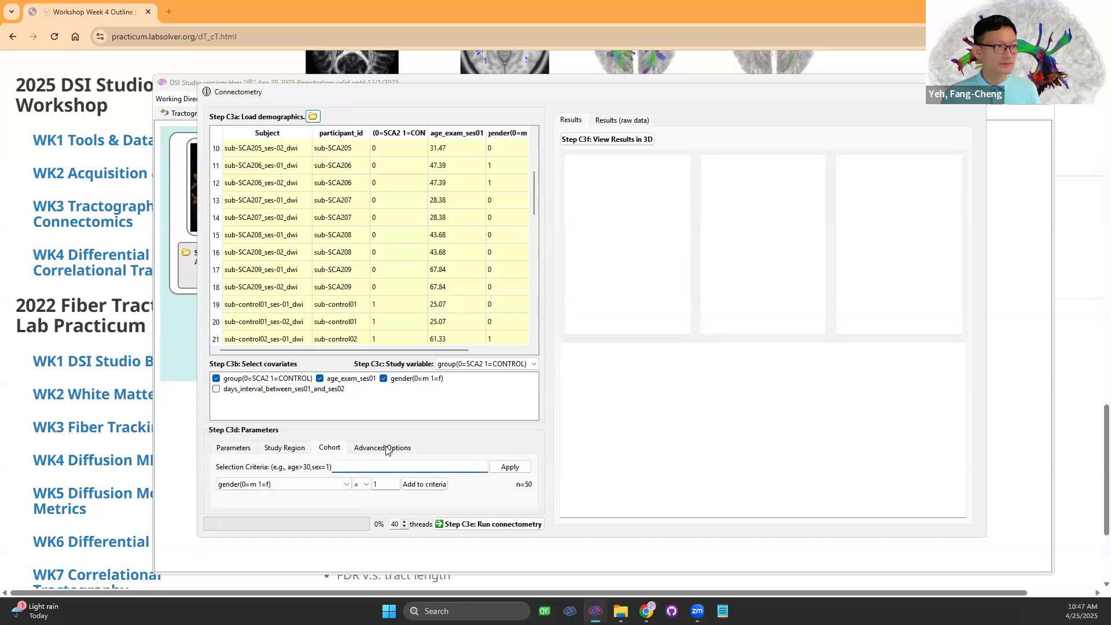
- Check the advanced options for the permutation count and the number of pruning iterations
click(382, 448)
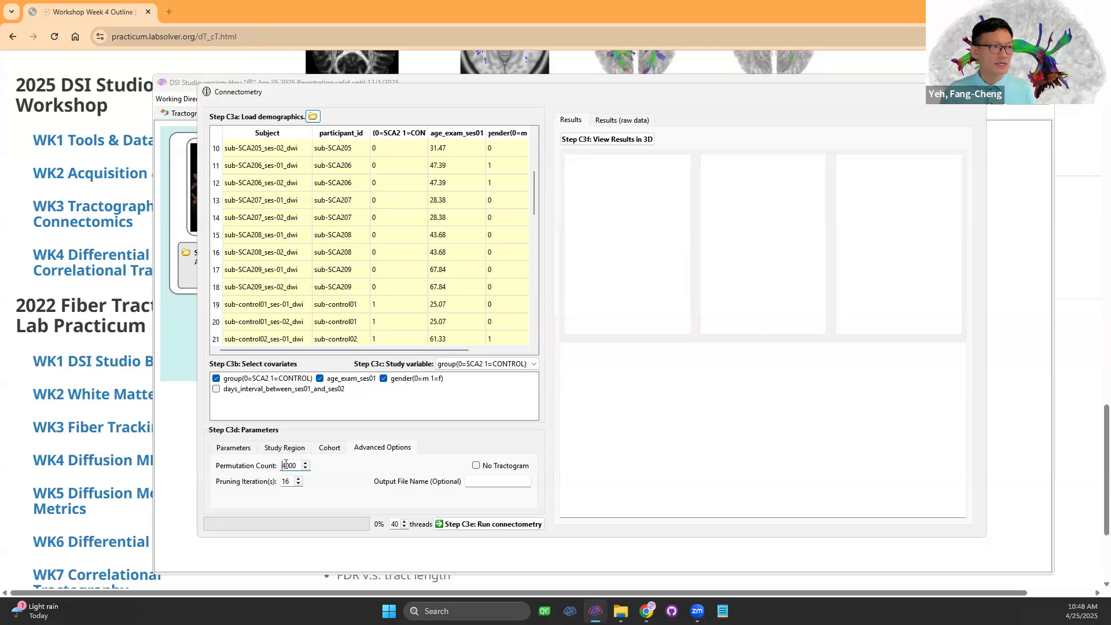
drag(287, 465, 273, 468)
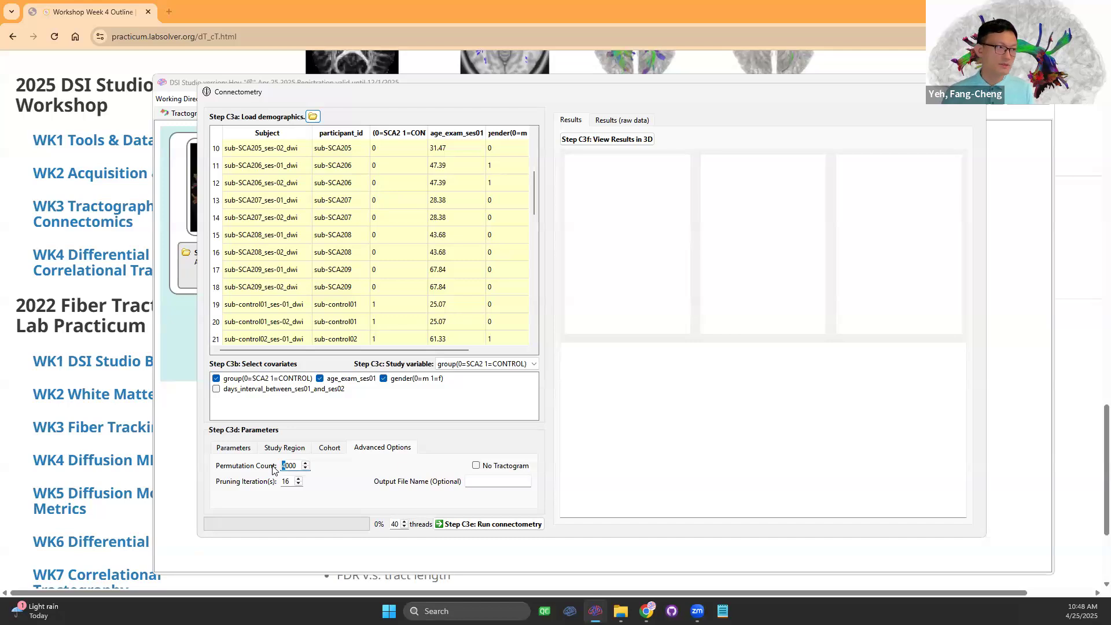
drag(290, 481, 247, 483)
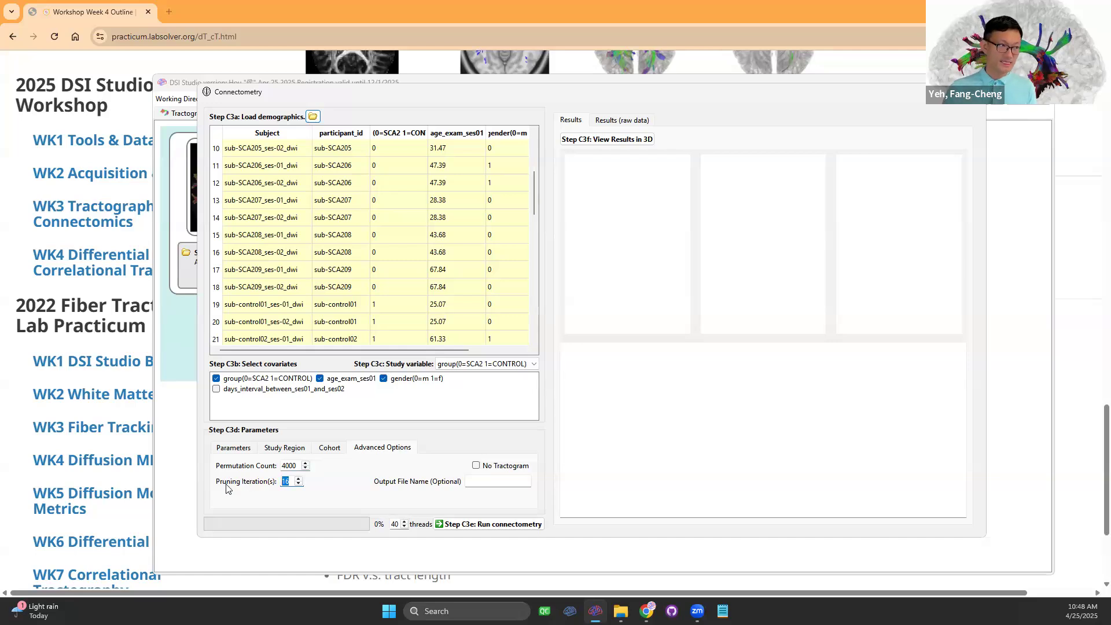
click(283, 482)
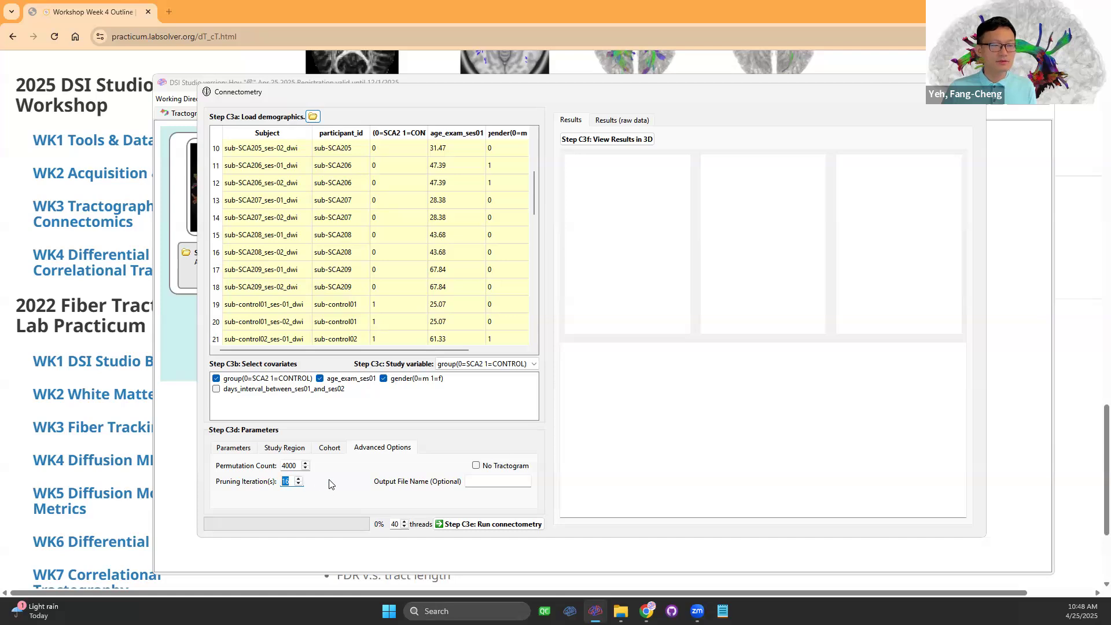
double_click(279, 481)
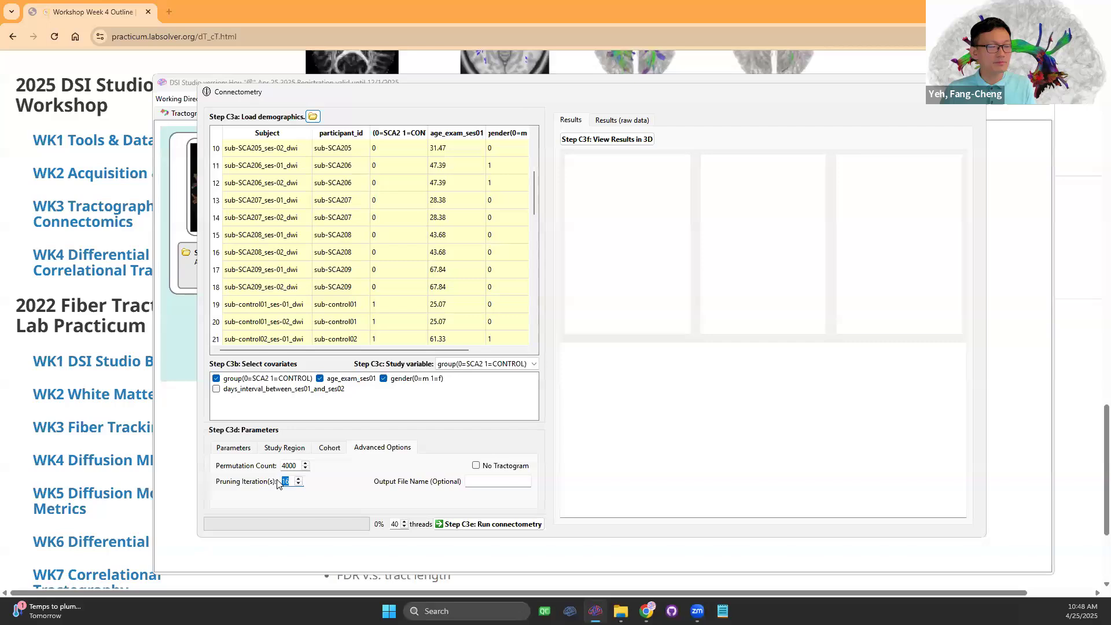
- Run the connectometry analysis, then widen and move its window to give the result charts more room
click(237, 449)
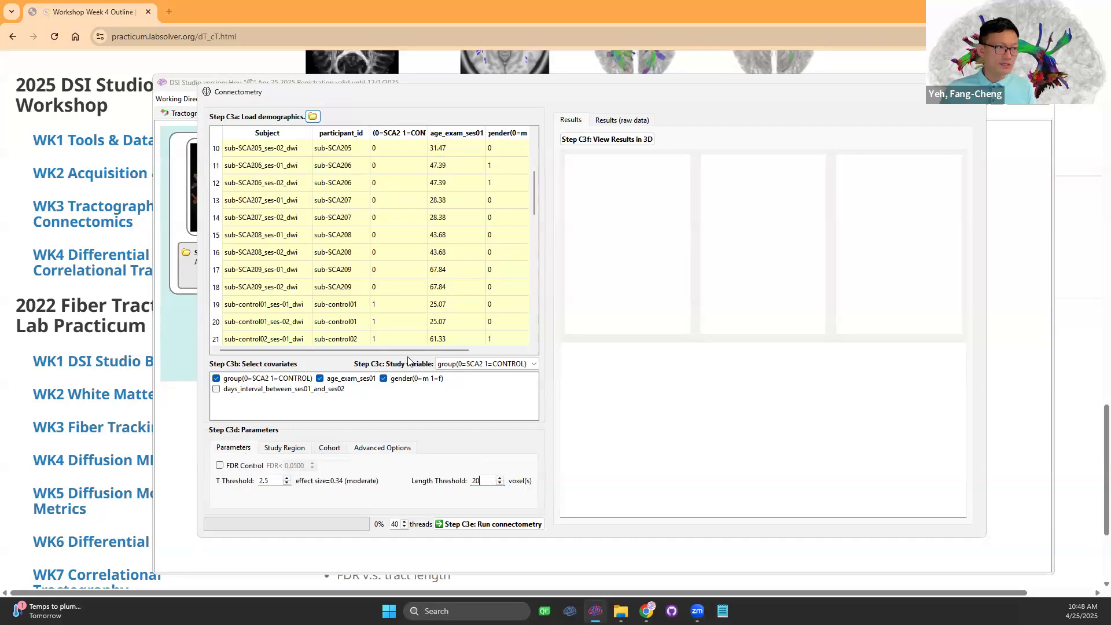
click(478, 524)
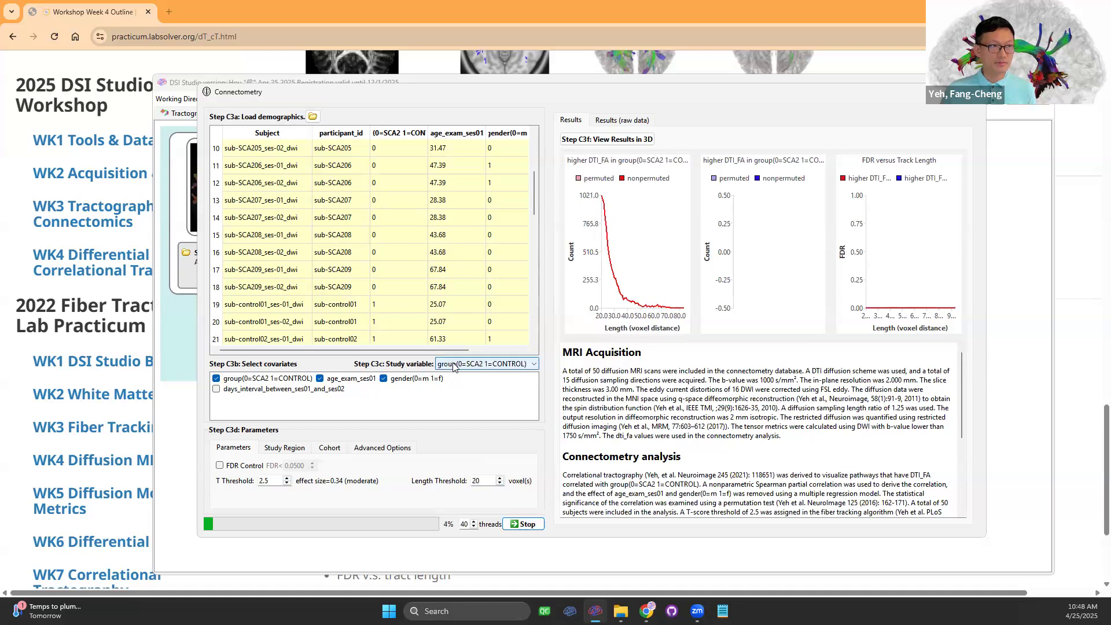
drag(987, 123, 1038, 122)
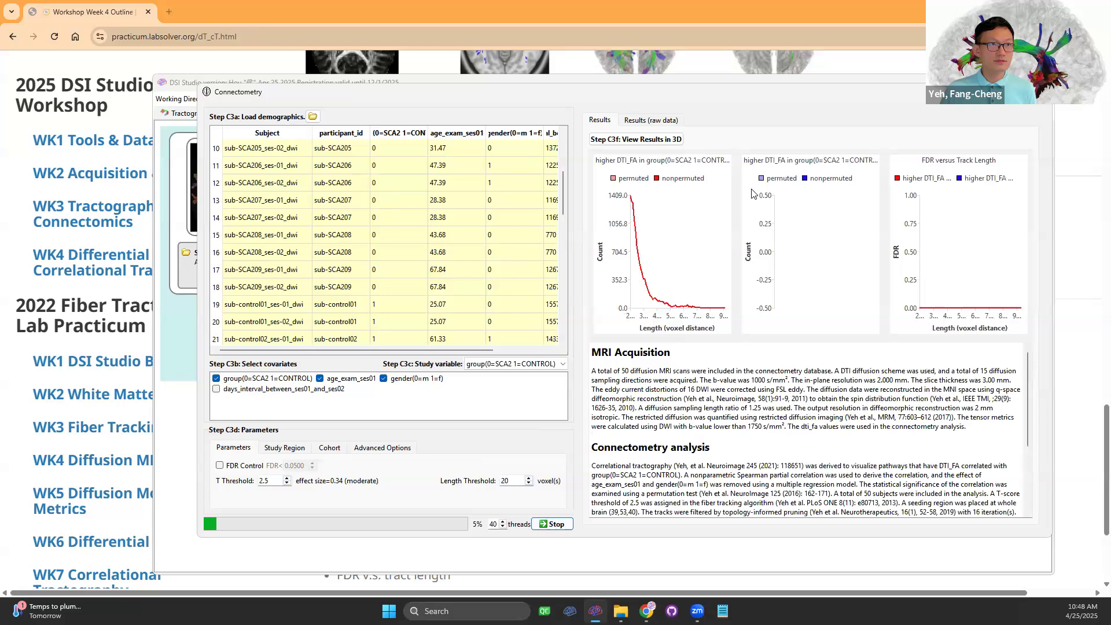
drag(567, 91, 462, 84)
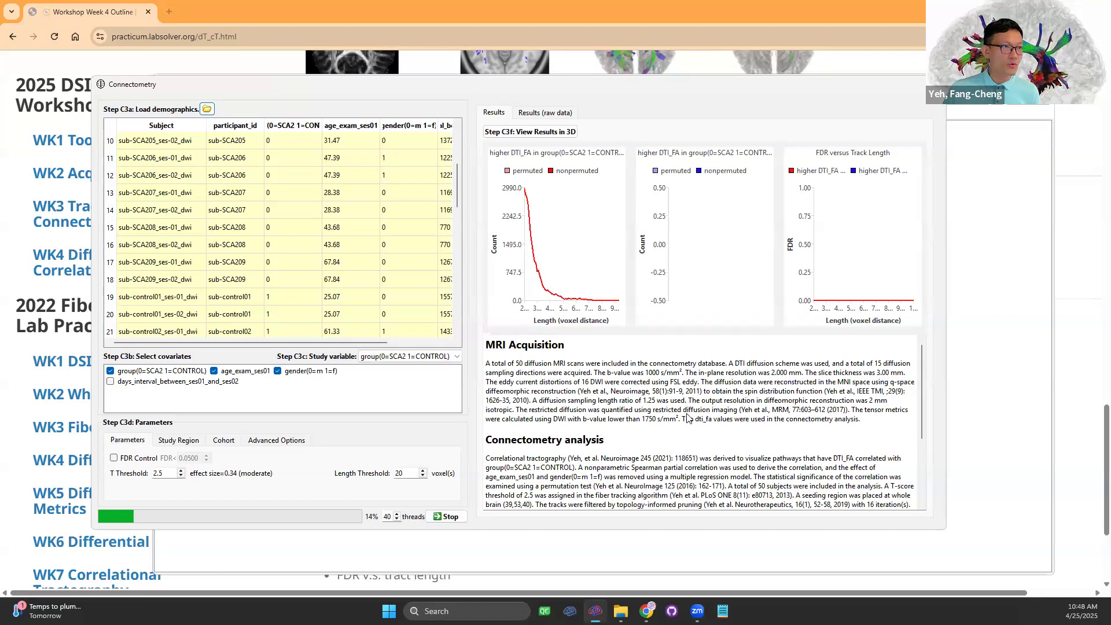
- Read the report's methods and its DTI_FA findings with FDR for both groups during the run, and dismiss the tractography notice
scroll(920, 435, down, 3)
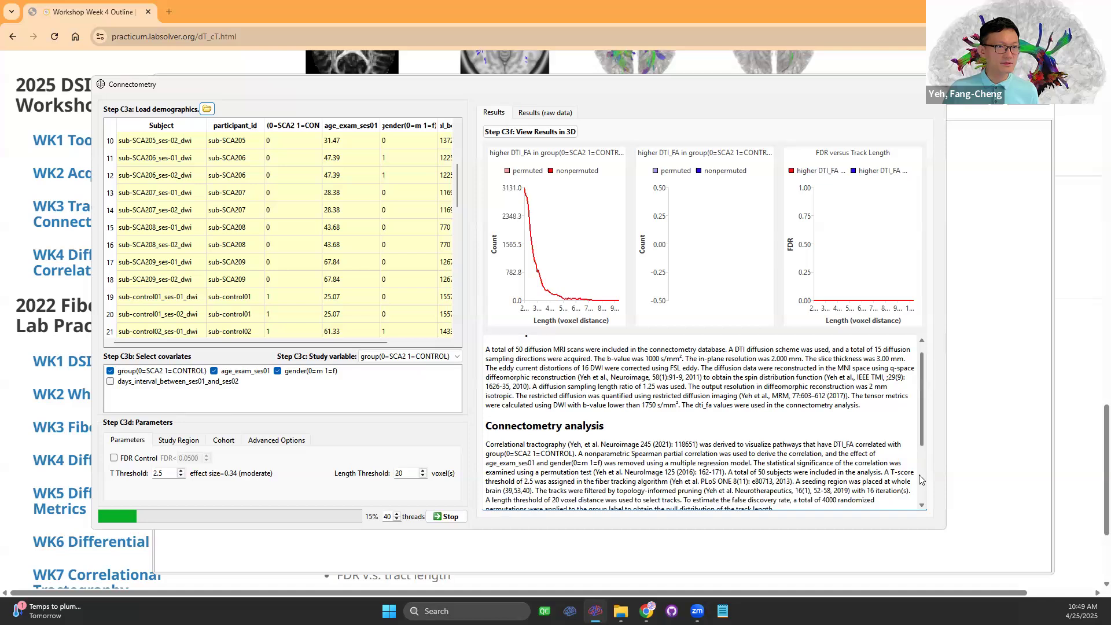
scroll(849, 484, down, 1)
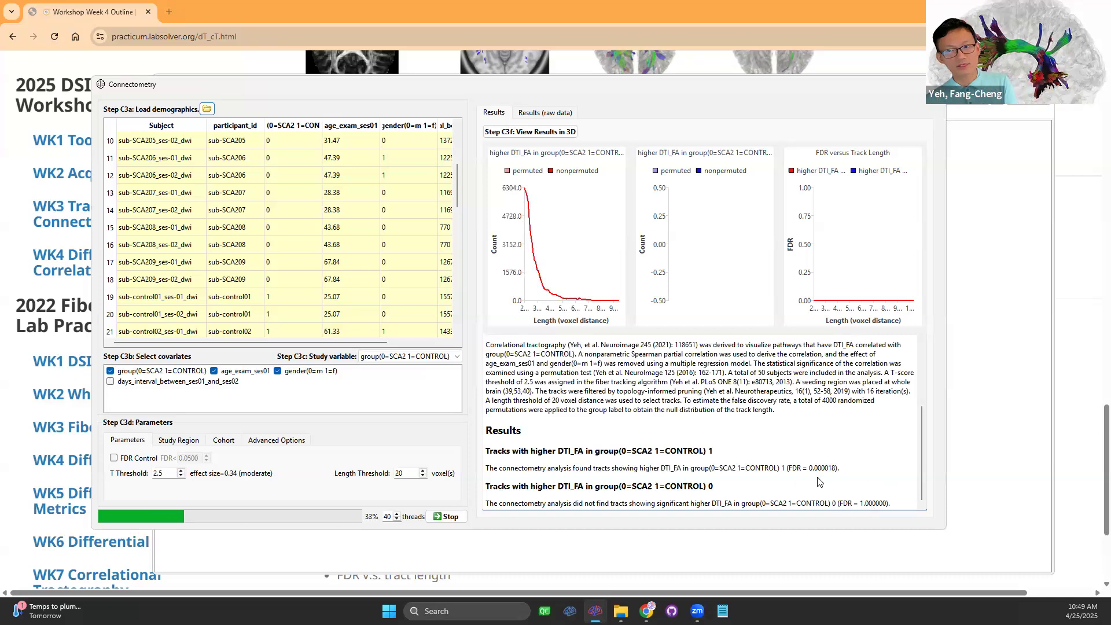
mouse_move(891, 503)
mouse_down()
mouse_move(838, 502)
mouse_move(880, 507)
mouse_up()
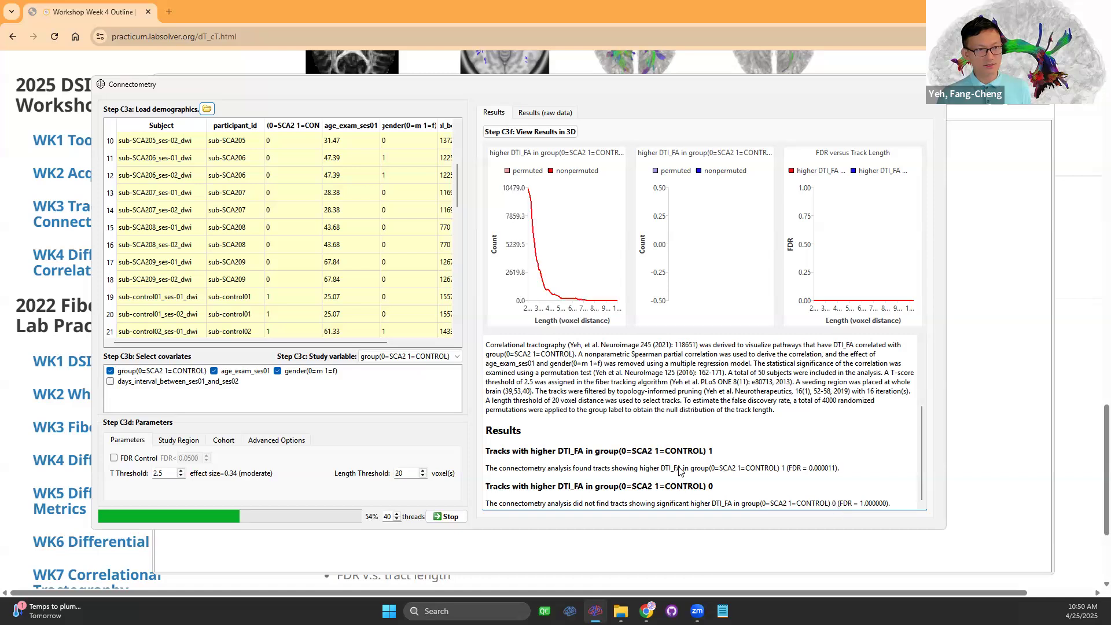
drag(486, 473, 652, 480)
click(718, 469)
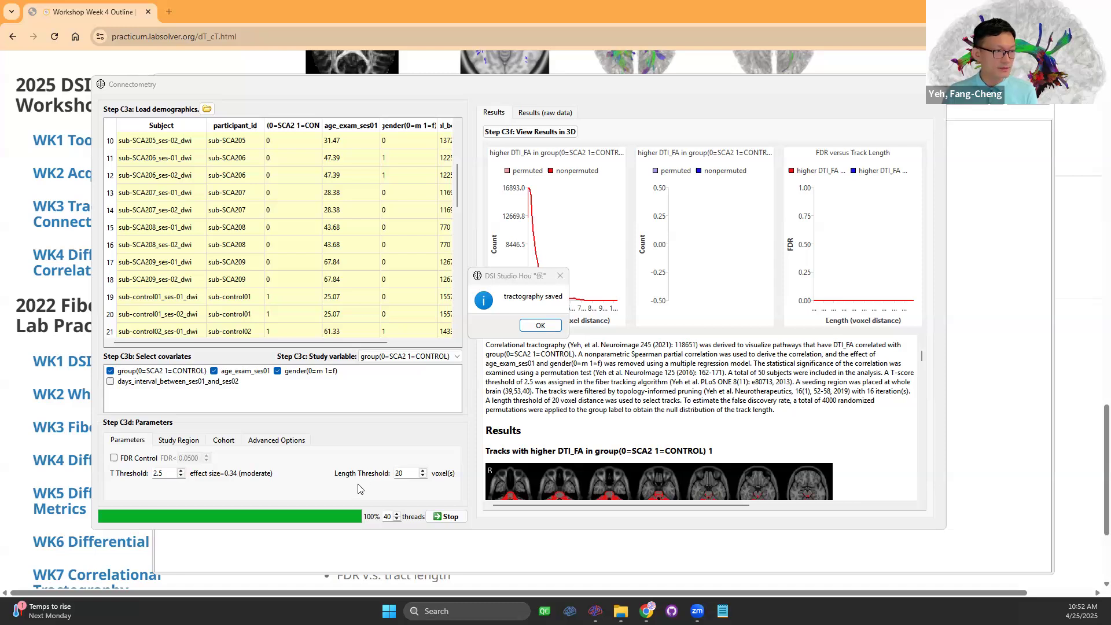
click(539, 325)
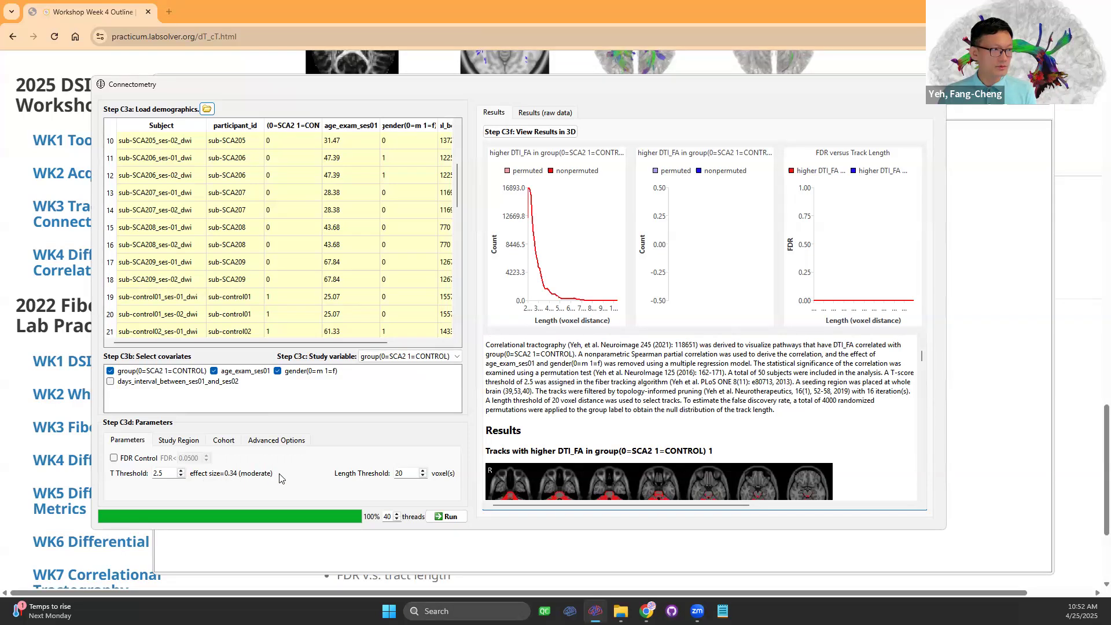
- Try T thresholds of 4.5, 1.5, 2.5, 2.0 and 3.0 to compare their effect sizes
click(181, 475)
click(181, 475)
click(181, 471)
click(181, 471)
click(181, 471)
click(181, 470)
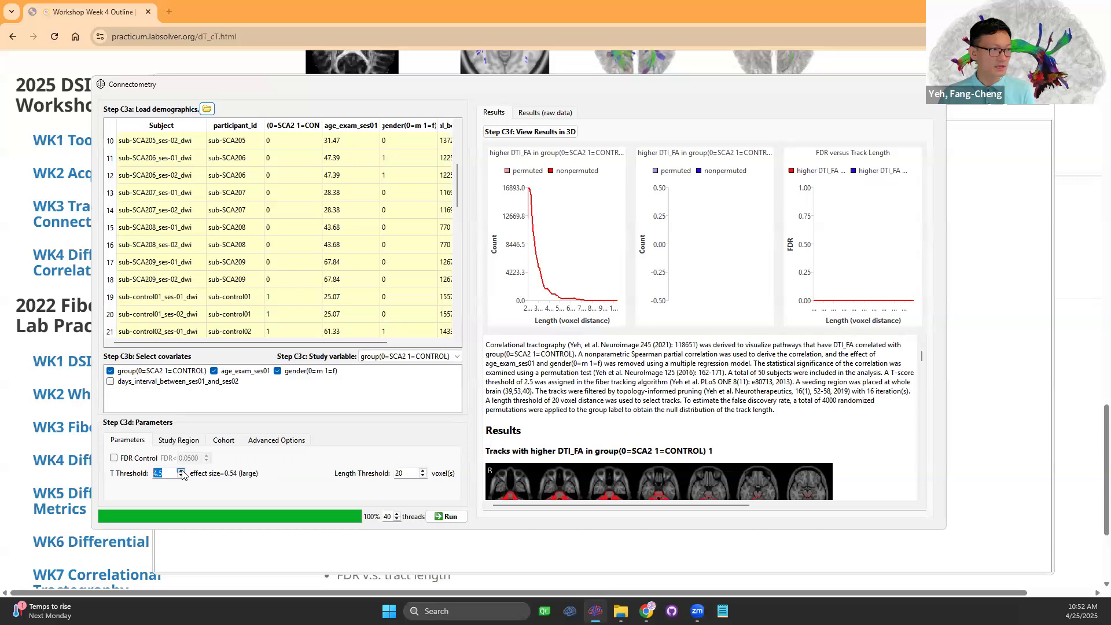
click(181, 476)
click(181, 475)
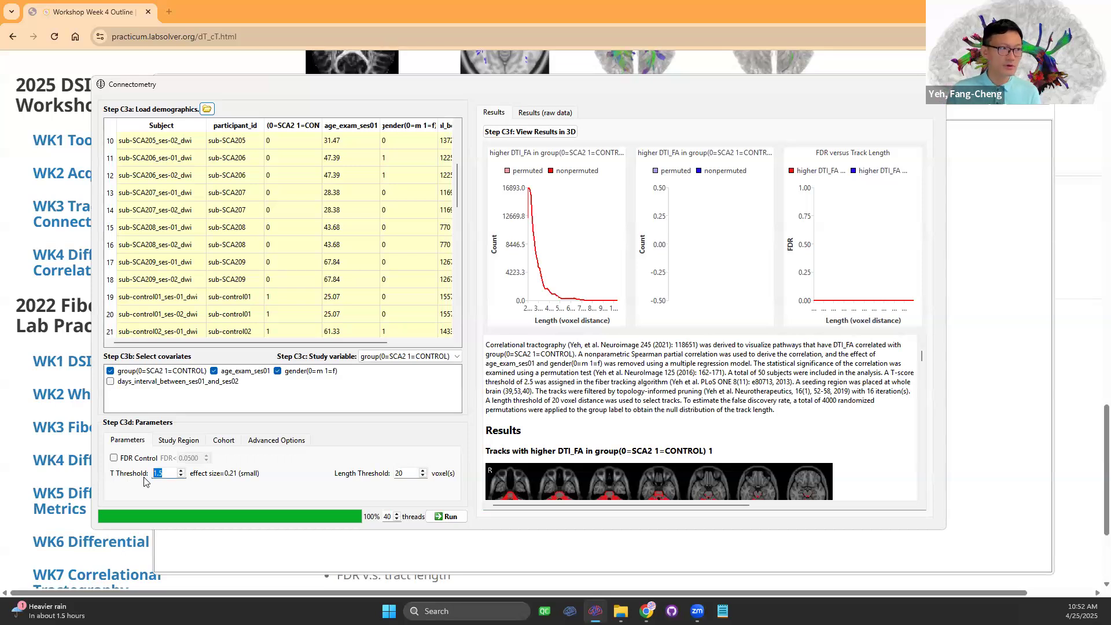
click(181, 475)
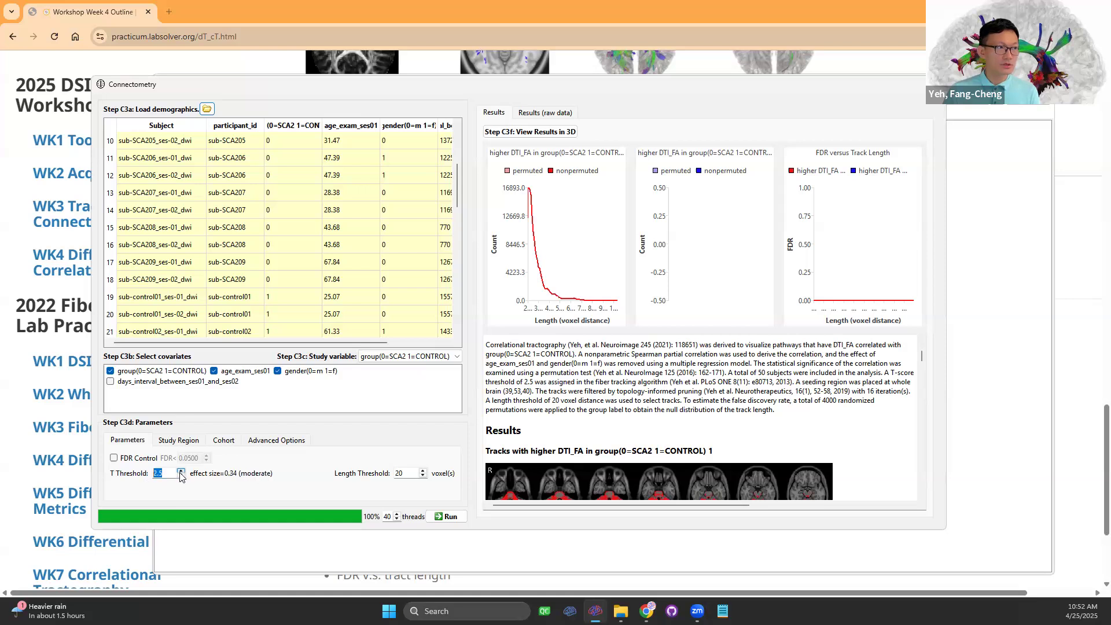
click(180, 471)
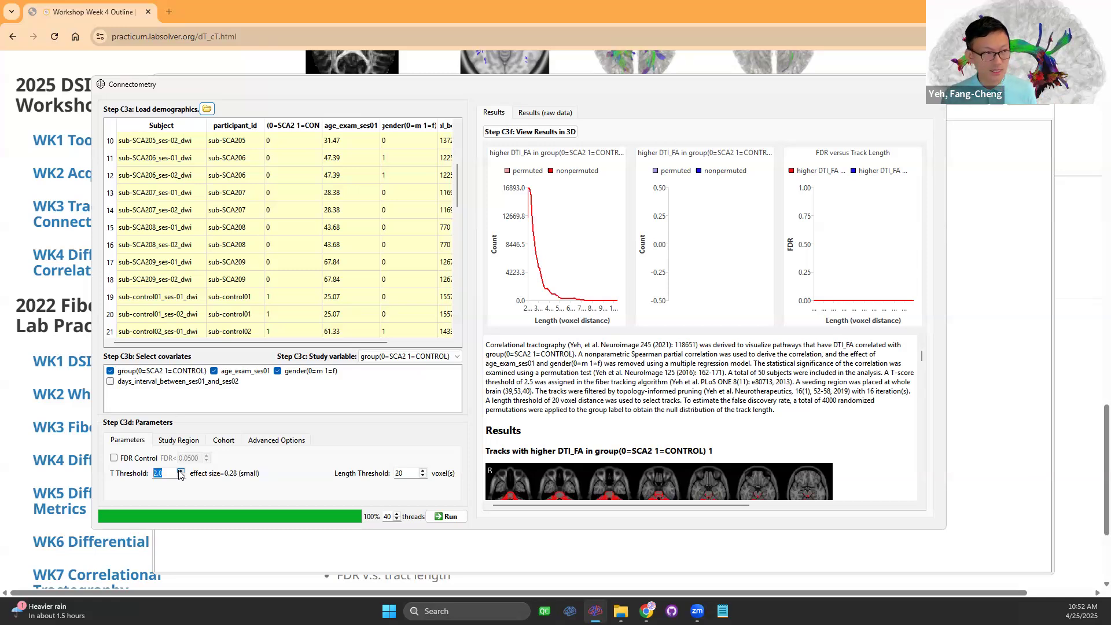
click(181, 471)
click(181, 471)
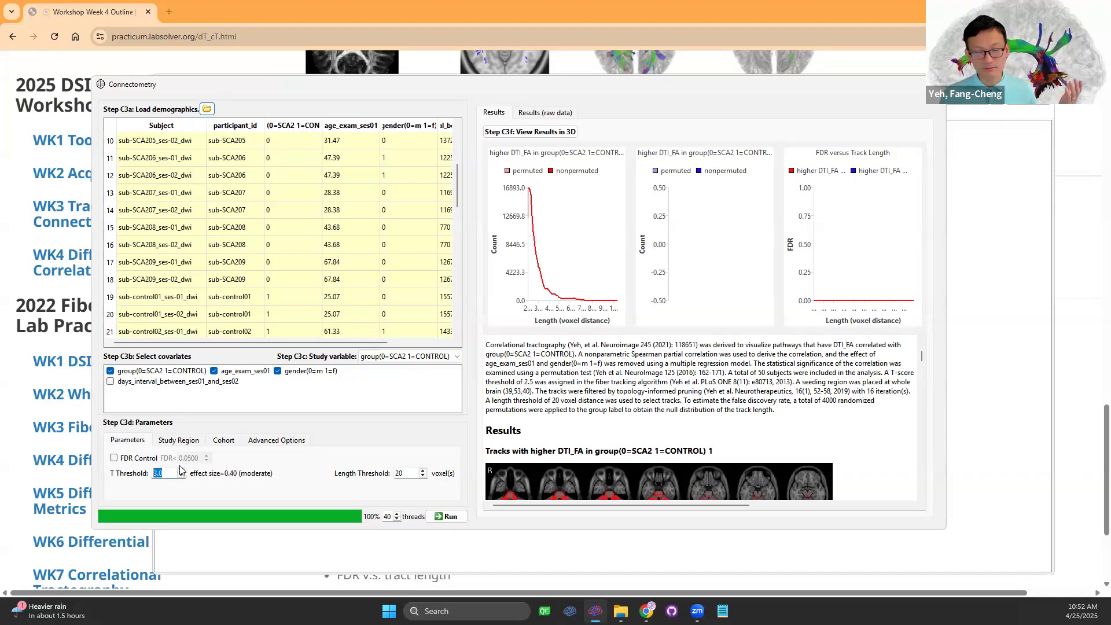
- Try T thresholds of 0.0 and 2.0, and set the T threshold to 4.0
click(181, 475)
click(181, 475)
click(181, 470)
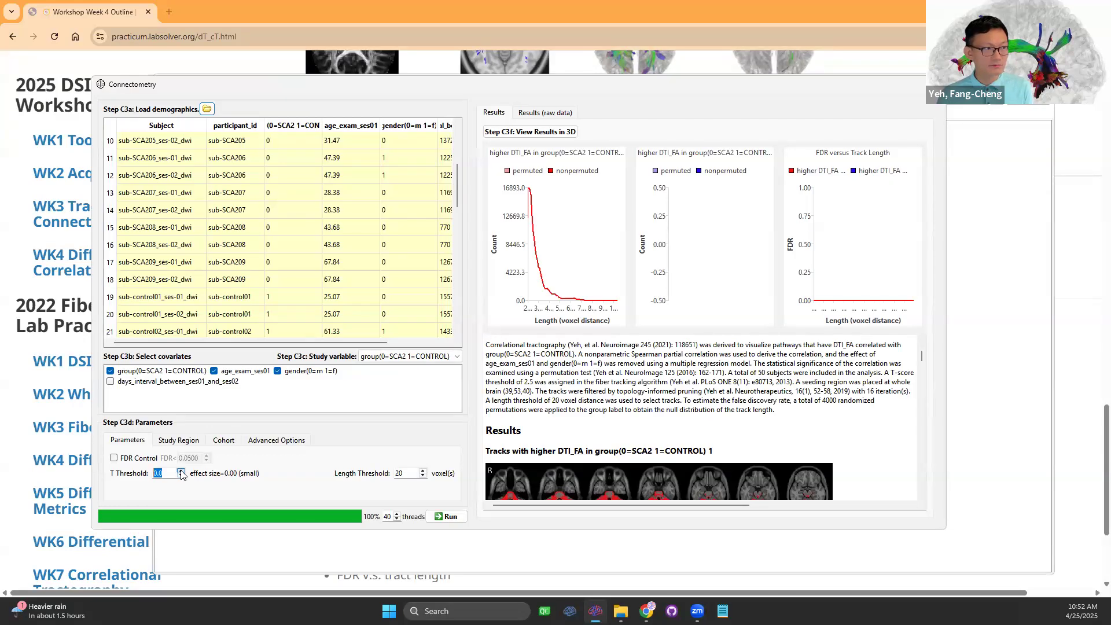
drag(131, 473, 128, 468)
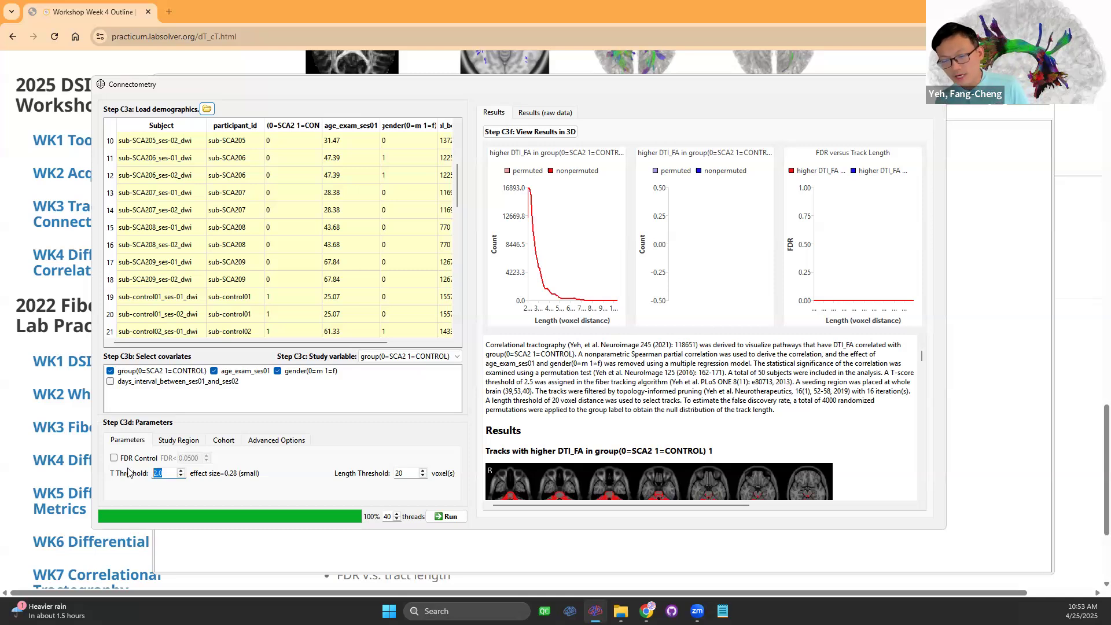
click(181, 470)
click(181, 470)
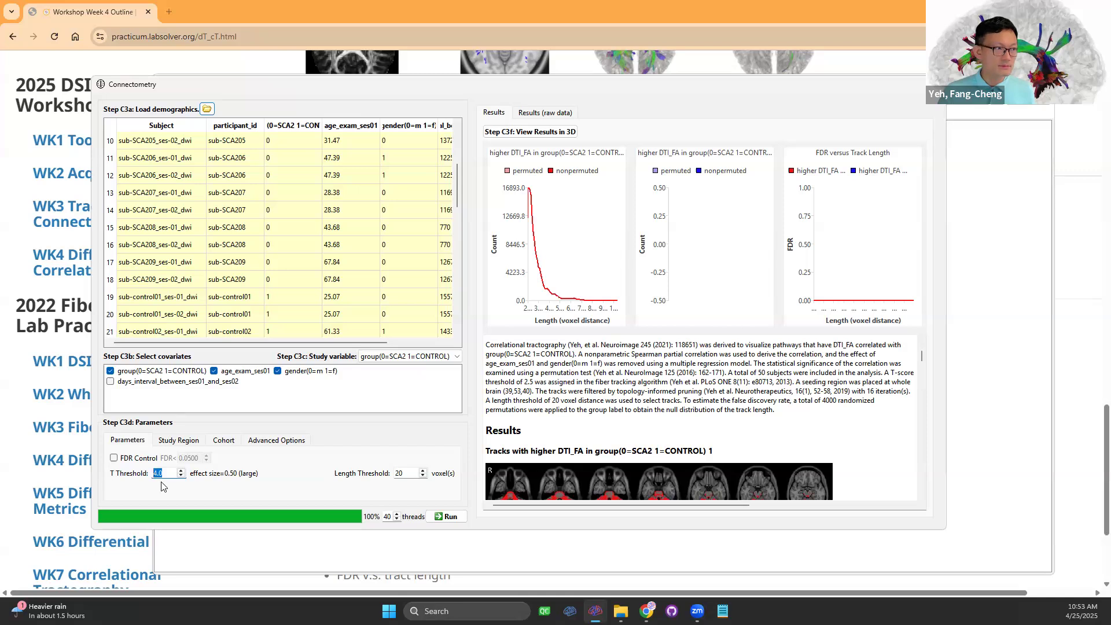
- Set the length threshold for the connectometry analysis to 10 voxels
click(398, 473)
key(BackSpace)
text(1)
double_click(402, 473)
click(409, 475)
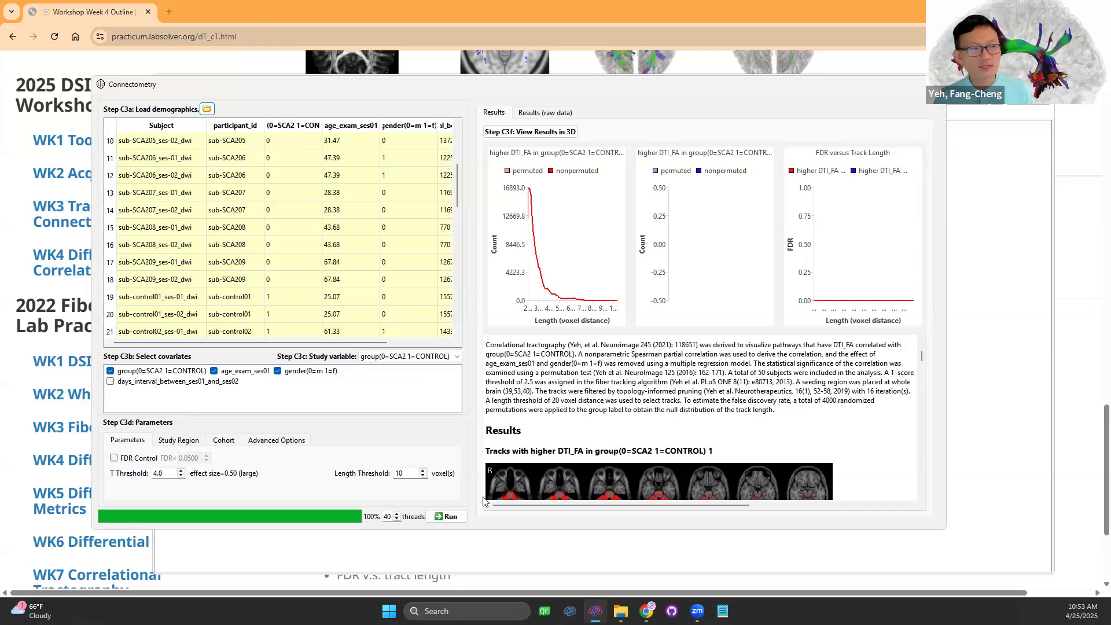
- Examine the report's track images and the FDR in the correlational tractography figure caption, and compare with the T threshold setting
scroll(608, 447, down, 4)
scroll(608, 452, up, 3)
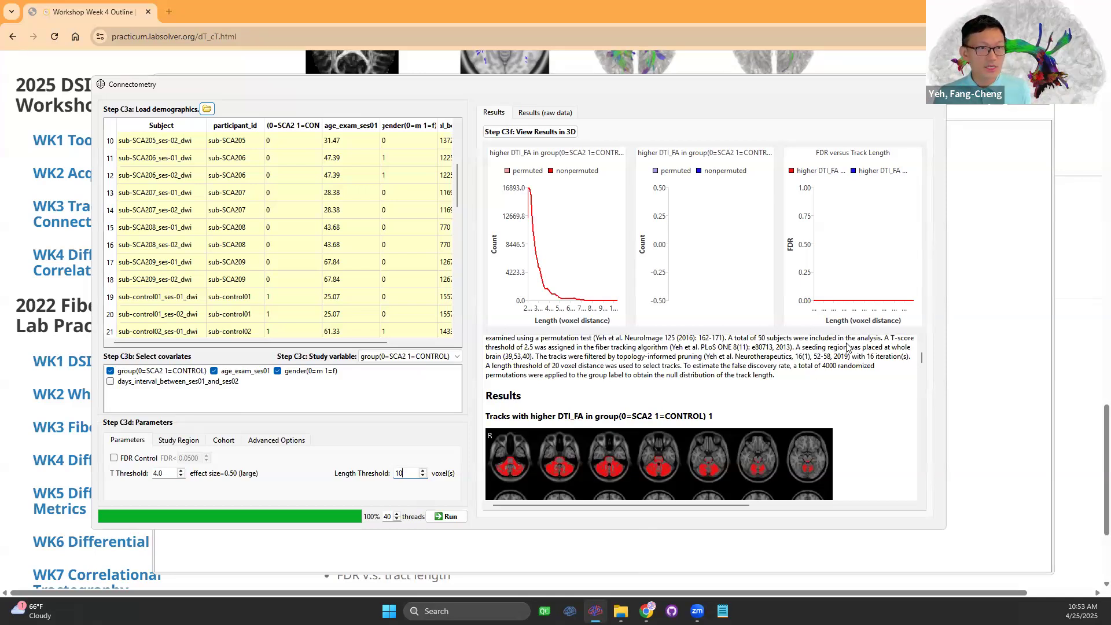
scroll(858, 351, down, 3)
drag(921, 361, 769, 443)
scroll(798, 429, down, 5)
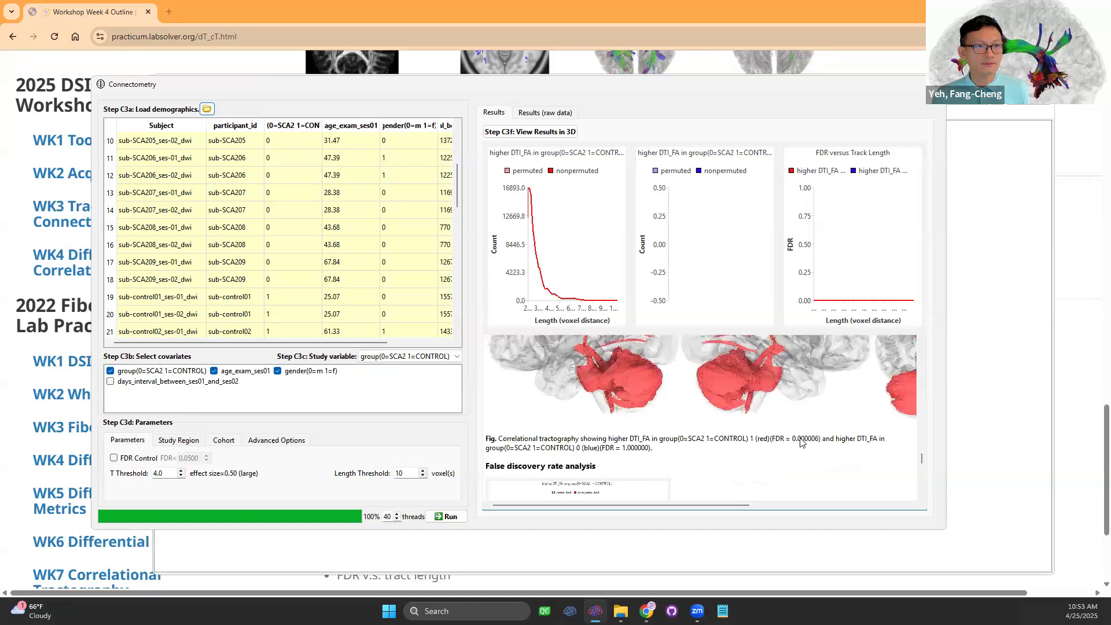
drag(771, 443, 823, 443)
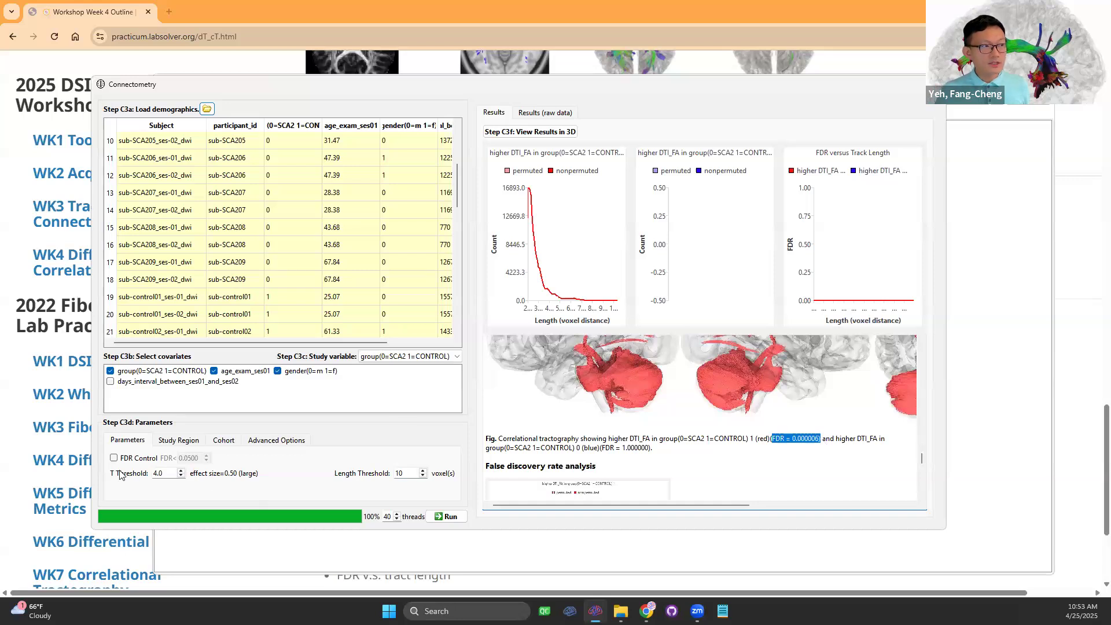
double_click(148, 475)
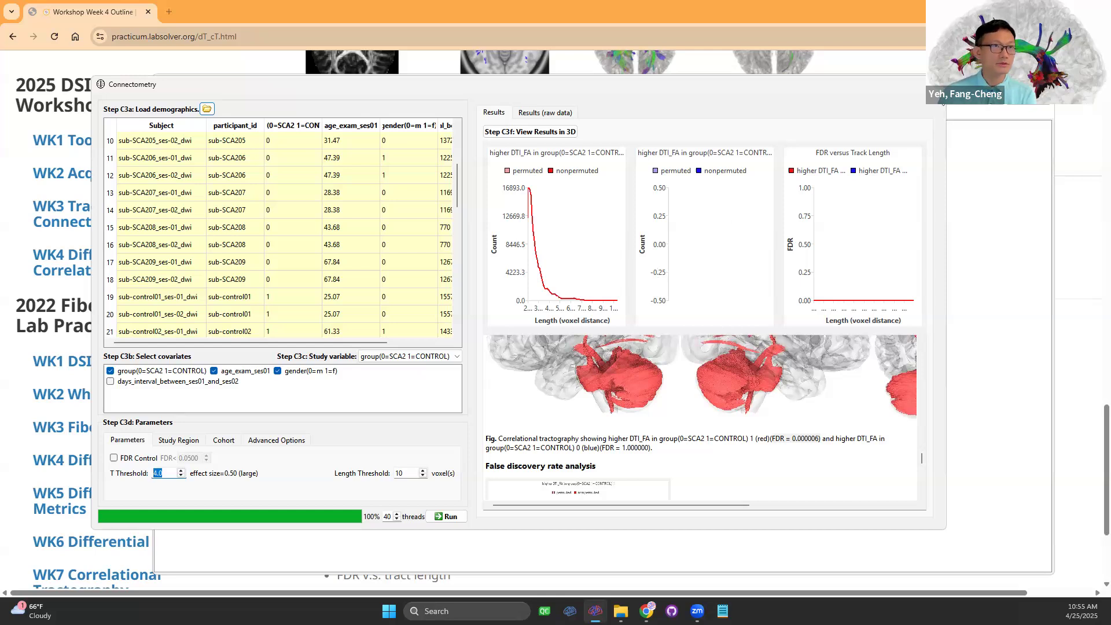
- Close the connectometry analysis and view the quality control table of the SCA2 Diffusion Tensor Imaging dataset in the Fiber Data Hub
click(932, 83)
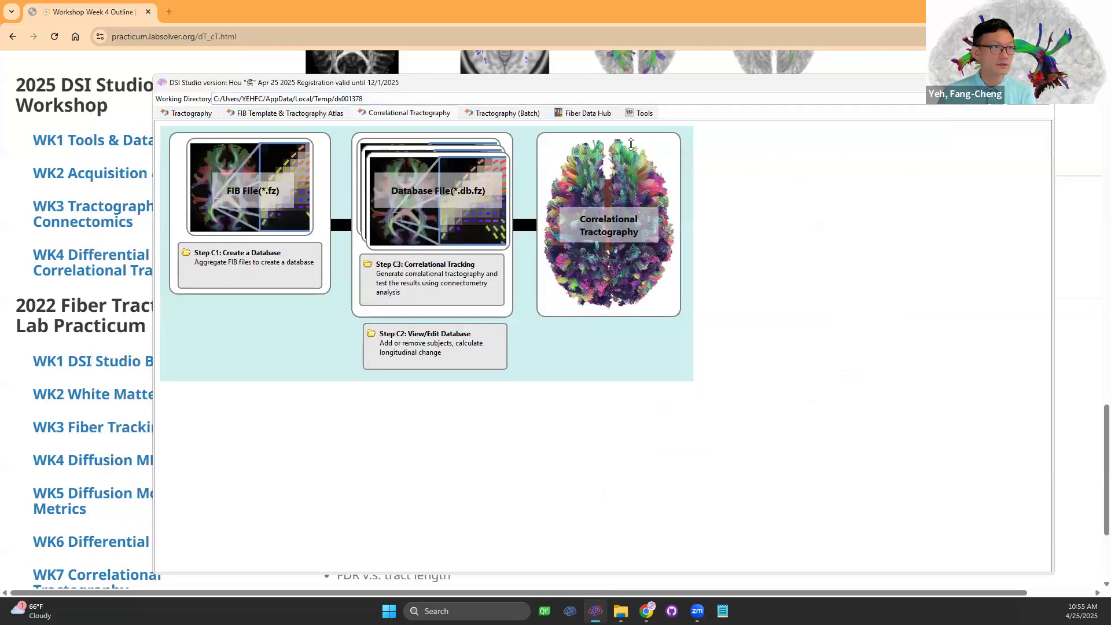
click(588, 113)
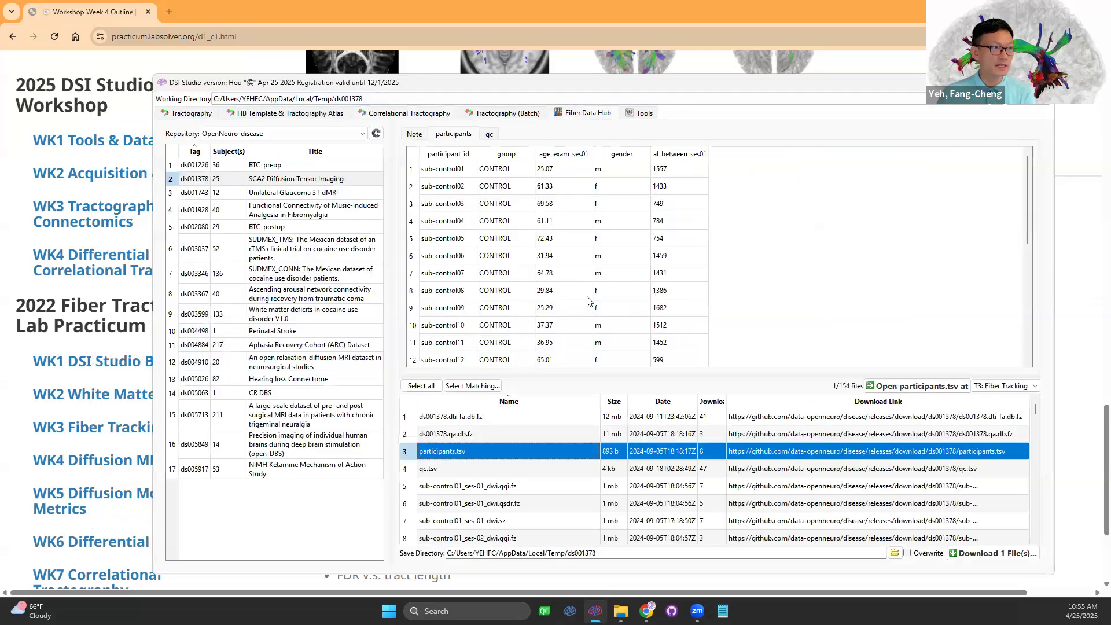
click(312, 181)
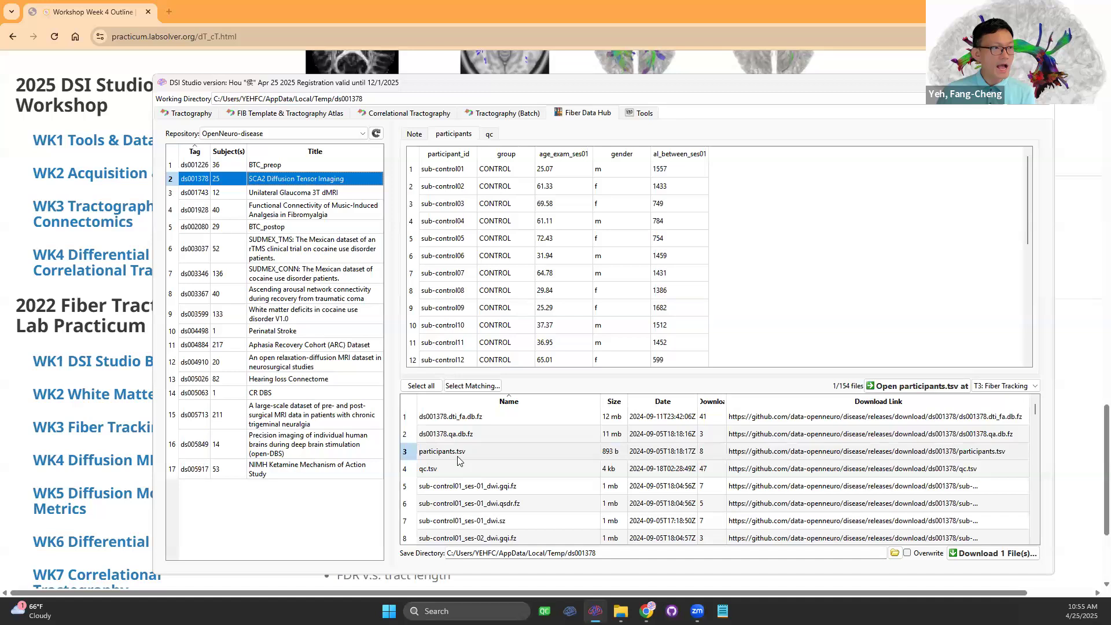
click(490, 134)
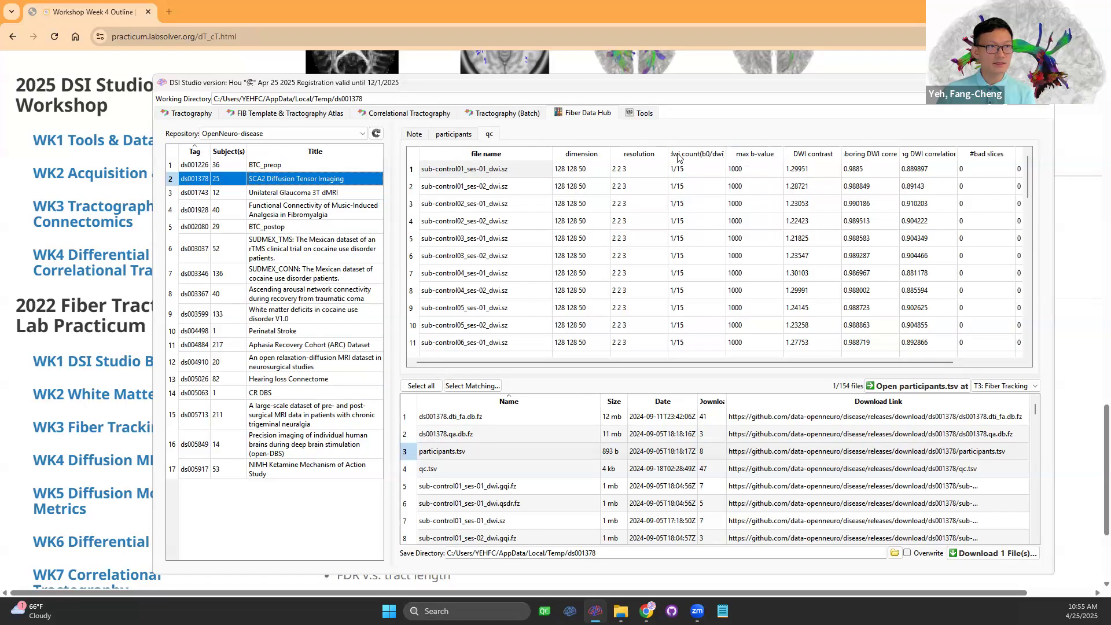
- Widen the DWI count column in the SCA2 quality control table and inspect the first scan's b0/DWI count
drag(732, 152, 747, 151)
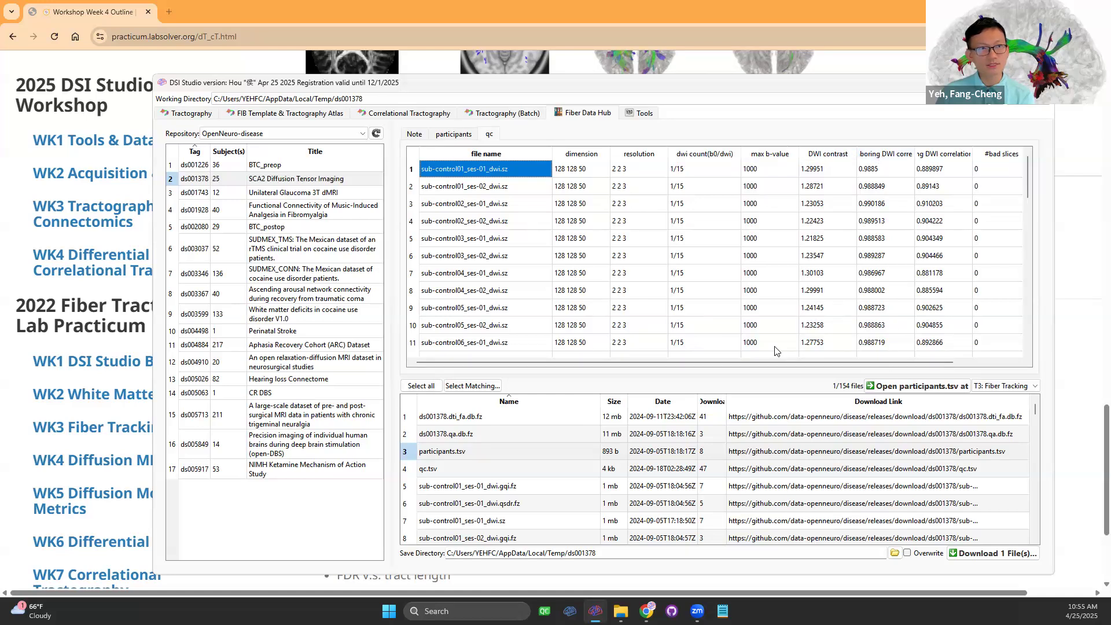
click(700, 173)
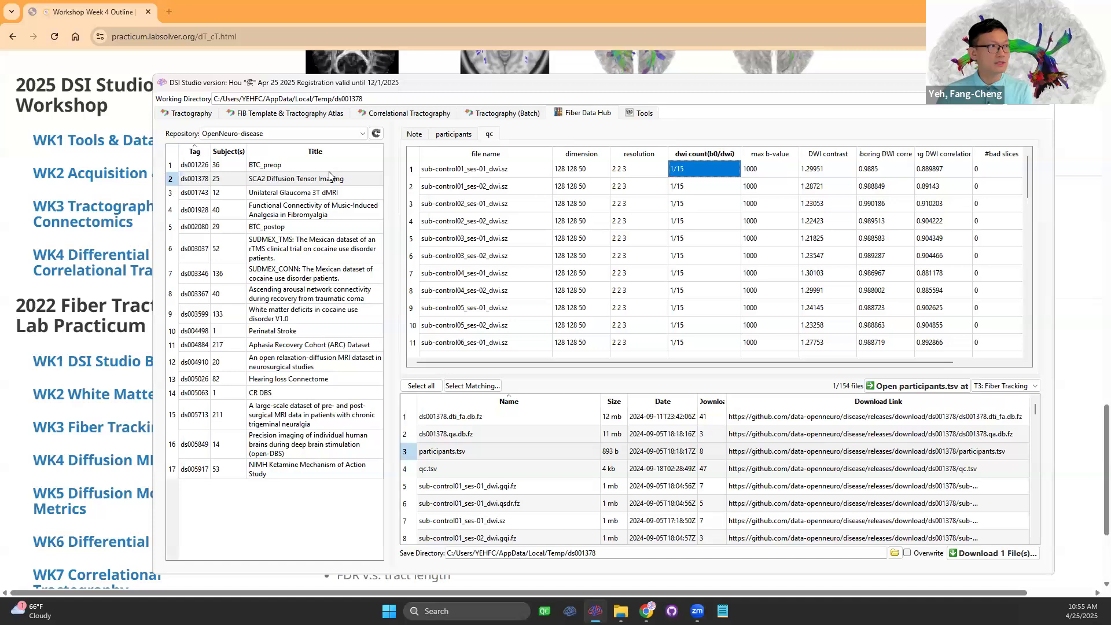
- View the ixi-guys quality control table in the Other major studies repository, checking max b-value, DWI count and neighboring DWI correlation
click(275, 138)
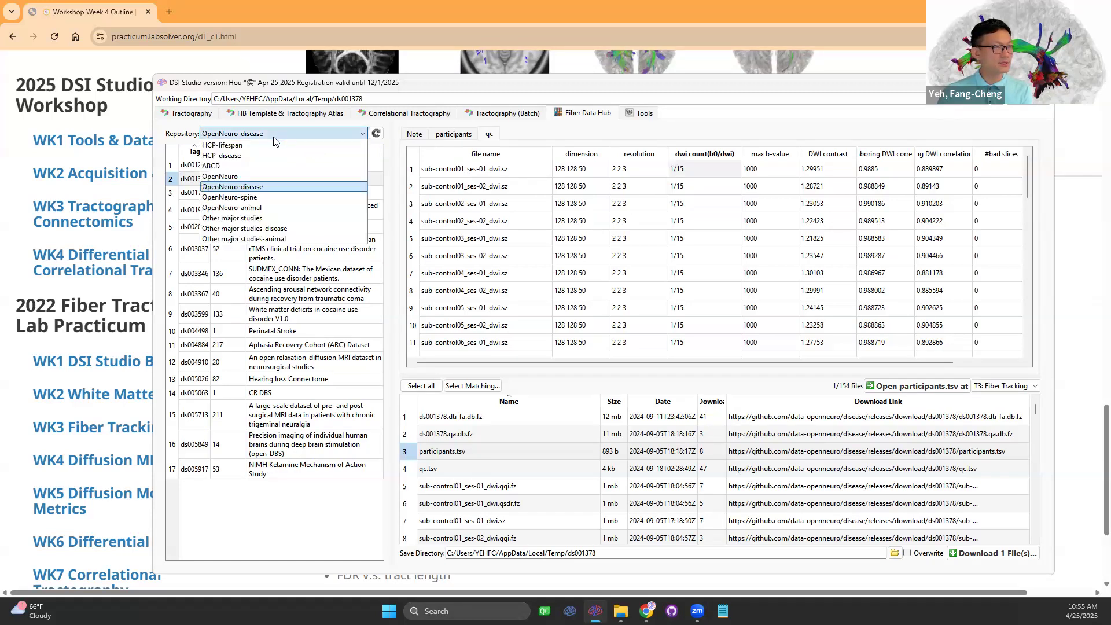
click(235, 219)
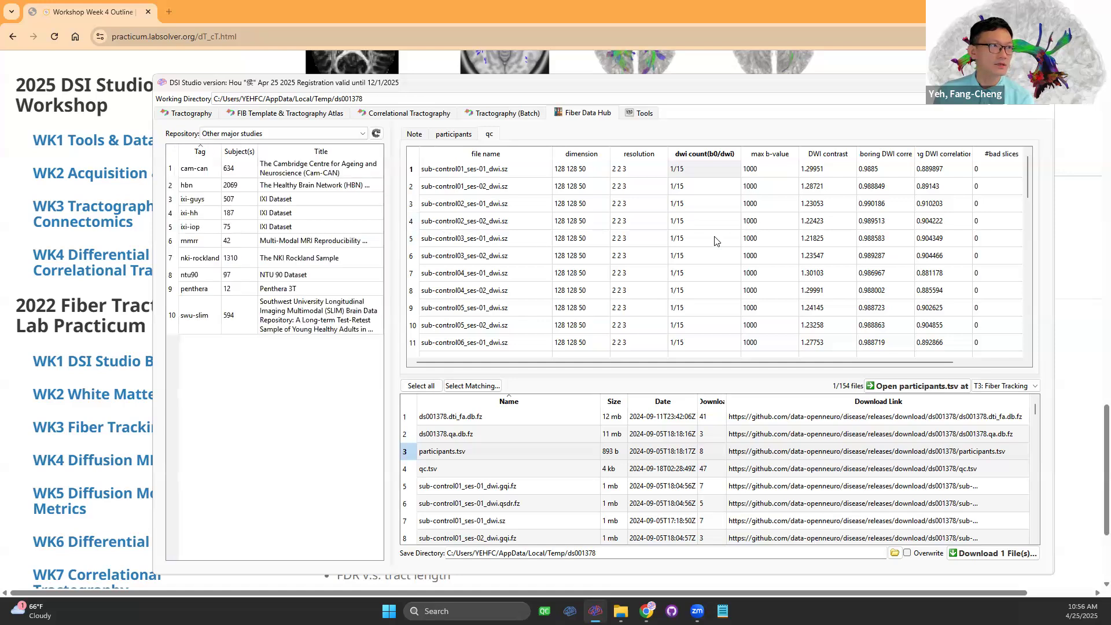
click(195, 200)
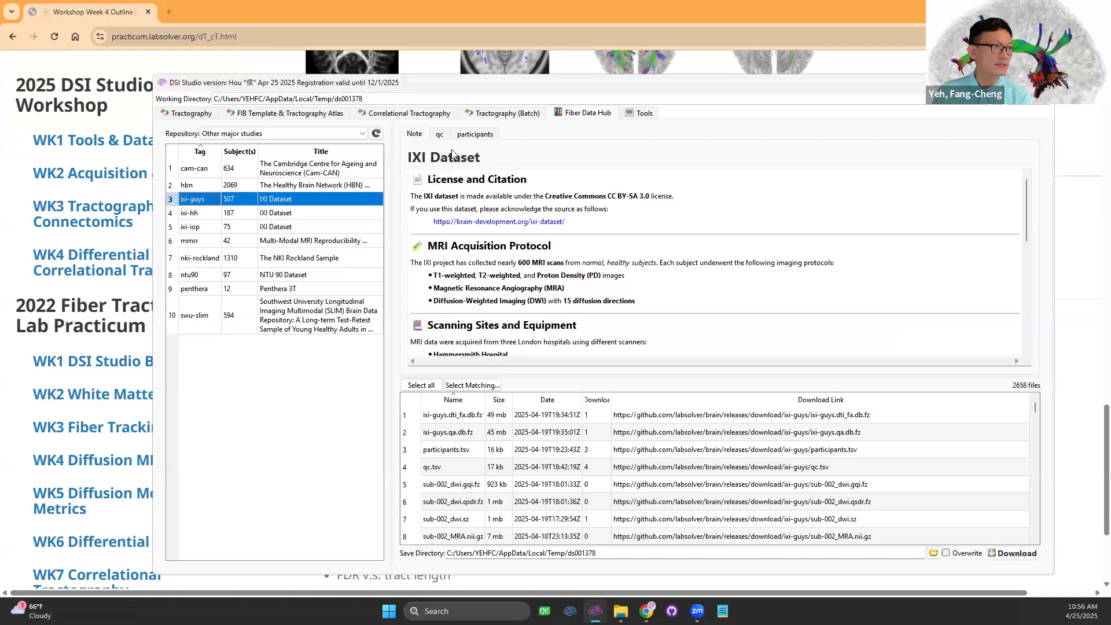
click(440, 136)
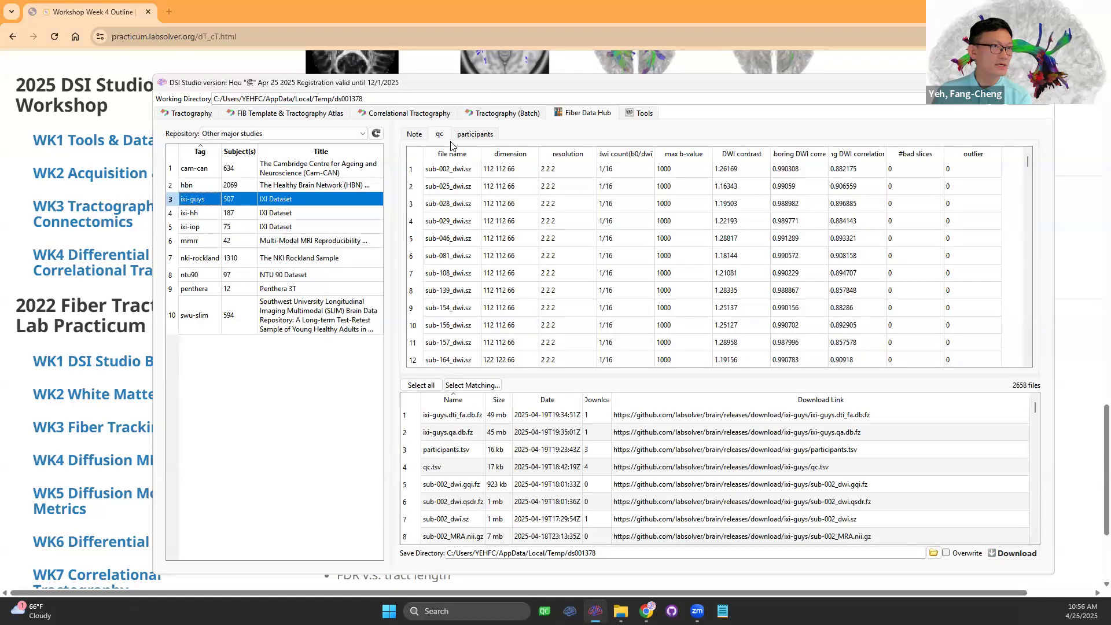
click(682, 169)
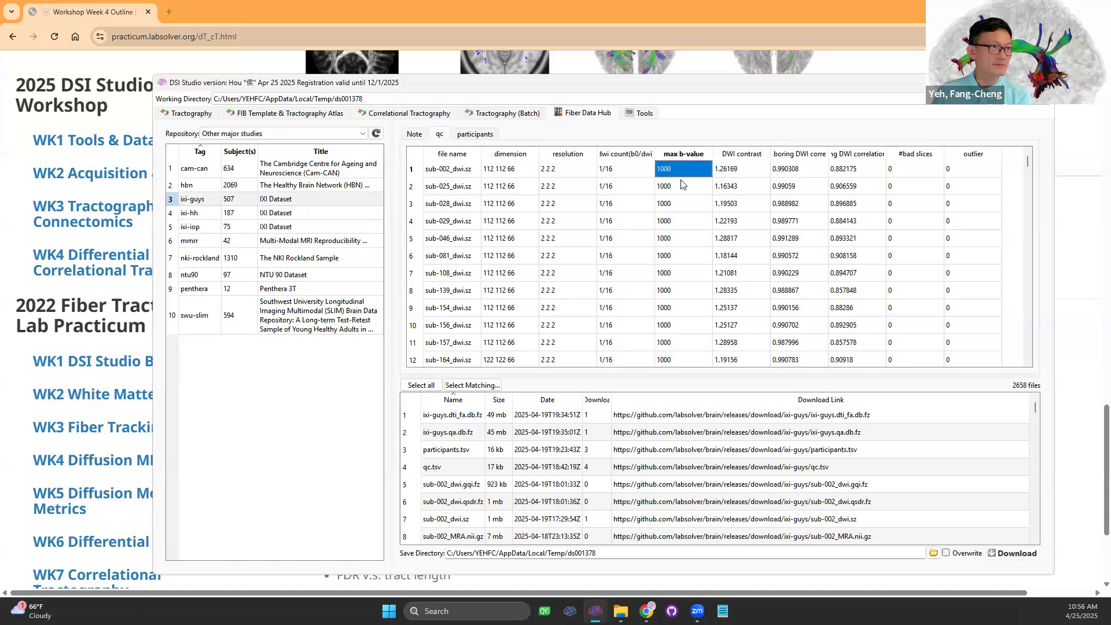
click(627, 173)
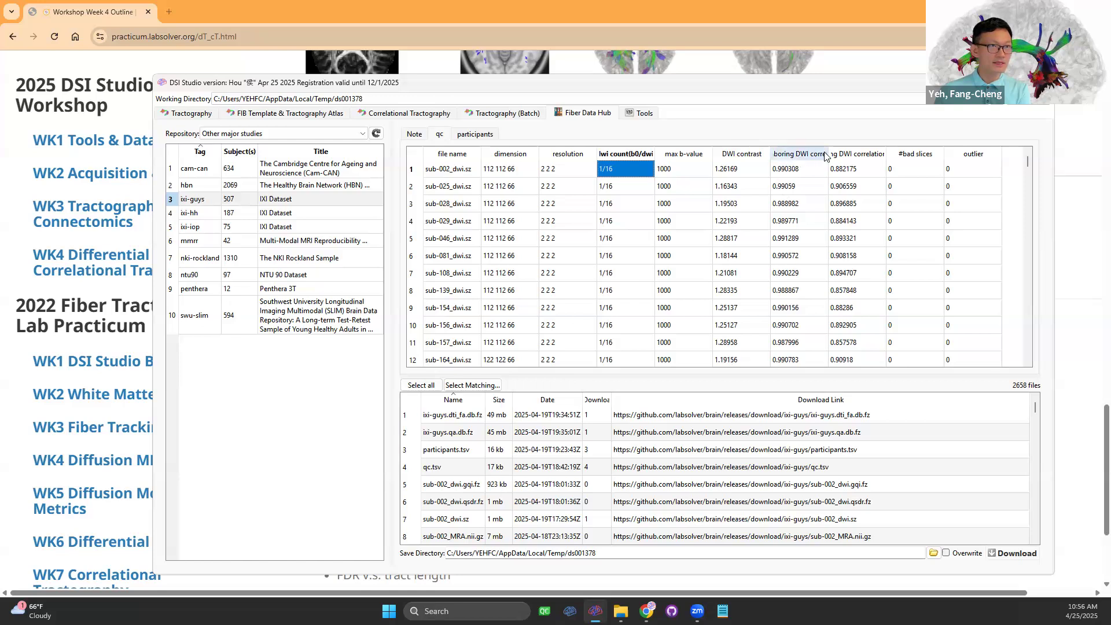
drag(830, 151, 870, 152)
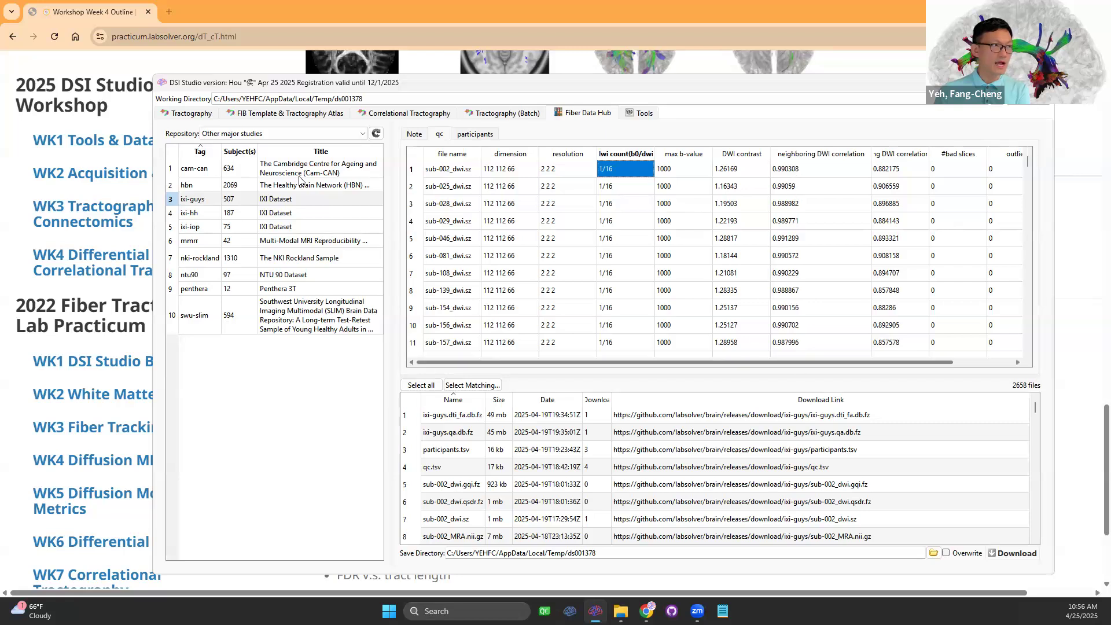
- Switch back to the OpenNeuro-disease repository and select the SCA2 Diffusion Tensor Imaging dataset
click(244, 135)
click(256, 191)
click(248, 180)
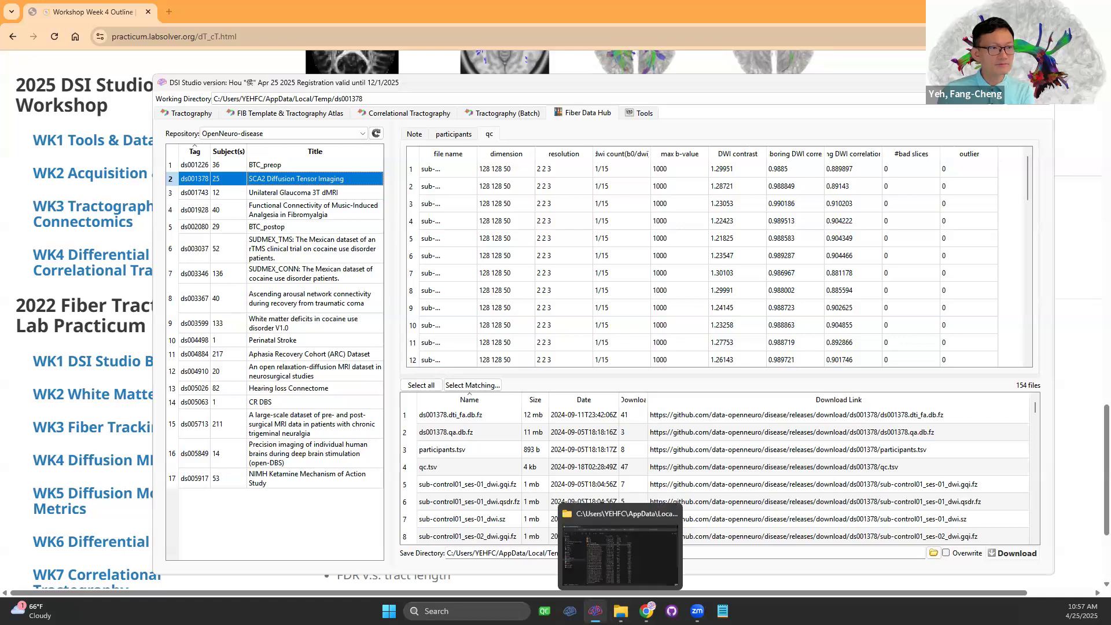
- Inspect the differential whole_brain tracts of the SCA2 patient in 3D from several angles, and close the tracking window
click(595, 611)
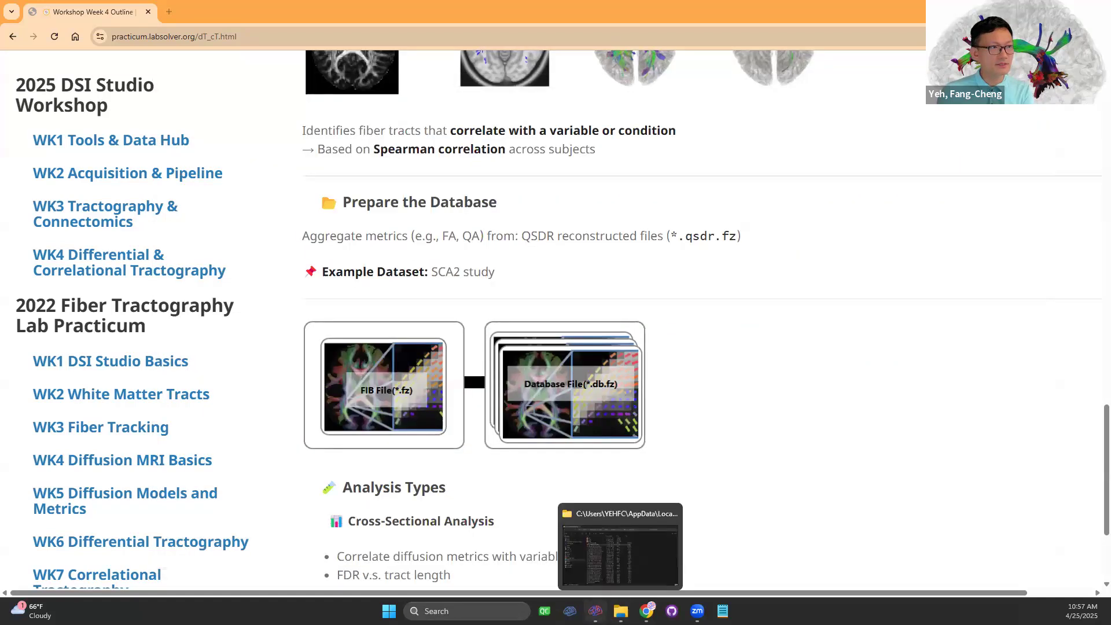
click(595, 611)
drag(715, 337, 675, 337)
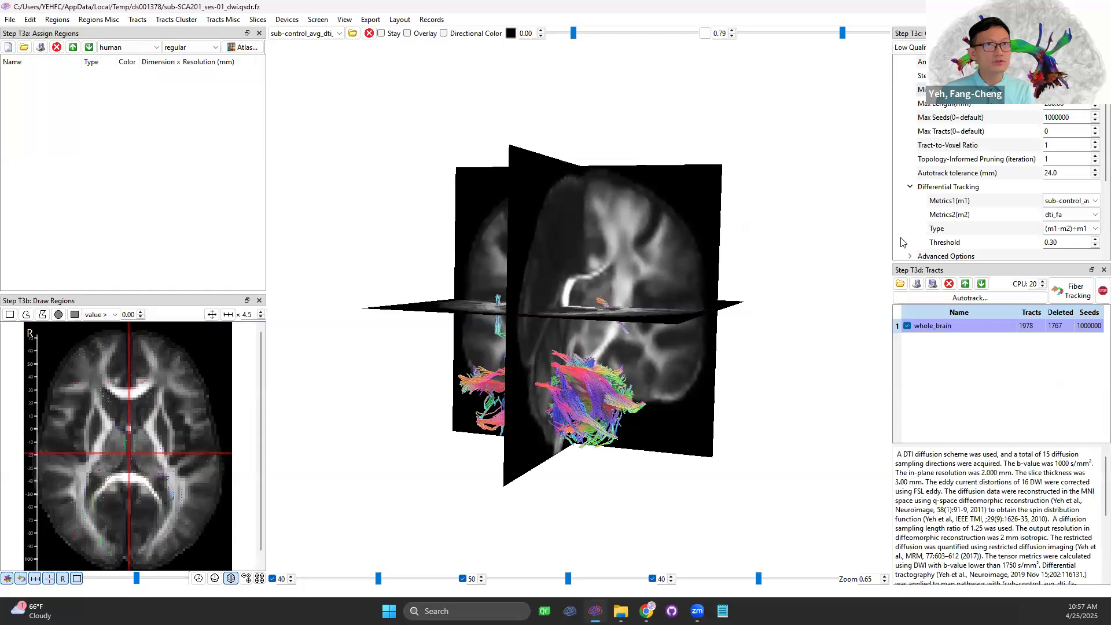
drag(596, 386, 532, 389)
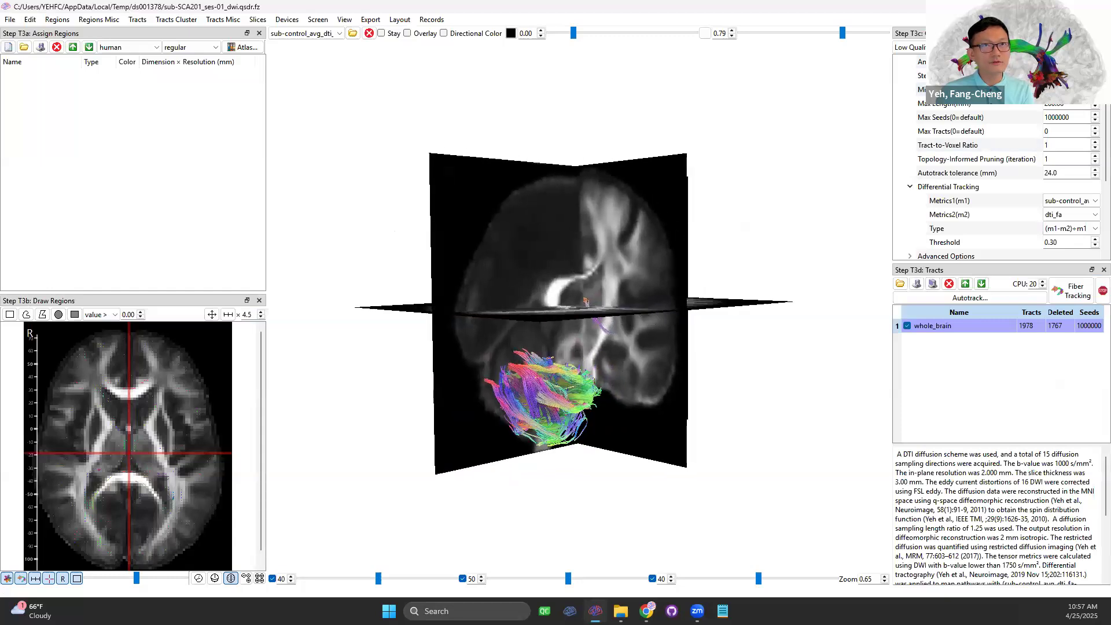
click(1096, 7)
click(556, 318)
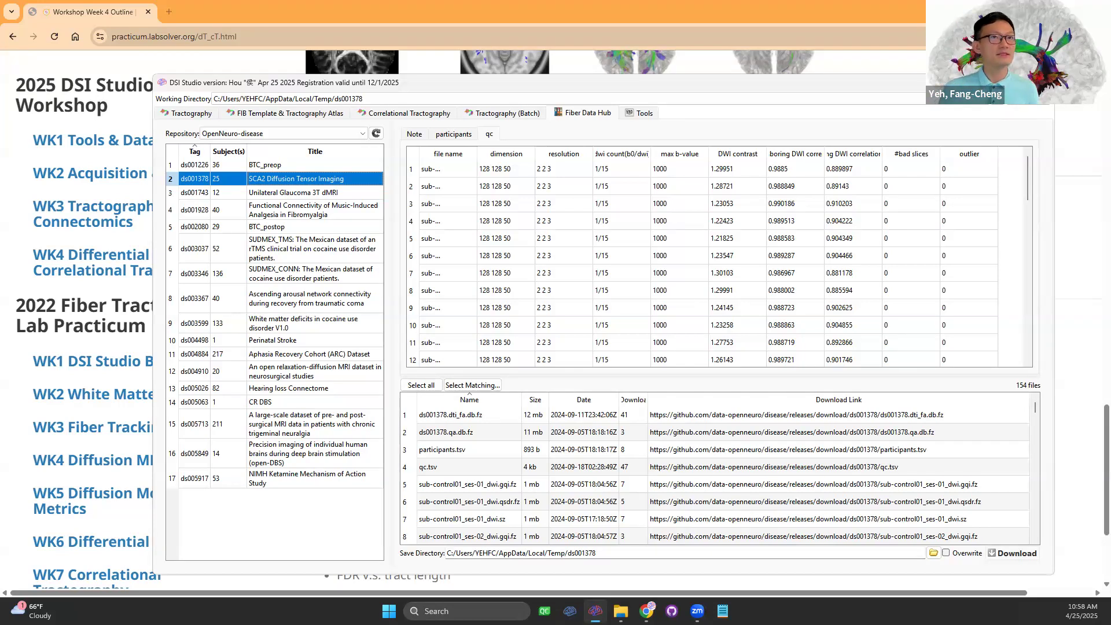
- Switch to File Explorer, open the result folder inside ds001378, and position its window so the whole file list is visible
key(alt+Tab)
scroll(578, 415, down, 3)
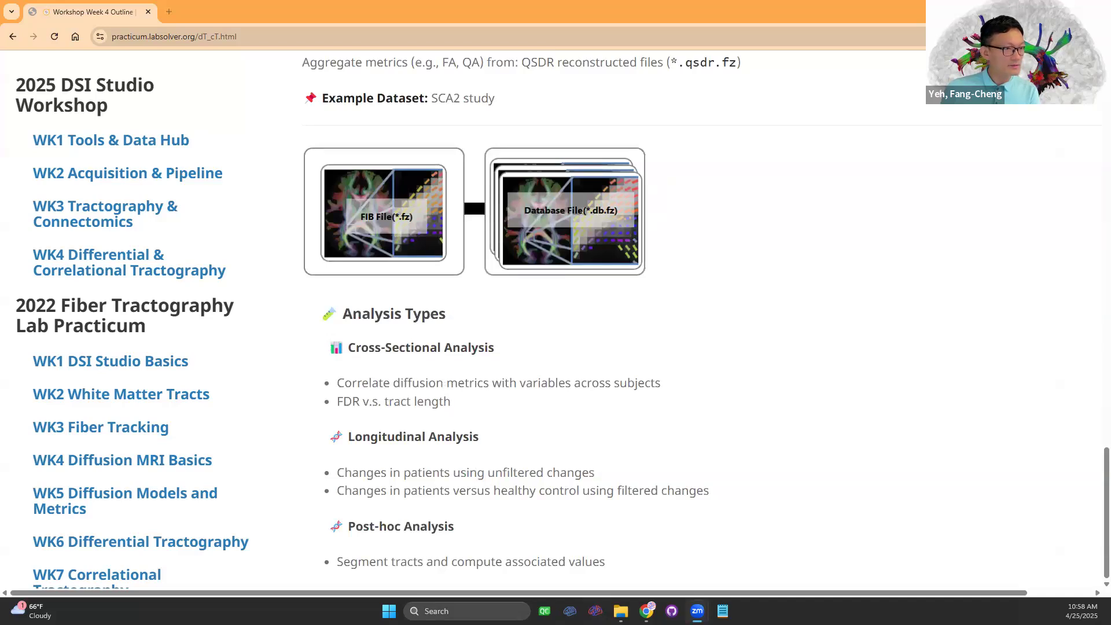
click(621, 611)
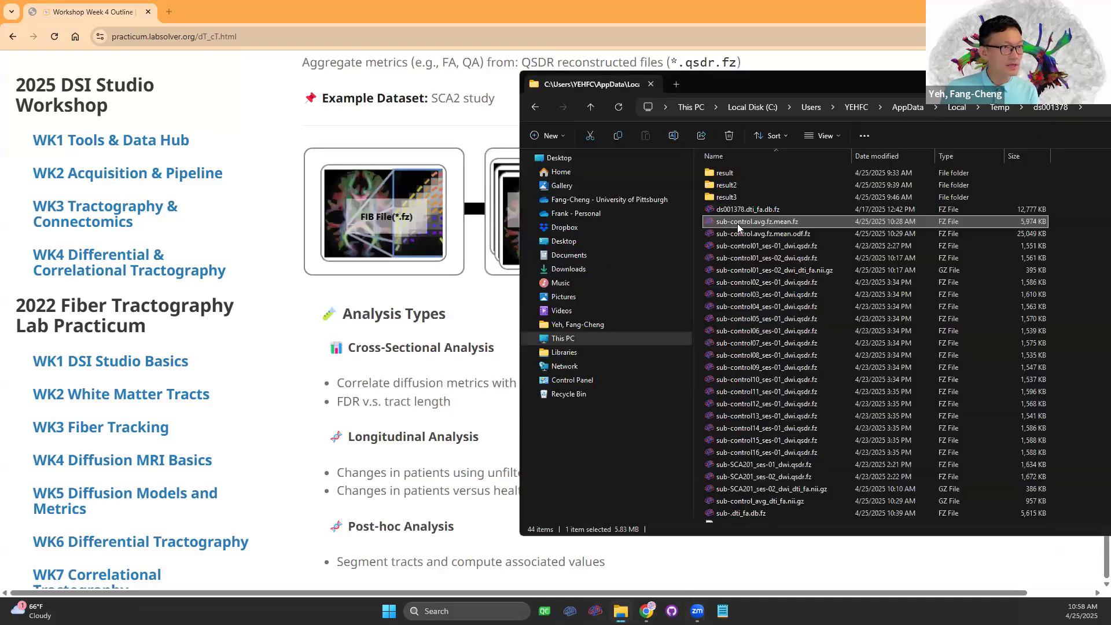
double_click(751, 174)
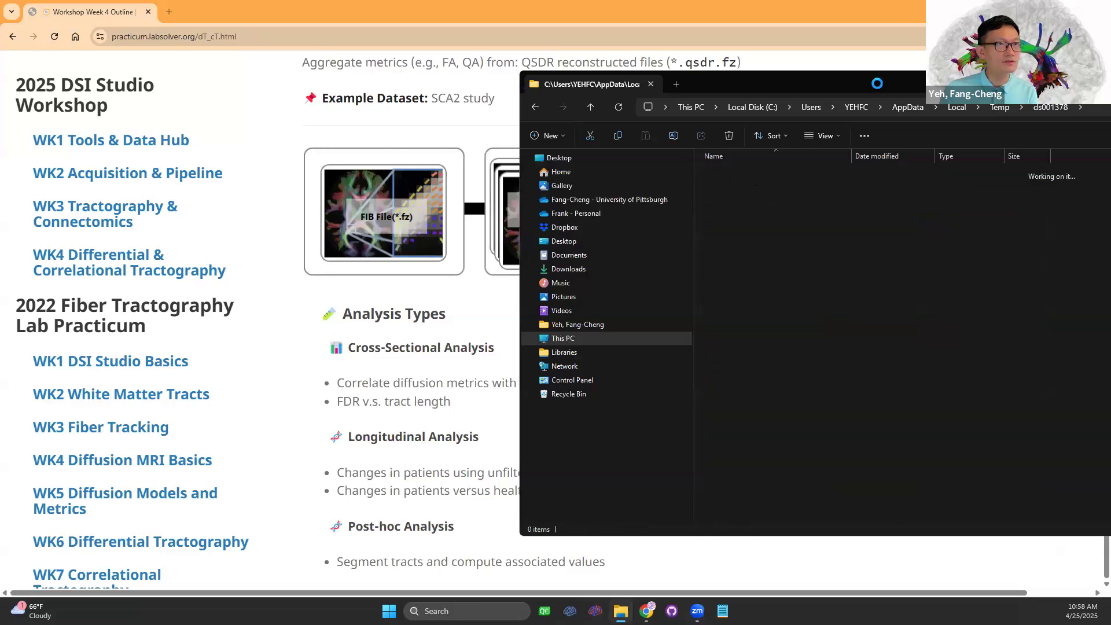
drag(879, 81, 760, 95)
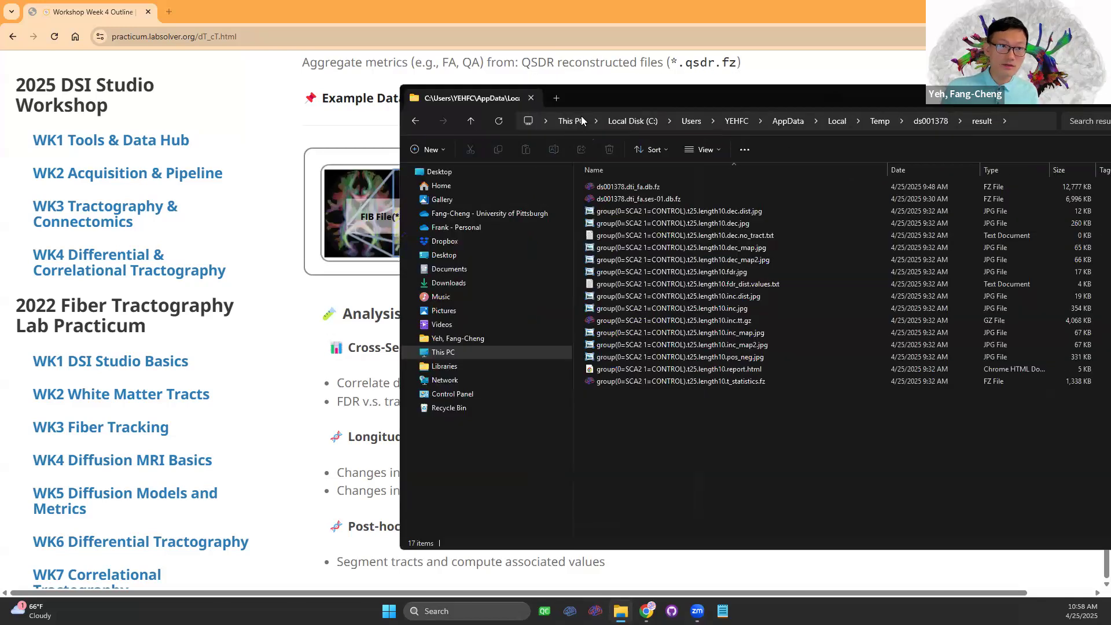
drag(504, 87, 246, 74)
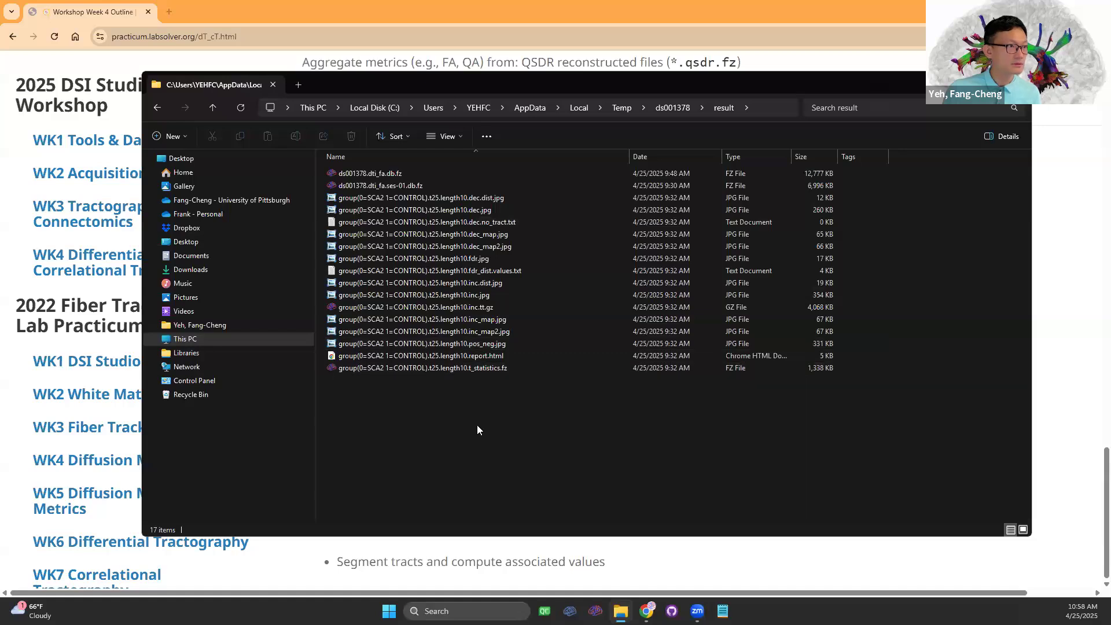
- Open the connectometry report group(0=SCA2 1=CONTROL).t25.length10.report.html and view the images of tracks with higher DTI_FA in group 1
click(498, 359)
key(Return)
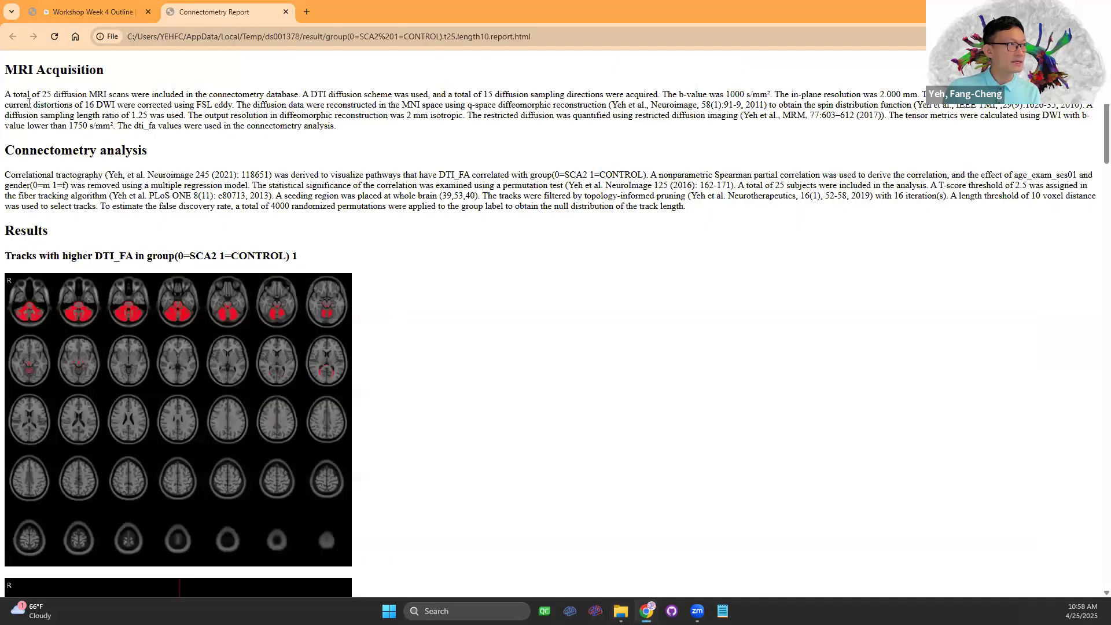
scroll(300, 230, down, 2)
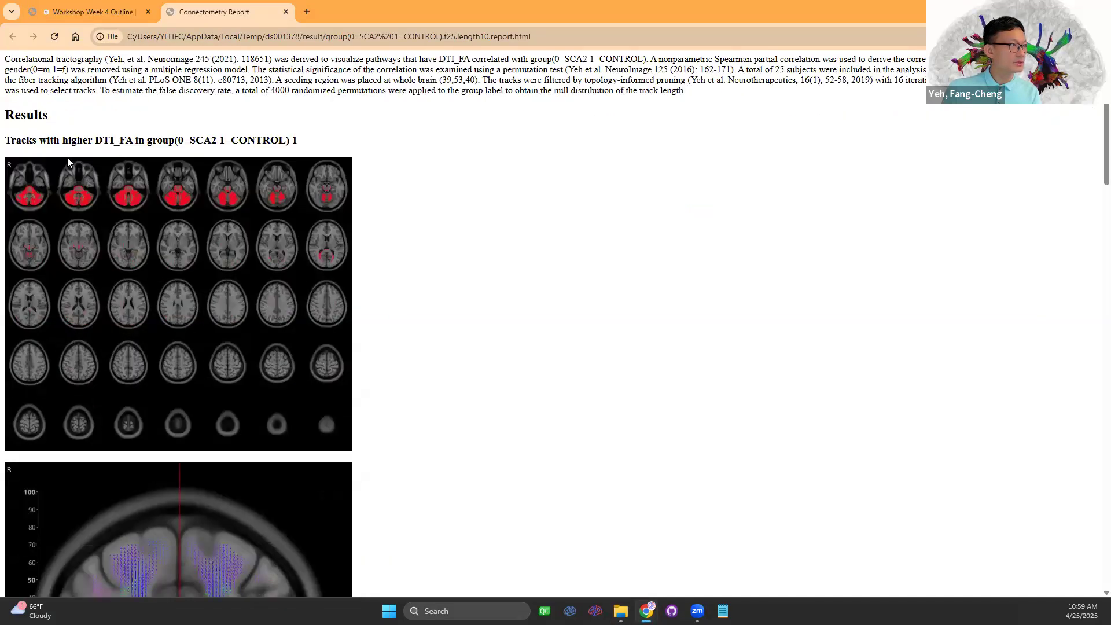
scroll(228, 225, up, 1)
scroll(208, 278, down, 11)
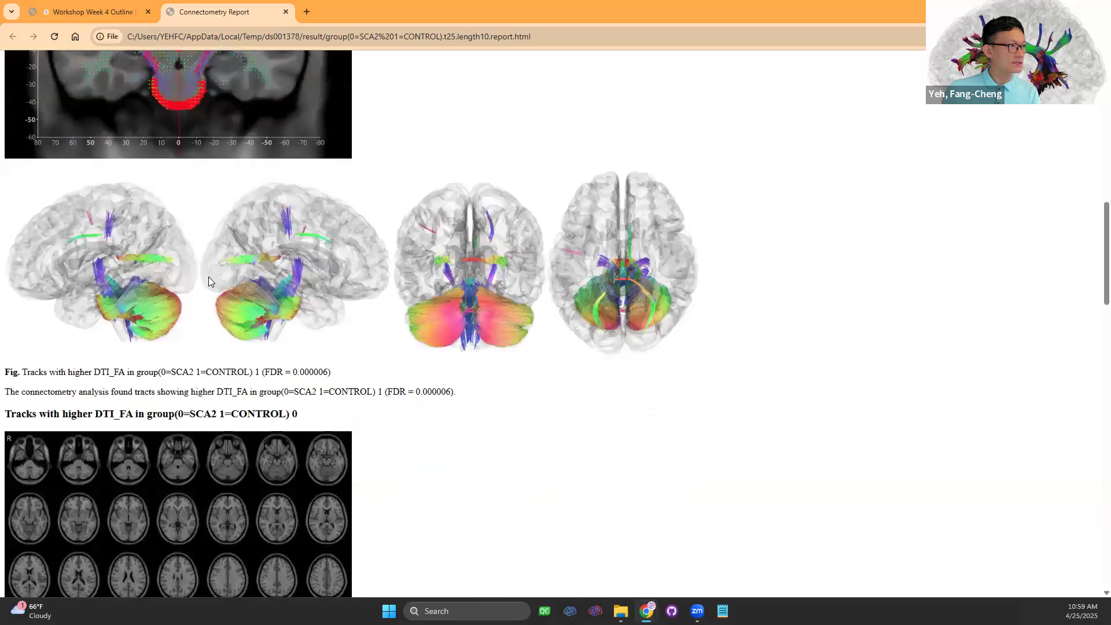
scroll(209, 280, down, 1)
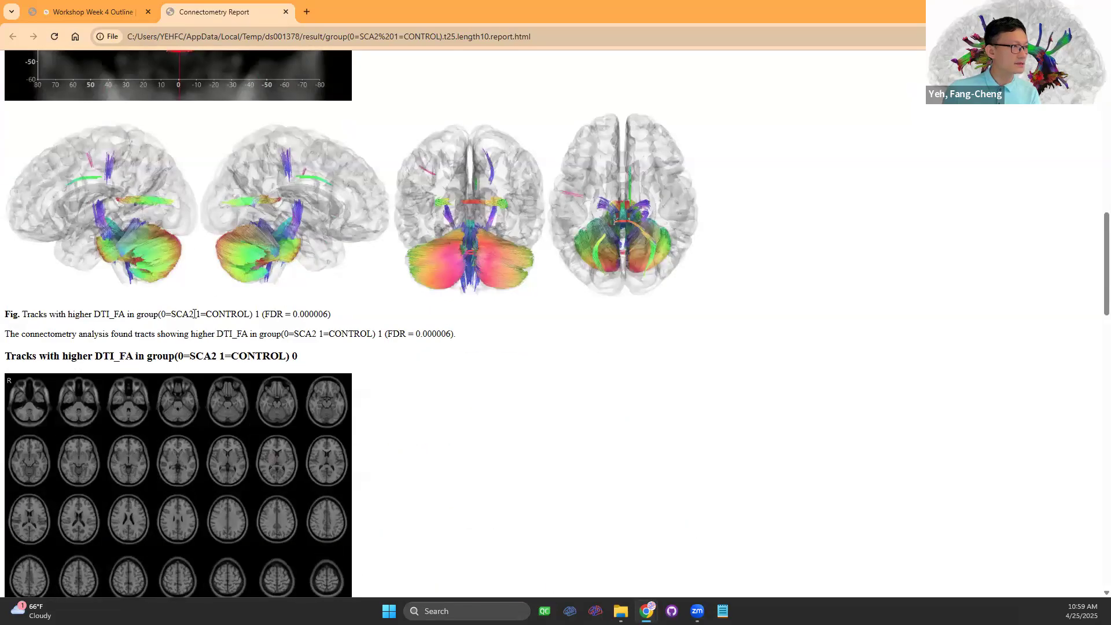
- Examine the group coding and FDR in the report's text for higher DTI_FA, and compare them with the track images
drag(171, 314, 196, 316)
click(233, 315)
scroll(366, 305, down, 1)
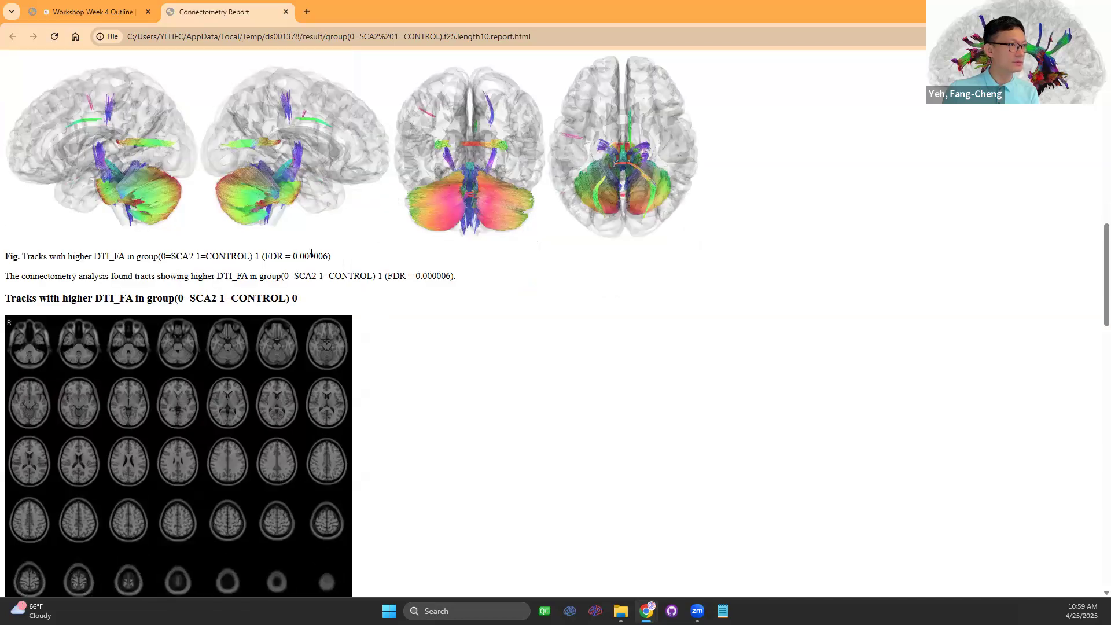
drag(386, 276, 452, 276)
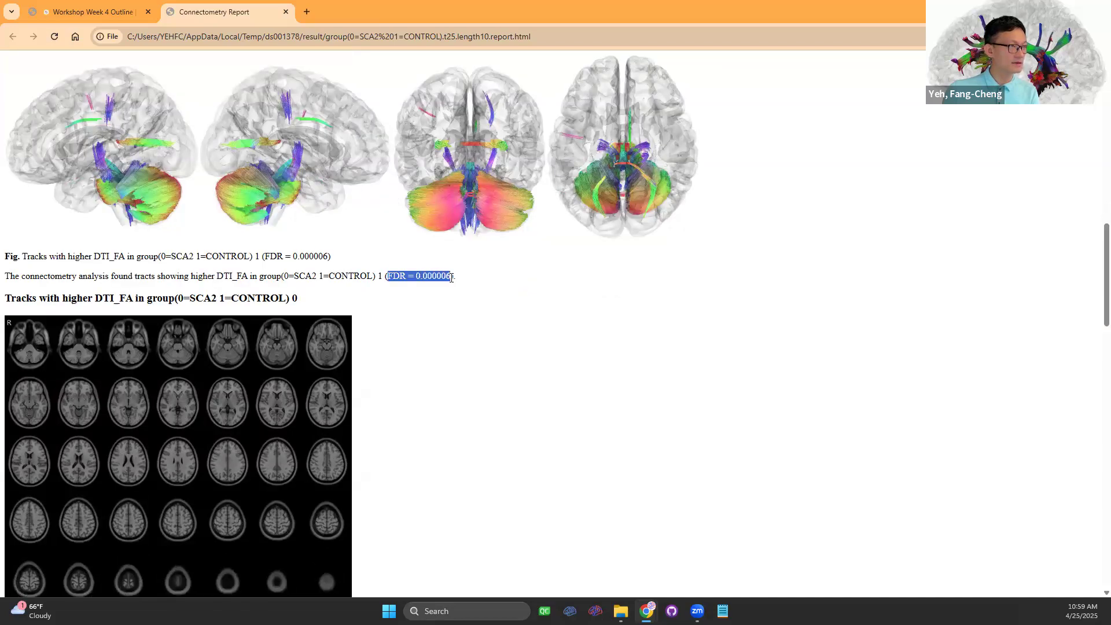
scroll(183, 269, up, 5)
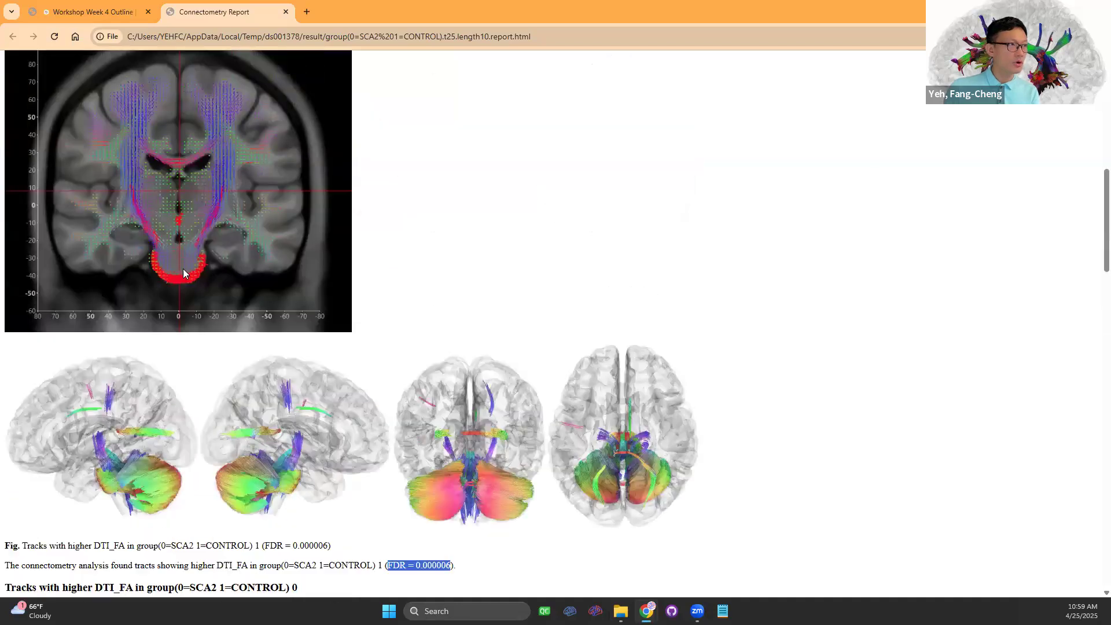
scroll(372, 397, down, 7)
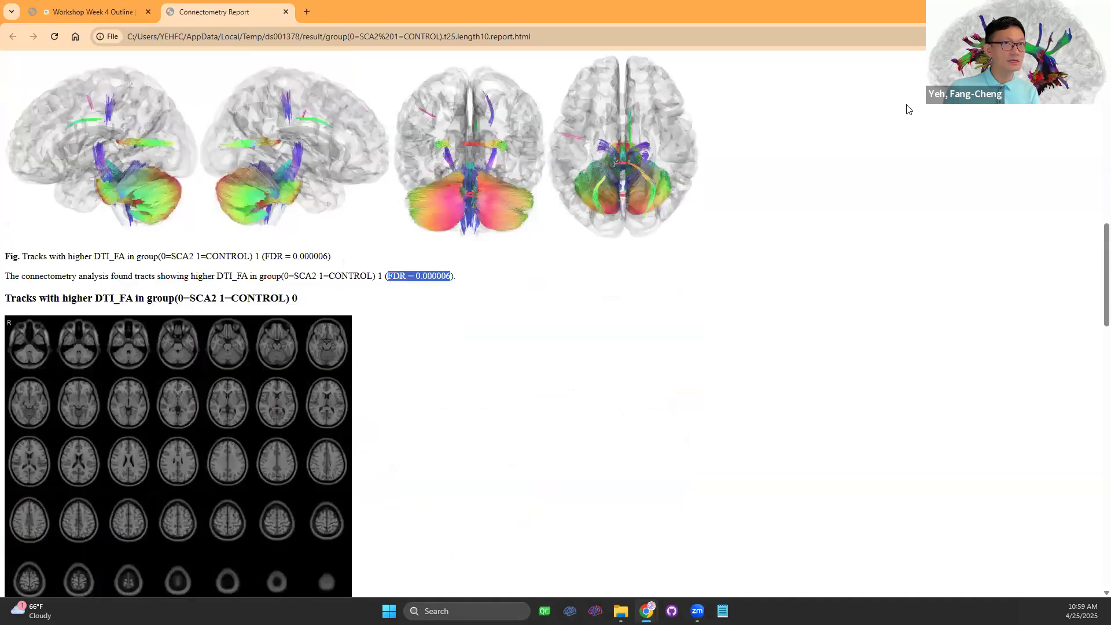
- Move the report window aside and look through the result folder's map images, inc.tt.gz tract file and t_statistics.fz file
drag(663, 7, 679, 315)
click(451, 208)
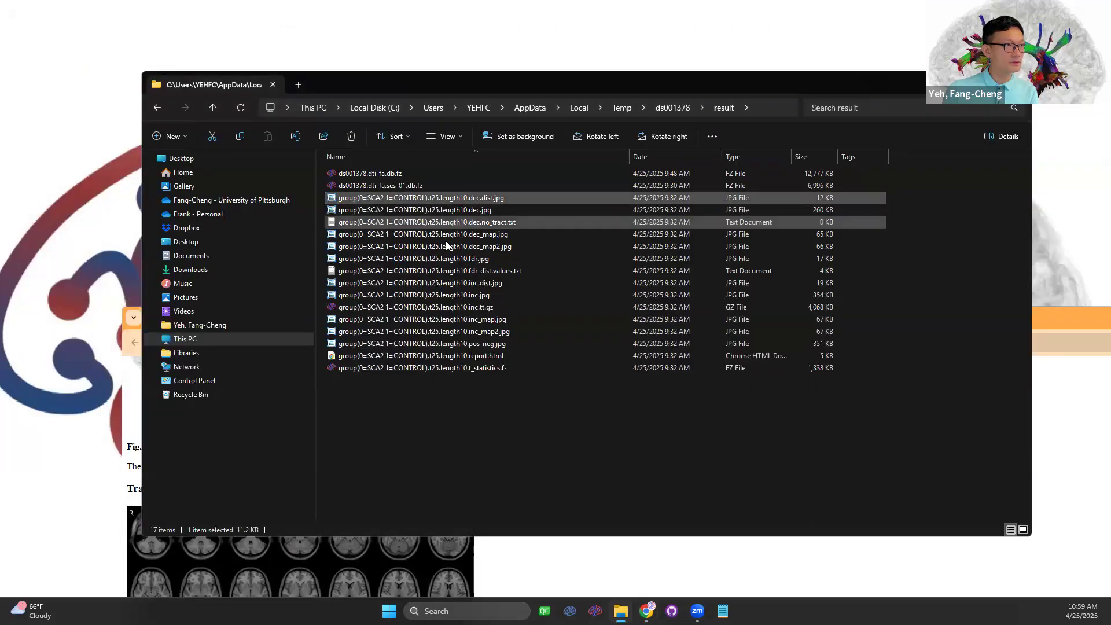
click(458, 234)
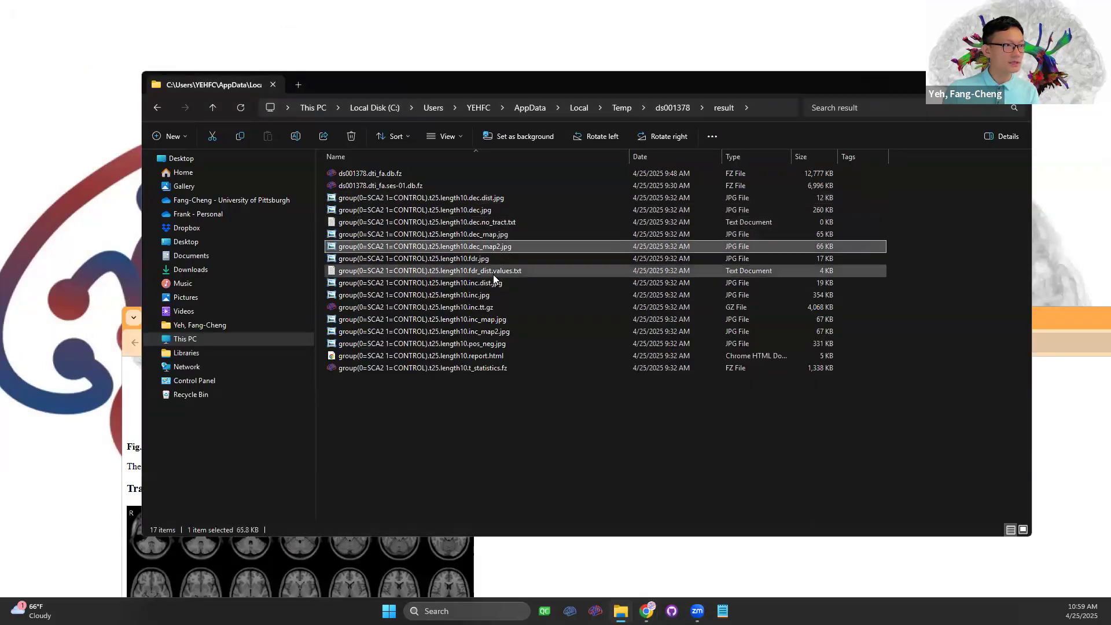
click(487, 369)
click(470, 306)
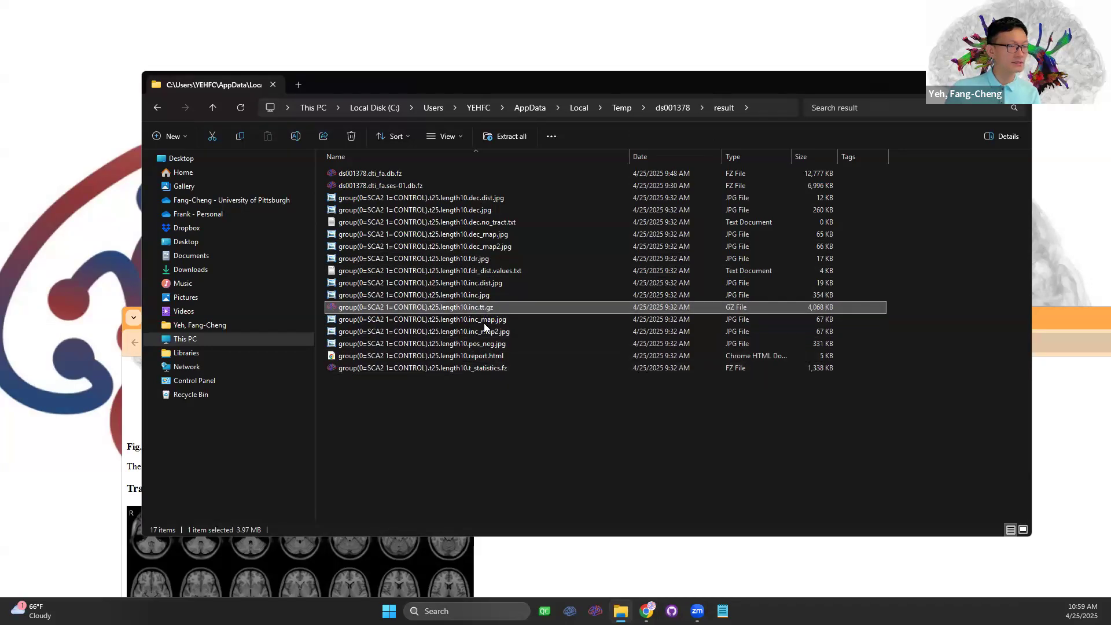
click(501, 369)
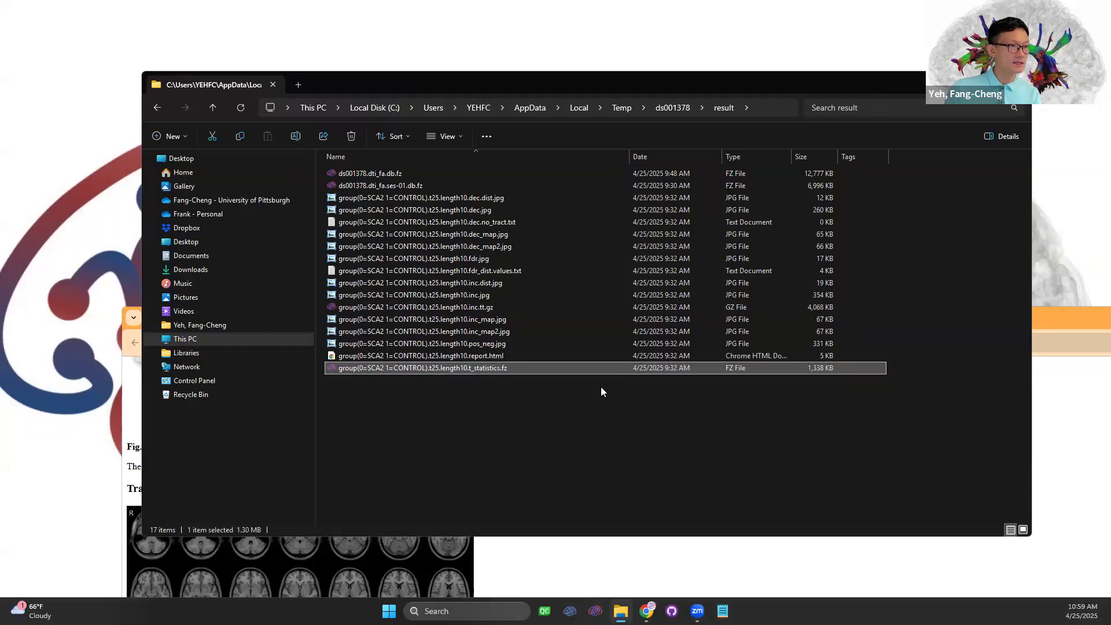
- Open group(0=SCA2 1=CONTROL).t25.length10.t_statistics.fz in DSI Studio and load the inc.tt.gz tract file from the result folder
double_click(529, 369)
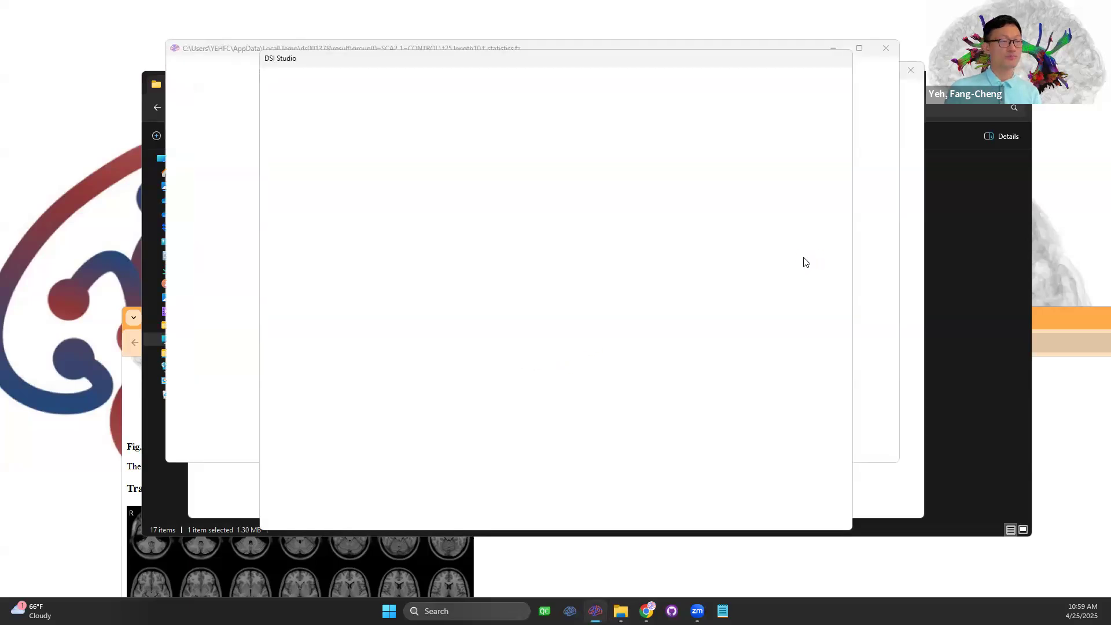
click(696, 511)
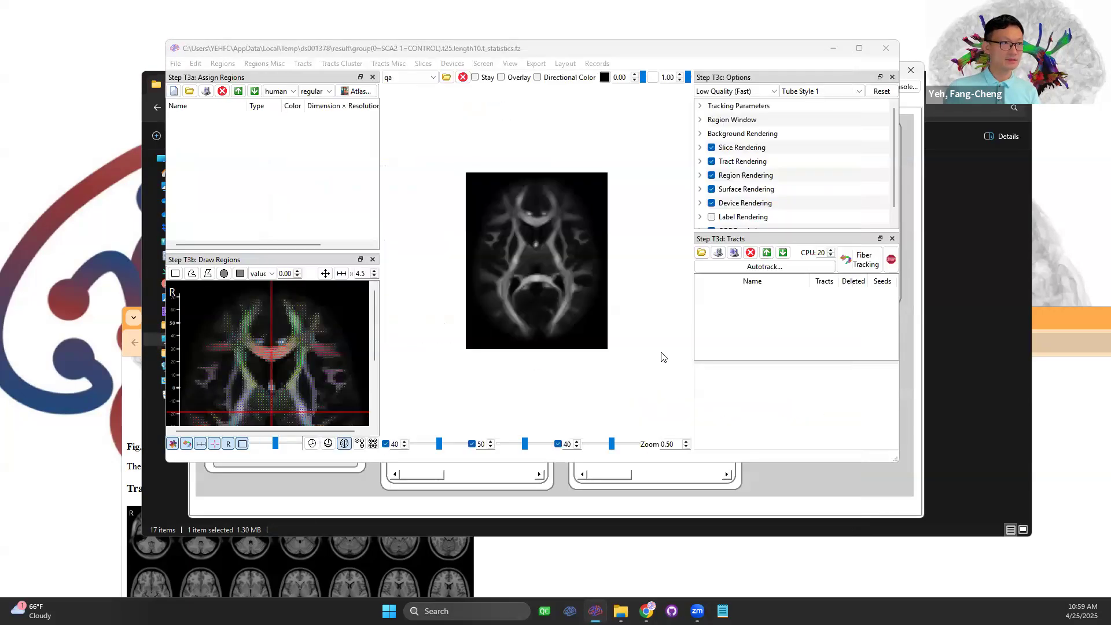
click(702, 253)
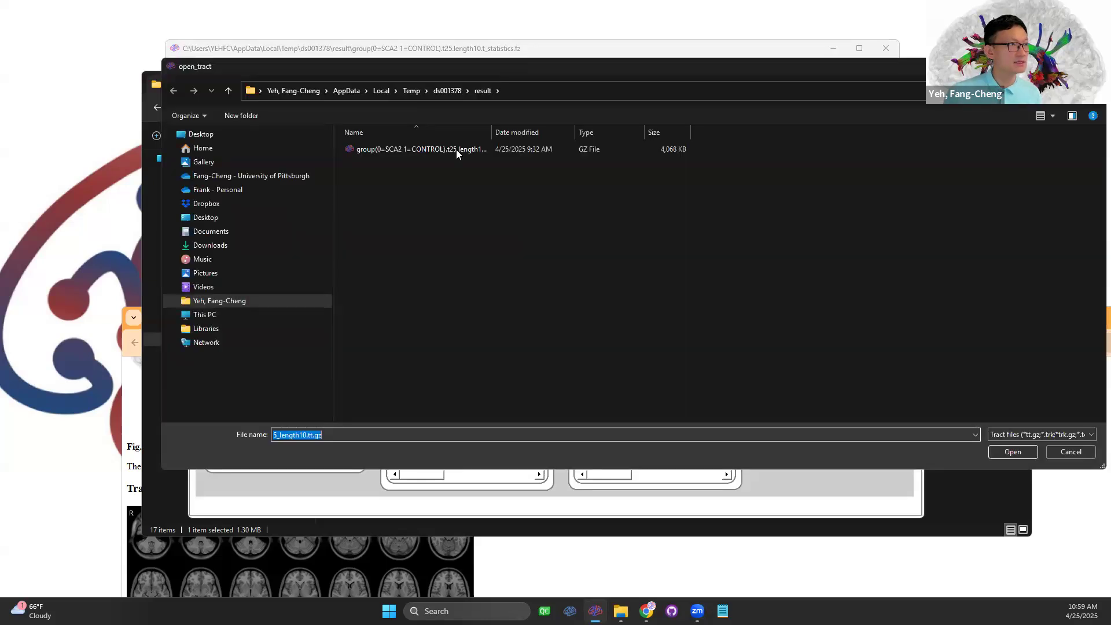
double_click(456, 149)
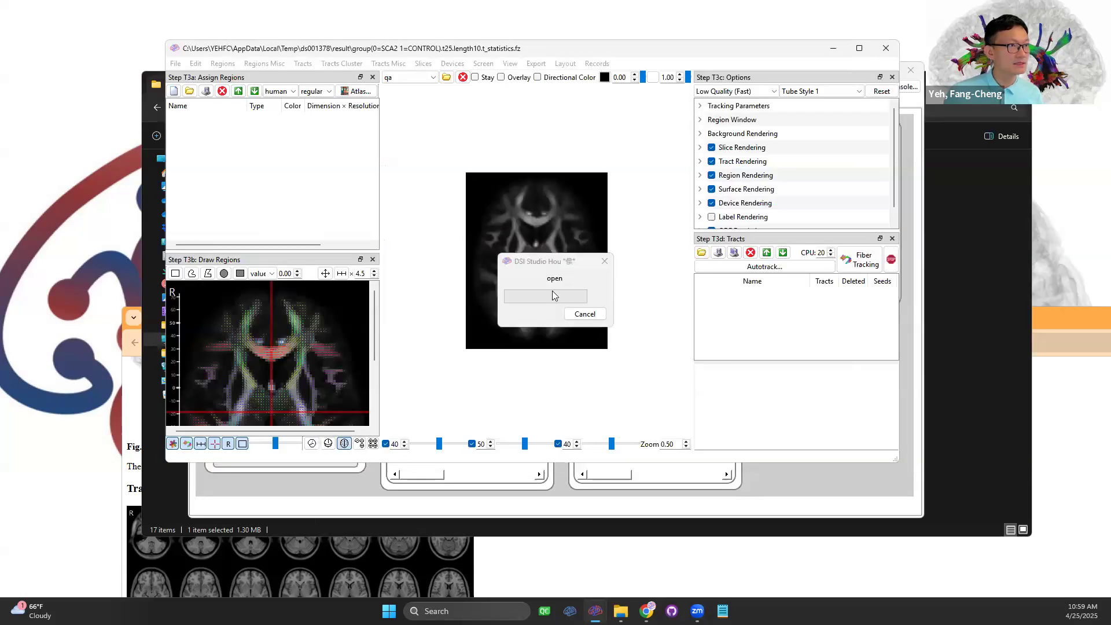
- Enlarge the tractography window and hide all three slices so that the 3D view shows only the loaded tracts
drag(523, 269, 554, 290)
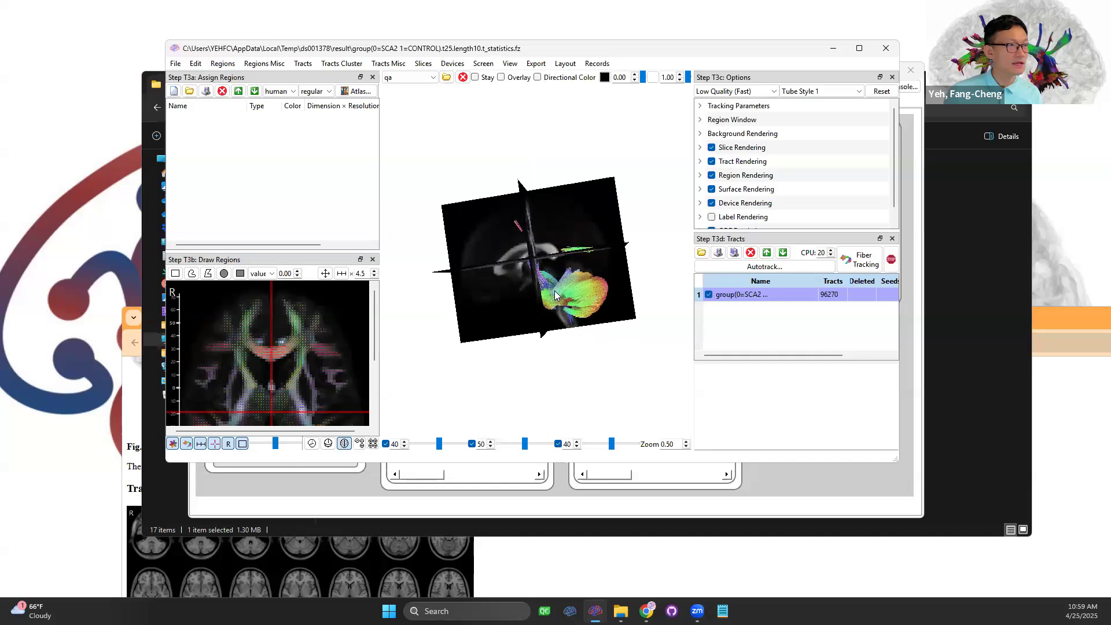
scroll(554, 291, up, 4)
click(859, 49)
drag(747, 271, 561, 259)
double_click(561, 259)
double_click(642, 345)
drag(642, 346, 748, 315)
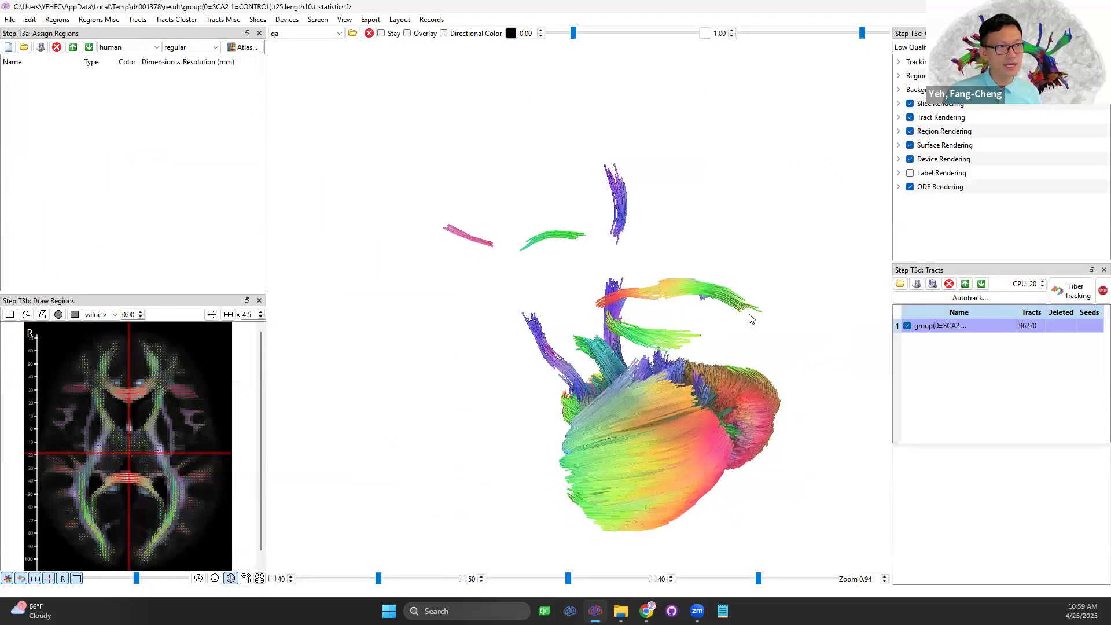
- Inspect the loaded tracts from several angles in the 3D view and restore the window to its smaller size
mouse_move(618, 358)
mouse_down()
mouse_move(599, 371)
mouse_move(620, 355)
mouse_up()
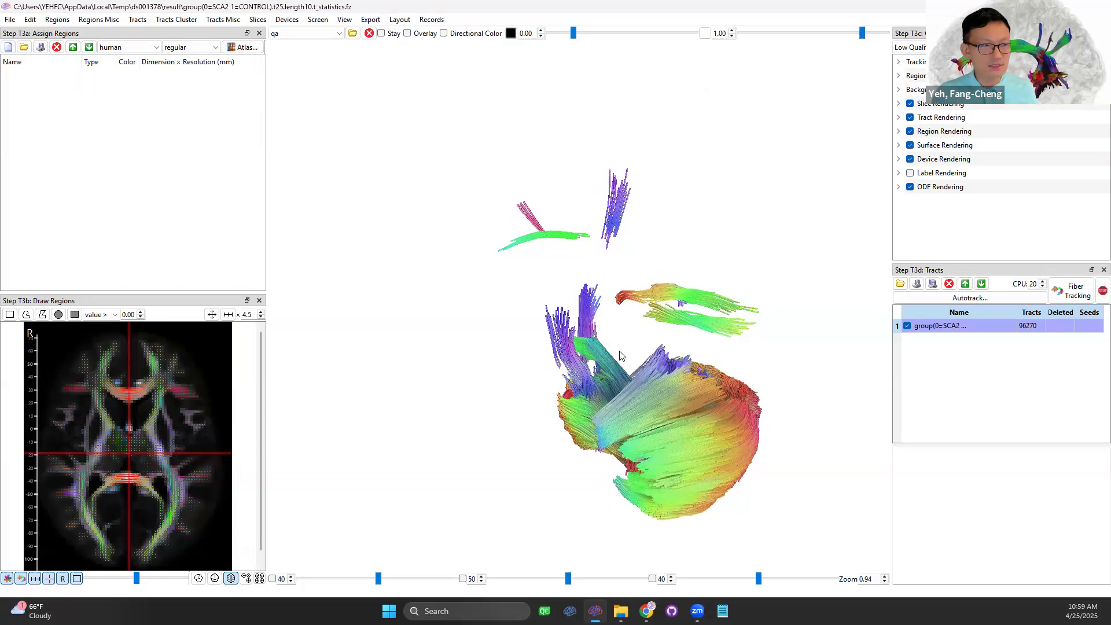
mouse_move(635, 318)
mouse_down()
mouse_move(546, 305)
mouse_move(647, 303)
mouse_up()
scroll(645, 298, down, 5)
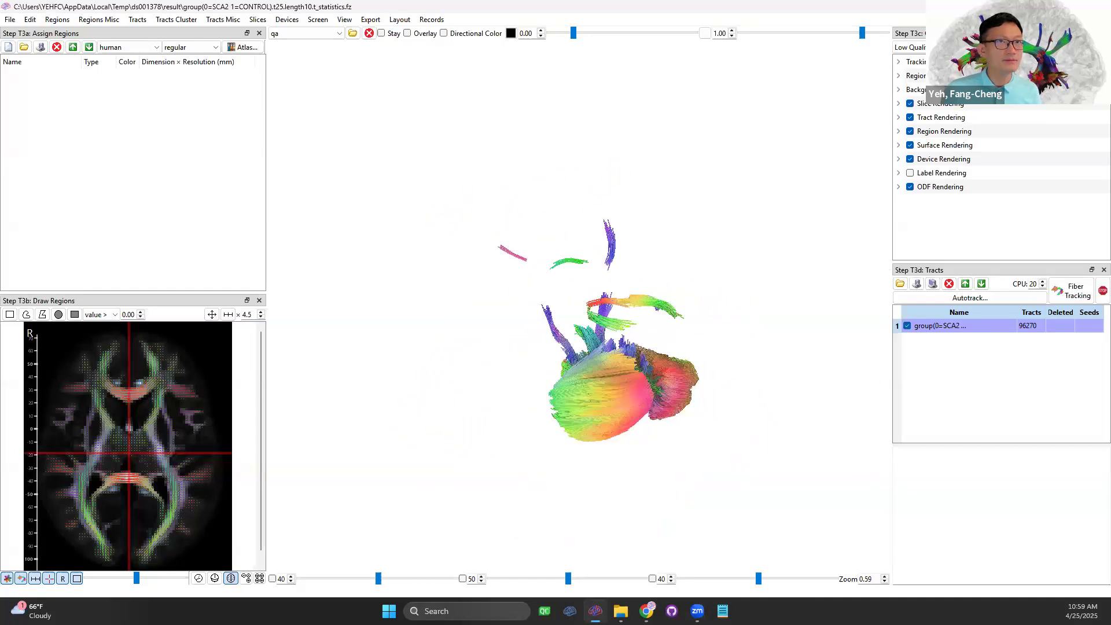
click(1070, 6)
drag(612, 265, 544, 296)
scroll(544, 292, up, 5)
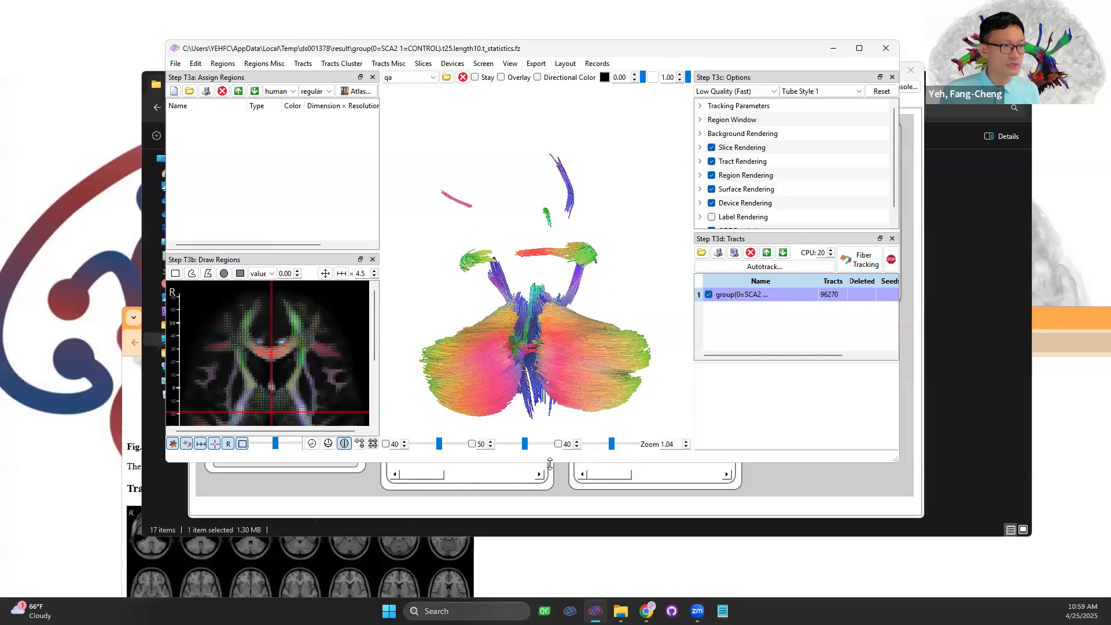
- Review the connectometry report's figures for higher DTI_FA in group 0 and its false discovery rate histograms, and move the report aside
click(548, 561)
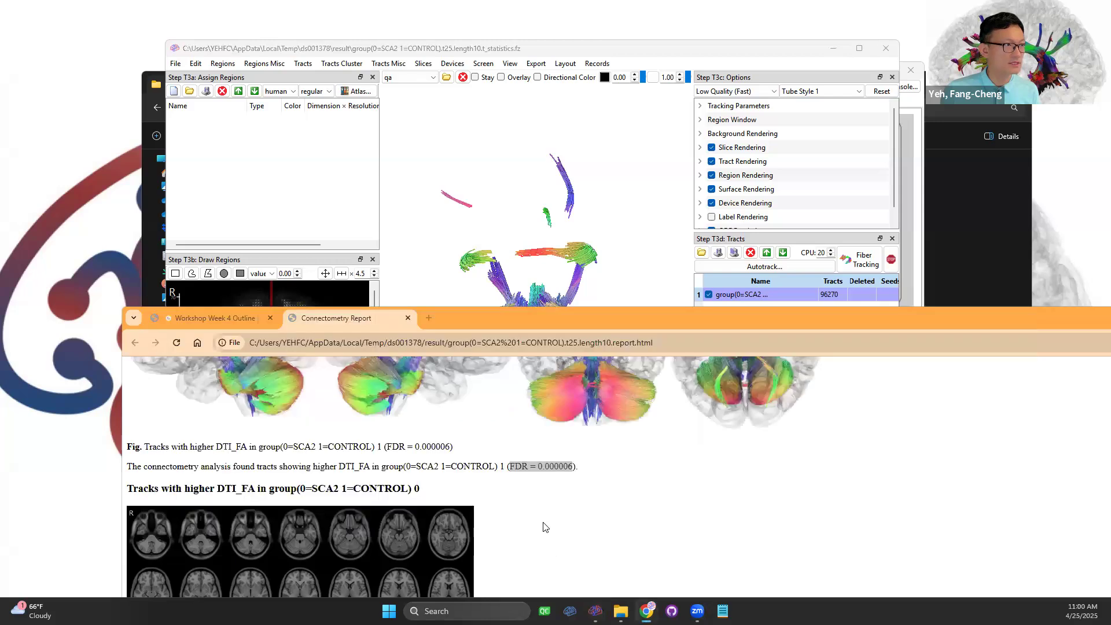
double_click(966, 324)
scroll(359, 446, down, 10)
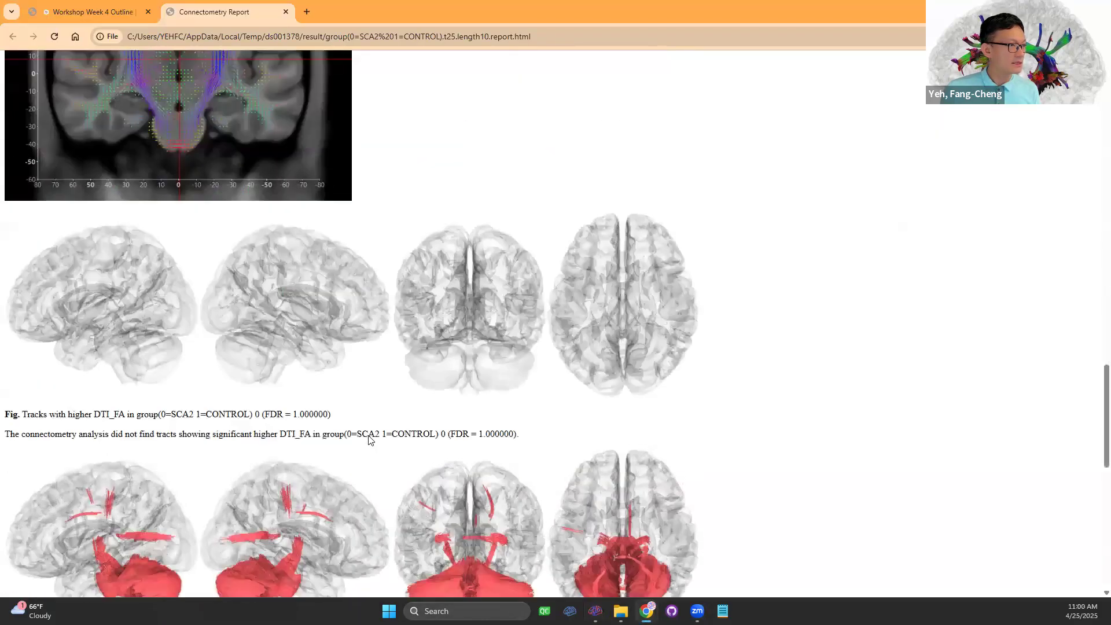
scroll(368, 439, down, 10)
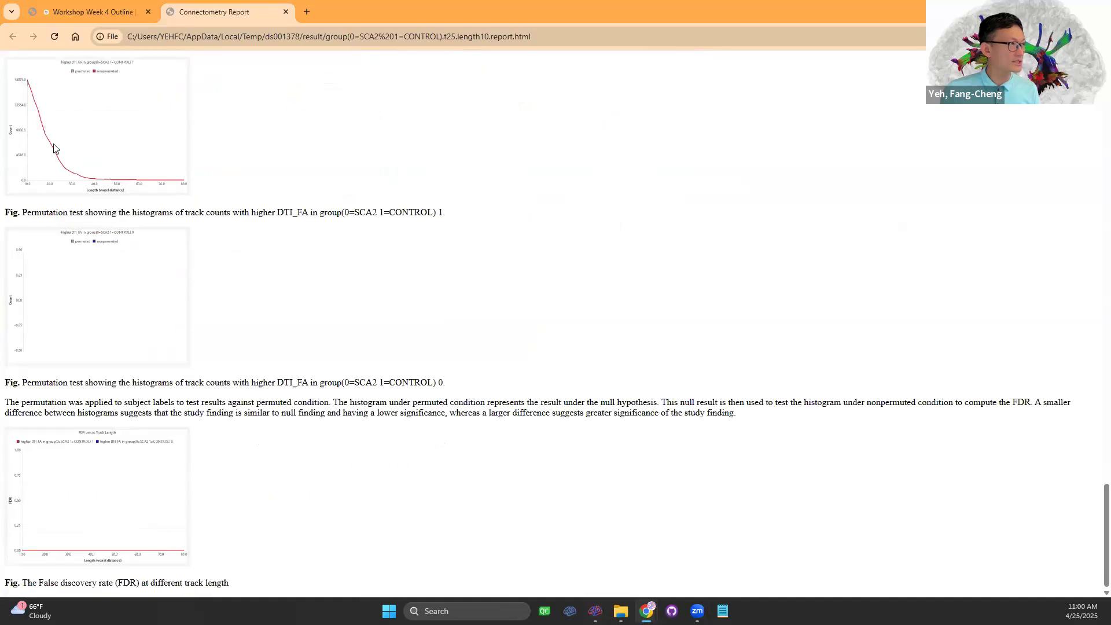
scroll(75, 180, up, 1)
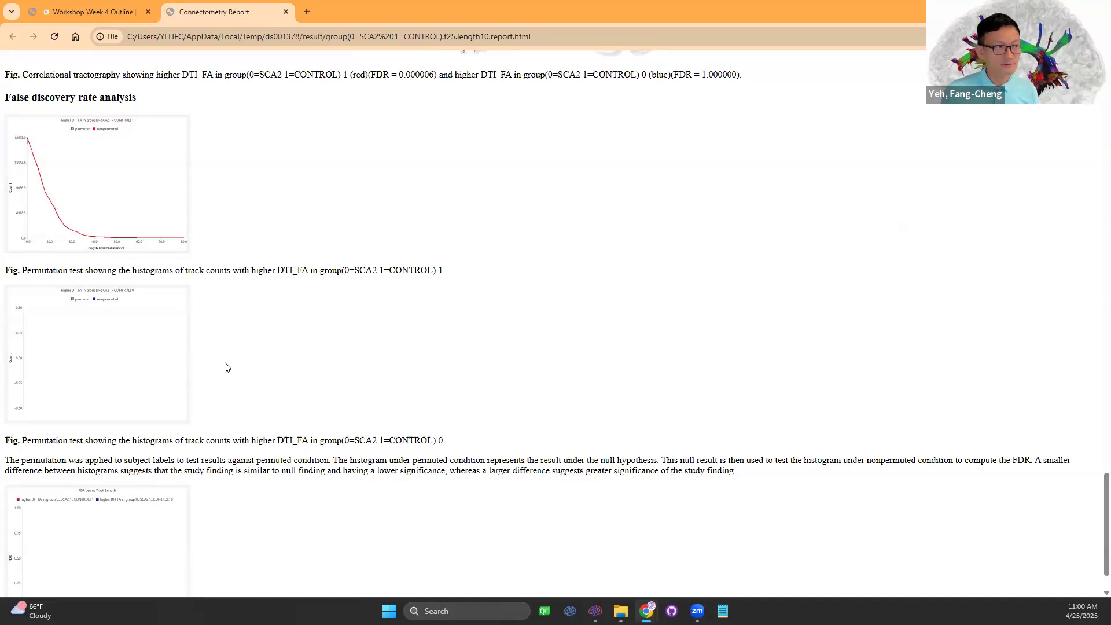
scroll(254, 434, down, 1)
scroll(281, 401, up, 4)
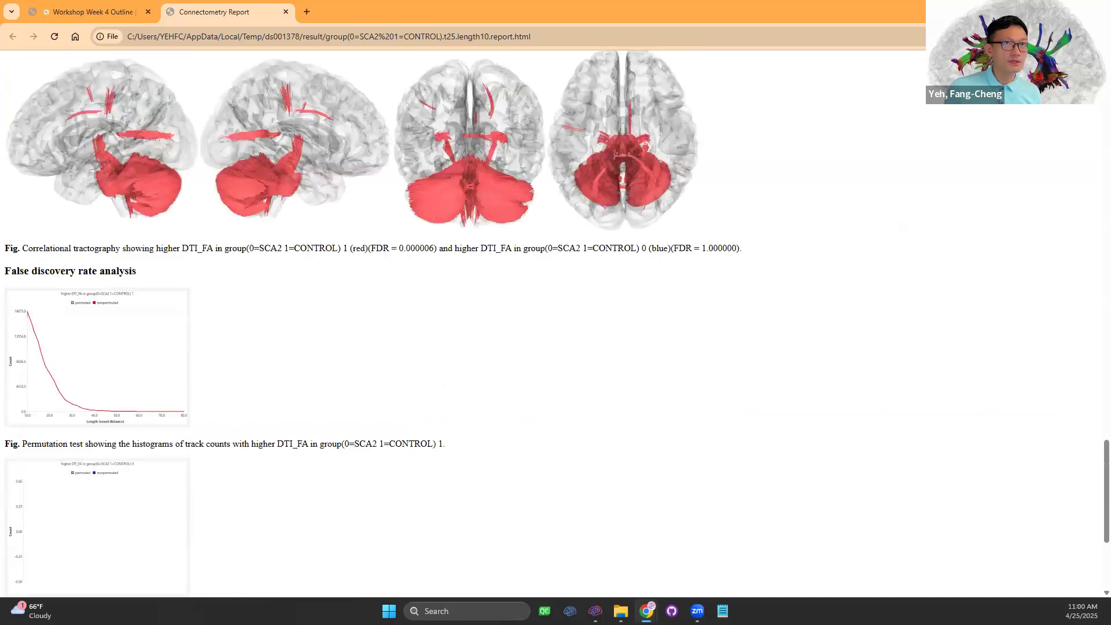
scroll(865, 355, down, 4)
drag(816, 14, 856, 323)
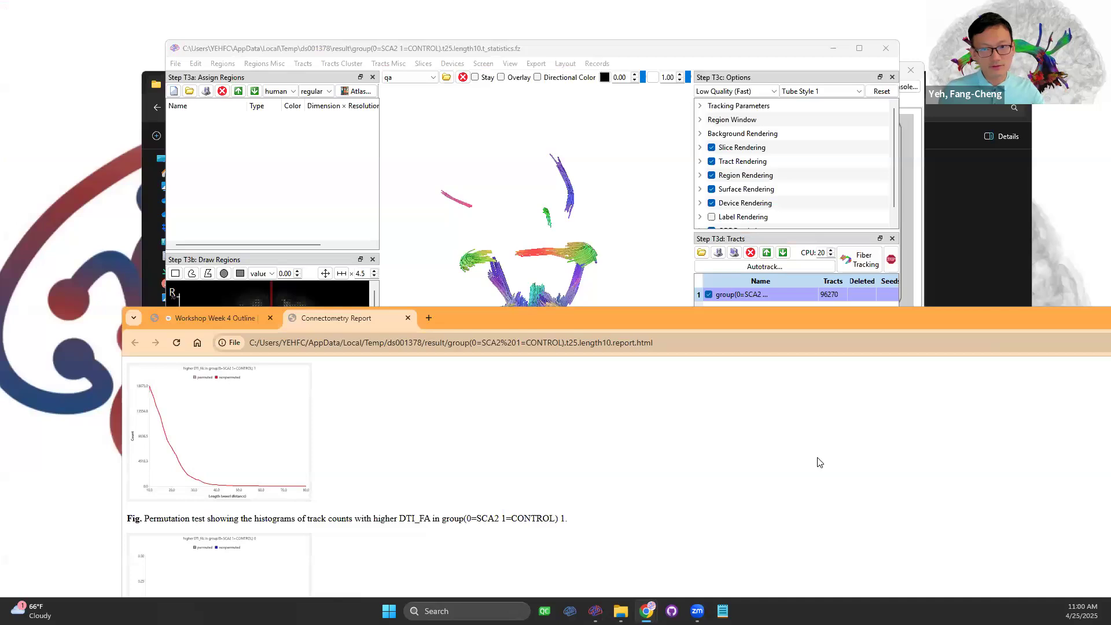
- Open group(0=SCA2 1=CONTROL).t25.length10.fdr_dist.values.txt from the result folder
click(970, 234)
click(488, 197)
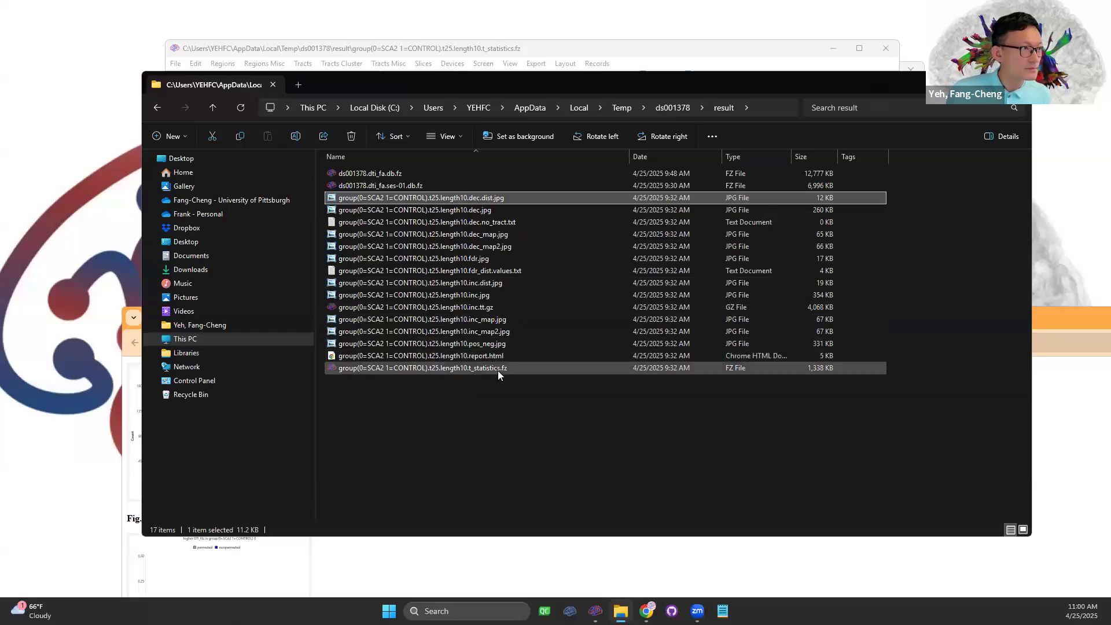
click(484, 271)
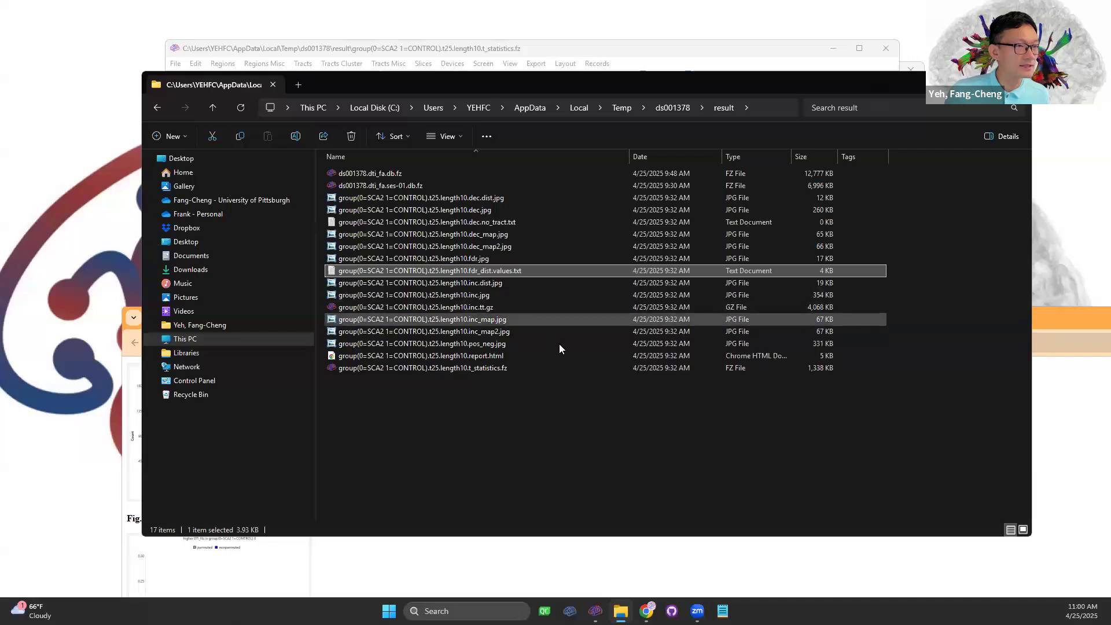
key(Return)
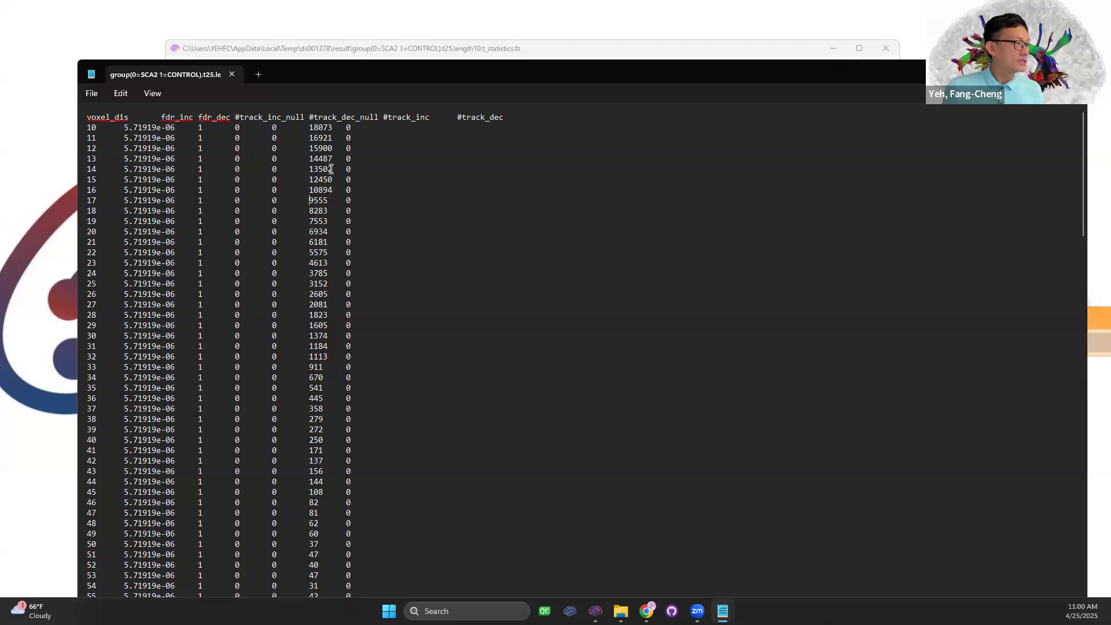
- Examine the FDR and track count values in the text file, especially the rows for voxel distances 10, 20 and 30
drag(347, 128, 351, 137)
drag(363, 461, 7, 132)
click(386, 183)
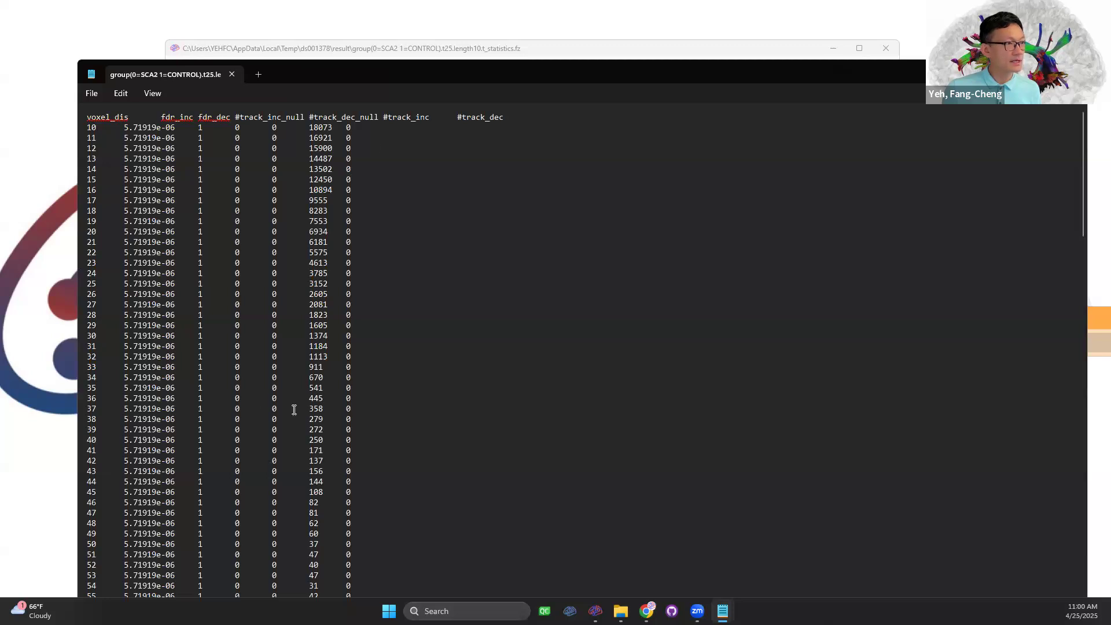
drag(369, 464, 63, 124)
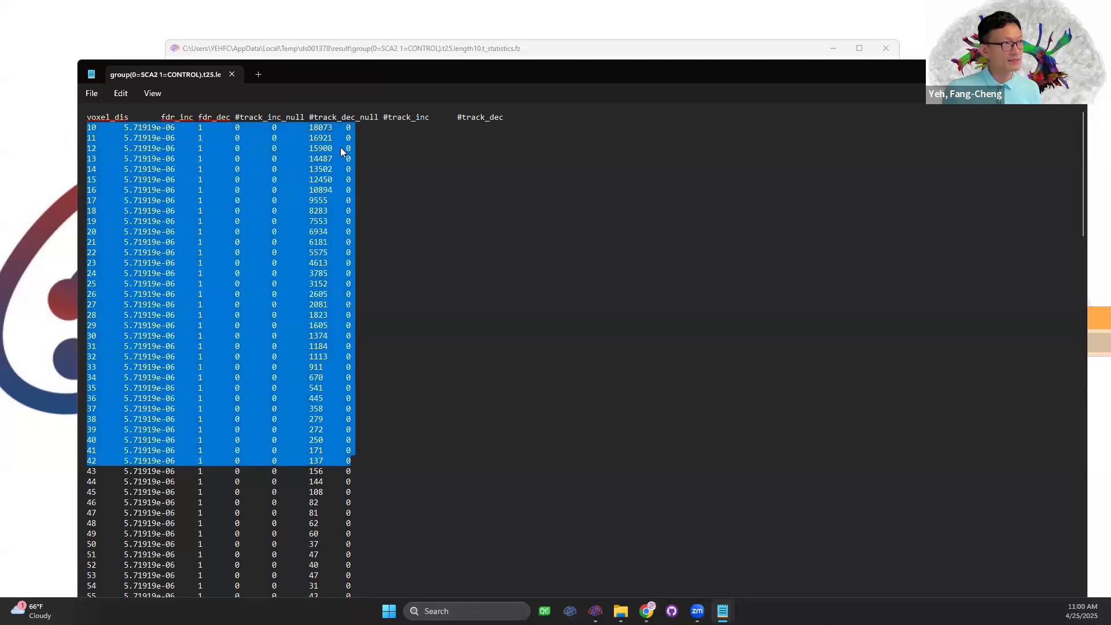
click(165, 127)
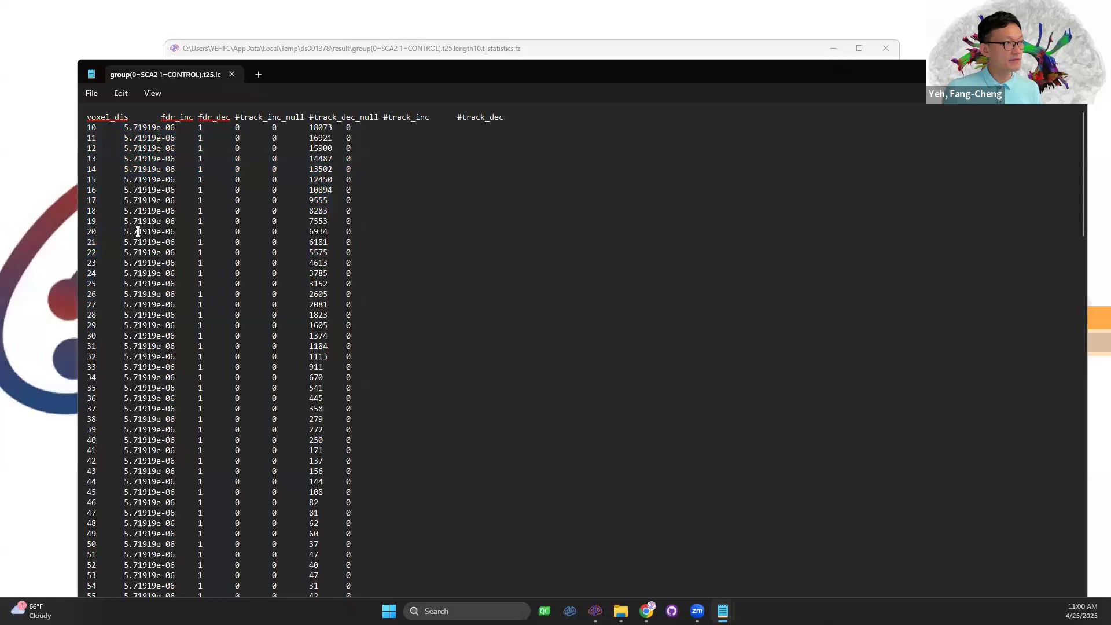
double_click(98, 127)
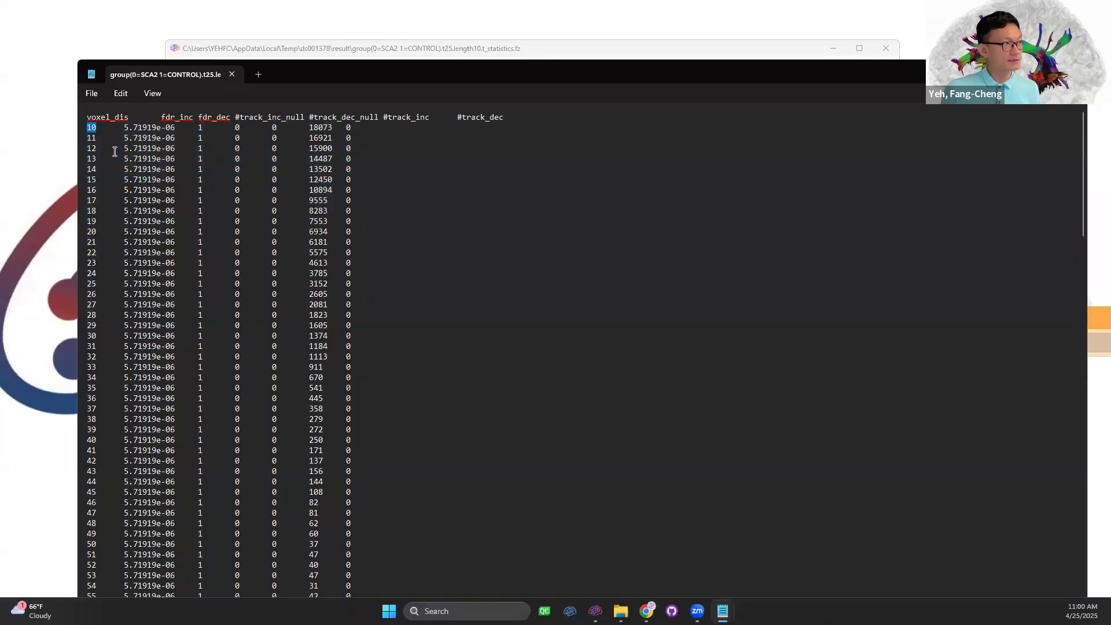
double_click(92, 335)
right_click(91, 335)
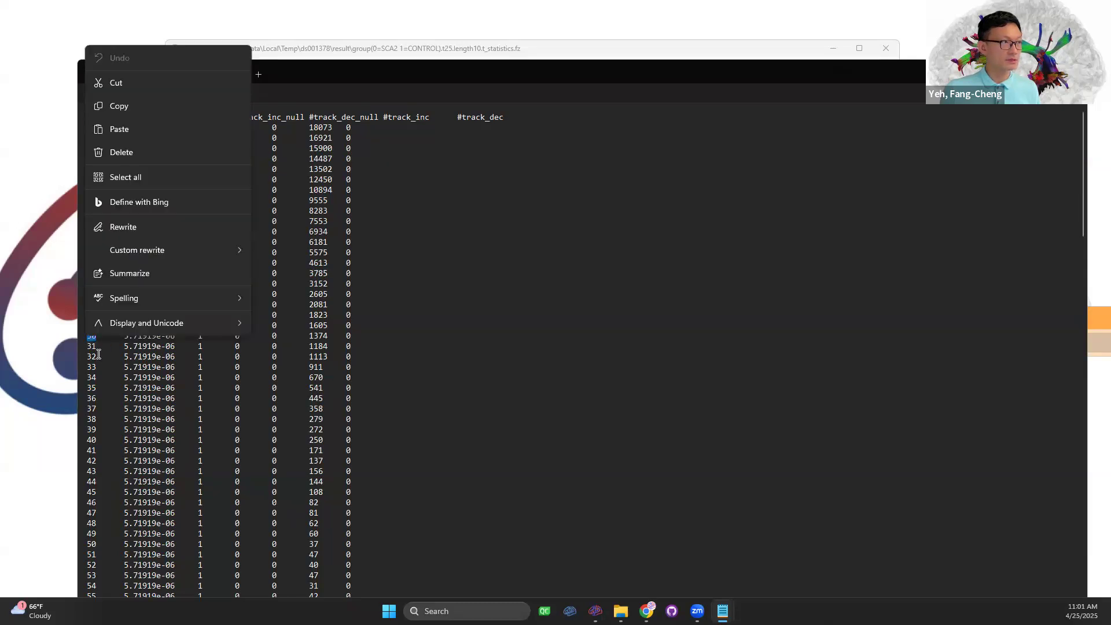
click(96, 356)
double_click(89, 231)
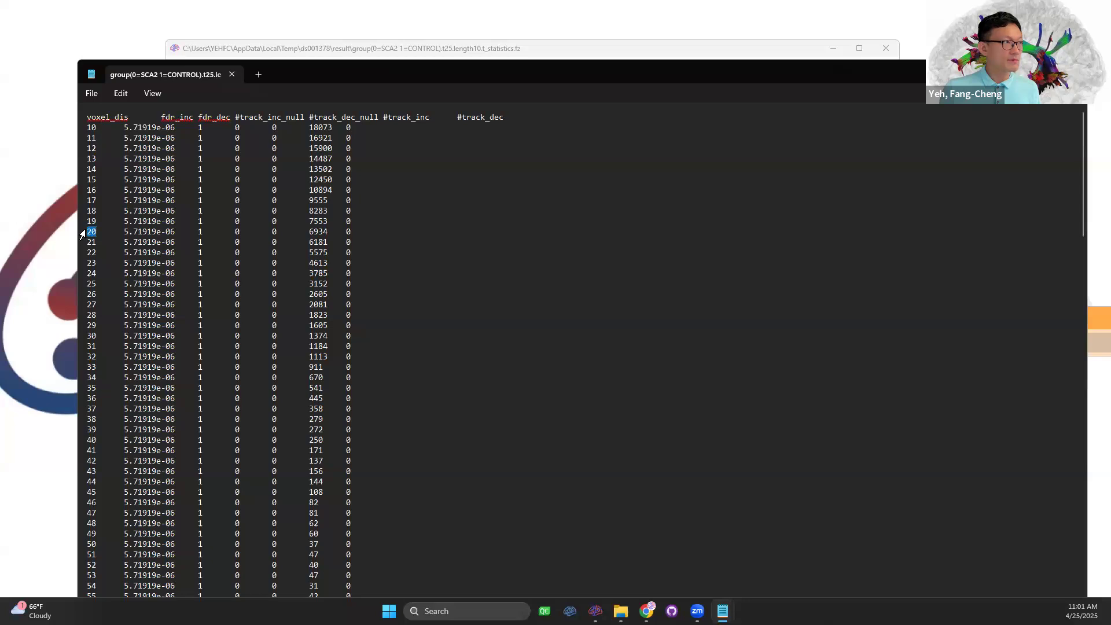
double_click(86, 127)
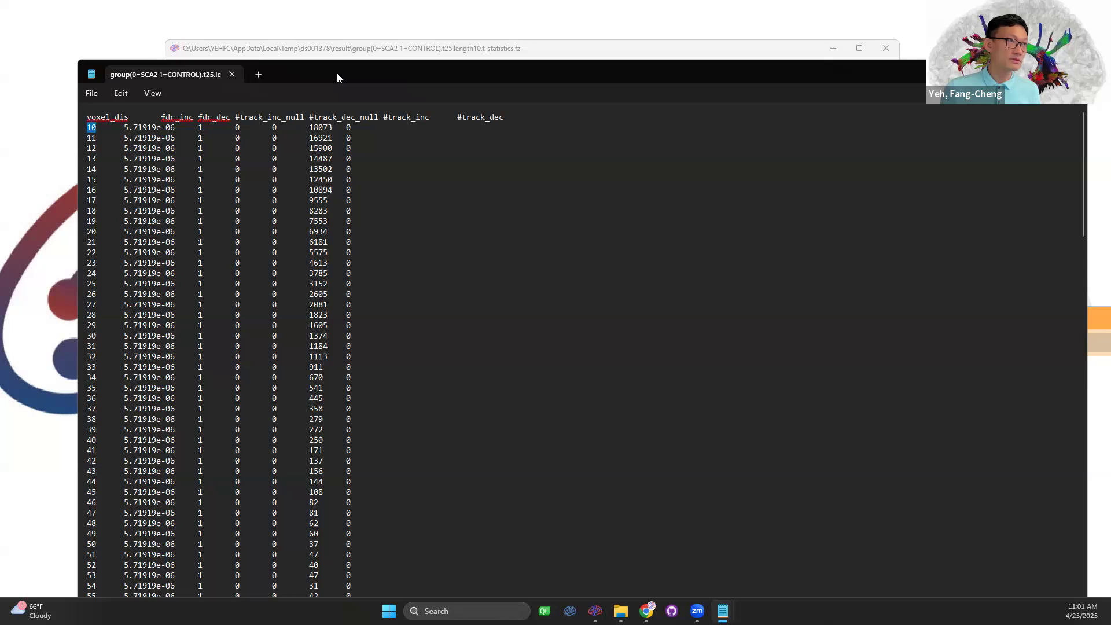
- Compare the table with the displayed tracts and highlight the whole row for voxel distance 30
click(391, 48)
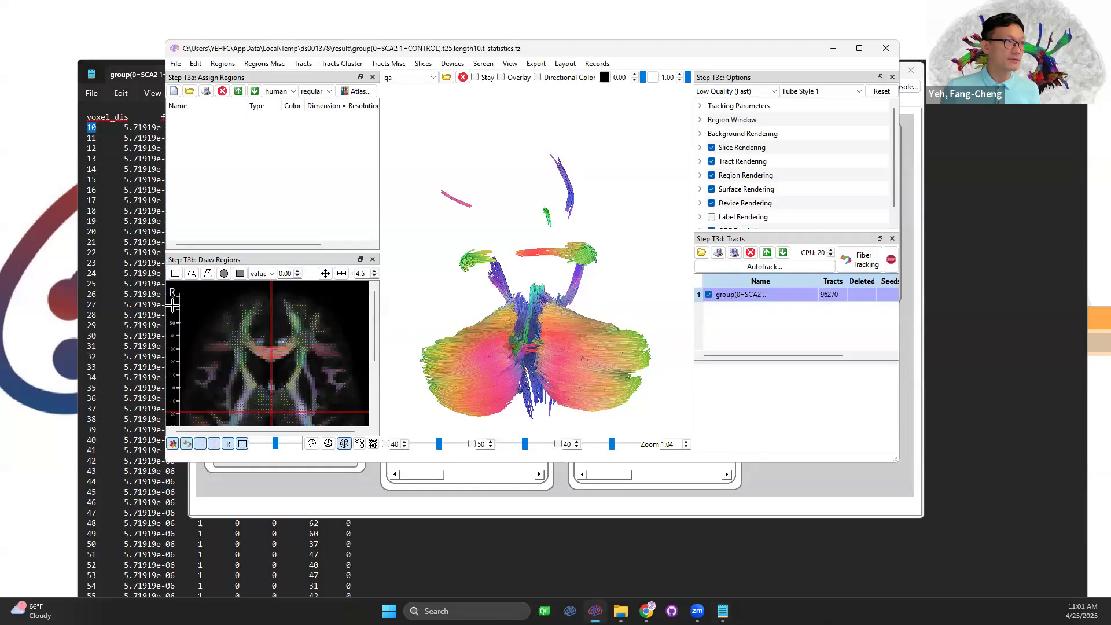
click(104, 294)
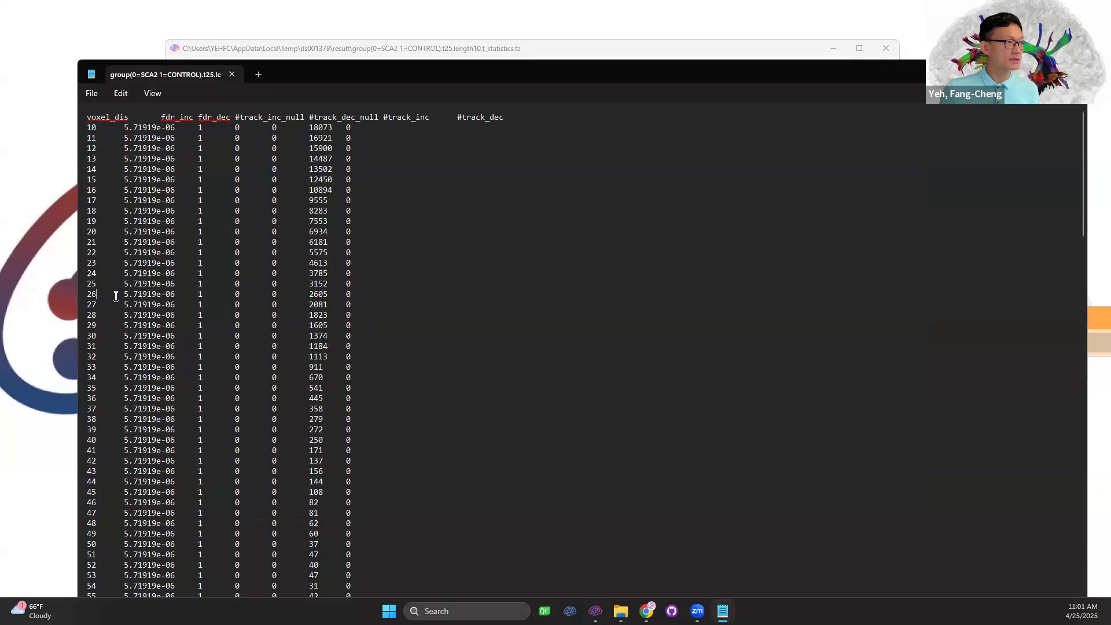
click(104, 336)
double_click(89, 336)
click(92, 340)
drag(89, 336, 373, 335)
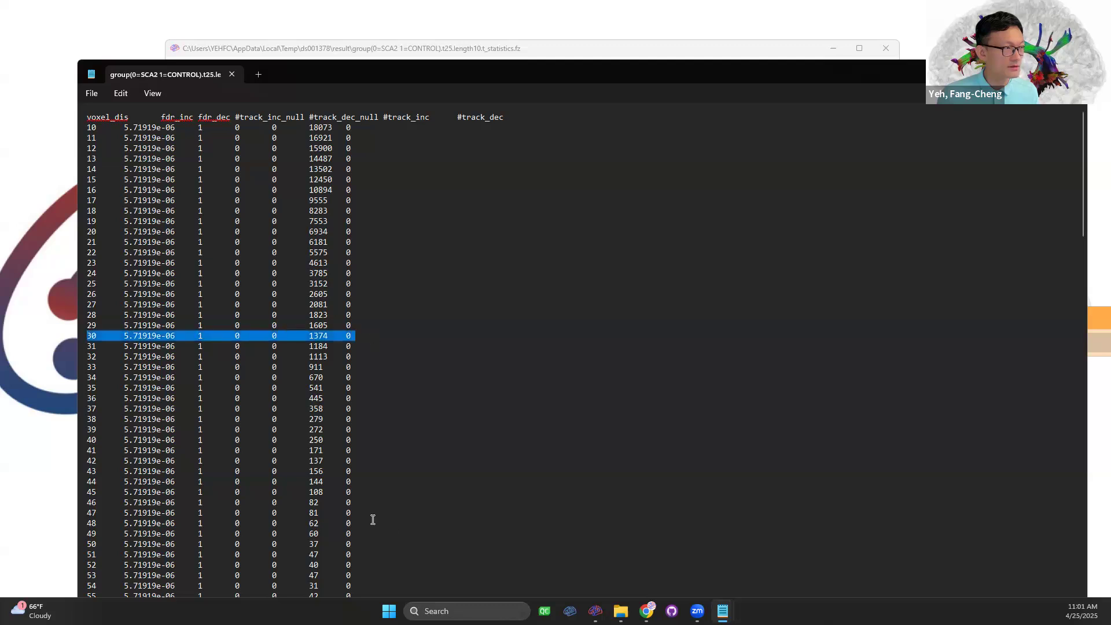
- Delete short tracts using a 60 mm length threshold and inspect the remaining tracts from several angles
click(760, 56)
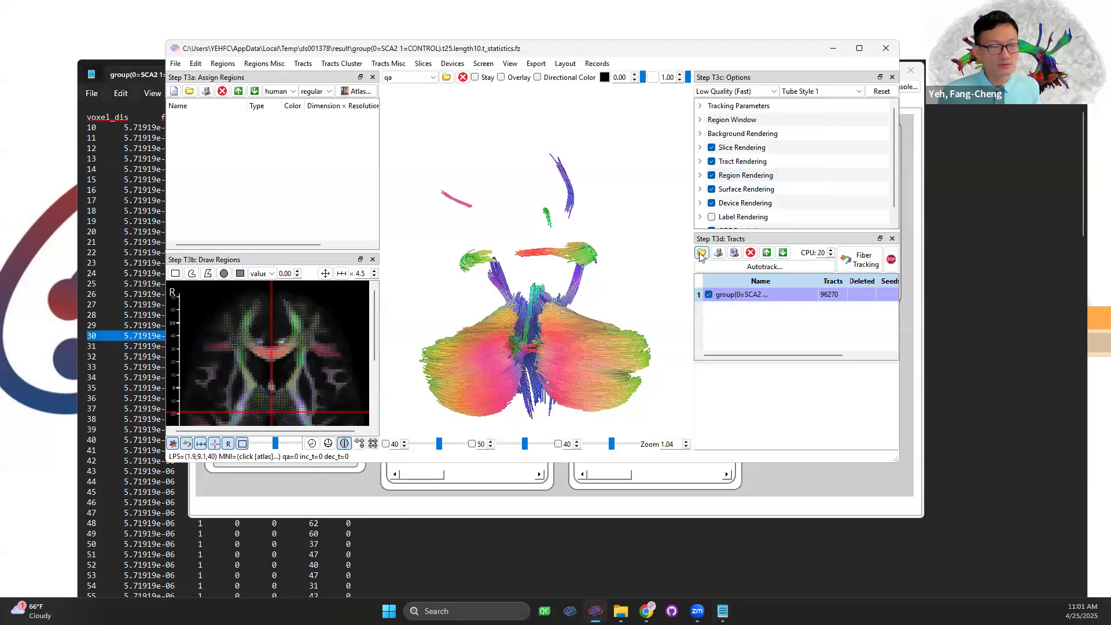
click(399, 64)
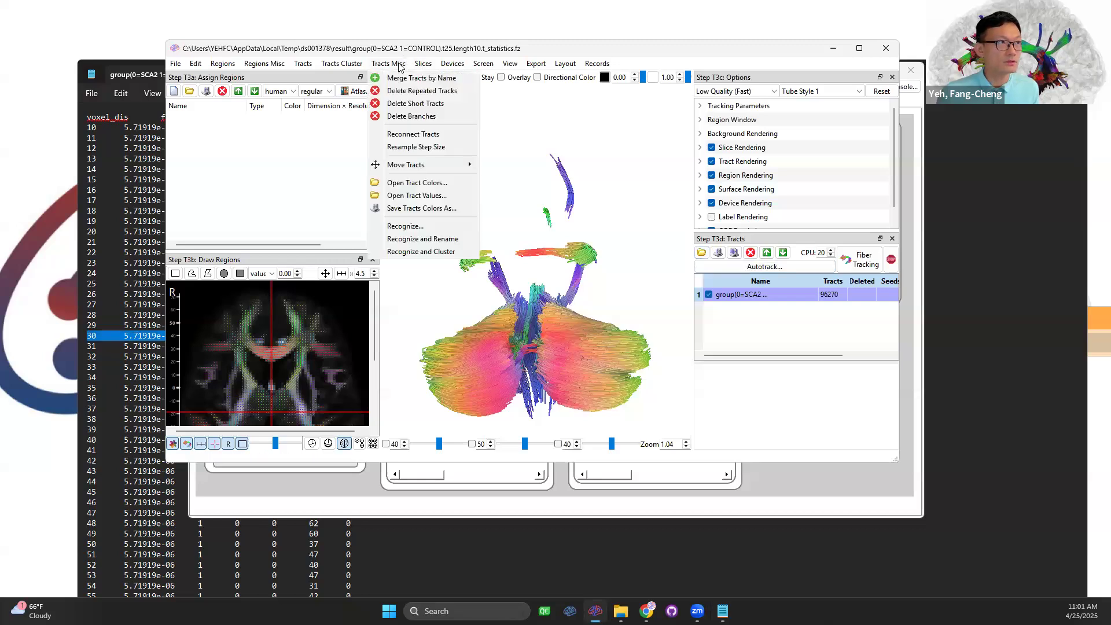
click(423, 104)
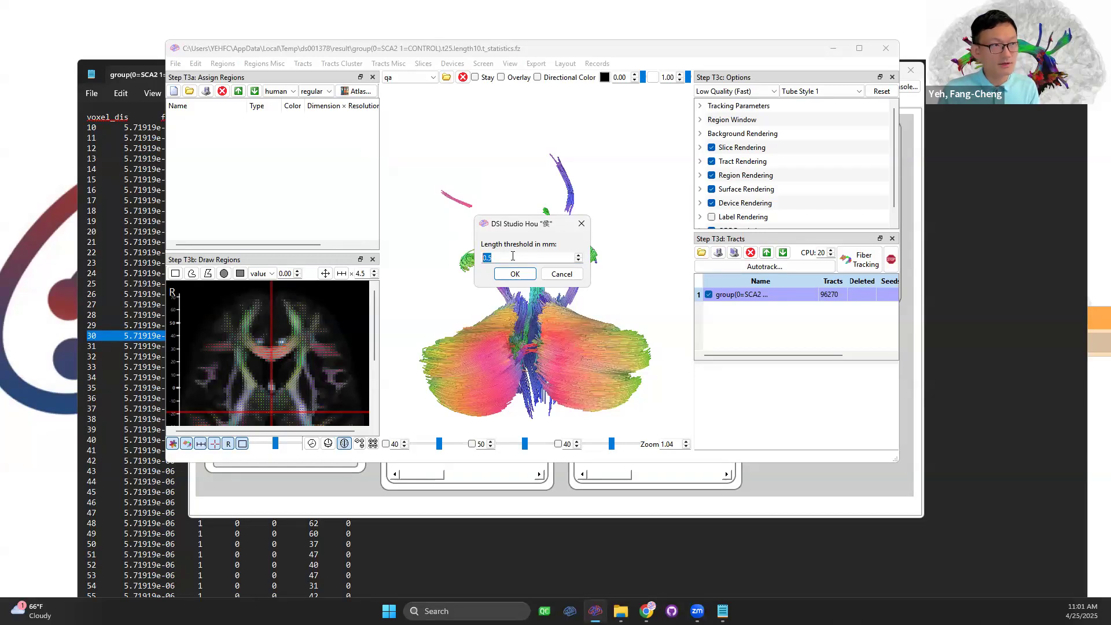
text(6)
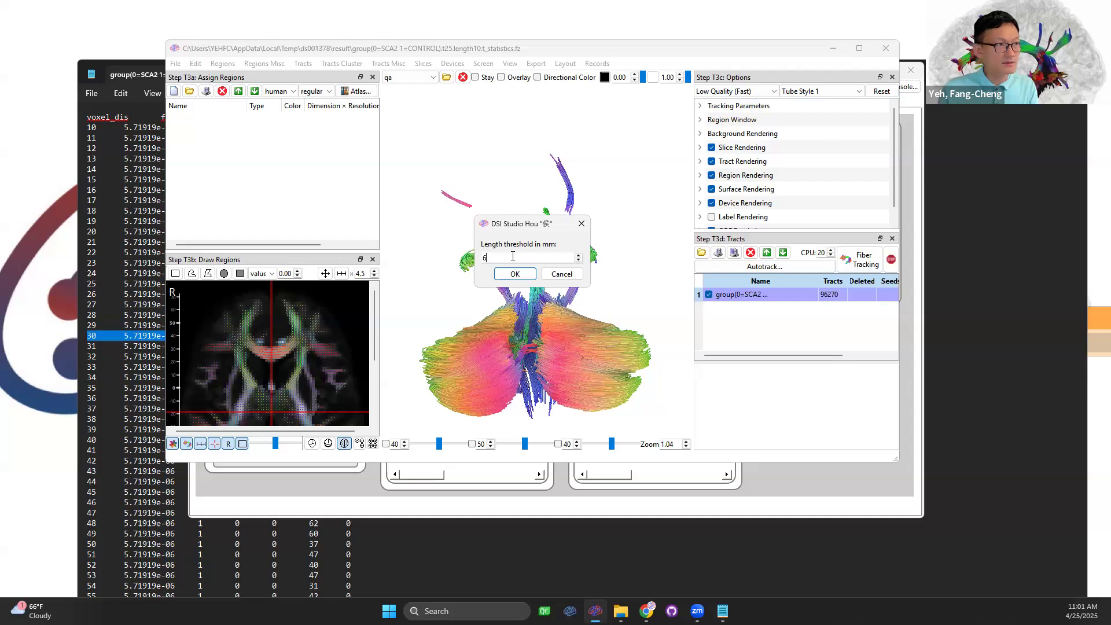
text(0)
key(Return)
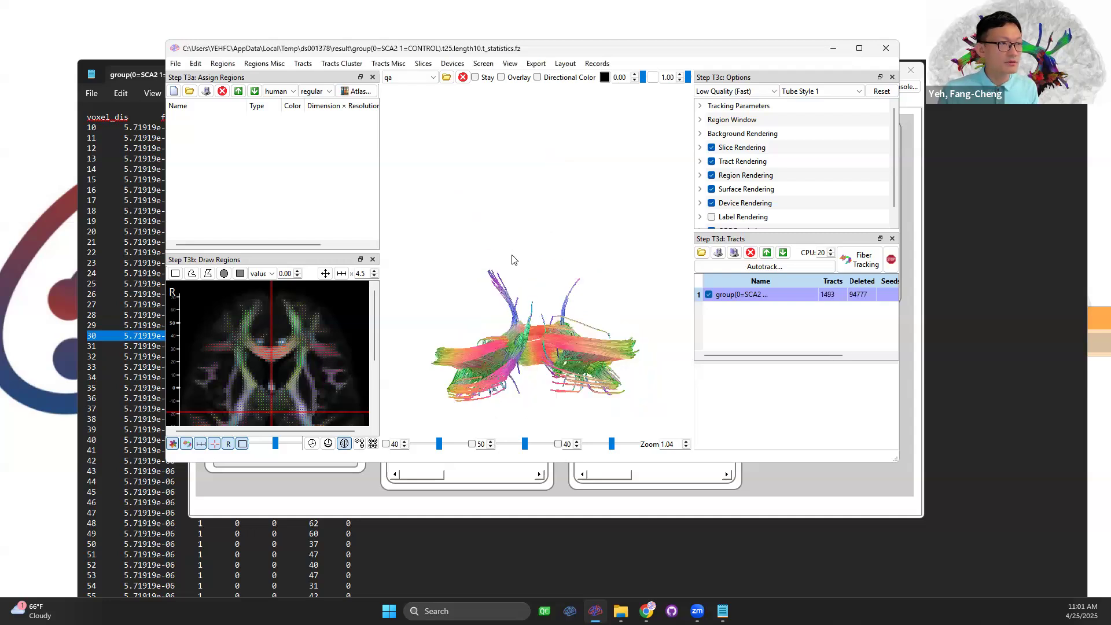
drag(576, 332, 600, 185)
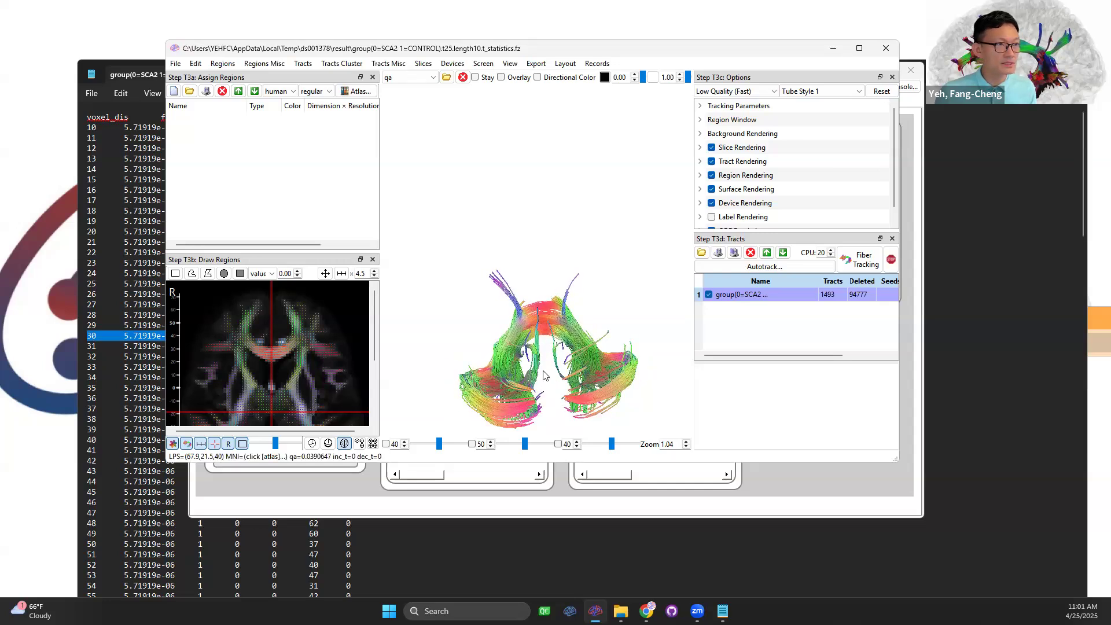
drag(543, 374, 524, 381)
drag(628, 354, 590, 322)
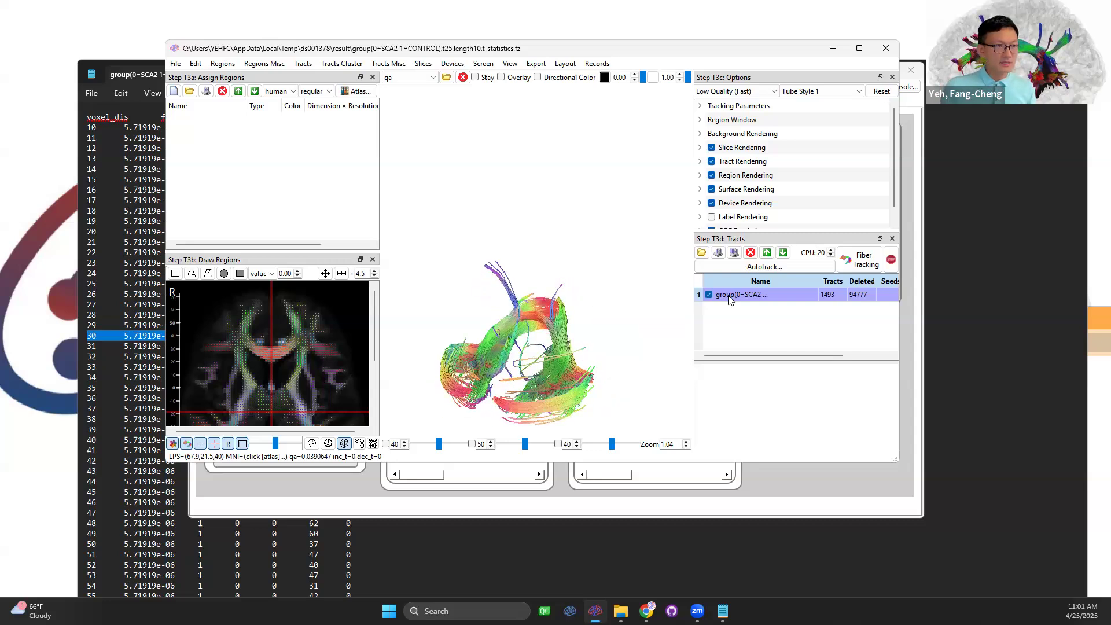
- Undo the short tract deletion and rotate the view around the full tract set
key(ctrl+z)
drag(533, 331, 532, 317)
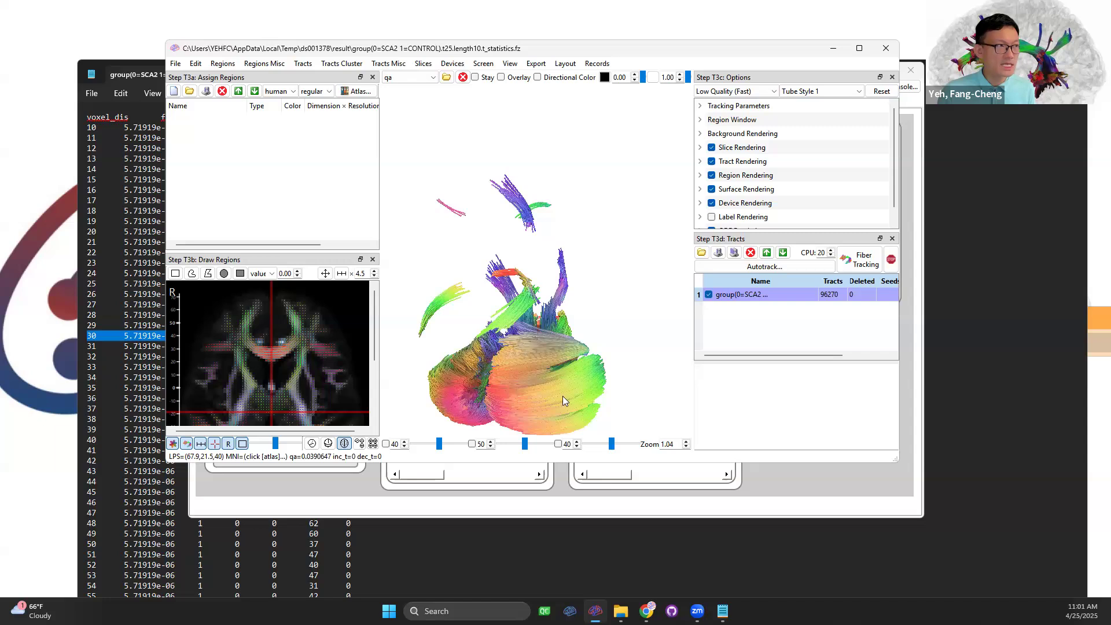
- Move the tractography window aside, look over the miscellaneous tract commands, and return to the FDR values text file
drag(652, 55, 754, 75)
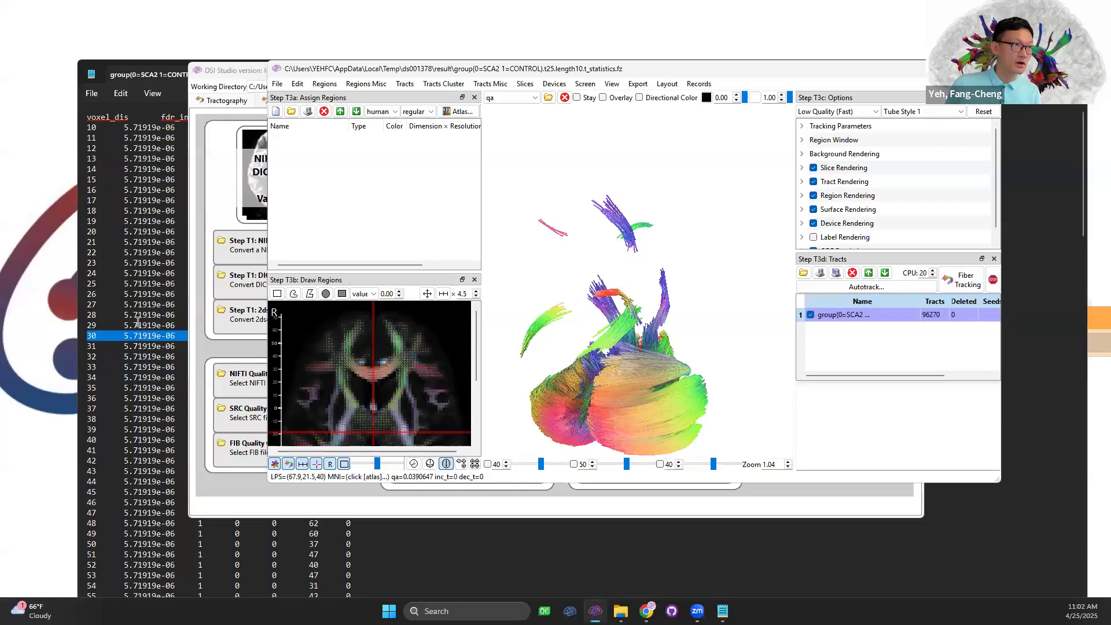
click(491, 84)
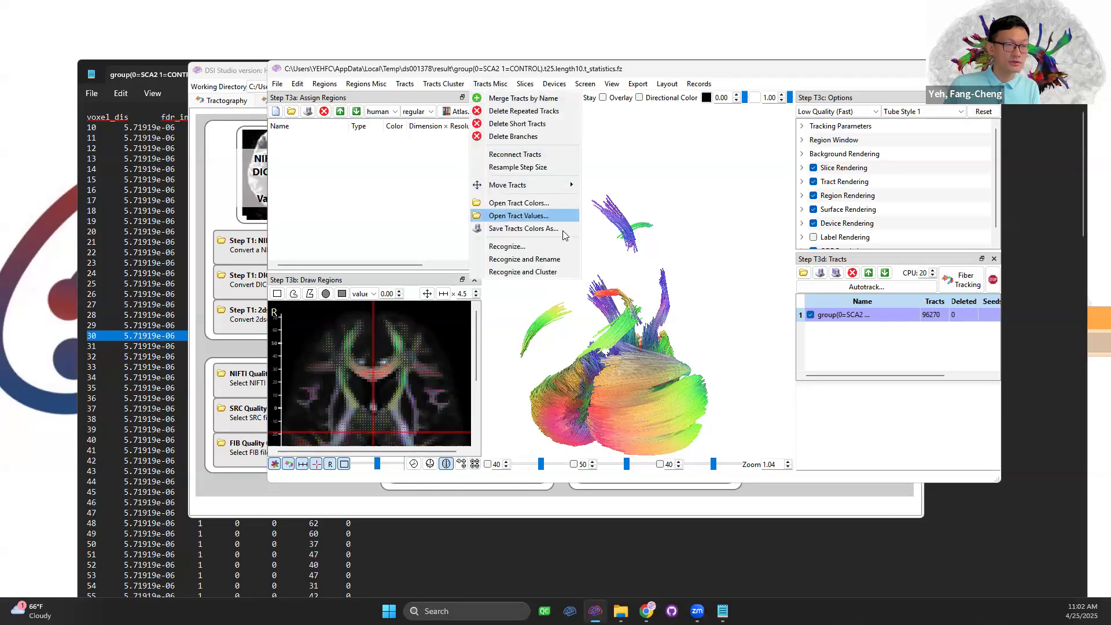
click(128, 258)
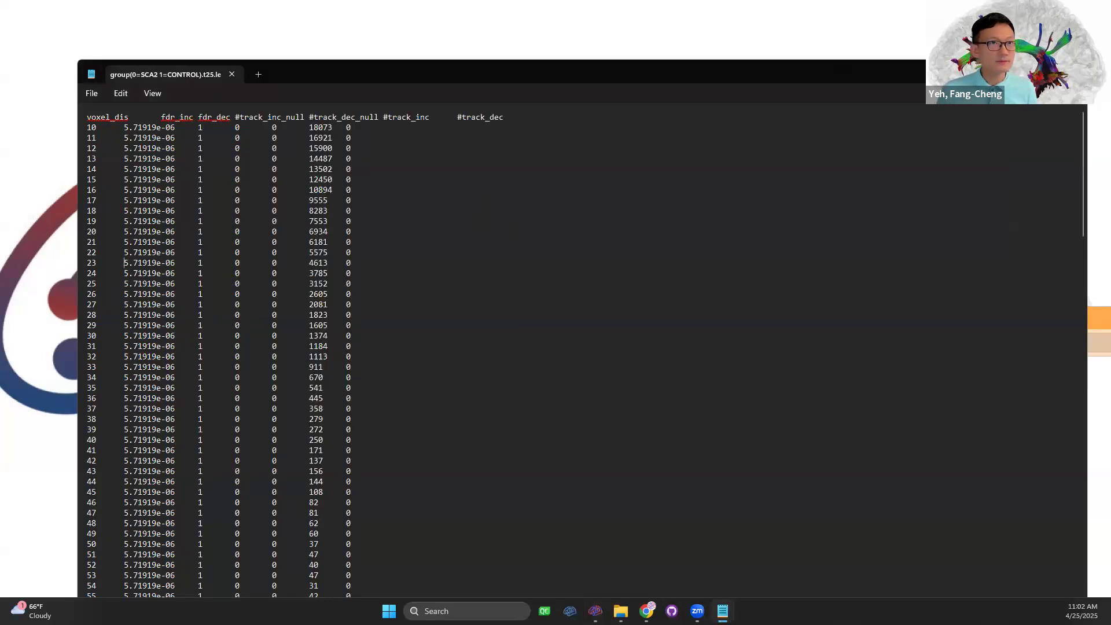
- Put the FDR text file away and highlight the Longitudinal Analysis section of the Workshop Week 4 outline in the browser
click(1020, 74)
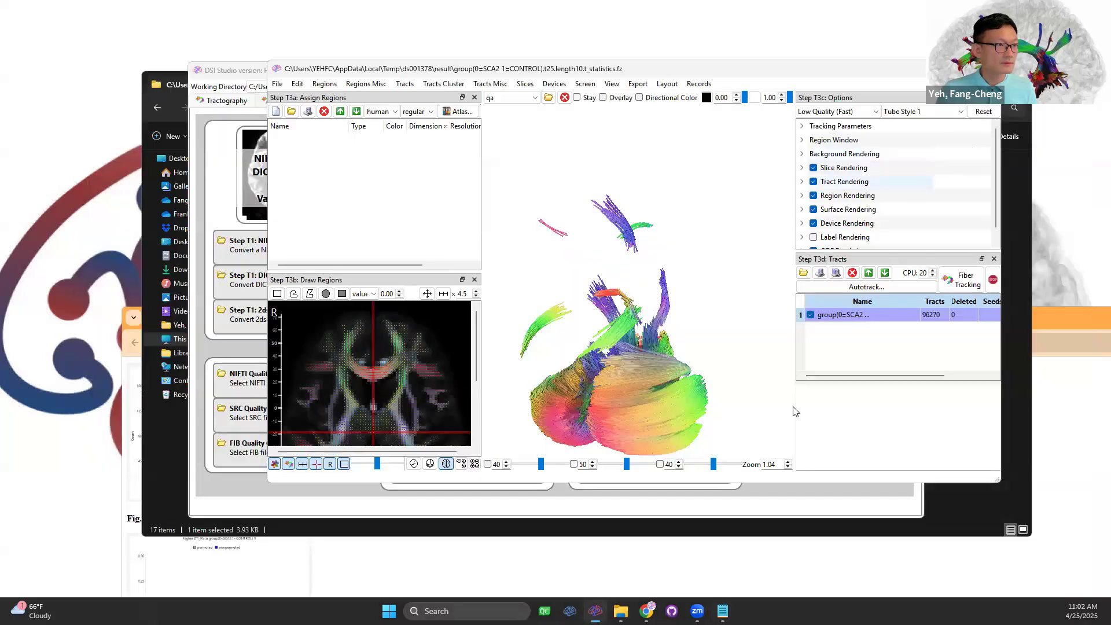
click(435, 569)
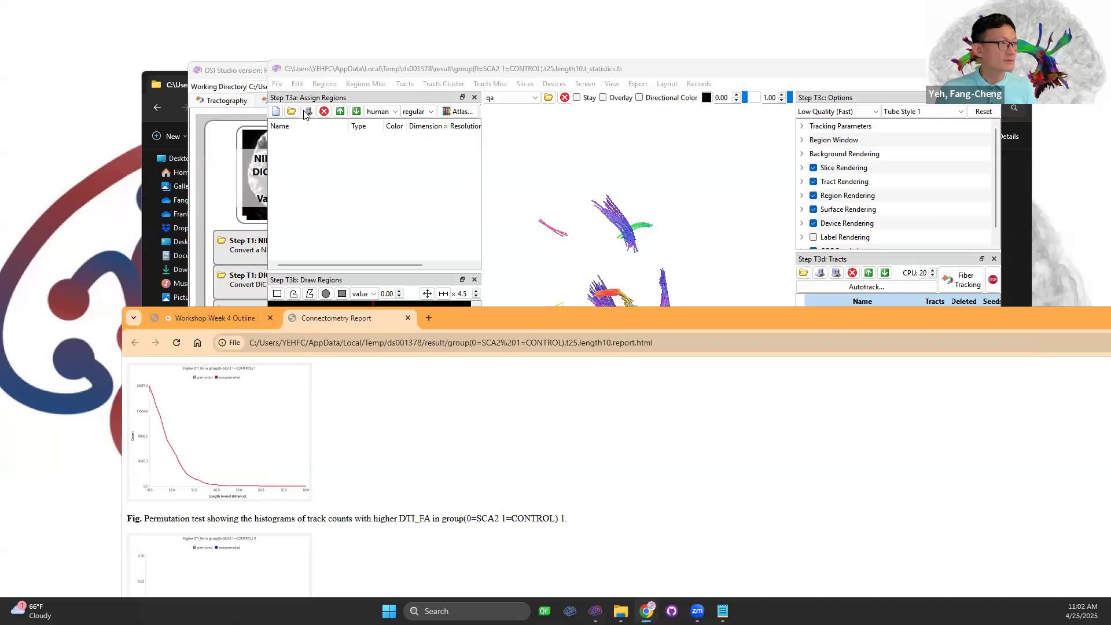
click(239, 318)
double_click(540, 318)
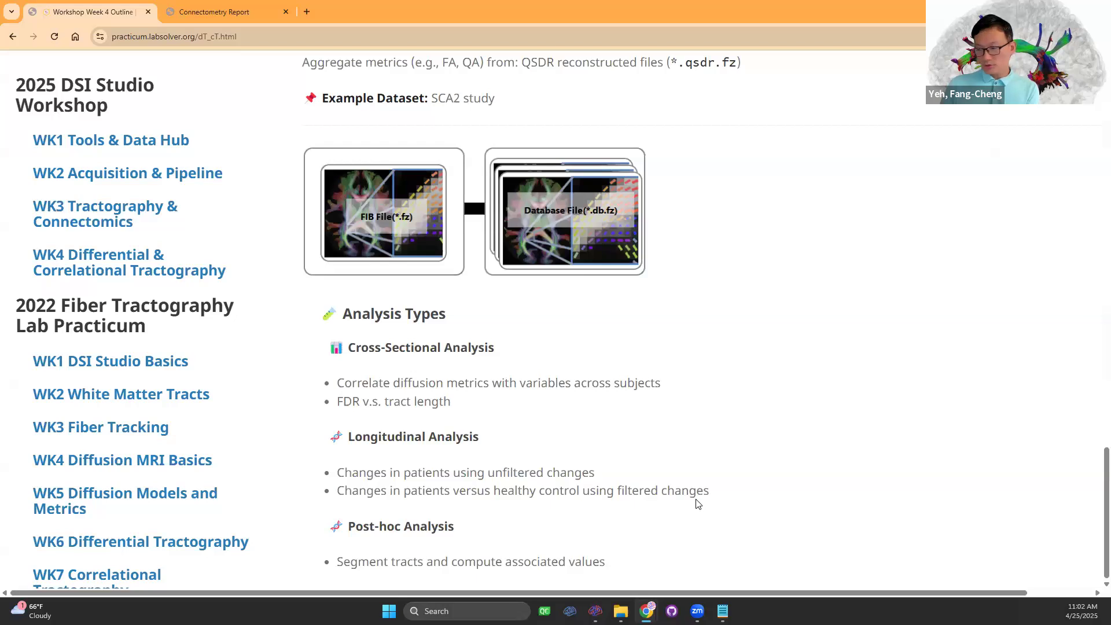
drag(709, 491, 335, 438)
click(441, 443)
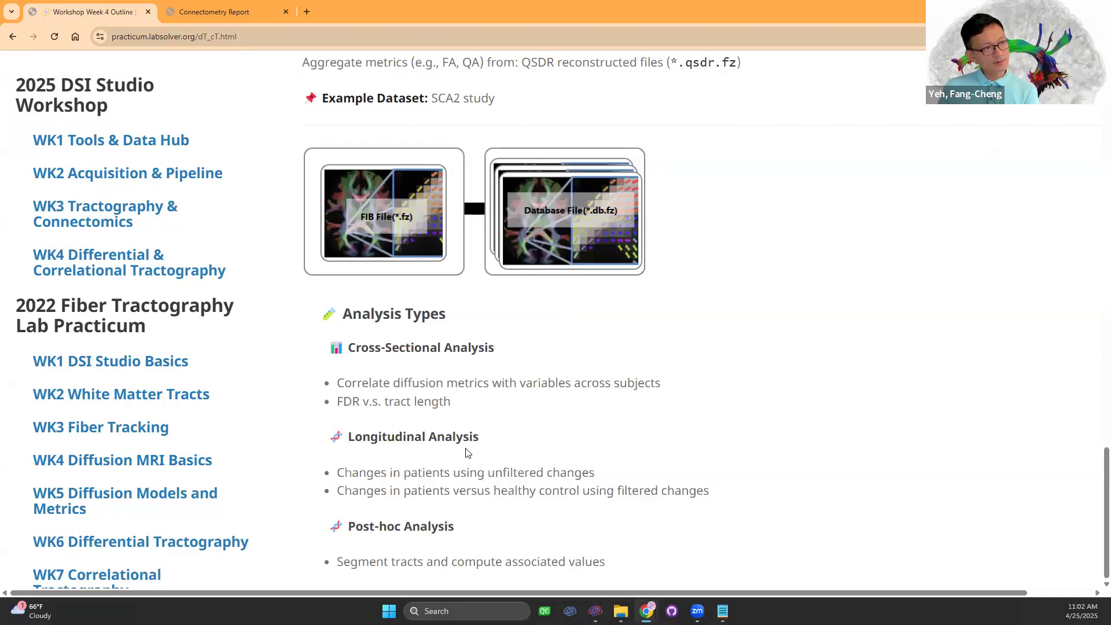
drag(483, 442, 330, 438)
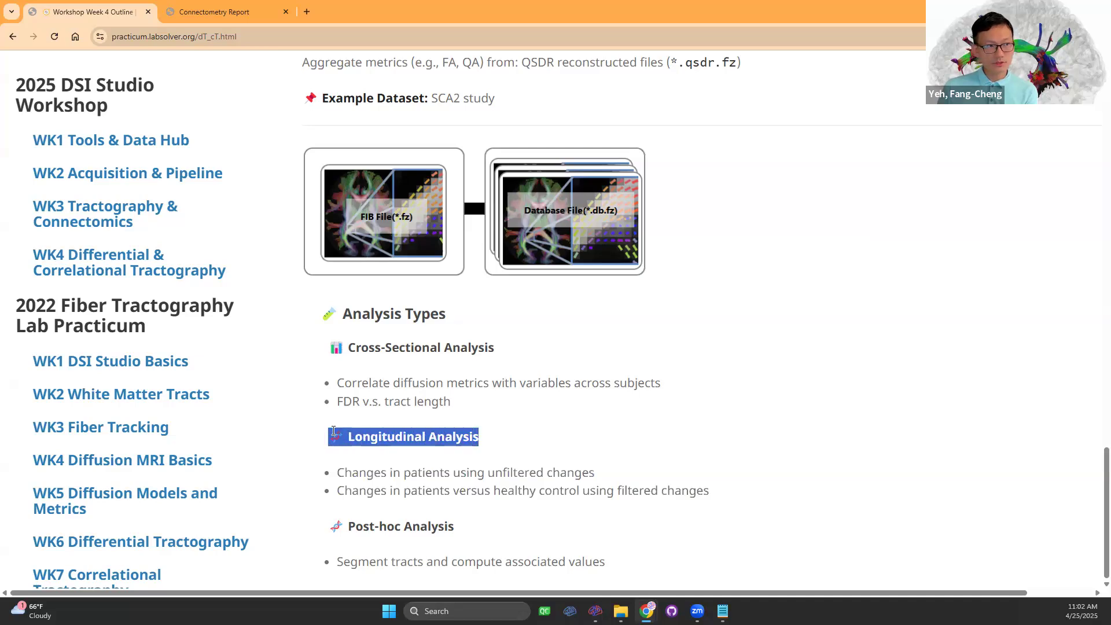
click(624, 445)
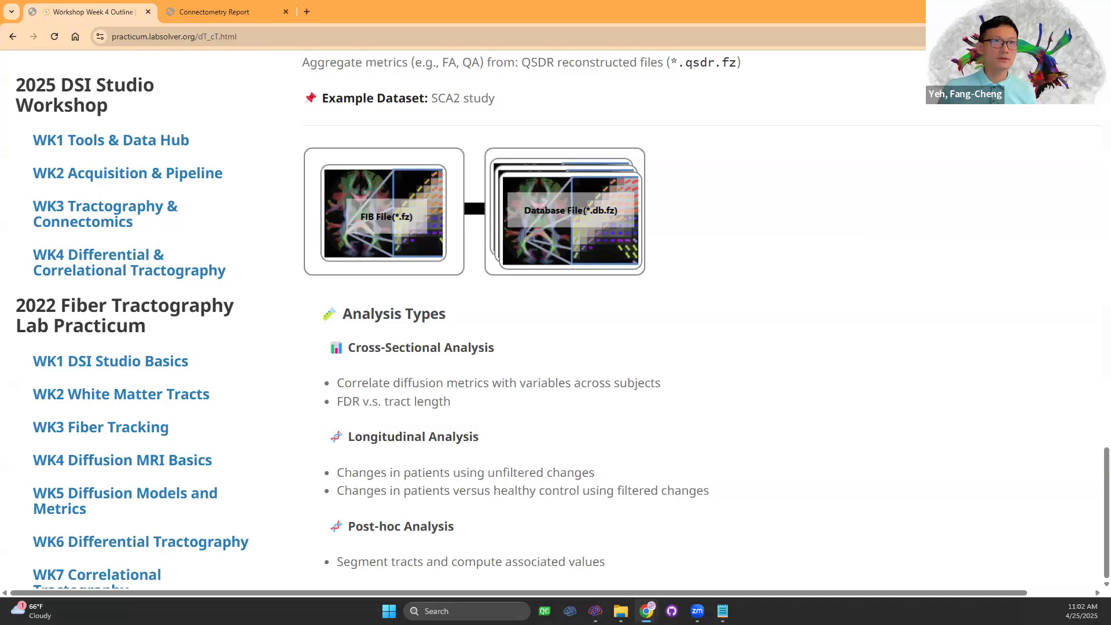
- Return to DSI Studio, put the tract window away and open ds001378.dti_fa.db.fz from the ds001378 folder for viewing and editing
key(alt+Tab)
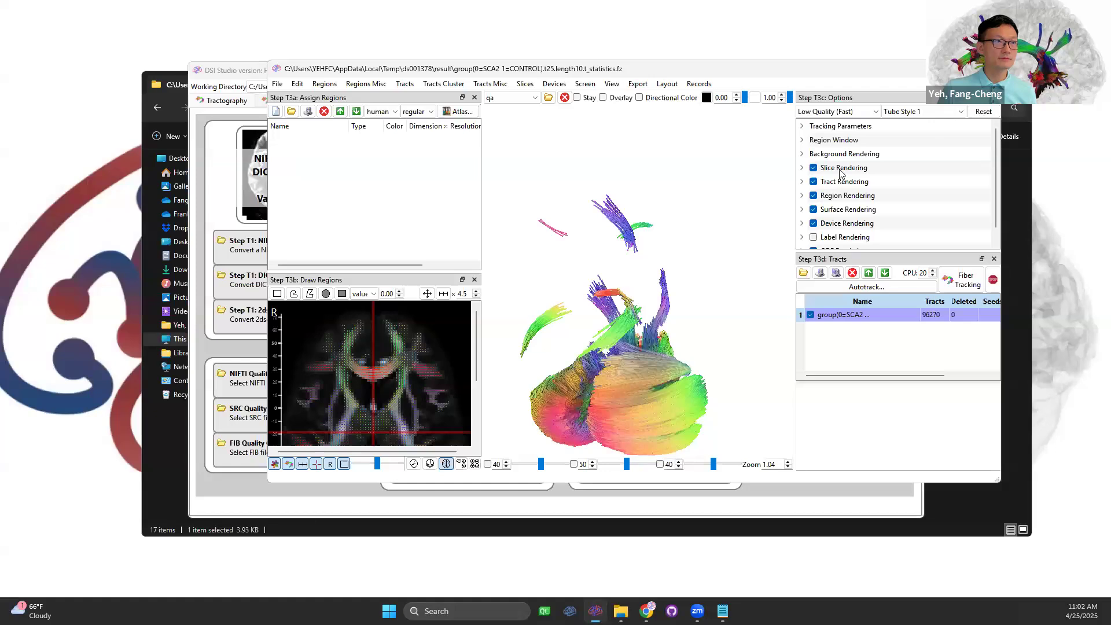
click(990, 69)
click(628, 295)
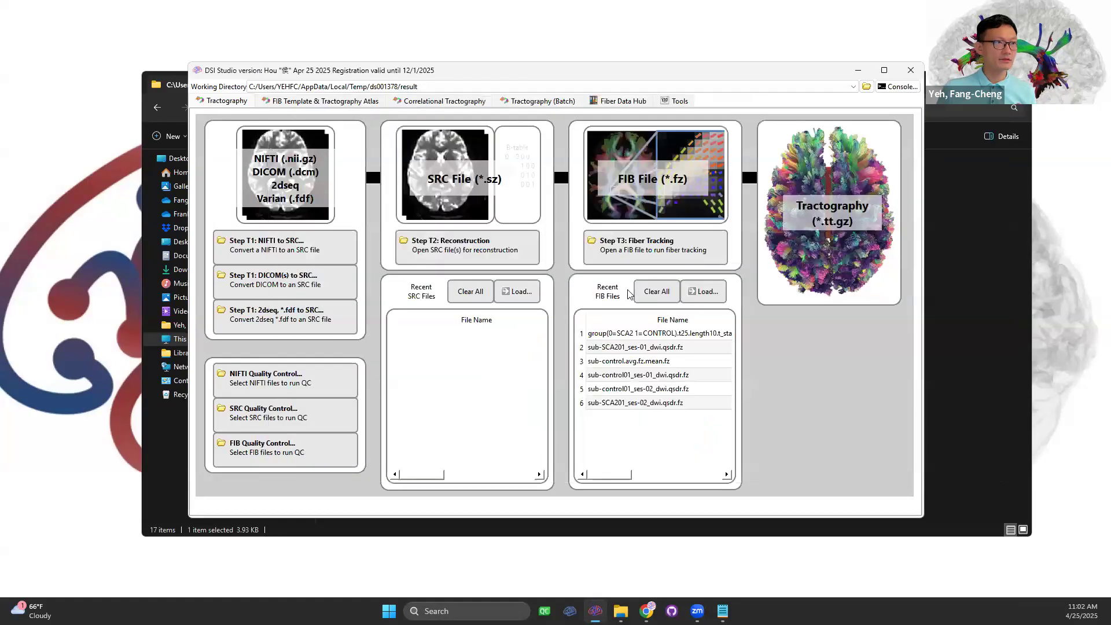
click(454, 102)
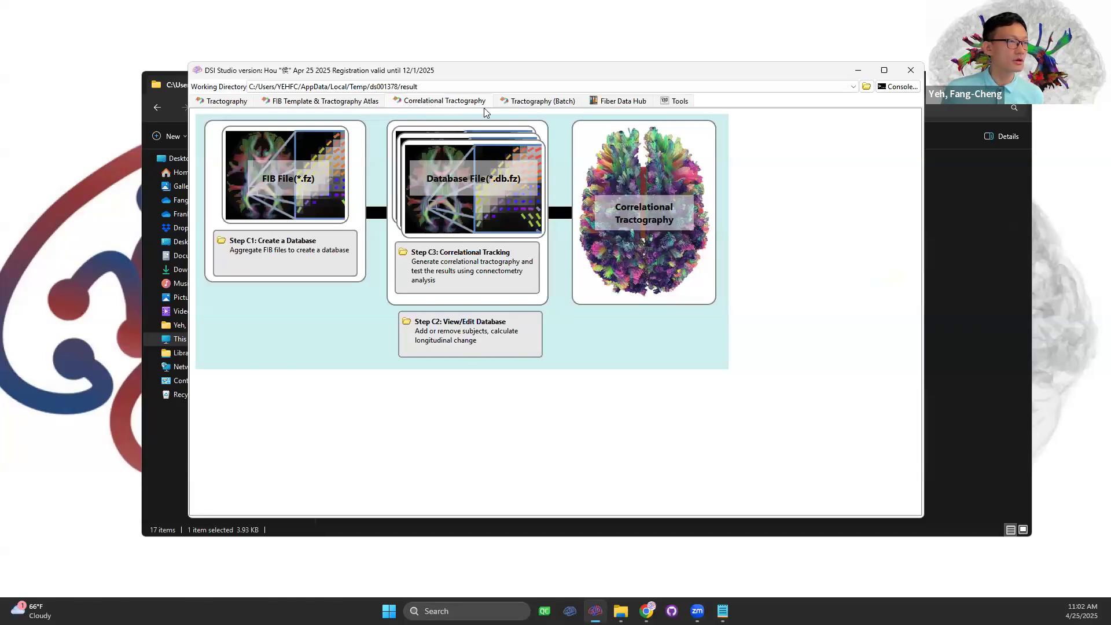
click(477, 338)
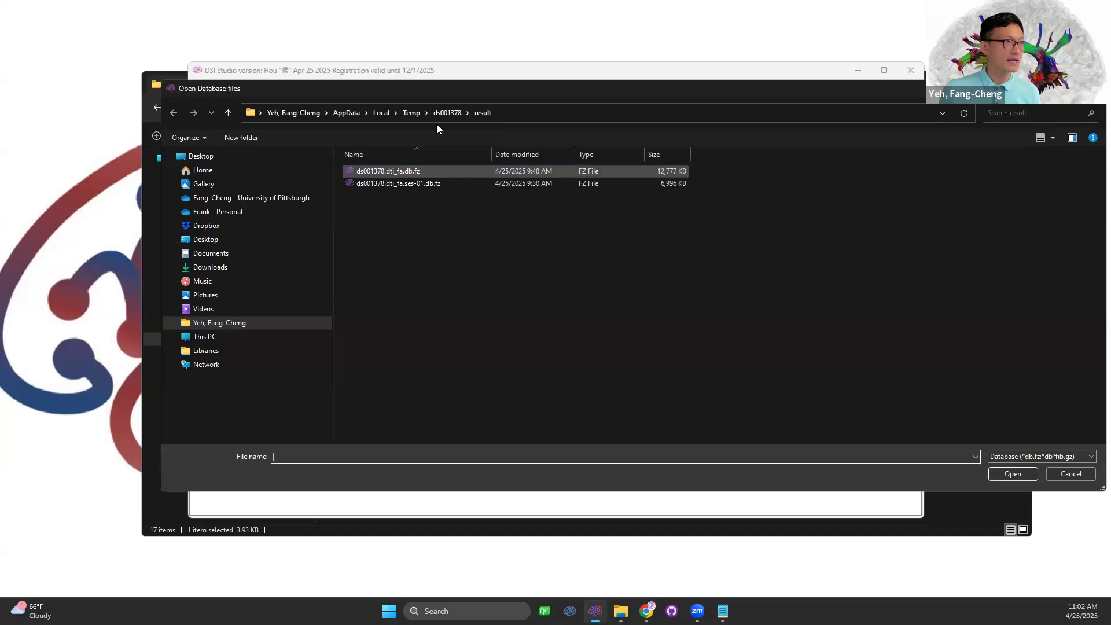
click(442, 113)
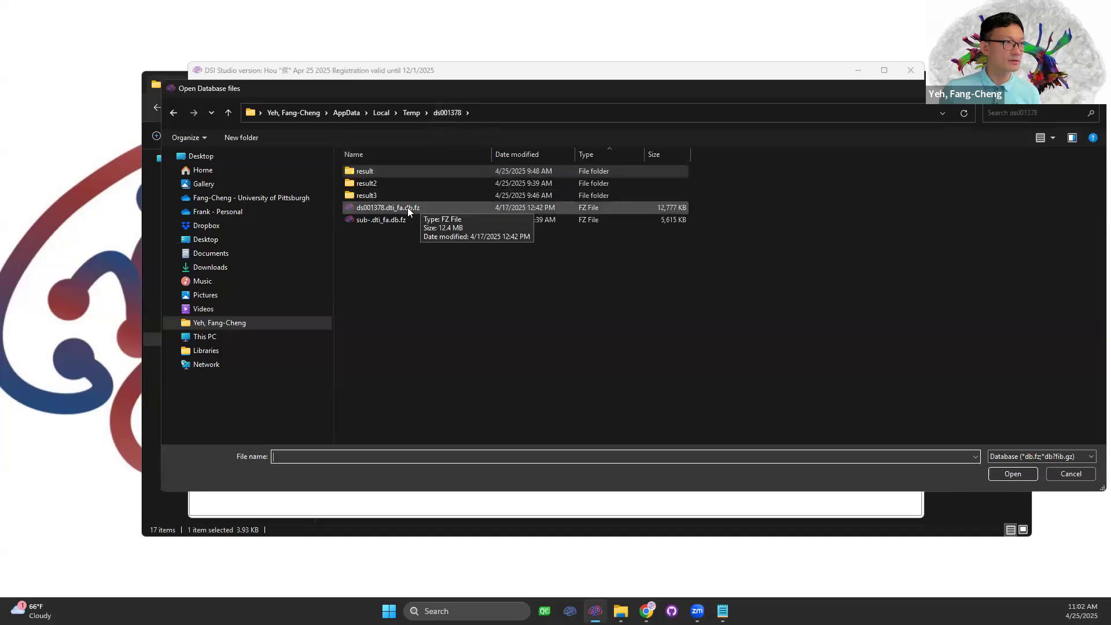
click(407, 208)
click(1012, 473)
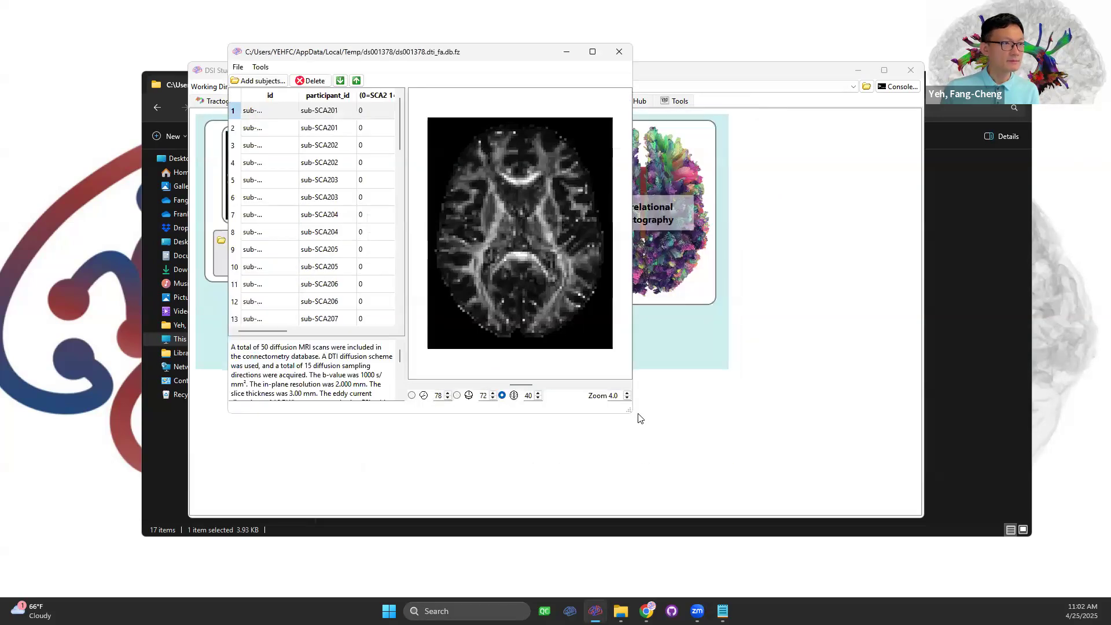
- Enlarge the database window, widen the id column and view the session 1 and 2 scans of sub-SCA201 and sub-SCA202
drag(632, 413, 1015, 546)
drag(299, 94, 392, 95)
click(315, 129)
click(314, 146)
click(309, 161)
click(321, 115)
click(320, 130)
click(321, 144)
click(320, 164)
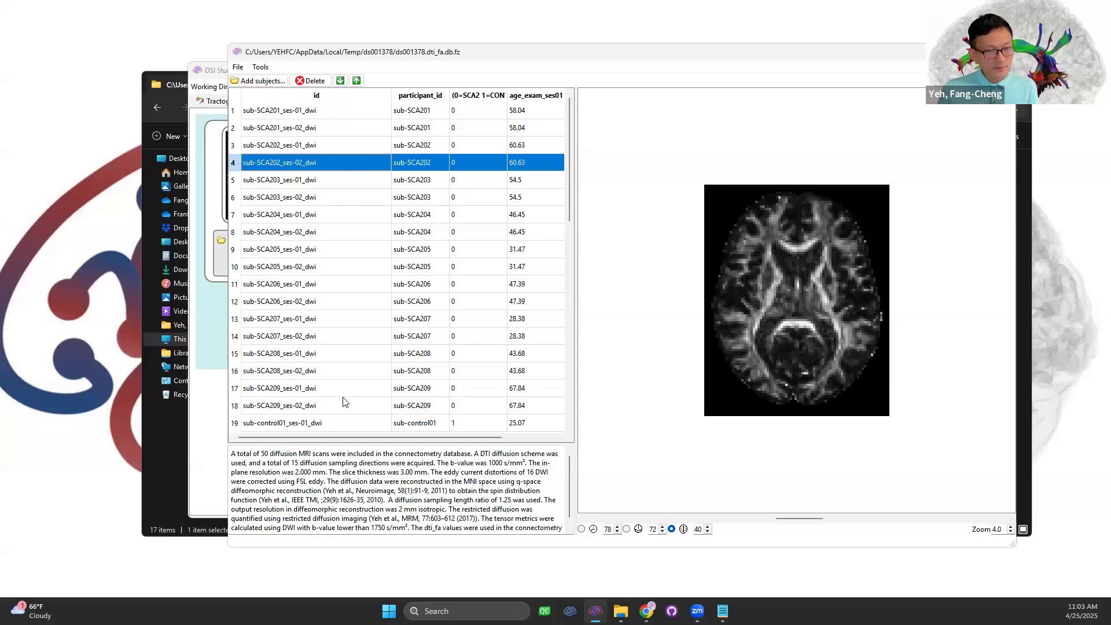
- Alternate between the two sub-SCA201 session scans and look through the following scans down to sub-SCA204 session 1
click(335, 114)
key(Down)
key(Up)
key(Down)
key(Up)
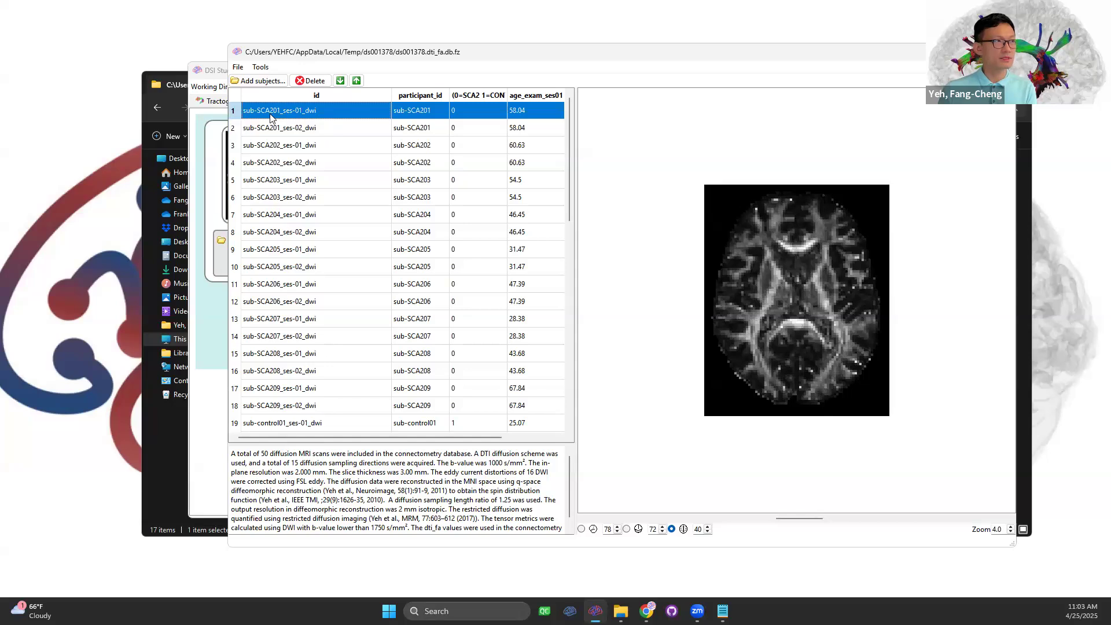
click(307, 127)
click(320, 154)
key(Down)
key(Down)
key(Down)
key(Down)
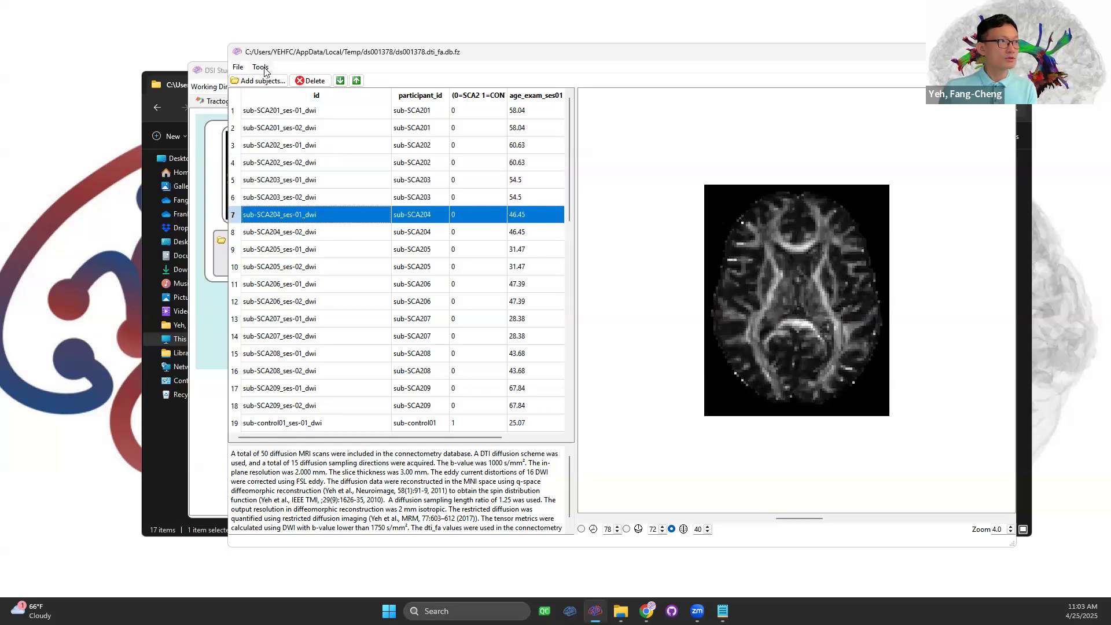
- Open the longitudinal scan difference settings and widen the dialog and both scan columns to show the full scan names
click(261, 68)
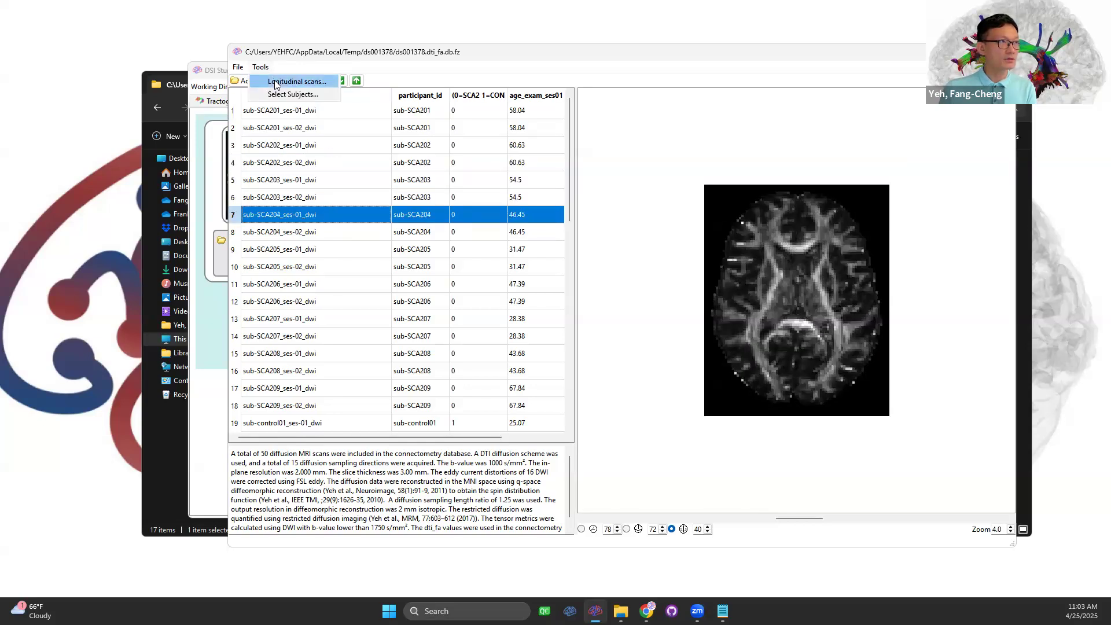
click(276, 82)
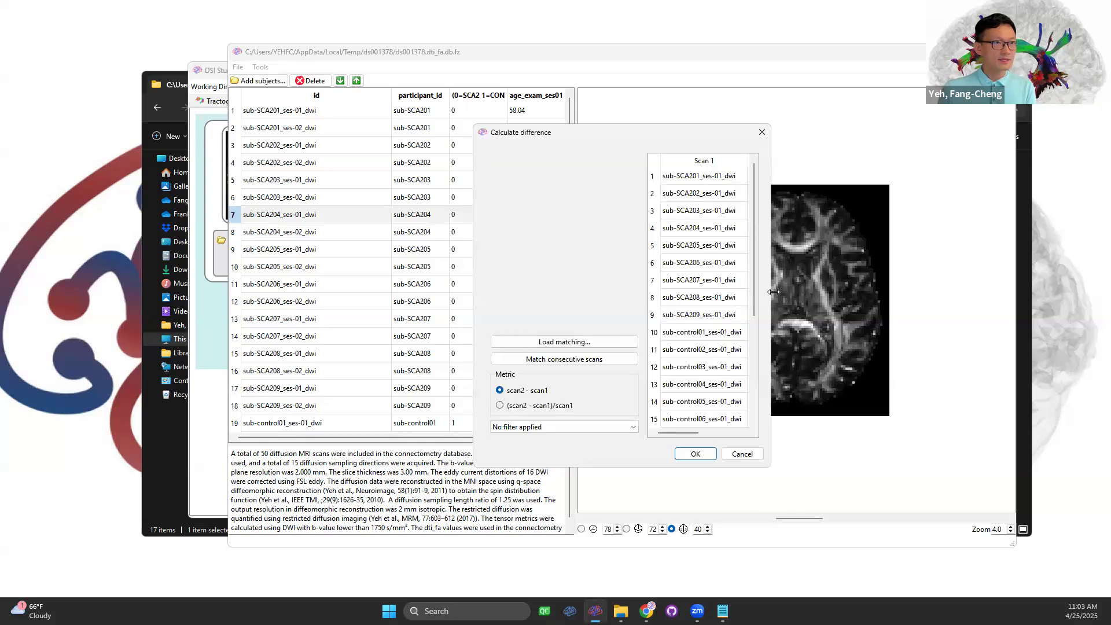
drag(781, 152, 1021, 152)
drag(750, 161, 803, 162)
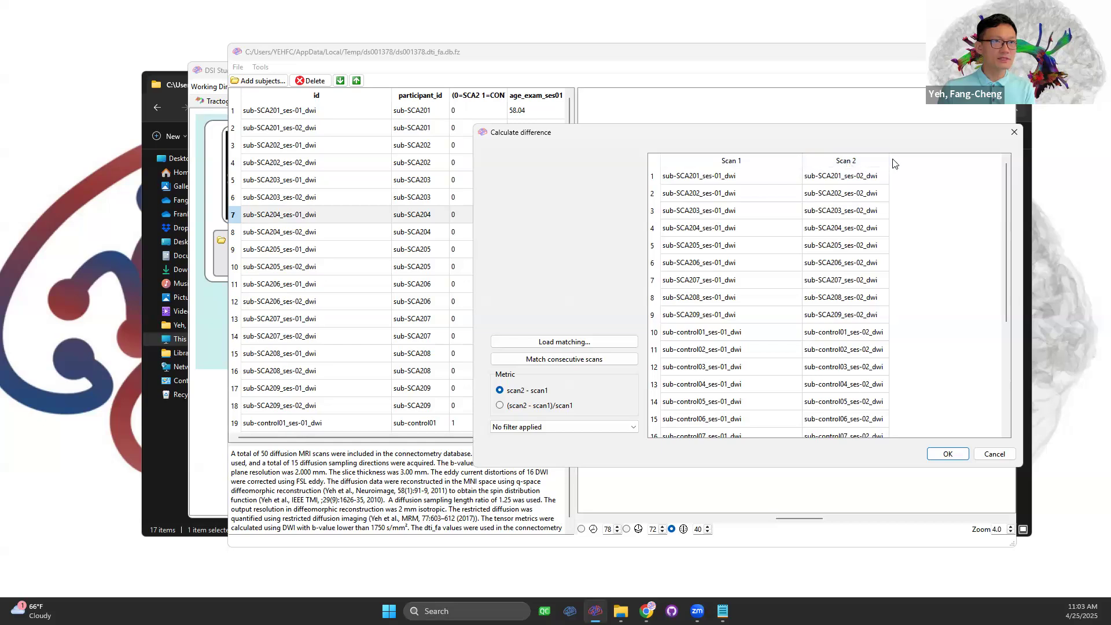
drag(888, 160, 971, 162)
- Check that each subject's session 1 scan is paired with the session 2 scan of the same subject
click(874, 182)
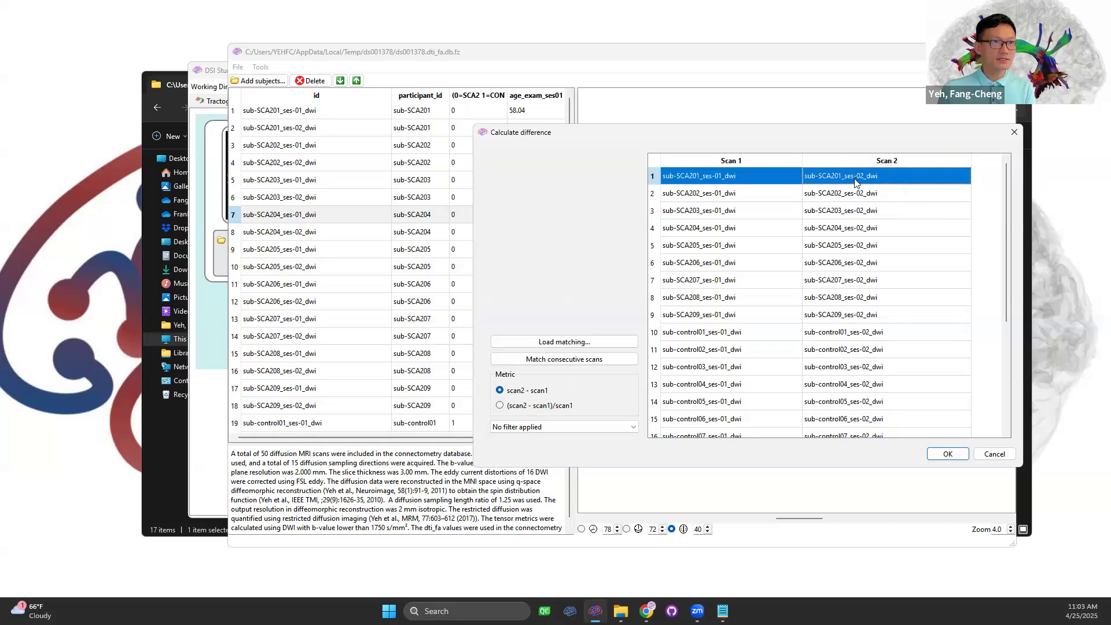
click(725, 194)
click(738, 214)
click(735, 233)
click(731, 249)
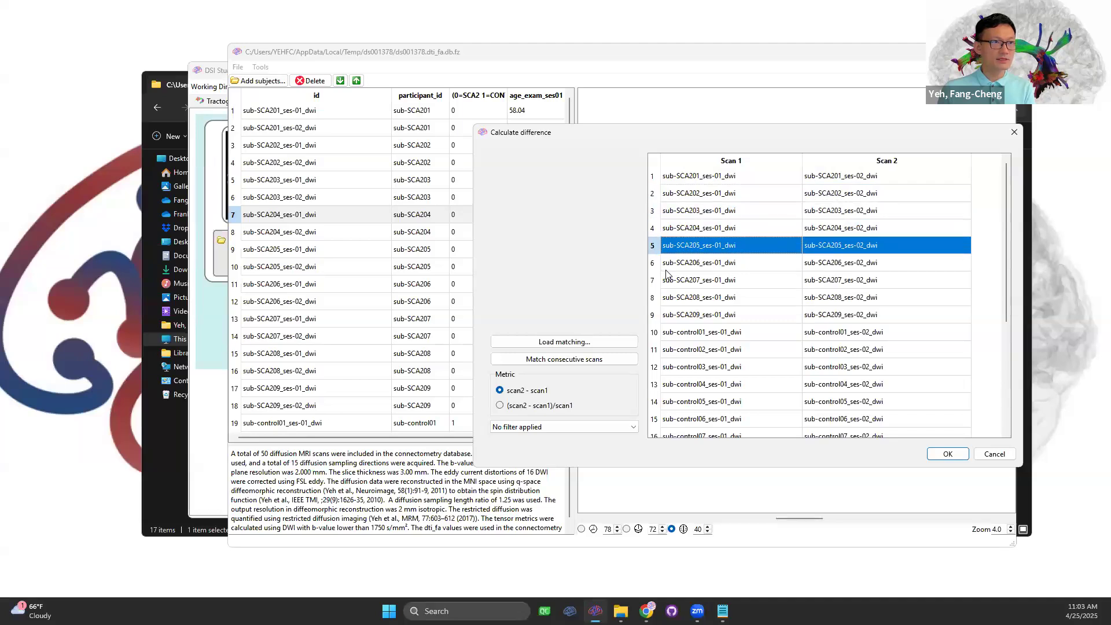
scroll(839, 394, down, 1)
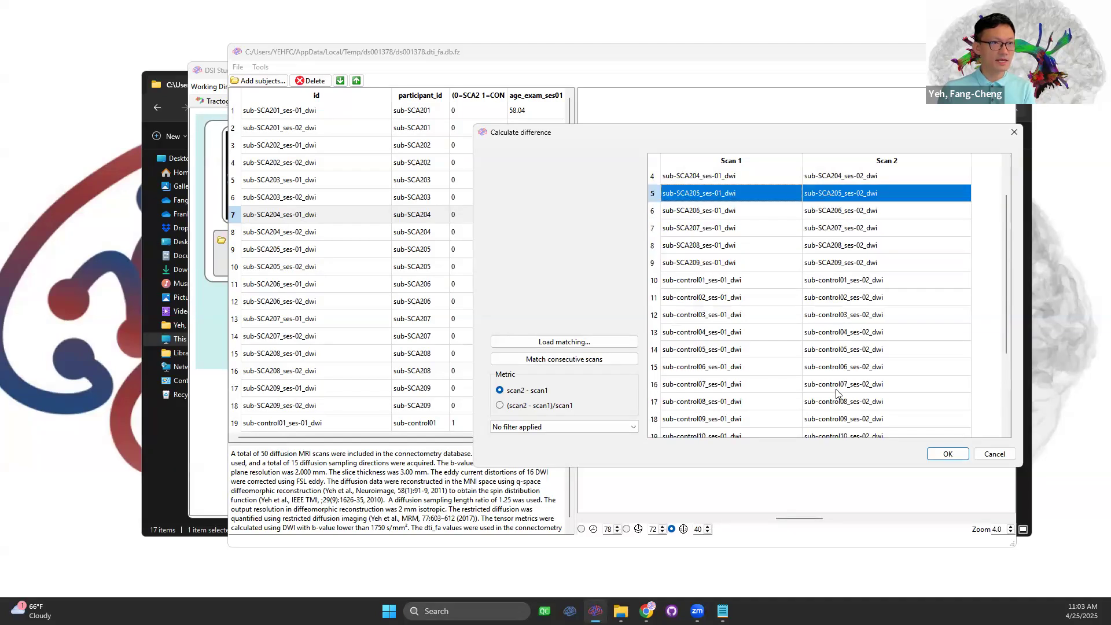
scroll(735, 374, up, 1)
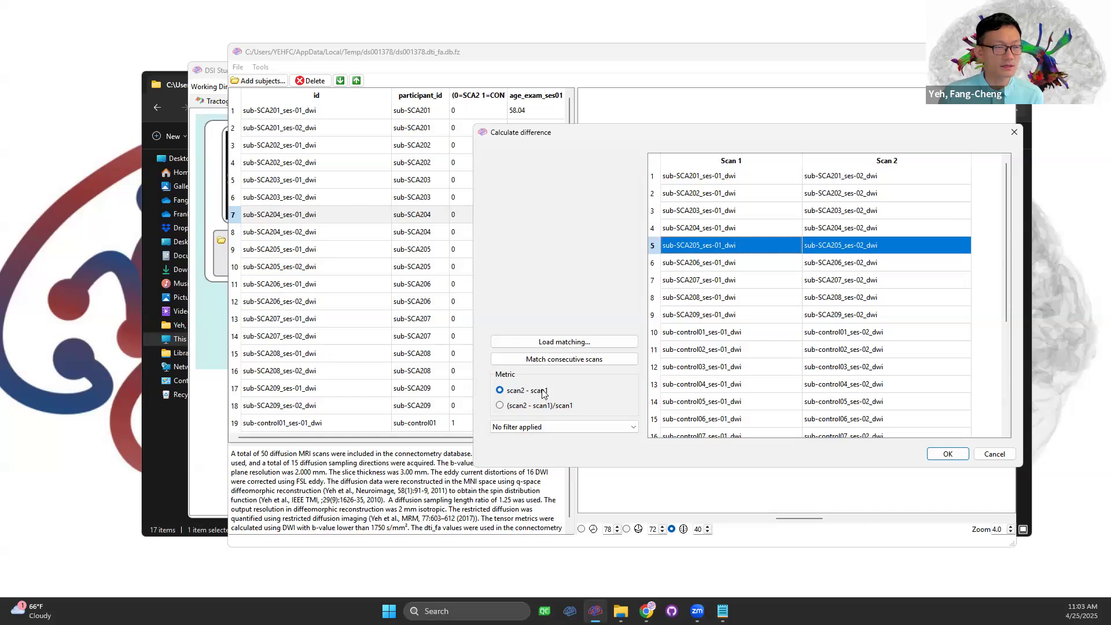
- Calculate the longitudinal difference for all matched pairs as scan2 - scan1 with no filter applied
click(570, 426)
click(570, 426)
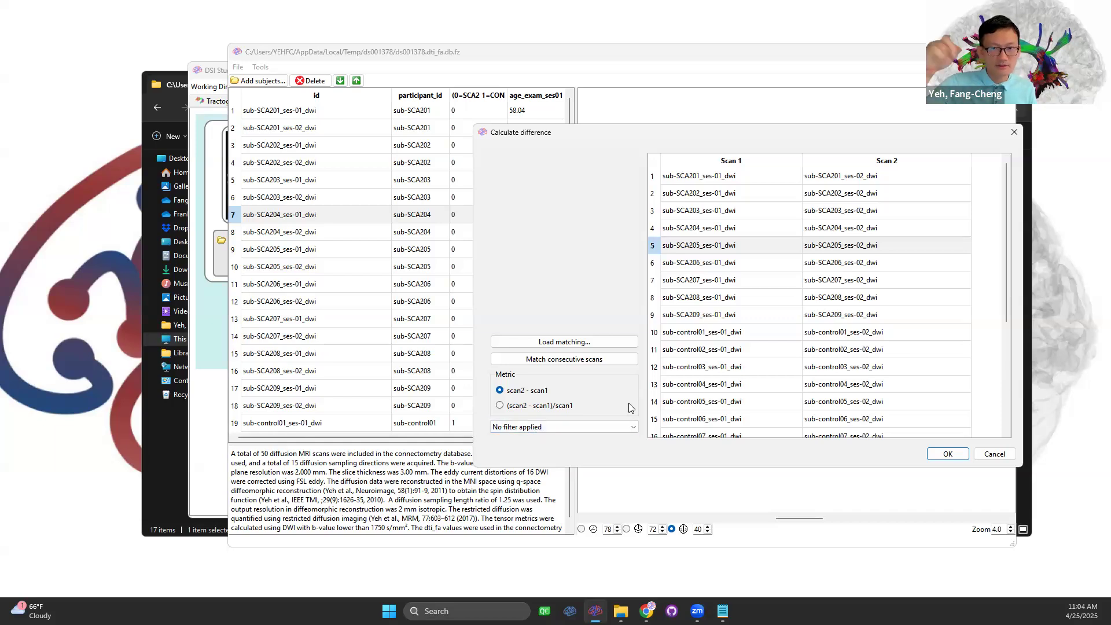
click(604, 426)
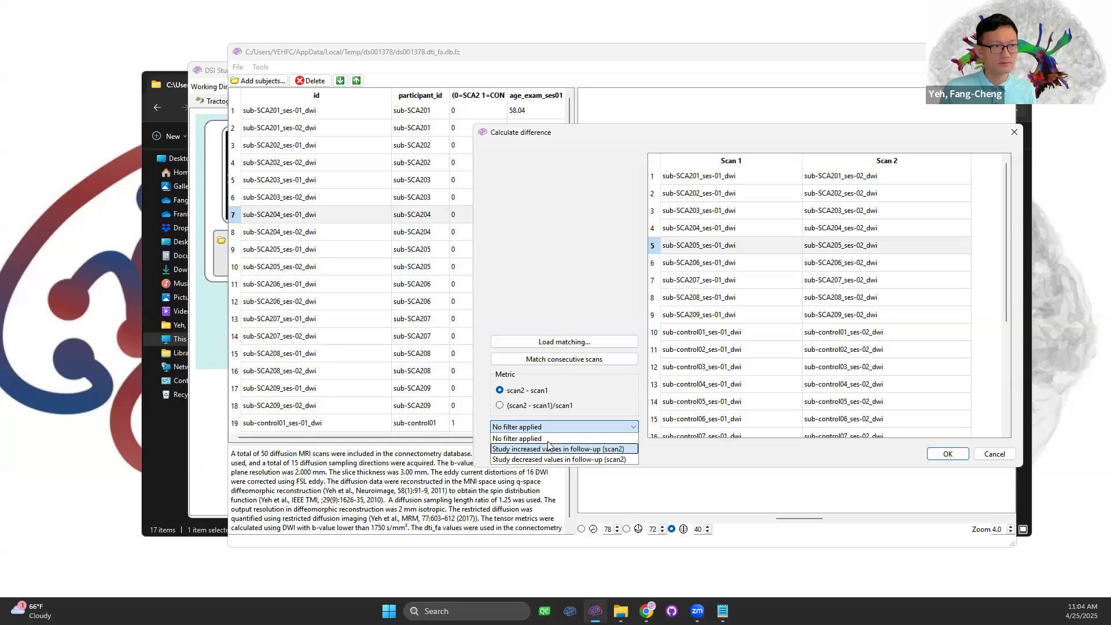
click(509, 440)
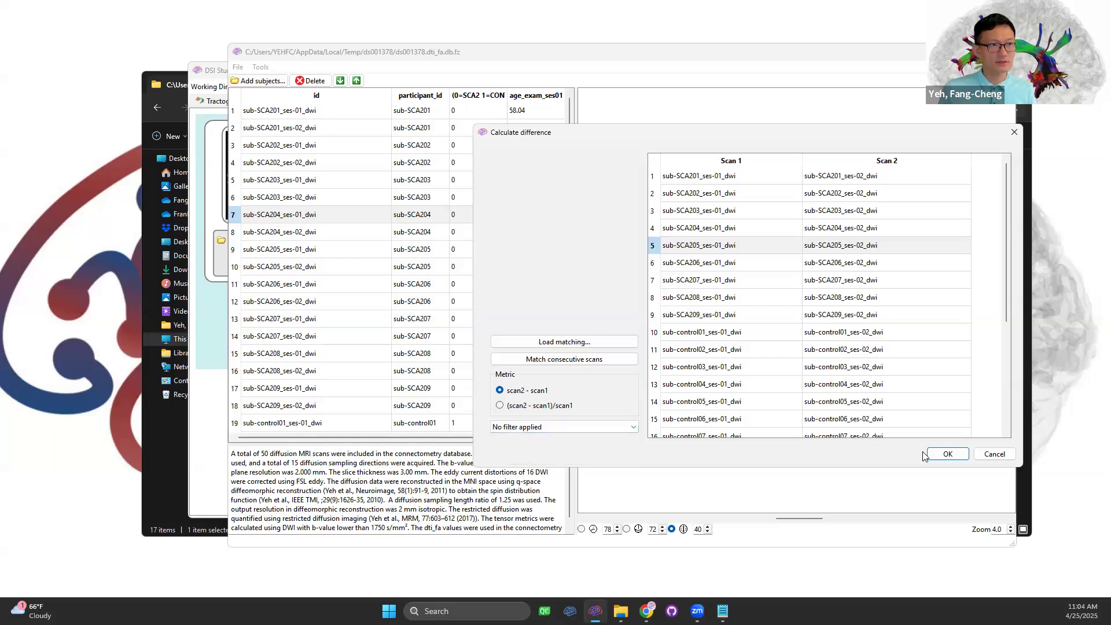
click(946, 454)
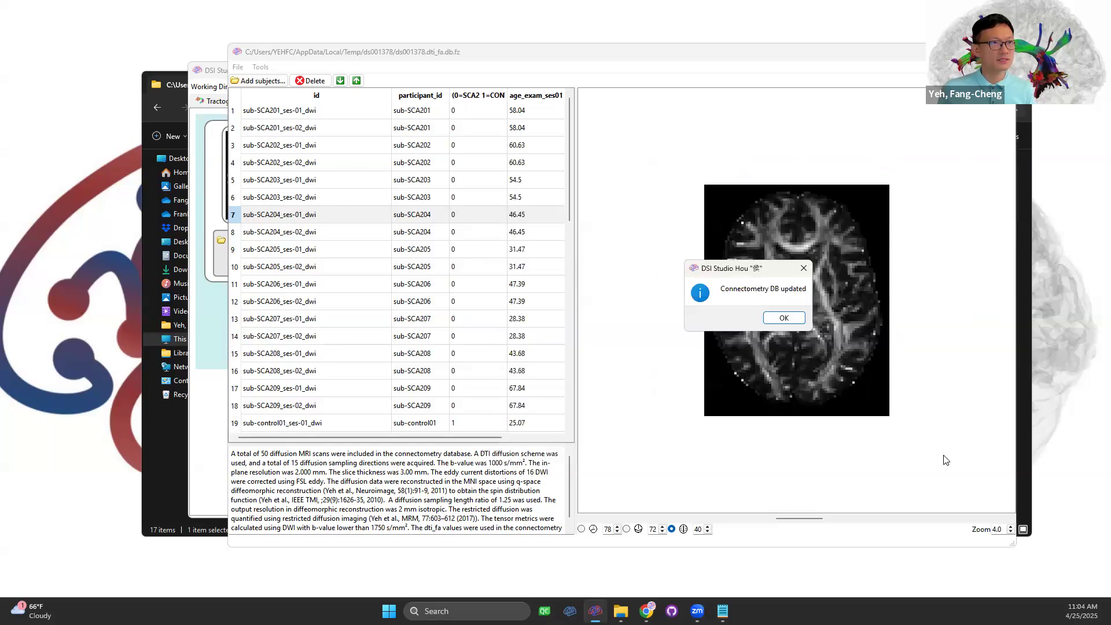
click(783, 318)
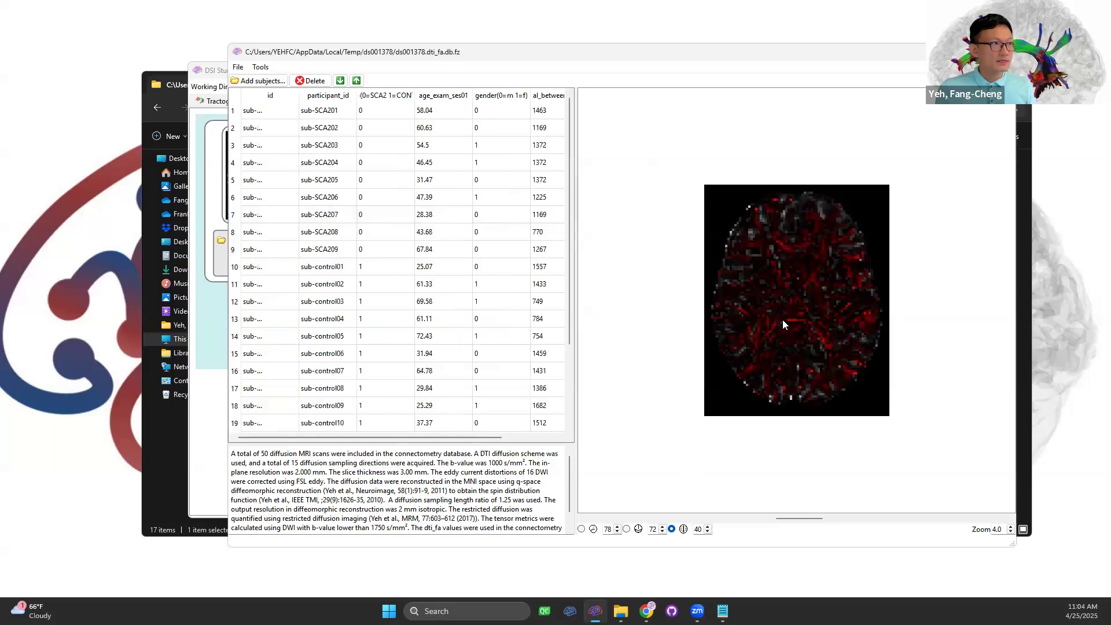
- View the difference images of the SCA2 patients from sub-SCA206 back up to sub-SCA201
click(408, 198)
key(Up)
key(Up)
key(Up)
key(Up)
key(Up)
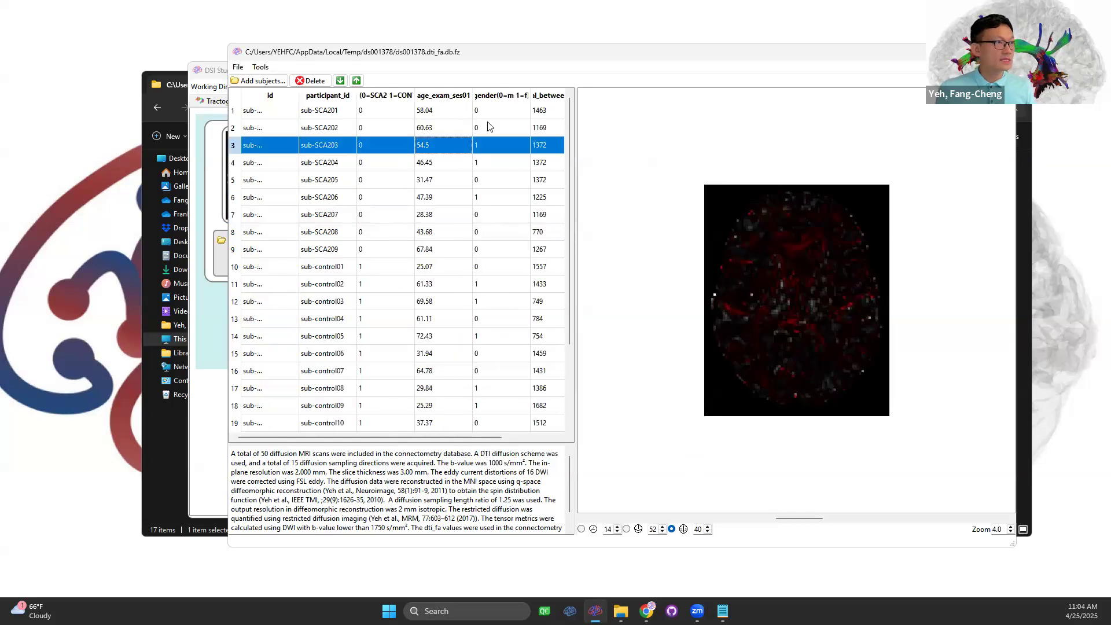
scroll(414, 197, down, 2)
scroll(420, 229, up, 2)
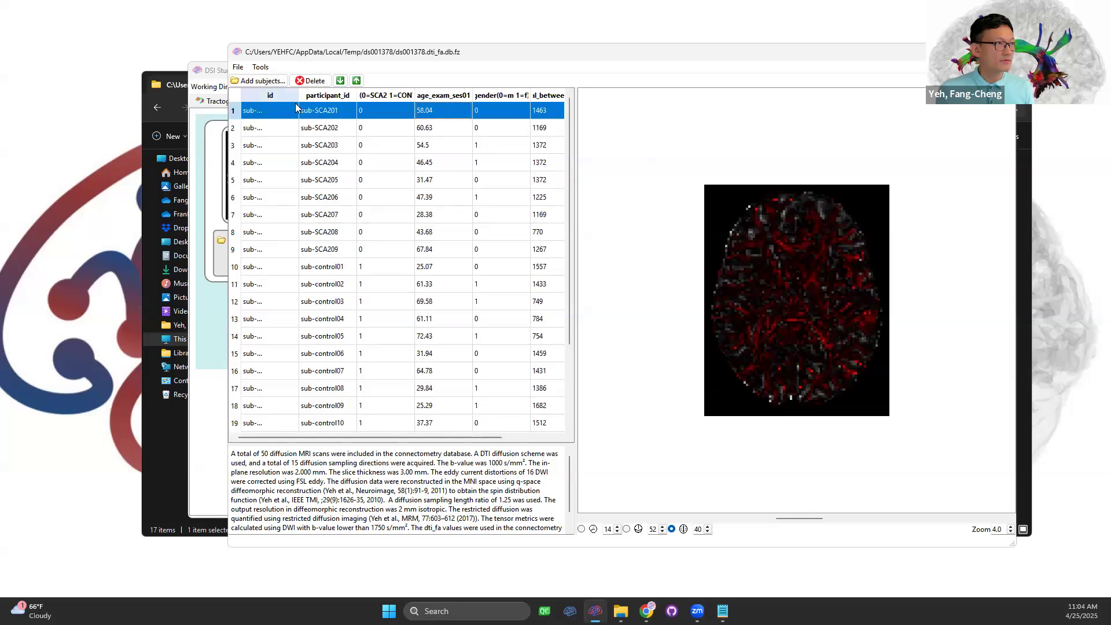
- Widen the id column to show the full difference names and inspect every subject's difference image down to sub-control16
drag(299, 95, 418, 103)
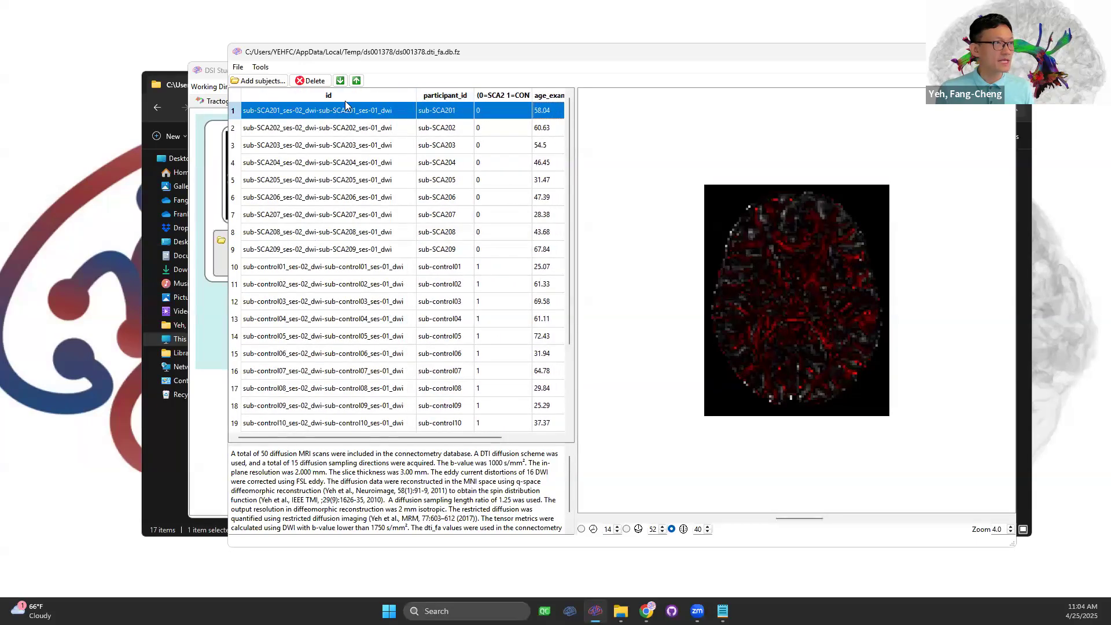
click(331, 128)
click(294, 112)
click(351, 131)
click(356, 113)
key(Down)
key(Down)
key(Down)
key(Down)
key(Down)
key(Down)
key(Down)
key(Down)
key(Down)
key(Down)
key(Down)
key(Down)
key(Down)
key(Down)
key(Down)
key(Down)
key(Down)
key(Down)
key(Down)
key(Down)
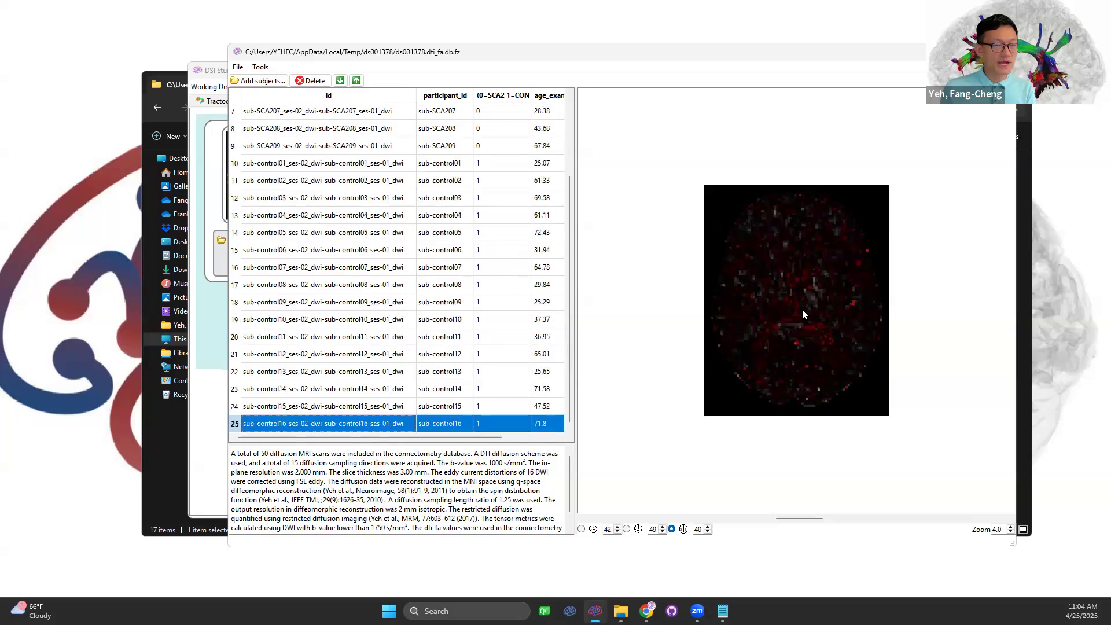
- Sweep repeatedly through the patients' and controls' difference images to compare them, ending on sub-SCA201
key(Up)
key(Up)
key(Up)
key(Up)
key(Up)
key(Up)
key(Up)
key(Up)
key(Up)
key(Up)
key(Up)
key(Up)
key(Up)
key(Up)
key(Up)
key(Up)
key(Up)
key(Up)
key(Up)
key(Up)
key(Up)
key(Up)
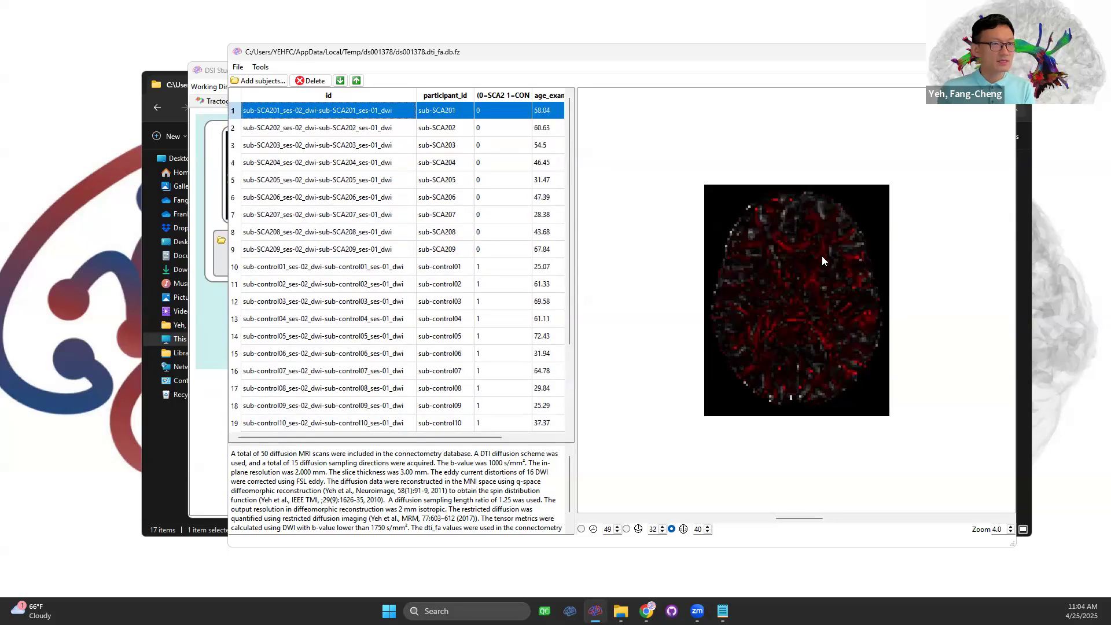
key(Down)
key(Down)
key(Down)
key(Down)
key(Down)
key(Down)
key(Down)
key(Down)
key(Down)
key(Down)
key(Down)
key(Down)
key(Down)
key(Down)
key(Down)
key(Down)
key(Down)
key(Down)
key(Down)
key(Down)
key(Down)
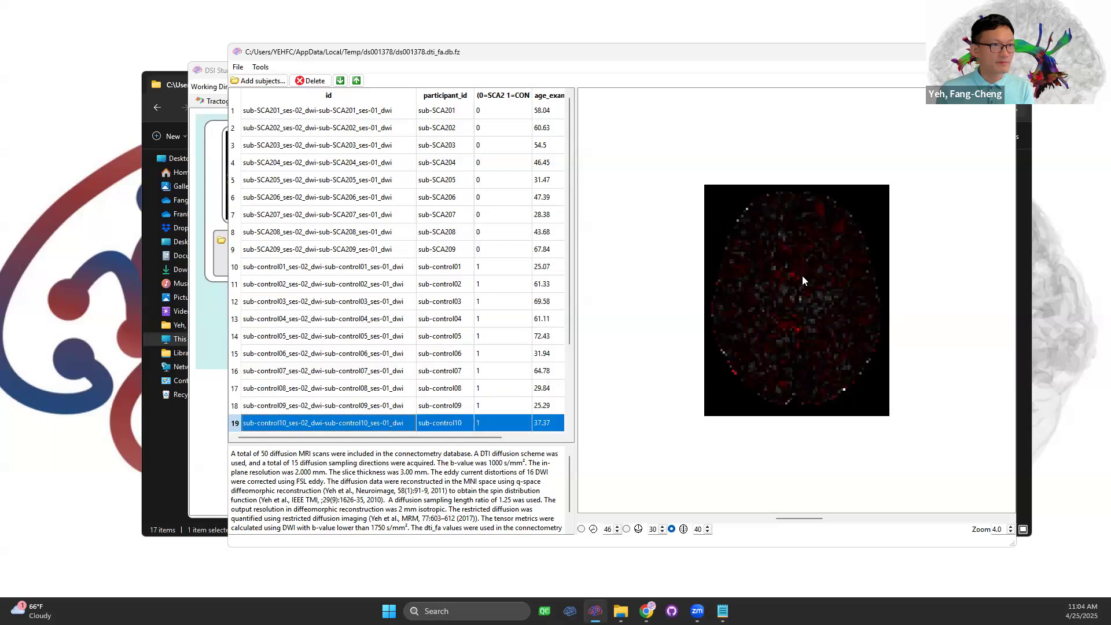
key(Up)
key(Up)
key(Up)
key(Up)
key(Up)
key(Up)
key(Up)
key(Up)
key(Up)
key(Up)
key(Up)
key(Up)
key(Up)
key(Up)
key(Up)
key(Up)
key(Up)
key(Up)
key(Up)
key(Up)
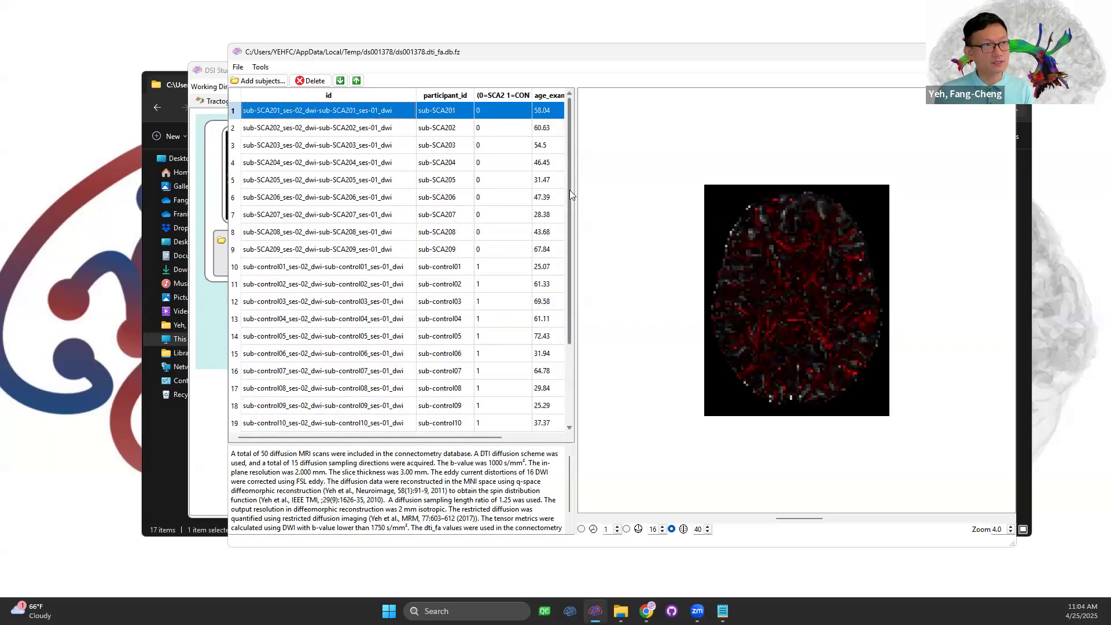
click(238, 67)
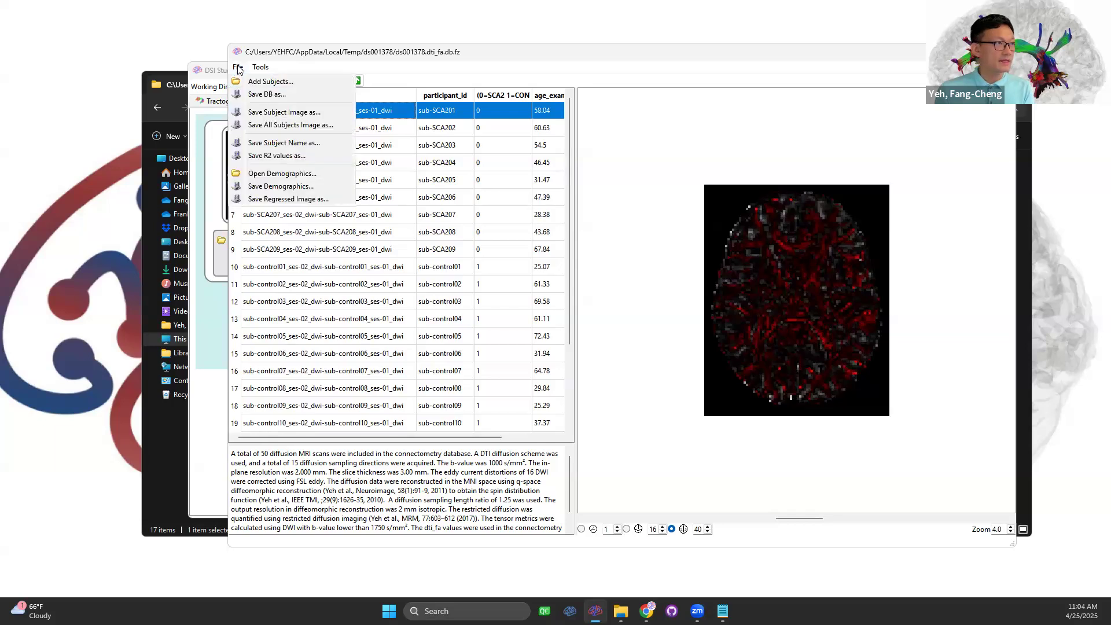
click(248, 95)
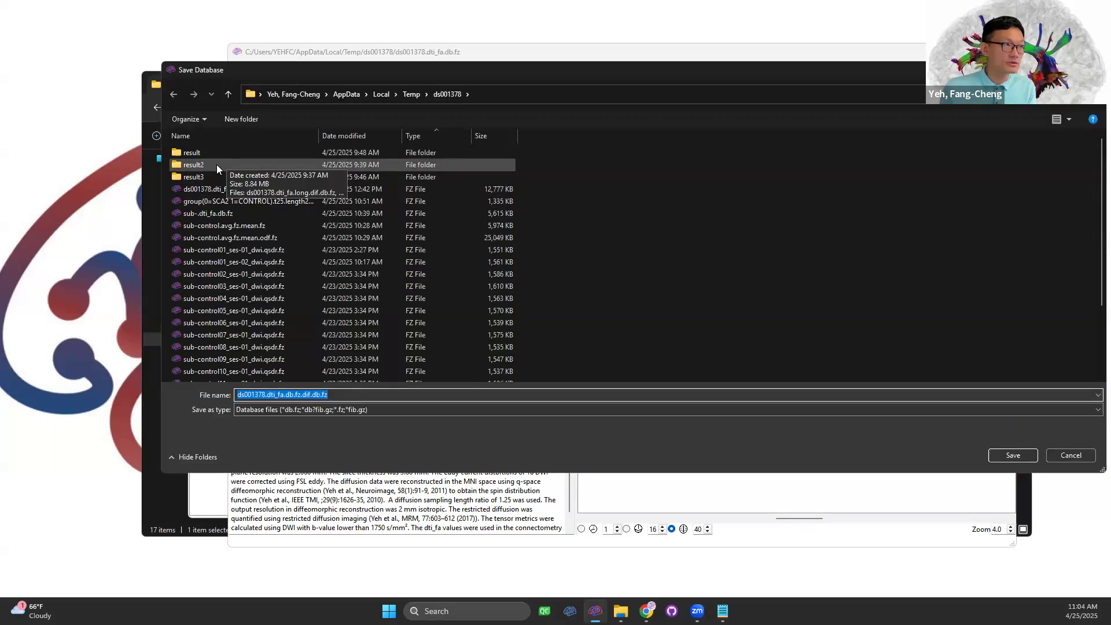
click(215, 164)
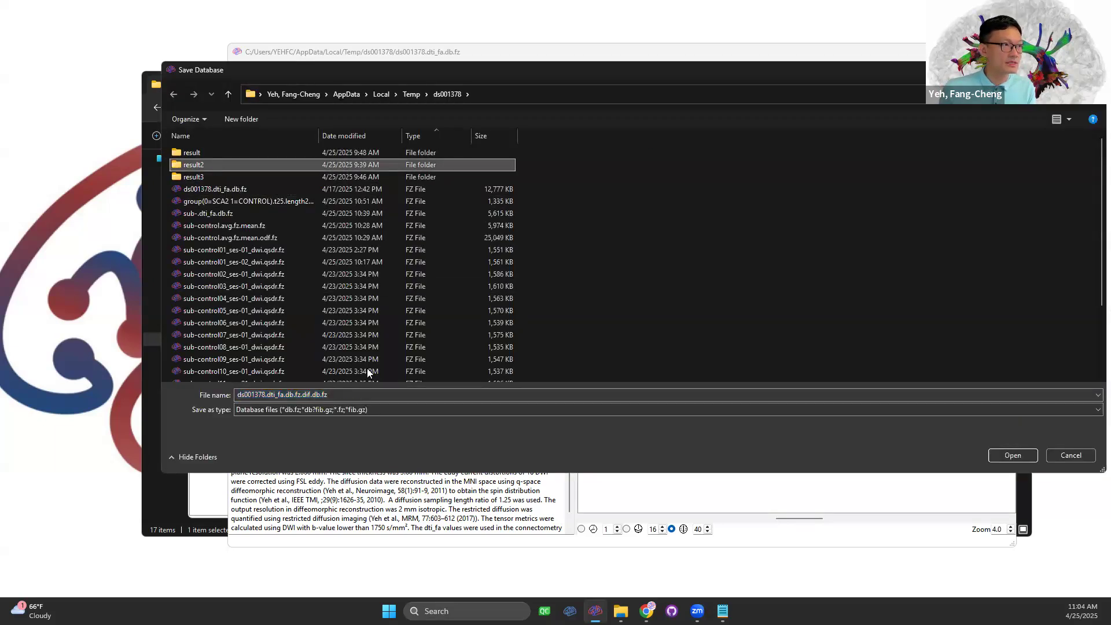
click(344, 394)
click(1070, 456)
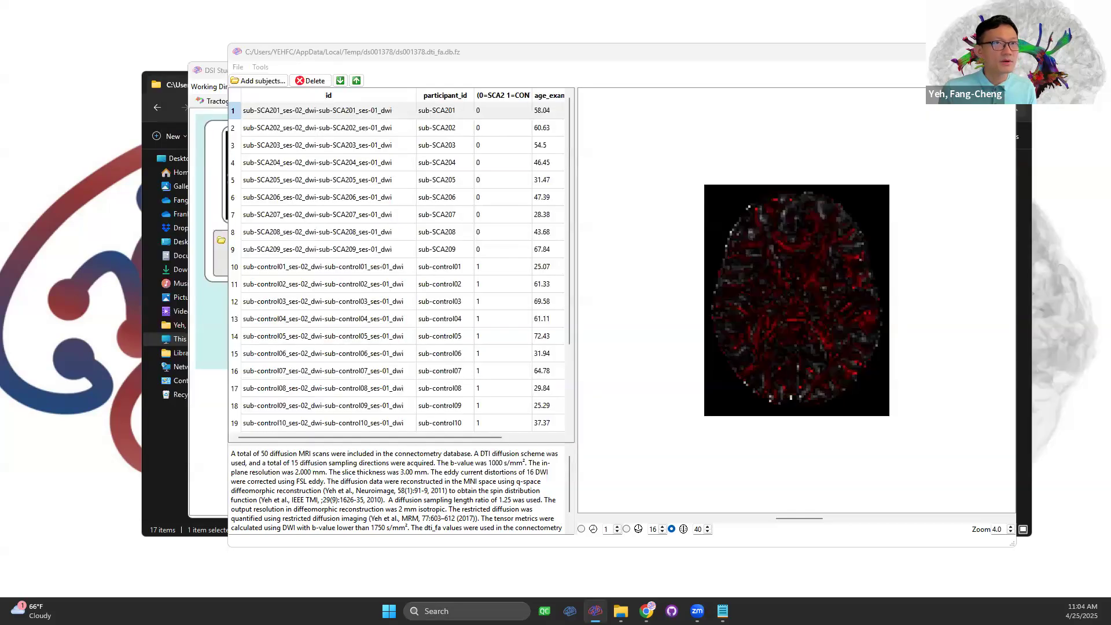
- Close the database editor and open ds001378.dti_fa.long.dif.db.fz from the result2 folder for correlational tracking
click(1002, 52)
click(621, 321)
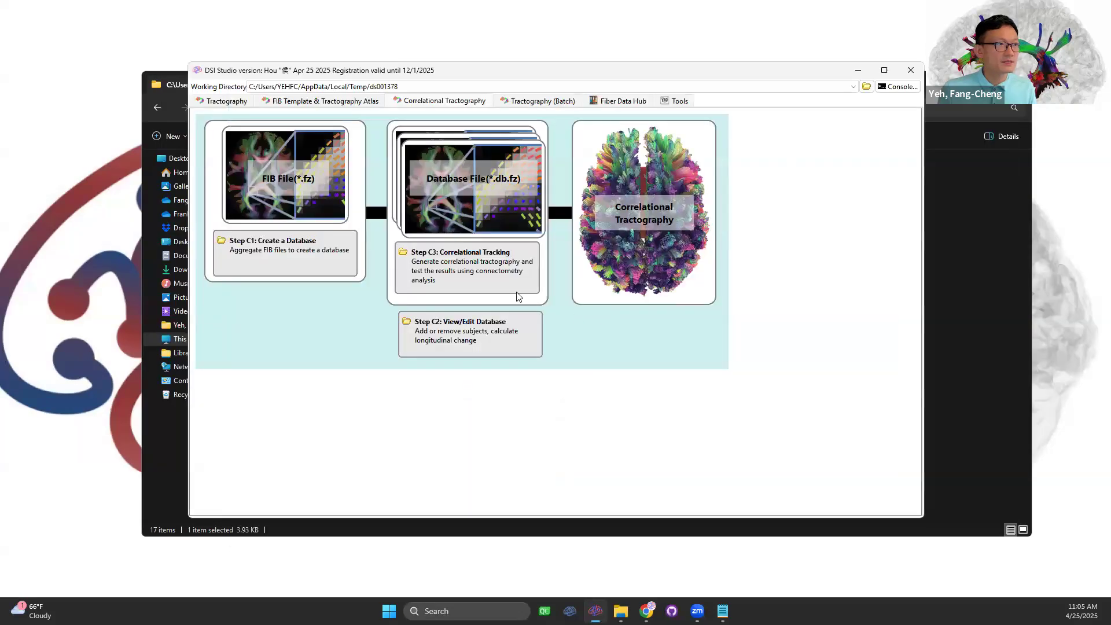
click(441, 267)
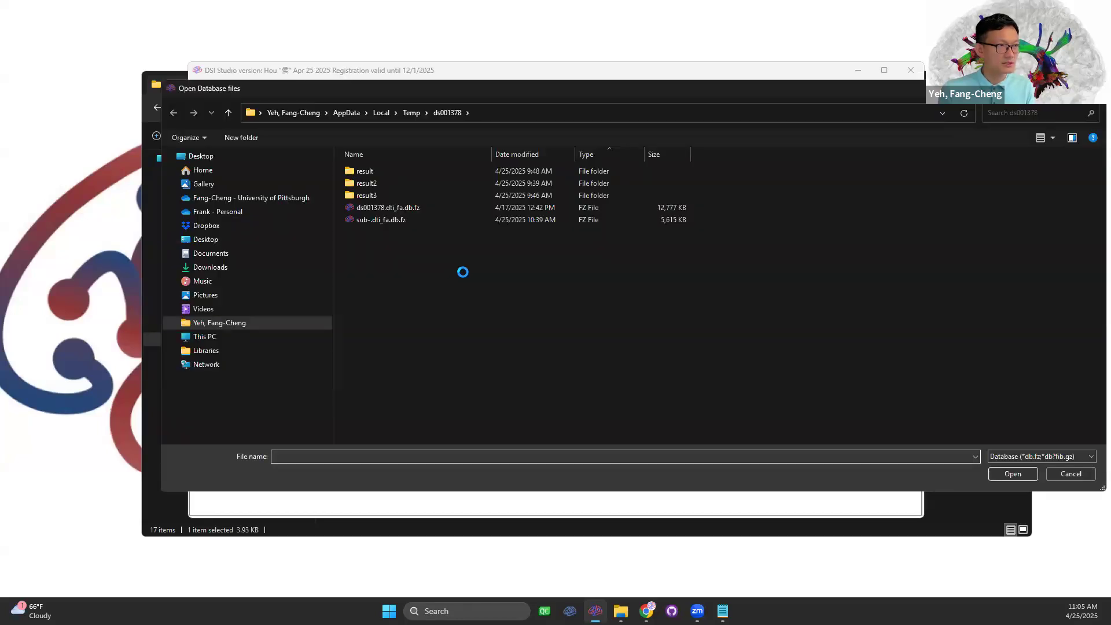
click(376, 182)
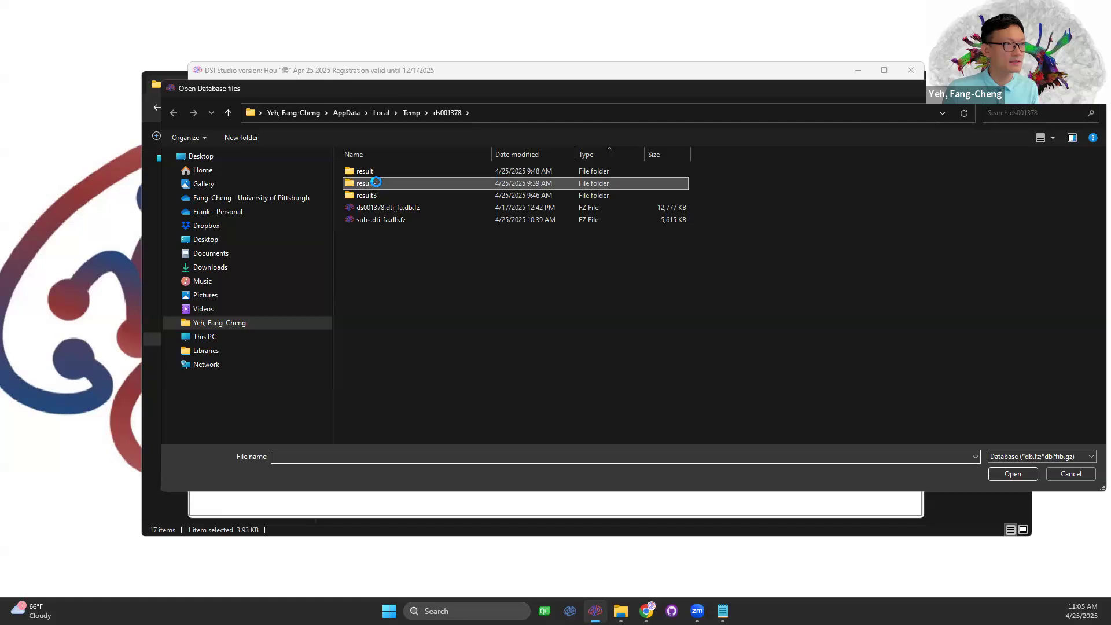
double_click(376, 182)
click(421, 170)
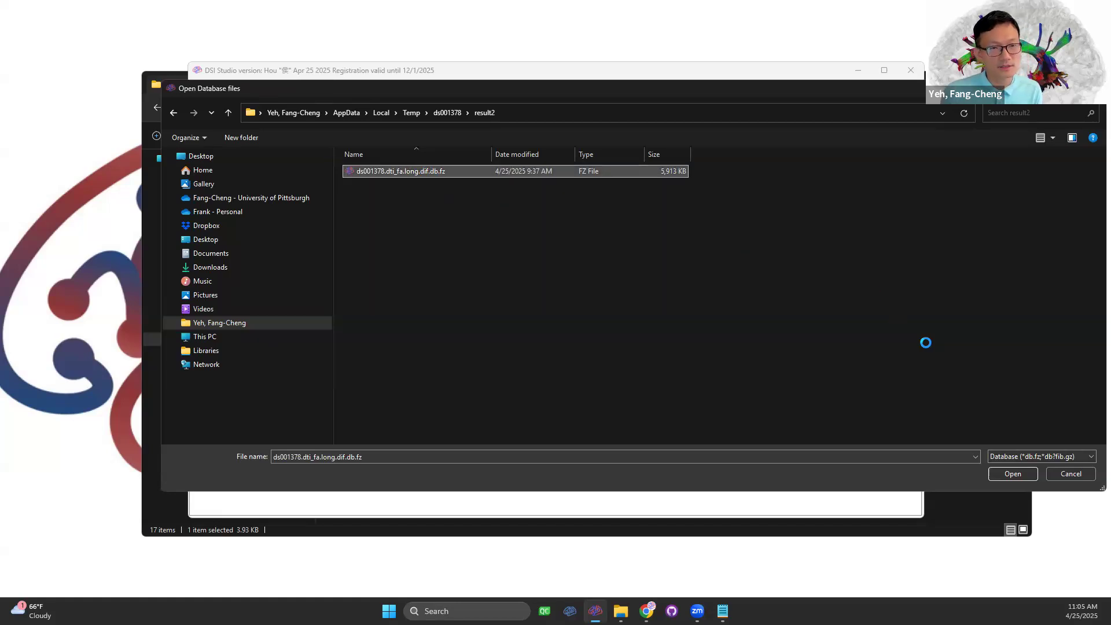
click(1012, 473)
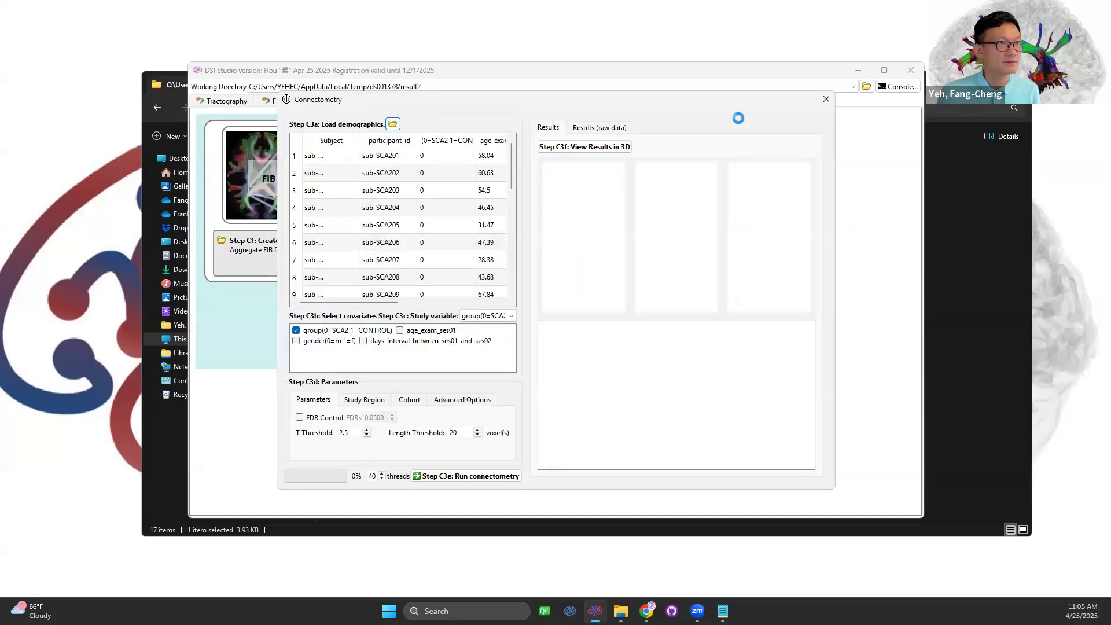
- Reposition and enlarge the Connectometry window to show more of the demographics table's columns
drag(741, 99, 642, 58)
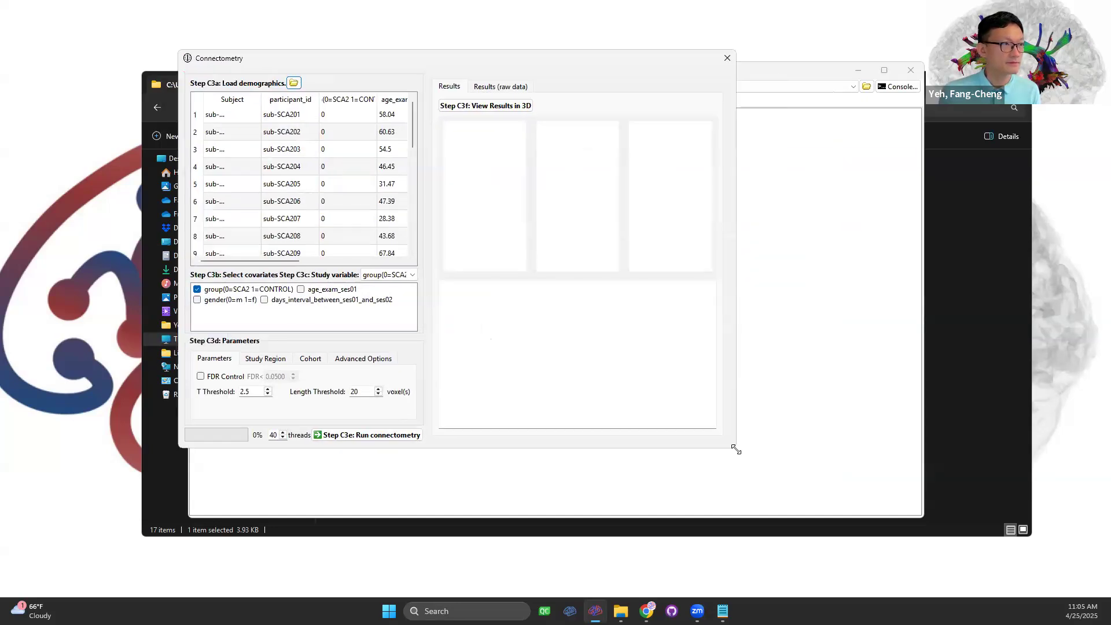
drag(735, 449, 1036, 509)
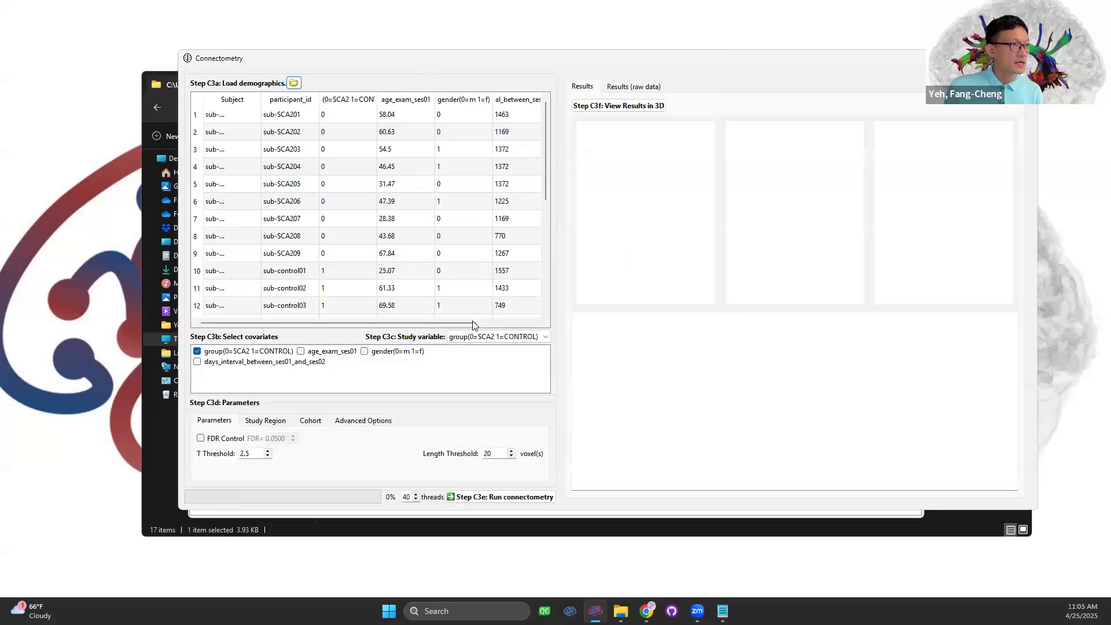
click(494, 323)
drag(486, 322, 404, 322)
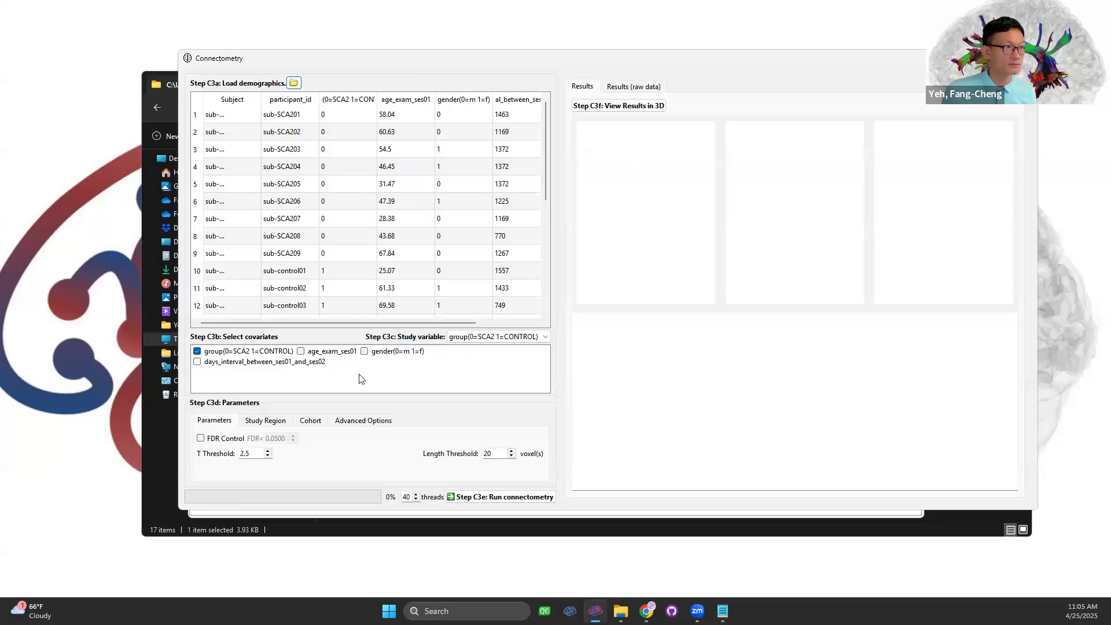
- Restrict the cohort to the SCA2 patients with the selection criterion group(0=SCA2 1=CONTROL)=0
click(313, 421)
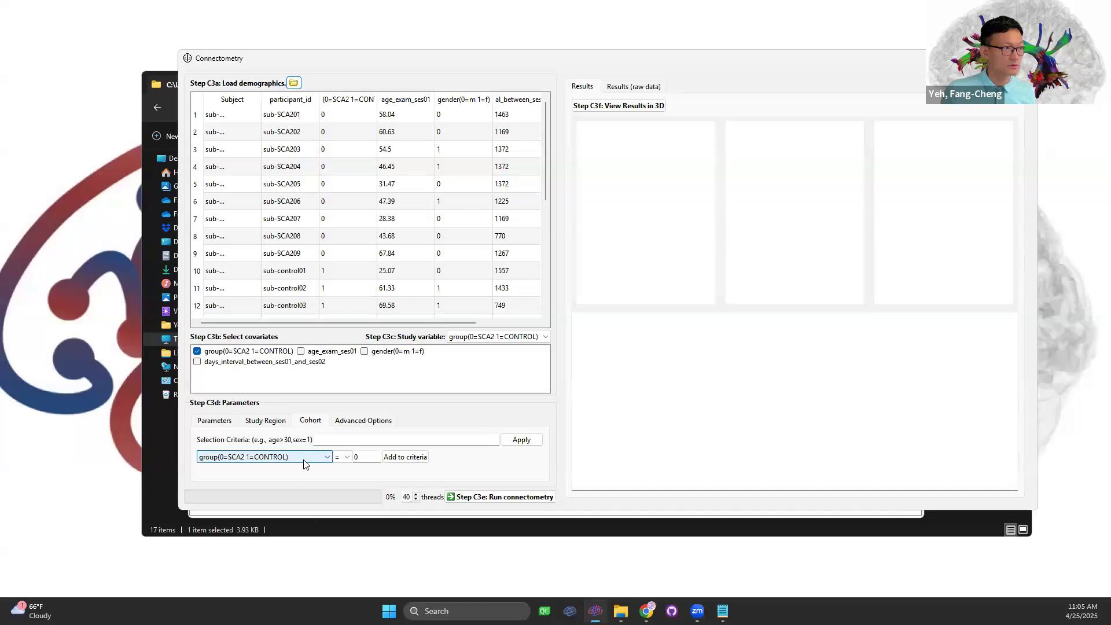
click(367, 458)
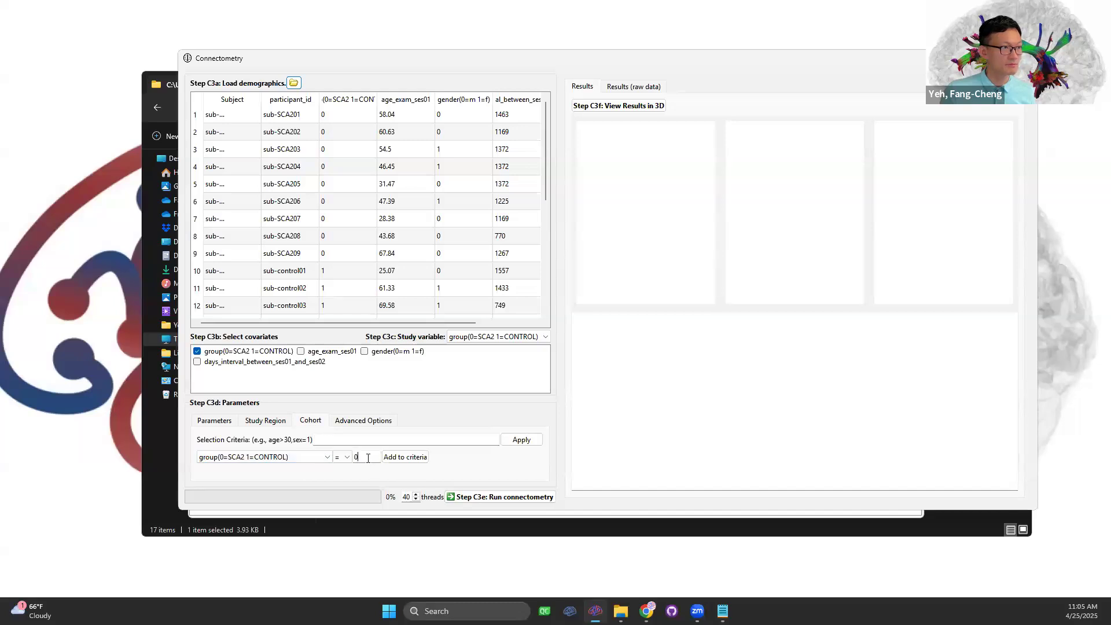
click(405, 457)
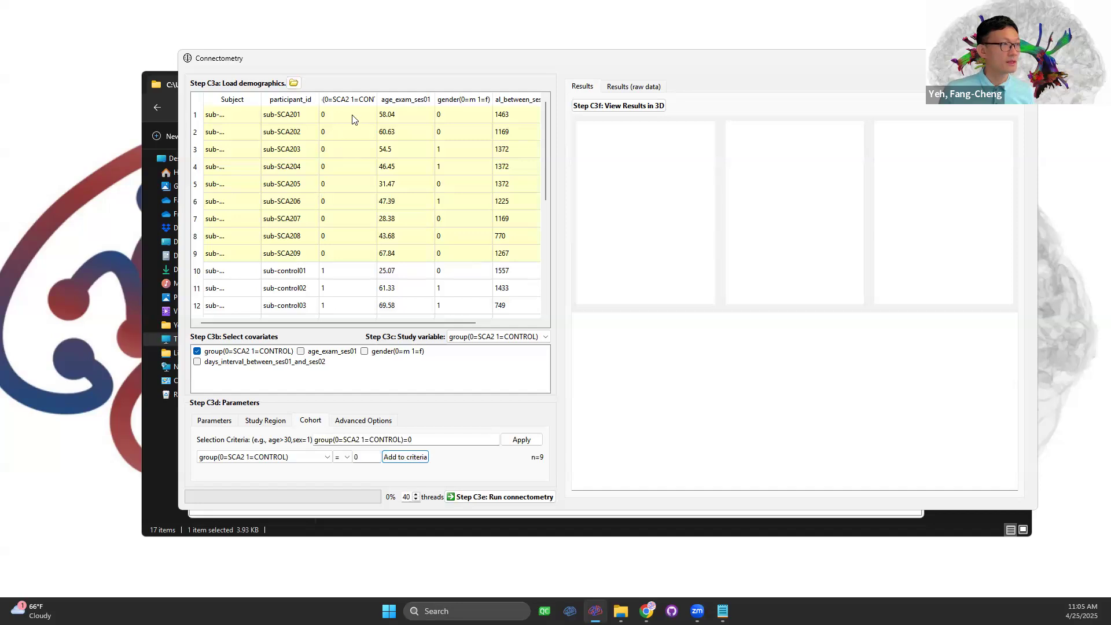
- Run connectometry with longitudinal change as the study variable, adding age_exam_ses01 and gender(0=m 1=f) as covariates
click(509, 338)
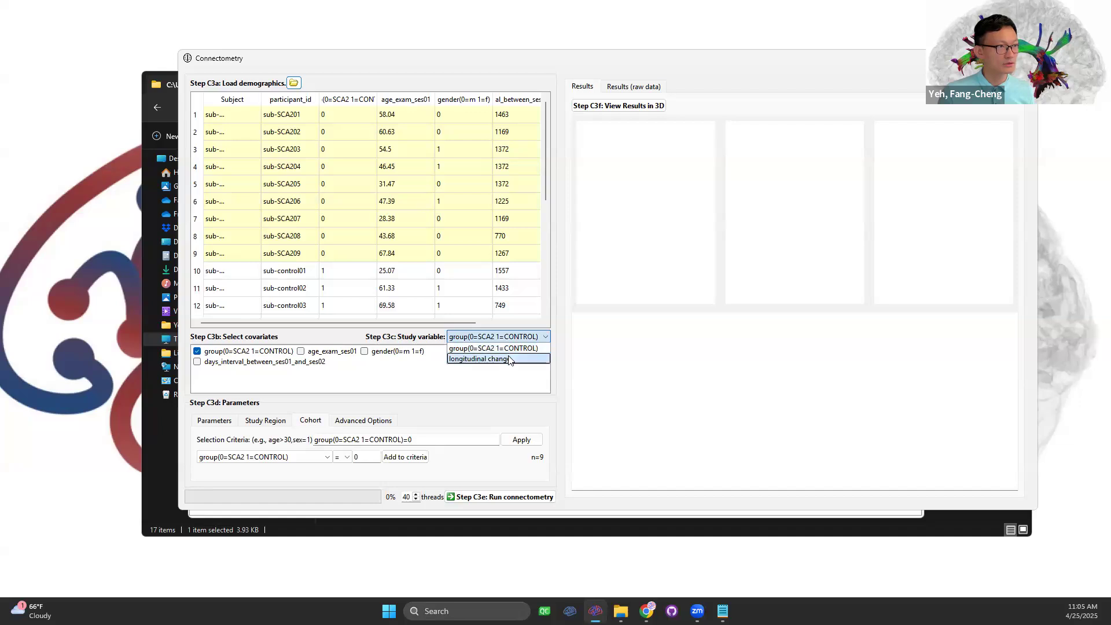
click(510, 359)
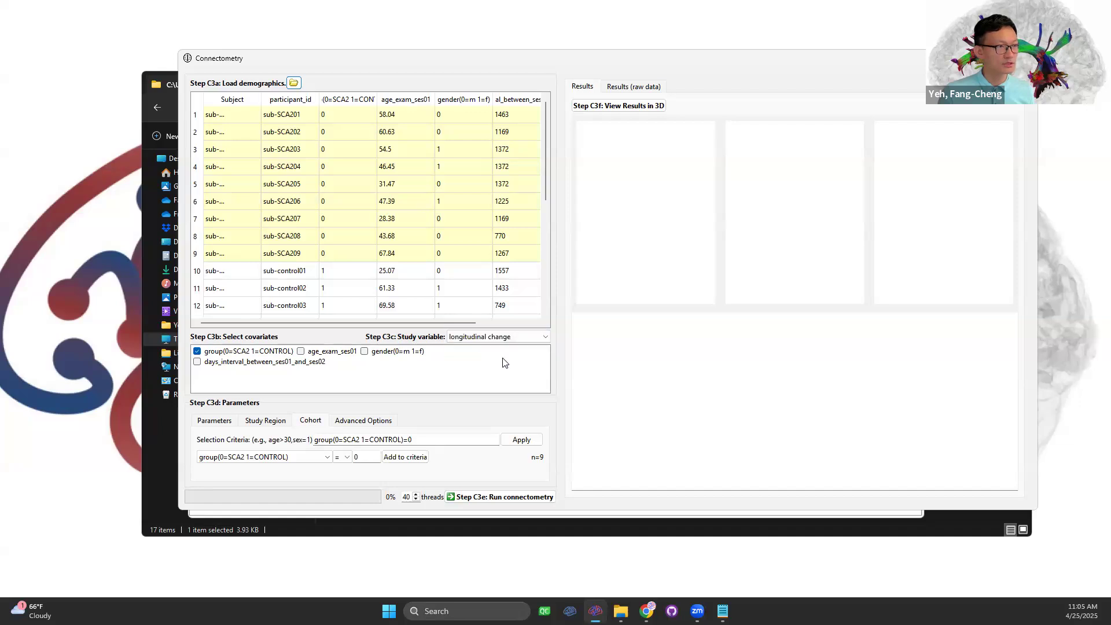
click(300, 351)
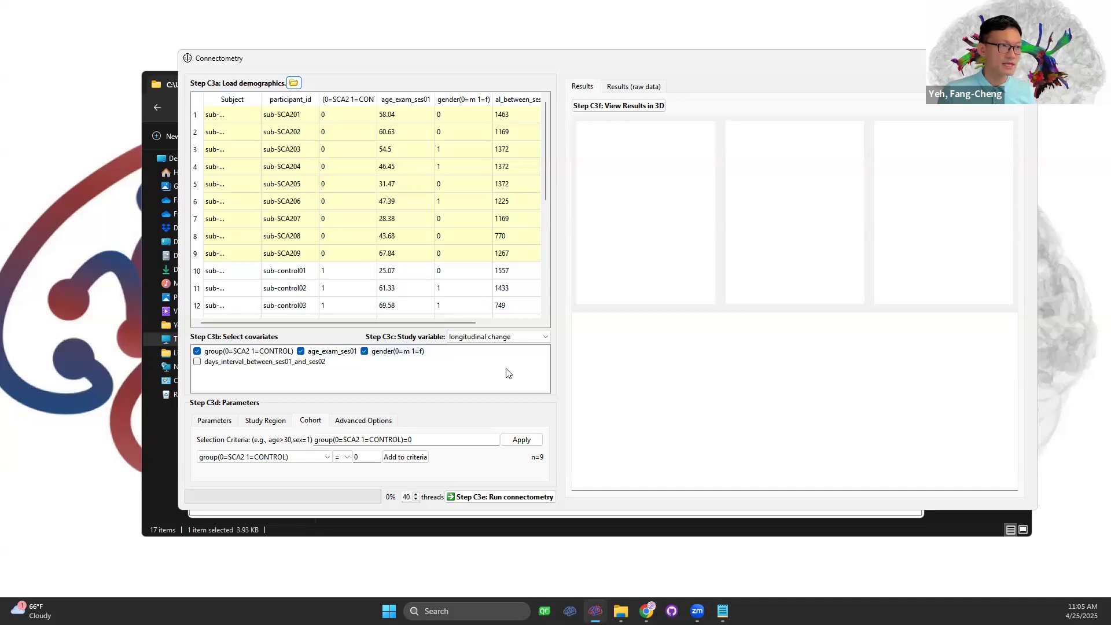
click(508, 339)
click(508, 339)
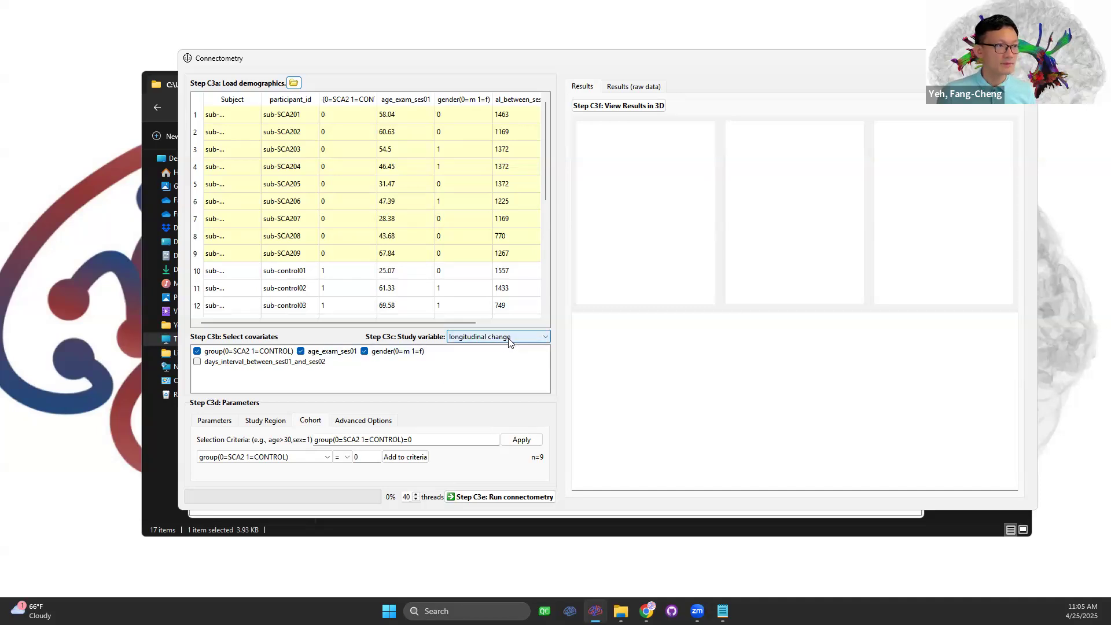
click(498, 499)
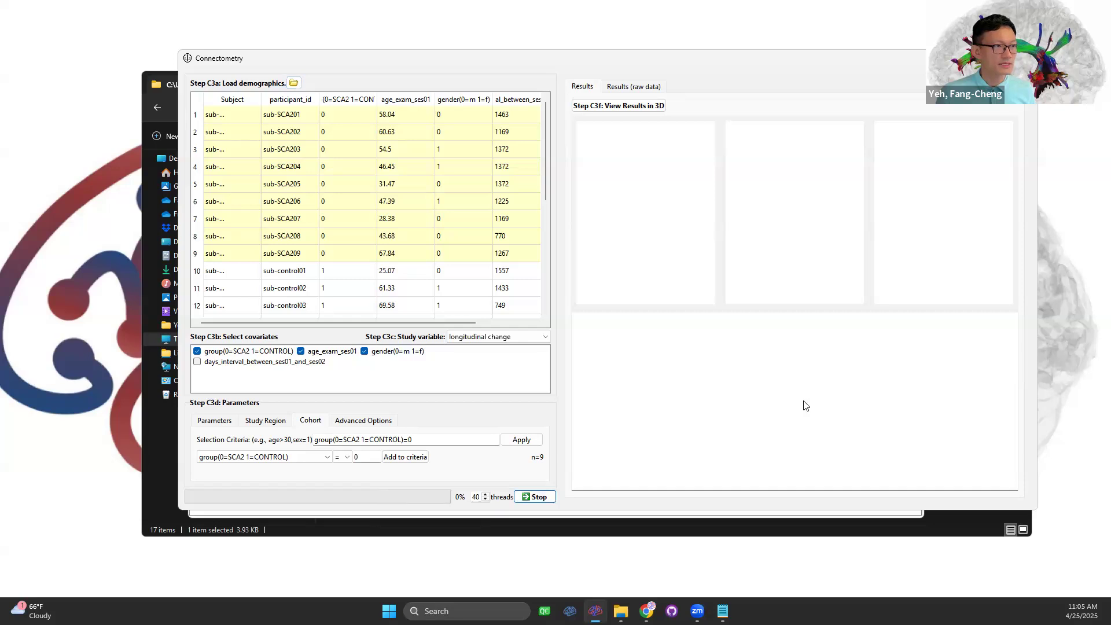
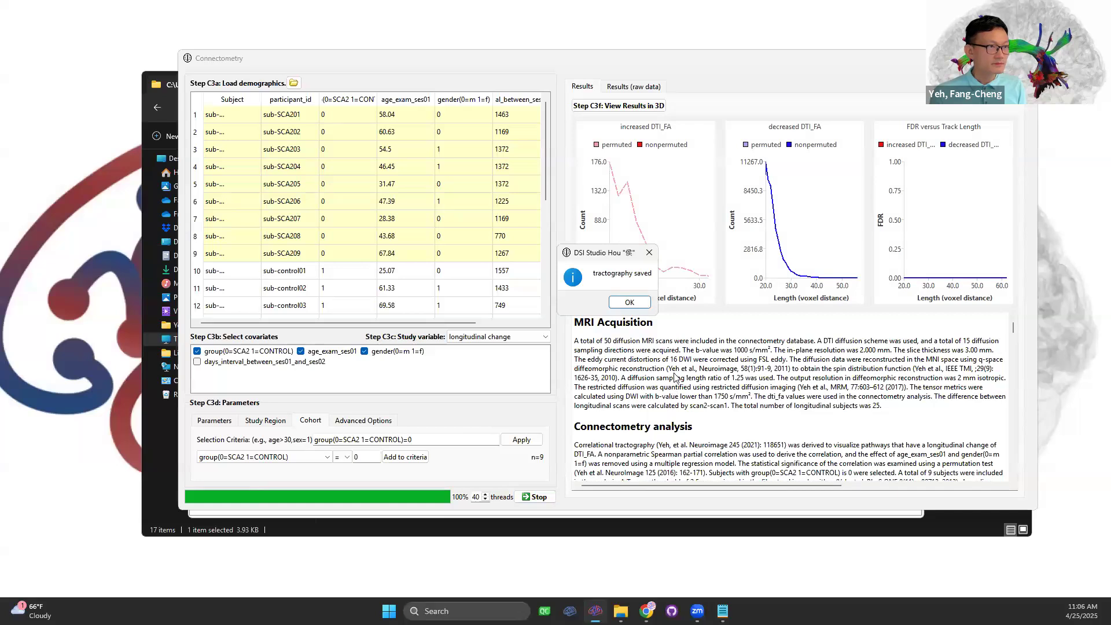
click(623, 305)
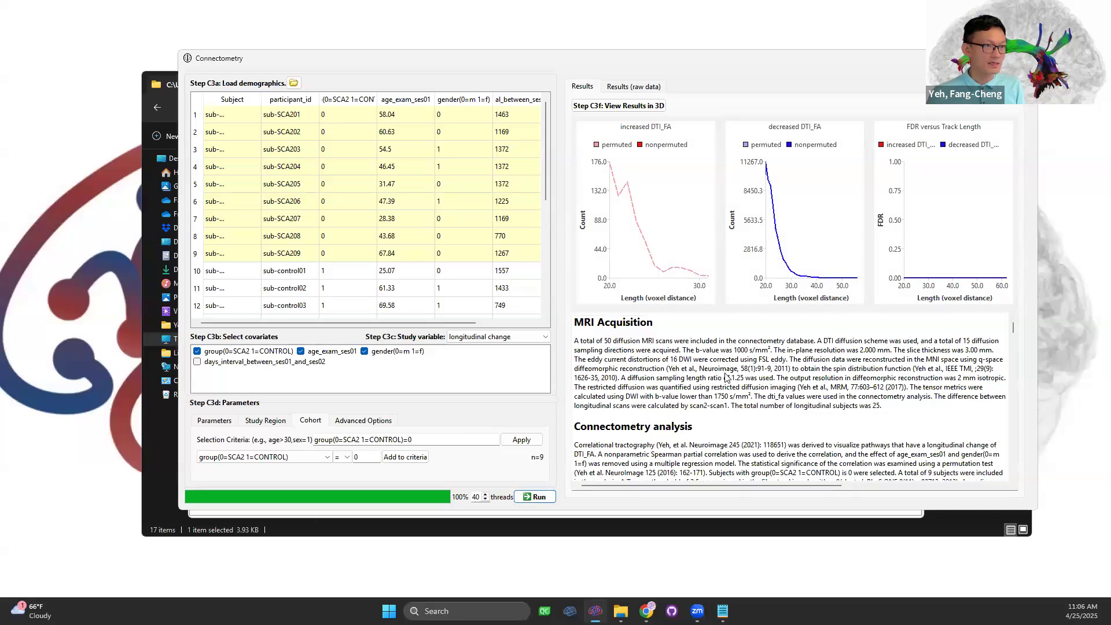
- Review the results report down to the figure and FDR of tracks with increased DTI_FA
scroll(877, 396, down, 6)
scroll(877, 396, down, 2)
drag(1013, 355, 1011, 378)
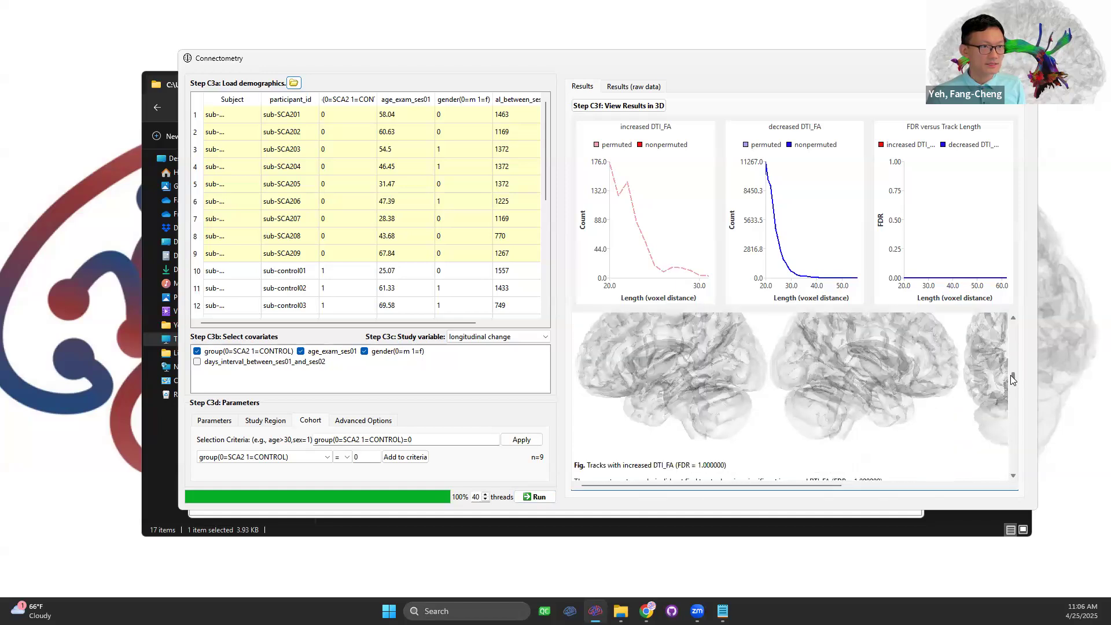
drag(590, 466, 728, 471)
scroll(752, 461, down, 1)
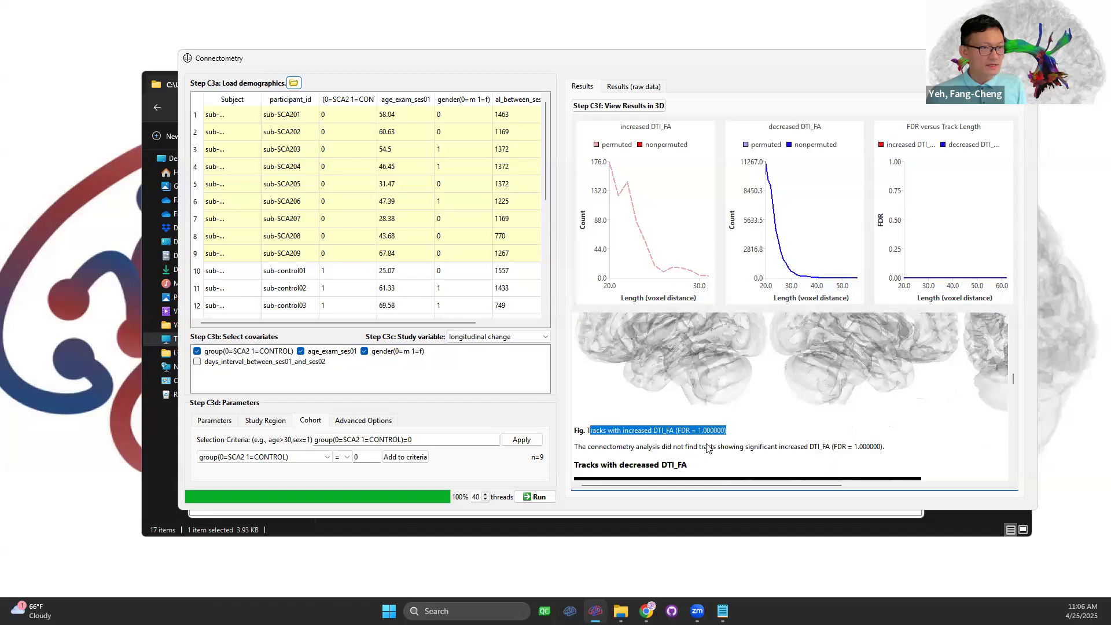
scroll(649, 347, up, 2)
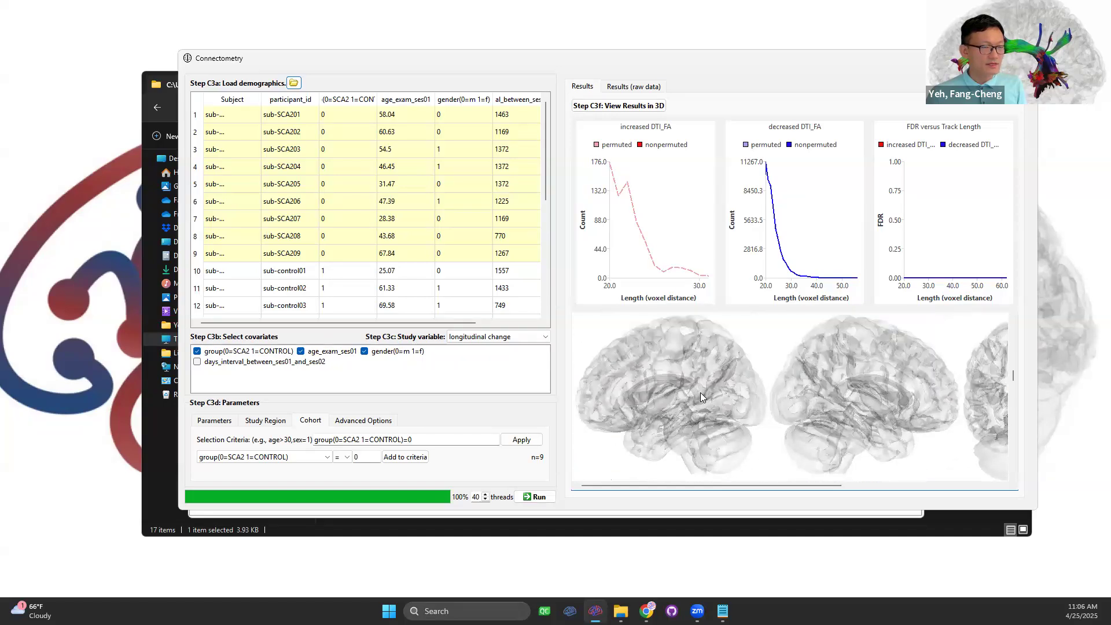
- Examine the report's brain figure and FDR for tracks with decreased DTI_FA
scroll(699, 390, down, 5)
scroll(725, 394, down, 8)
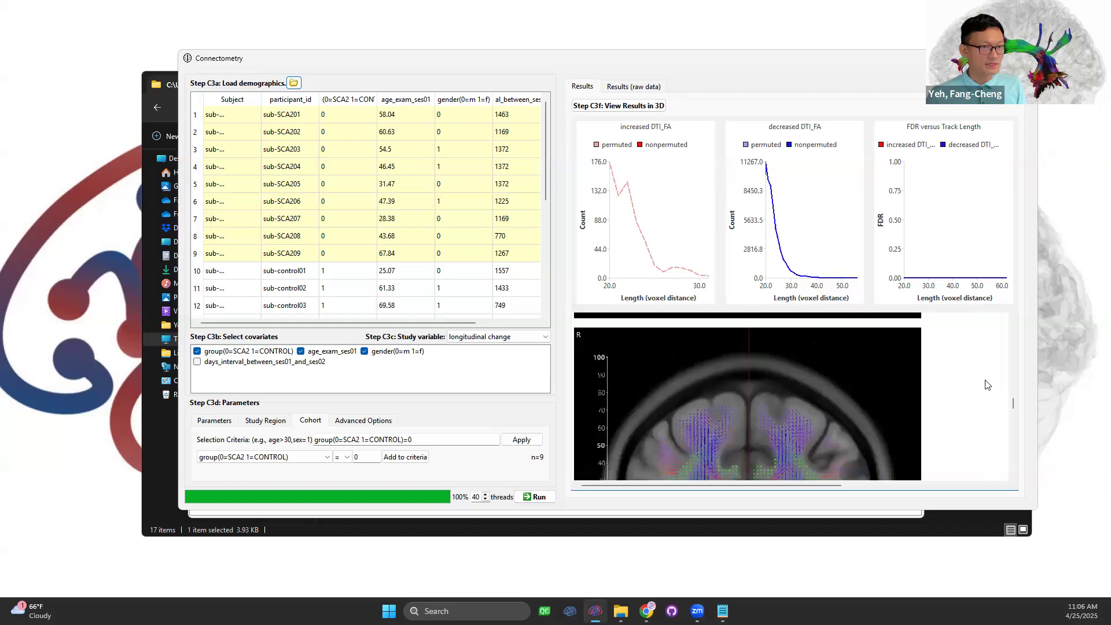
drag(1012, 408, 1011, 422)
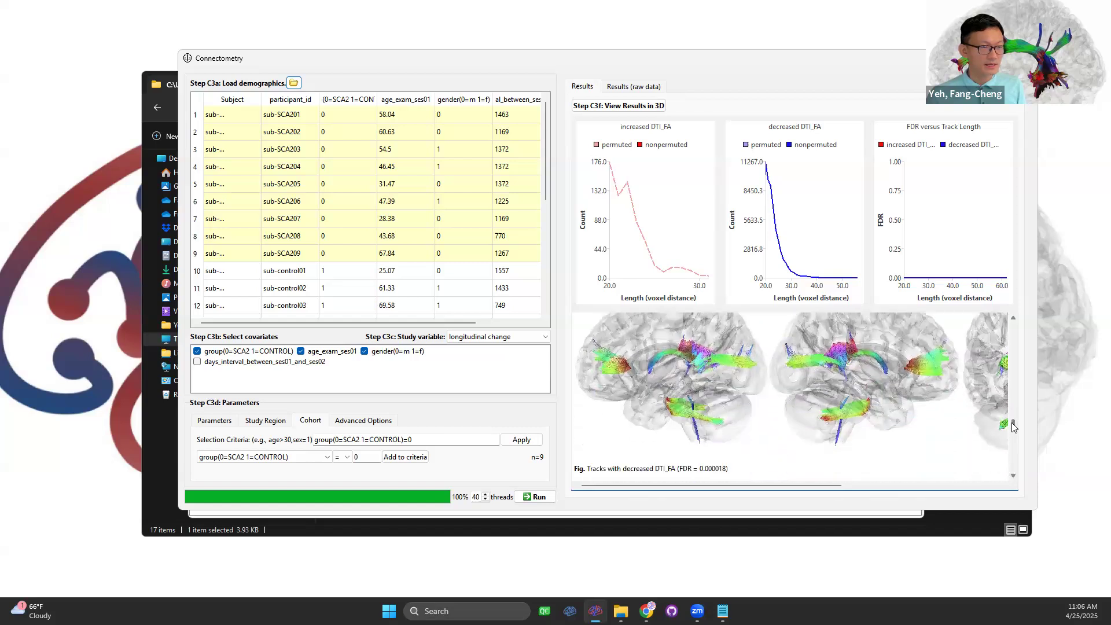
drag(683, 403, 730, 404)
scroll(732, 407, up, 2)
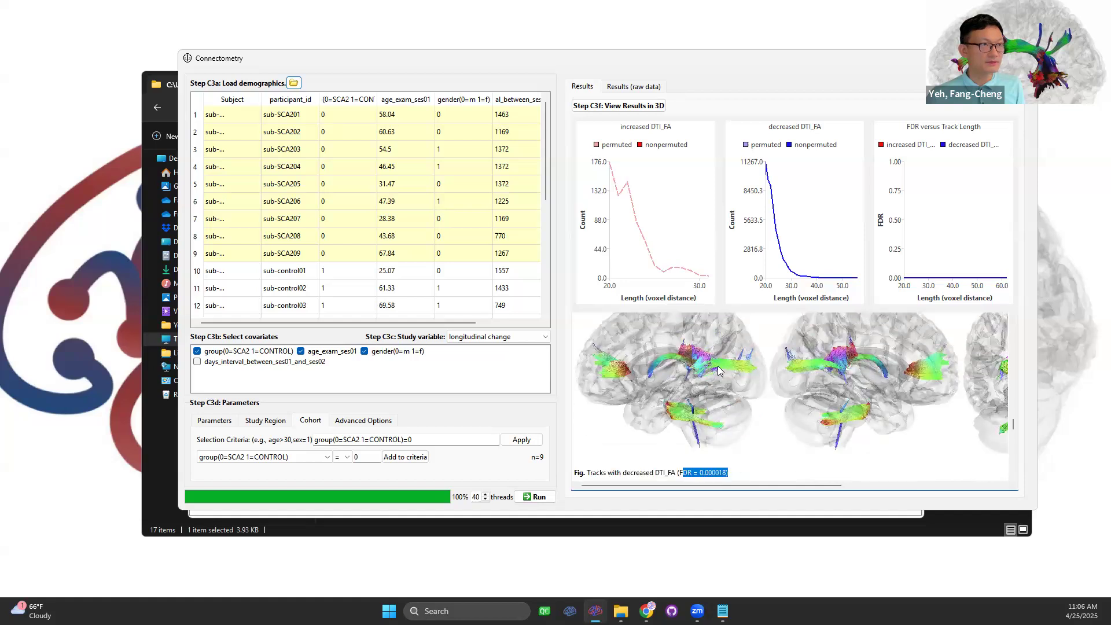
scroll(726, 375, down, 1)
scroll(728, 376, up, 1)
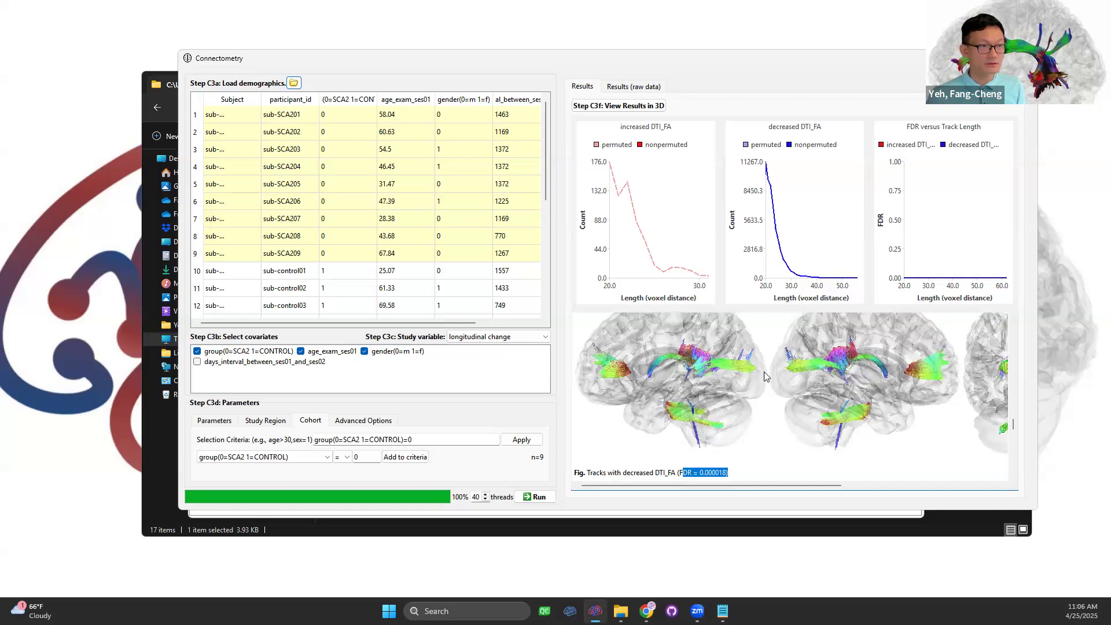
- Inspect the raw results table's FDR values and track counts across track lengths, and return to the results report
click(628, 87)
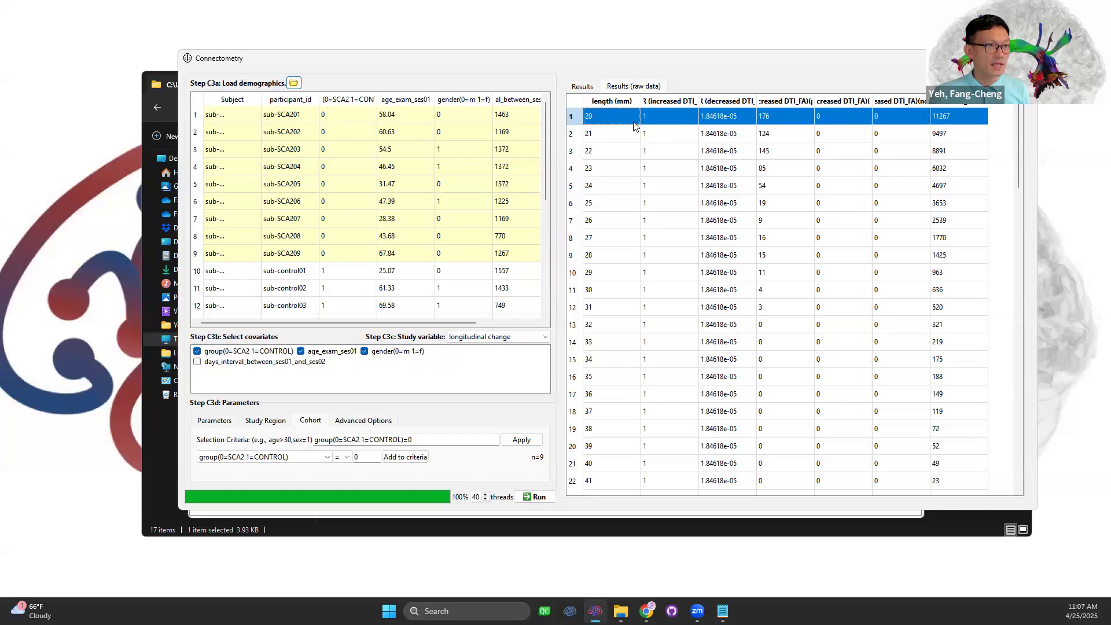
click(860, 220)
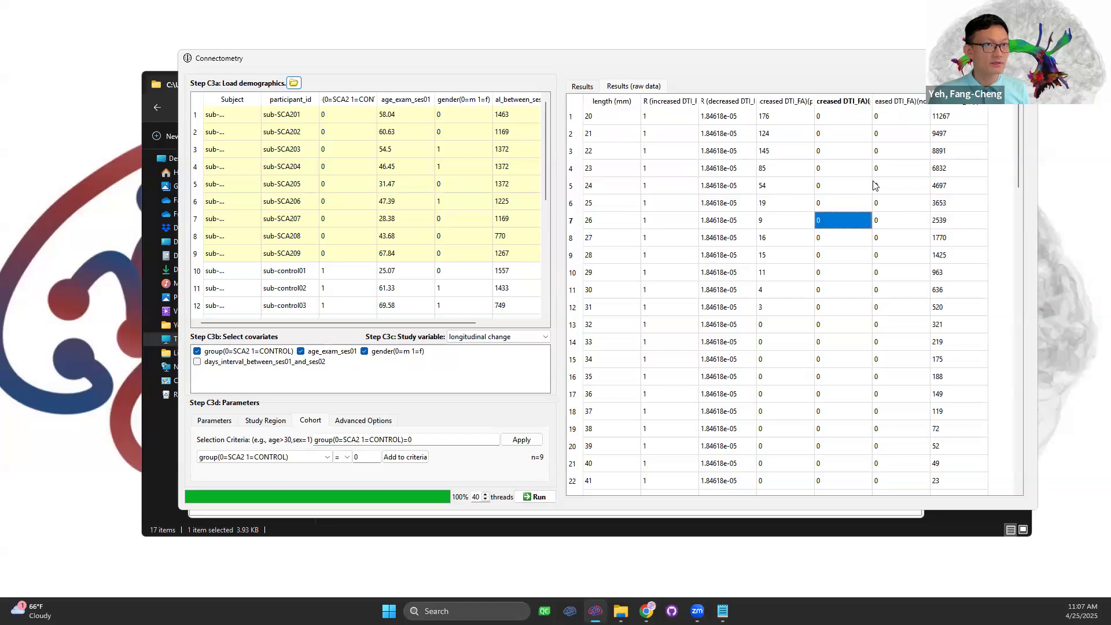
click(605, 121)
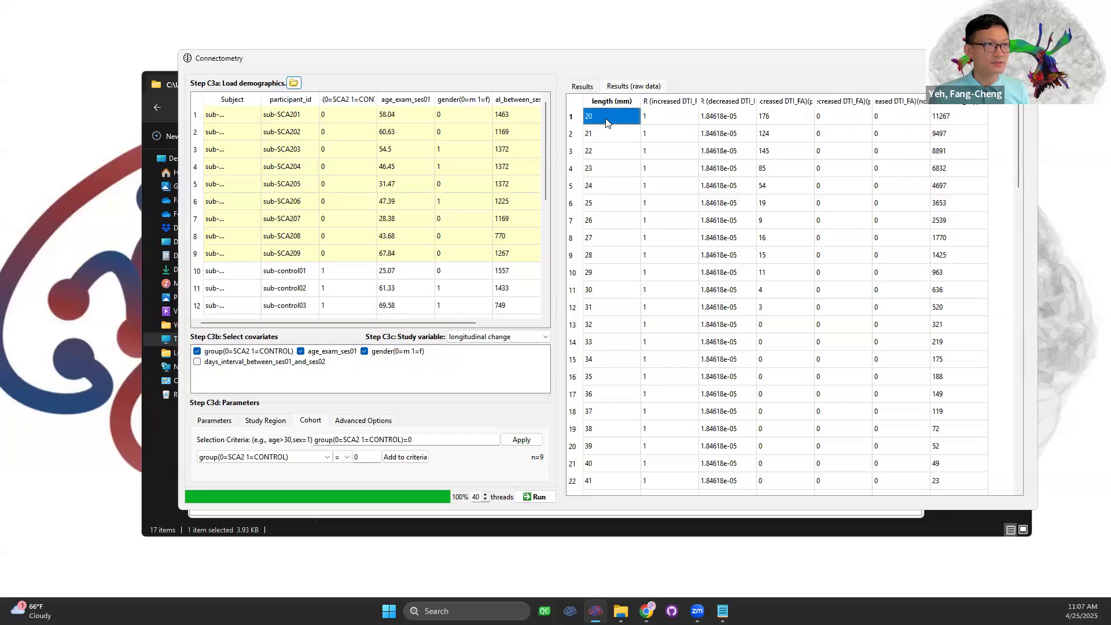
click(585, 155)
click(581, 185)
click(601, 272)
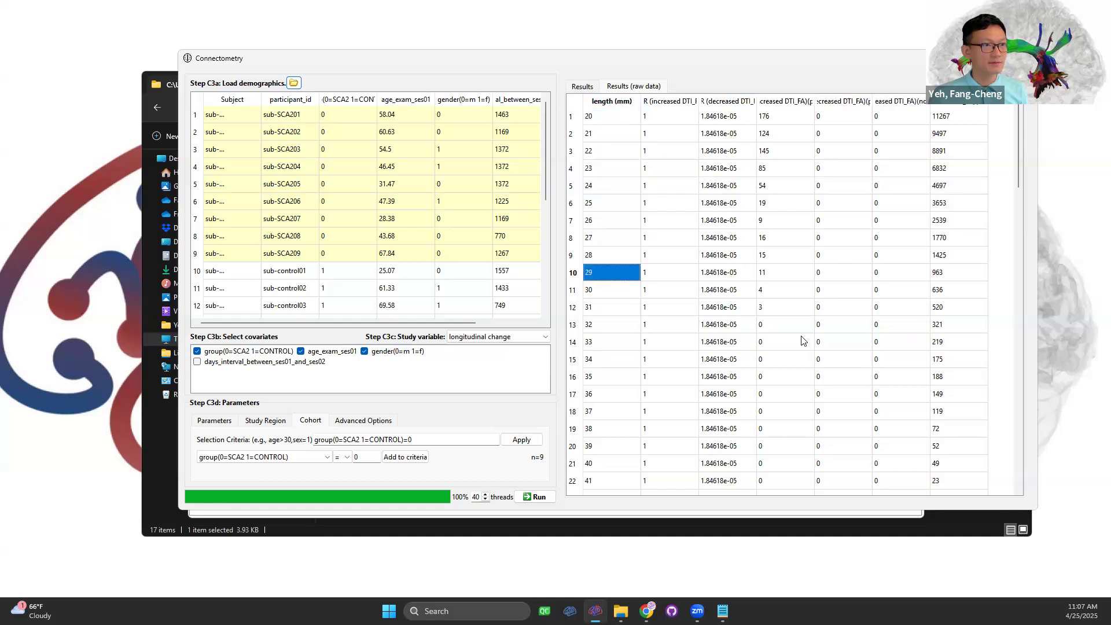
click(773, 119)
click(604, 120)
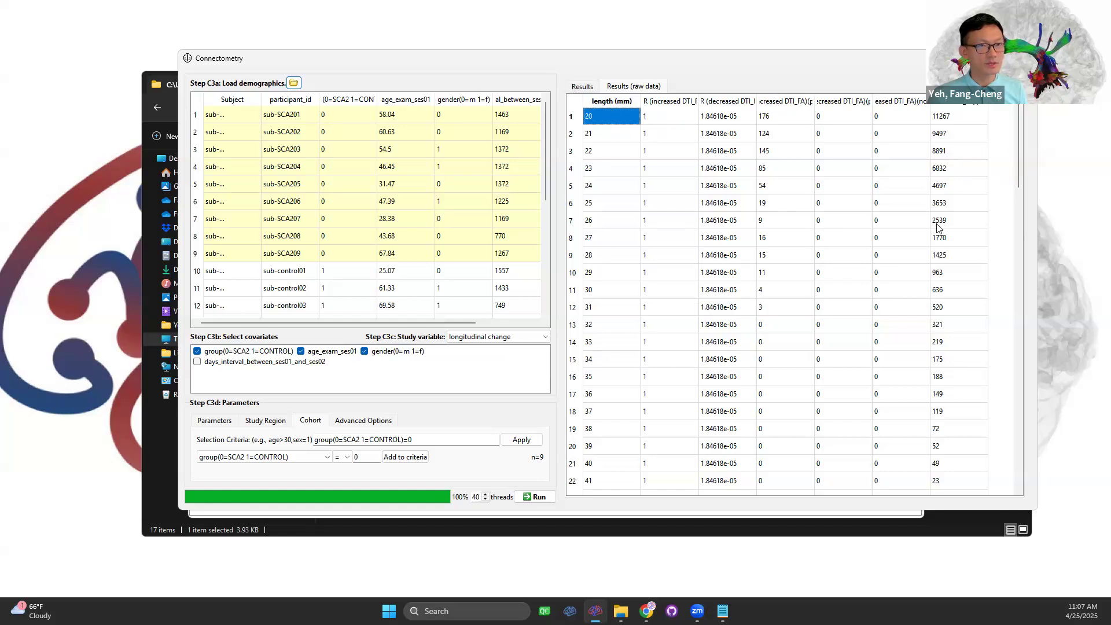
click(582, 86)
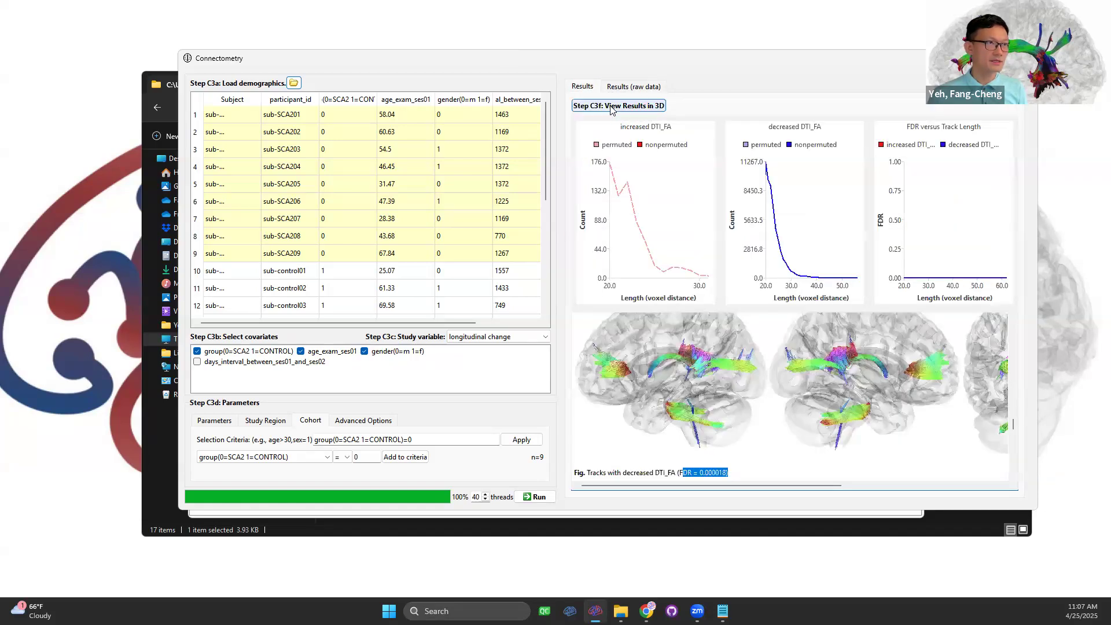
- Open the connectometry results in 3D and compare the increased and decreased DTI_FA tract entries, toggling the increased tract's visibility
click(647, 108)
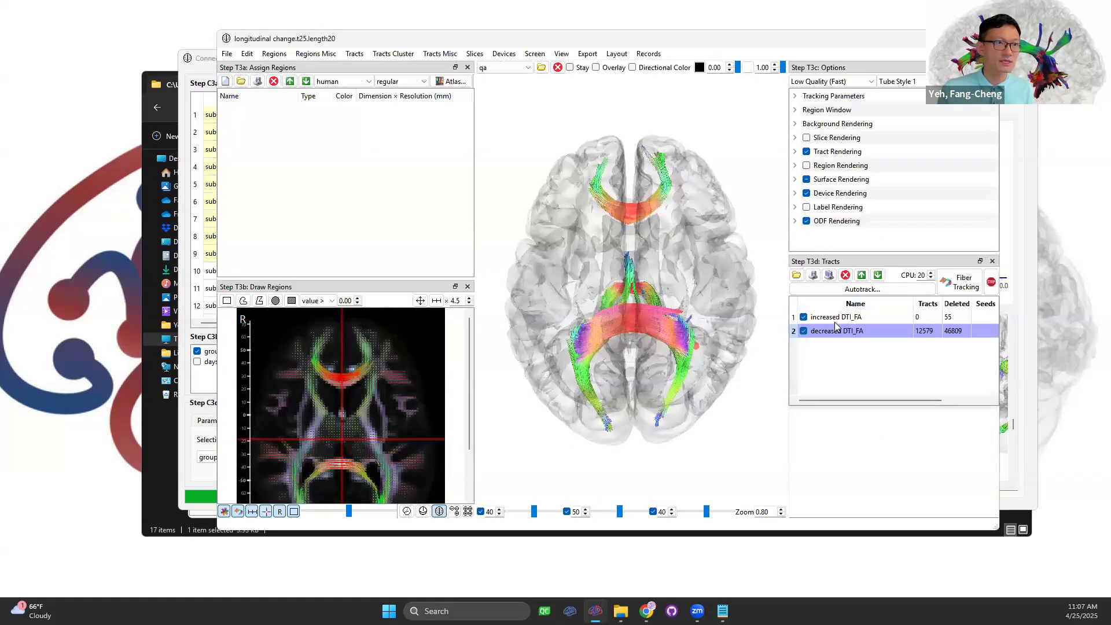
click(838, 317)
drag(604, 349, 703, 301)
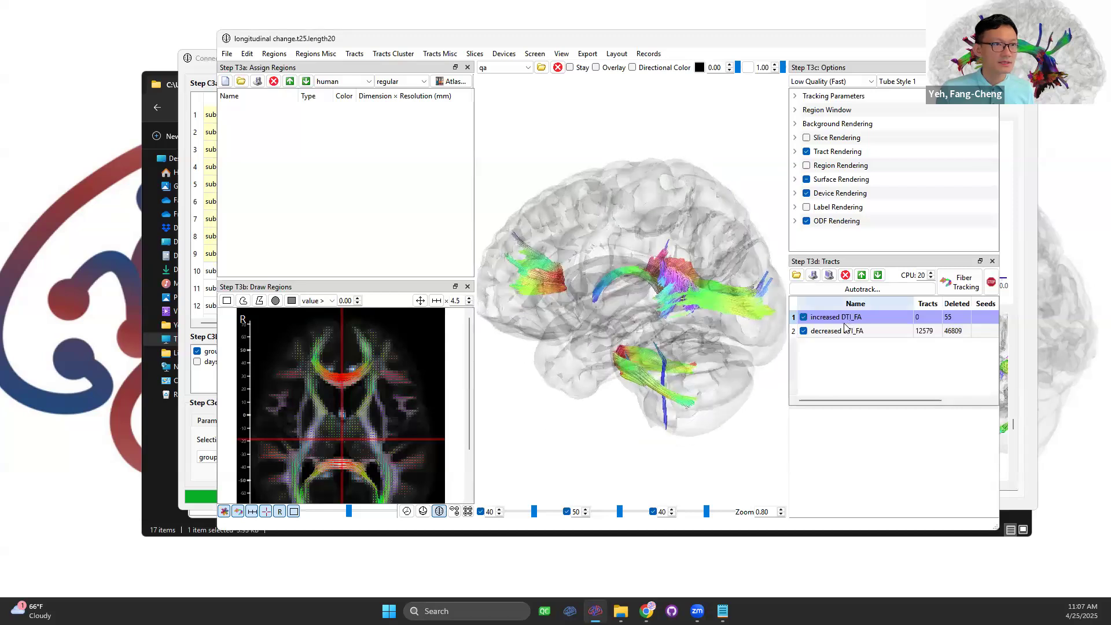
click(838, 331)
click(837, 318)
click(841, 331)
click(847, 319)
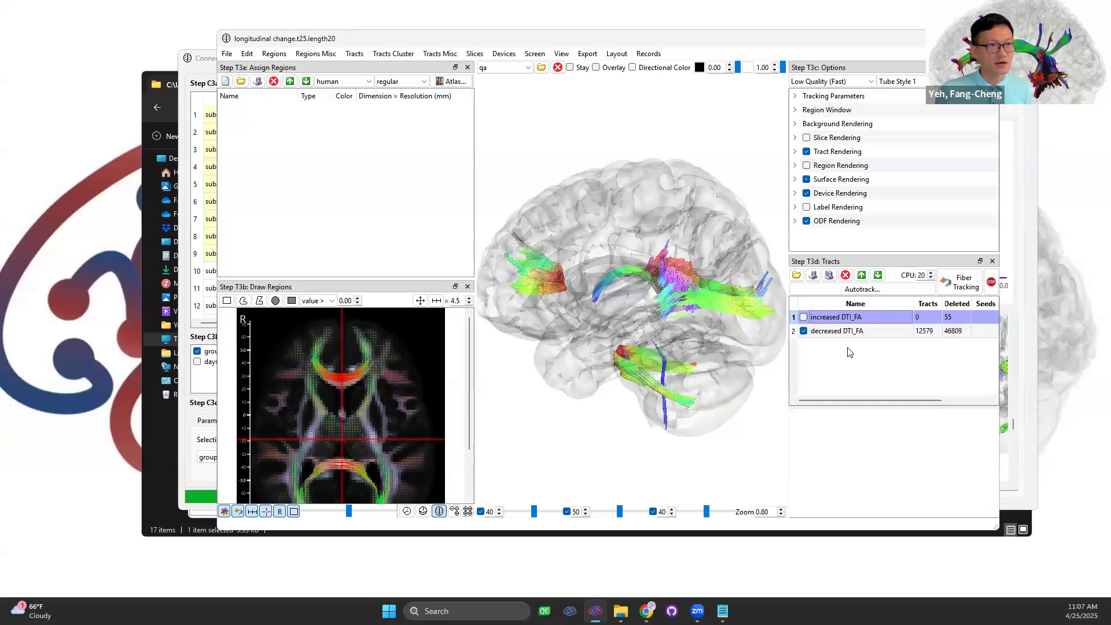
click(803, 317)
click(803, 317)
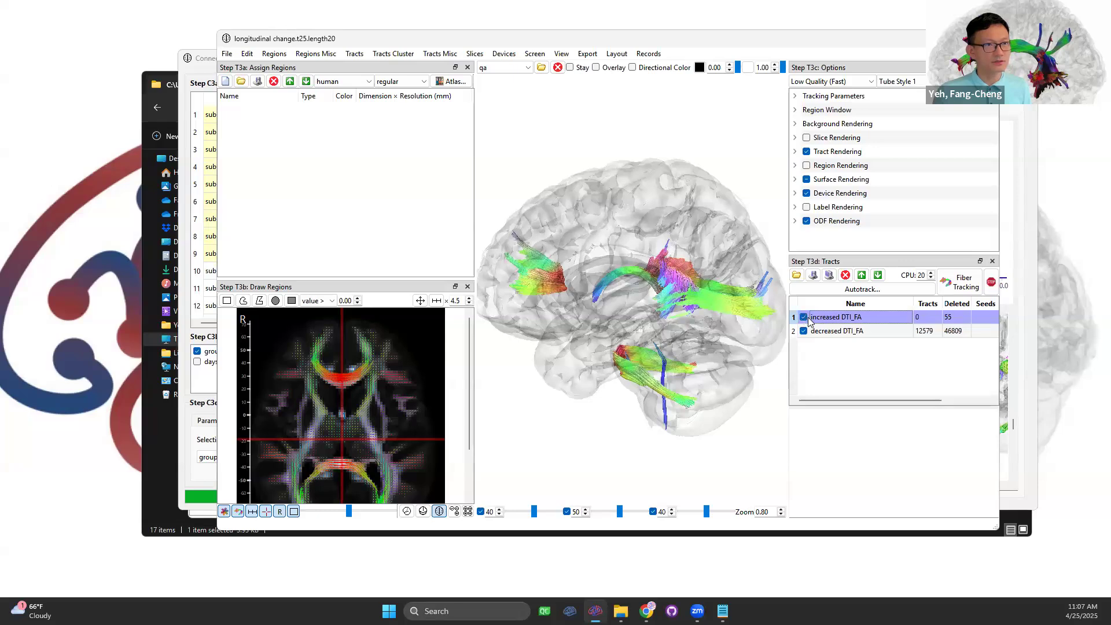
- Inspect the decreased DTI_FA tracts in the 3D brain from several angles, and close the 3D results
click(833, 331)
drag(636, 391, 849, 337)
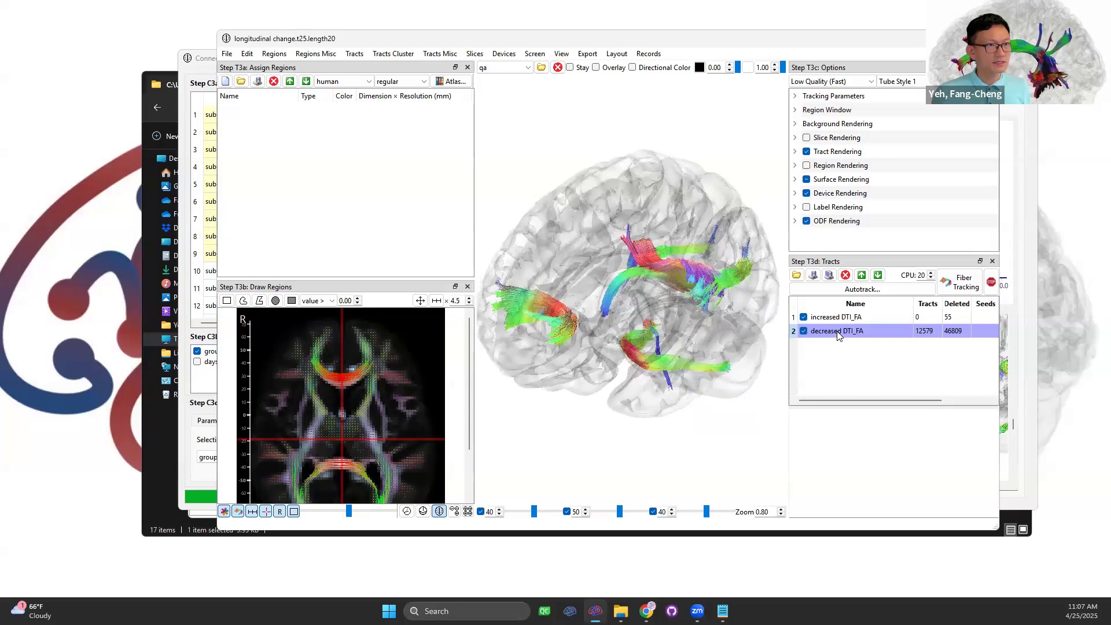
drag(642, 317, 653, 352)
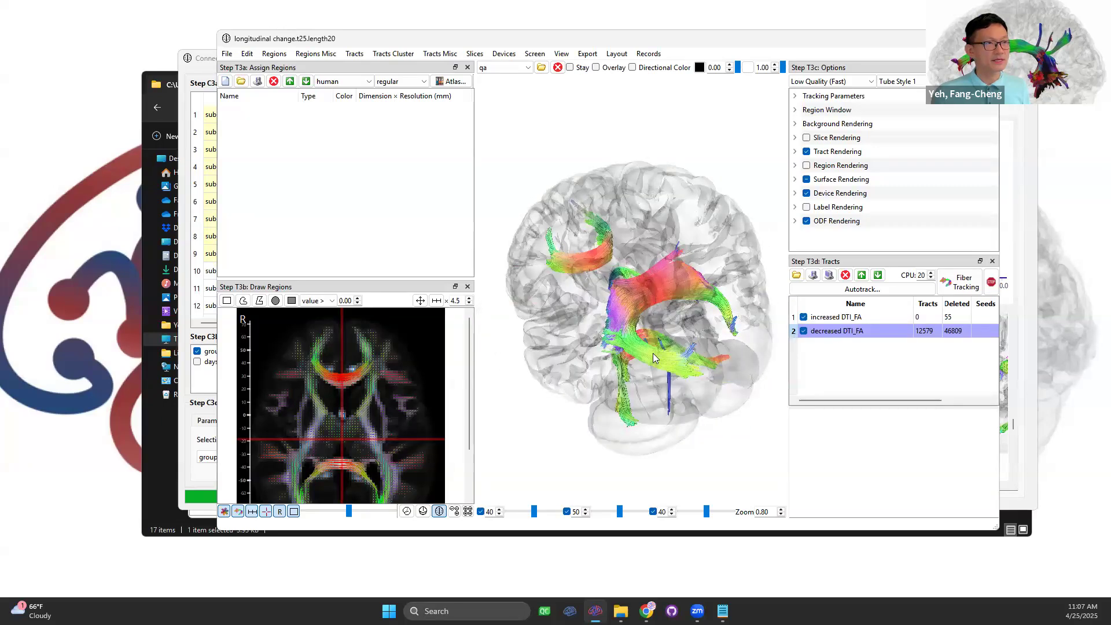
scroll(652, 351, up, 5)
scroll(649, 353, down, 4)
scroll(648, 353, up, 2)
scroll(648, 352, down, 5)
drag(637, 363, 590, 377)
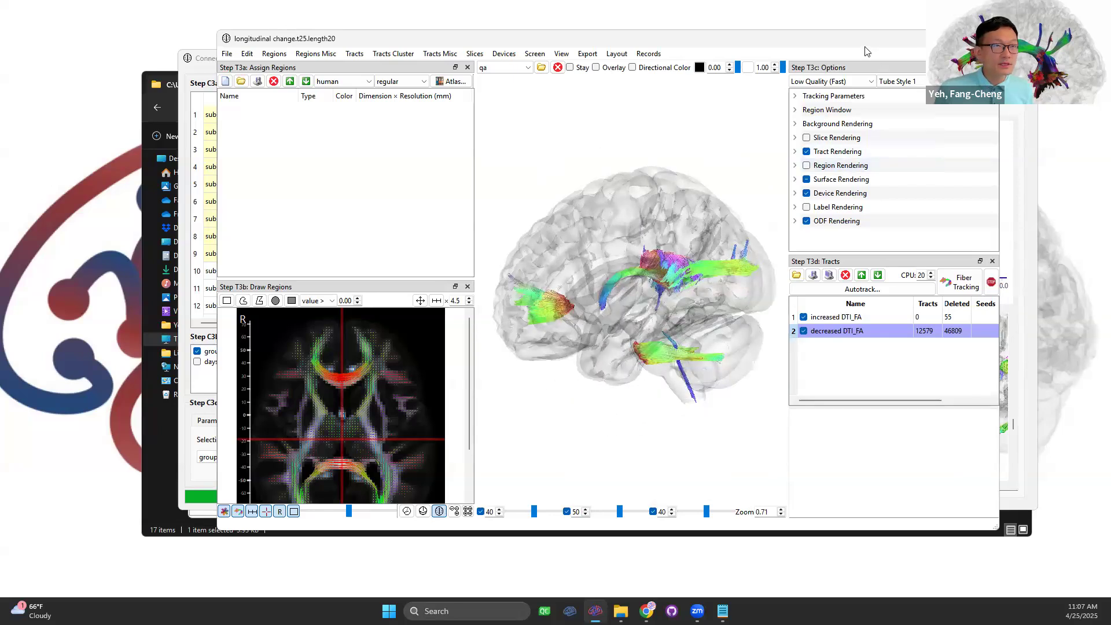
drag(865, 47, 851, 372)
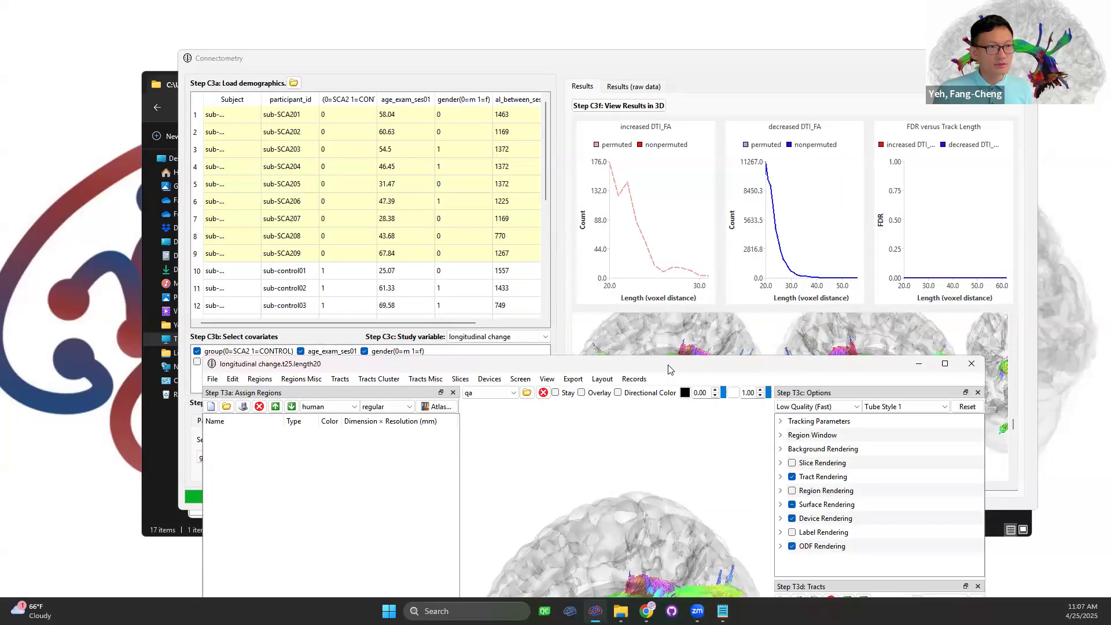
drag(670, 368, 656, 97)
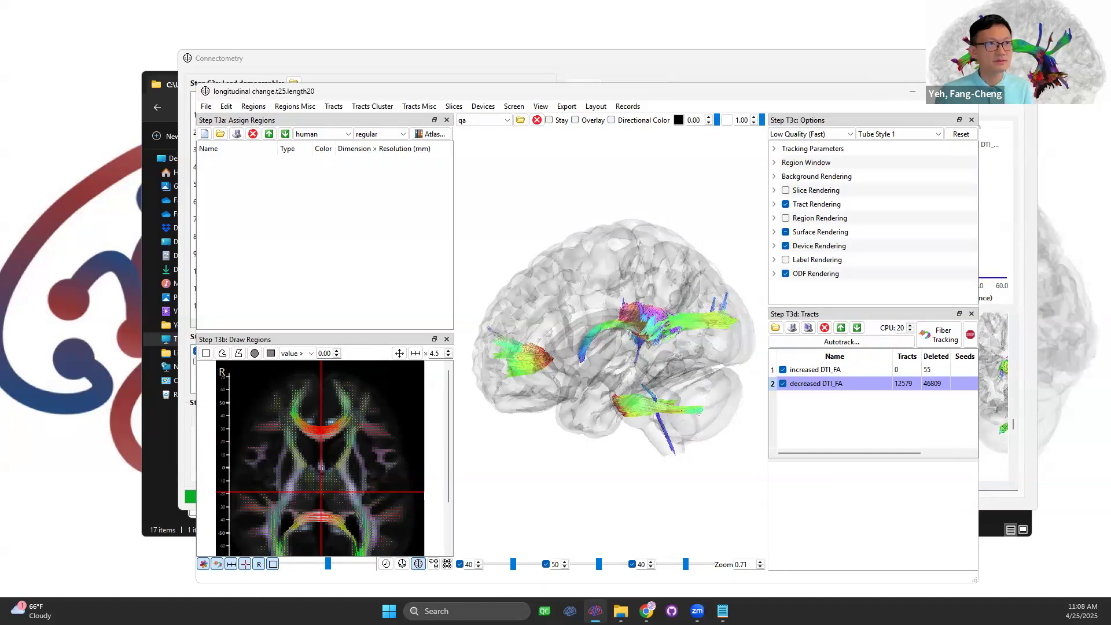
click(963, 91)
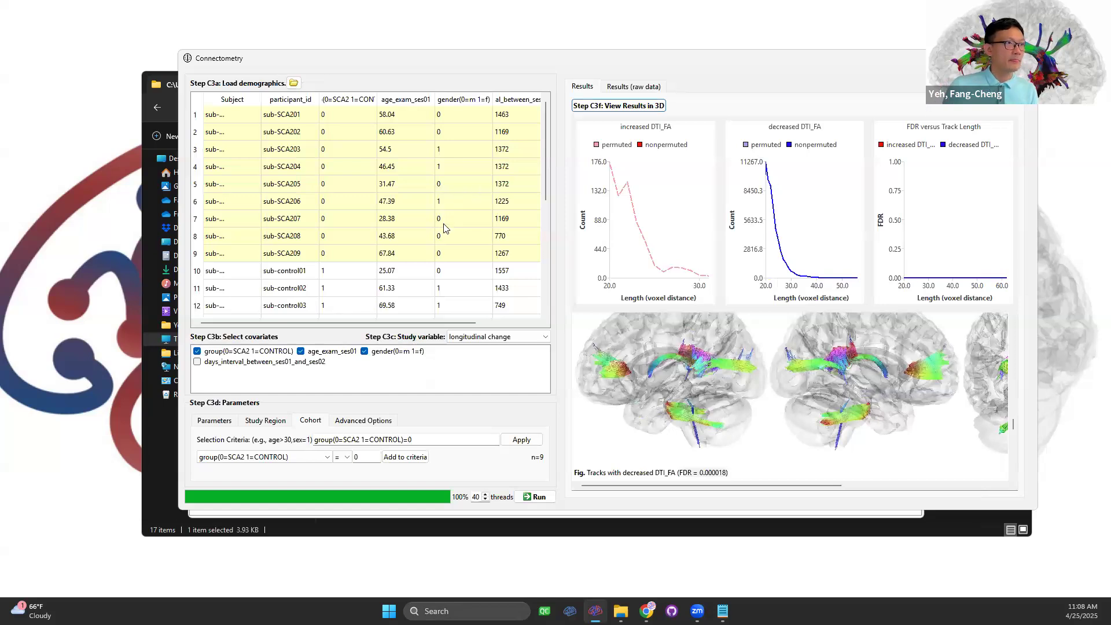
- Set the study variable to group(0=SCA2 1=CONTROL) and clear the cohort selection criteria so that all subjects are included
scroll(444, 228, down, 3)
scroll(431, 249, up, 2)
scroll(429, 258, up, 1)
scroll(428, 258, down, 4)
scroll(368, 275, up, 4)
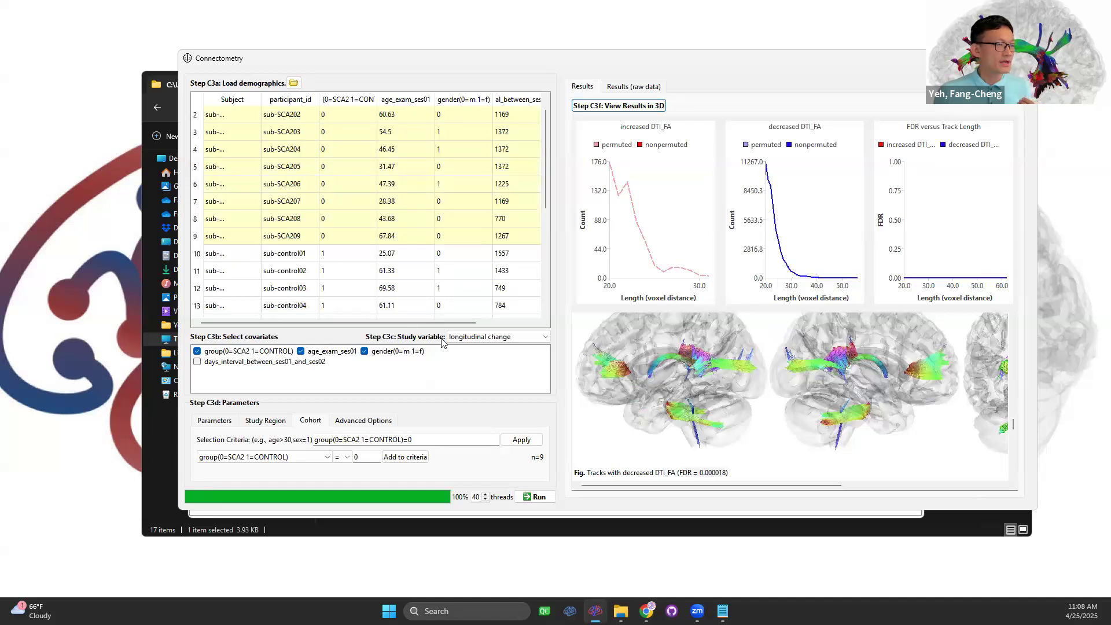
click(481, 337)
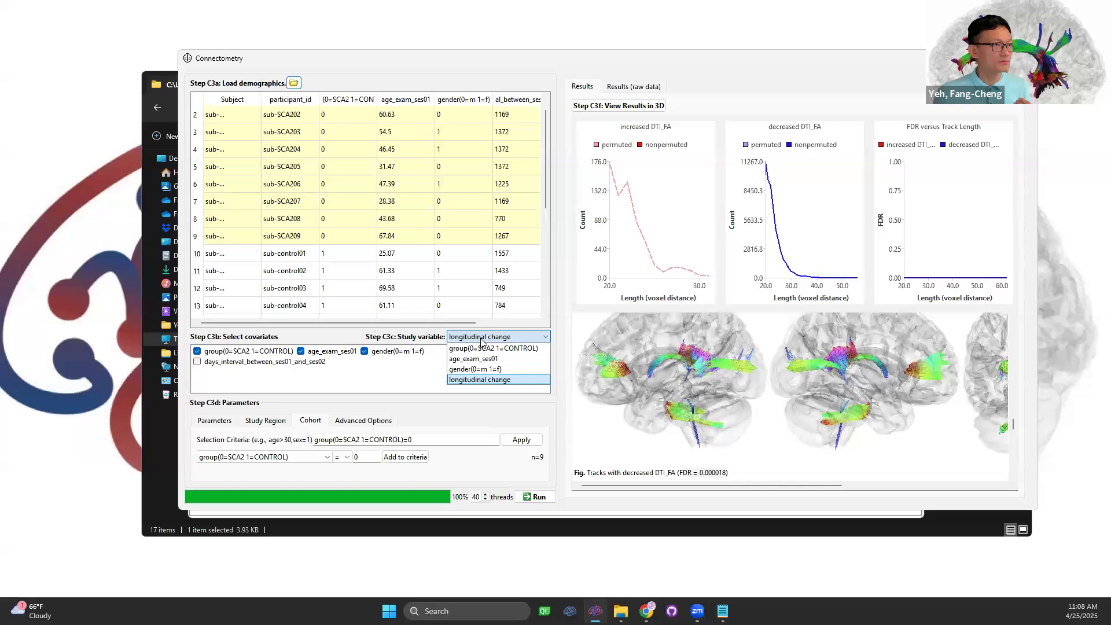
click(482, 348)
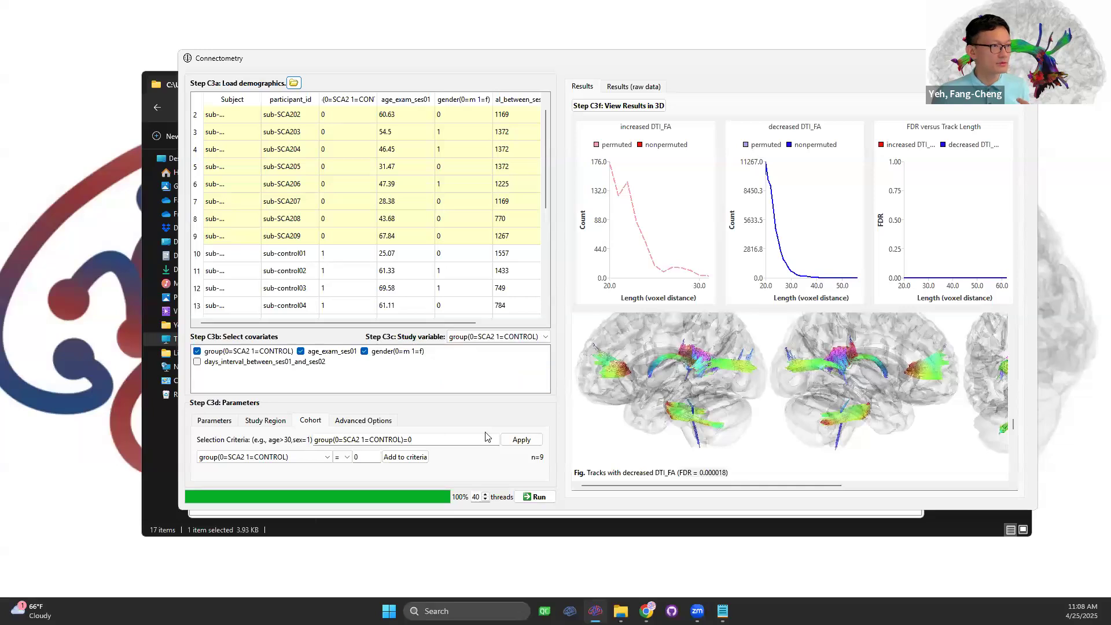
click(520, 439)
triple_click(492, 440)
key(Delete)
click(520, 439)
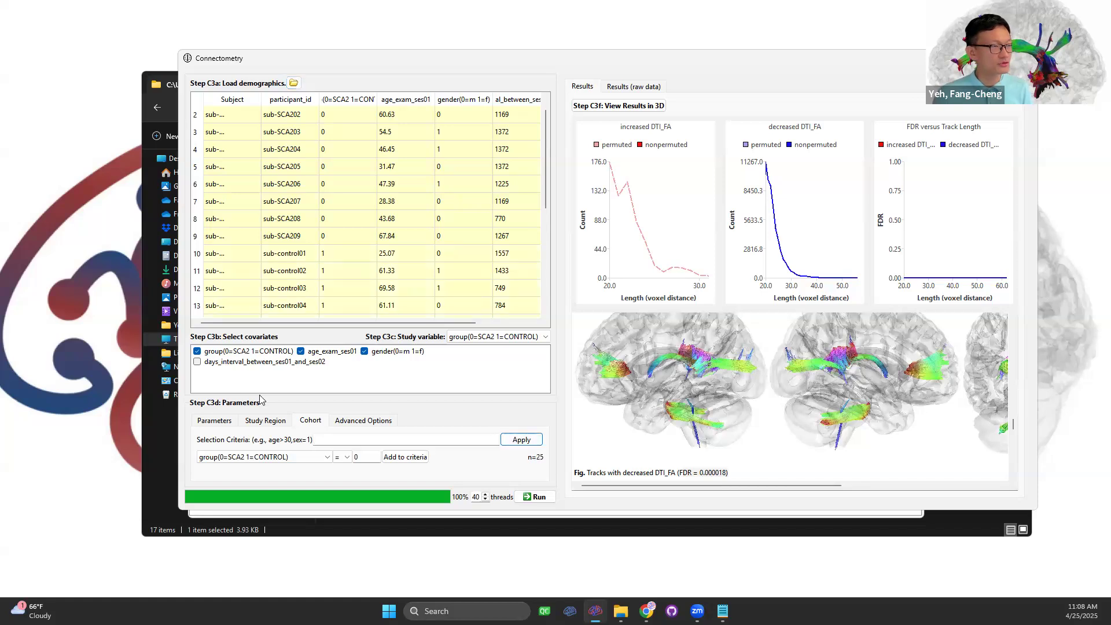
- Examine the demographics table, comparing the group values of the SCA2 patient rows with those of the control rows
scroll(336, 284, down, 3)
scroll(340, 279, up, 3)
scroll(346, 269, down, 3)
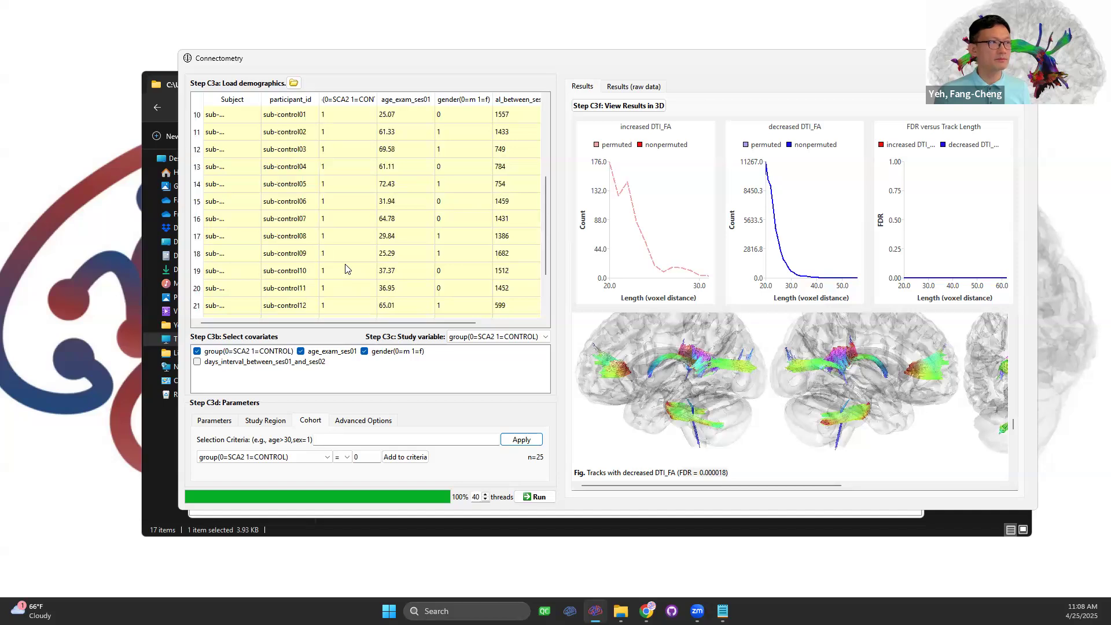
scroll(346, 269, up, 3)
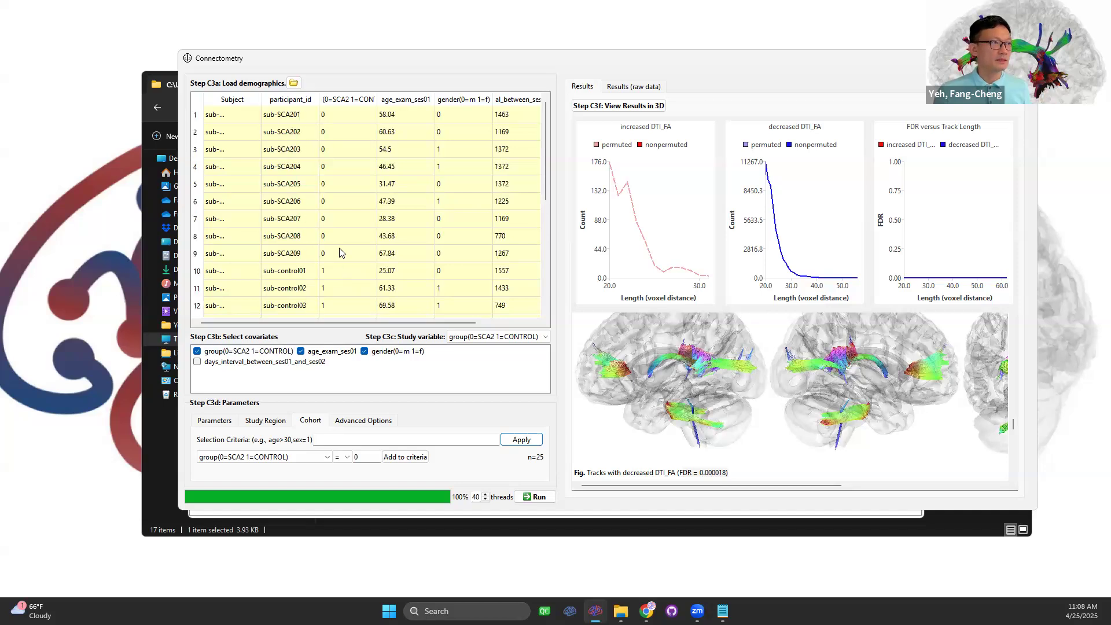
click(301, 278)
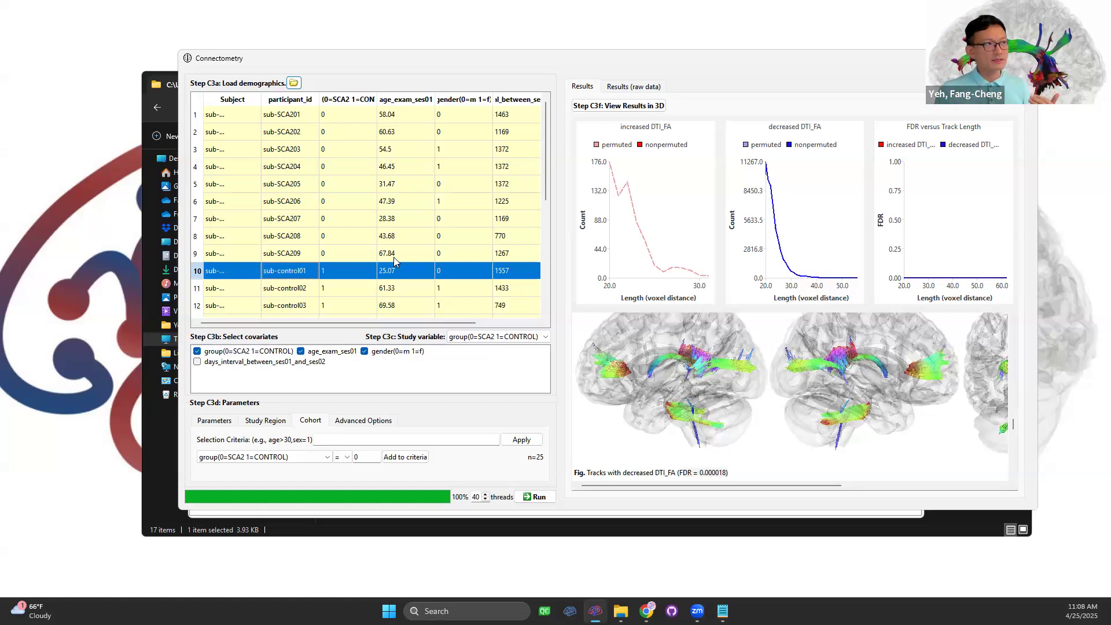
click(321, 173)
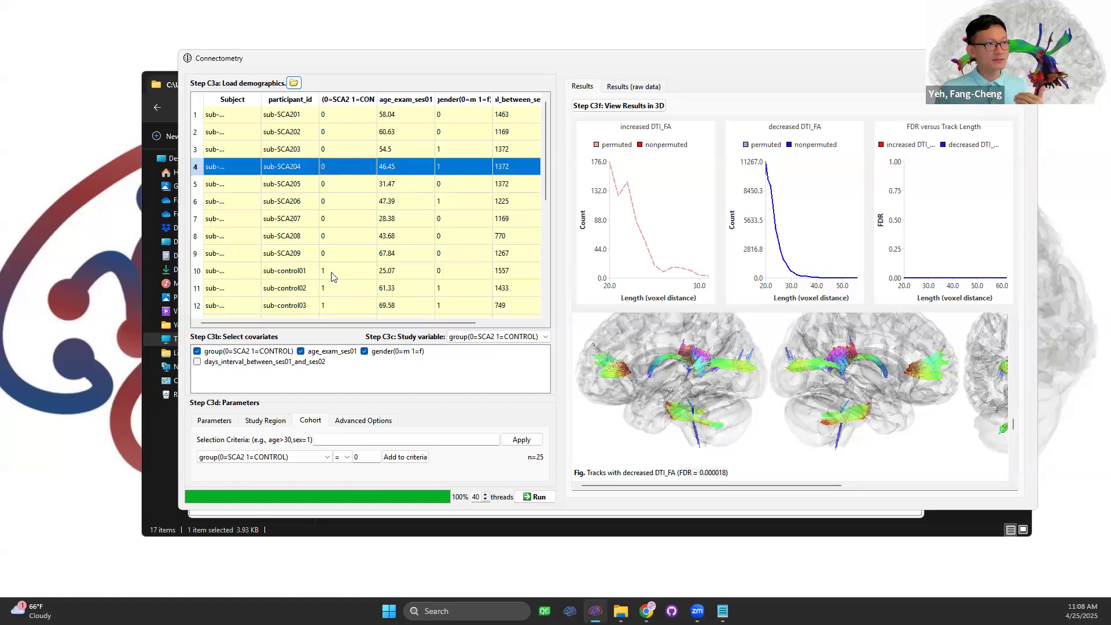
click(332, 276)
click(338, 253)
click(336, 270)
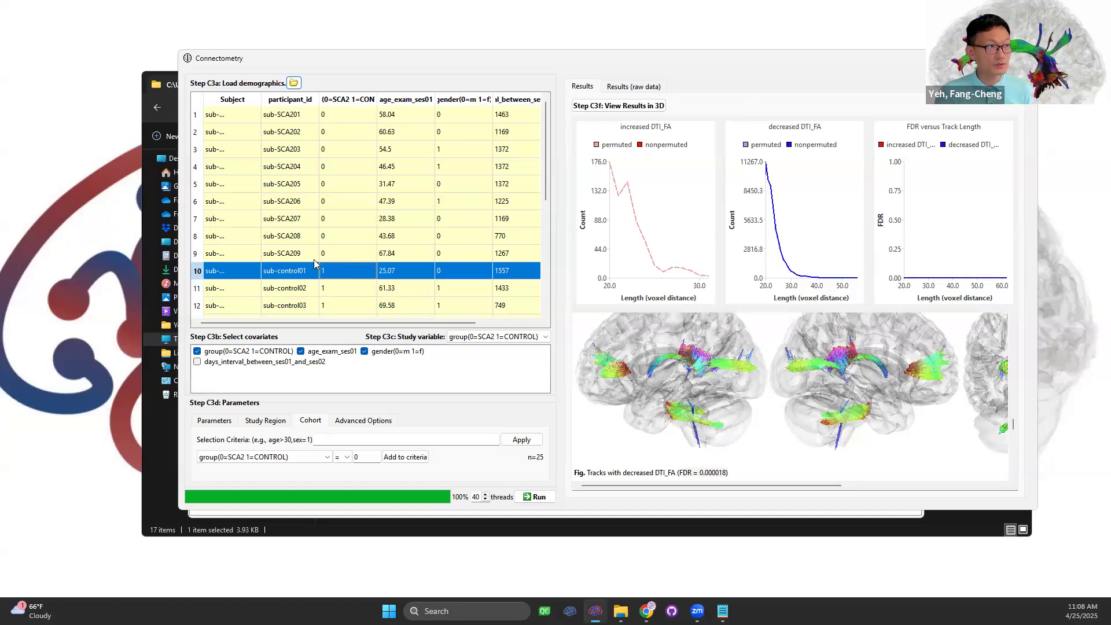
scroll(333, 305, down, 5)
scroll(334, 306, up, 5)
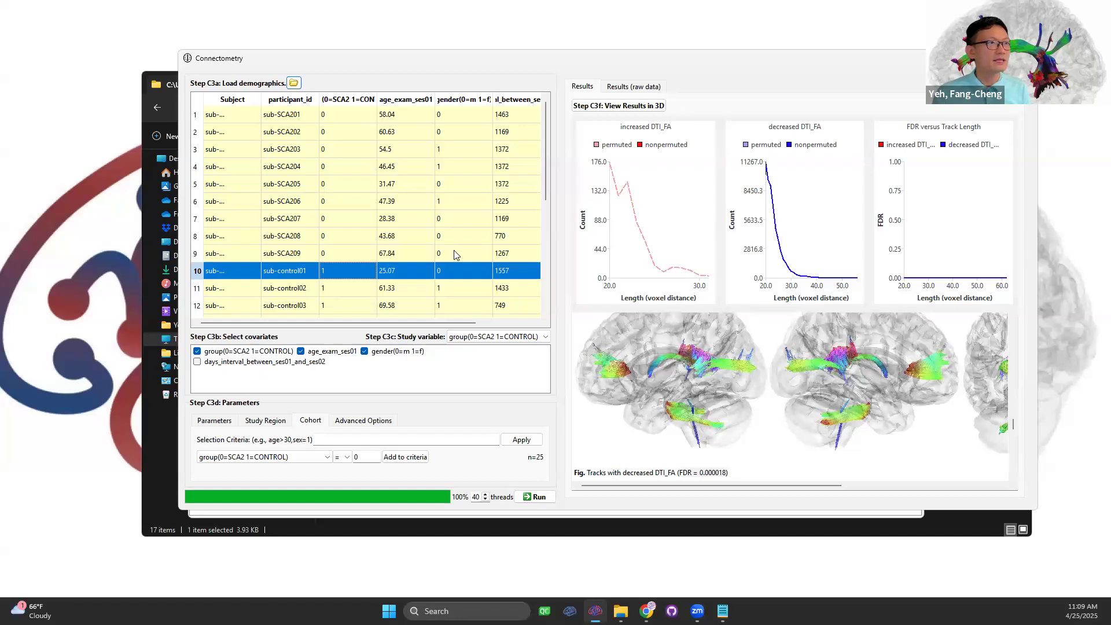
scroll(454, 255, down, 5)
drag(544, 250, 552, 104)
- Close the connectometry analysis and open the database ds001378.dti_fa.db.fz from the ds001378 folder for modification
drag(968, 58, 857, 108)
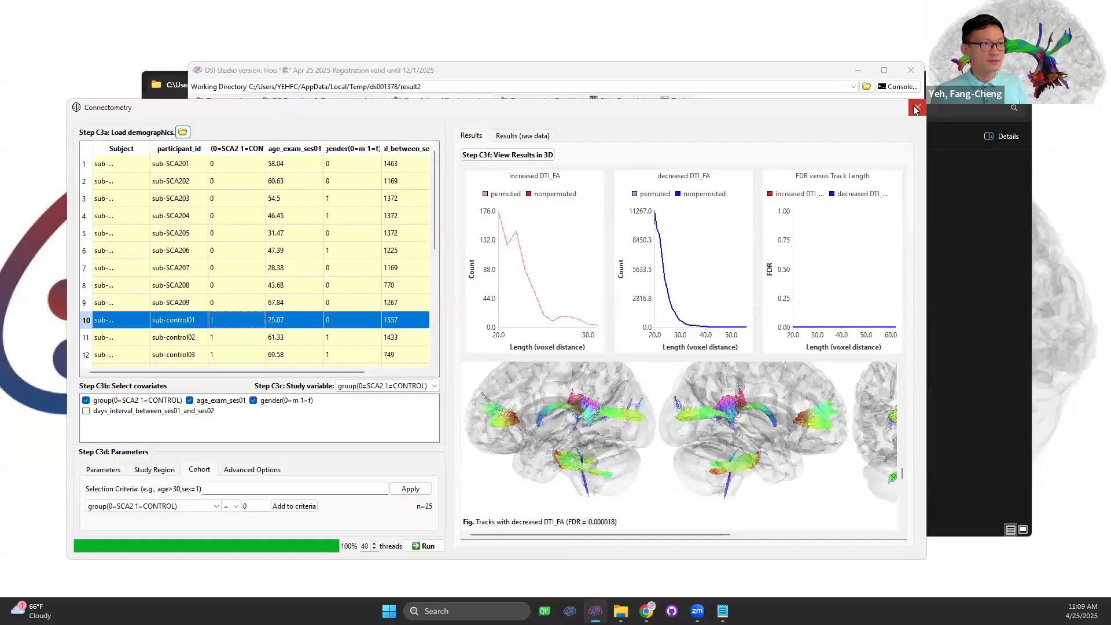
click(915, 106)
click(496, 337)
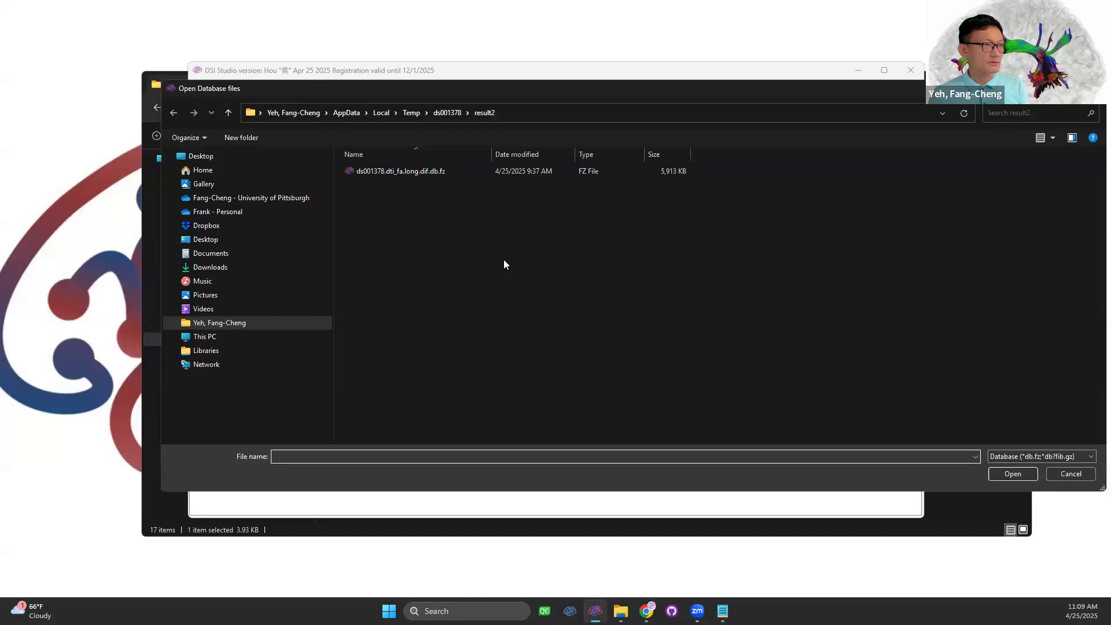
click(455, 115)
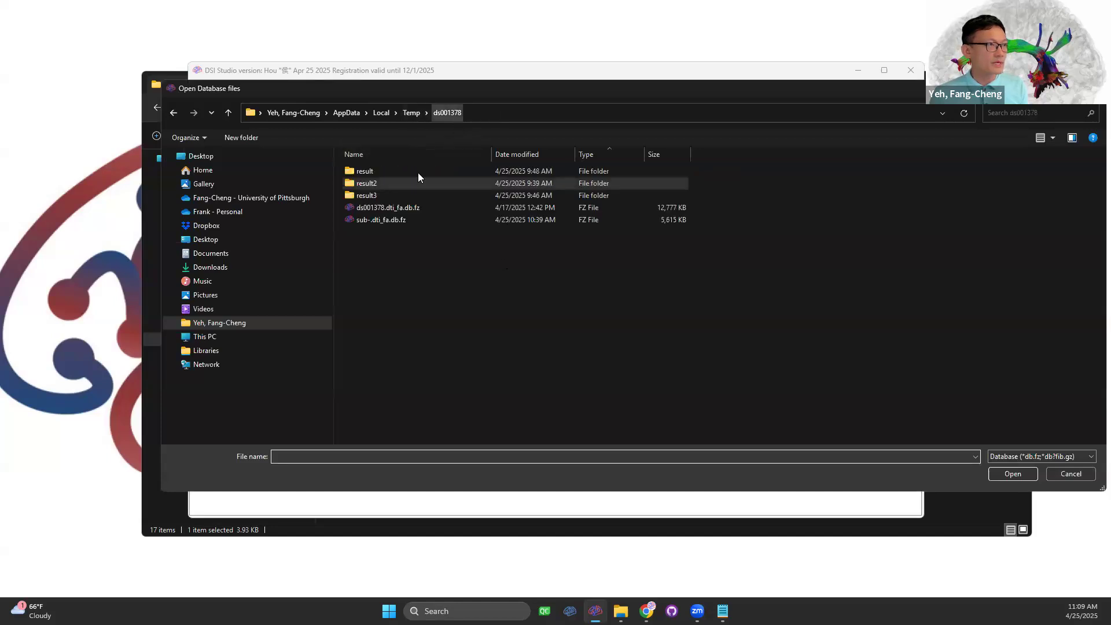
click(402, 208)
double_click(402, 207)
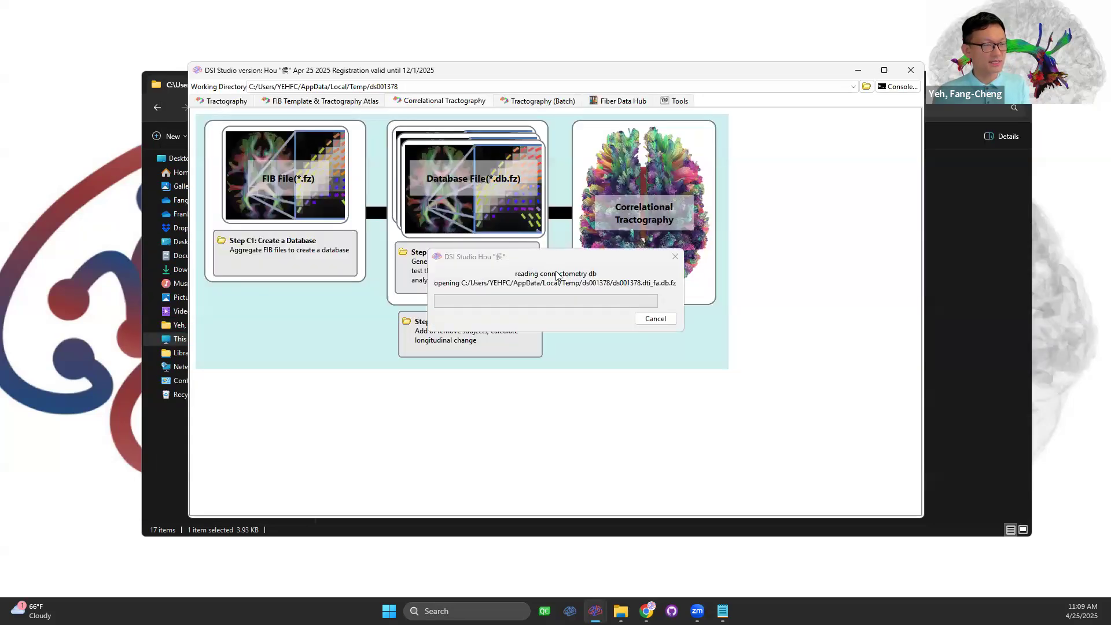
- Calculate the longitudinal scan2 - scan1 differences with the filter "Study decreased values in follow-up (scan2)"
click(386, 128)
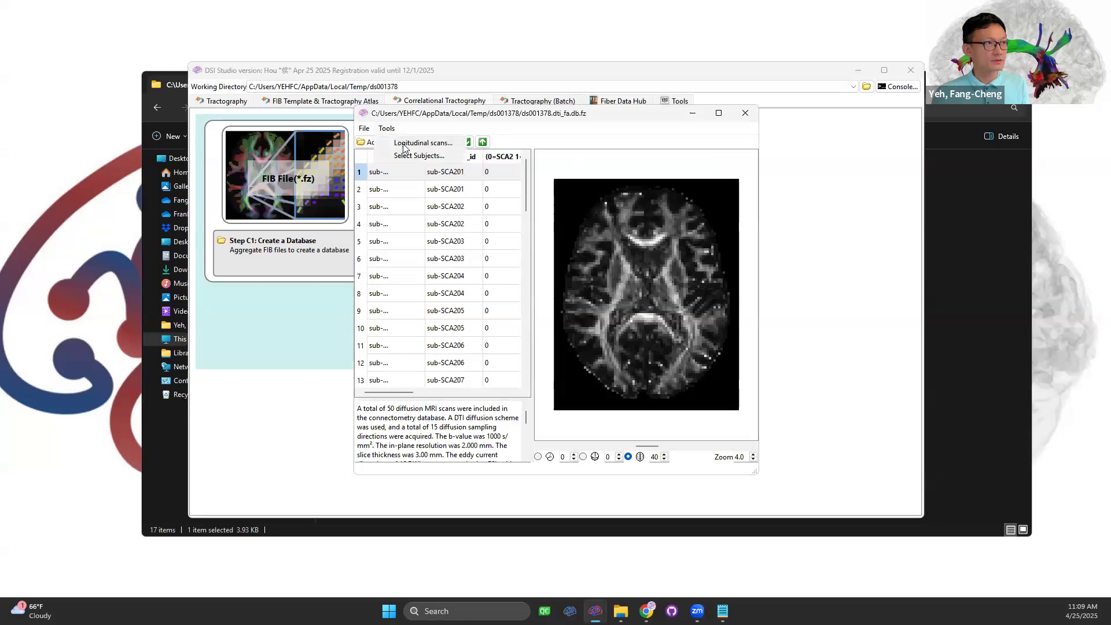
click(448, 143)
click(525, 420)
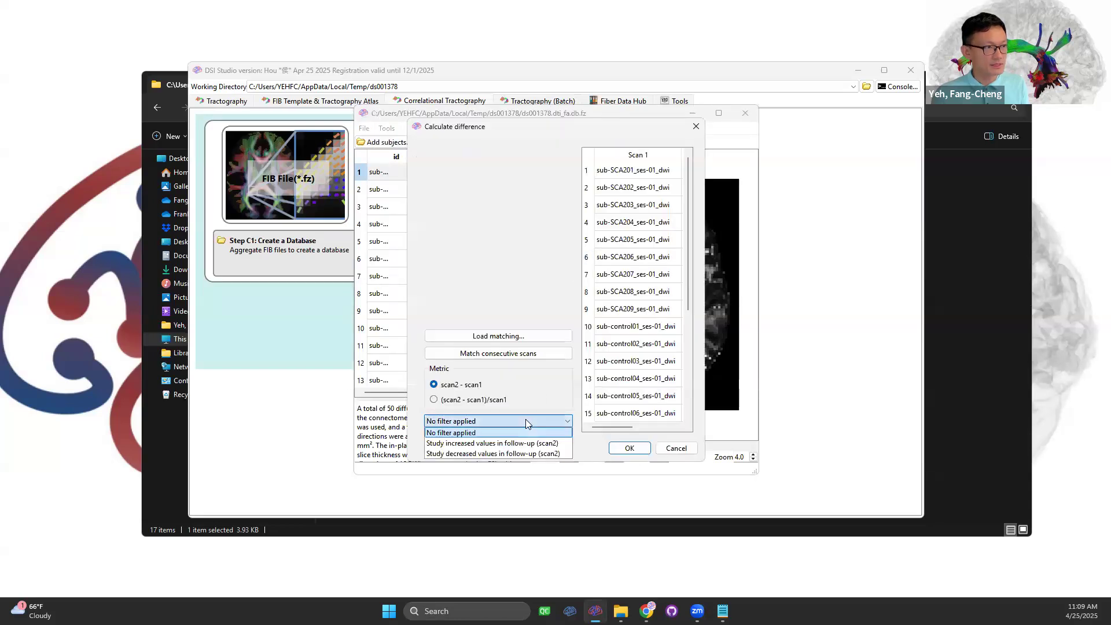
click(463, 453)
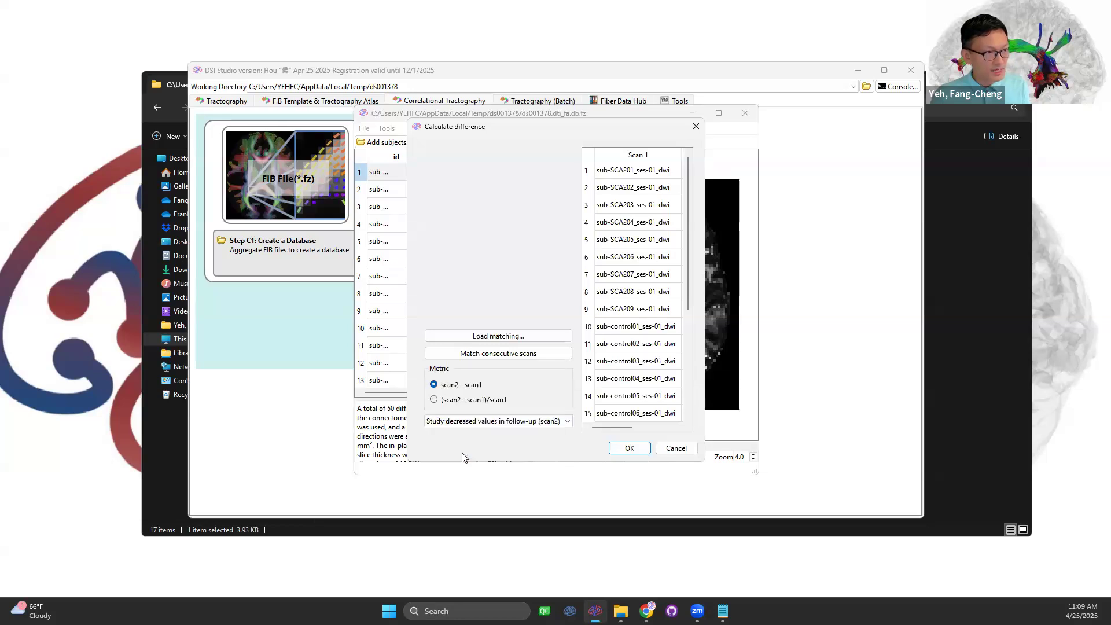
click(626, 448)
click(590, 313)
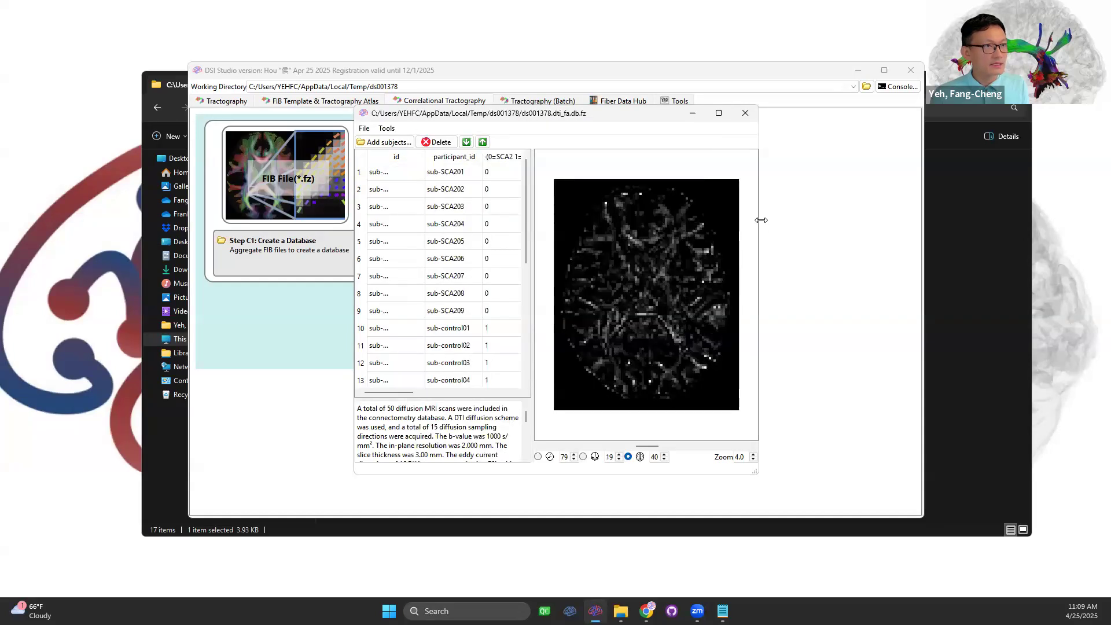
- Widen the database window and examine the difference map of each subject from sub-SCA201 to sub-control16
drag(758, 221, 1002, 218)
click(542, 204)
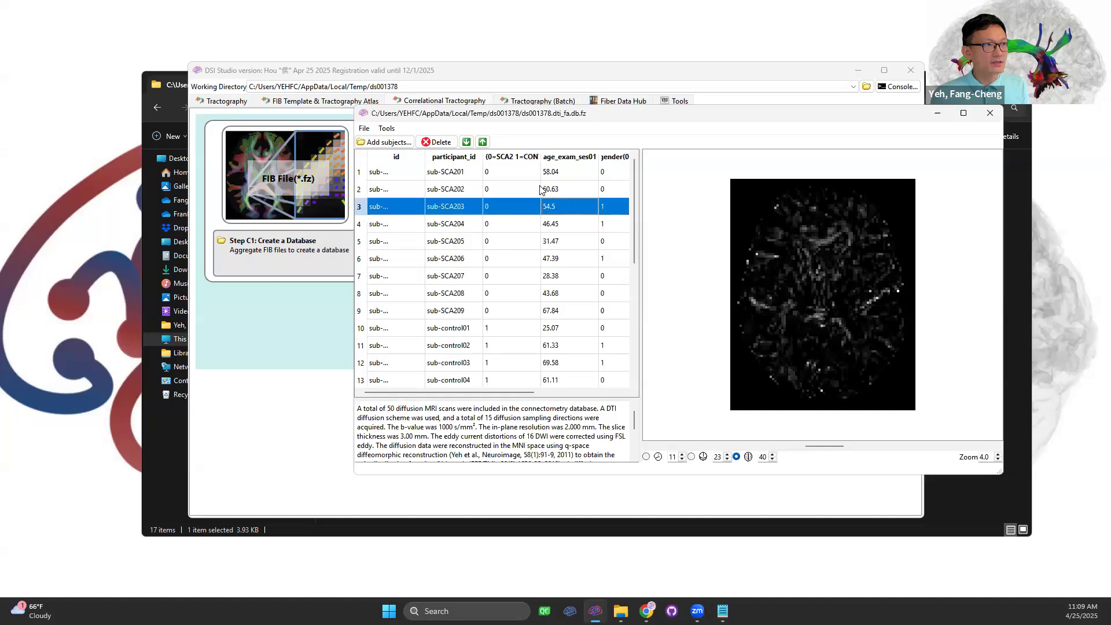
click(542, 189)
click(544, 171)
key(Down)
key(Down)
key(Down)
key(Down)
key(Down)
key(Down)
key(Down)
key(Down)
key(Down)
key(Down)
key(Down)
key(Down)
key(Down)
key(Down)
key(Down)
key(Down)
key(Down)
key(Down)
key(Down)
key(Down)
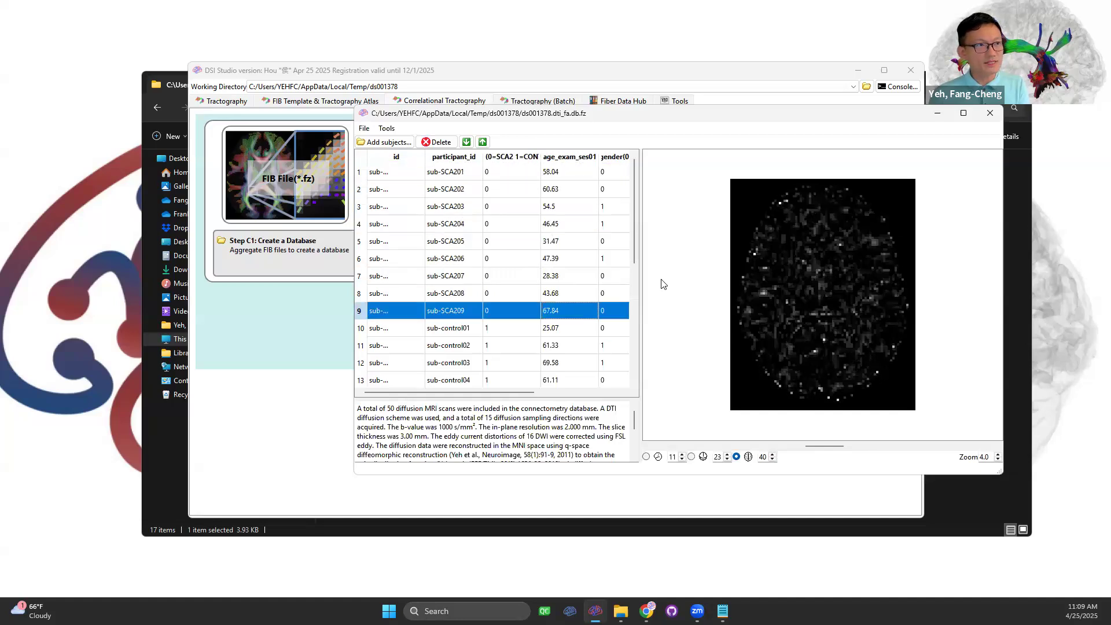
key(Up)
key(Up)
key(Up)
key(Up)
key(Up)
key(Up)
key(Up)
key(Up)
key(Up)
key(Up)
key(Up)
key(Up)
key(Up)
key(Up)
key(Up)
key(Up)
key(Up)
key(Up)
key(Up)
key(Up)
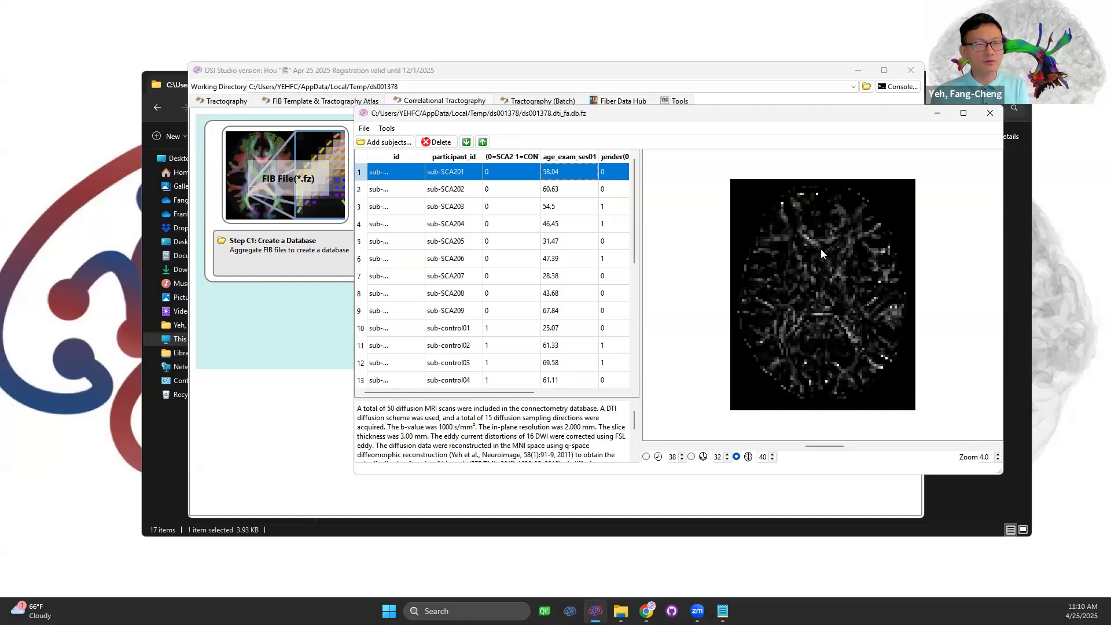
key(Down)
key(Down)
key(Down)
key(Down)
key(Down)
key(Down)
key(Down)
key(Down)
key(Down)
key(Down)
key(Down)
key(Down)
key(Down)
key(Down)
key(Down)
key(Down)
key(Down)
key(Down)
key(Down)
key(Down)
key(Down)
key(Down)
key(Down)
key(Down)
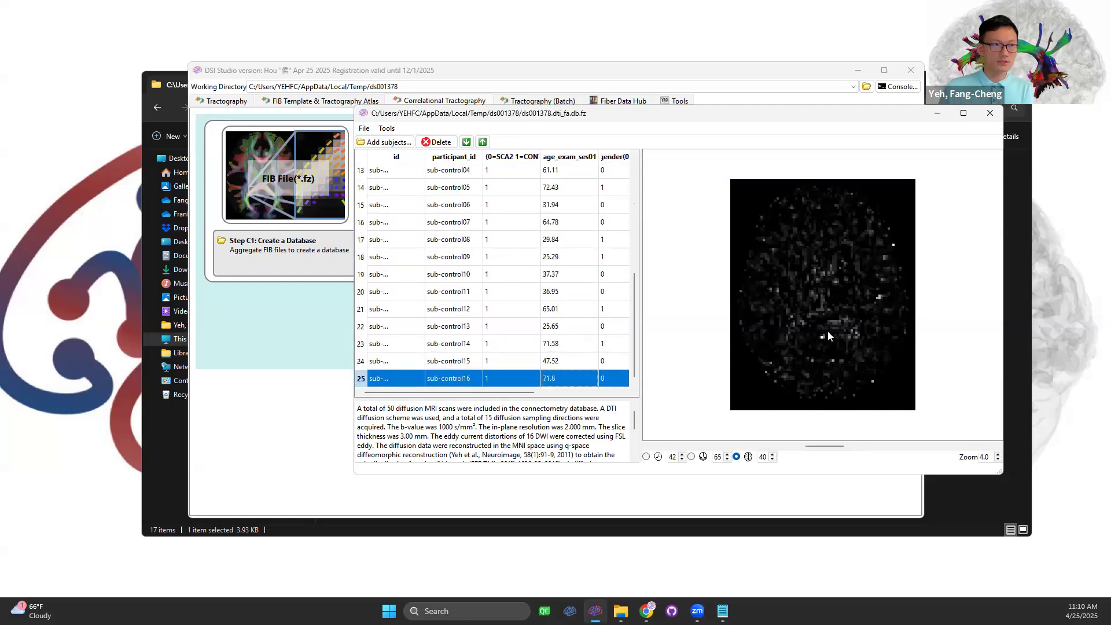
key(Up)
key(ctrl+Home)
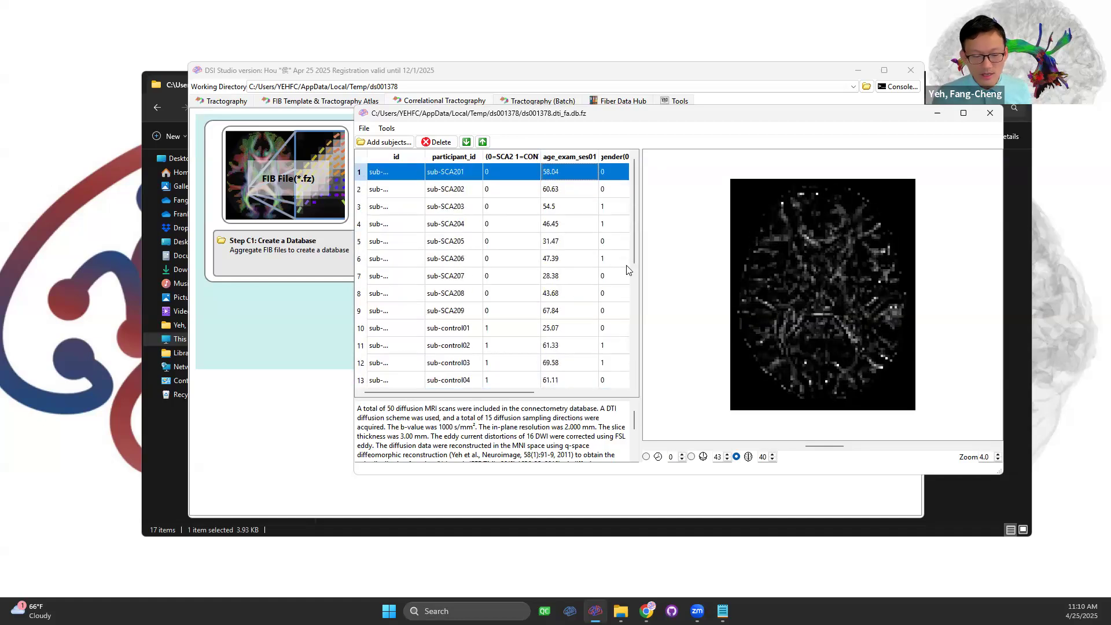
drag(635, 259, 646, 417)
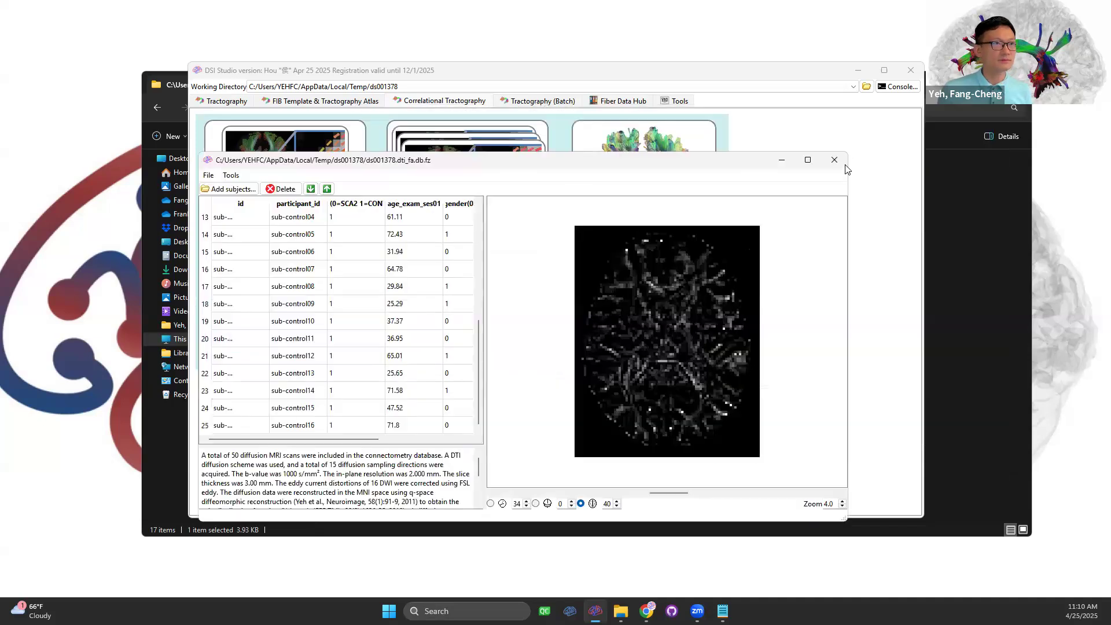
drag(865, 120, 709, 166)
click(840, 161)
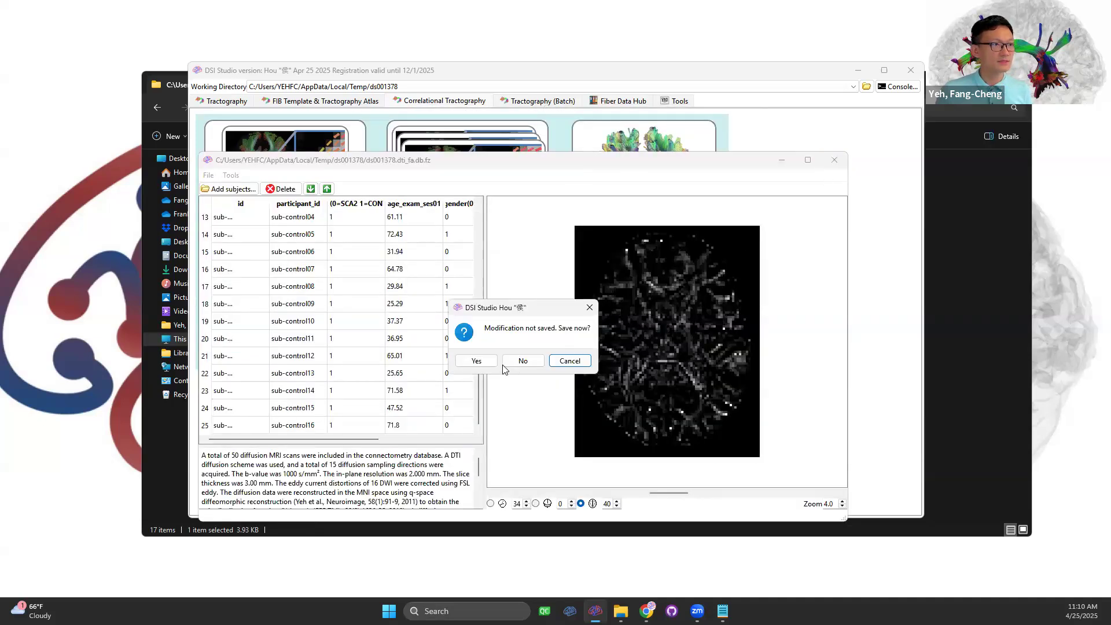
click(481, 367)
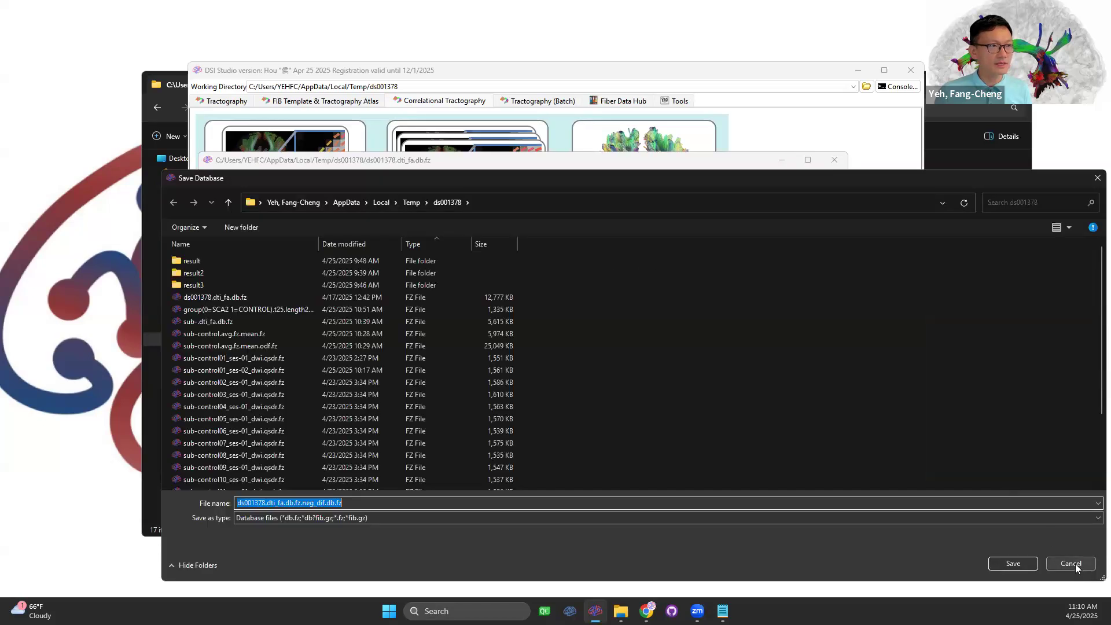
click(1071, 564)
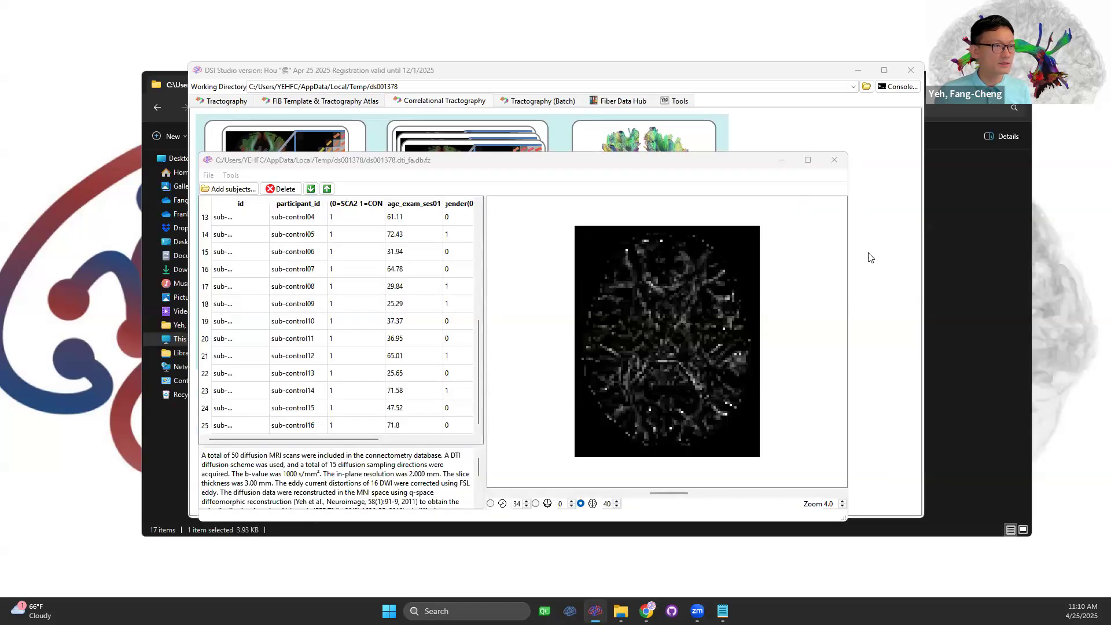
- Check the analysis types in the browser's workshop outline, and close the longitudinal difference database without saving its modifications
click(834, 159)
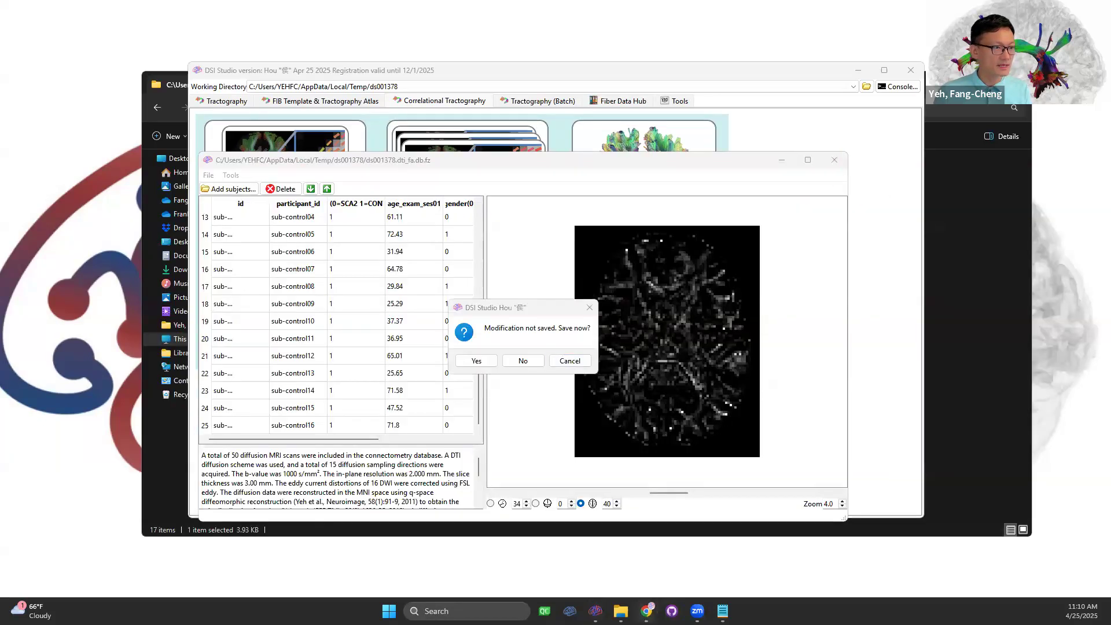
mouse_move(646, 611)
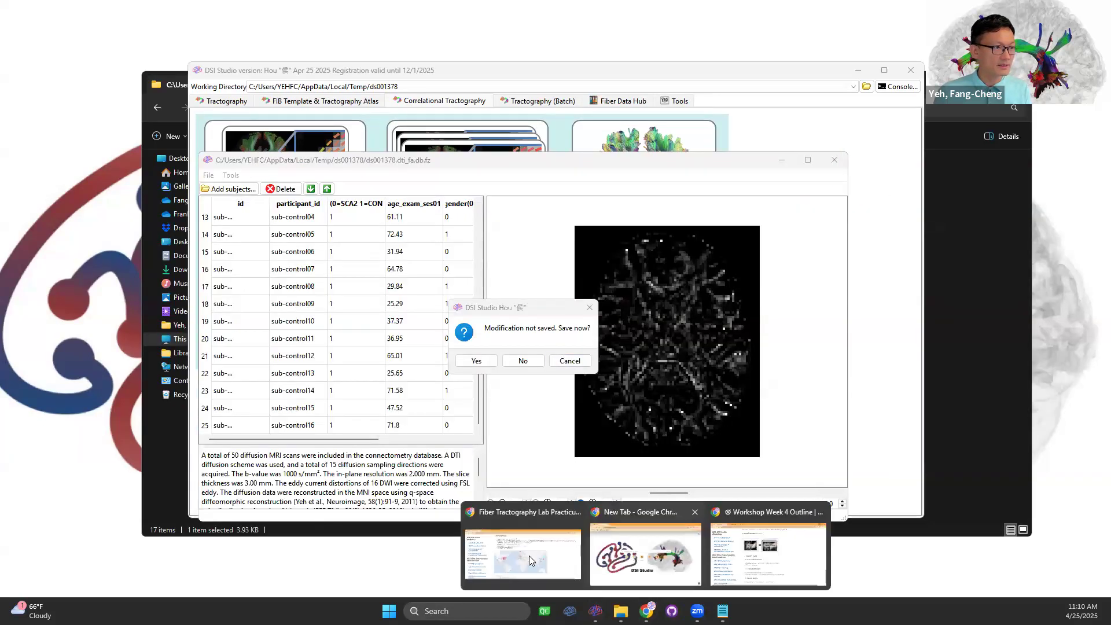
click(749, 561)
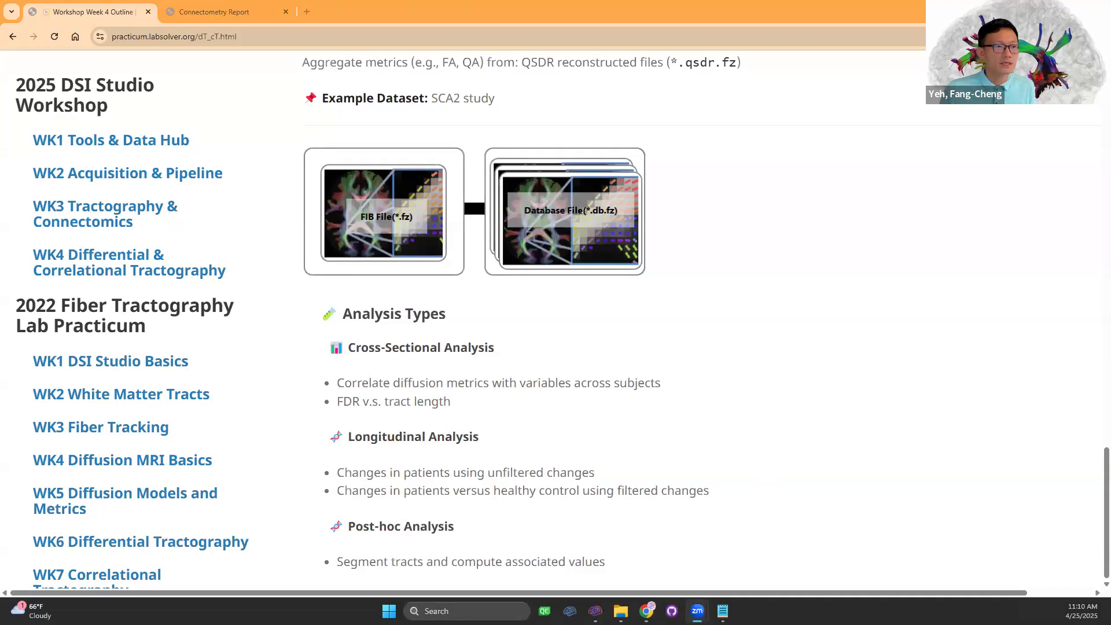
click(595, 611)
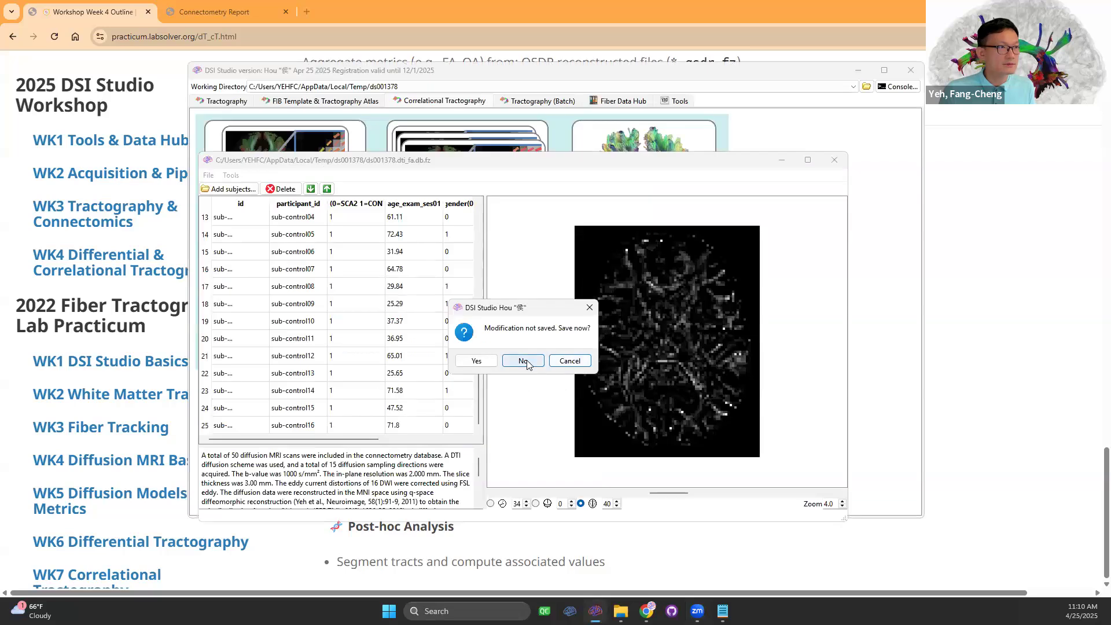
click(523, 361)
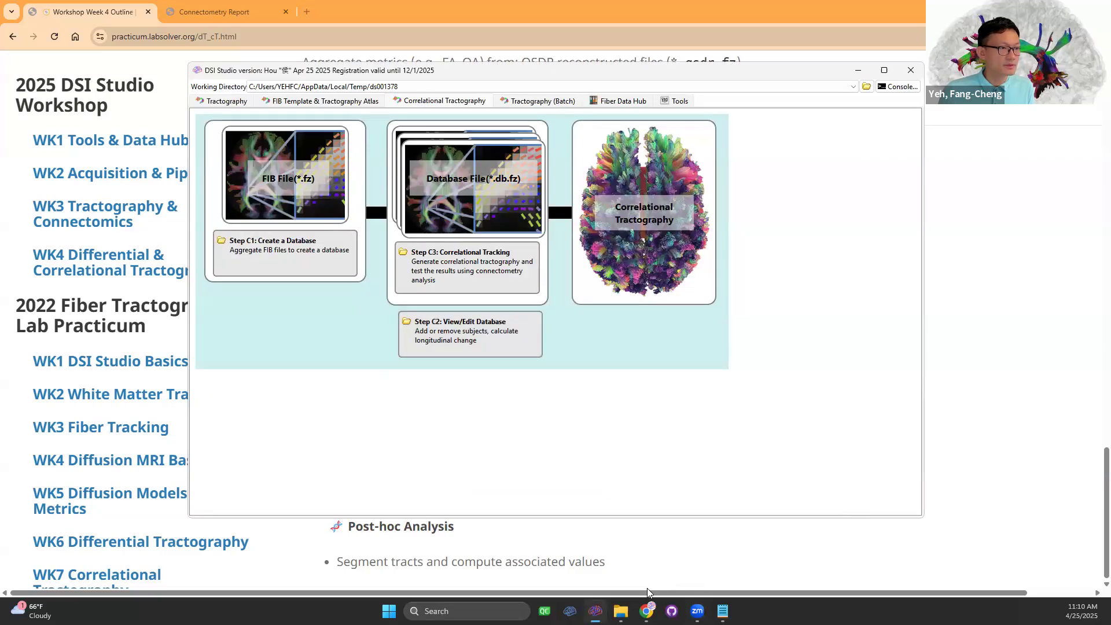
- Open the tract file group(0=SCA2 1=CONTROL).t25.length10.inc.tt.gz from the result folder, inspect its tracts in 3D, and close it
click(620, 611)
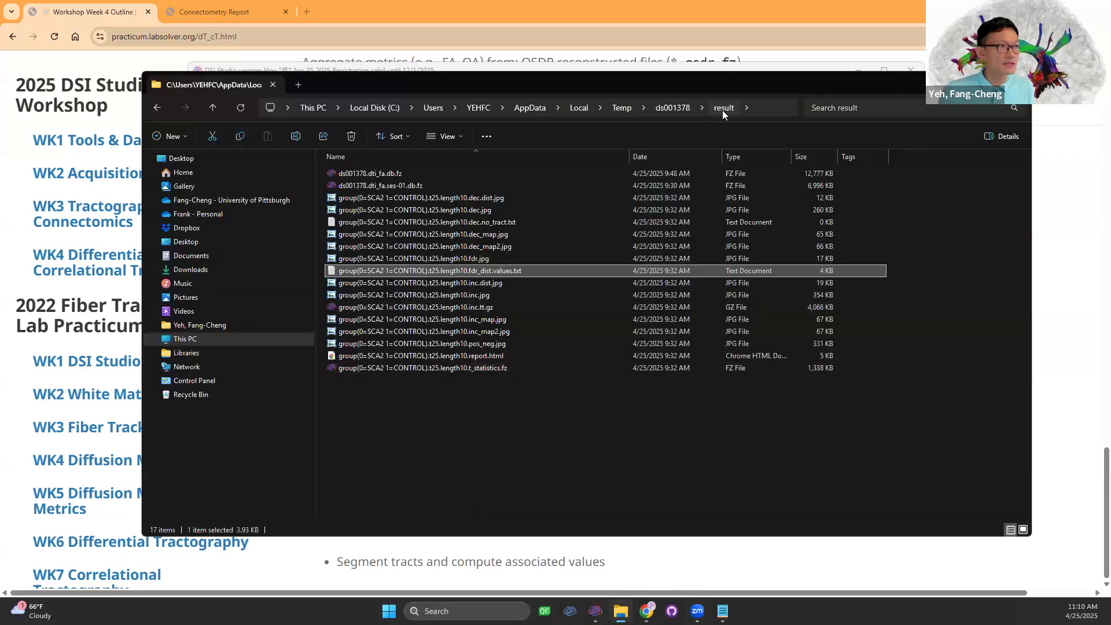
click(489, 369)
click(490, 307)
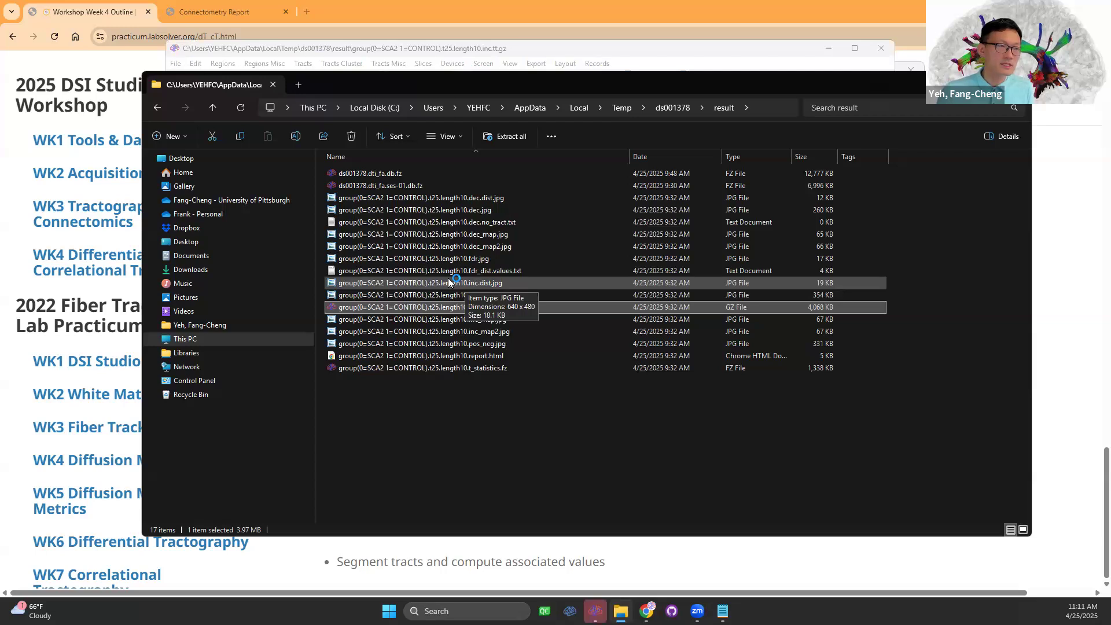
click(595, 611)
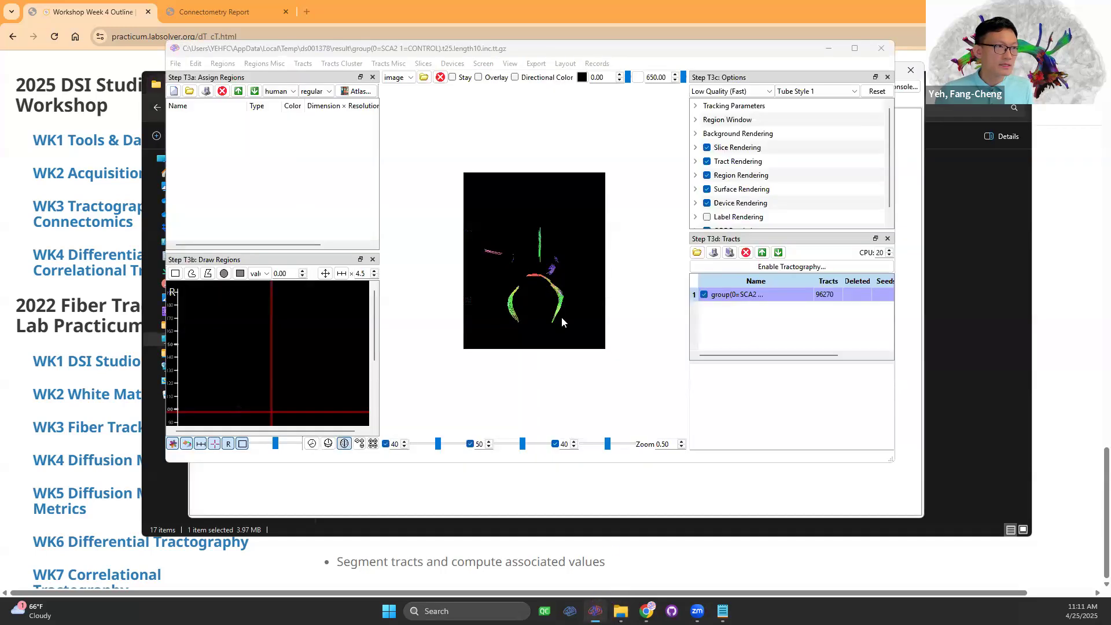
drag(582, 176, 505, 260)
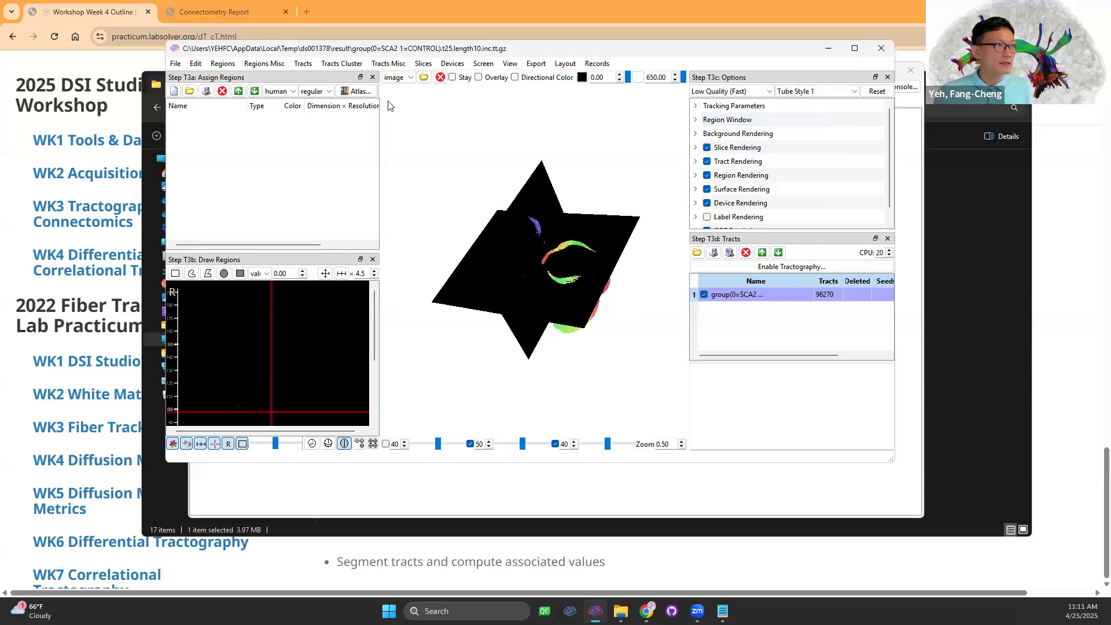
click(881, 48)
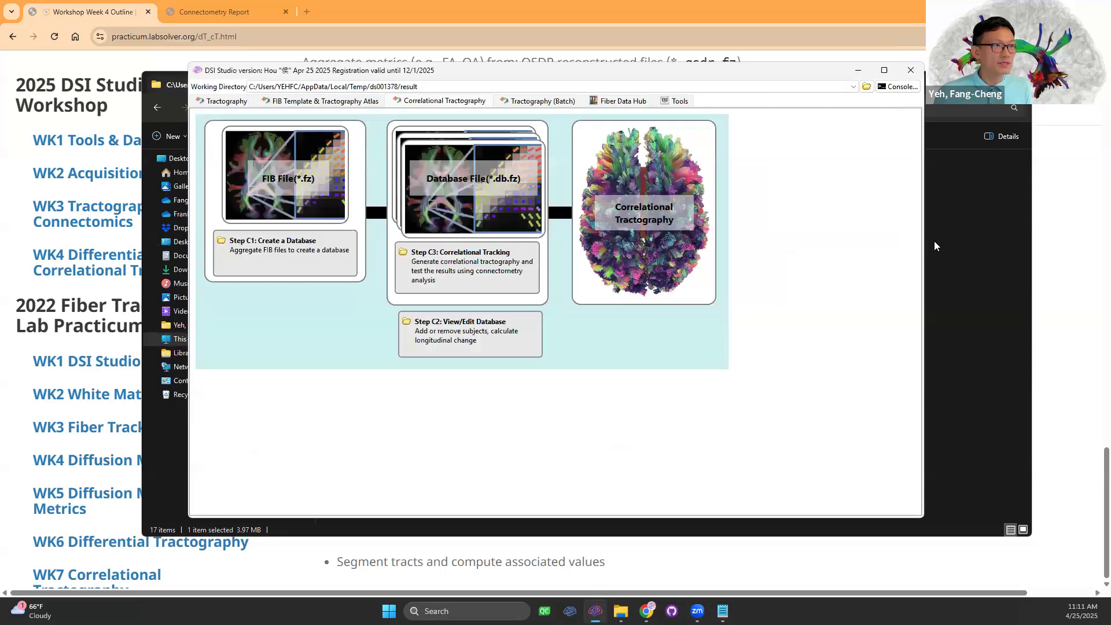
- Open group(0=SCA2 1=CONTROL).t25.length10.t_statistics.fz from the result folder and load the inc.tt.gz tracts into its maximized tractography window
click(966, 240)
click(476, 367)
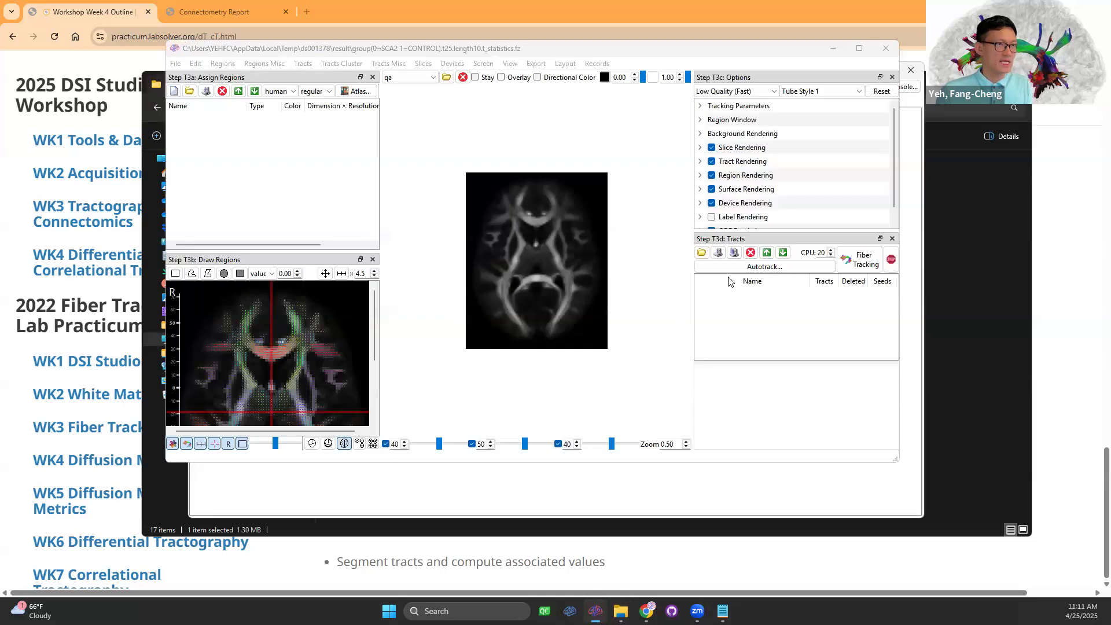
click(701, 253)
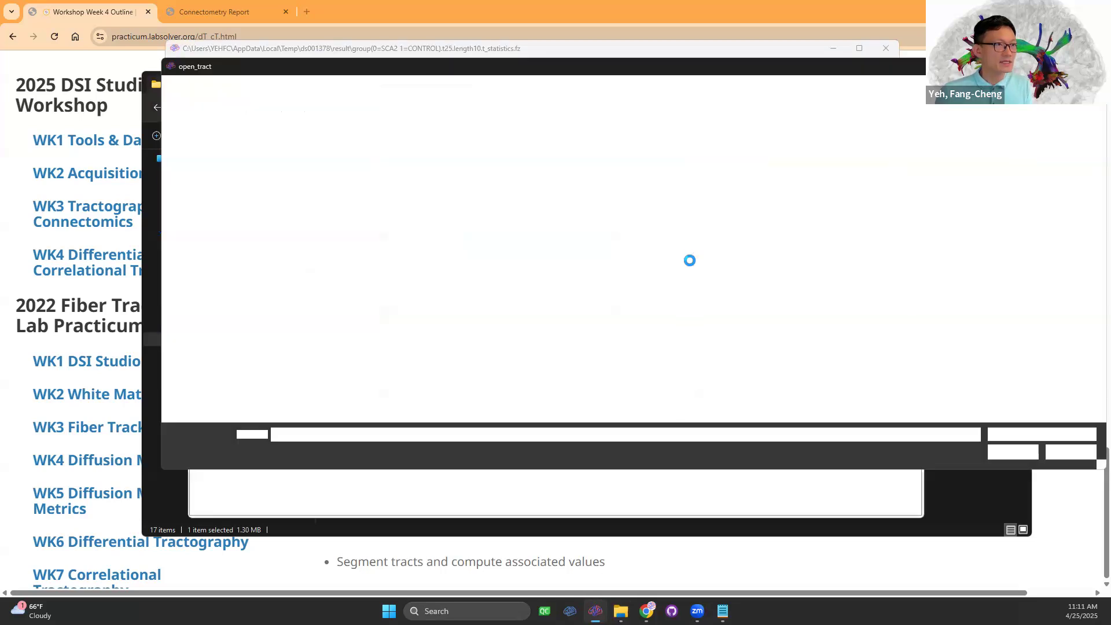
double_click(465, 149)
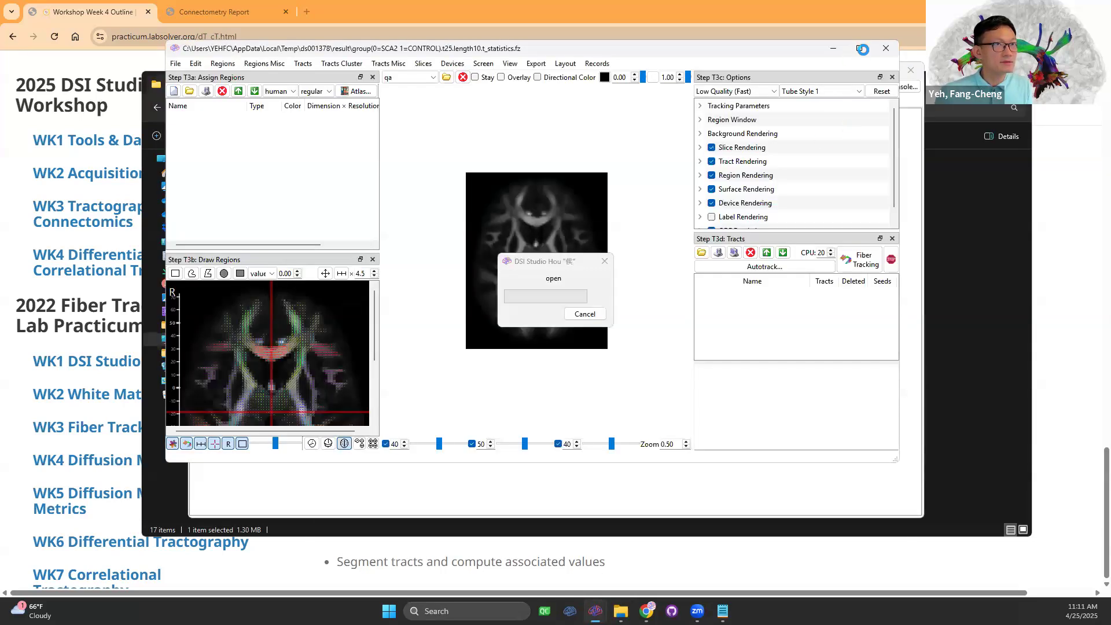
click(862, 48)
drag(725, 260, 654, 354)
key(2)
scroll(607, 340, up, 6)
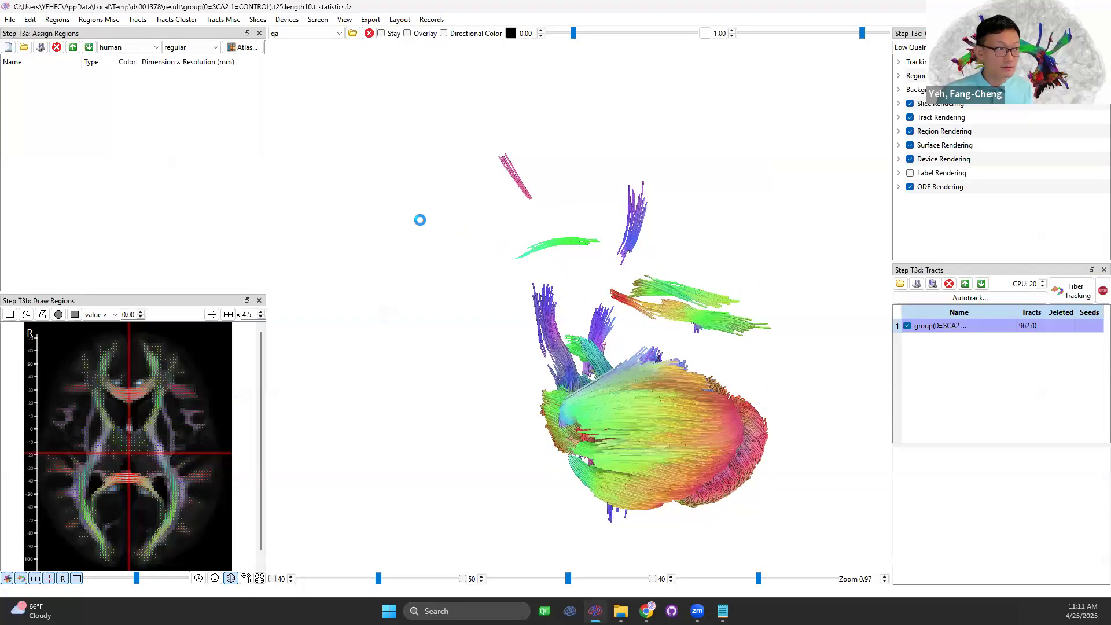
- Add all regions of the HCP-MMP atlas to the region list
click(247, 49)
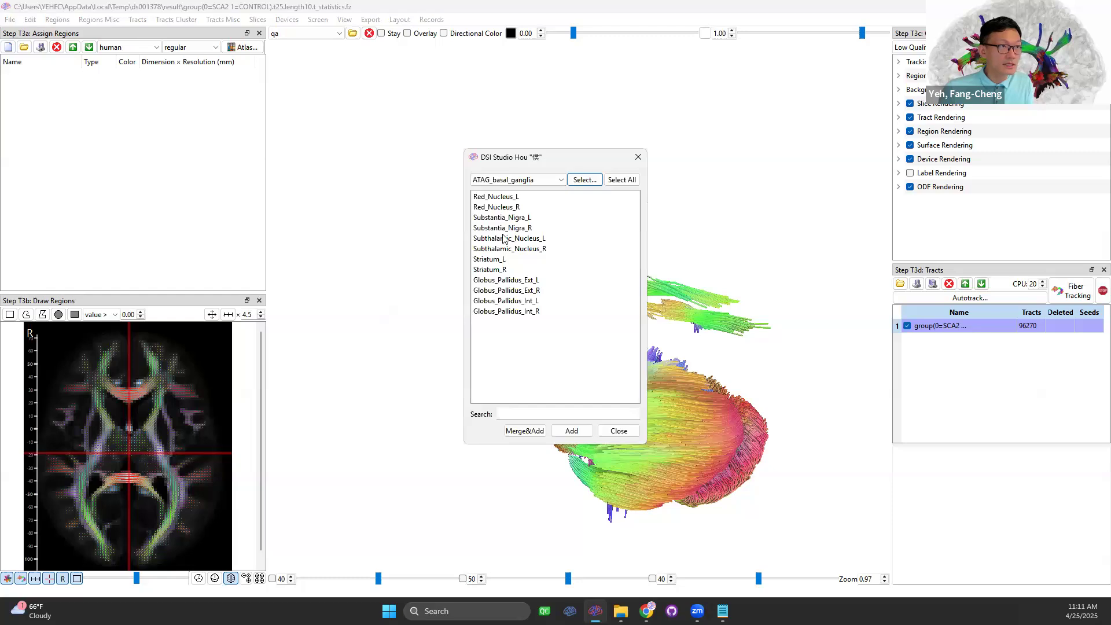
click(546, 179)
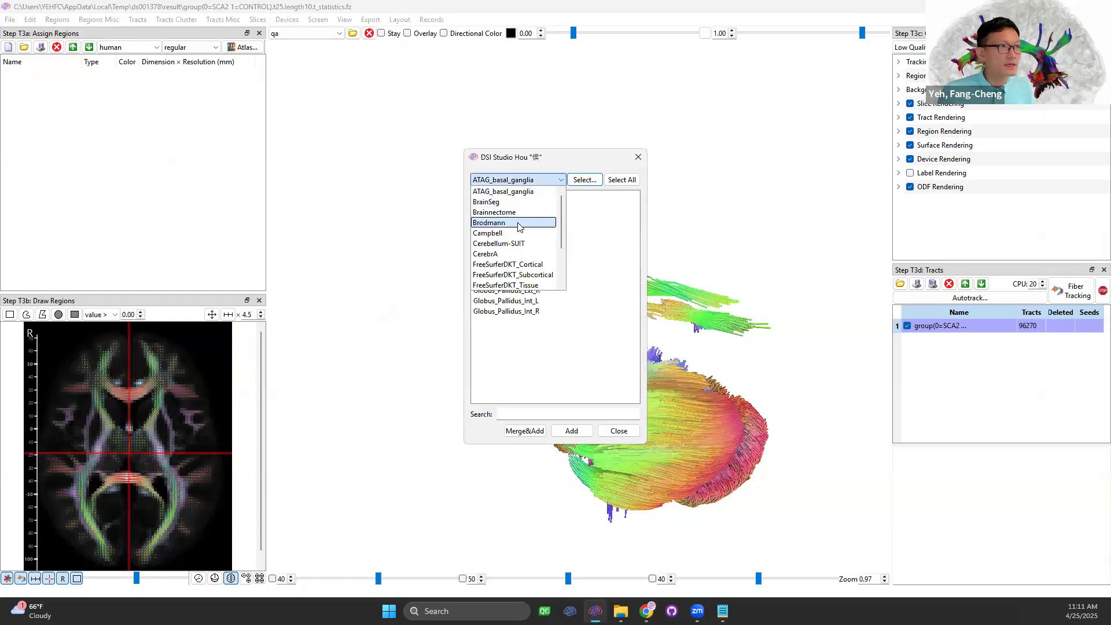
scroll(521, 255, down, 2)
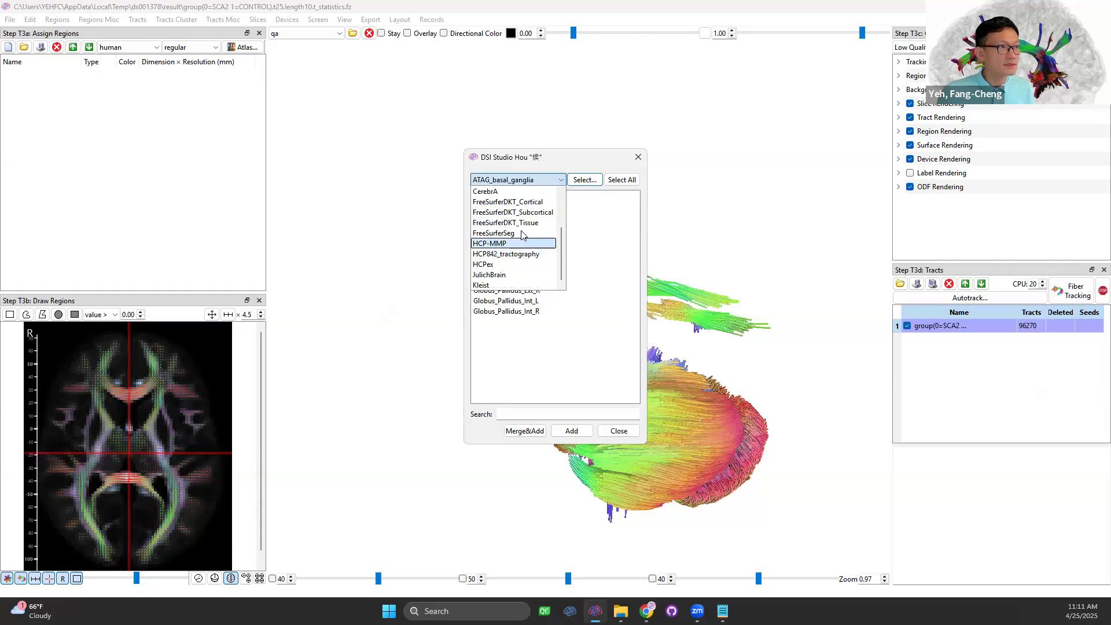
click(509, 243)
click(622, 179)
click(572, 430)
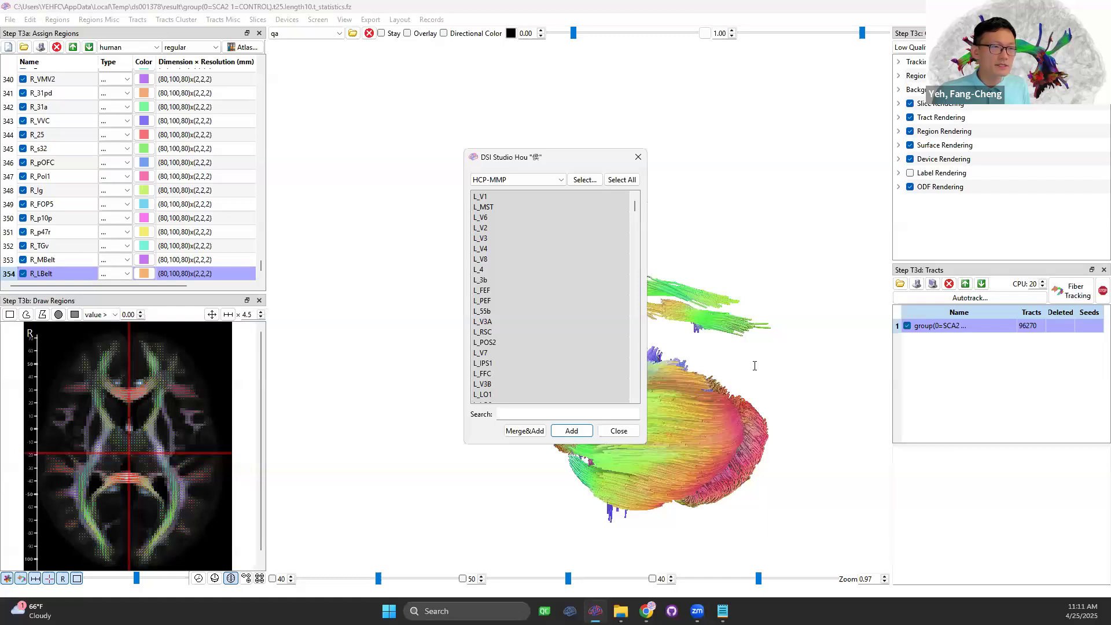
click(618, 431)
- Examine the HCP-MMP cortical regions around the tracts from several angles, and delete all regions
drag(622, 429, 607, 394)
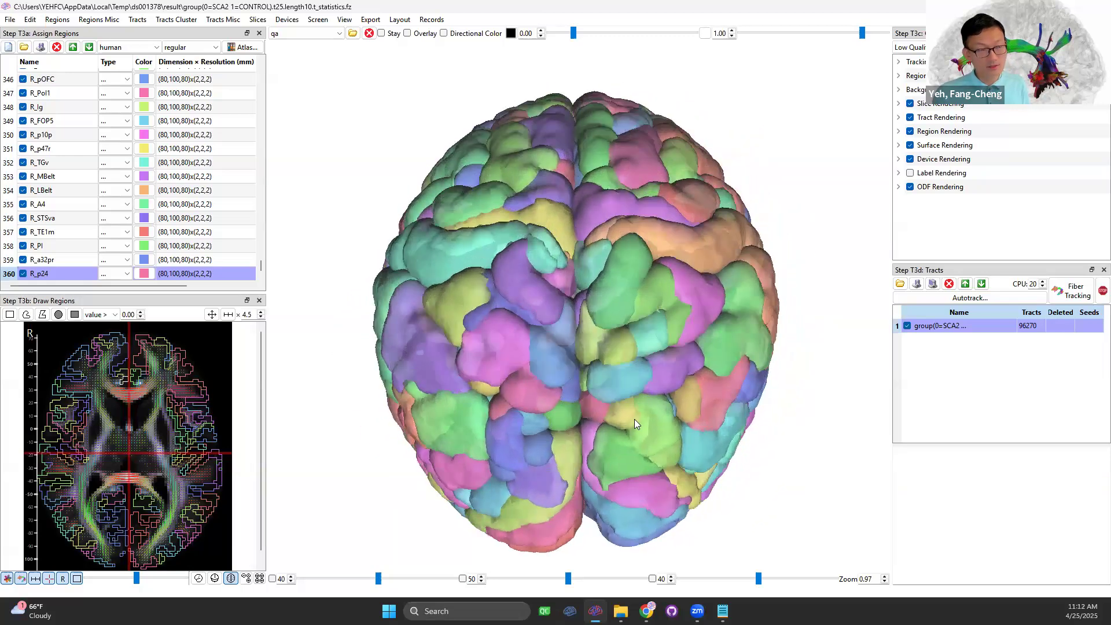
scroll(632, 418, up, 6)
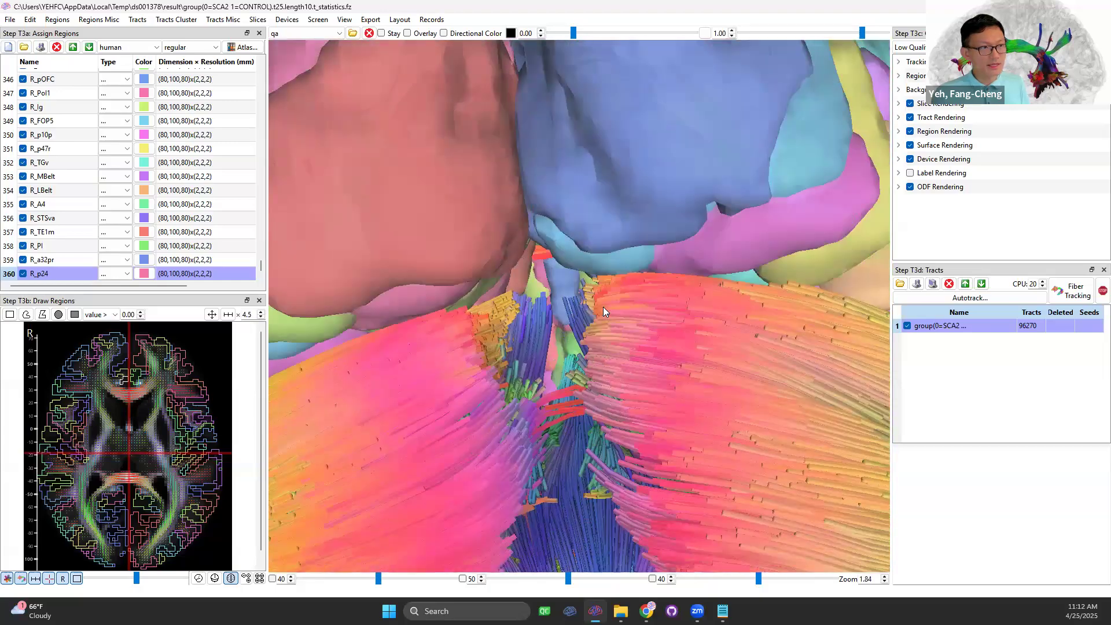
scroll(603, 311, down, 5)
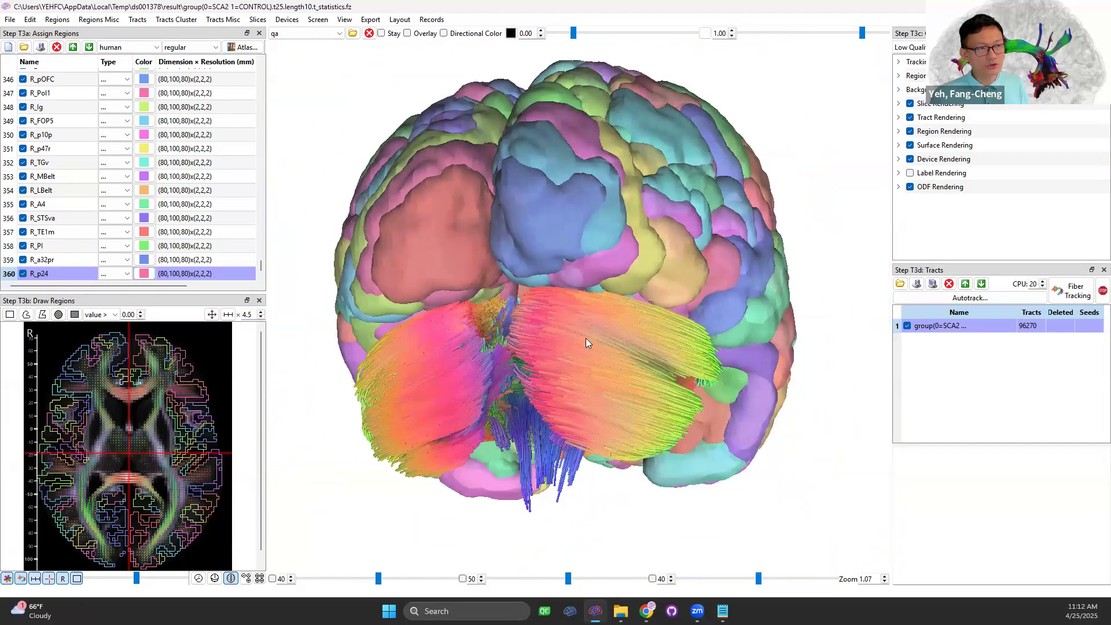
drag(556, 347, 694, 381)
drag(787, 491, 702, 370)
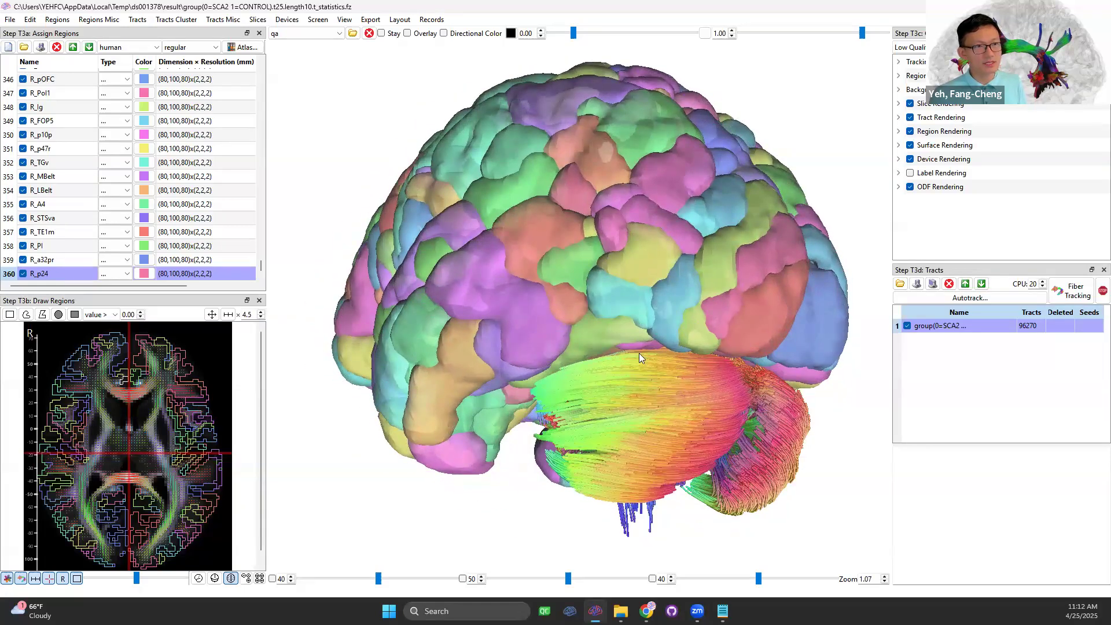
mouse_move(670, 327)
mouse_down()
mouse_move(628, 319)
mouse_move(659, 339)
mouse_up()
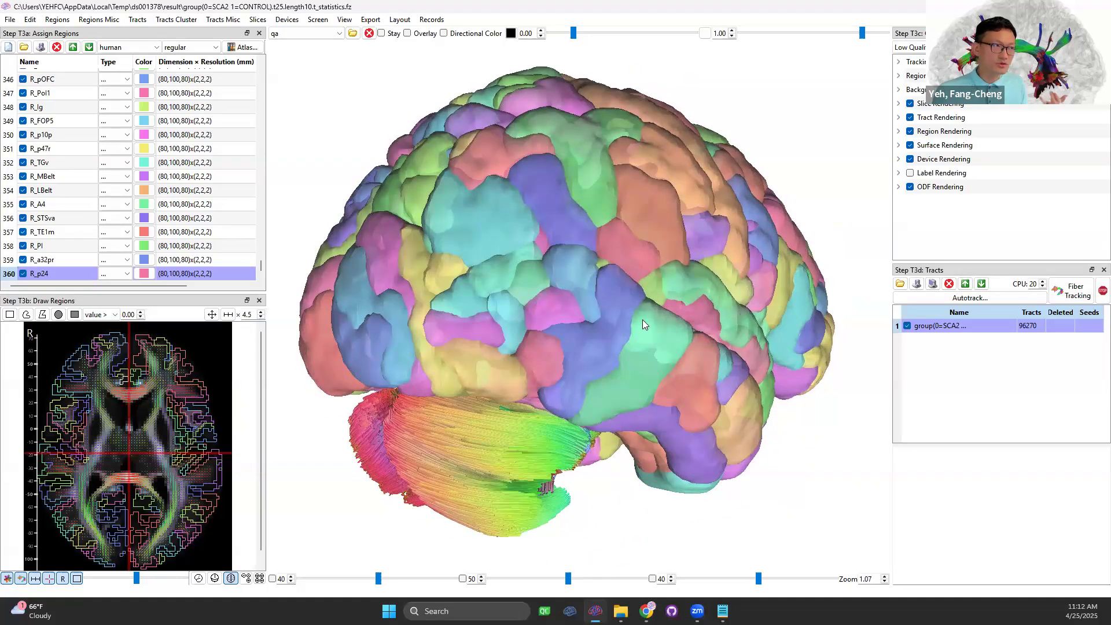
right_click(51, 194)
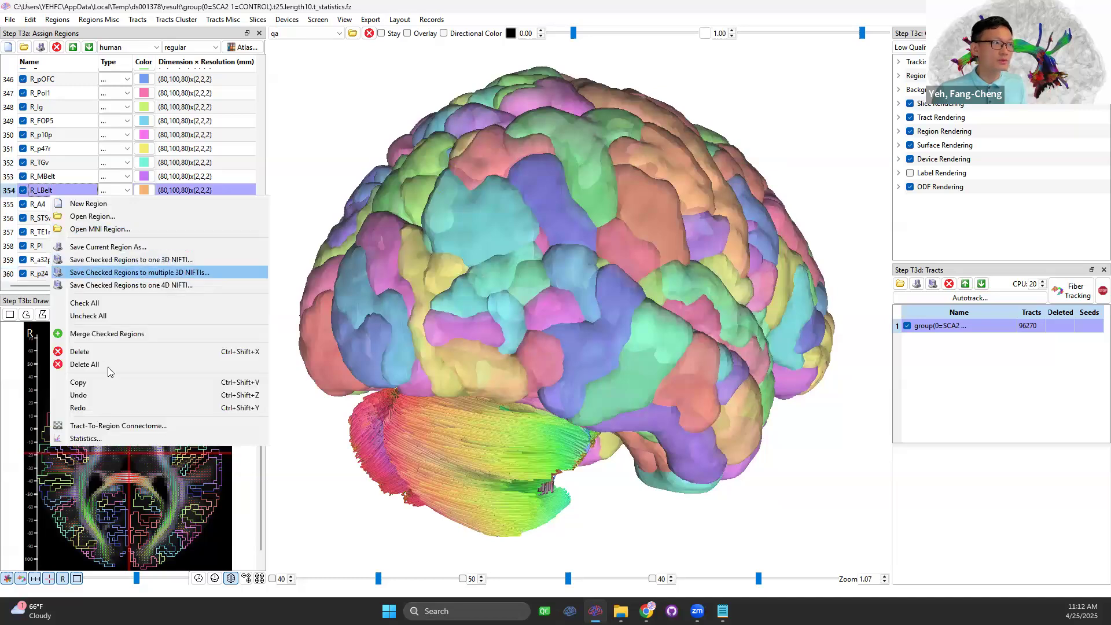
click(108, 366)
- Try to recognize the anatomical pathways of the loaded tracts, and cancel the recognition
mouse_move(654, 325)
mouse_down()
mouse_move(687, 327)
mouse_move(674, 316)
mouse_up()
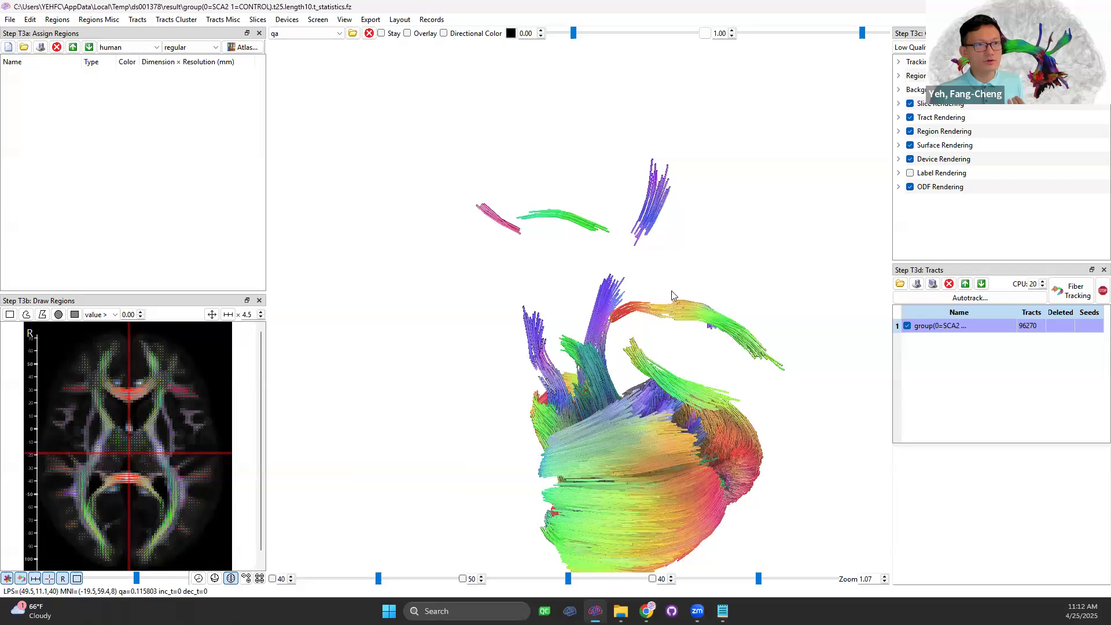
drag(717, 325, 752, 332)
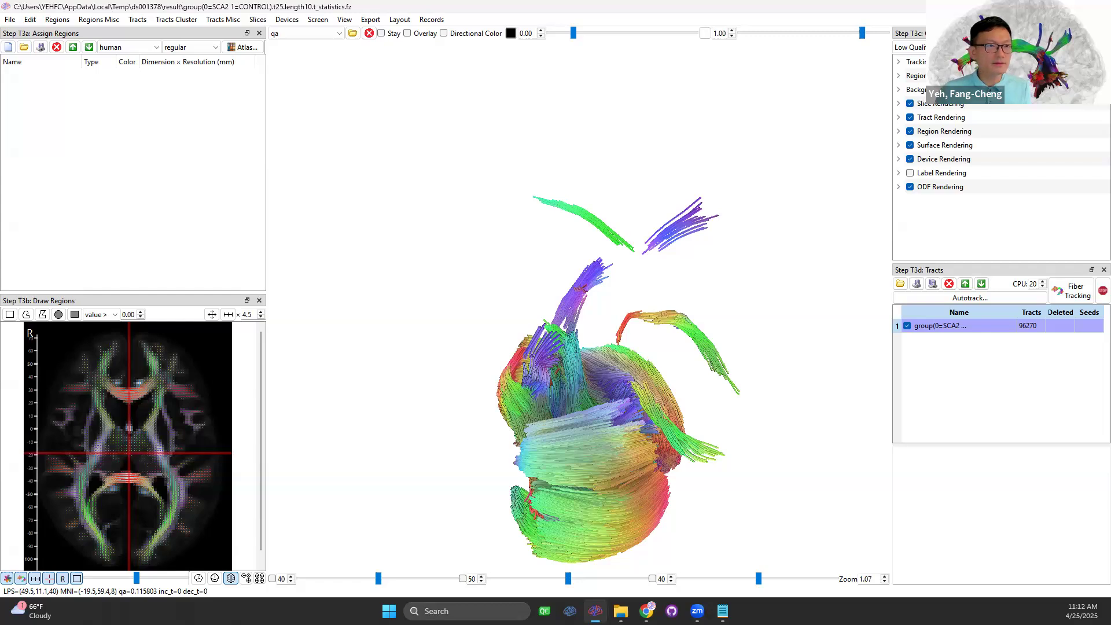
click(370, 20)
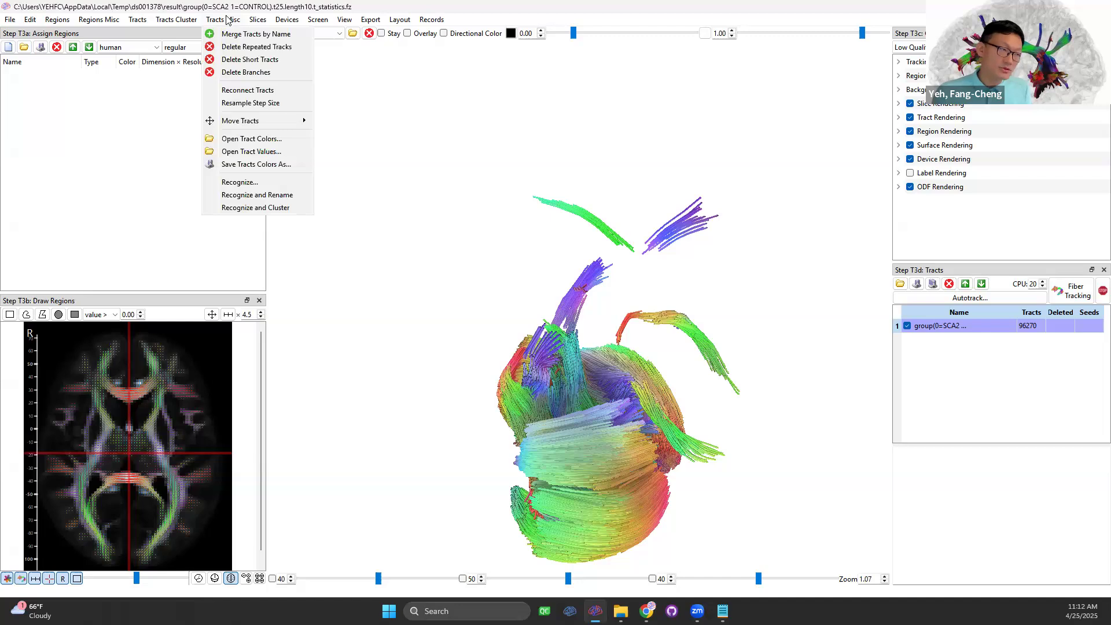
mouse_move(257, 19)
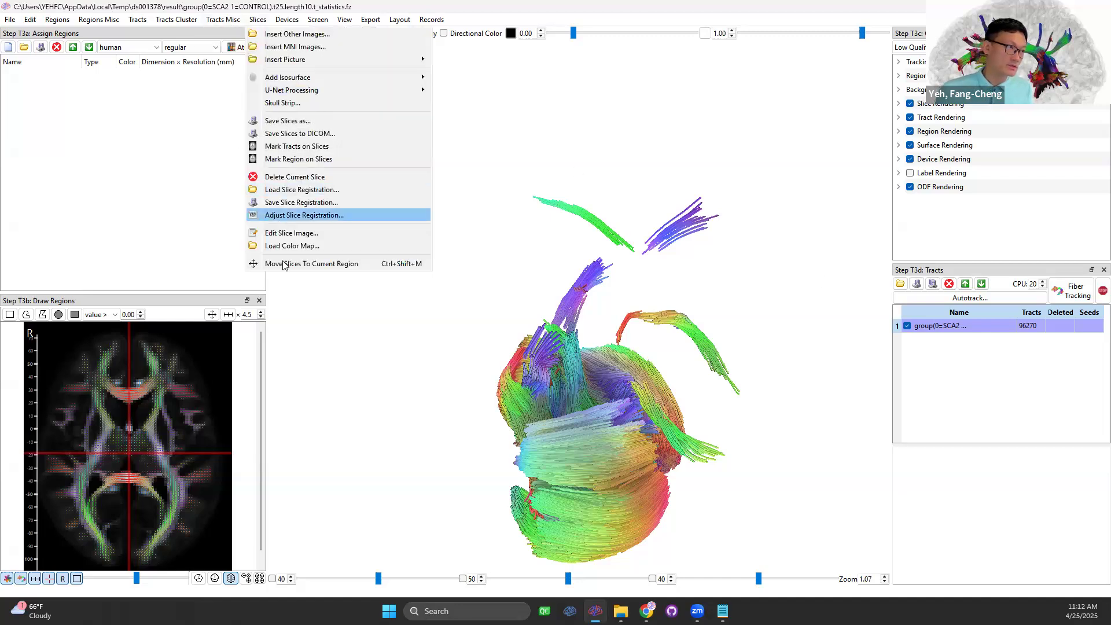
mouse_move(223, 20)
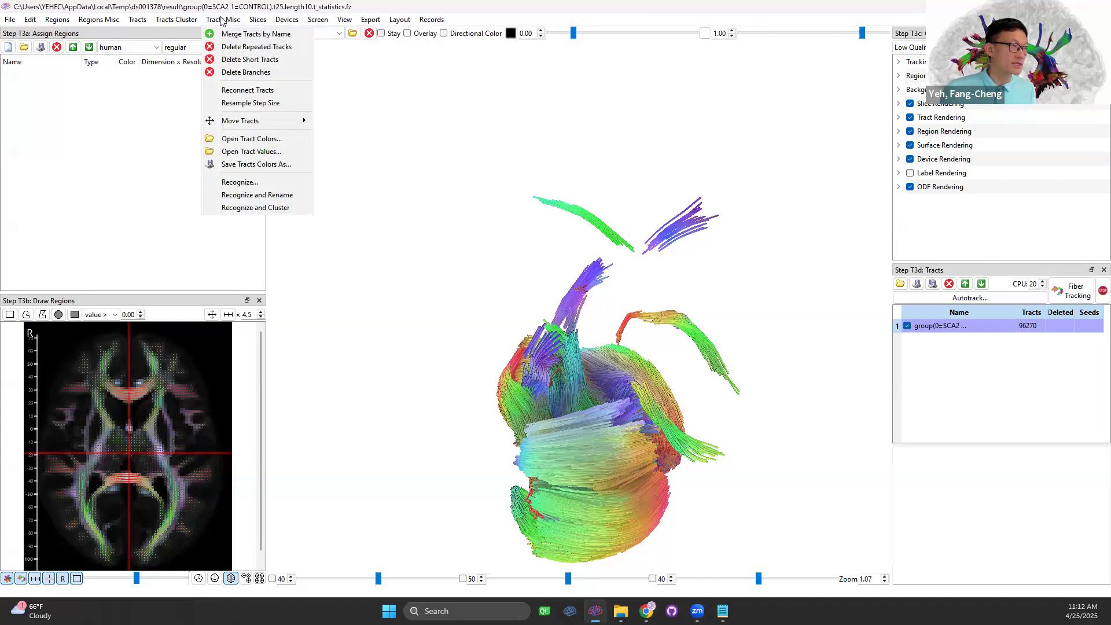
click(258, 183)
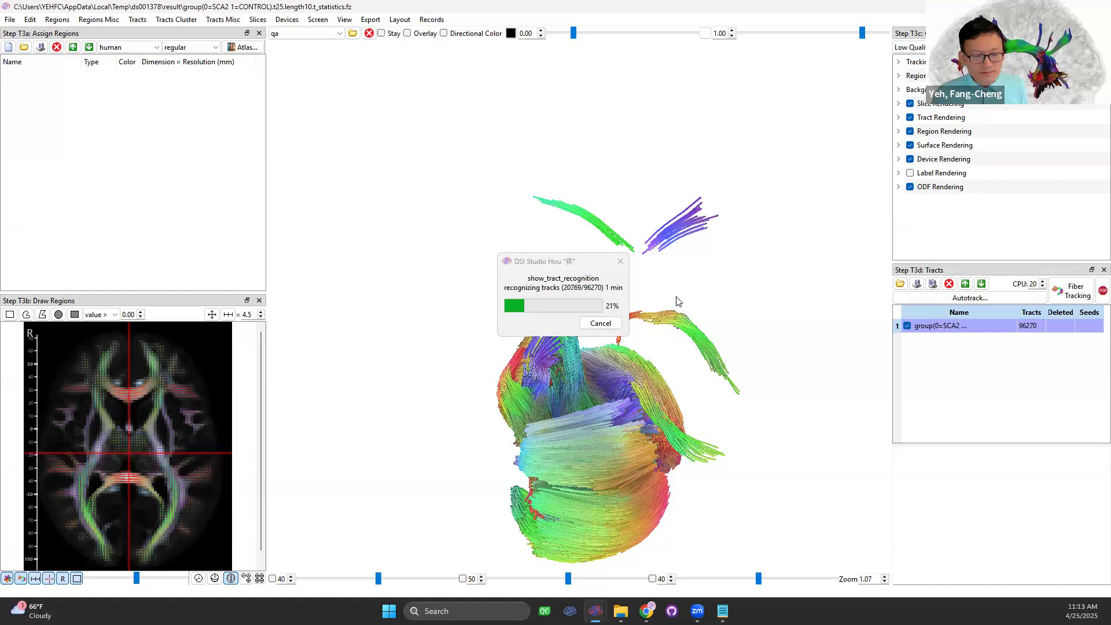
click(605, 324)
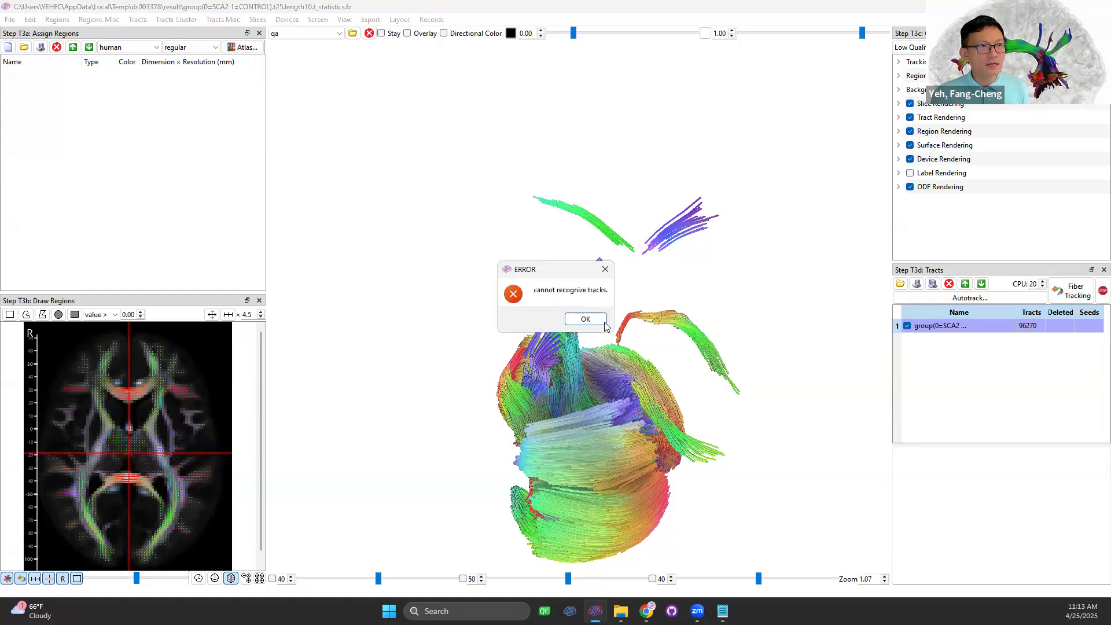
- Dismiss the recognition error and keep only the vertical projection bundles rising above the brainstem, removing the remaining tracts
click(586, 318)
drag(588, 319, 686, 497)
drag(675, 347, 566, 359)
drag(644, 364, 506, 353)
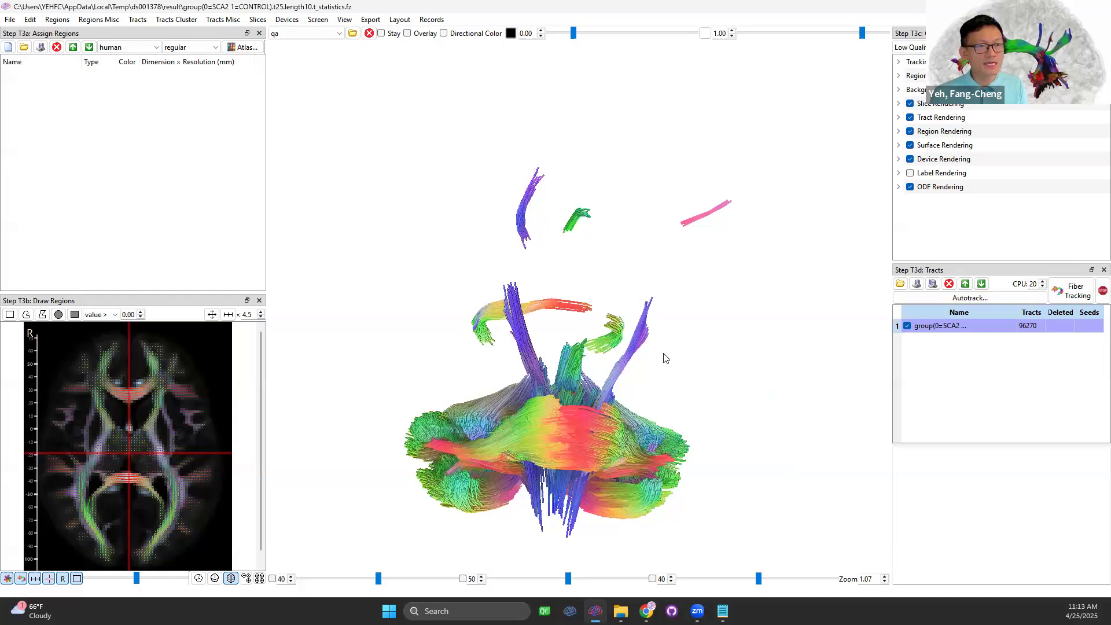
drag(679, 369, 718, 361)
mouse_move(551, 336)
mouse_down()
mouse_move(640, 328)
mouse_move(582, 350)
mouse_up()
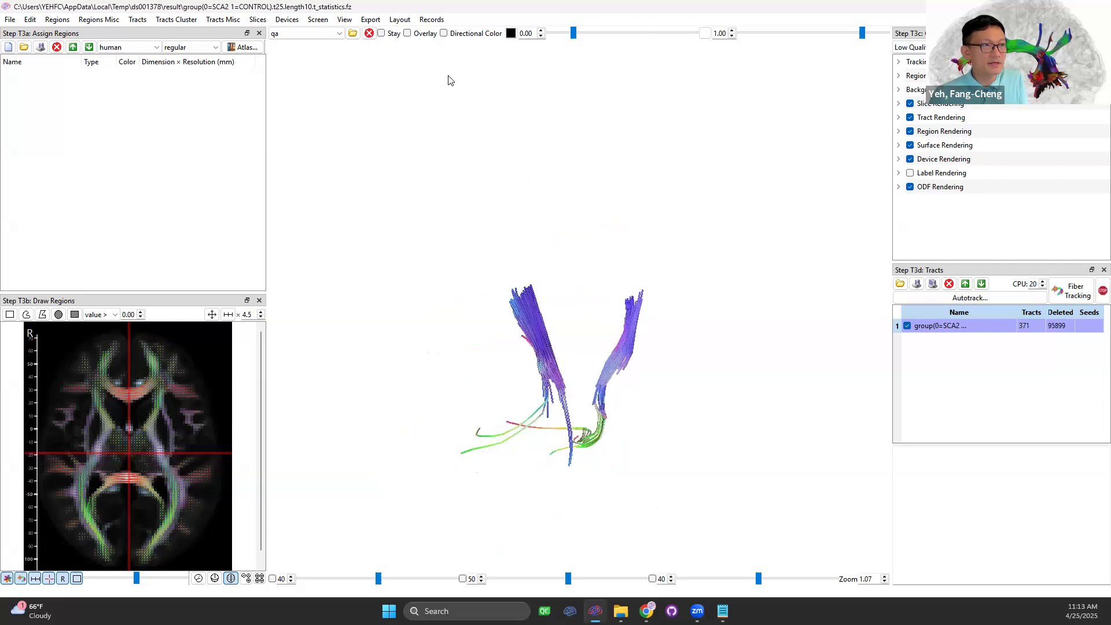
- Recognize the remaining tracts, review the list of matching pathways from the corticospinal tract down, and close the list
click(276, 22)
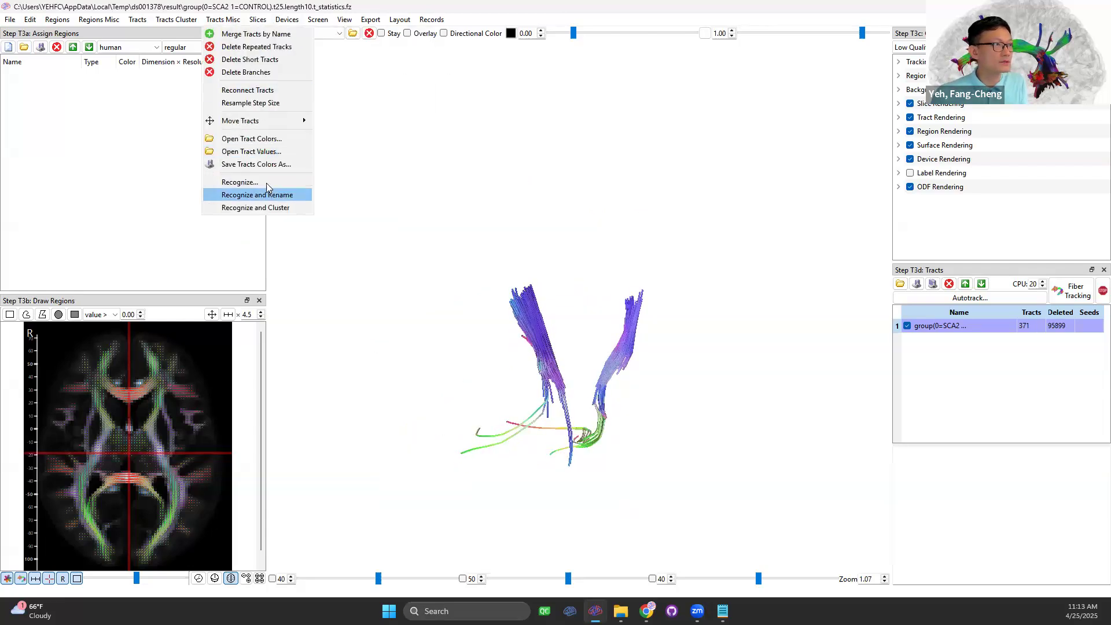
click(265, 182)
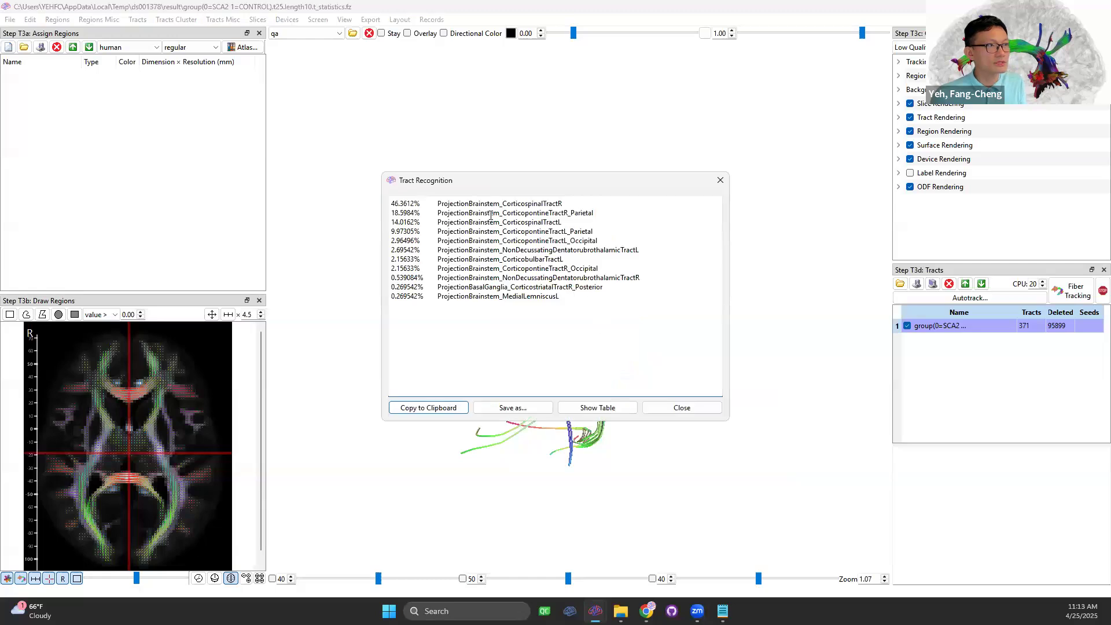
drag(573, 203, 443, 200)
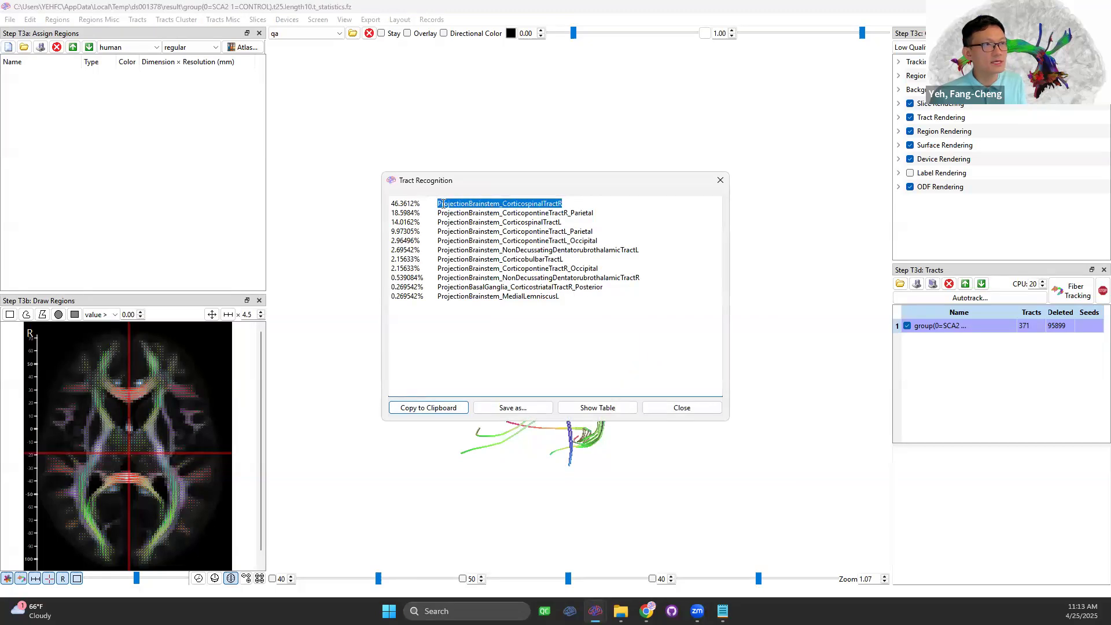
drag(578, 213, 472, 211)
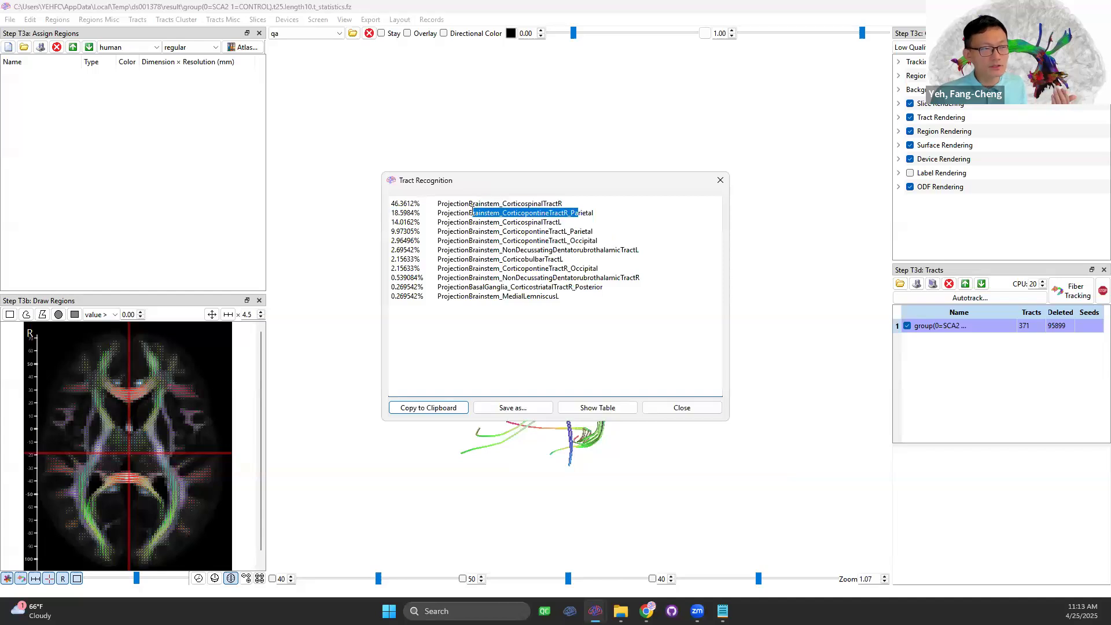
click(490, 204)
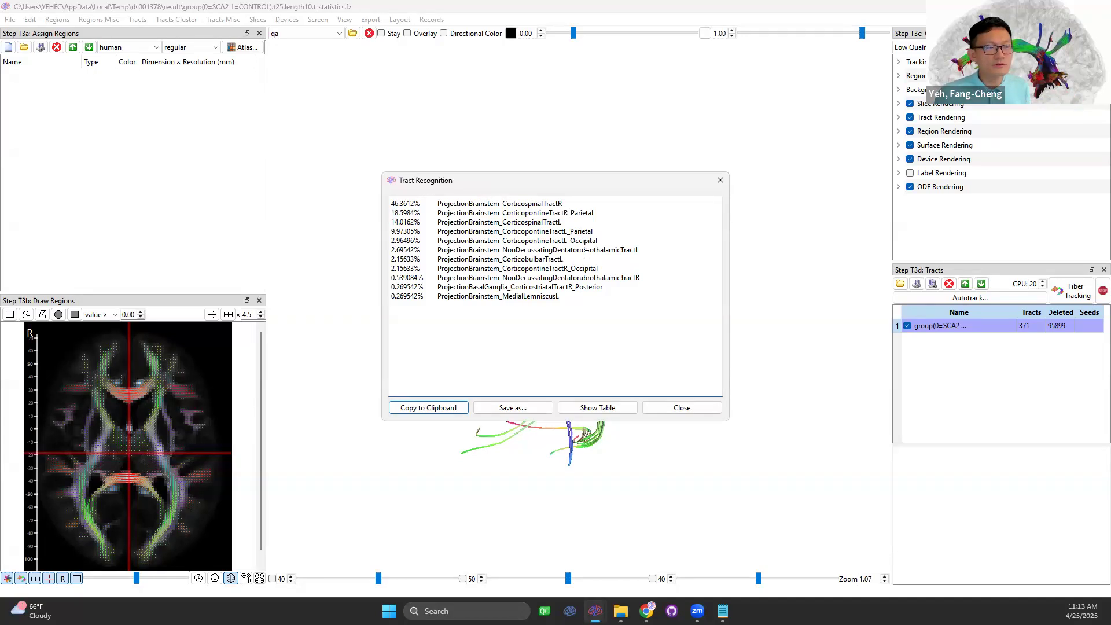
drag(641, 181, 880, 105)
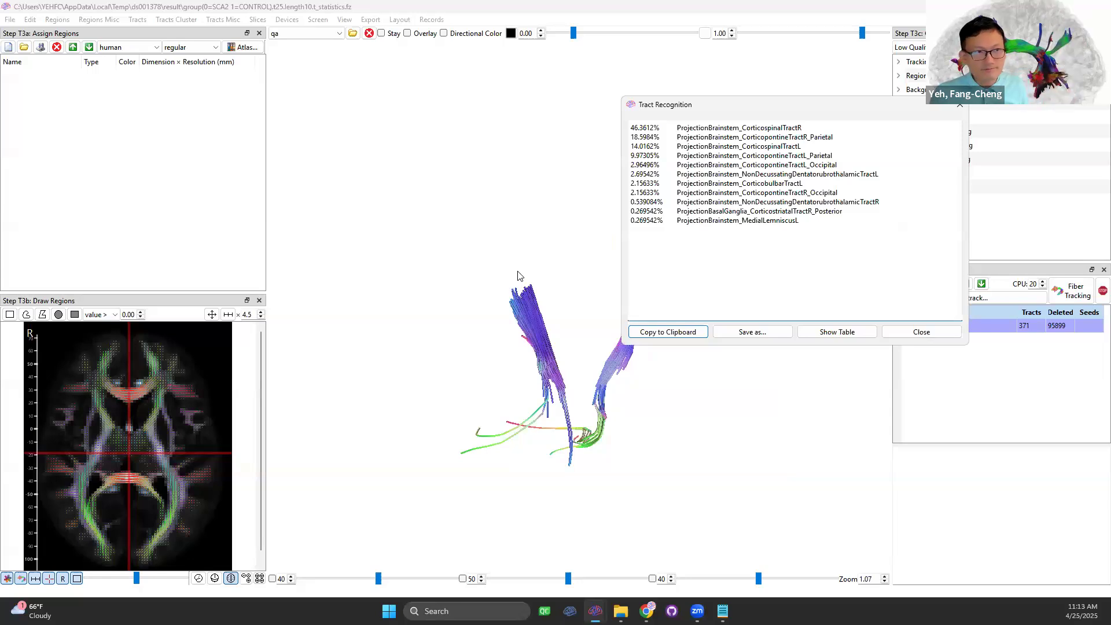
drag(821, 224, 638, 118)
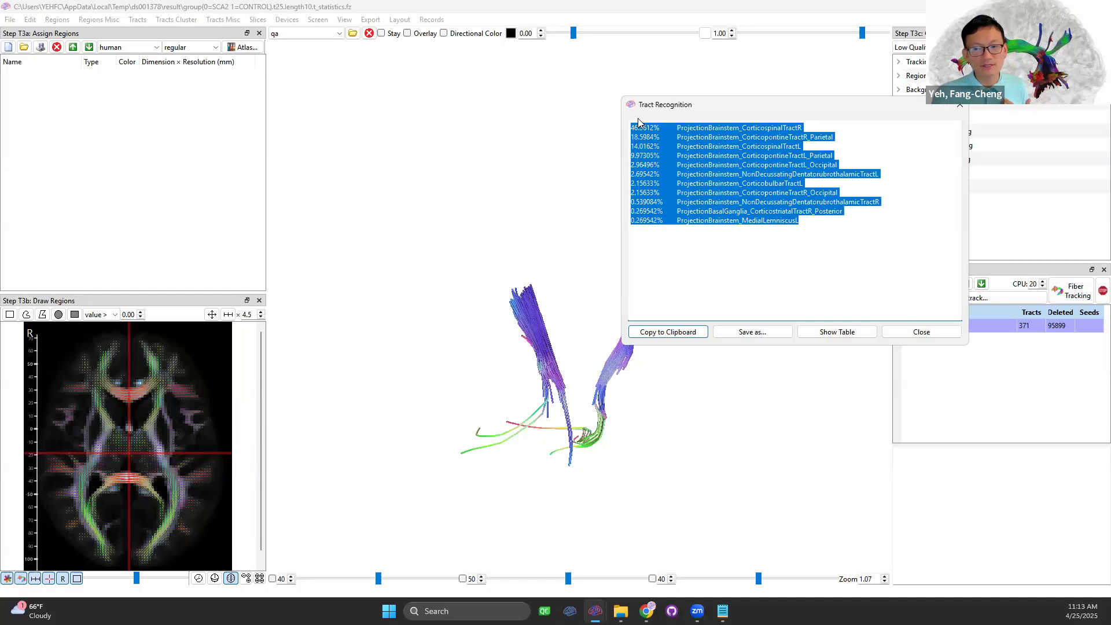
click(924, 336)
- View the segmented bundles from another angle and close the tractography window of the t_statistics.fz file
drag(748, 416, 532, 405)
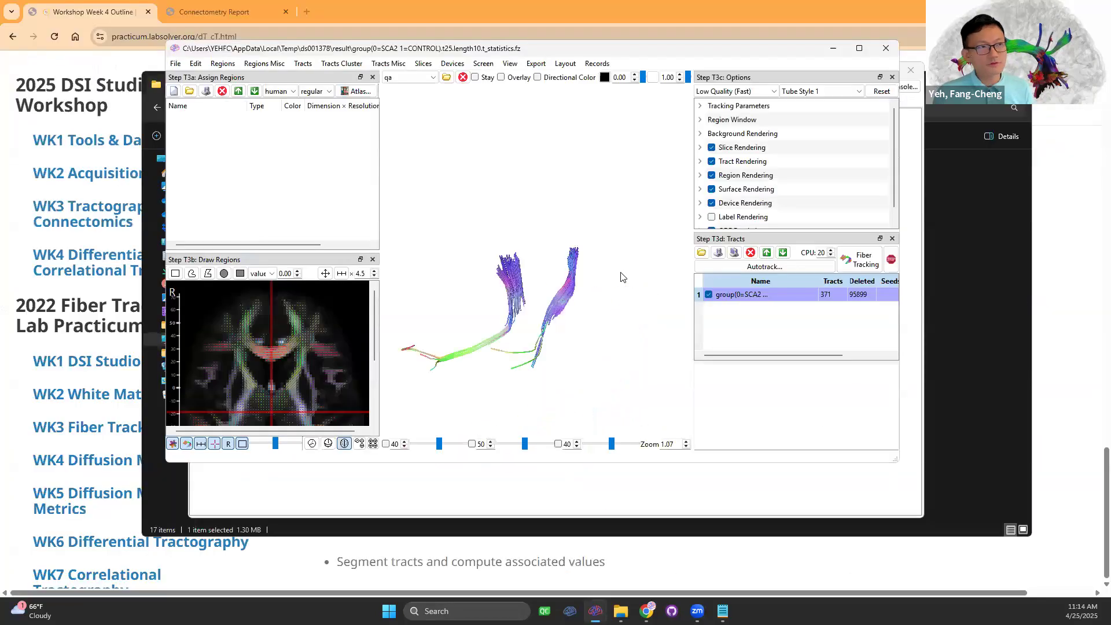
drag(531, 314, 599, 312)
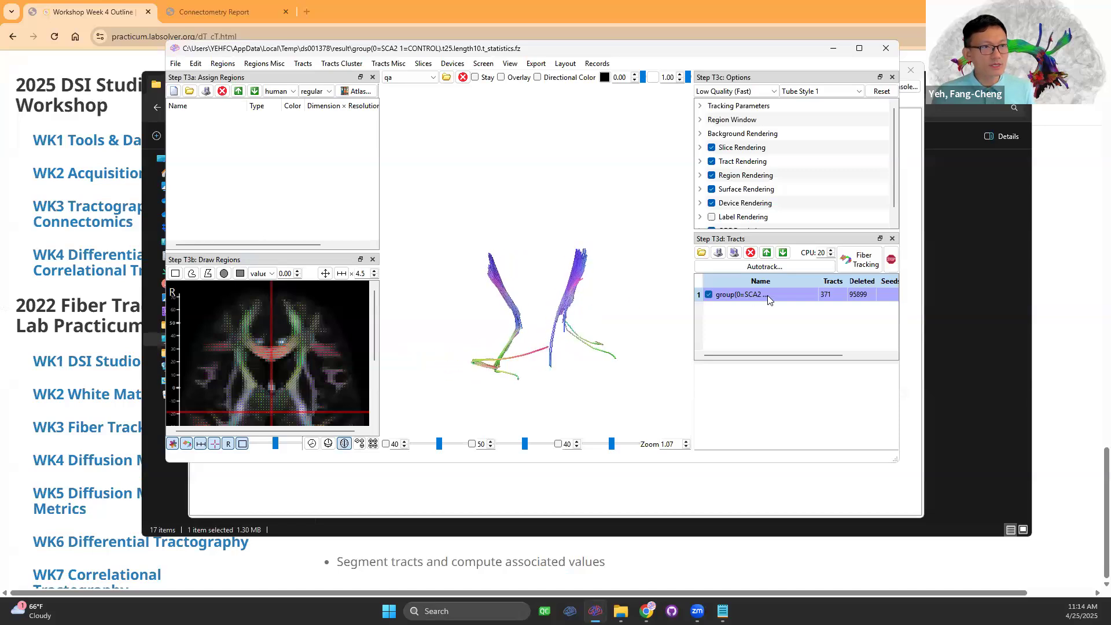
click(885, 48)
click(526, 276)
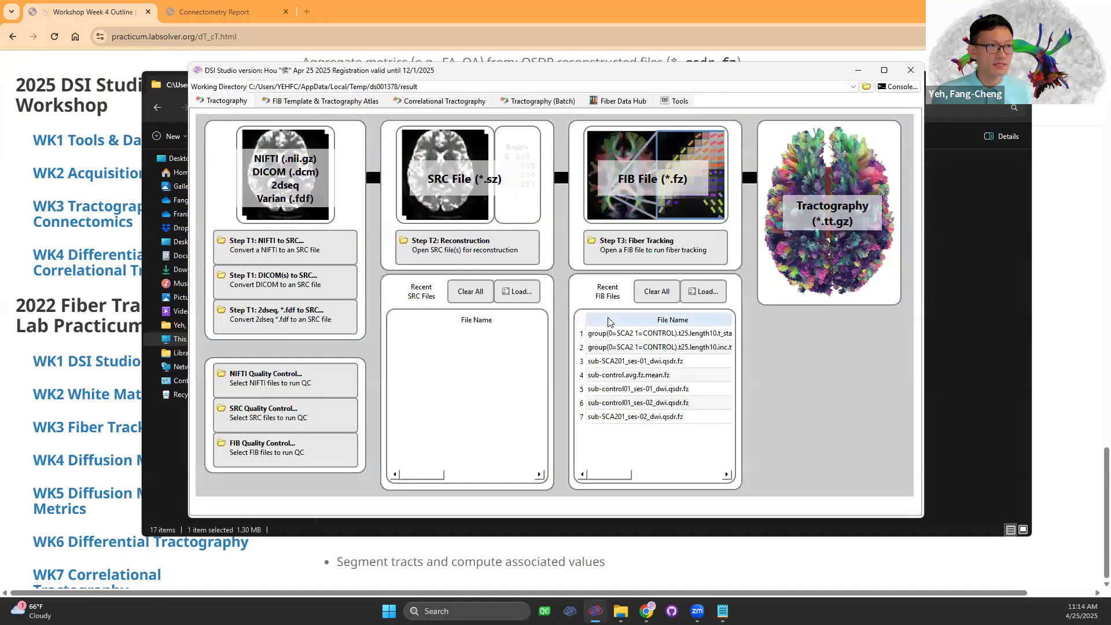
- Open the connectometry database ds001378.dti_fa.db.fz from the ds001378 folder for fiber tracking in a maximized window
click(623, 243)
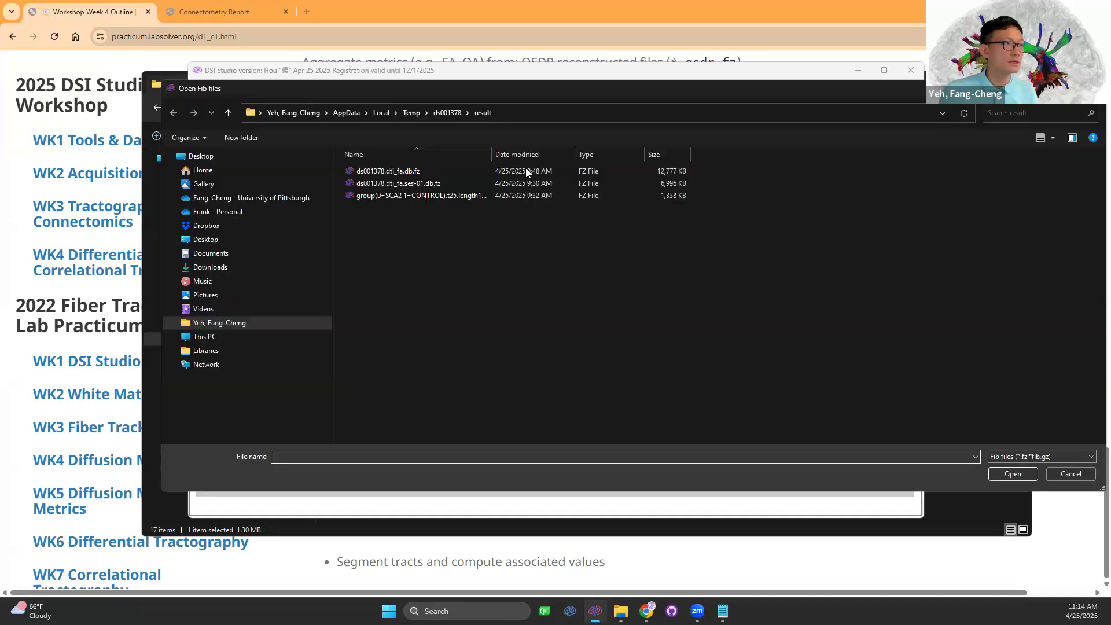
click(452, 112)
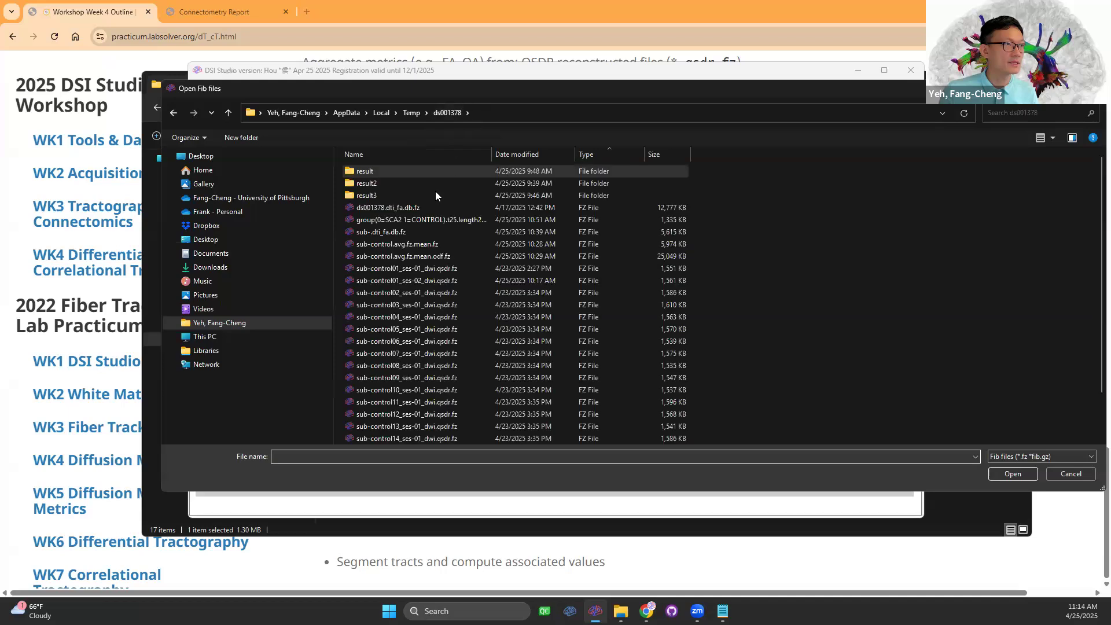
click(408, 207)
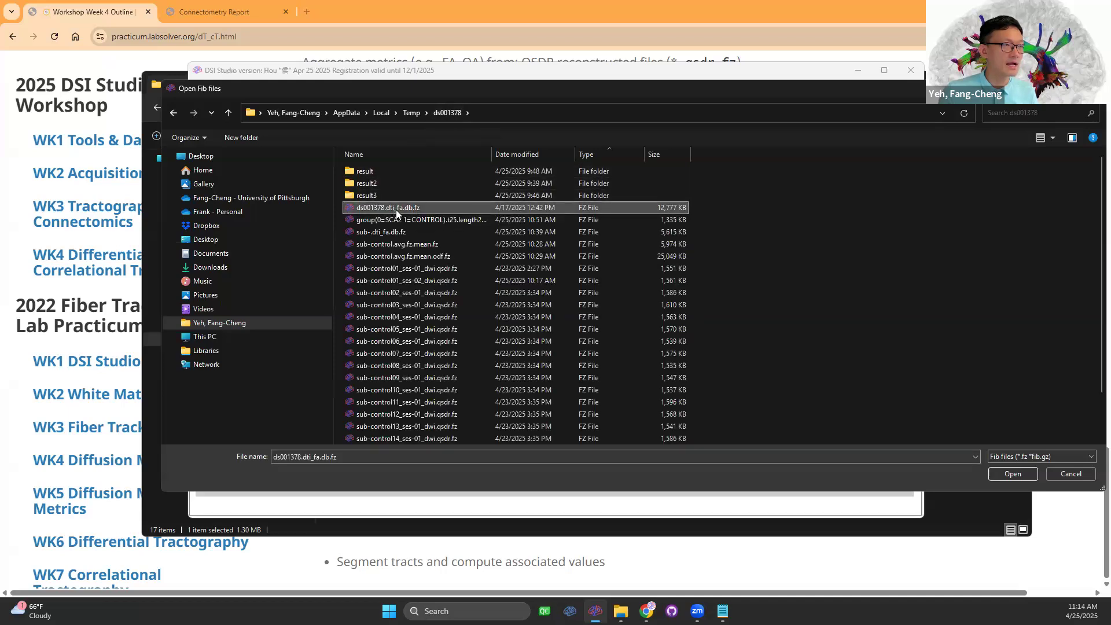
double_click(396, 207)
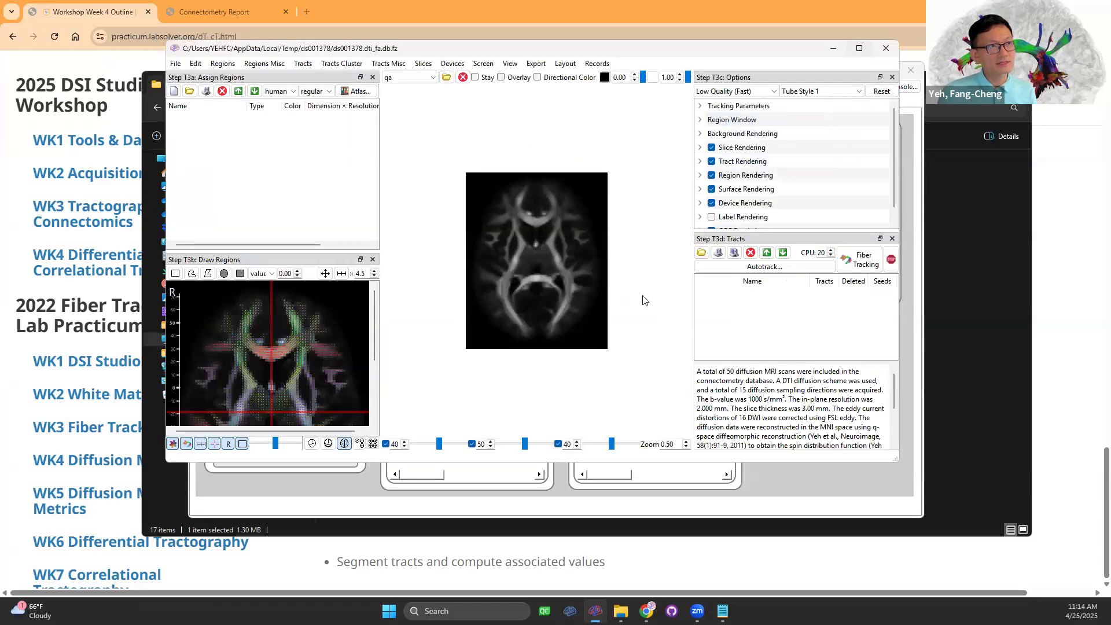
click(859, 48)
scroll(631, 335, up, 3)
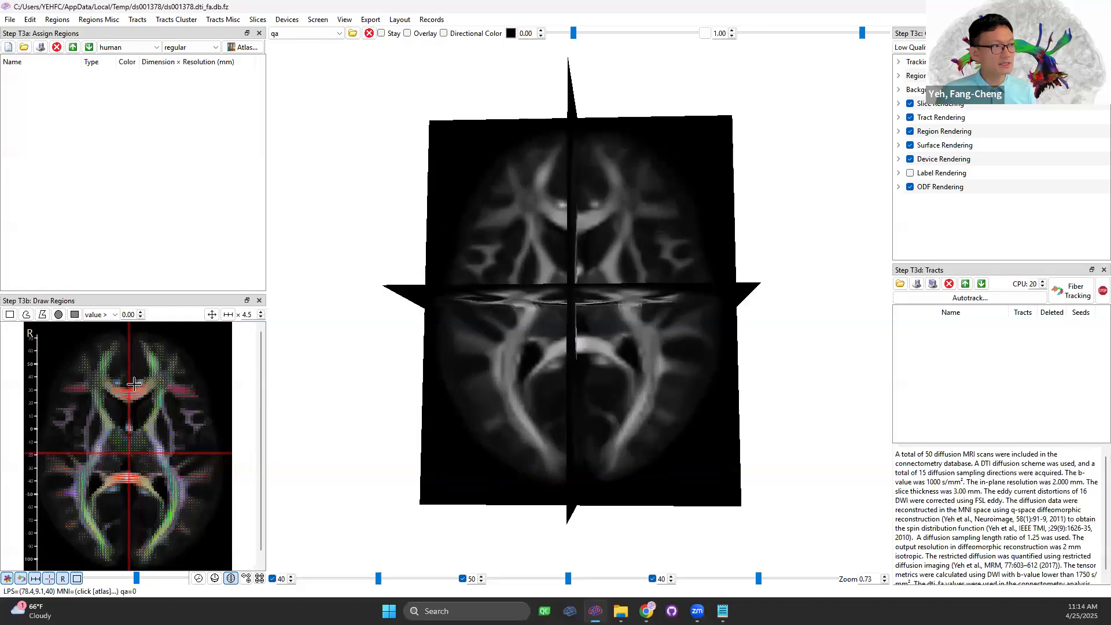
- Load the group(0=SCA2 1=CONTROL).t25.length10.inc tracts from the result folder into the database's tractography window
click(900, 284)
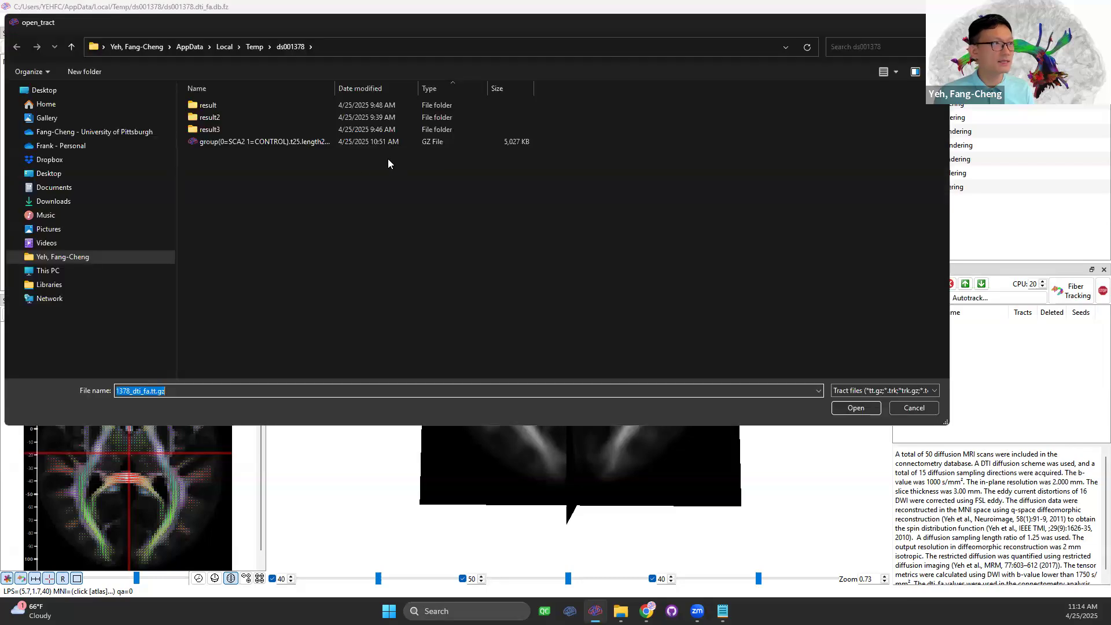
double_click(211, 105)
click(264, 104)
double_click(273, 109)
drag(596, 412, 711, 296)
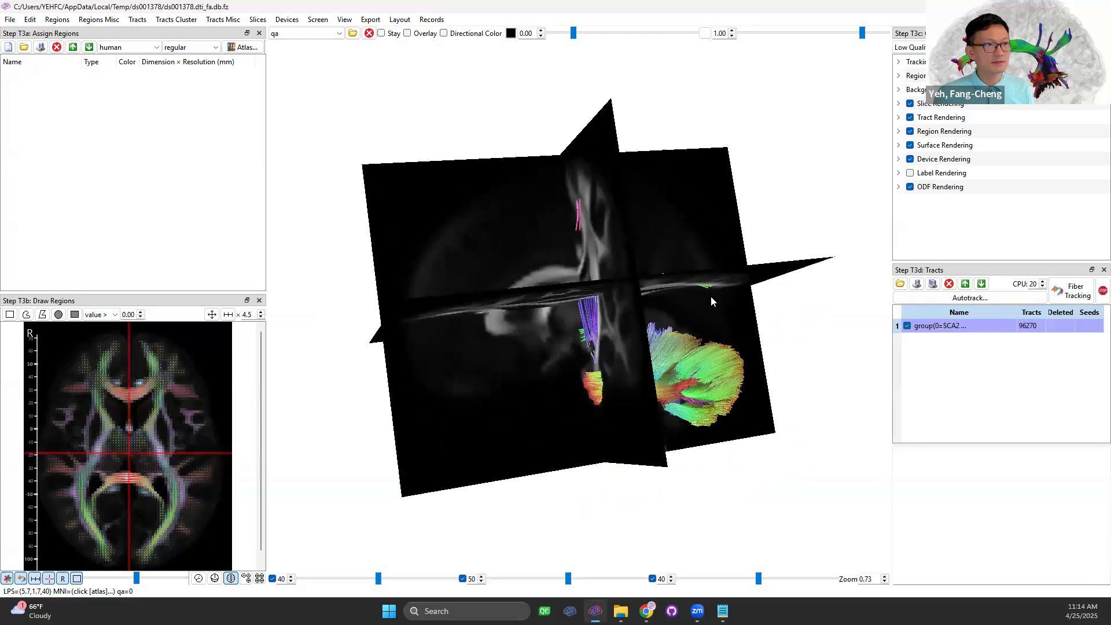
- Compute the tract statistics of the loaded tracts, including the mean_dti_fa of each subject
right_click(931, 325)
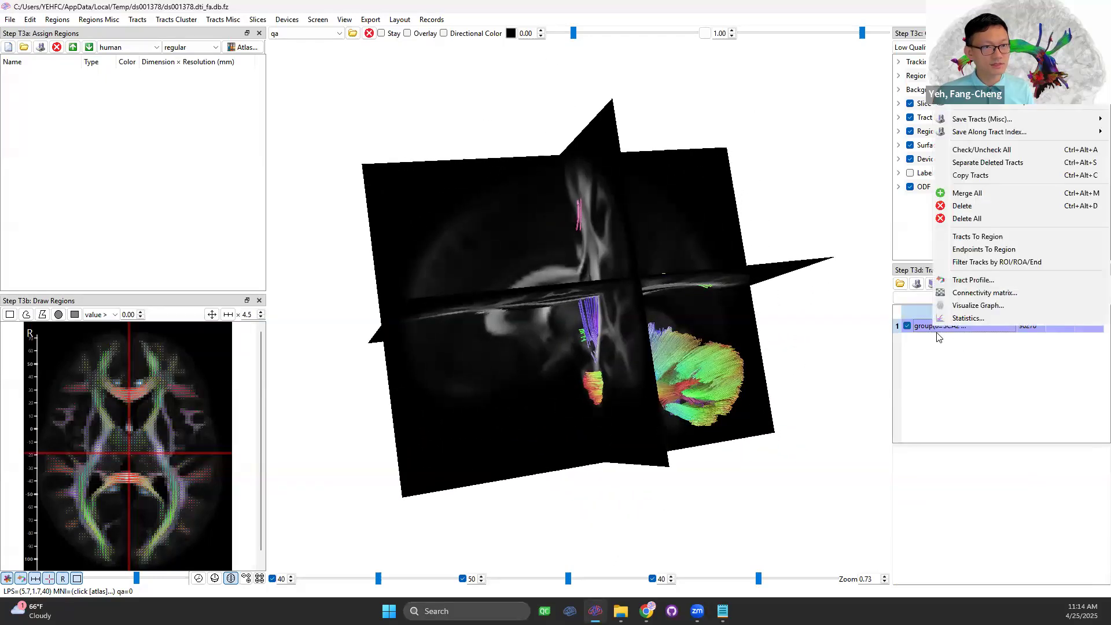
click(964, 319)
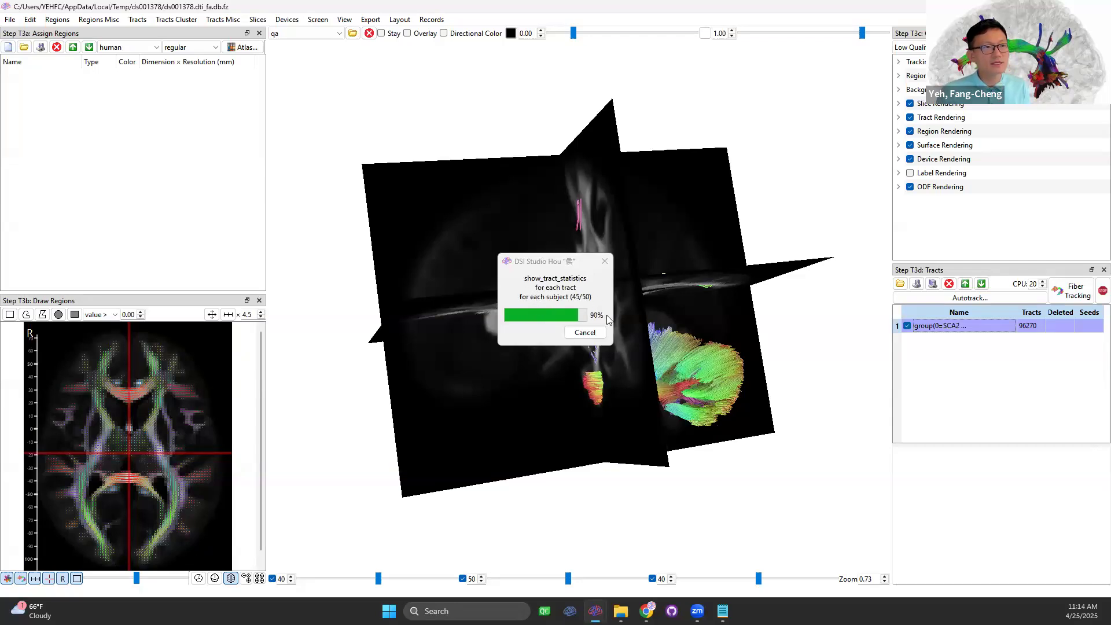
scroll(563, 345, down, 6)
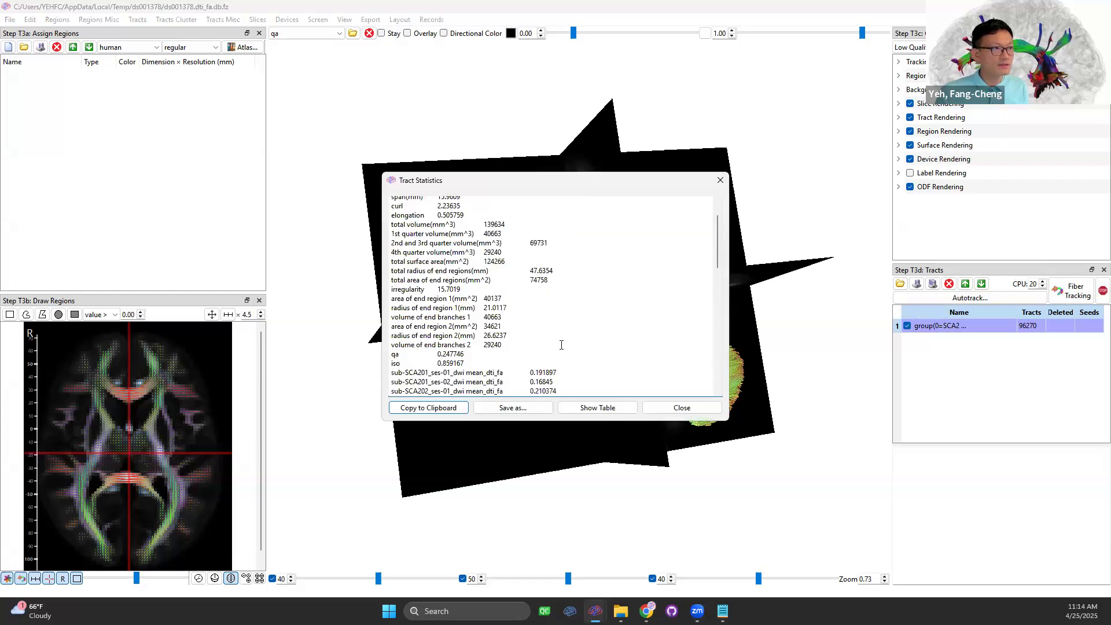
scroll(561, 345, up, 7)
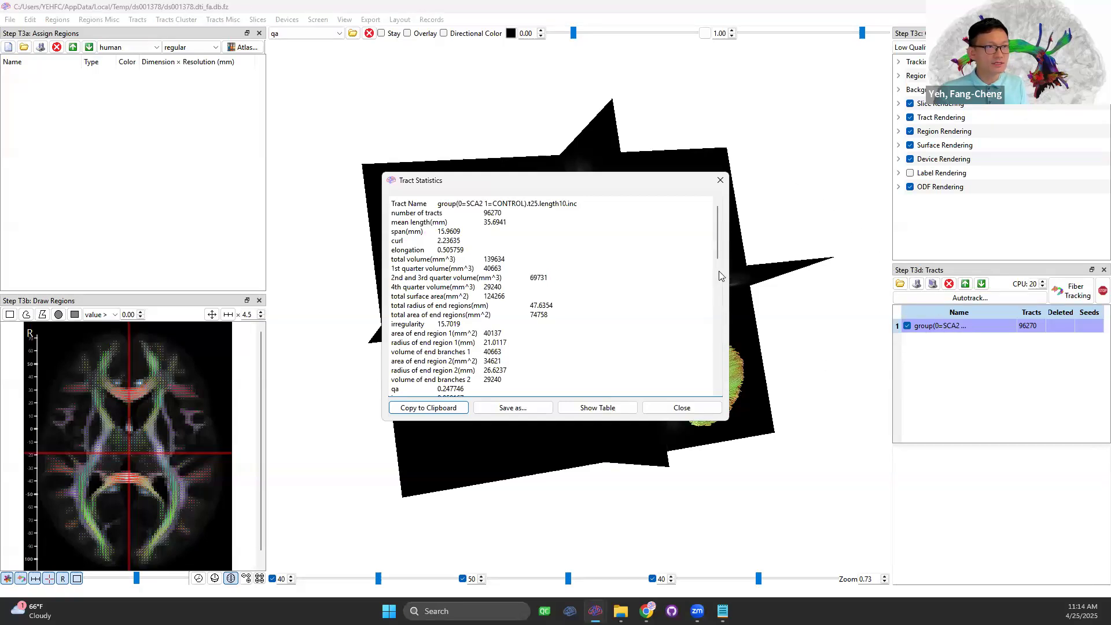
- Highlight the per-subject mean_dti_fa lines in the statistics text, up to sub-SCA201_ses-01
drag(716, 246, 603, 385)
drag(512, 364, 467, 333)
scroll(466, 334, up, 10)
scroll(457, 308, up, 3)
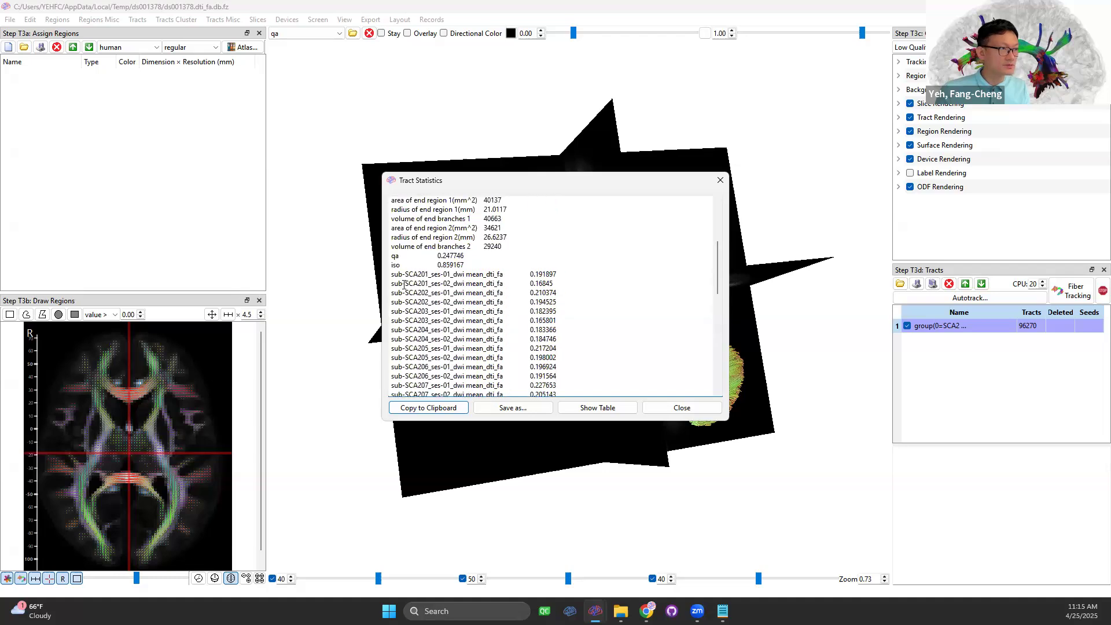
shift+click(393, 275)
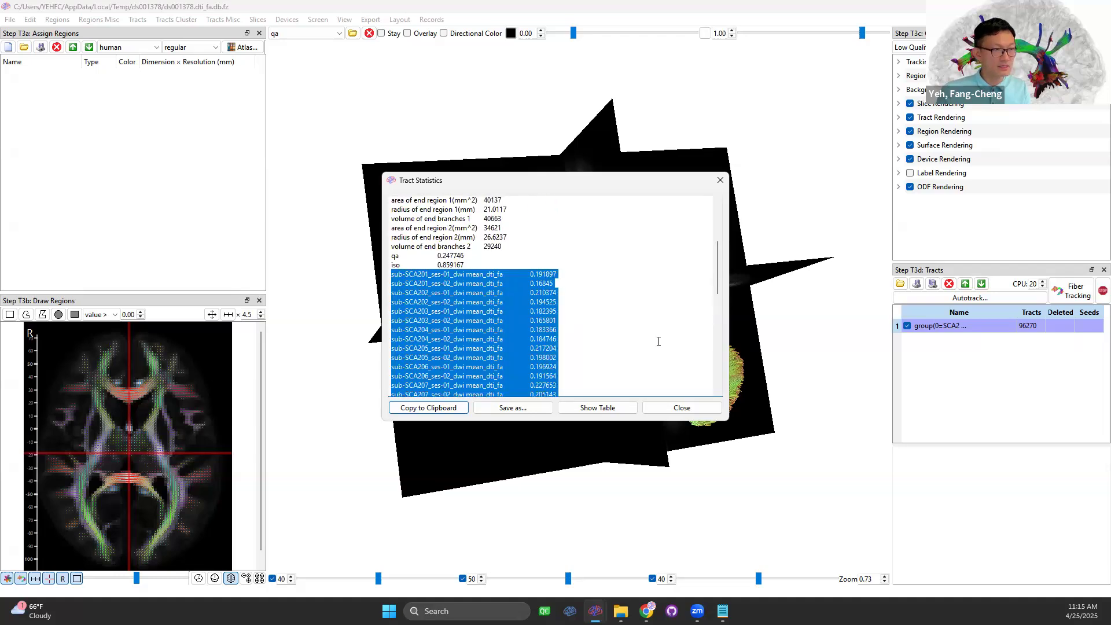
key(alt+Tab)
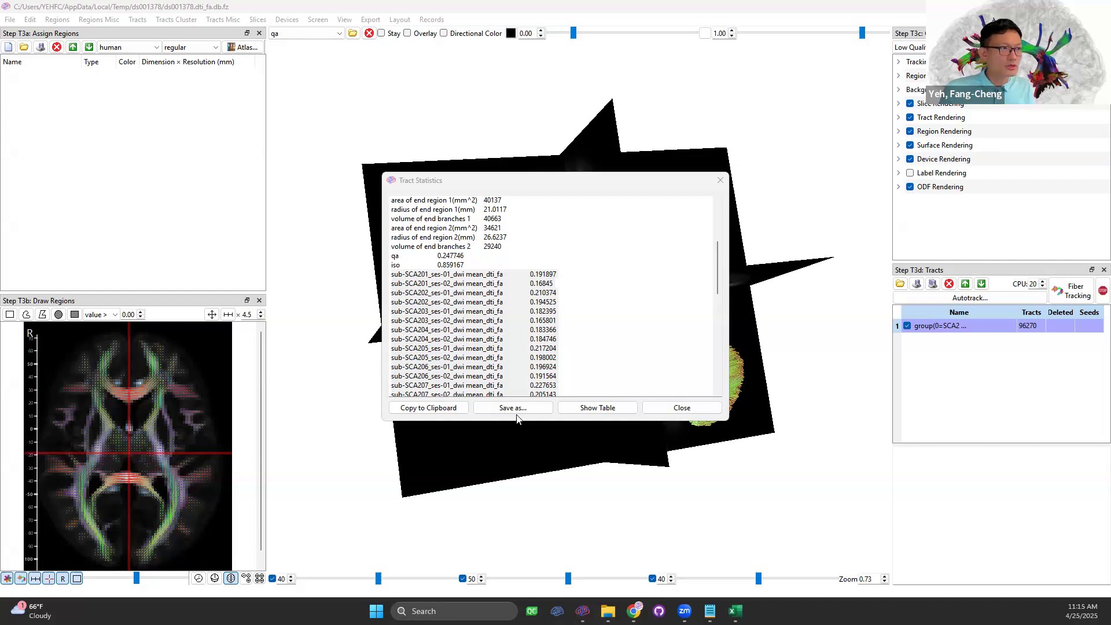
- Show the tract statistics as a table and enlarge the dialog to inspect the control subjects' rows
scroll(624, 355, down, 10)
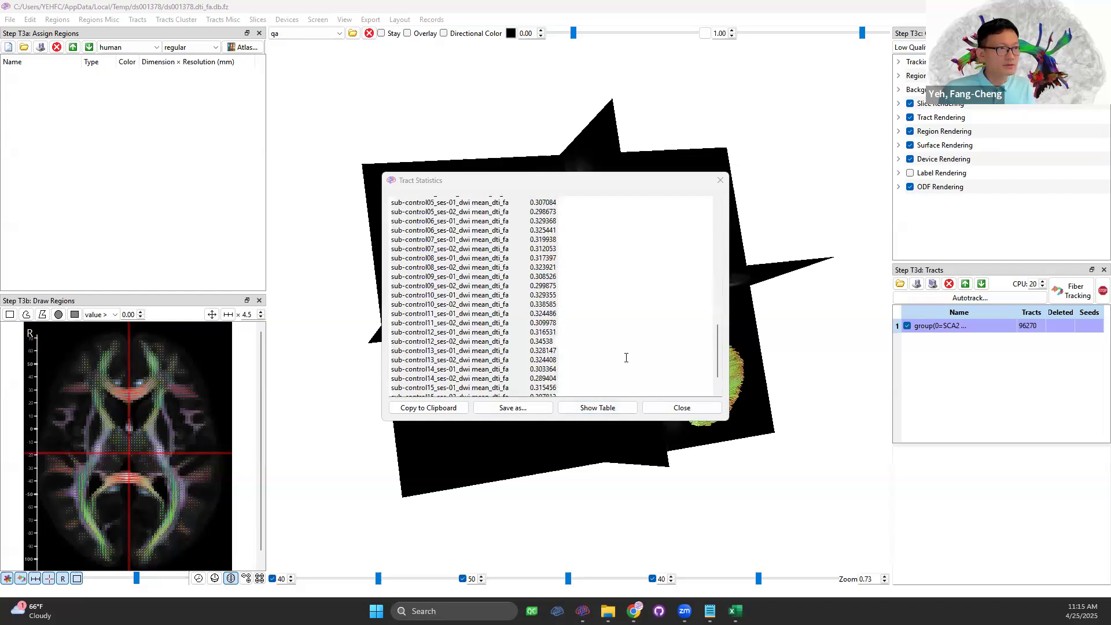
scroll(625, 357, up, 8)
scroll(620, 358, down, 1)
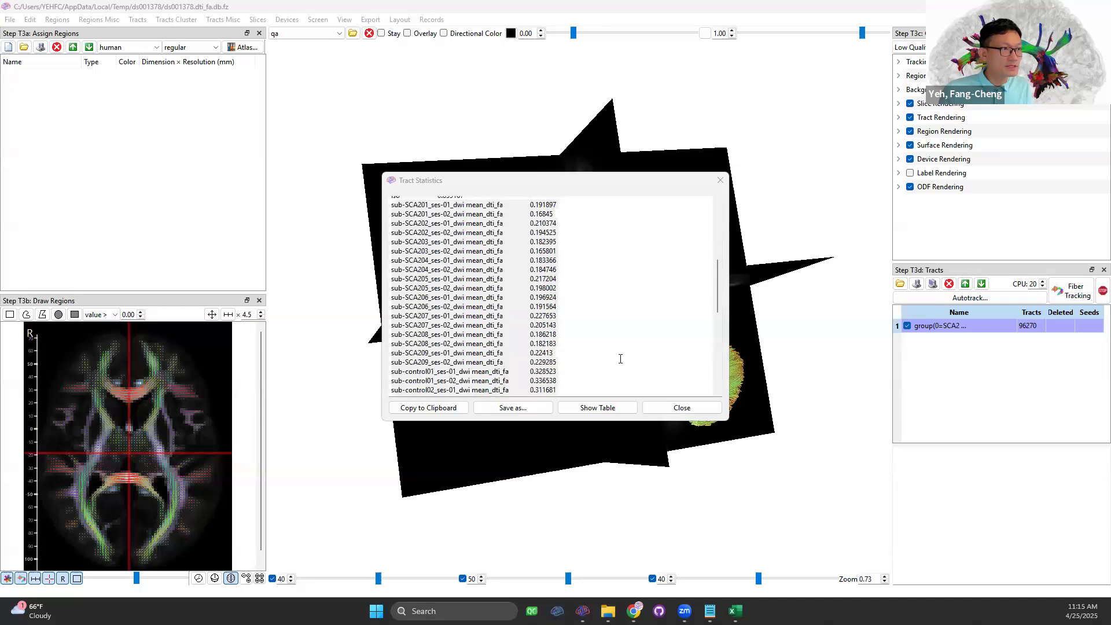
scroll(627, 318, up, 1)
click(590, 408)
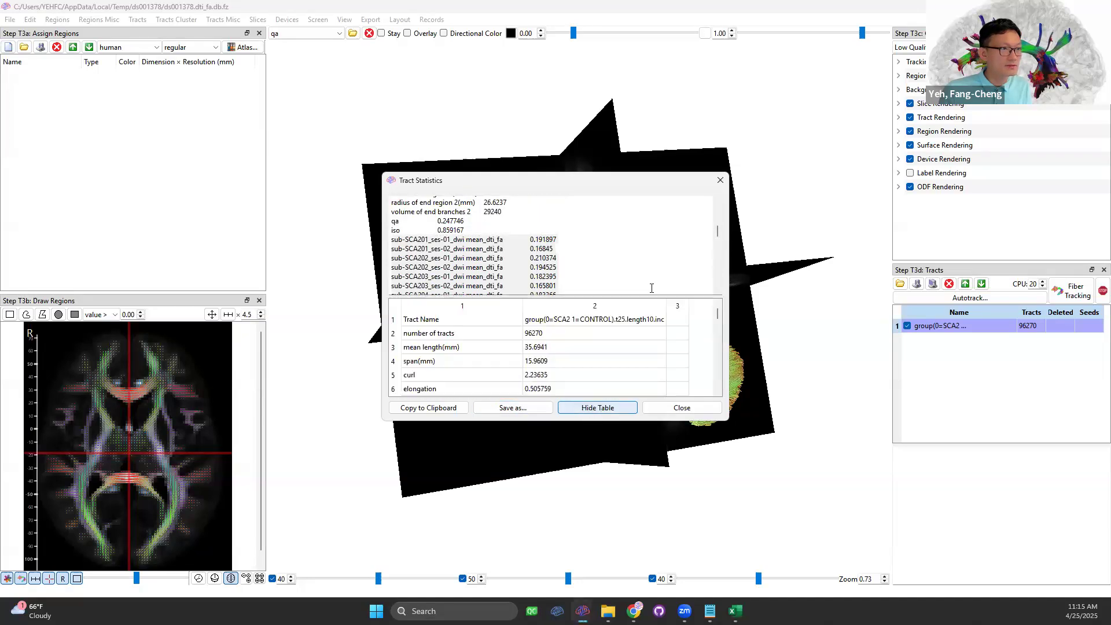
drag(635, 173, 518, 78)
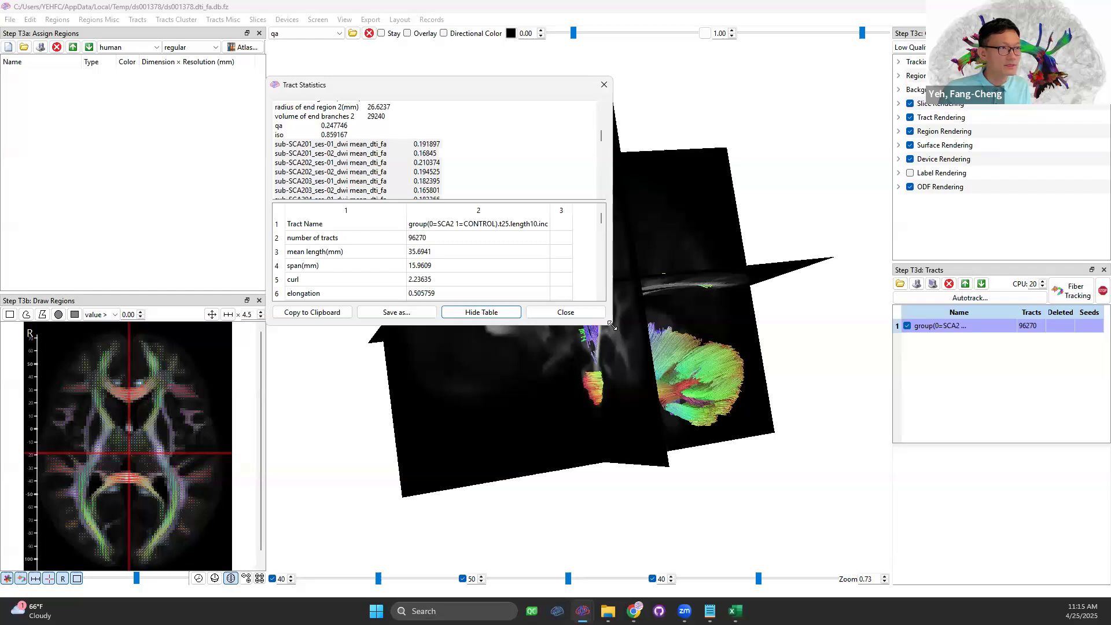
drag(612, 326, 973, 393)
drag(967, 333, 966, 463)
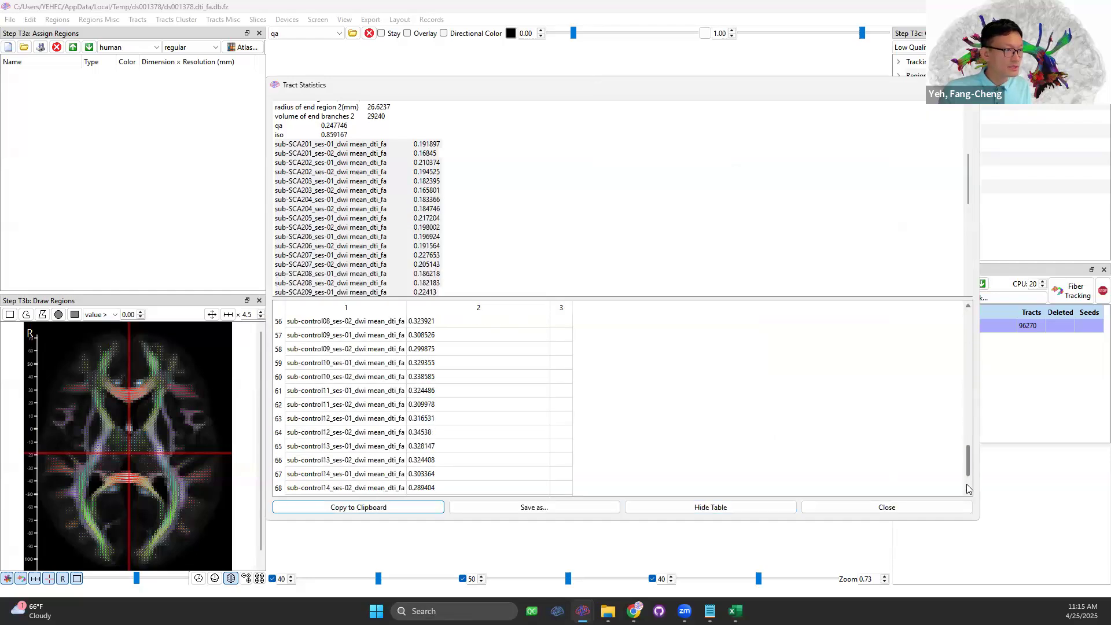
- Examine the mean_dti_fa values of the control subjects in the table and go back to the SCA2 rows
click(379, 485)
click(423, 475)
click(421, 486)
click(423, 474)
scroll(427, 471, up, 2)
click(428, 462)
click(434, 446)
click(439, 417)
scroll(438, 400, up, 2)
click(431, 417)
scroll(434, 416, up, 7)
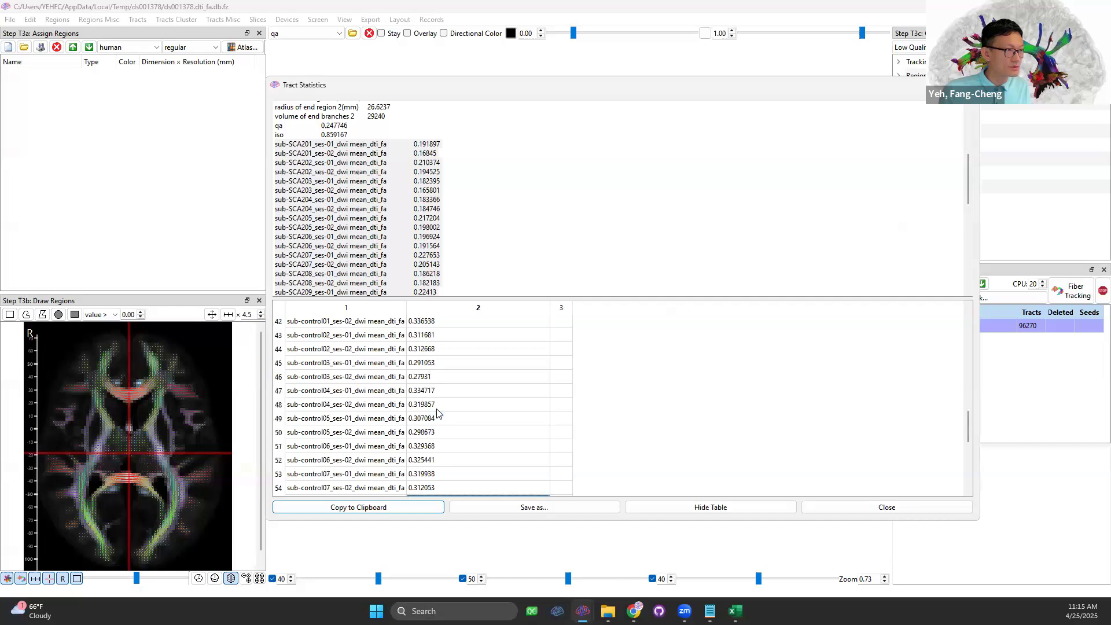
scroll(433, 421, up, 2)
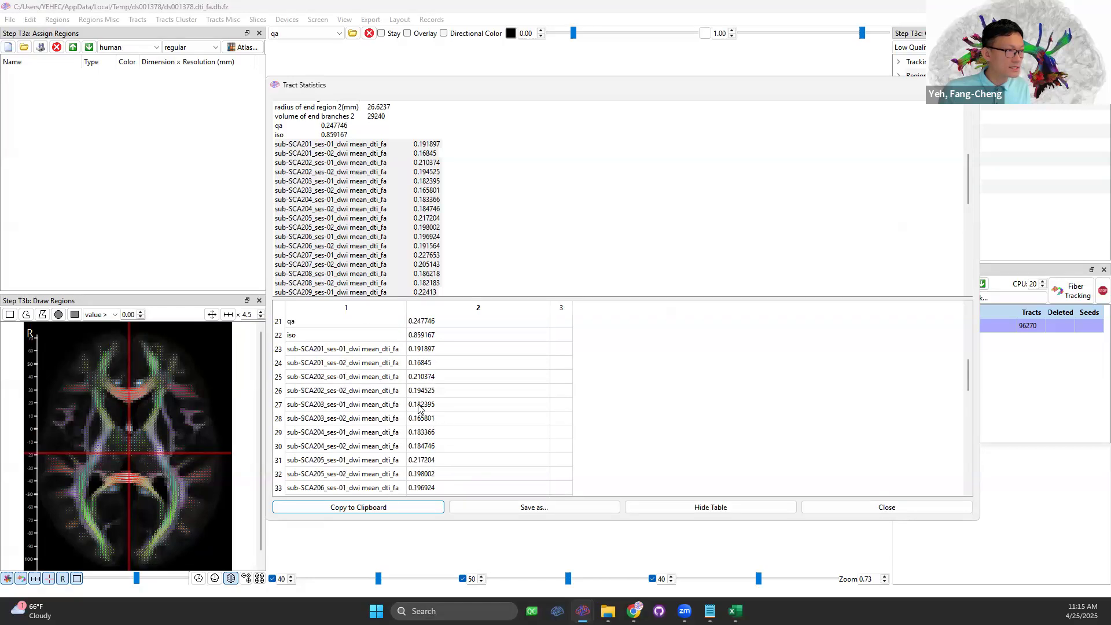
- Select the mean_dti_fa values of all SCA2 scans in the table, from sub-SCA201_ses-01 to sub-SCA209_ses-02
drag(421, 348, 445, 474)
scroll(474, 425, down, 2)
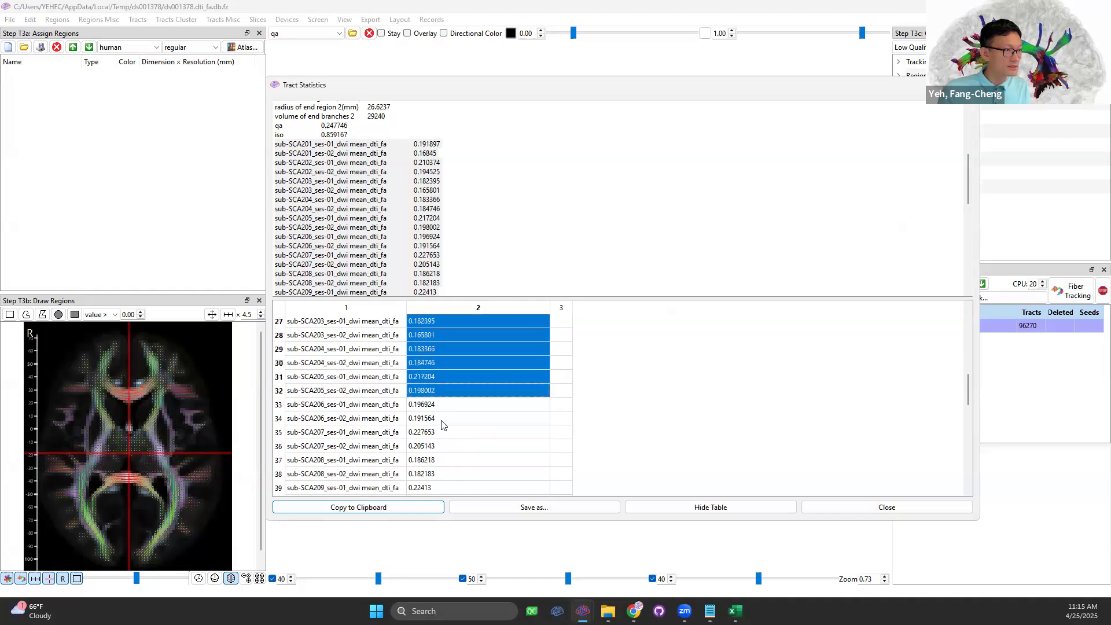
shift+click(432, 448)
scroll(445, 455, down, 1)
shift+click(440, 457)
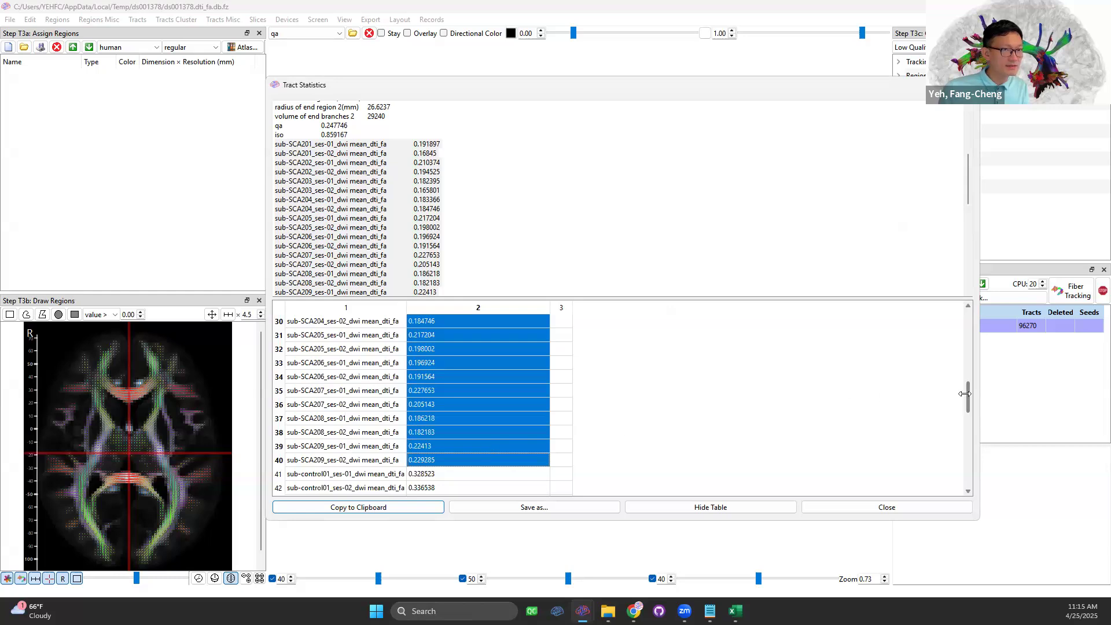
- Compare the mean_dti_fa values of the SCA2 and control scans in the tract statistics table, and close the statistics
scroll(970, 386, up, 2)
scroll(972, 392, down, 1)
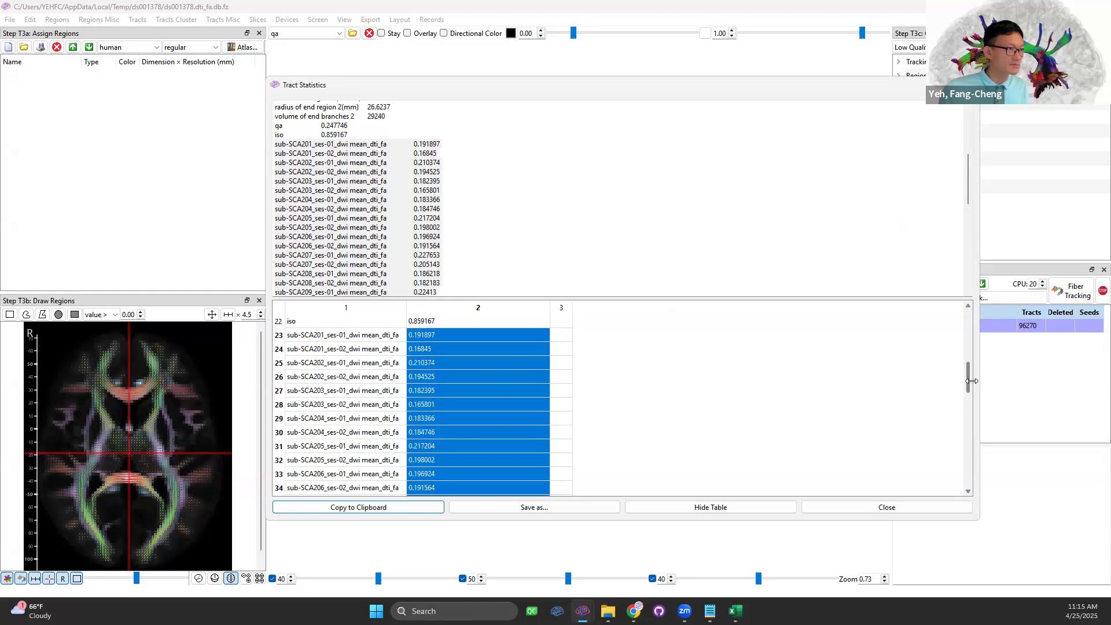
scroll(971, 393, down, 7)
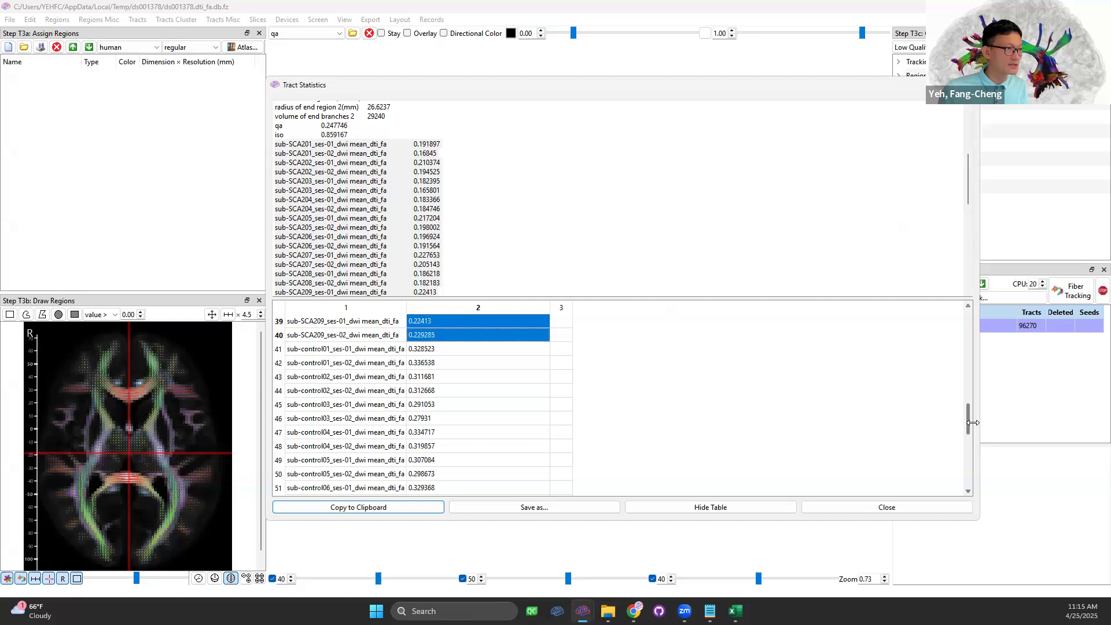
scroll(976, 449, up, 4)
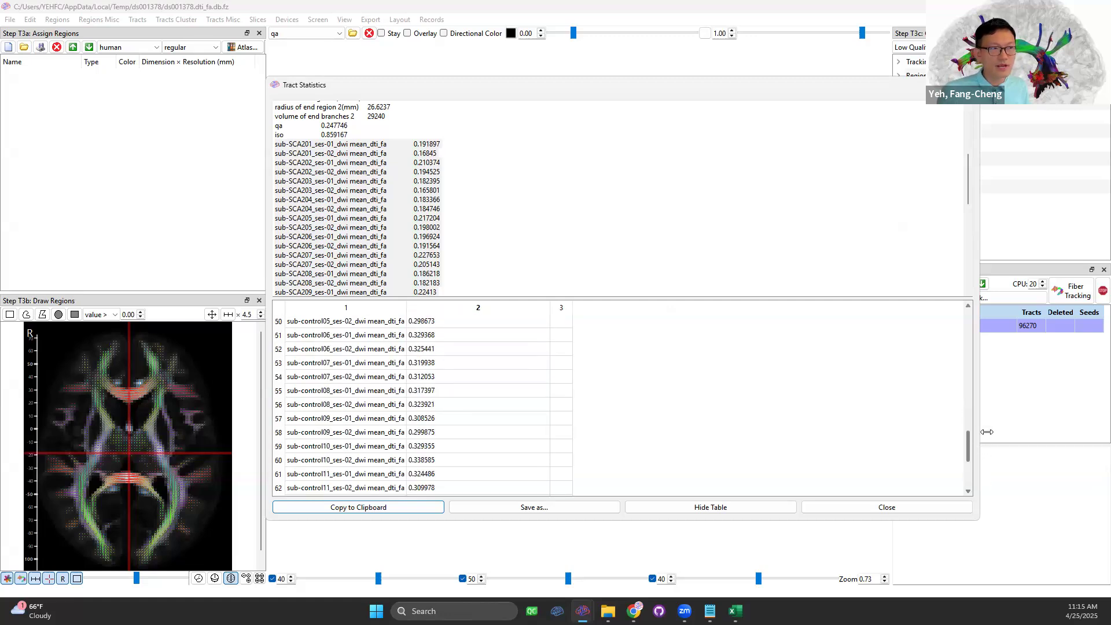
scroll(989, 400, up, 10)
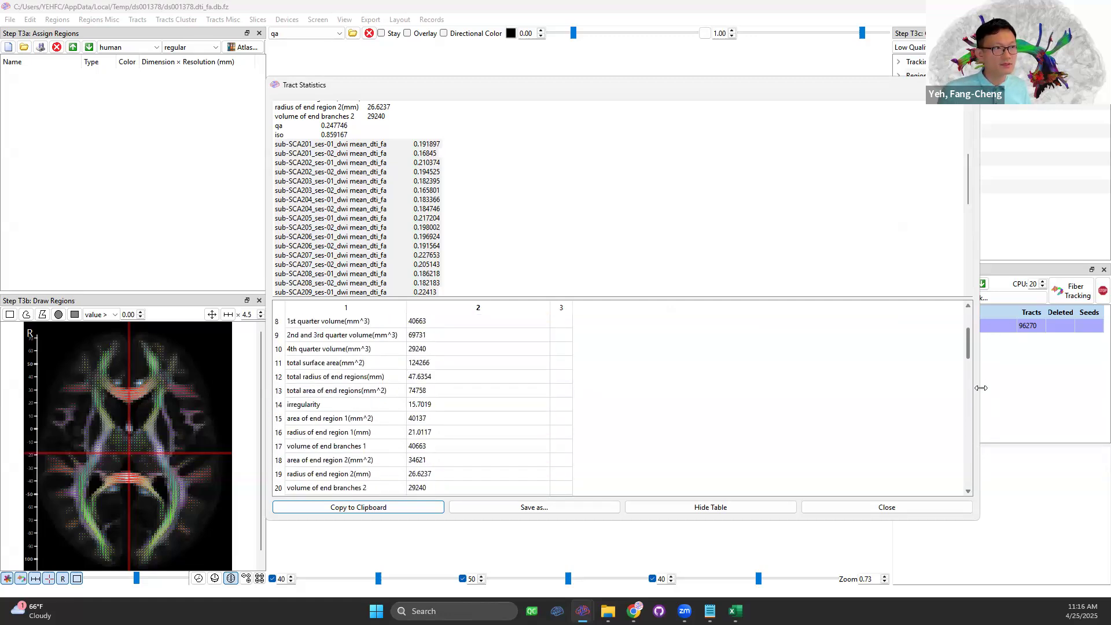
scroll(975, 452, down, 12)
scroll(976, 453, down, 4)
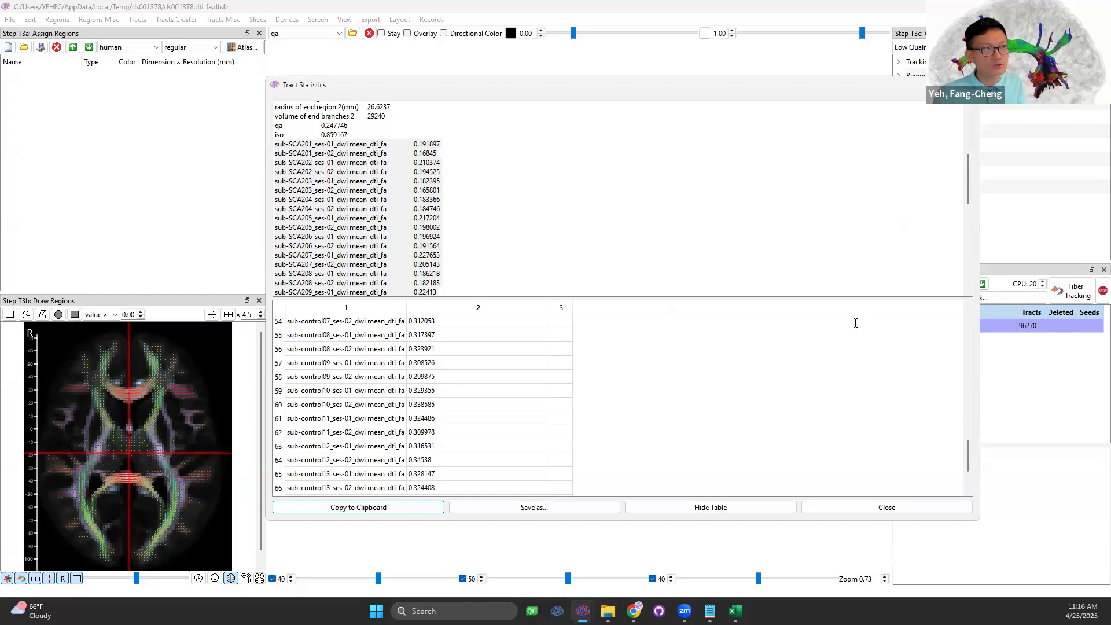
drag(532, 85, 384, 87)
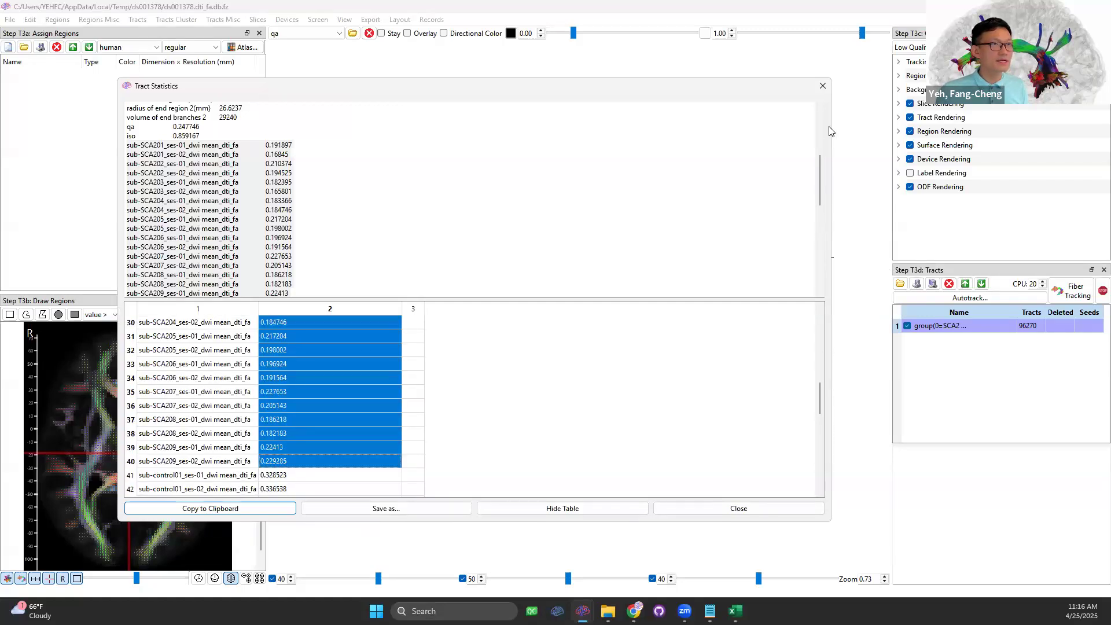
click(822, 85)
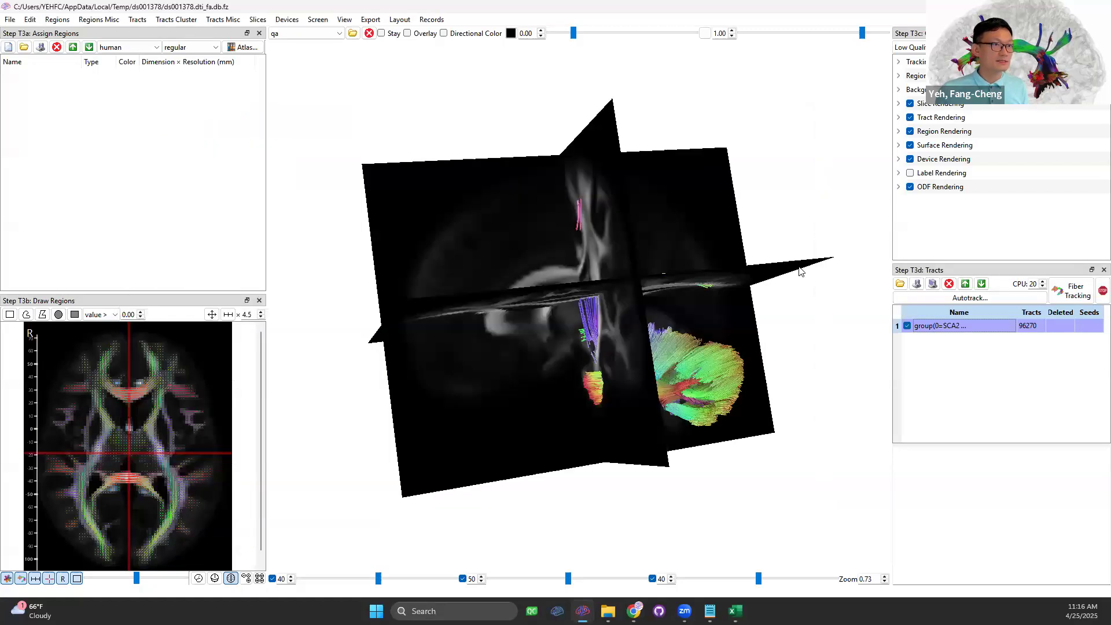
- Convert the SCA2 group tracts into a region and delete the tracts, leaving only the region in the 3D view
right_click(938, 327)
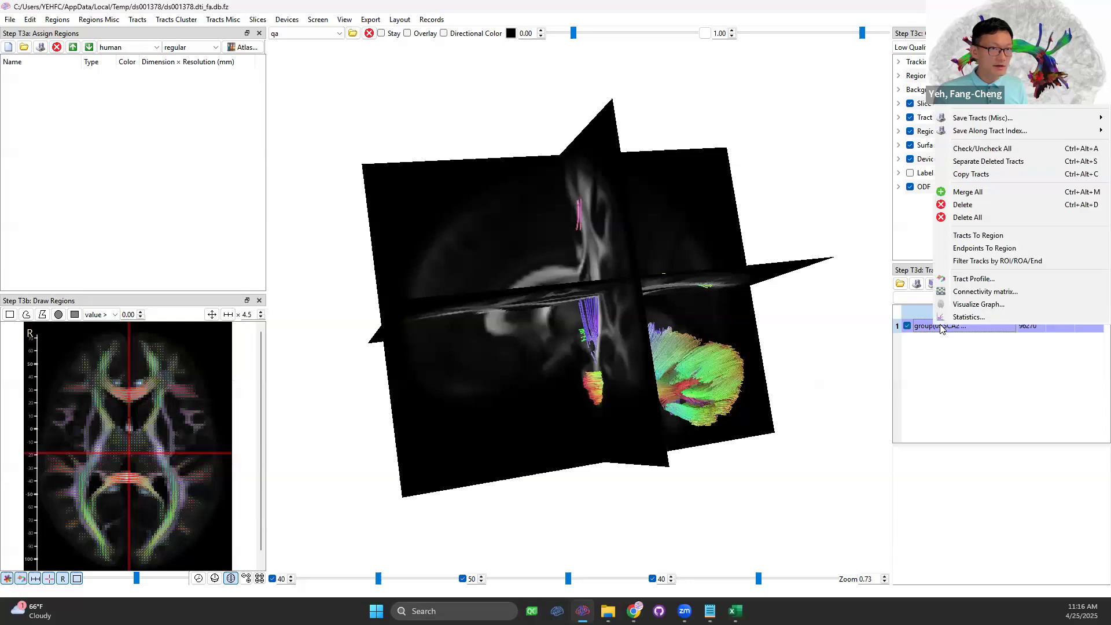
click(990, 234)
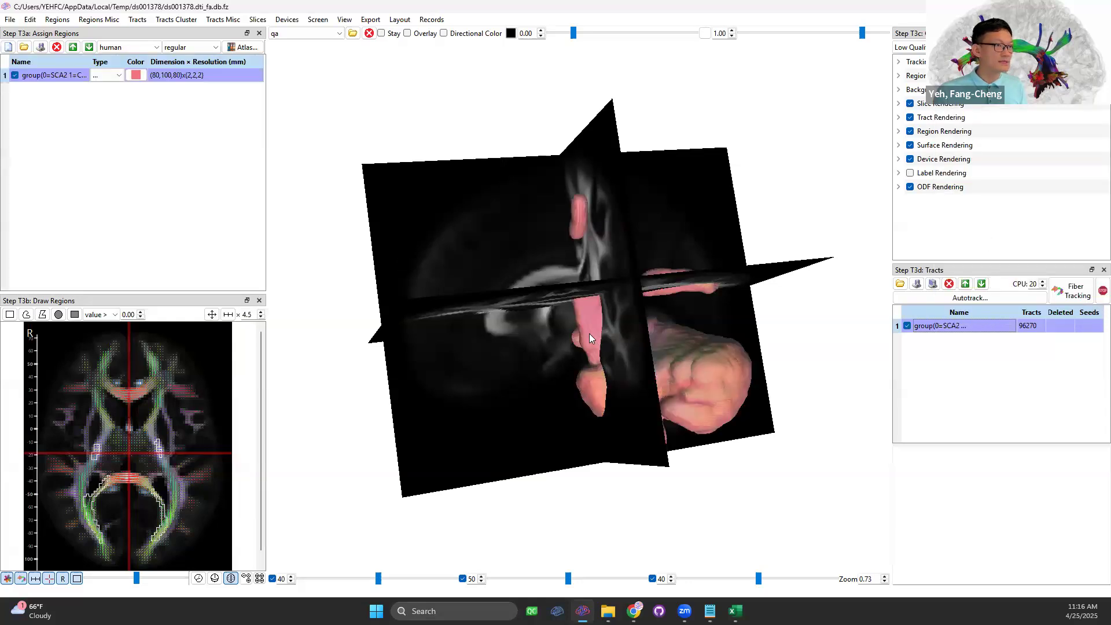
drag(589, 333, 537, 334)
click(949, 284)
drag(686, 386, 49, 85)
- Open the statistics of the tract-derived region, show them as a table and enlarge the dialog
right_click(52, 78)
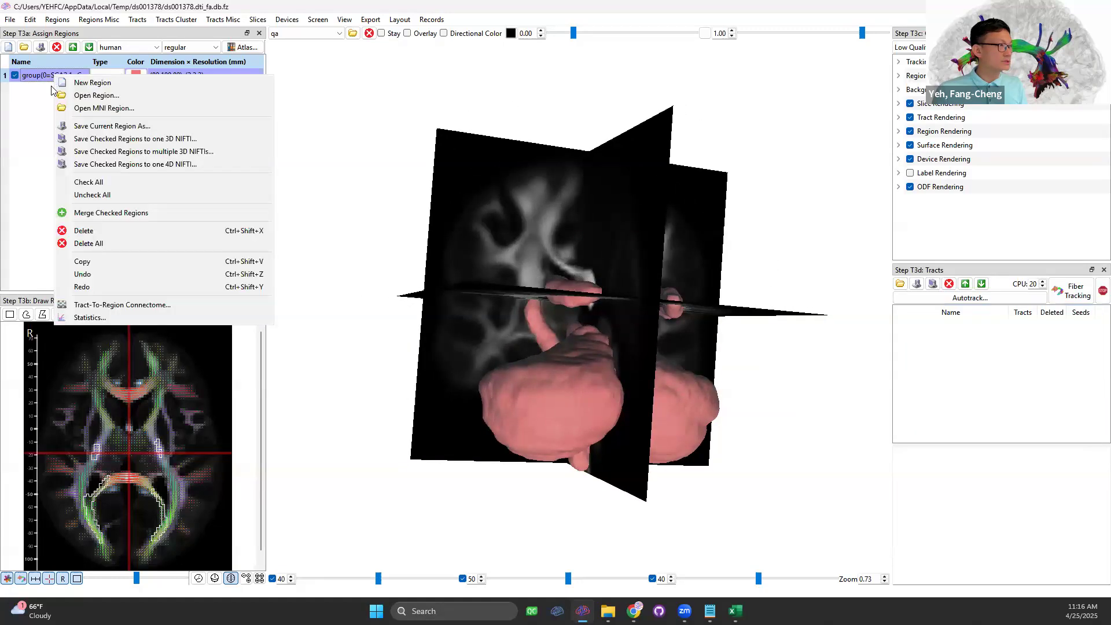
click(95, 316)
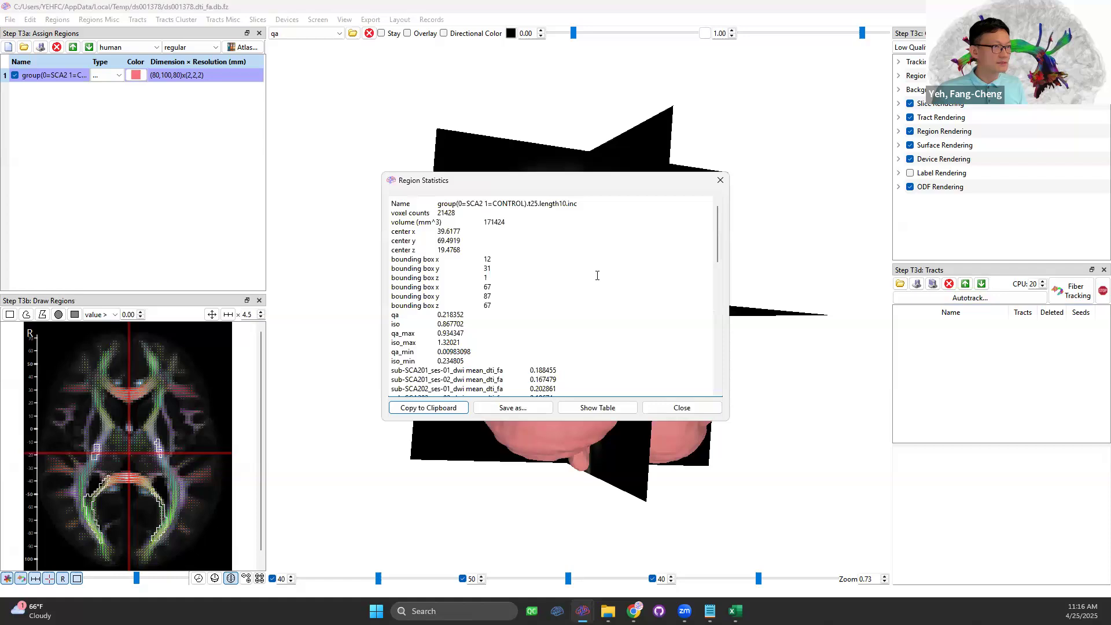
click(624, 406)
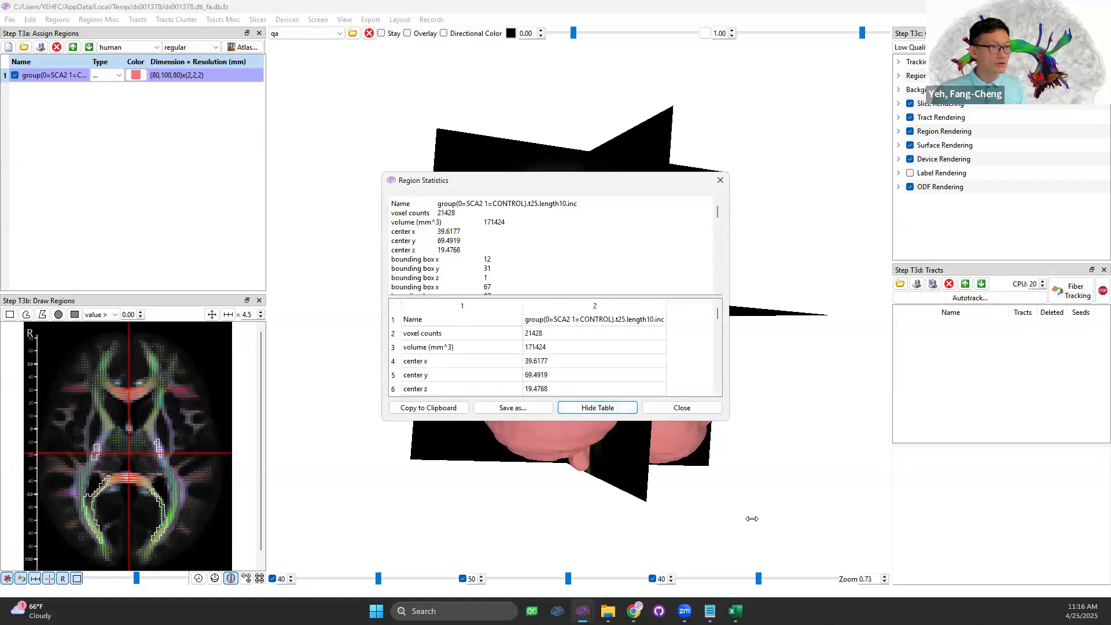
drag(727, 421, 1049, 526)
- Examine the control subjects' mean_dti_fa values in the region statistics table
scroll(1032, 439, down, 12)
scroll(1022, 463, down, 6)
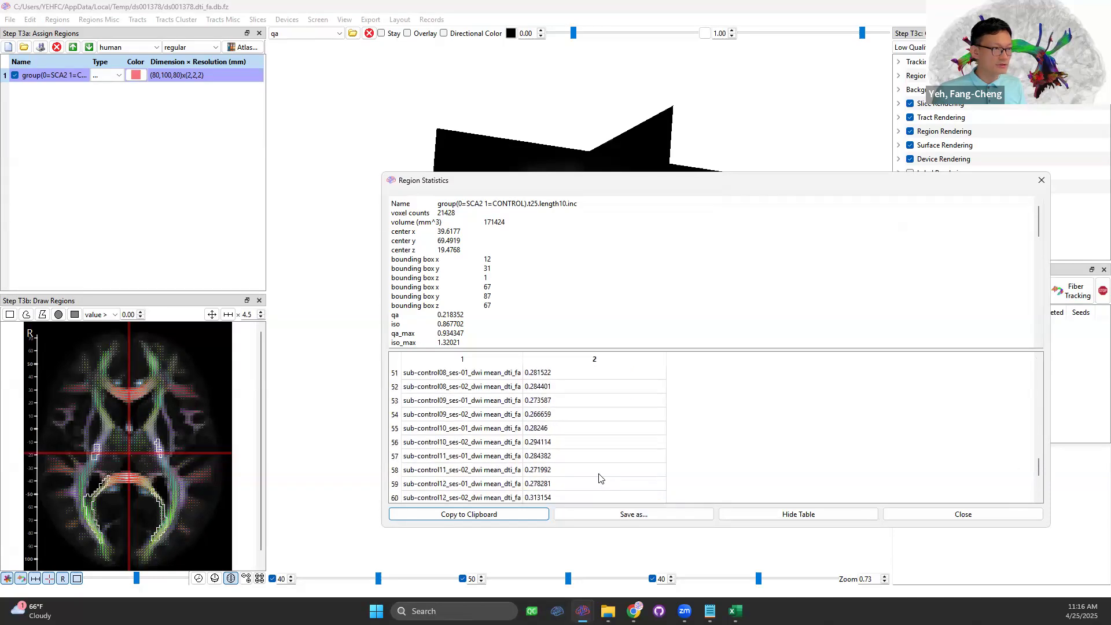
scroll(558, 488, down, 1)
click(555, 493)
scroll(554, 487, up, 1)
click(556, 480)
click(556, 469)
scroll(557, 465, up, 2)
click(560, 467)
click(575, 427)
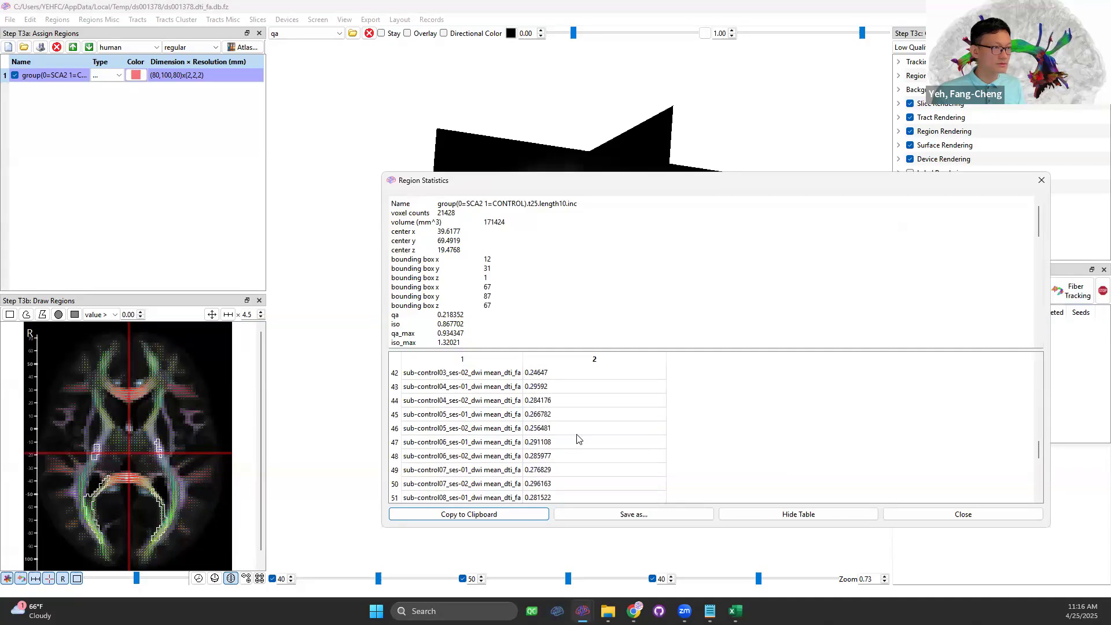
- Examine the SCA2 subjects' mean_dti_fa values in the region statistics table and close the statistics
scroll(572, 431, up, 10)
click(564, 386)
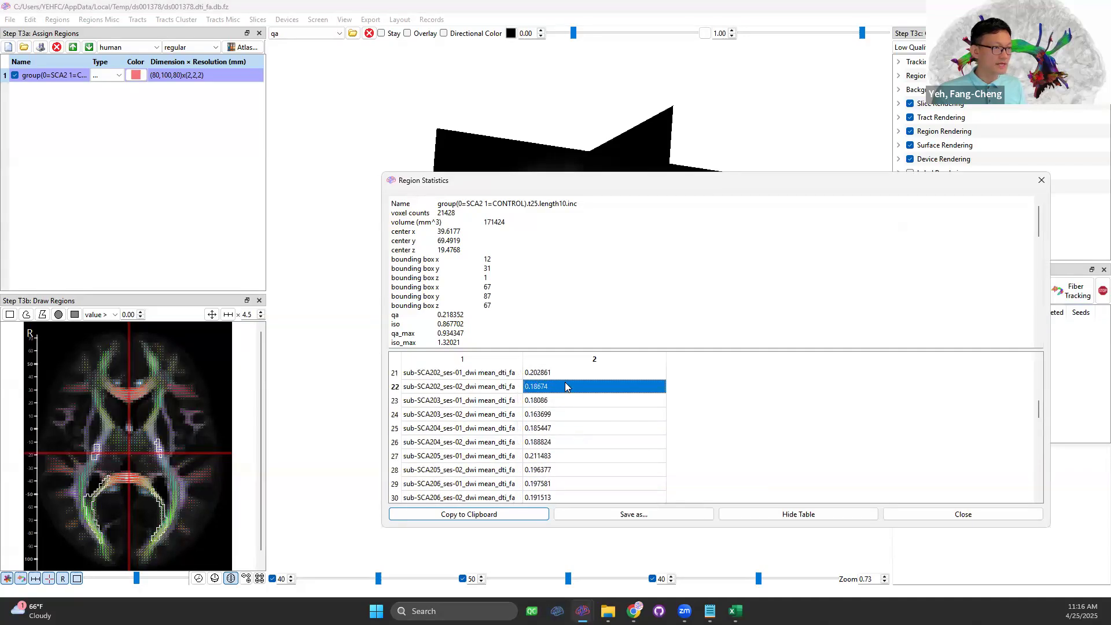
click(562, 416)
click(560, 457)
click(573, 416)
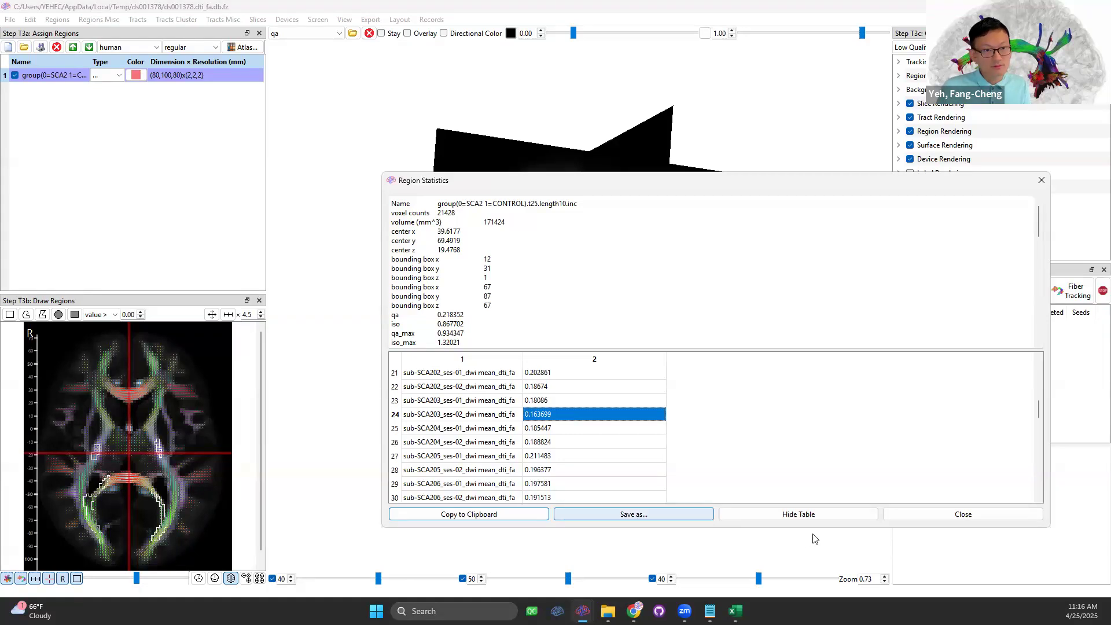
click(944, 515)
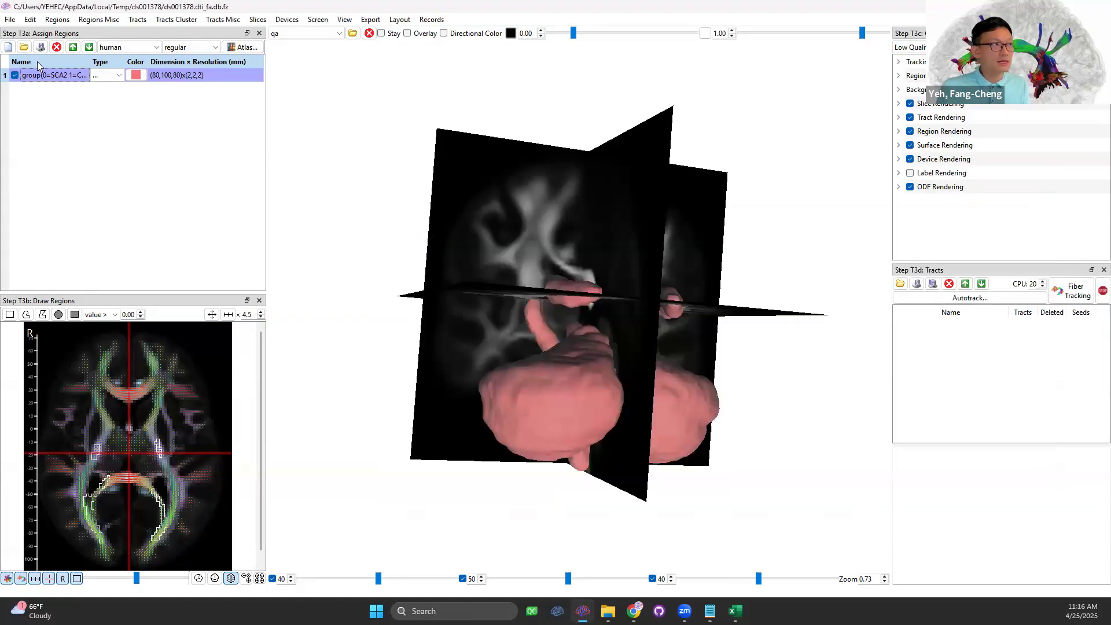
- Delete the tract-derived region and load the SCA2 group tract file again
click(56, 47)
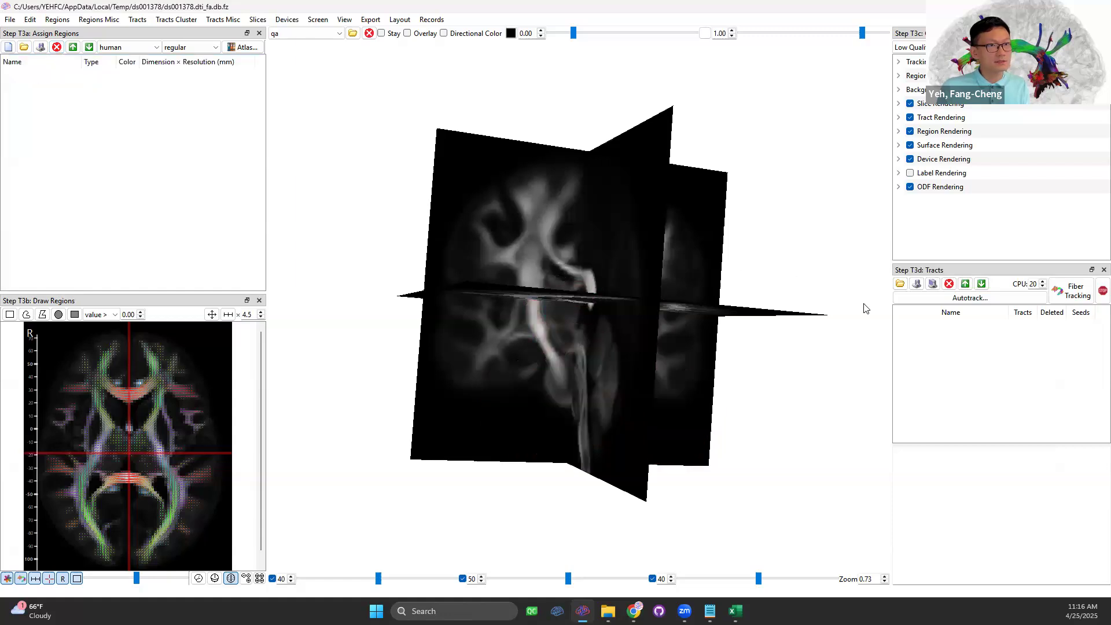
click(899, 283)
double_click(264, 109)
drag(733, 347, 455, 328)
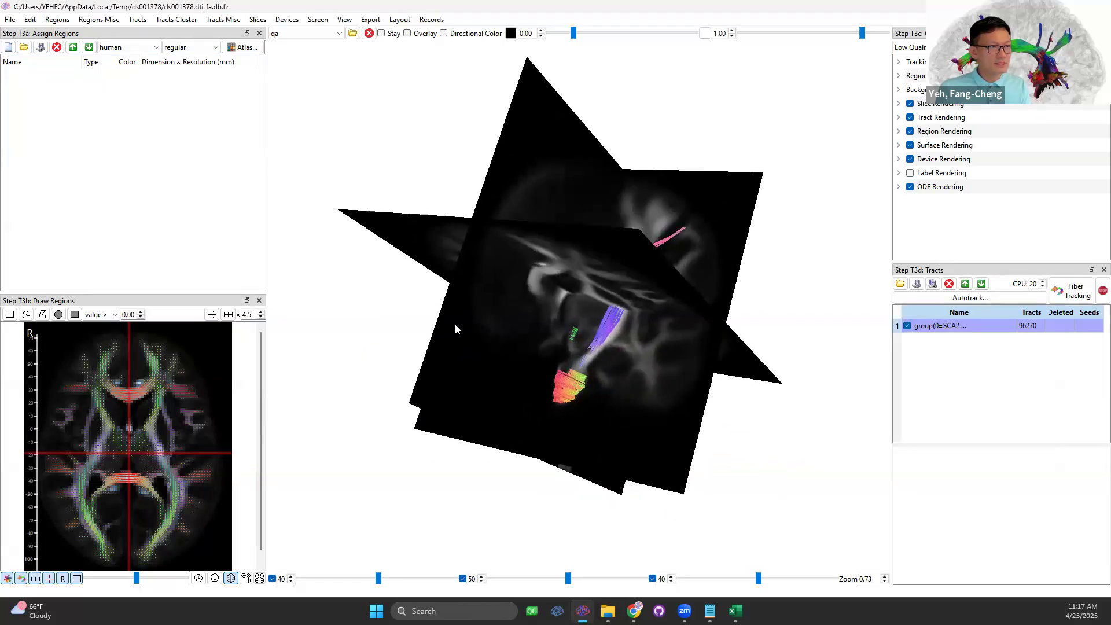
- Hide all three slice planes and isolate the curved bundle spanning both cerebellar sides, discarding the remaining tracts
key(1)
key(2)
key(3)
mouse_move(598, 277)
mouse_down()
mouse_move(588, 335)
mouse_move(545, 377)
mouse_up()
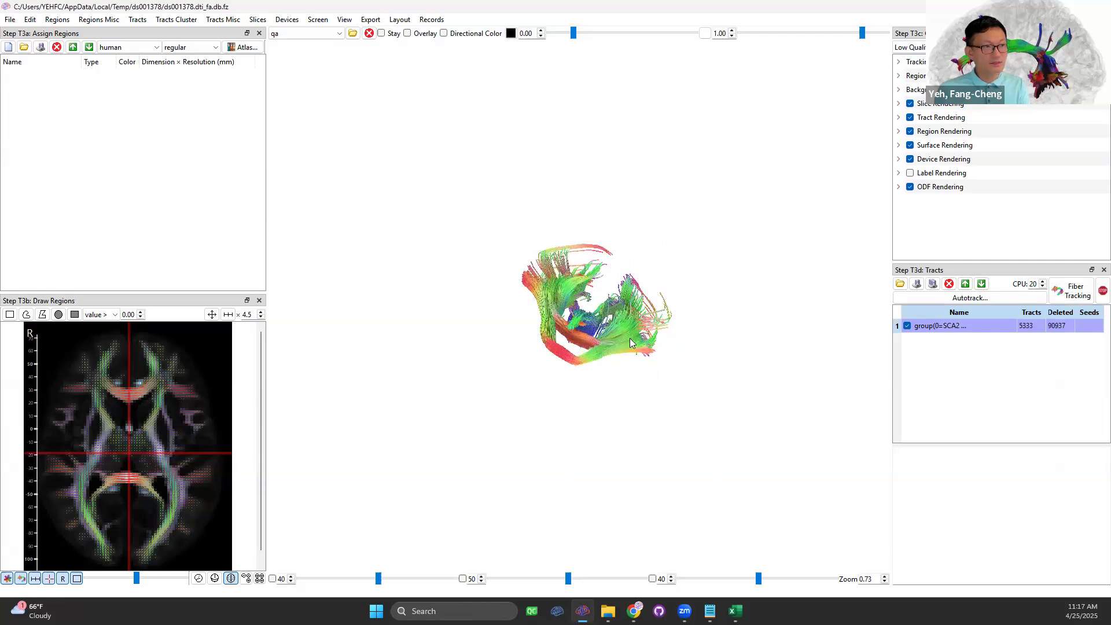
key(ctrl+t)
drag(638, 282, 525, 365)
key(ctrl+s)
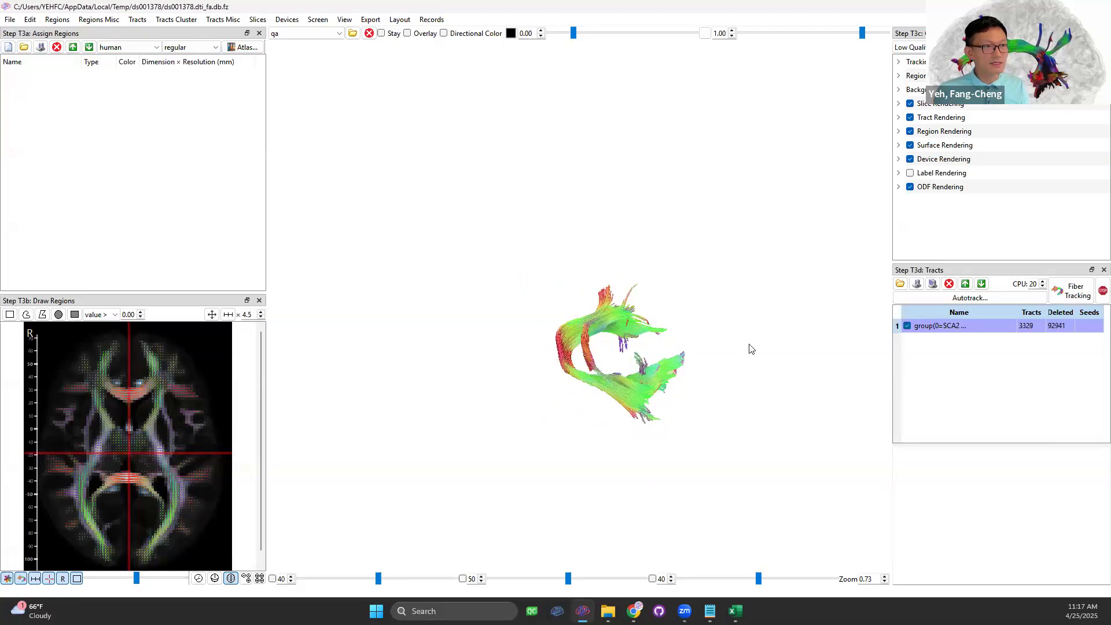
- Open the statistics of the isolated tract bundle and examine the mean_dti_fa values of the control and SCA2 scans
drag(711, 347, 703, 405)
right_click(943, 325)
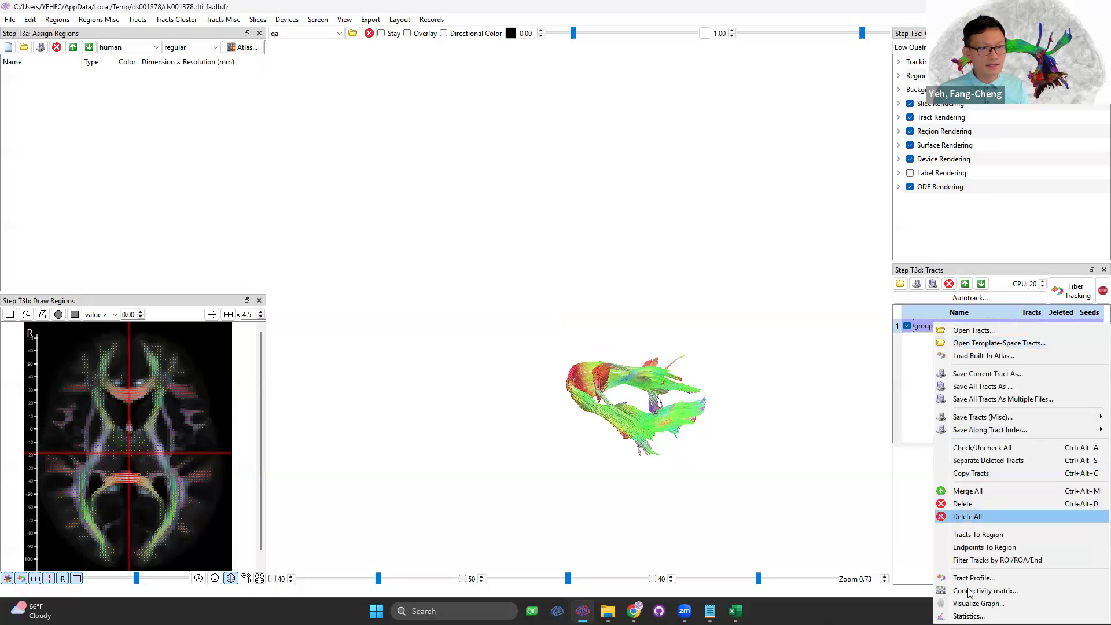
click(960, 609)
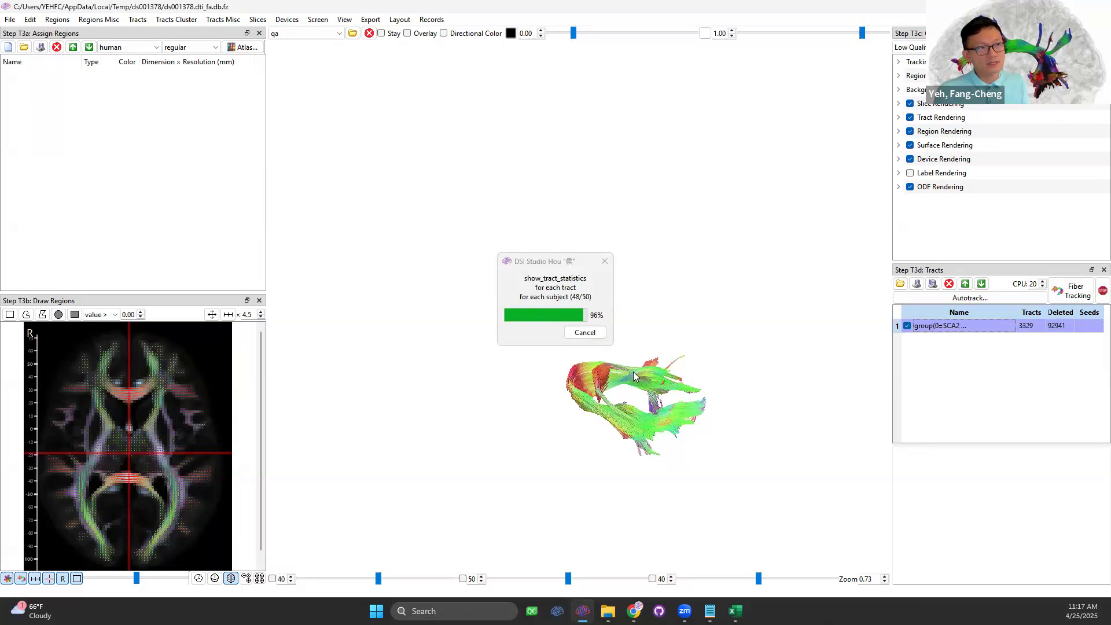
scroll(715, 275, down, 7)
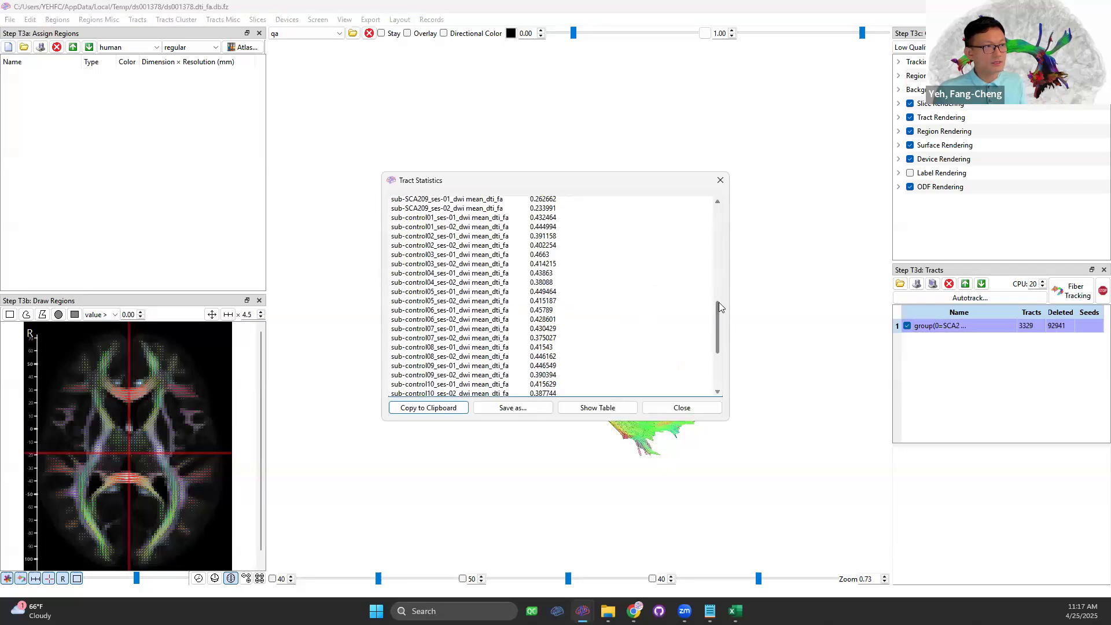
drag(718, 289, 717, 264)
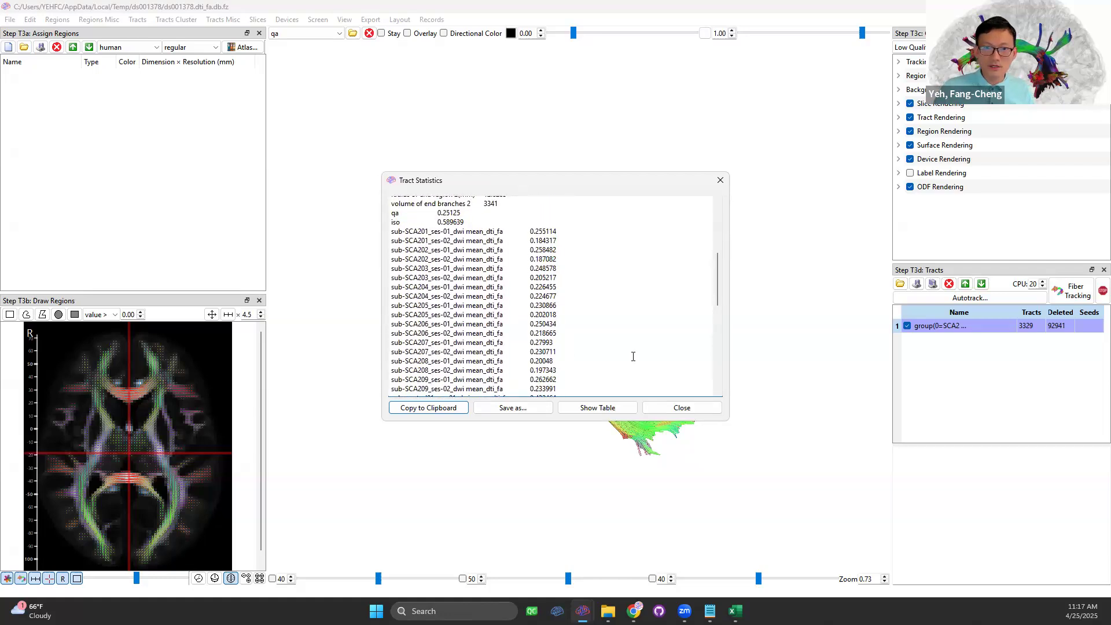